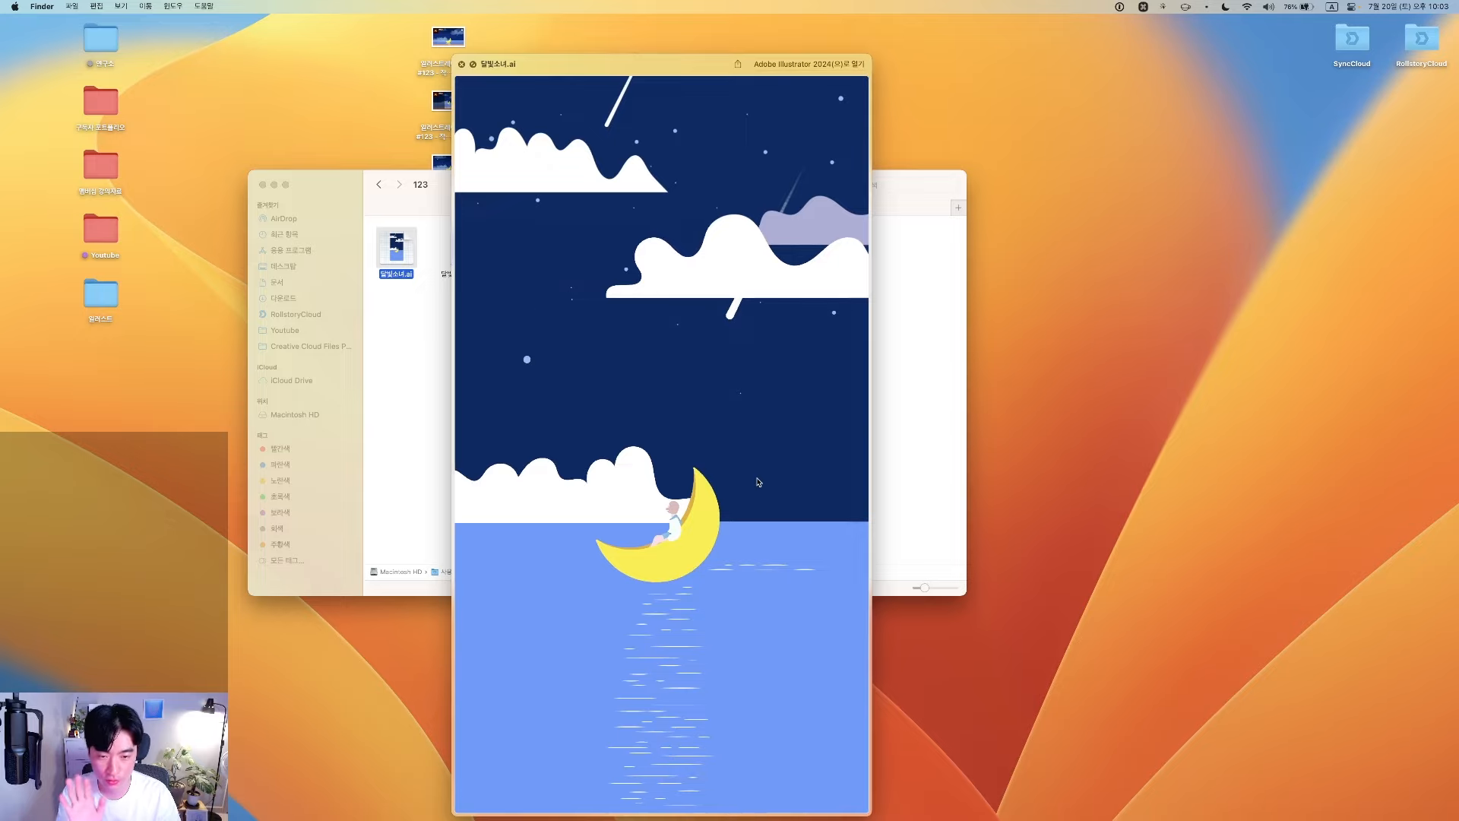
Preview the finished 달빛소녀.psd illustration, close the preview and open 달빛소녀.ai in Illustrator
key(Right)
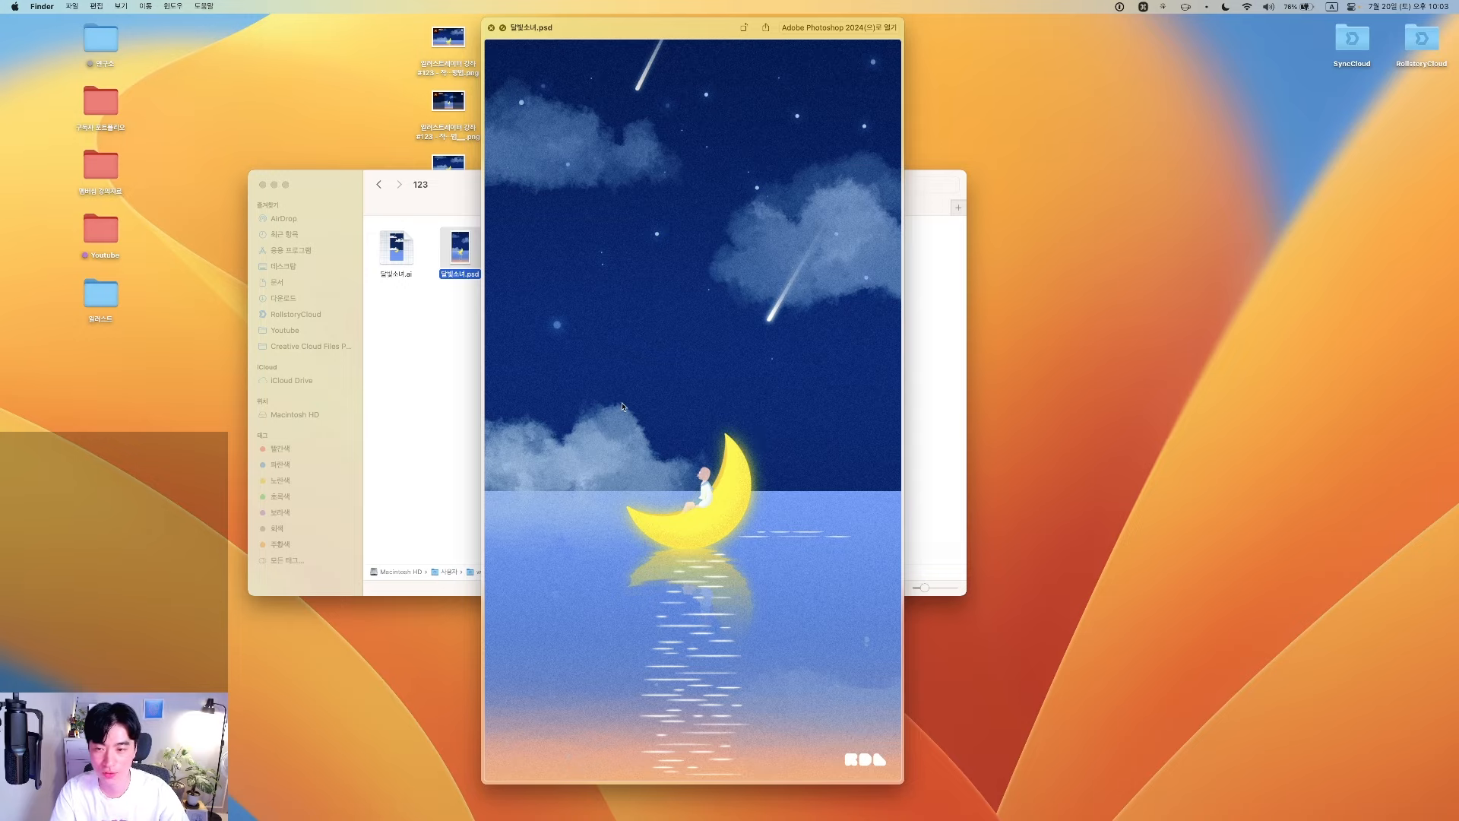
key(space)
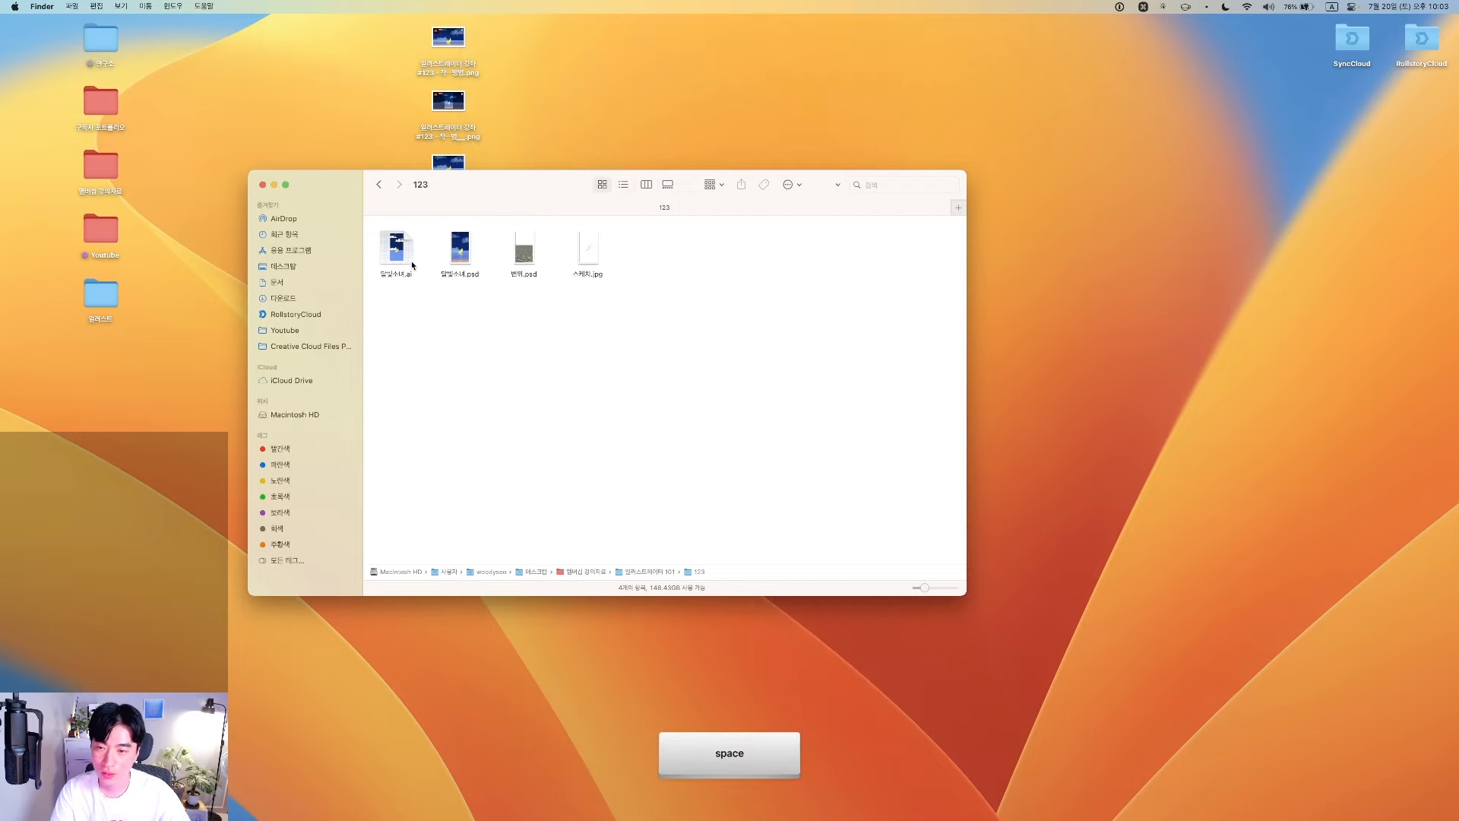
click(397, 256)
double_click(397, 256)
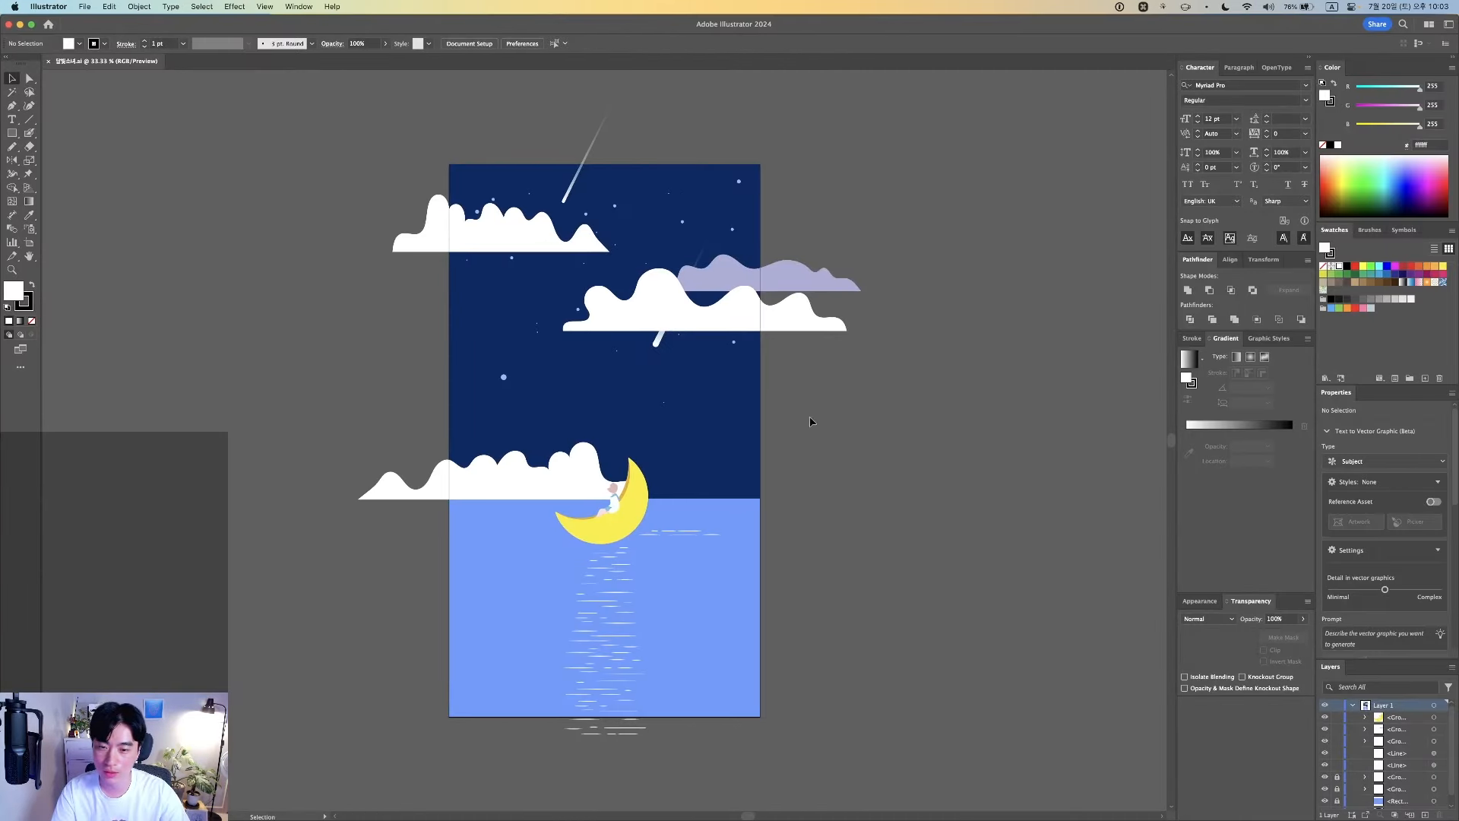
Add a point text reading "dddd" on the empty canvas beside the artboard as a placeholder
scroll(848, 432, down, 3)
key(space)
drag(850, 433, 790, 432)
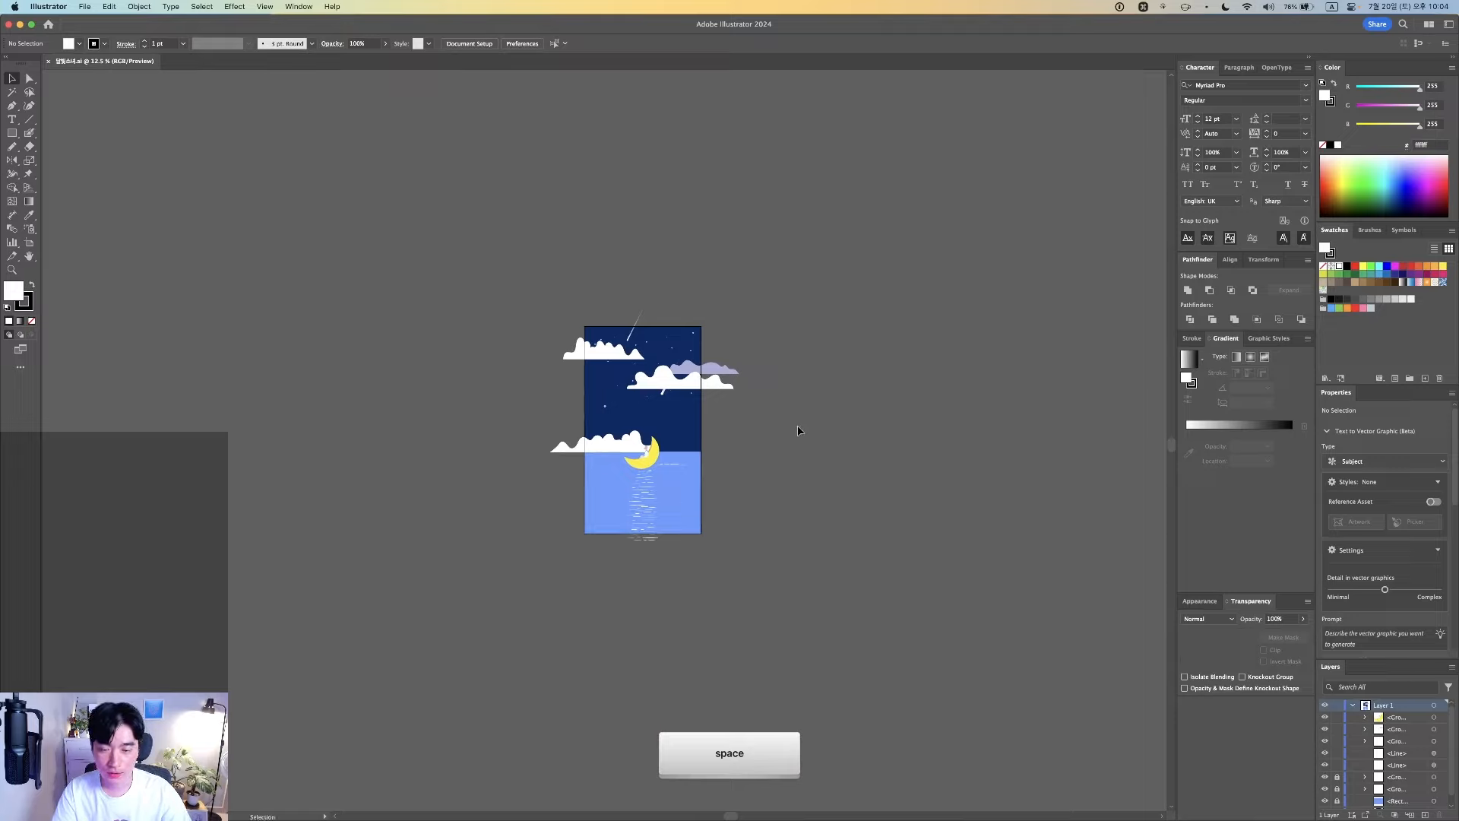
key(t)
click(407, 350)
text(d)
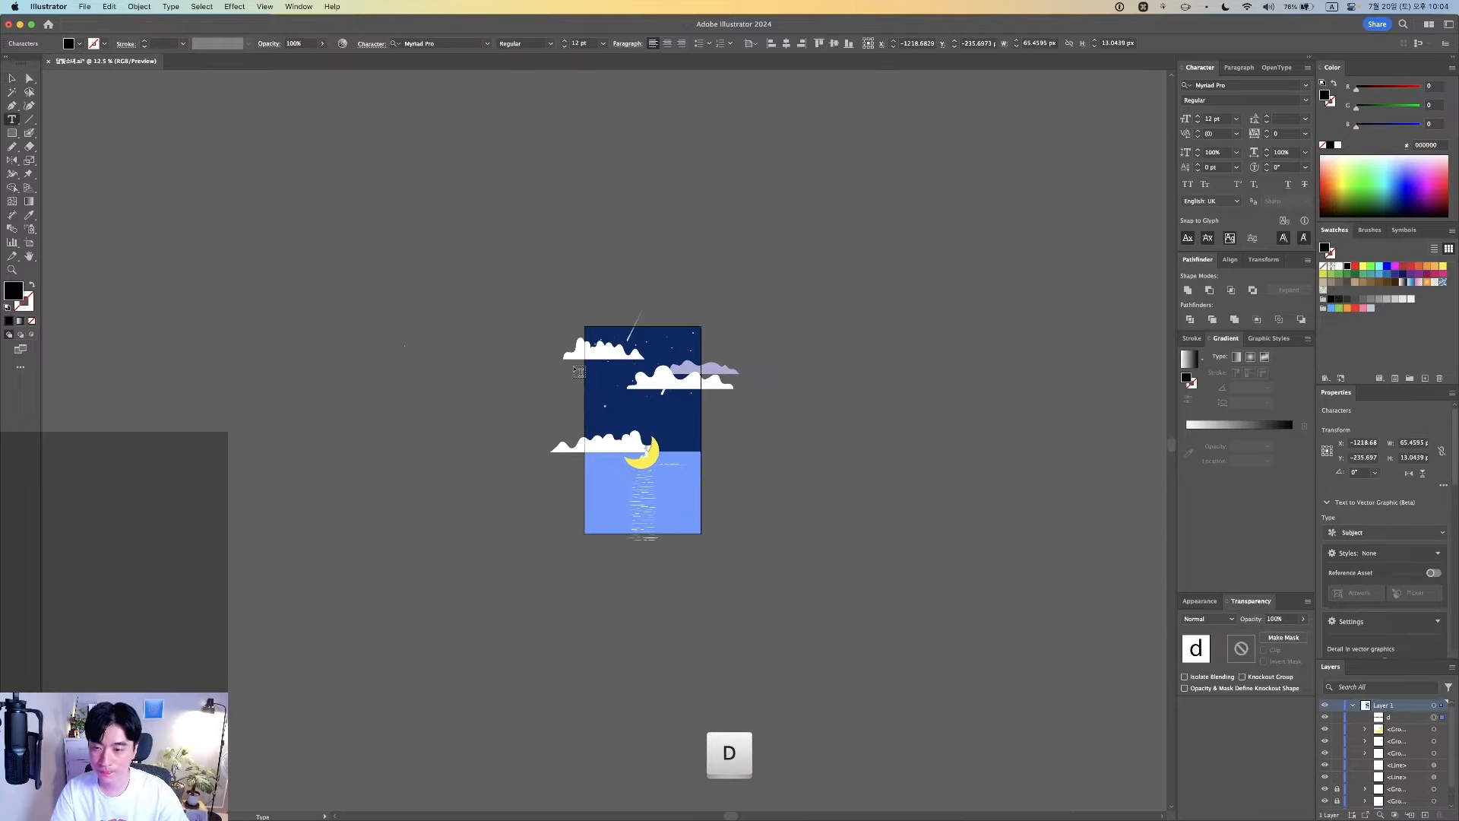
text(ddd)
key(super+Return)
Set the placeholder text's font to 나눔스퀘어OTF Regular
click(1260, 86)
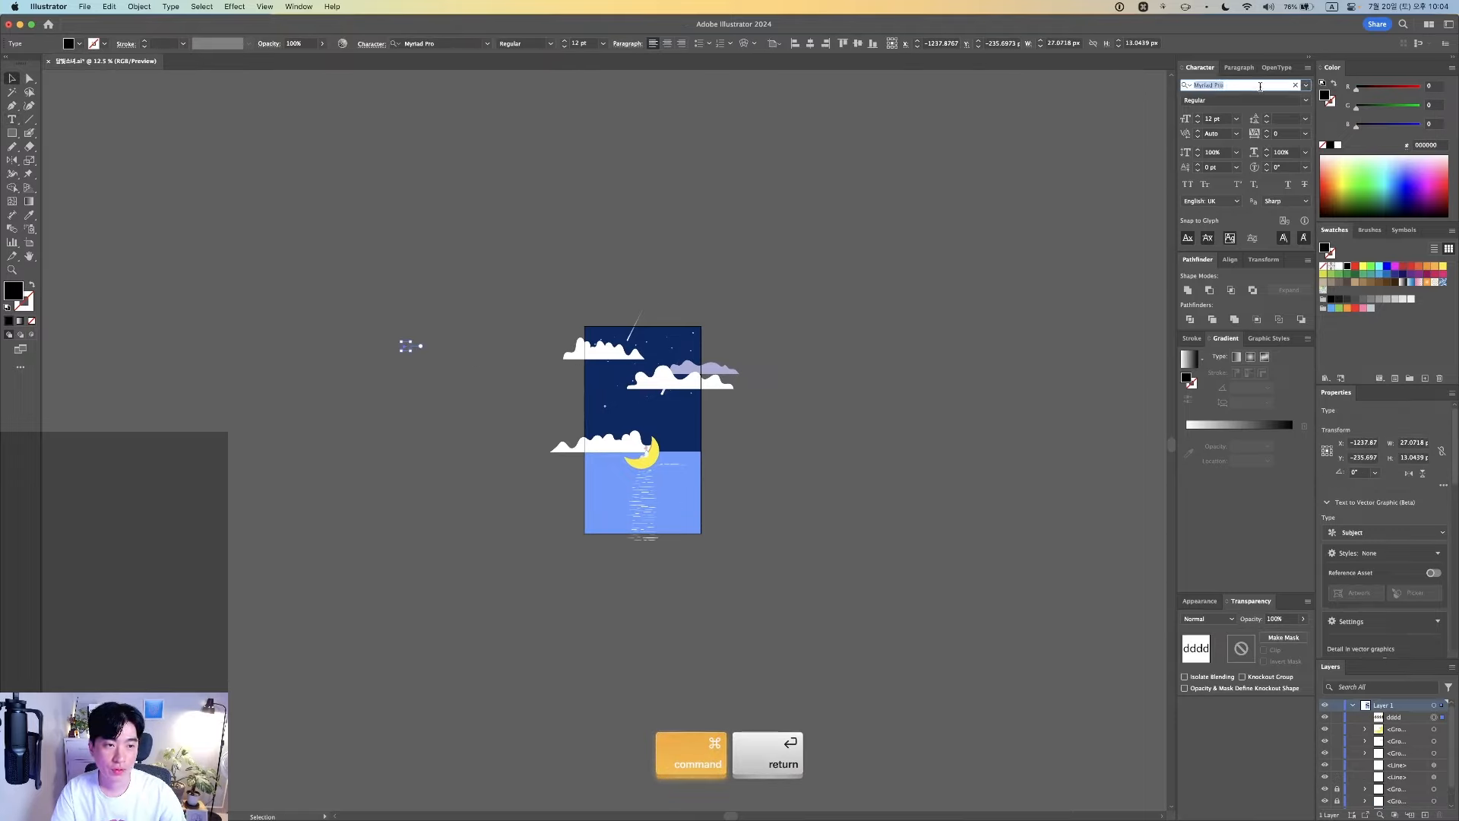
text(나눔스퀘어)
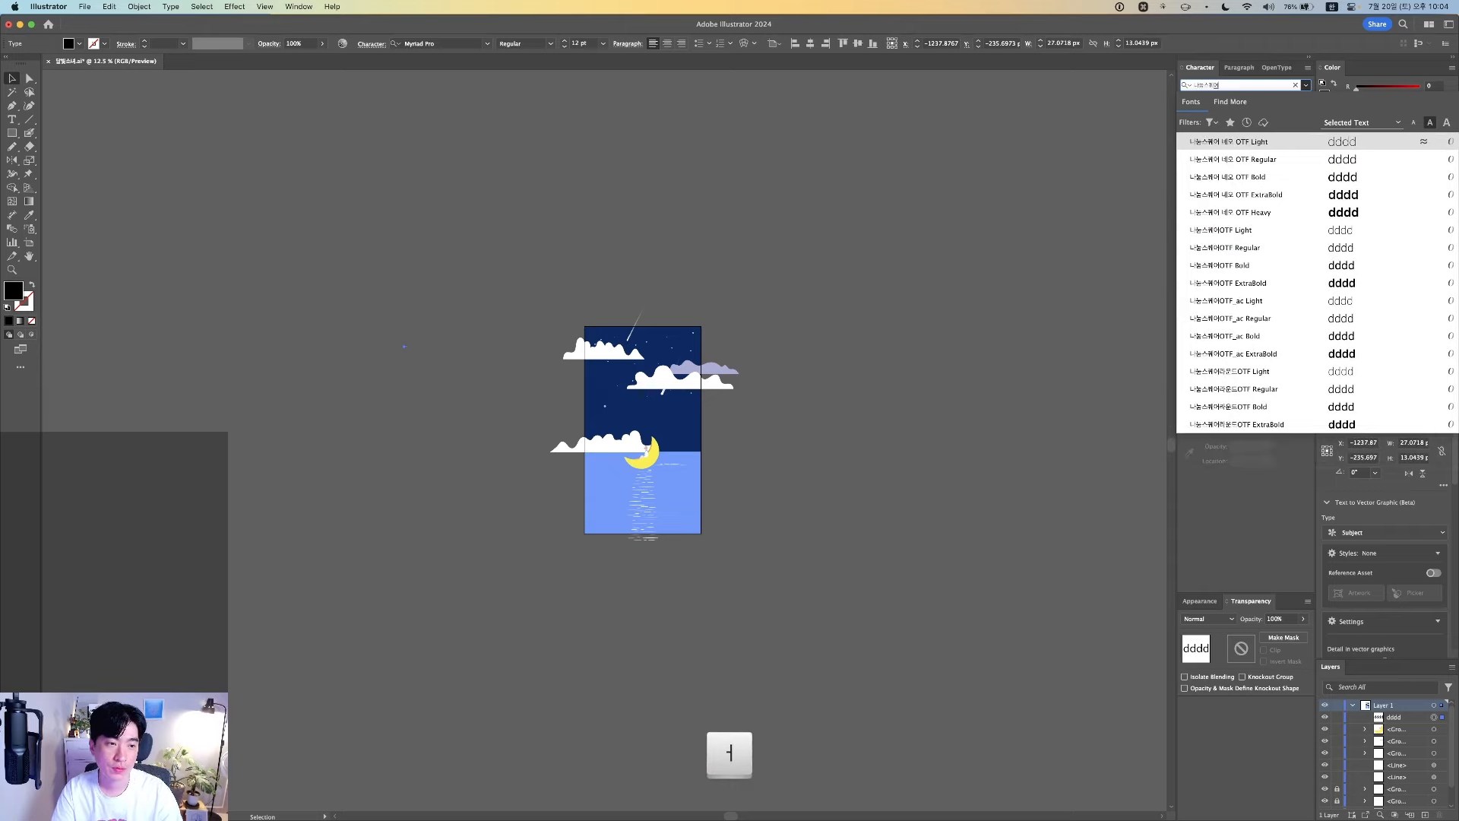
click(1263, 253)
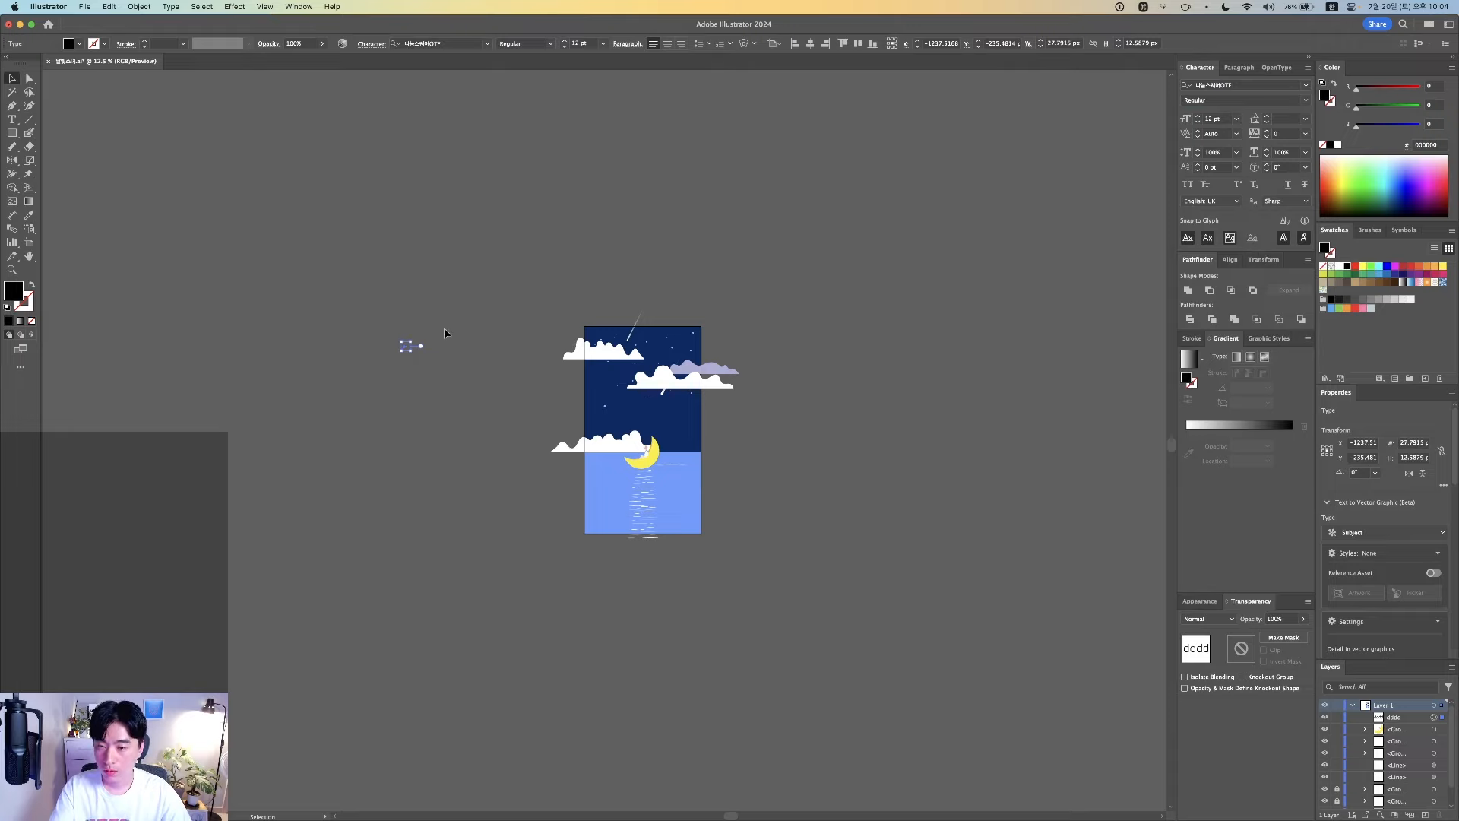
Scale the placeholder text up to about 92 pt and give it a white fill
drag(412, 361, 492, 404)
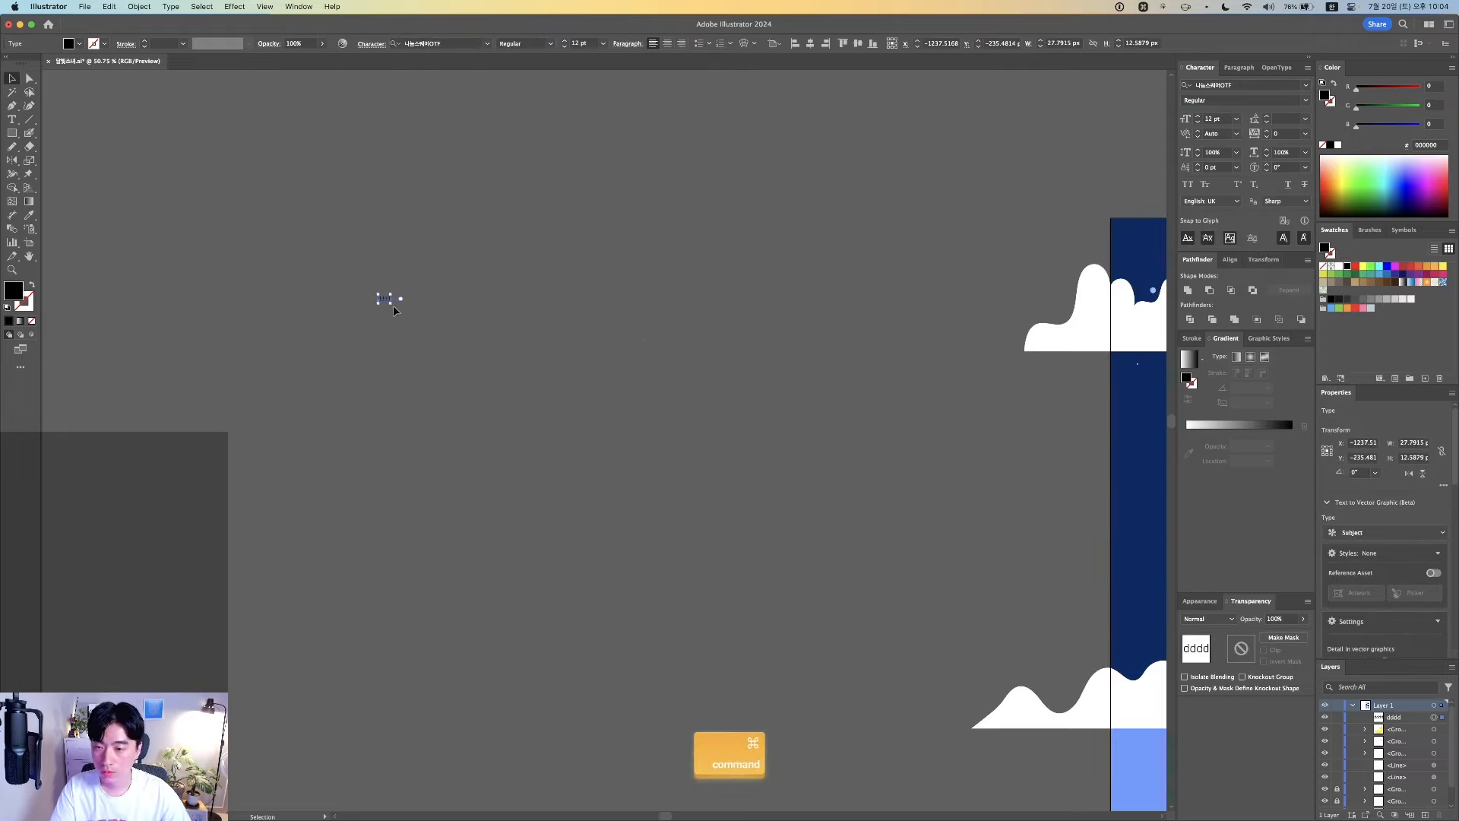
drag(390, 301, 548, 373)
key(super+z)
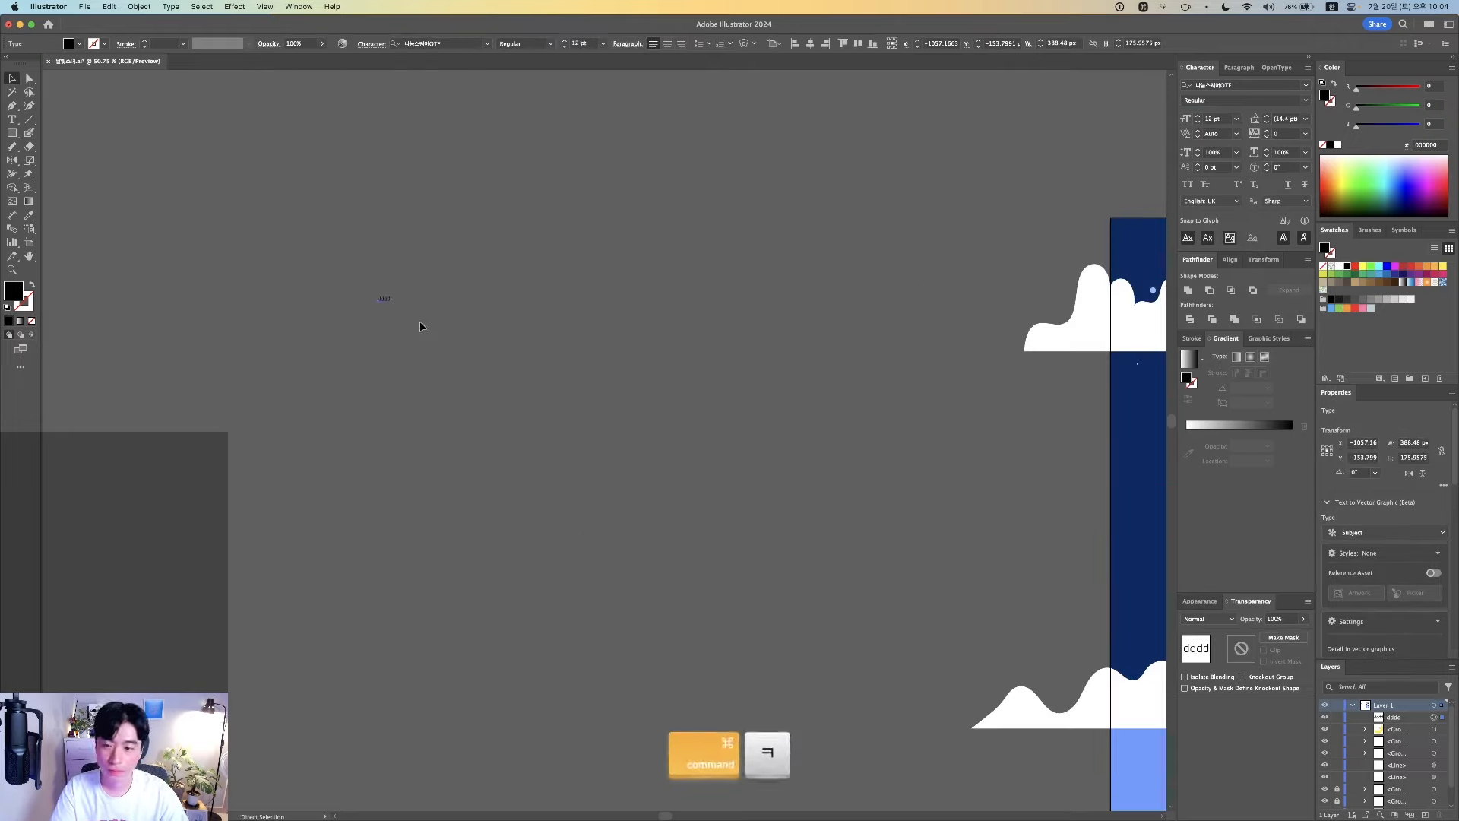
drag(389, 301, 509, 368)
key(i)
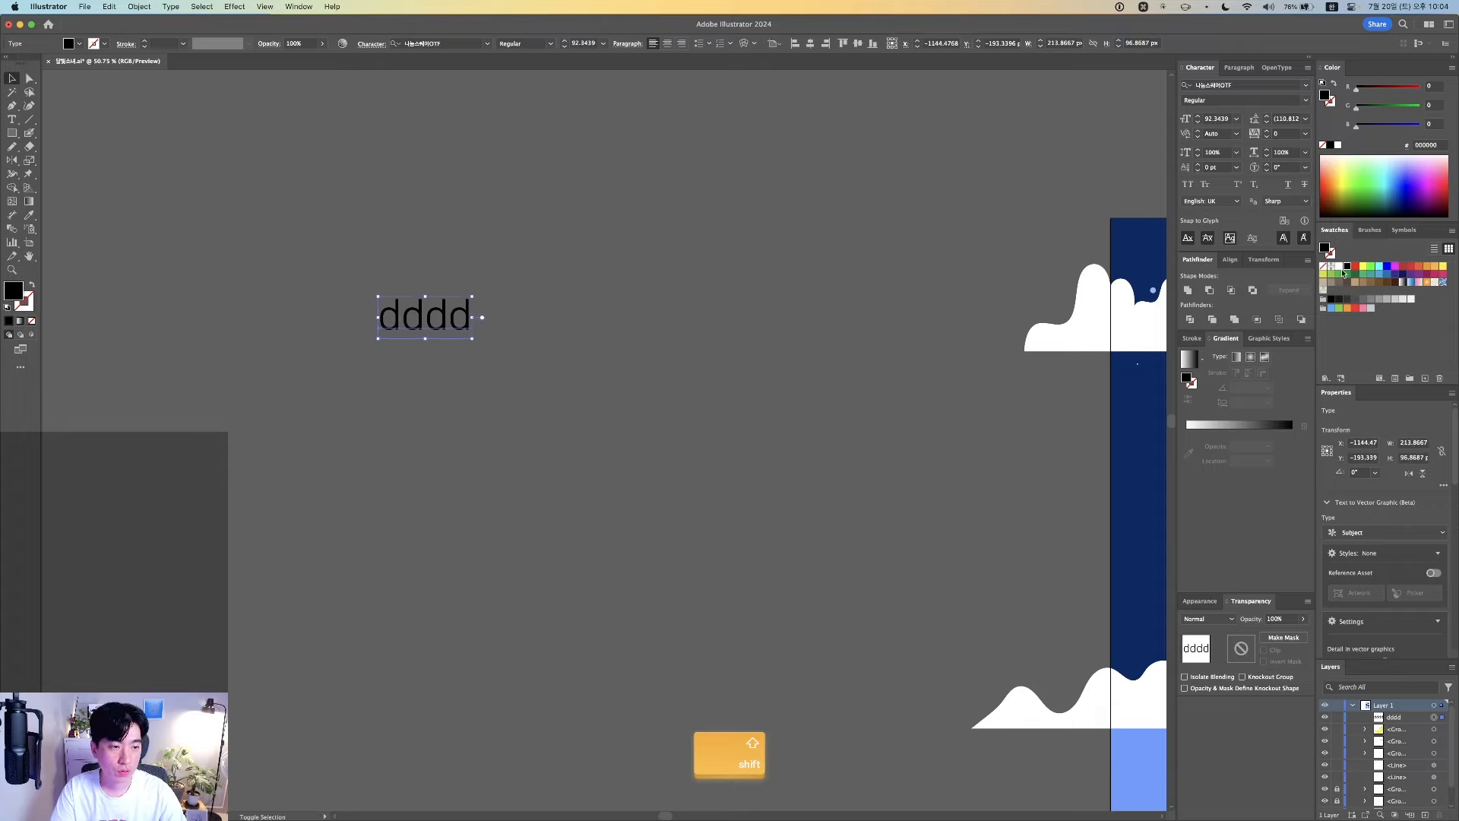
click(1124, 306)
key(v)
click(608, 316)
Replace the placeholder text with the heading "일러스트 그리기"
triple_click(419, 318)
text(일러)
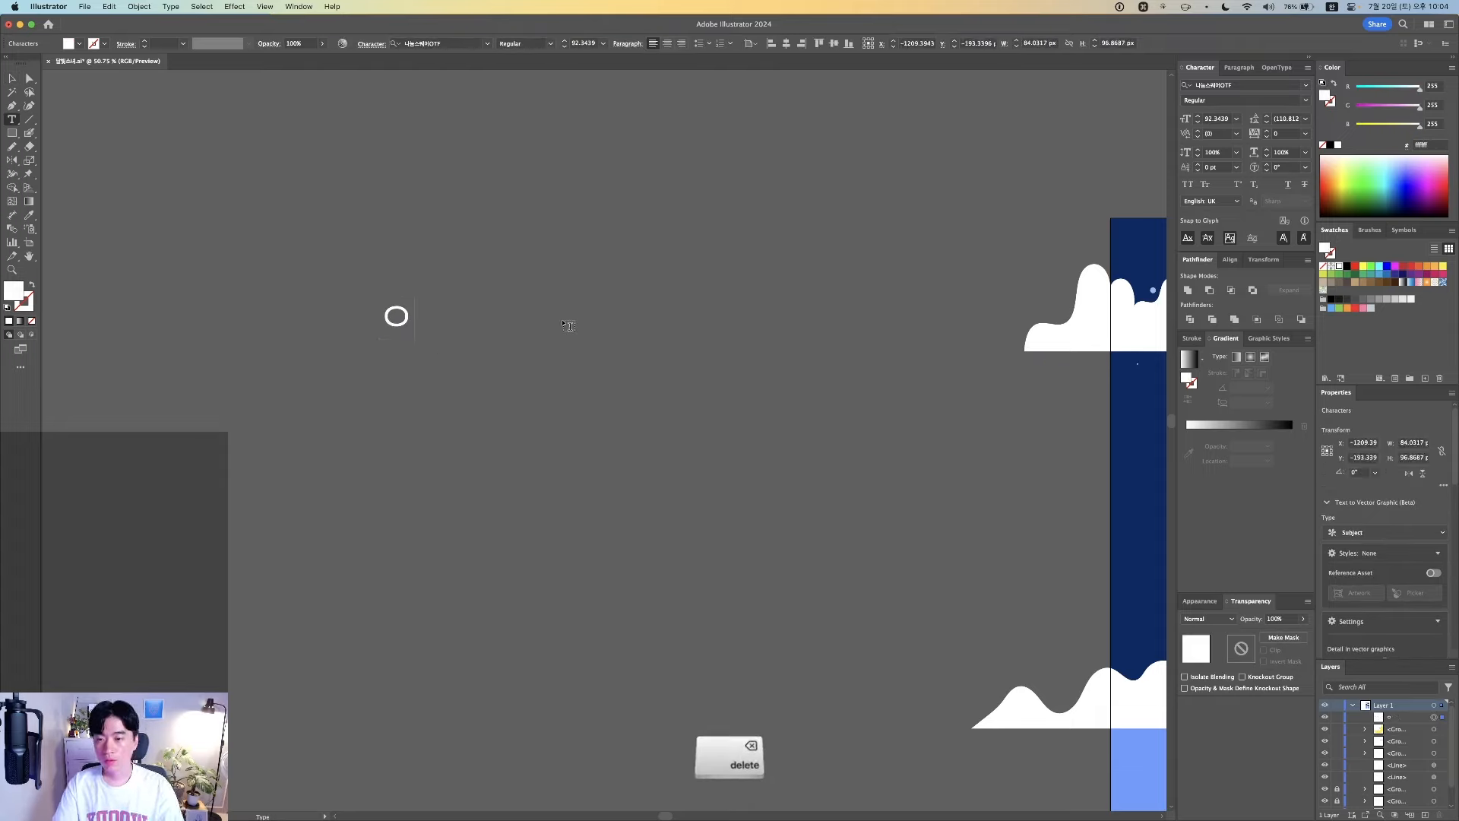
text(스트 그리기)
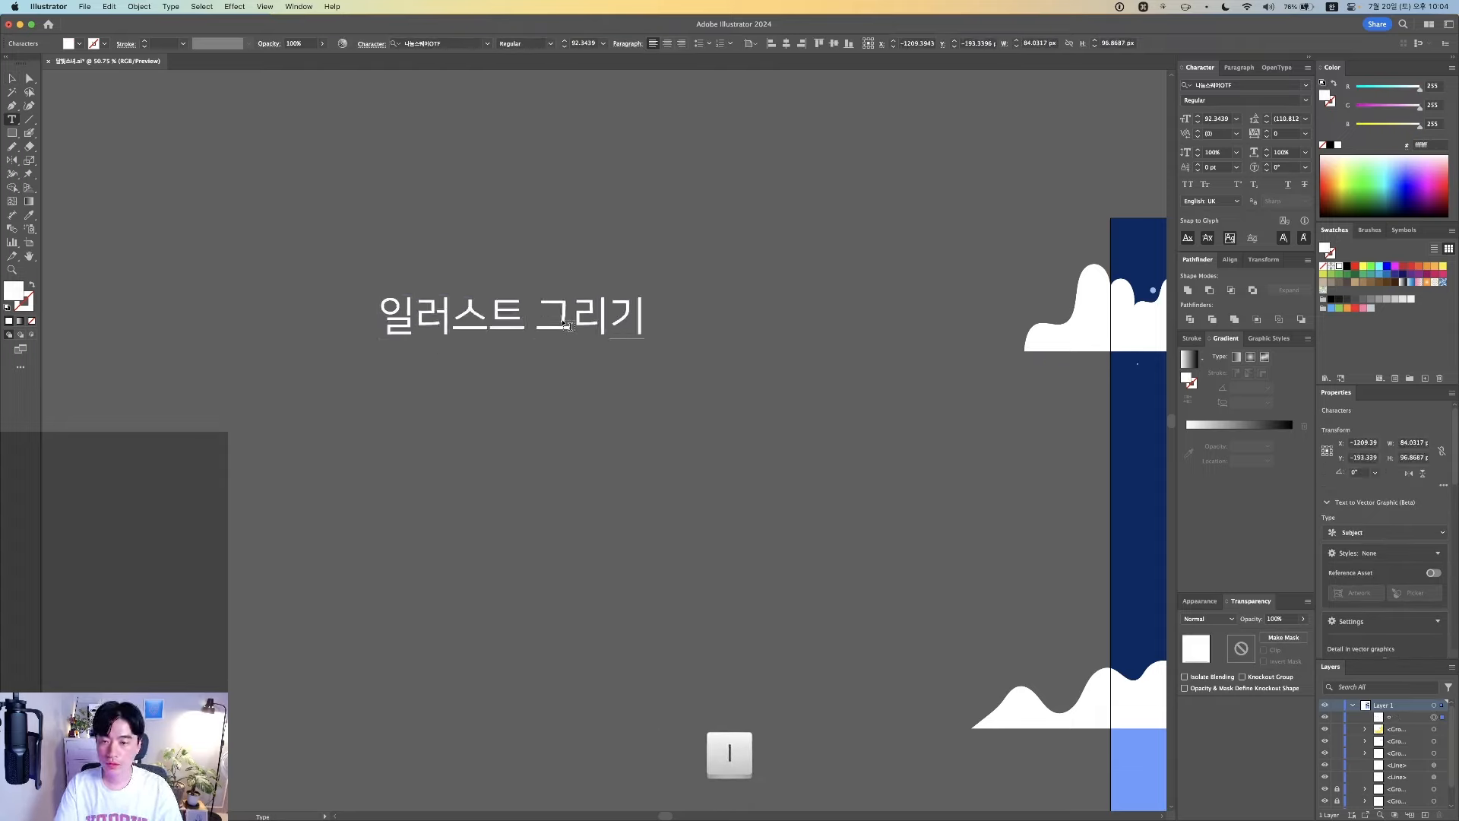
key(Return)
text(ㅇ)
key(BackSpace)
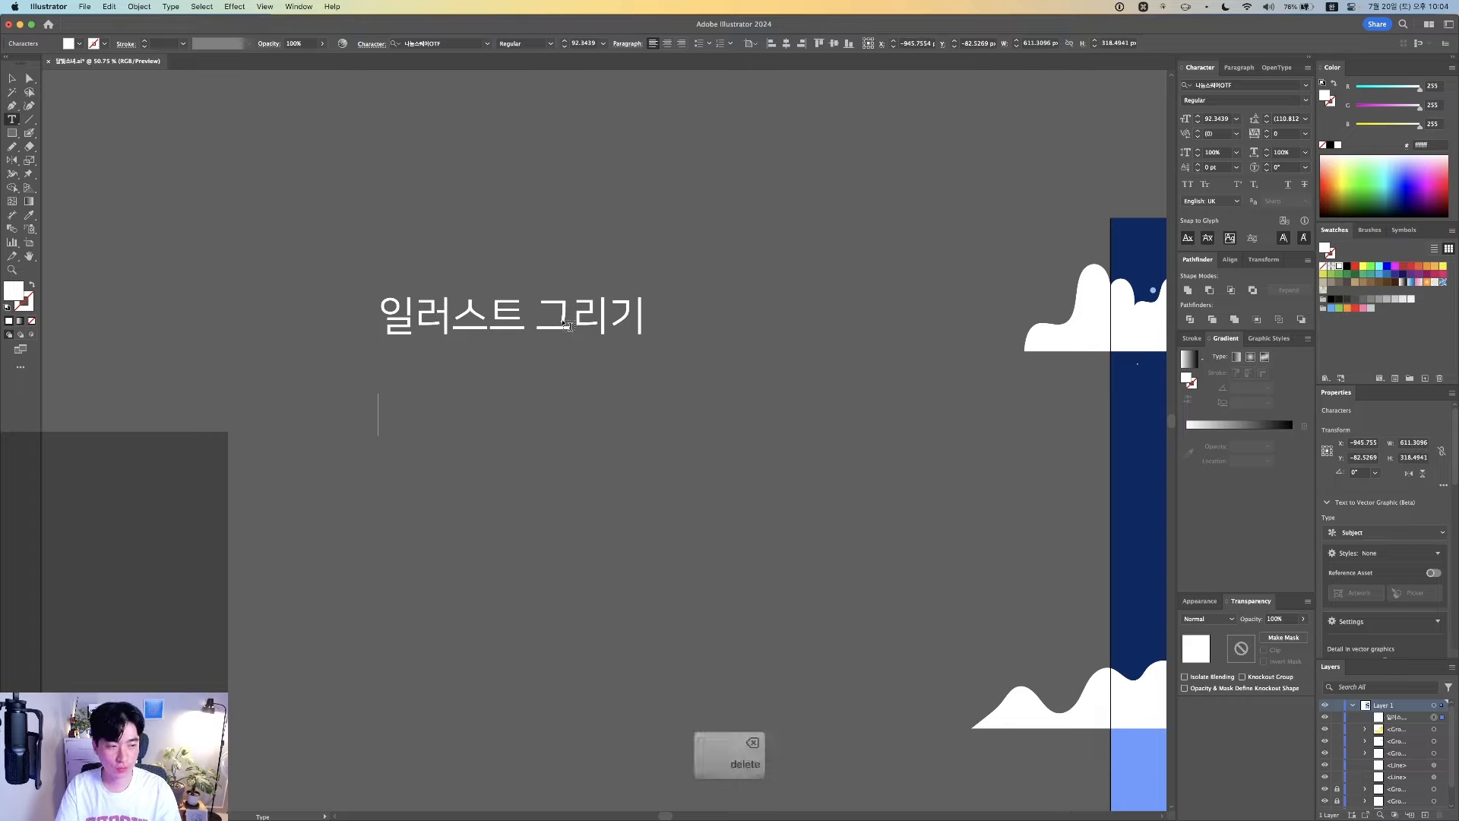
text(1.)
key(BackSpace)
key(BackSpace)
key(BackSpace)
key(BackSpace)
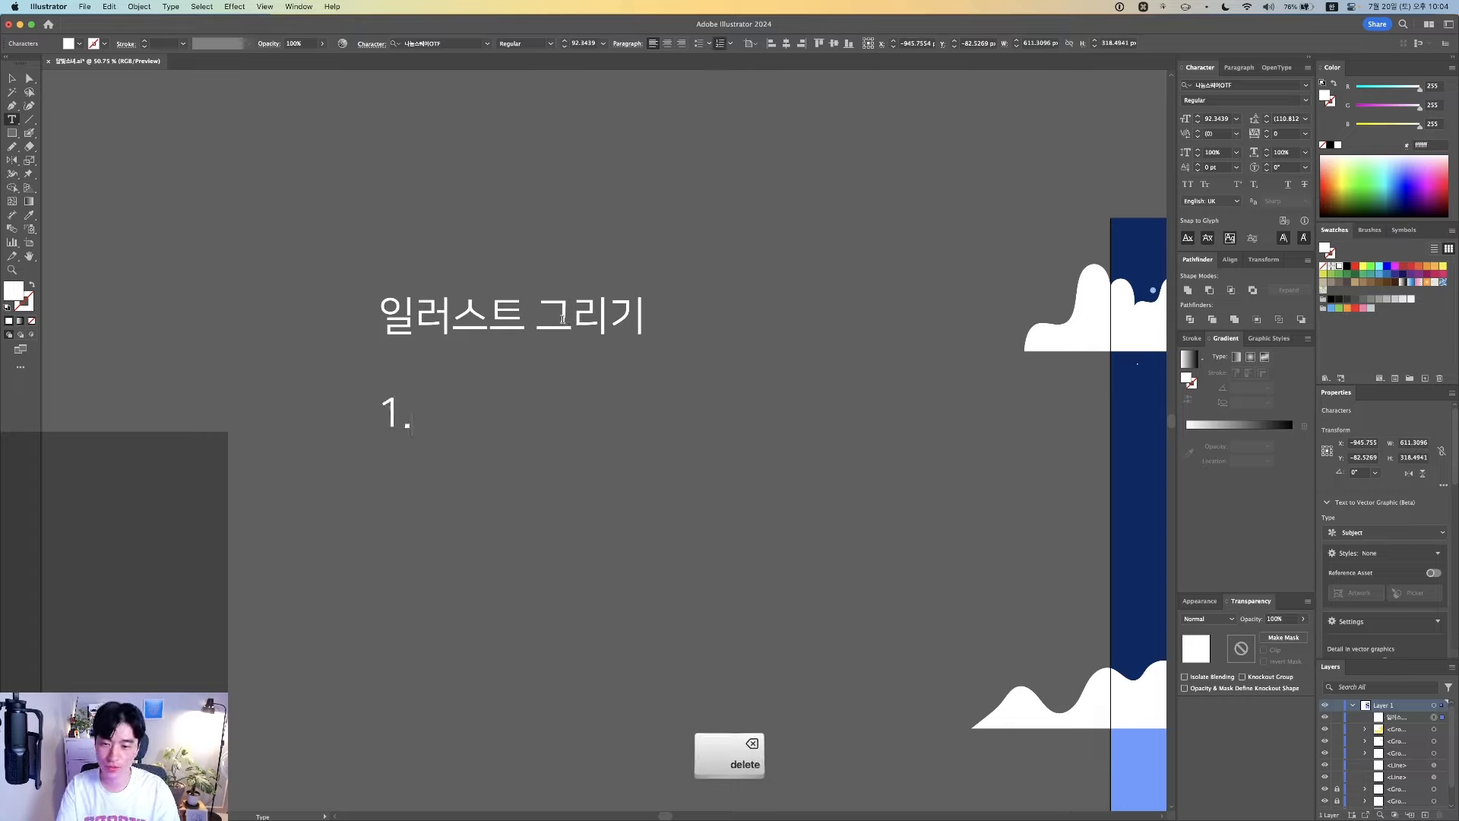
text(기)
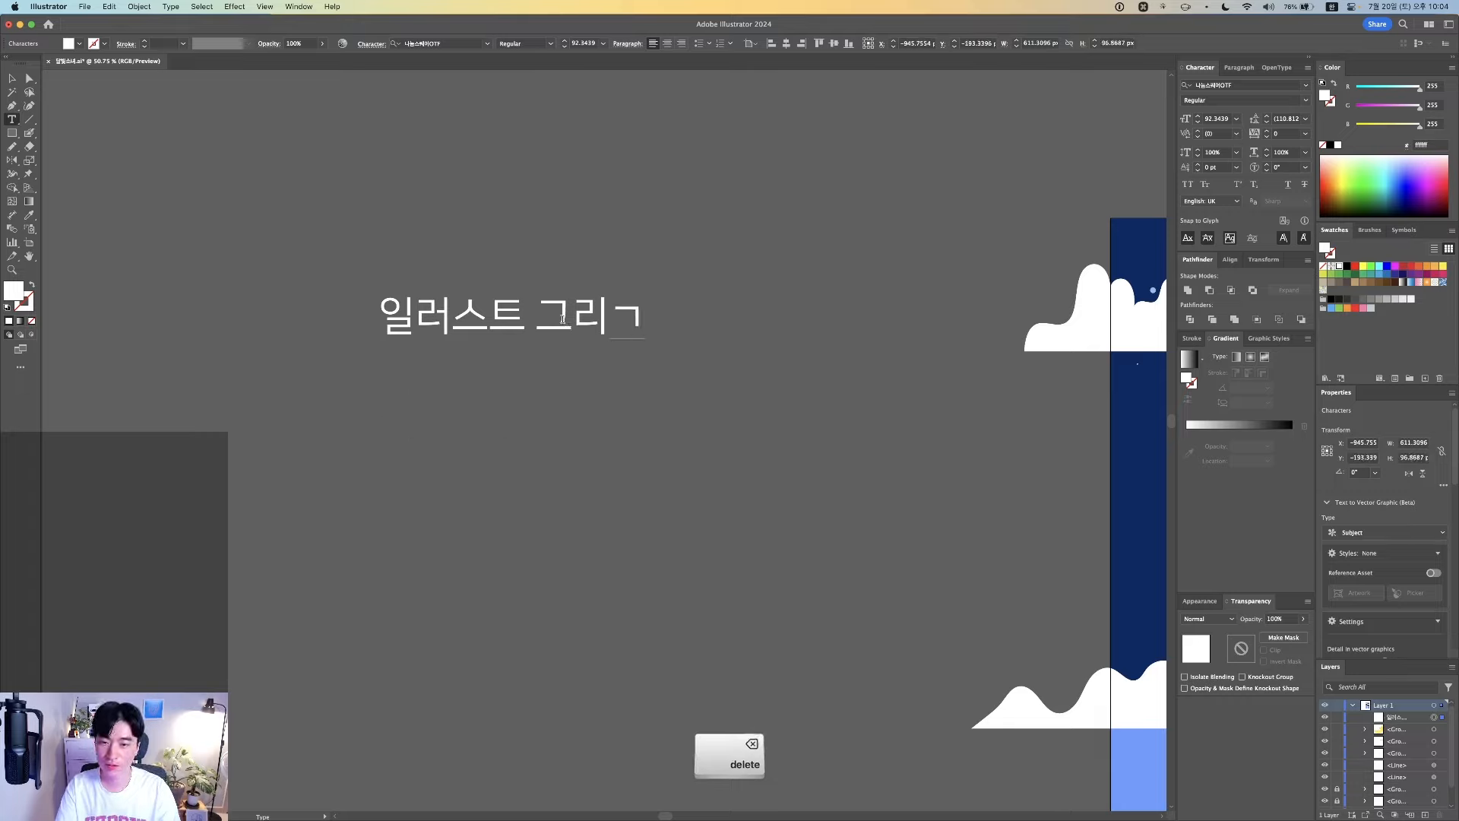
Add the line "1.사이즈 정하기" below the heading, separated by a blank line
key(Return)
text(1.사이즈 정하기)
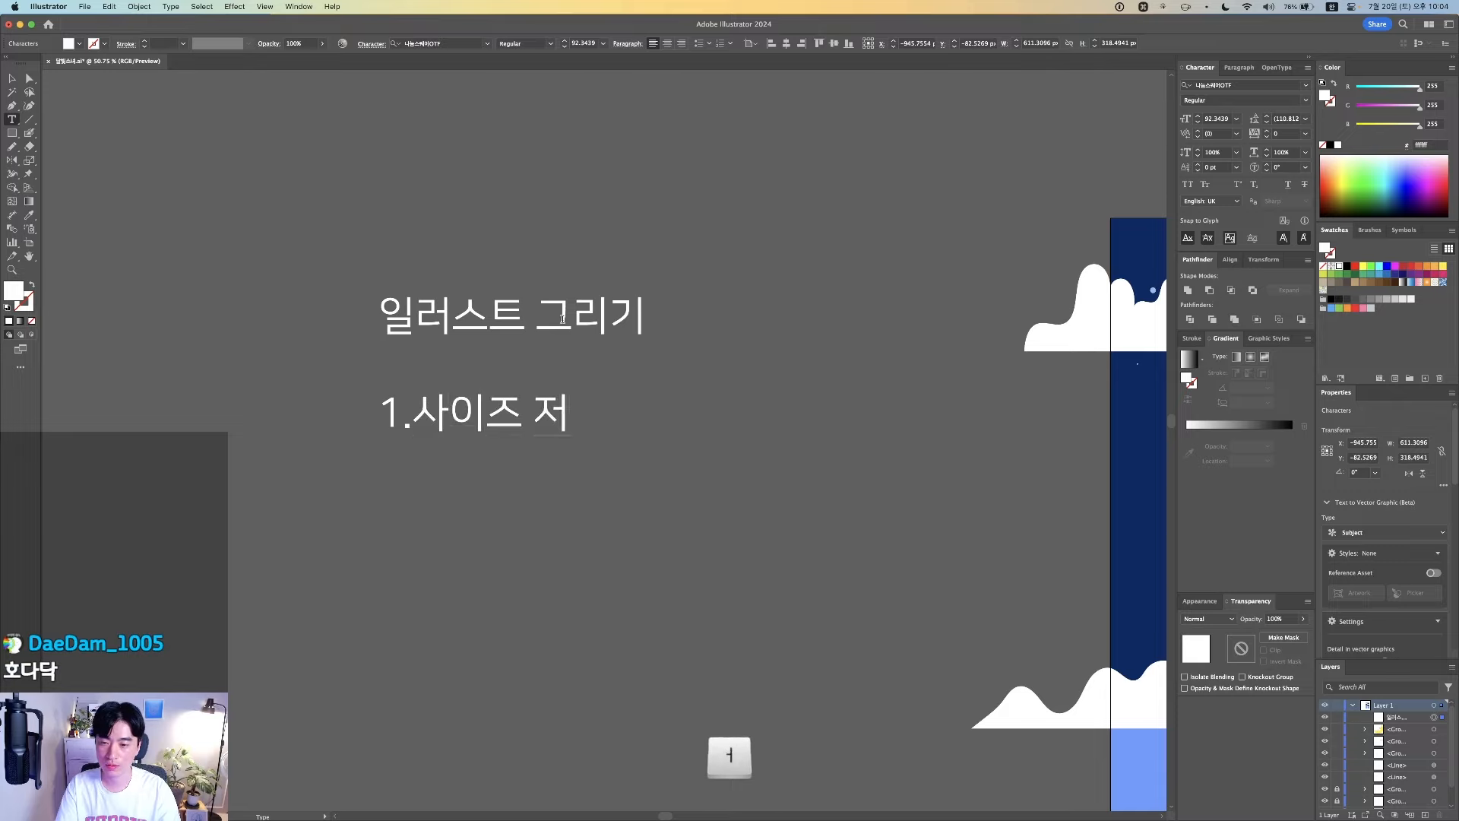
key(super+Return)
click(585, 463)
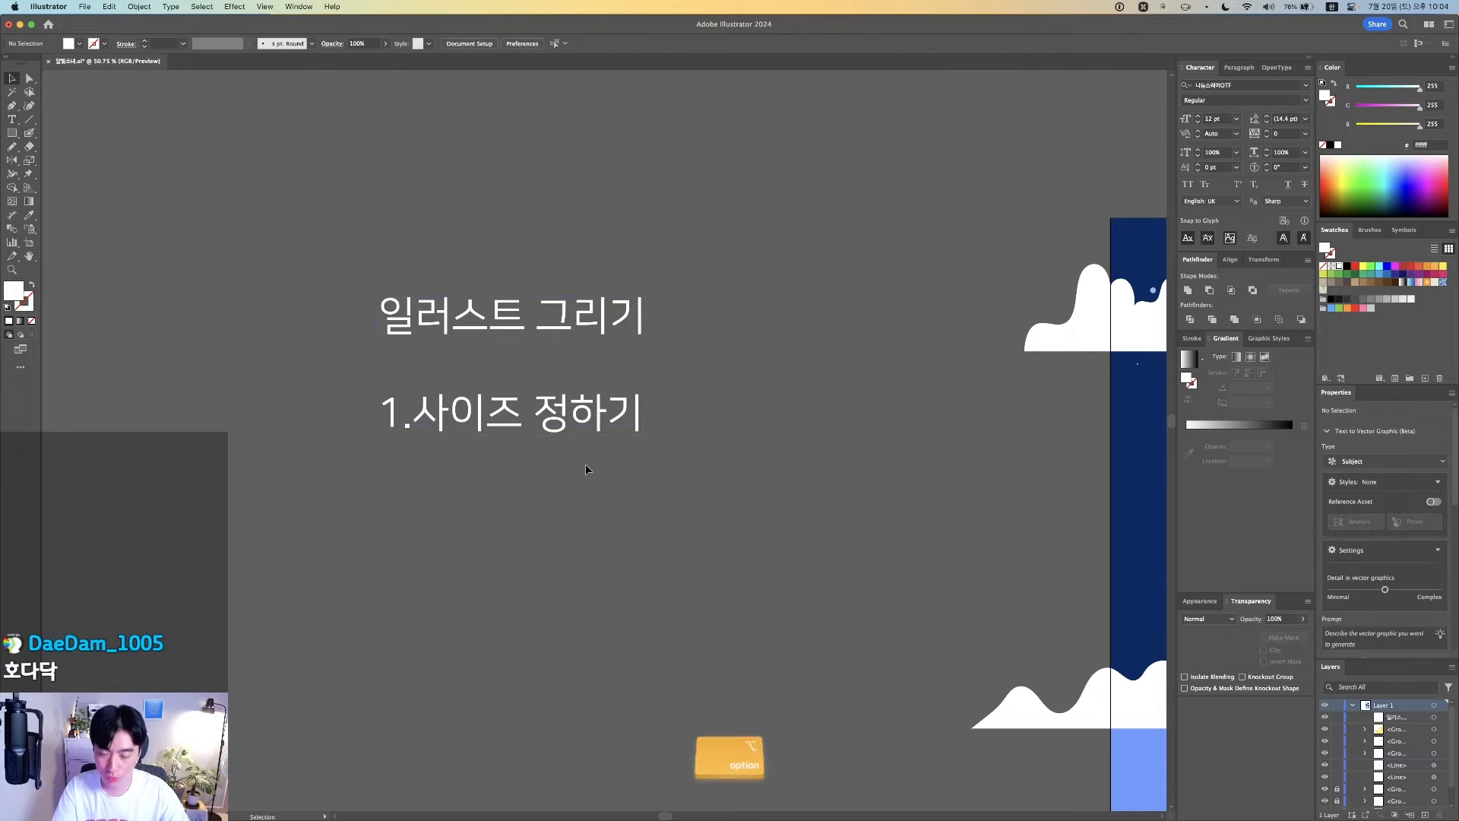
Add the line "300ppi, 72ppi 이상" directly under "1.사이즈 정하기" in the notes text
scroll(585, 464, down, 2)
drag(699, 527, 457, 369)
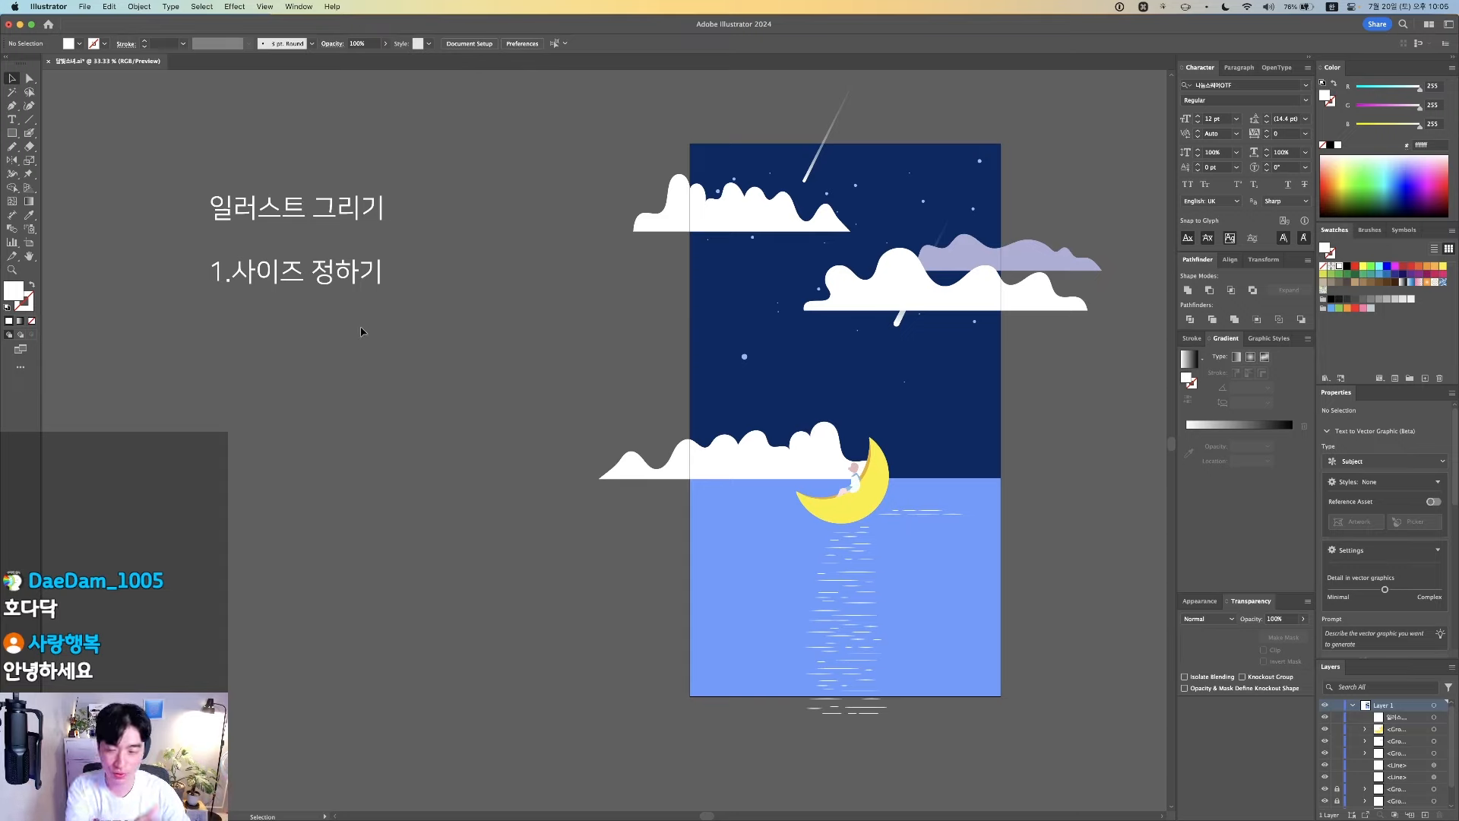
double_click(377, 272)
key(Right)
key(Return)
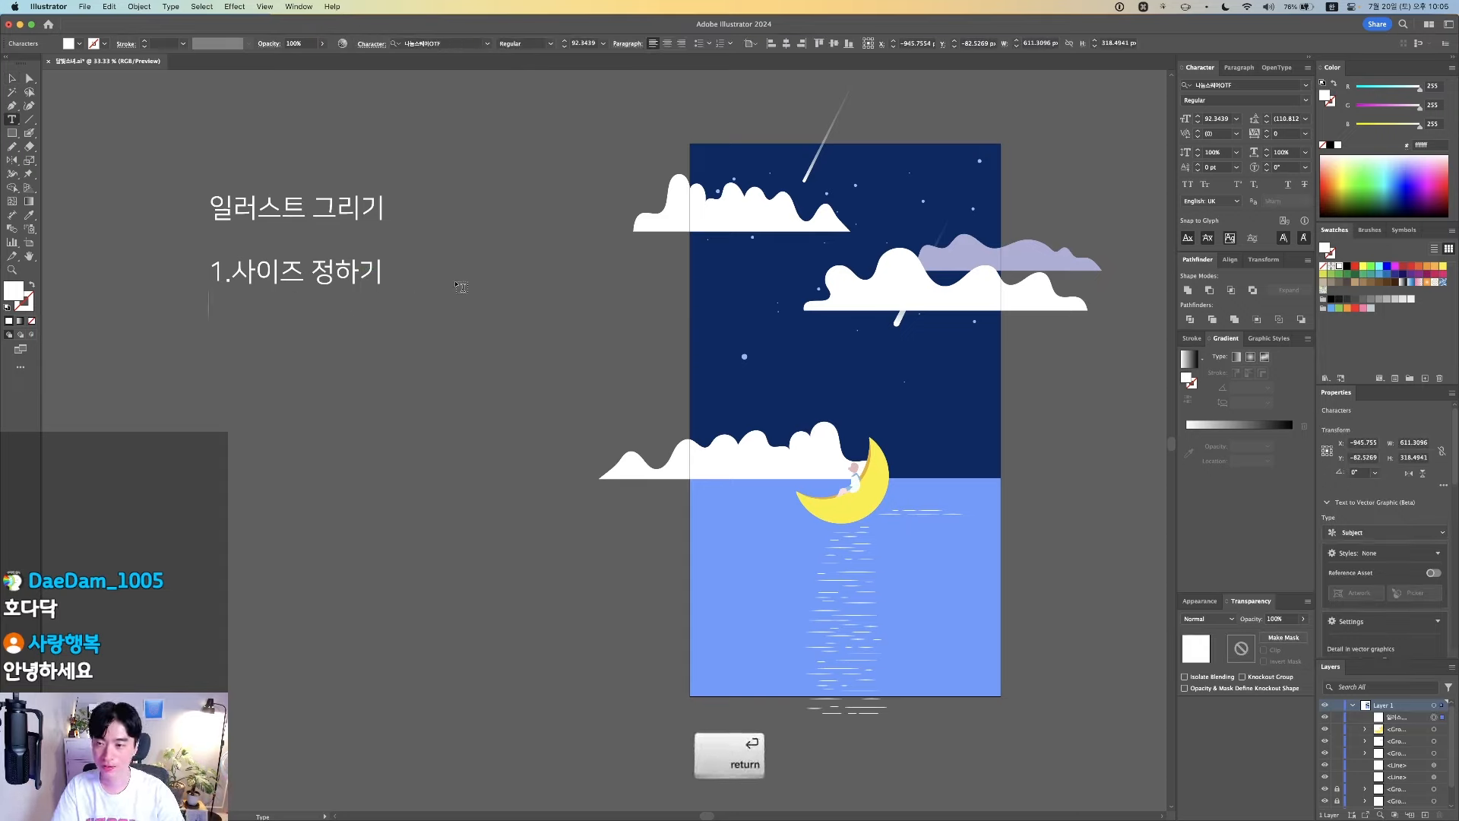
text(ㅇ)
key(BackSpace)
text(300)
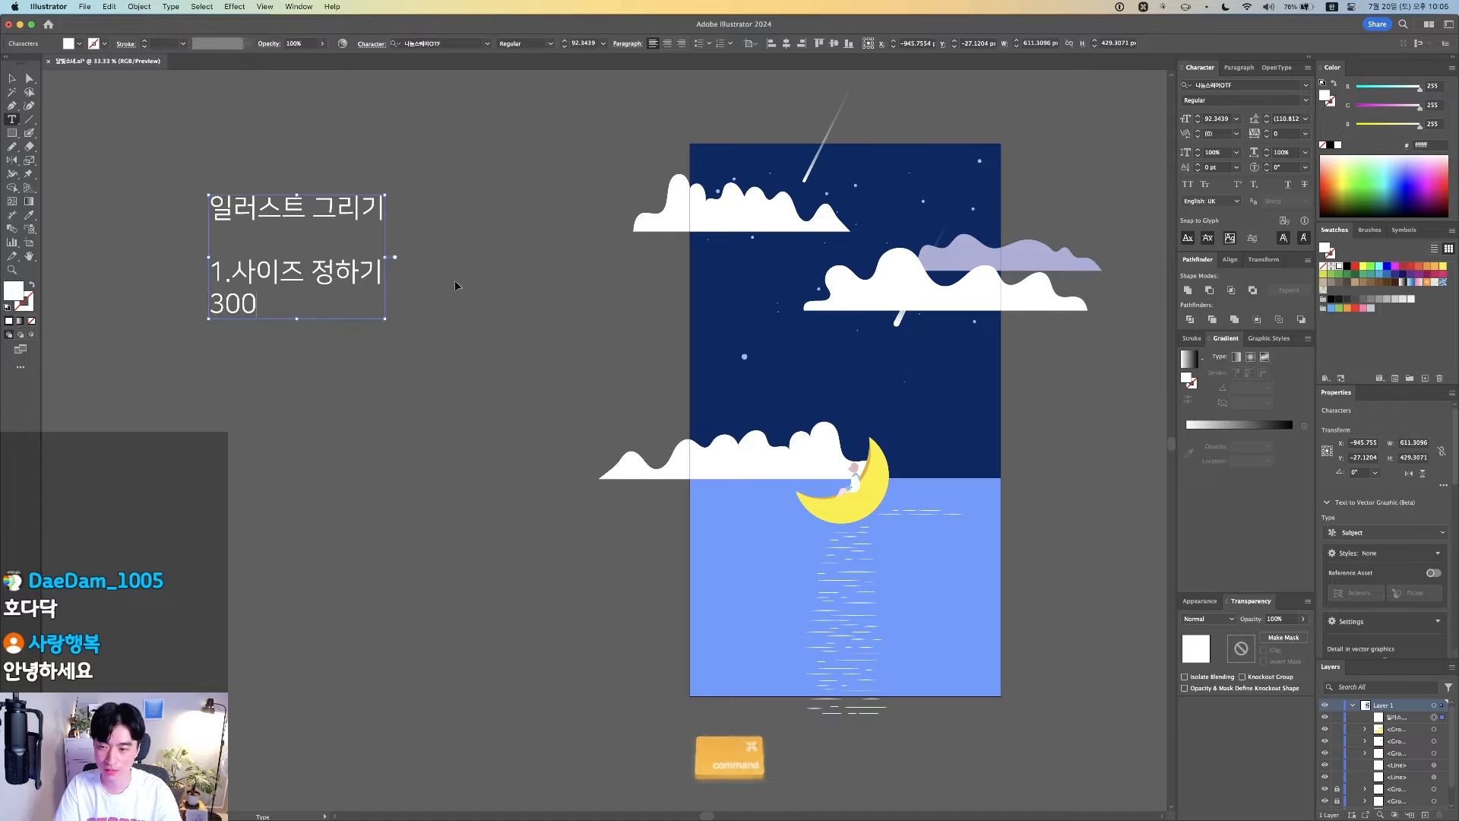
key(Caps_Lock)
text(ppi)
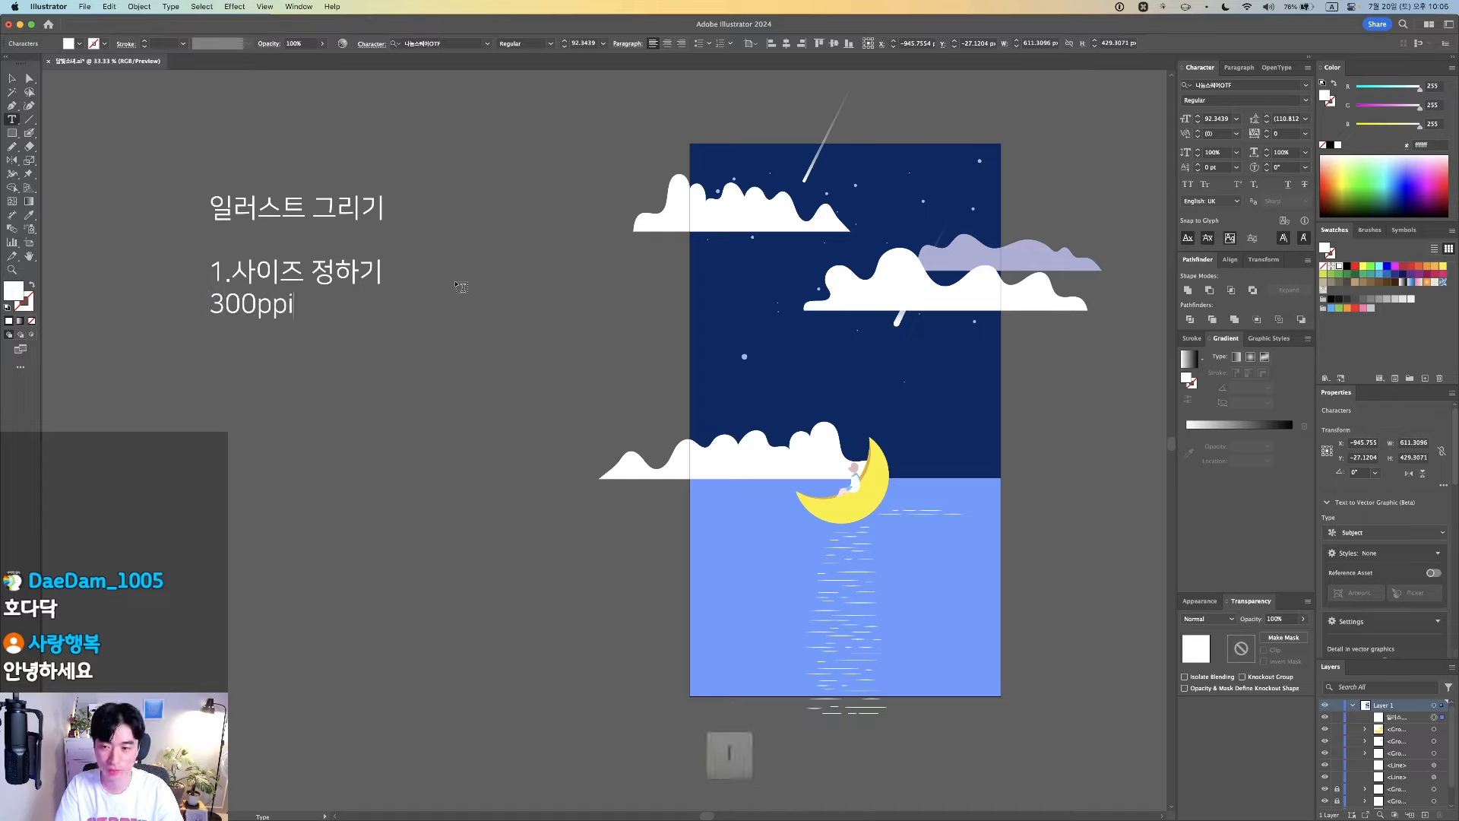
text(, )
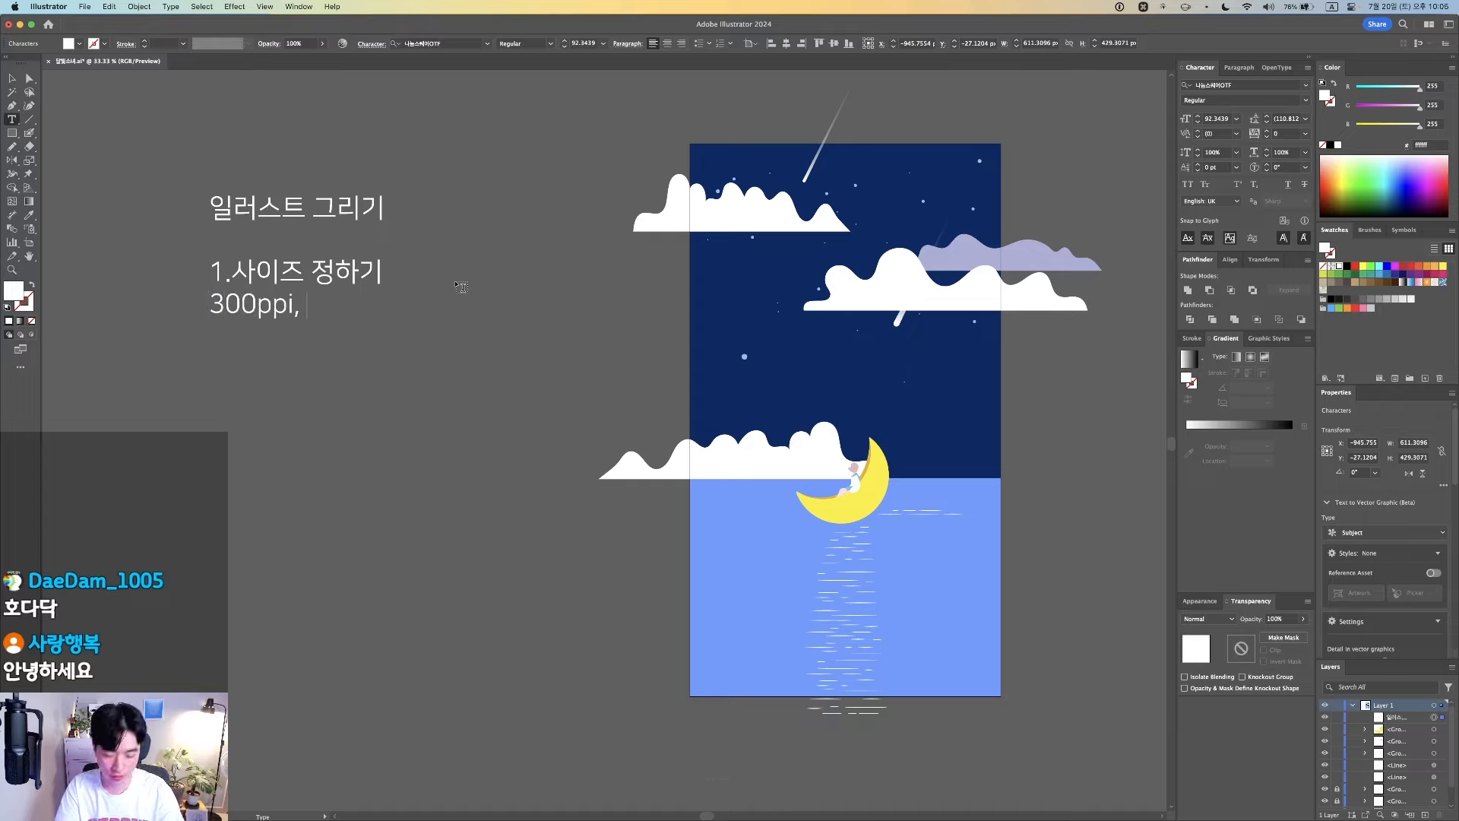
text(72ppi)
key(Caps_Lock)
text(이)
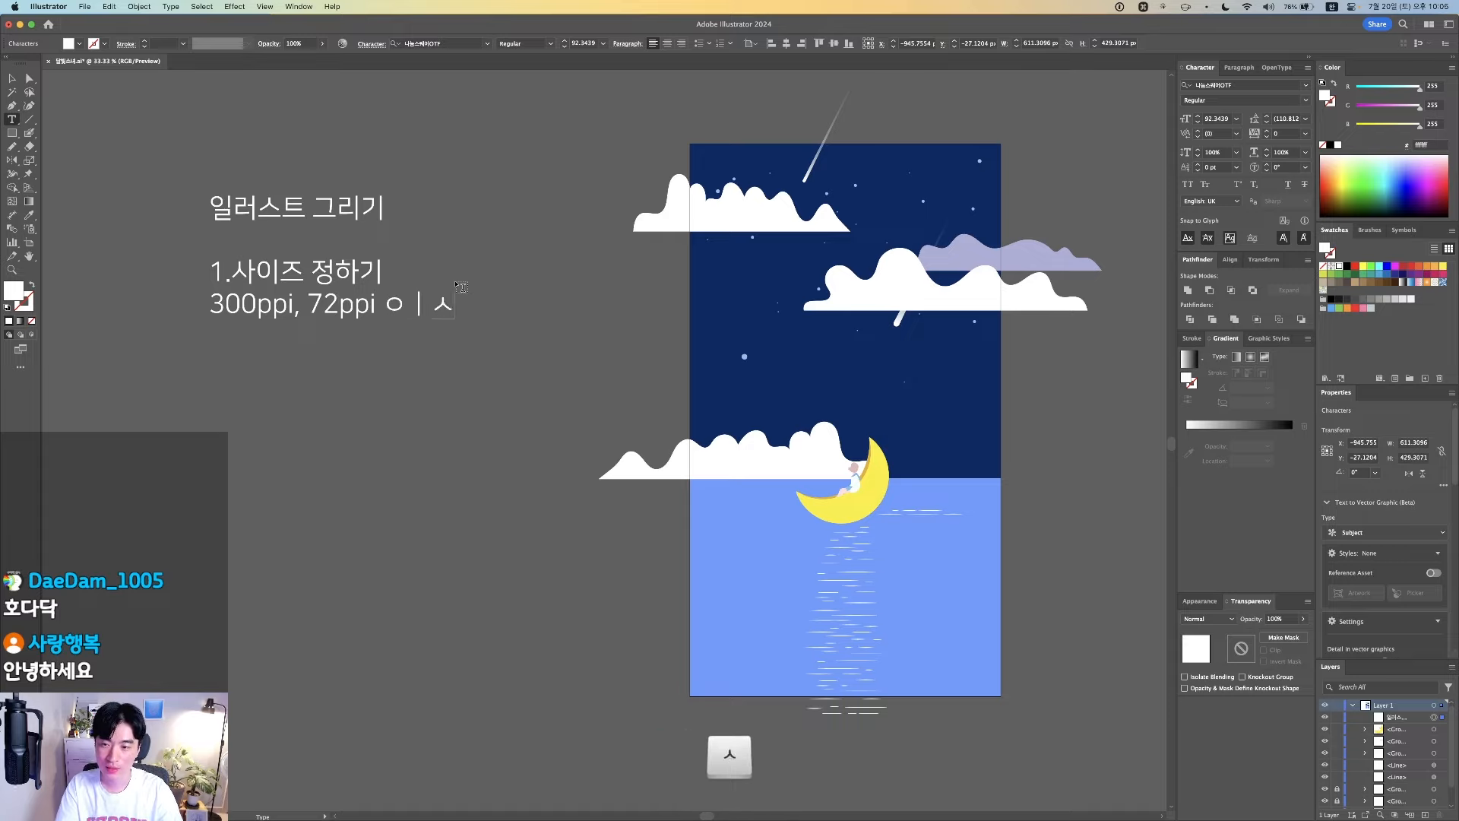
text(상)
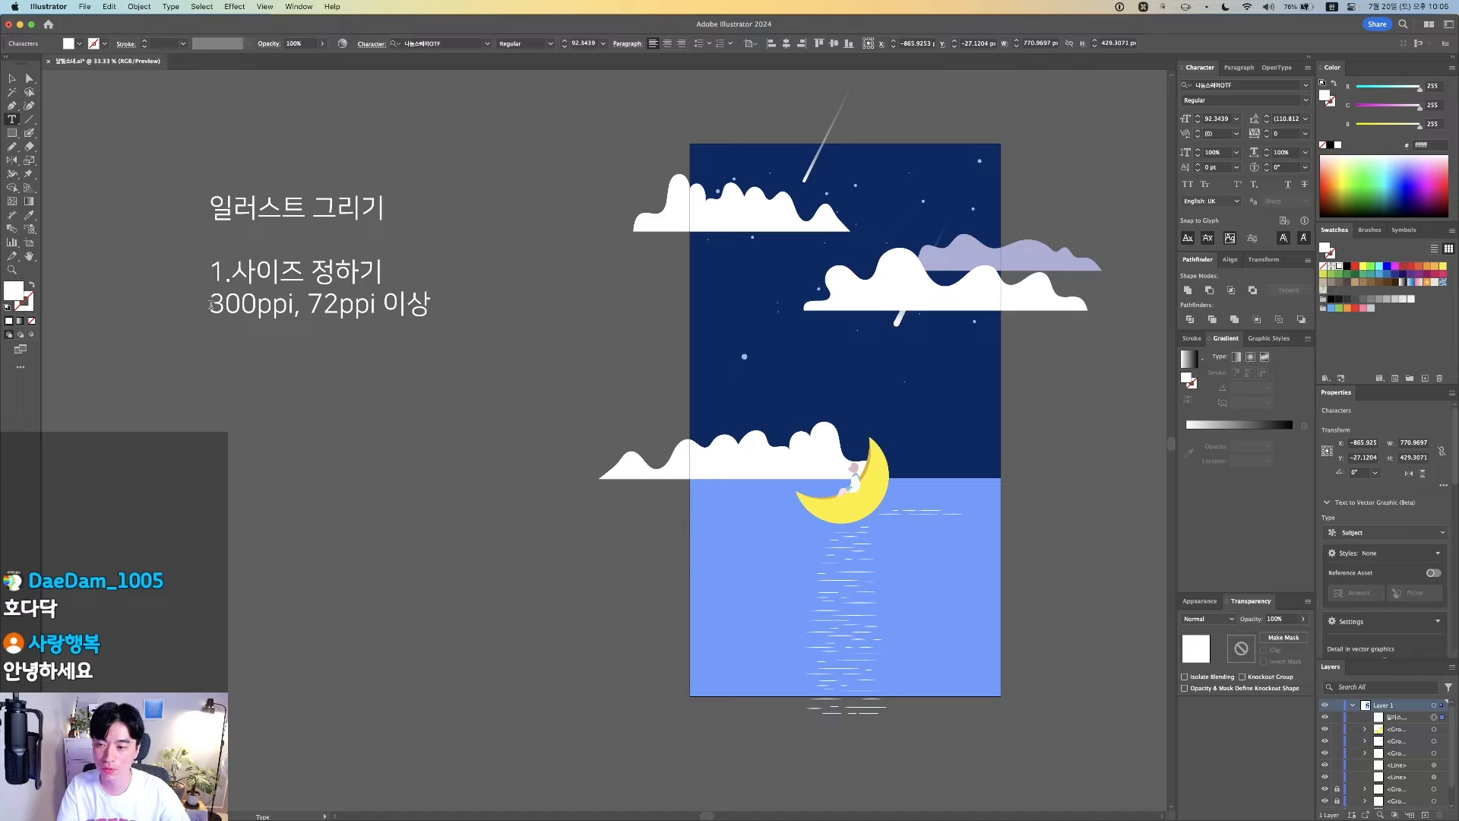
Insert the label "(해상도)" at the start of the ppi line in the notes text
text(상ㅎ)
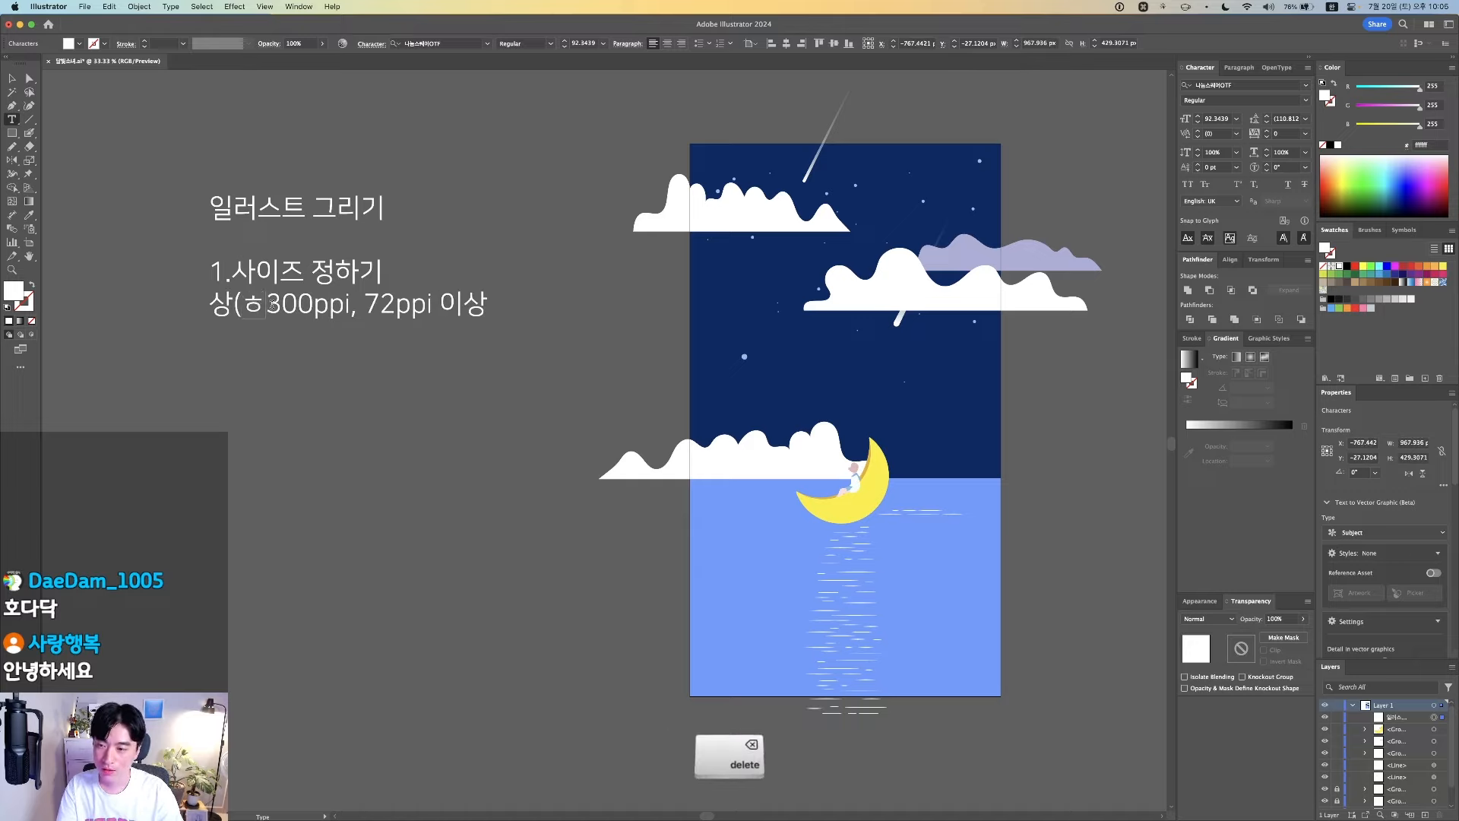
key(BackSpace)
key(BackSpace)
text((해상도))
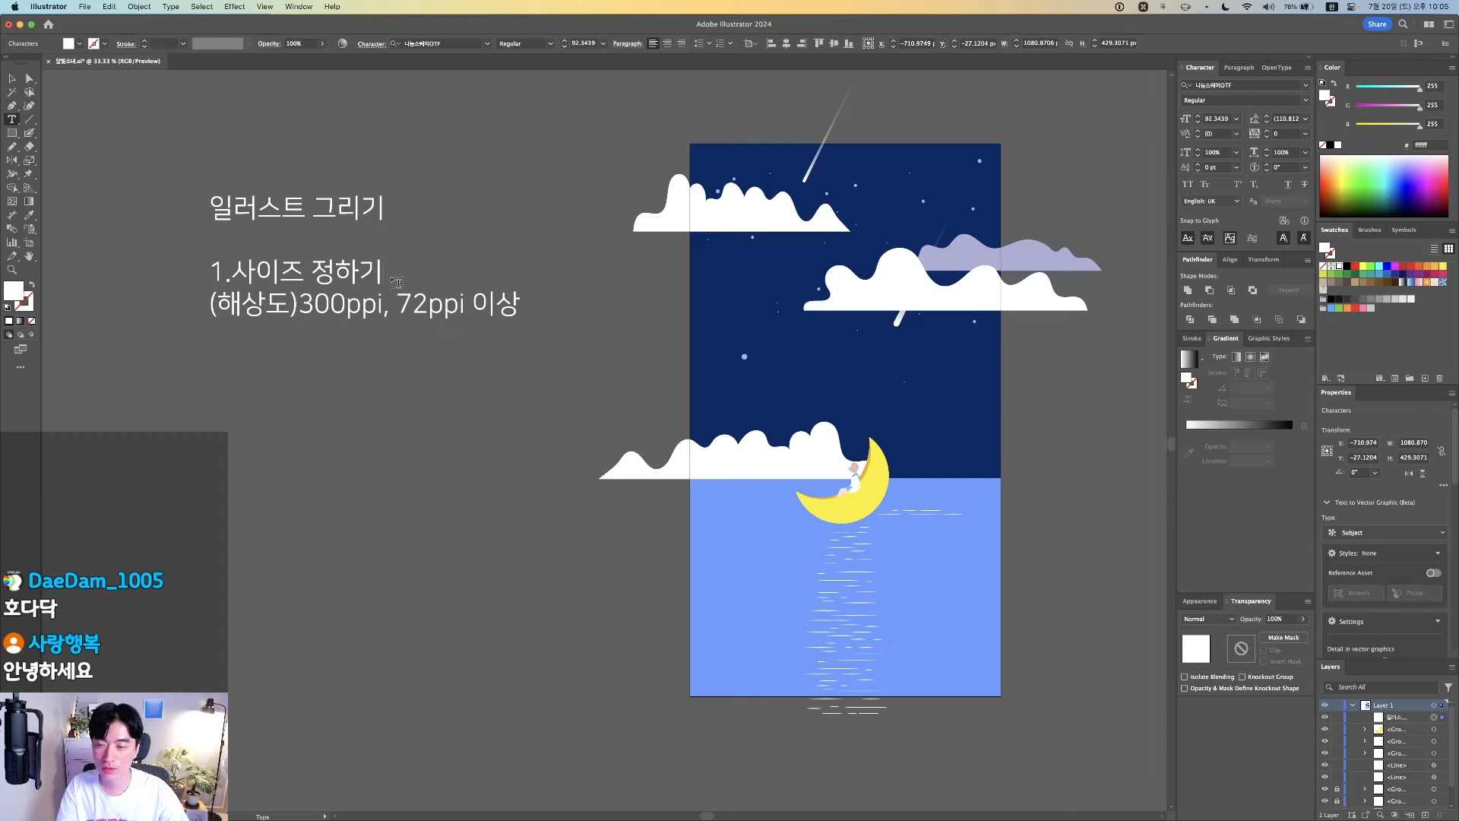
key(super+Return)
click(505, 415)
Switch to Finder, preview the finished 달빛소녀.psd illustration and return to Illustrator
drag(517, 404, 342, 406)
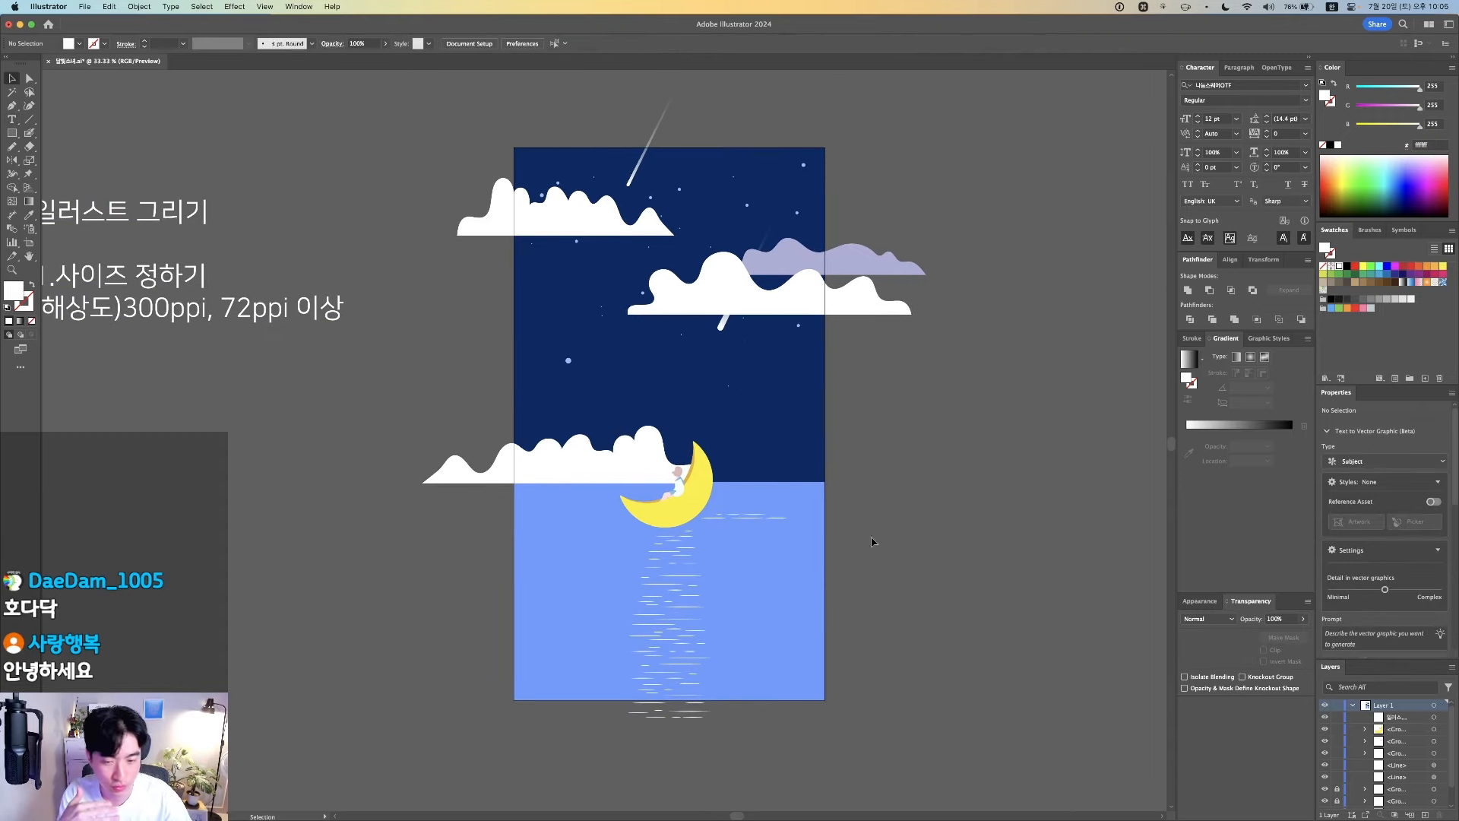
key(ctrl+Right)
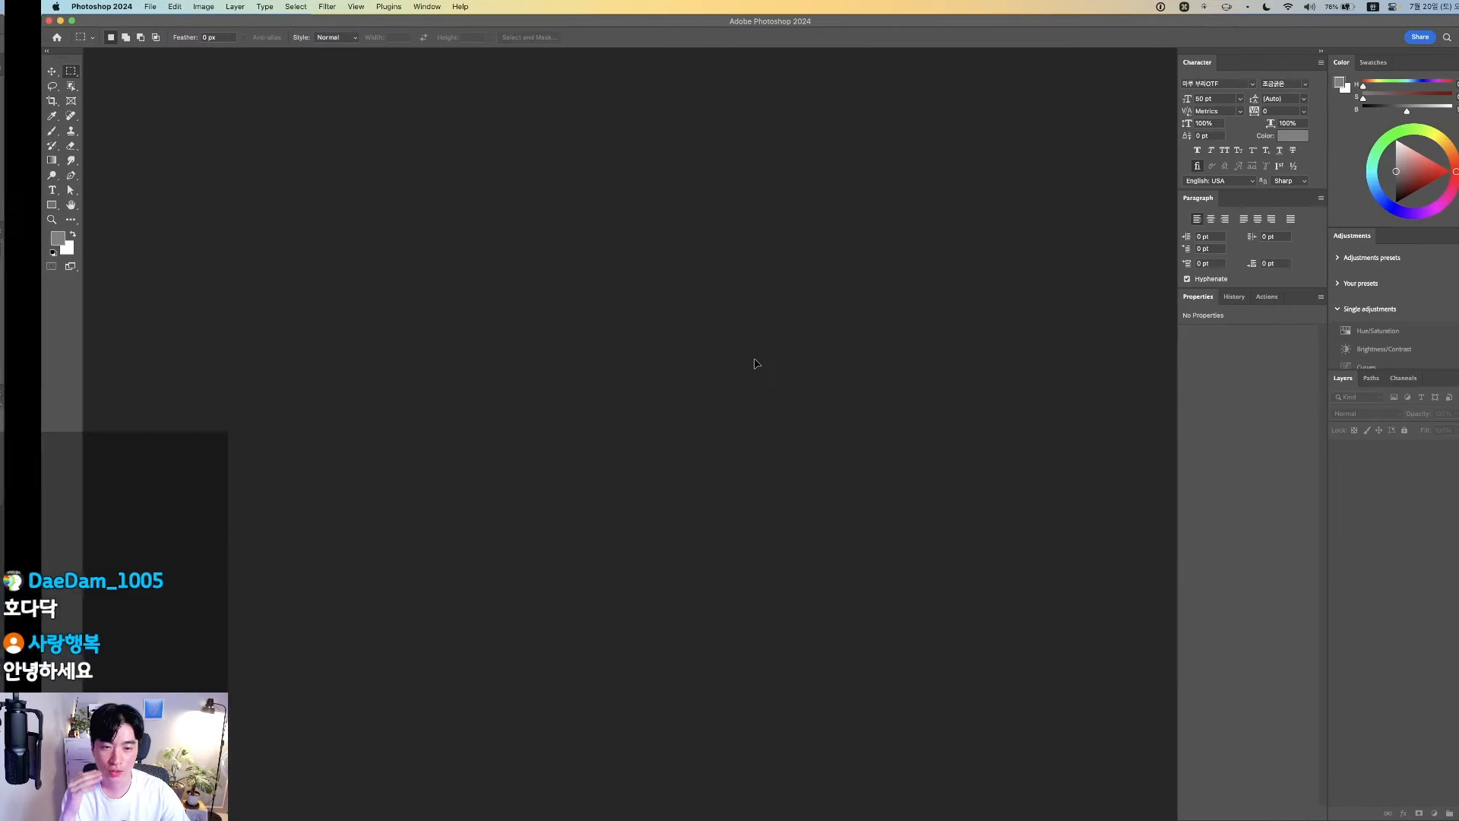
key(ctrl+Left)
key(ctrl+Left)
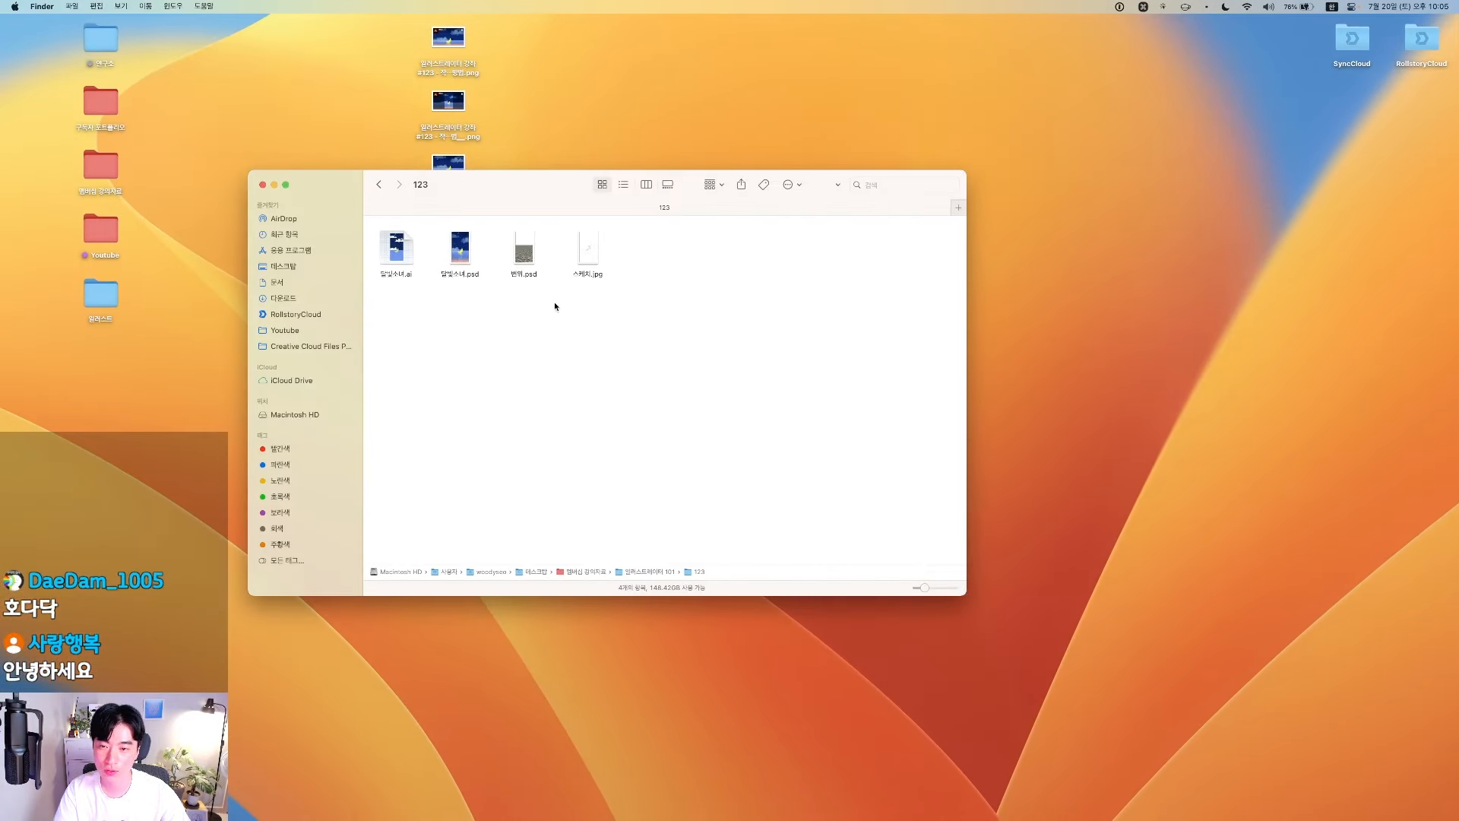
click(460, 249)
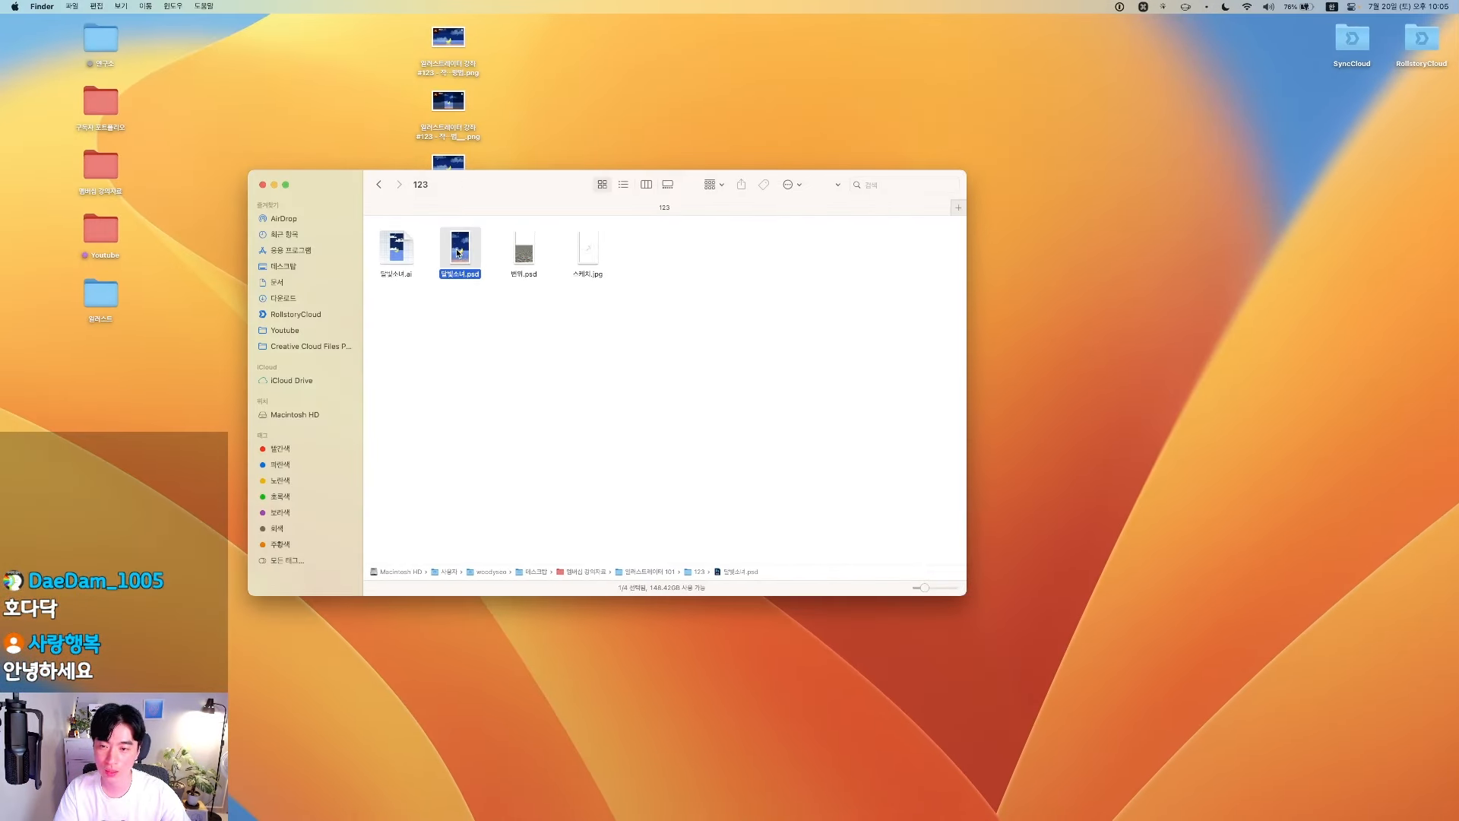
key(space)
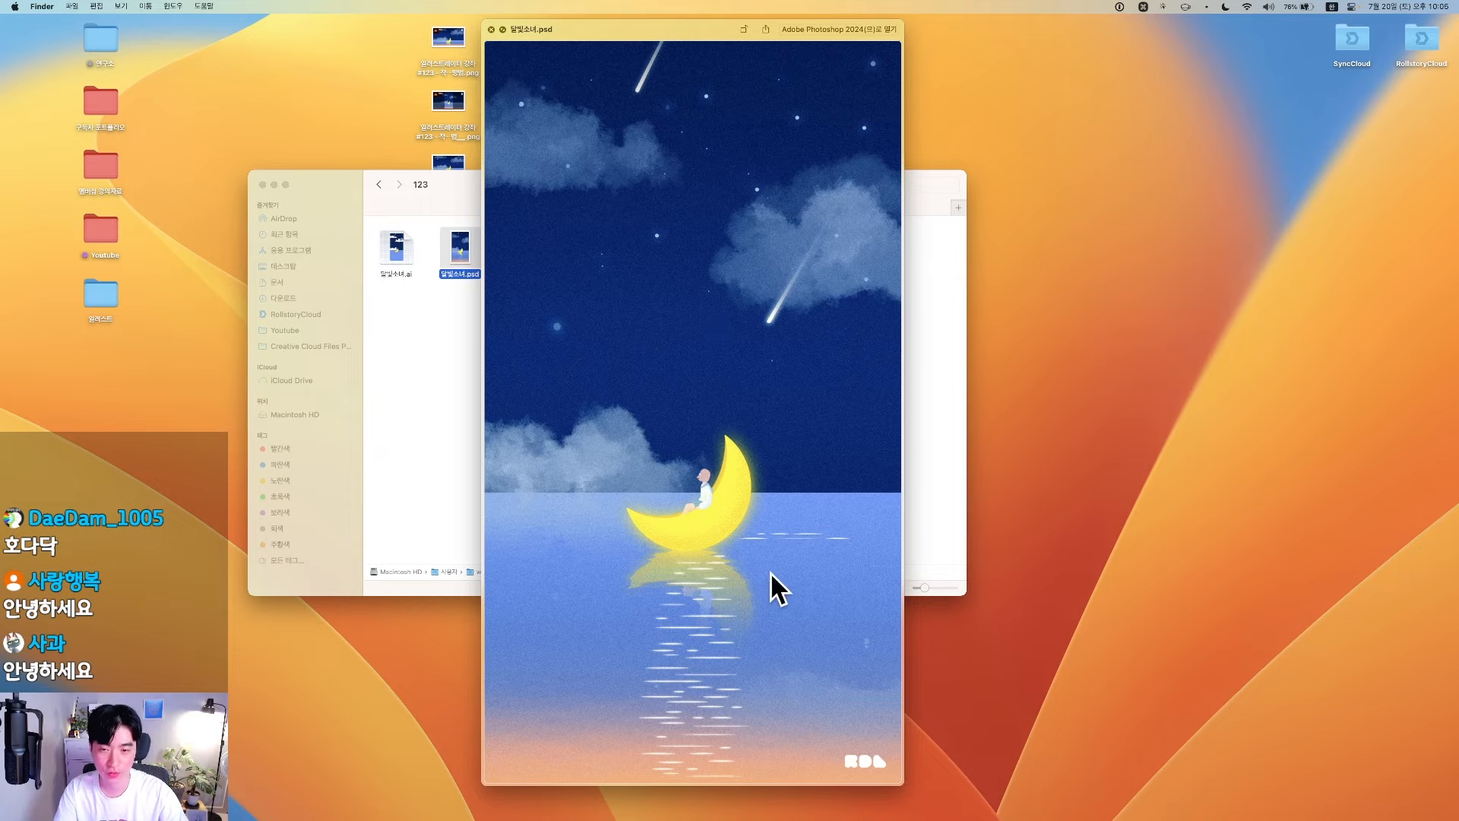
key(space)
key(ctrl+Right)
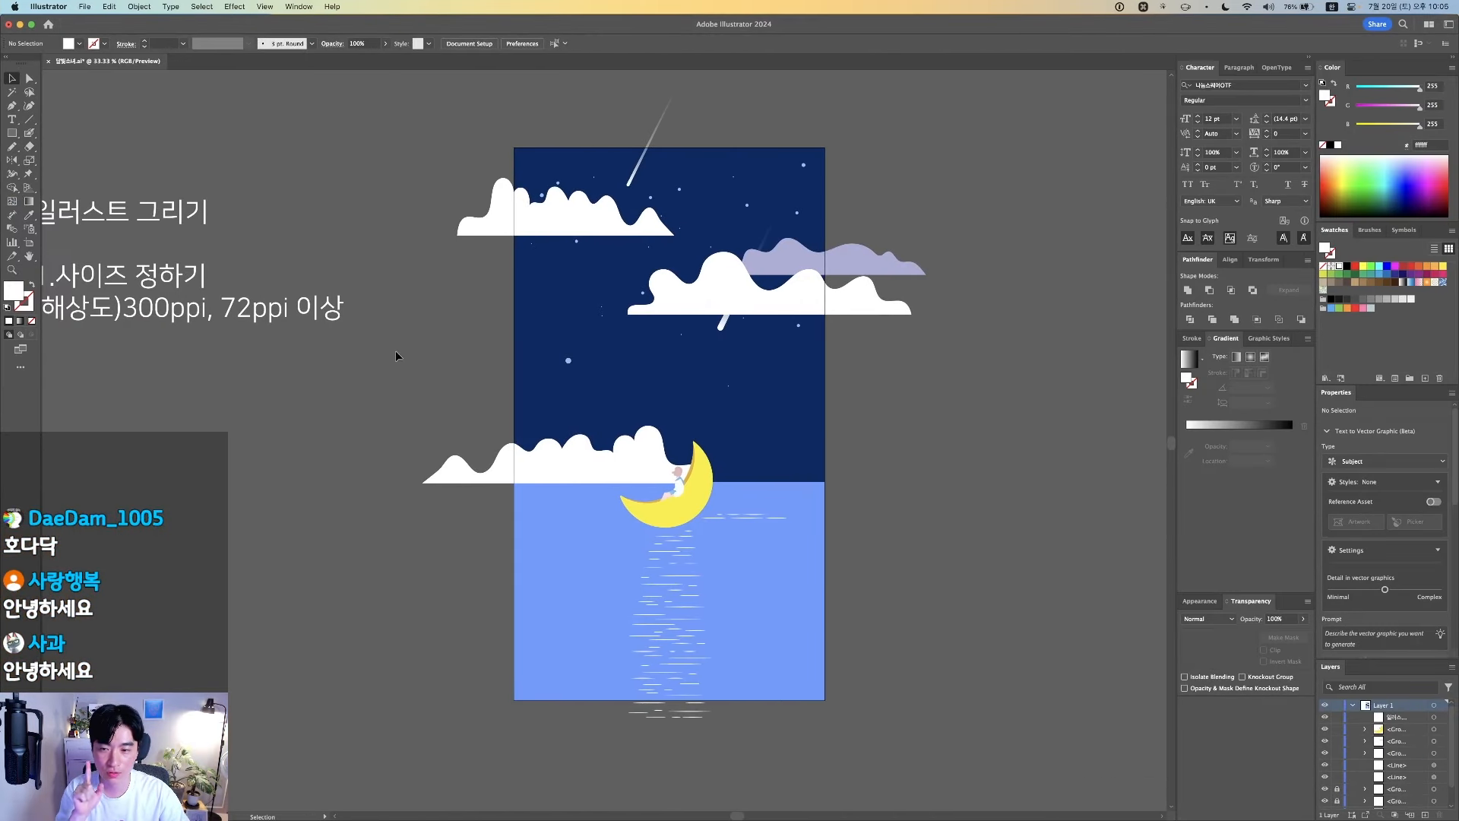
key(space)
drag(339, 363, 614, 373)
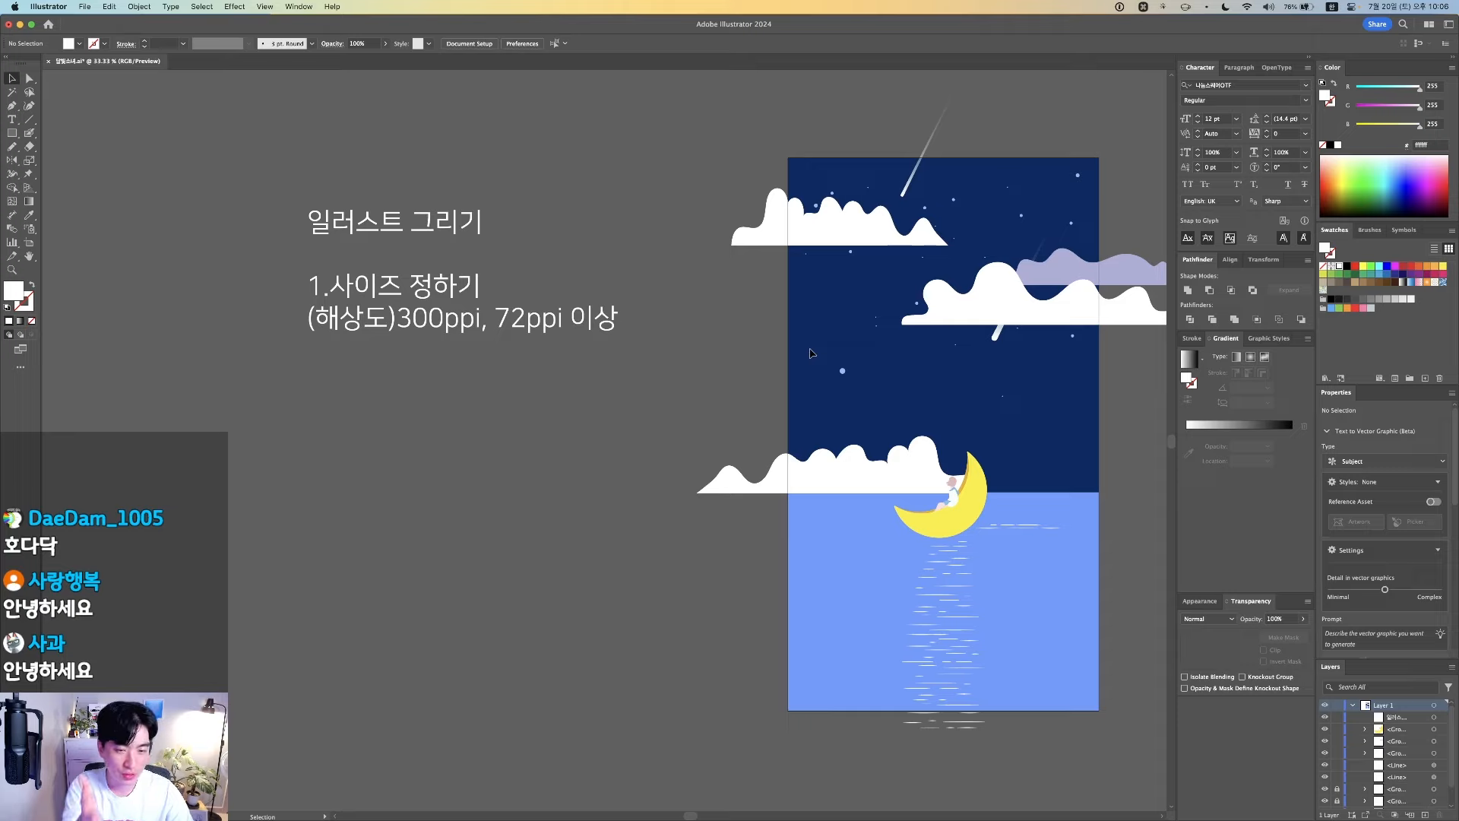
scroll(812, 354, right, 3)
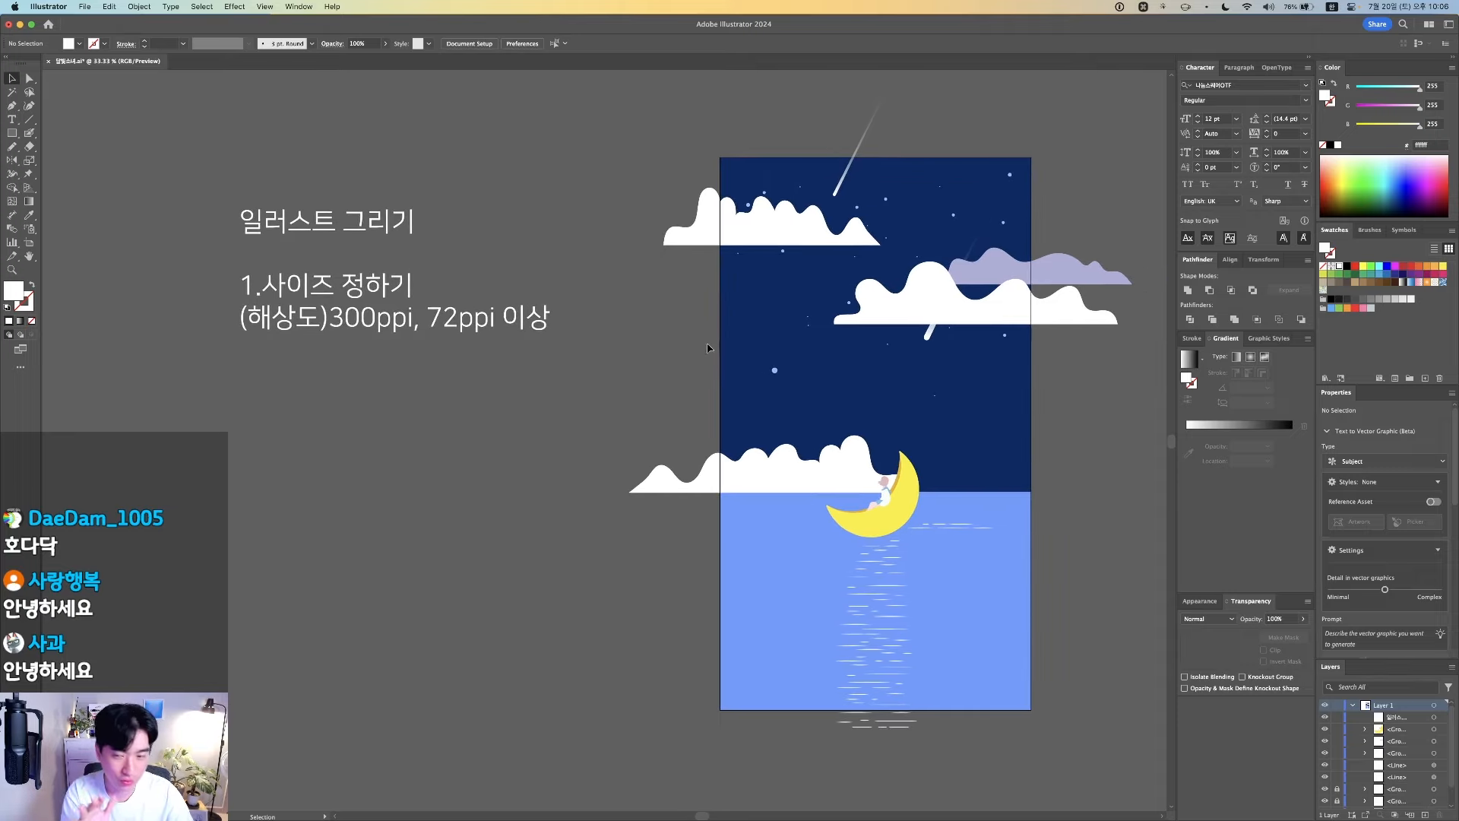
click(552, 337)
triple_click(552, 337)
key(Right)
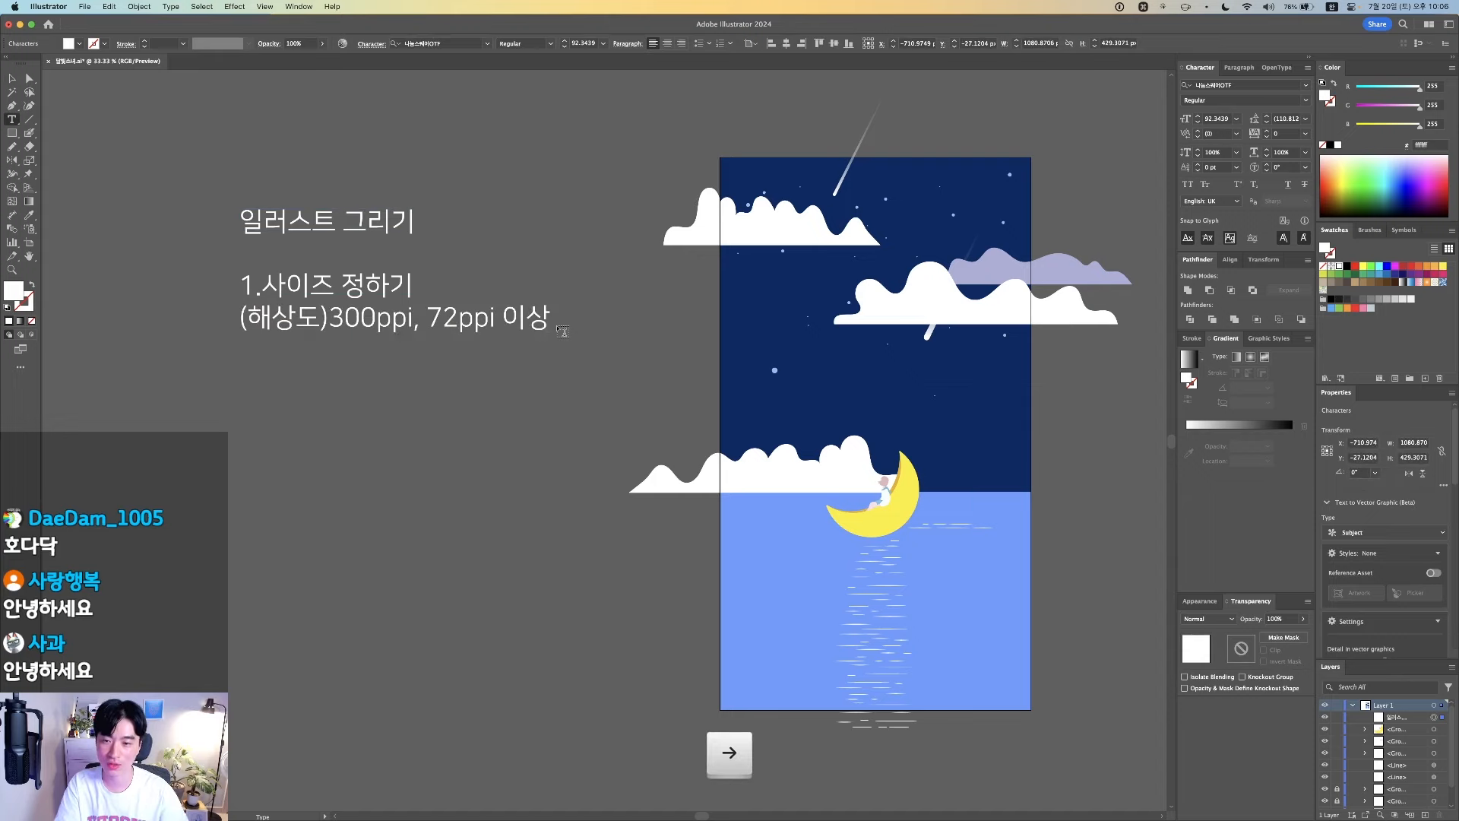
key(Escape)
key(space)
drag(944, 428, 579, 445)
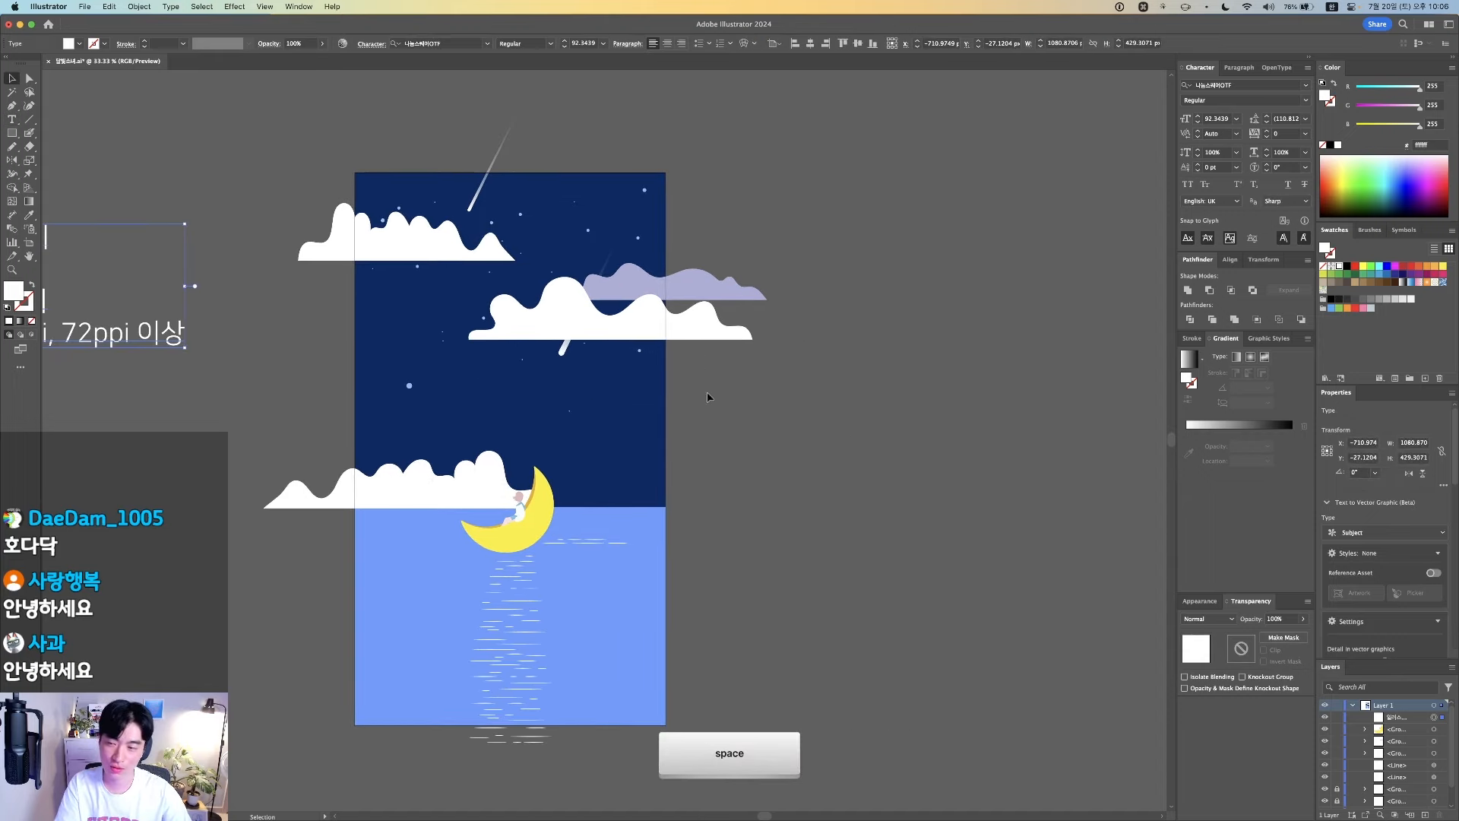
click(710, 397)
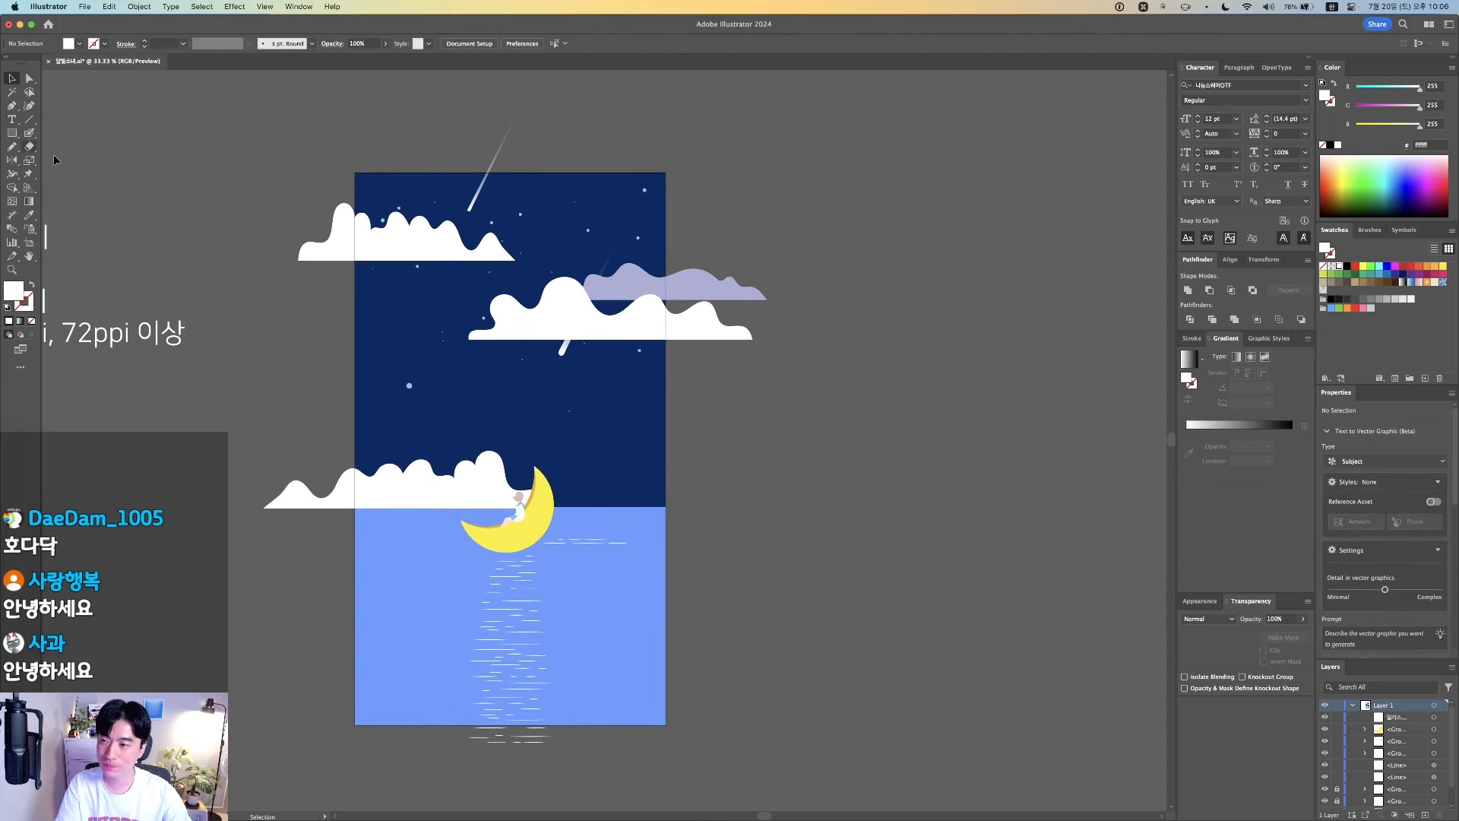
Create a new RGB web document from the Web-Large preset in portrait orientation, 1080 × 1920 px at 72 ppi
key(super)
key(super+n)
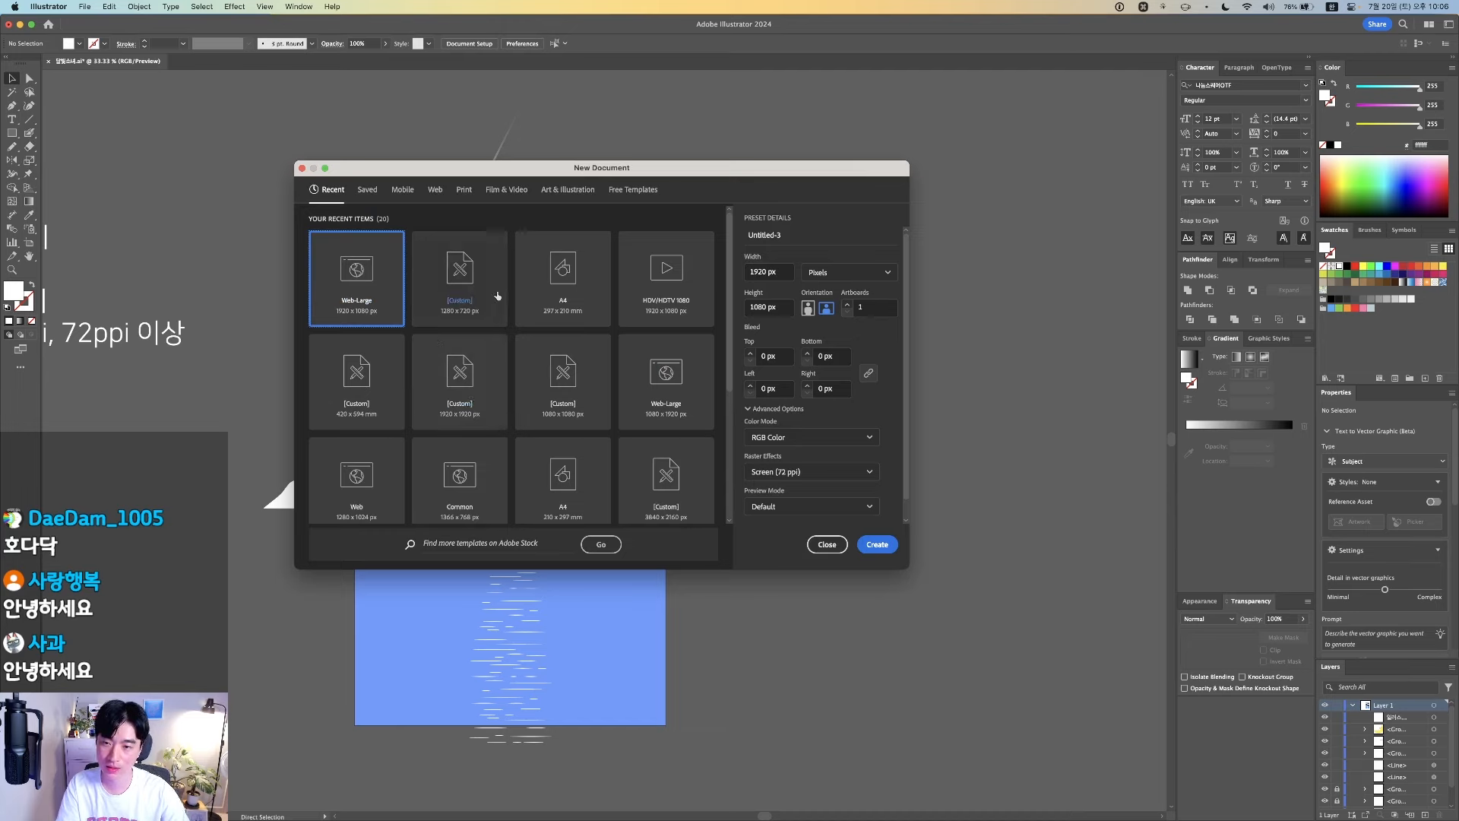
click(435, 189)
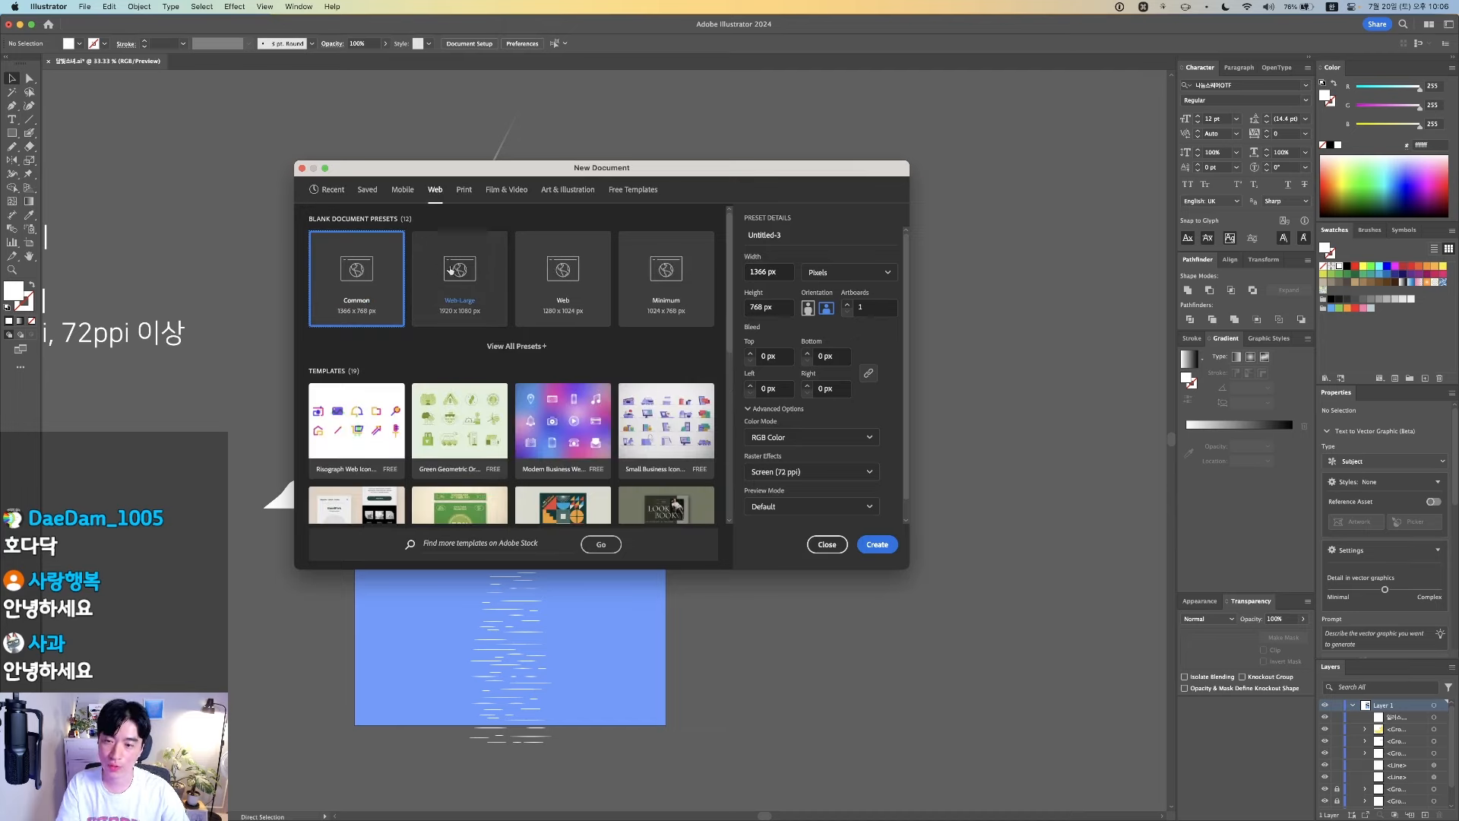
click(808, 308)
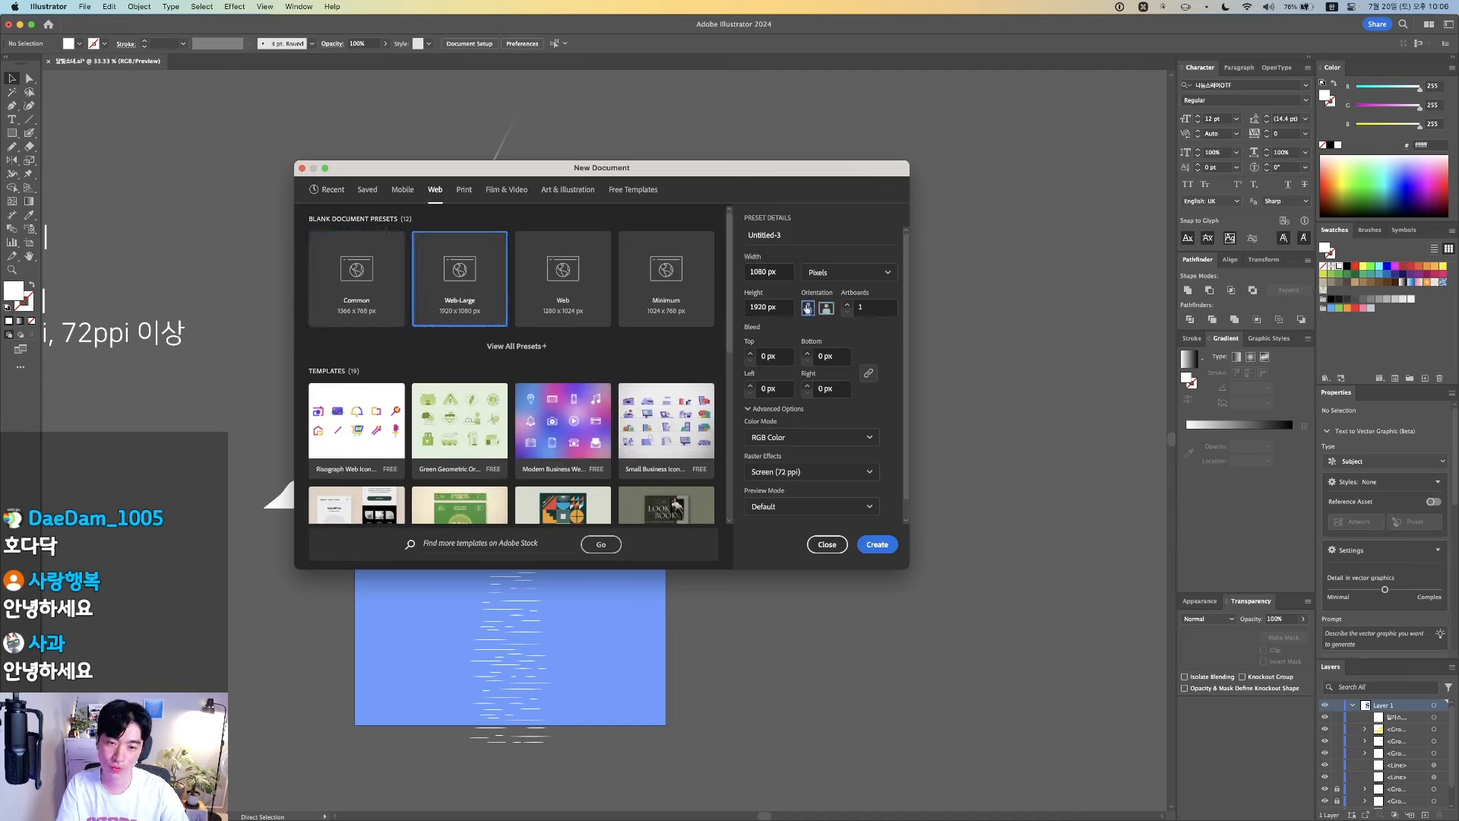
key(F1)
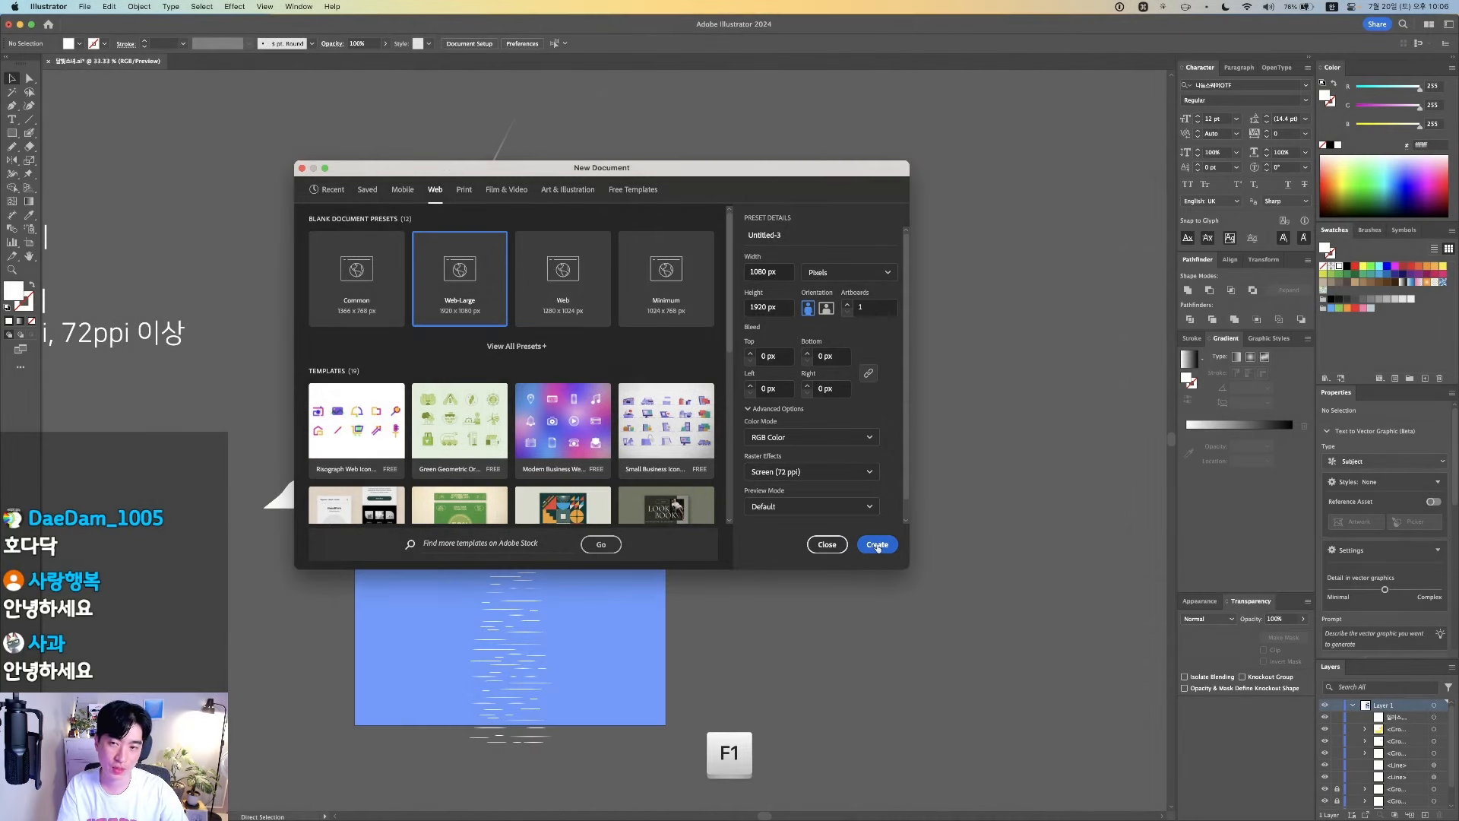
click(877, 544)
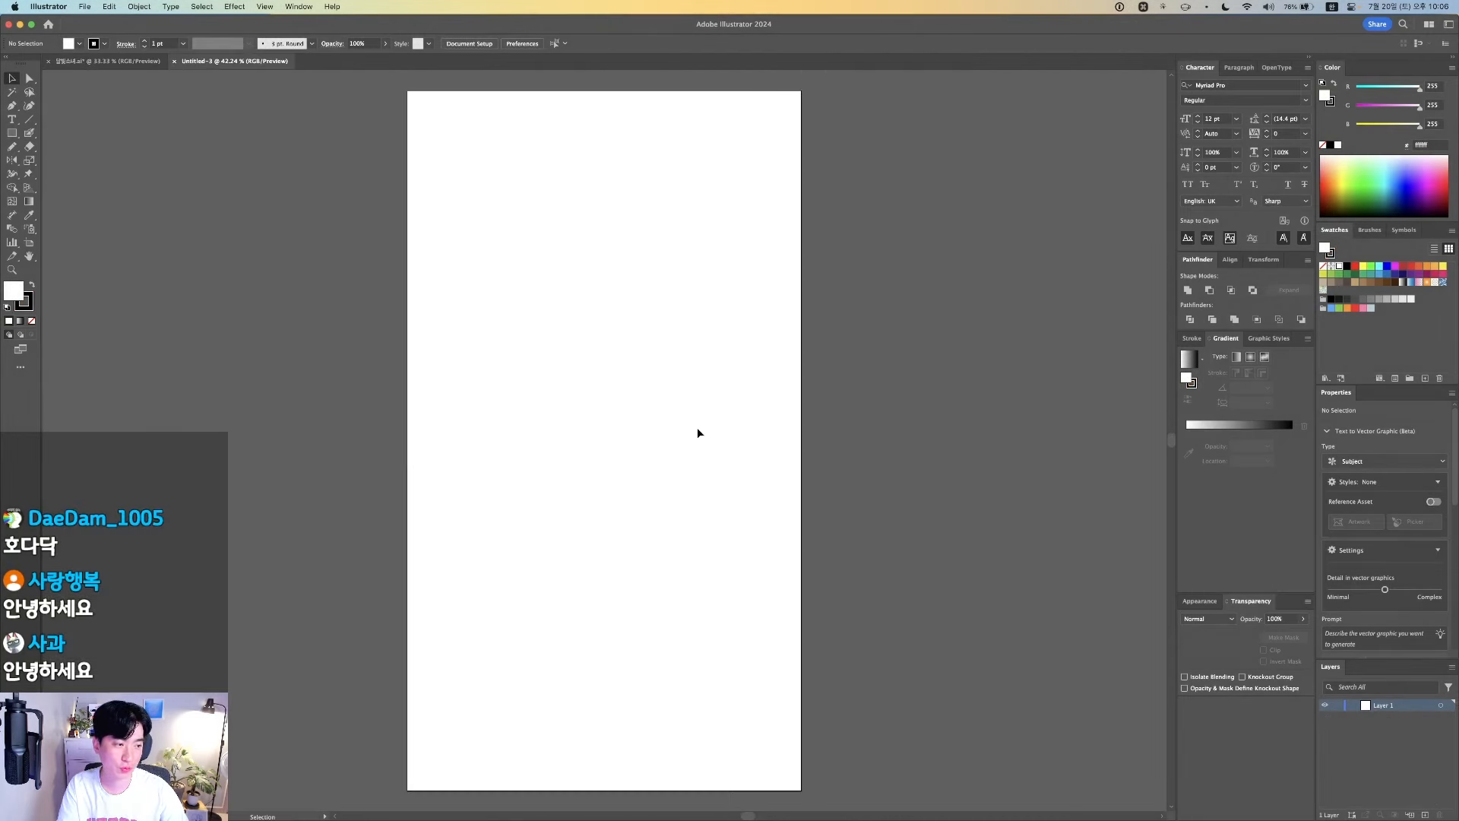
scroll(700, 432, down, 1)
Switch to Photoshop and create a 72 ppi RGB web document of 1080 × 1920 px with the artboard option off
mouse_move(707, 817)
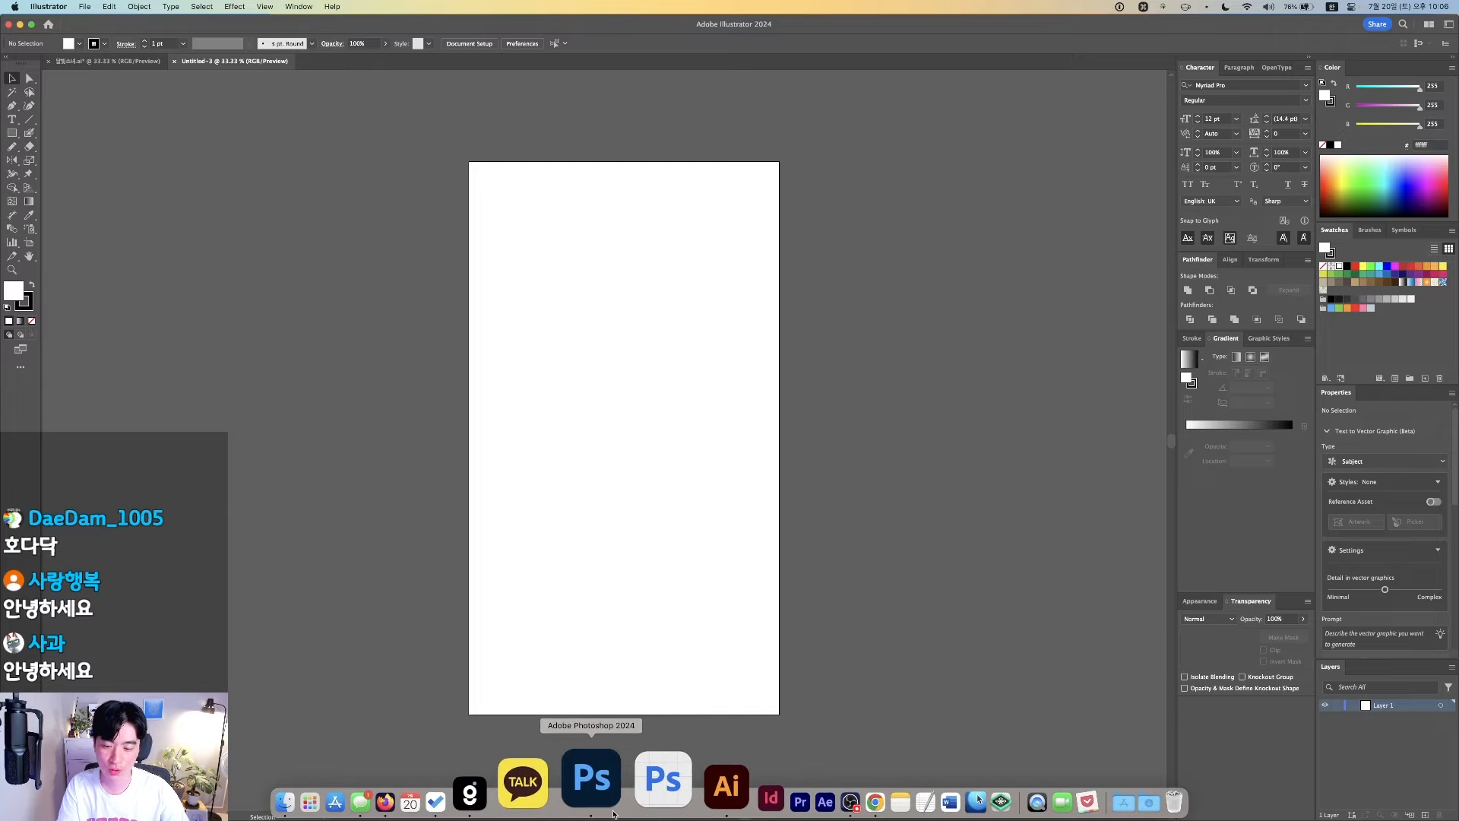
click(589, 786)
key(super+n)
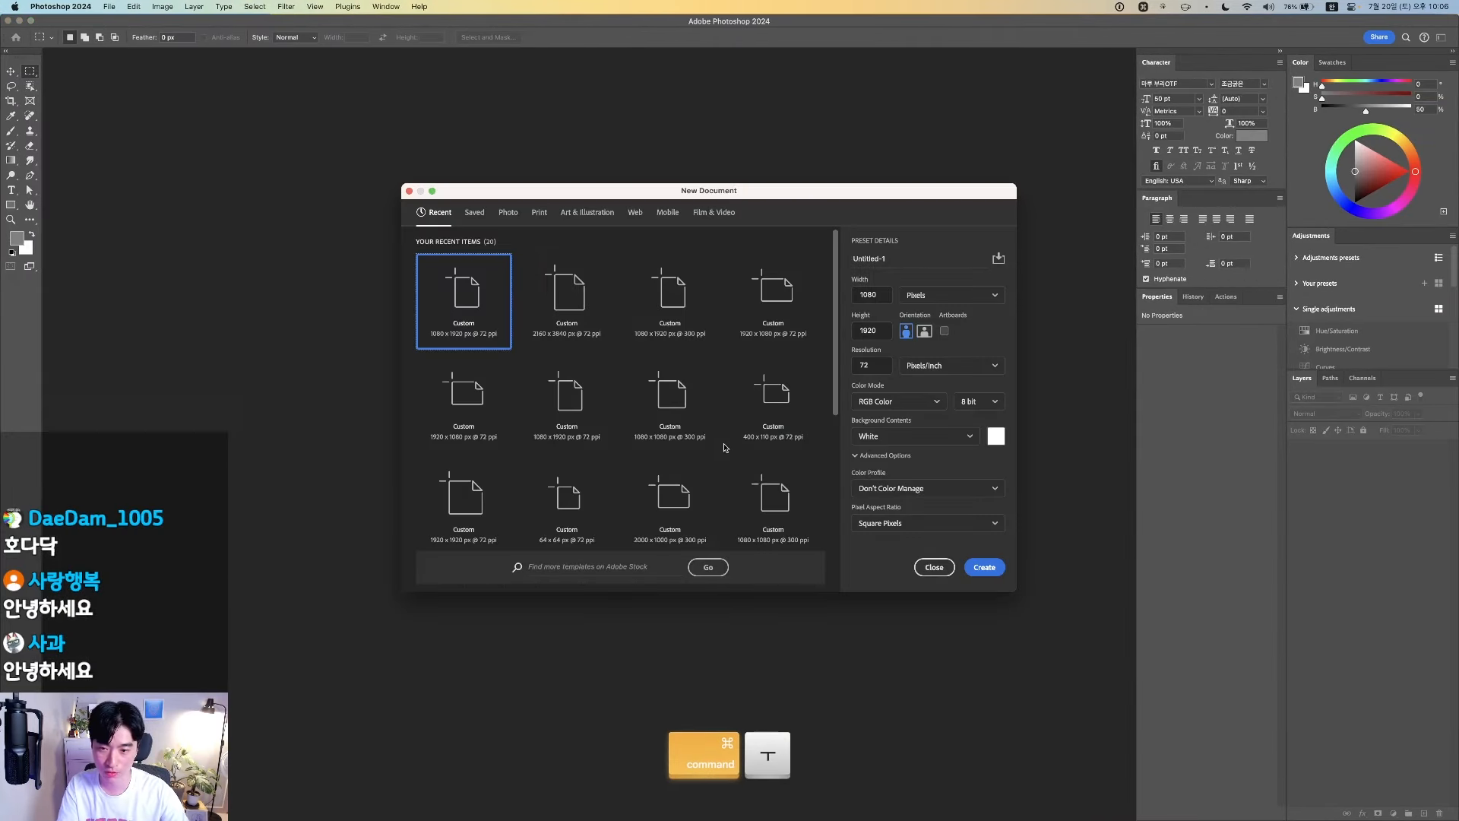
click(635, 213)
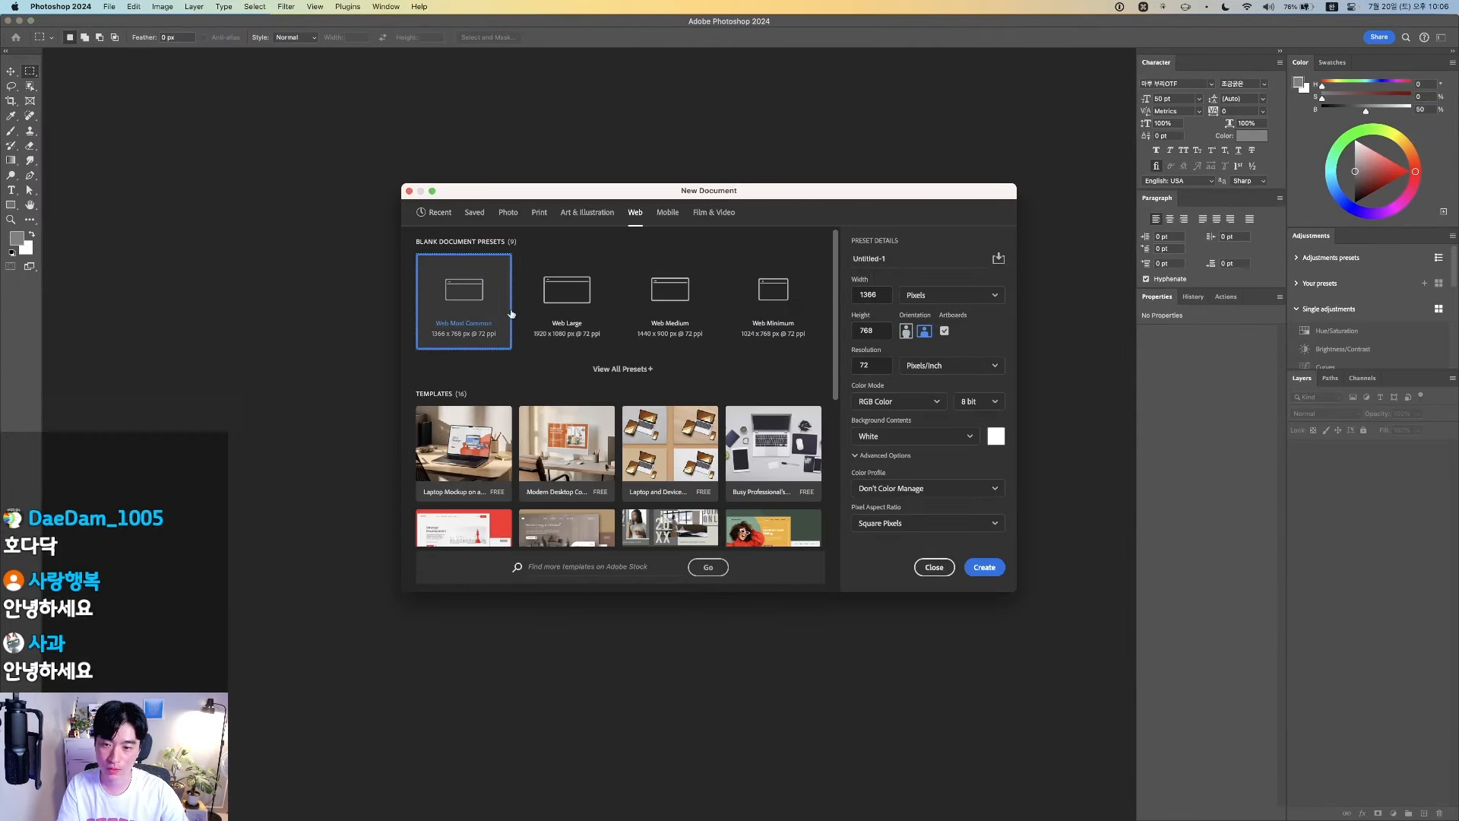
click(945, 331)
double_click(871, 295)
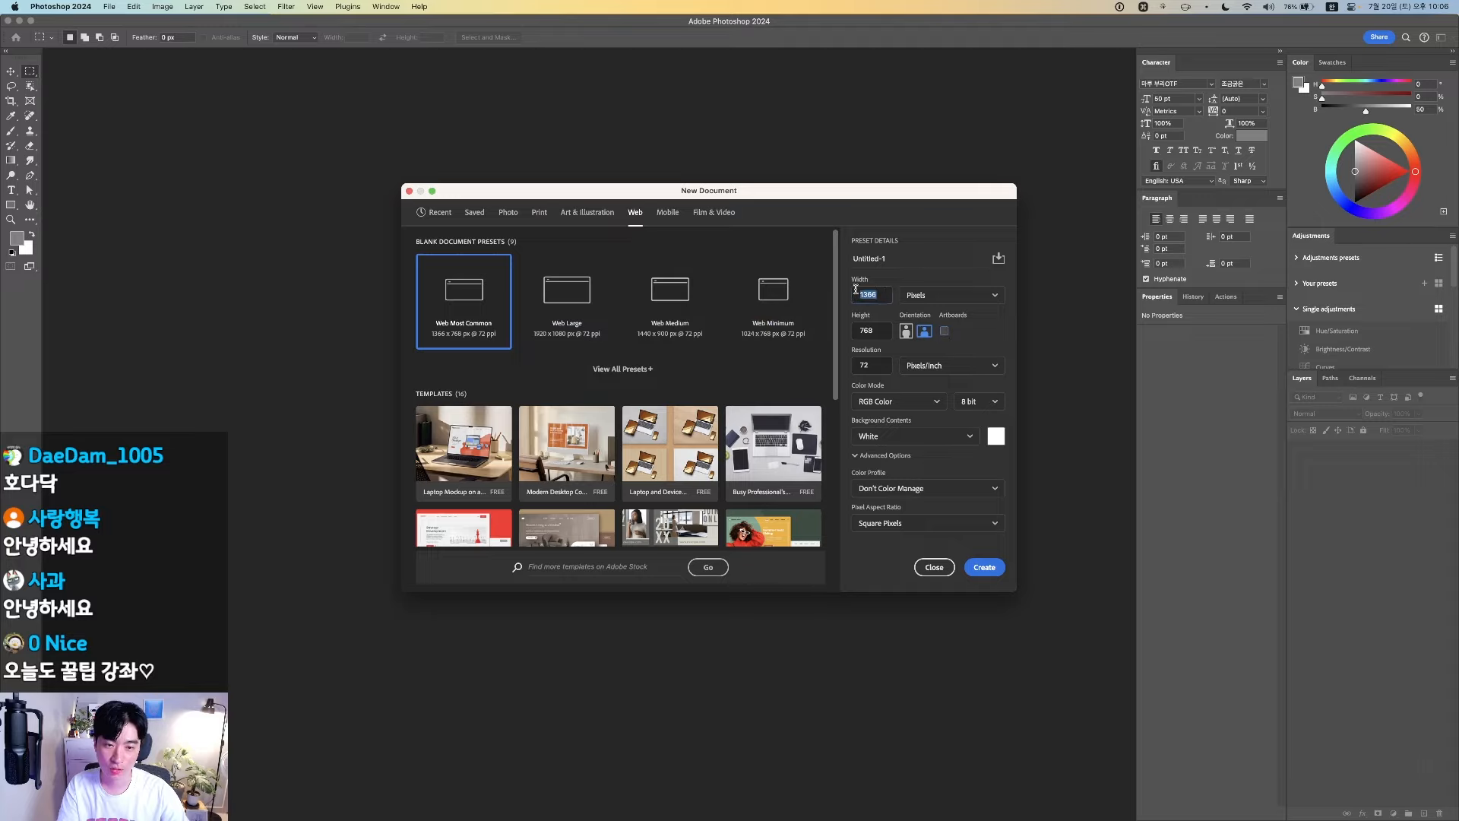
text(1080)
key(Tab)
text(1920)
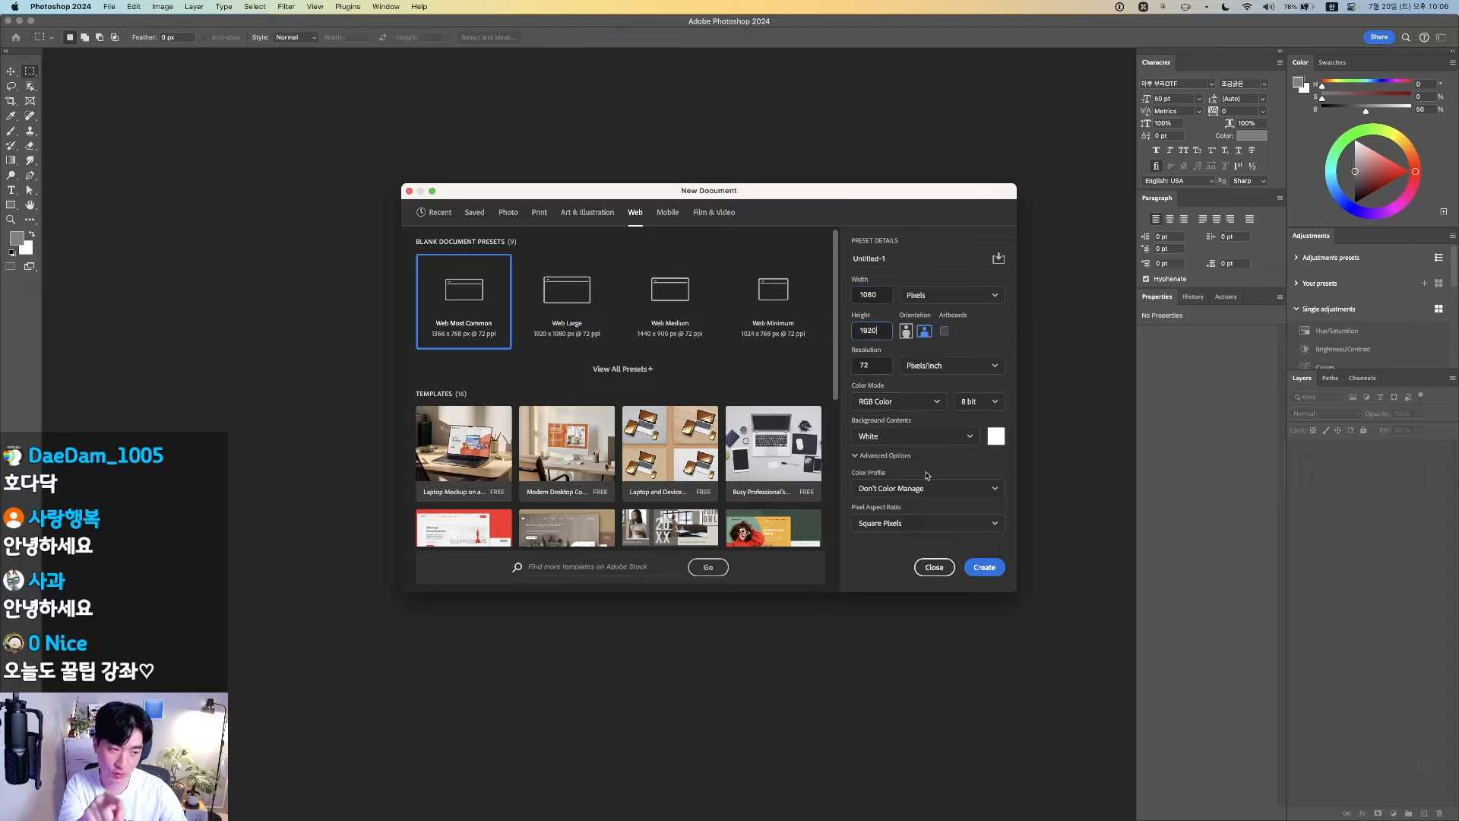
click(982, 569)
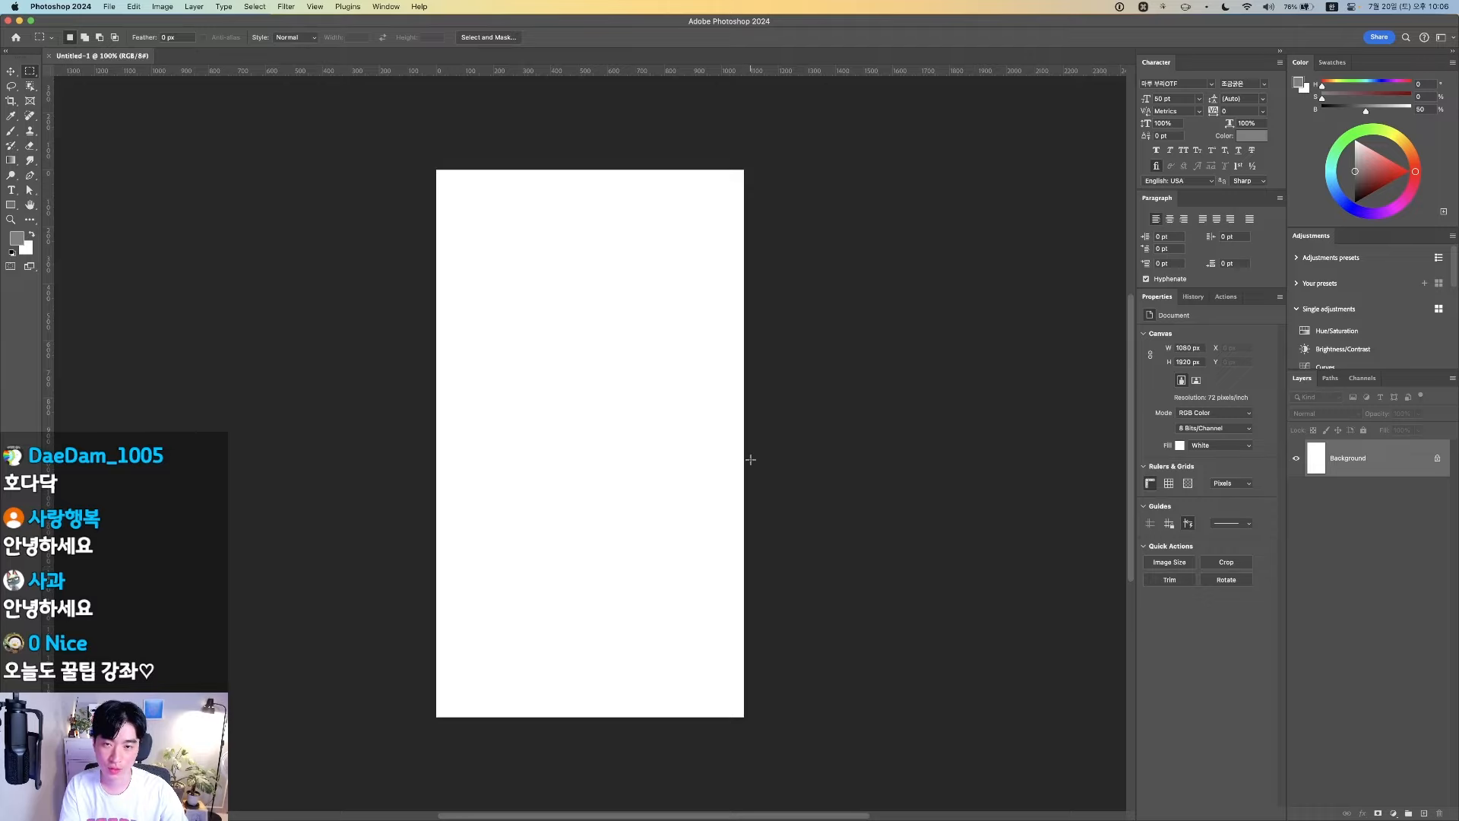
Return to the moonlit illustration document in Illustrator and duplicate its artboard with the artwork to the right of the original
key(ctrl+Left)
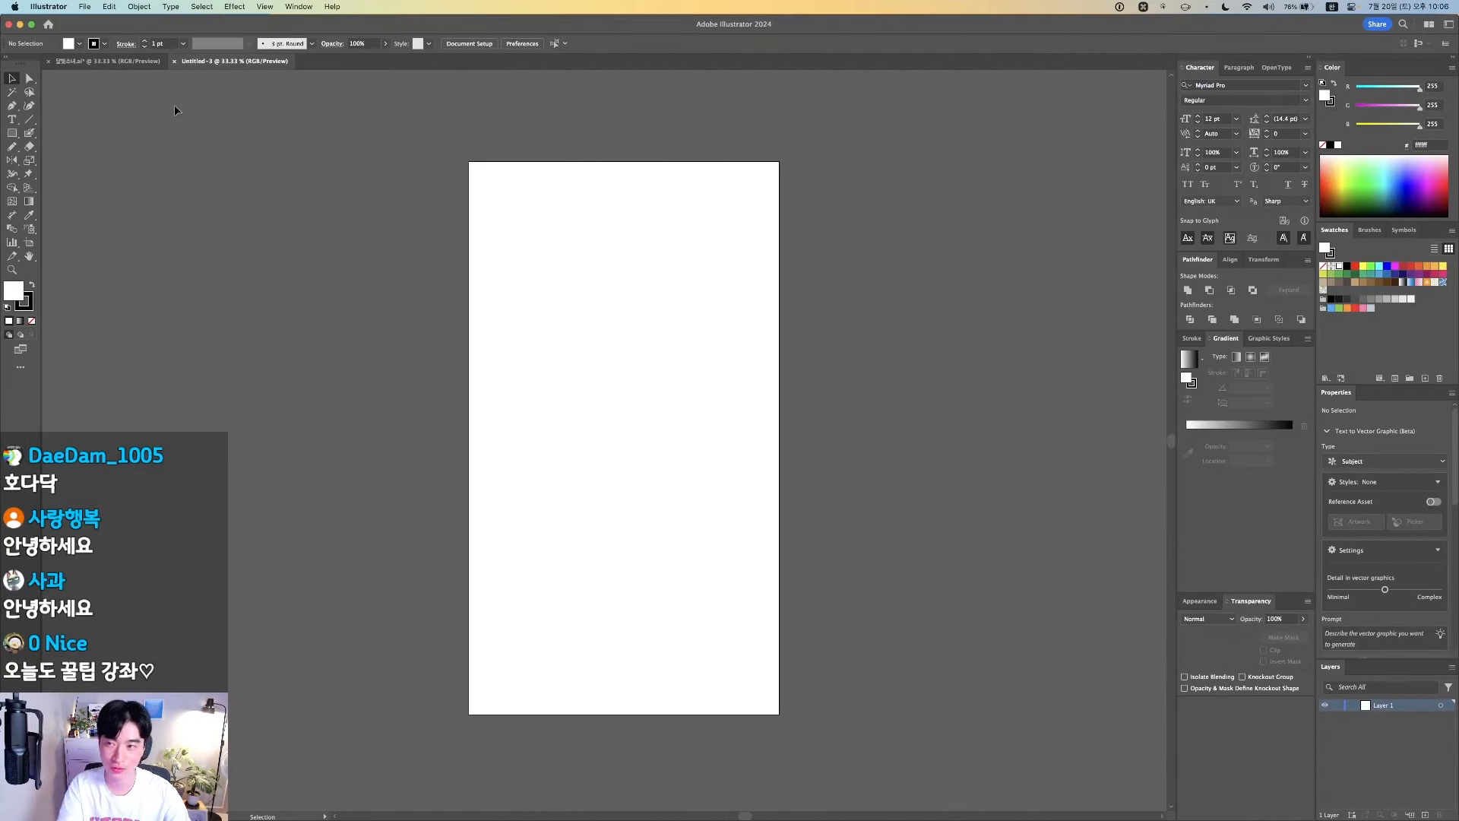
click(130, 64)
key(ctrl+minus)
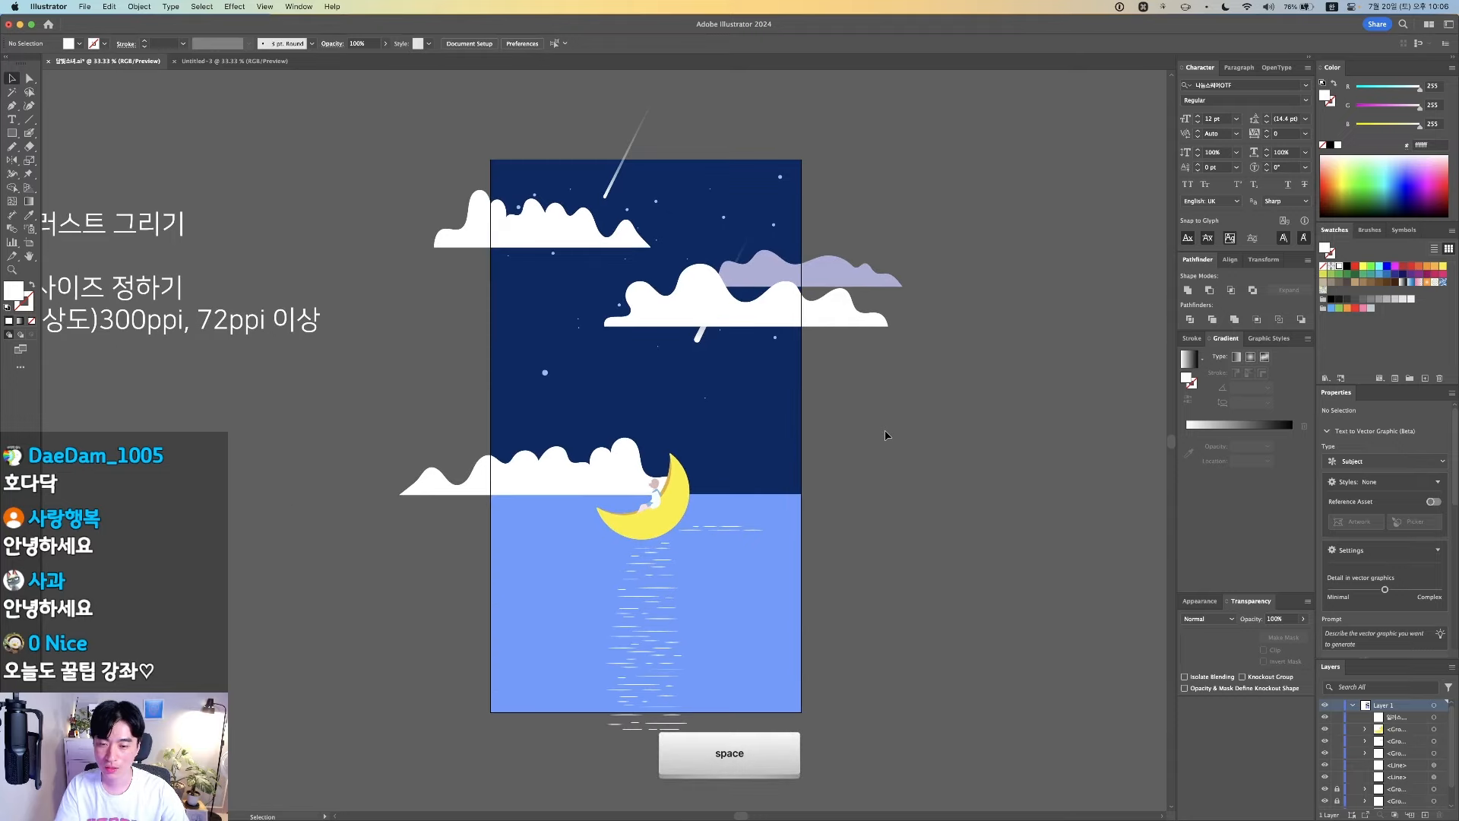
scroll(836, 452, right, 5)
key(shift+o)
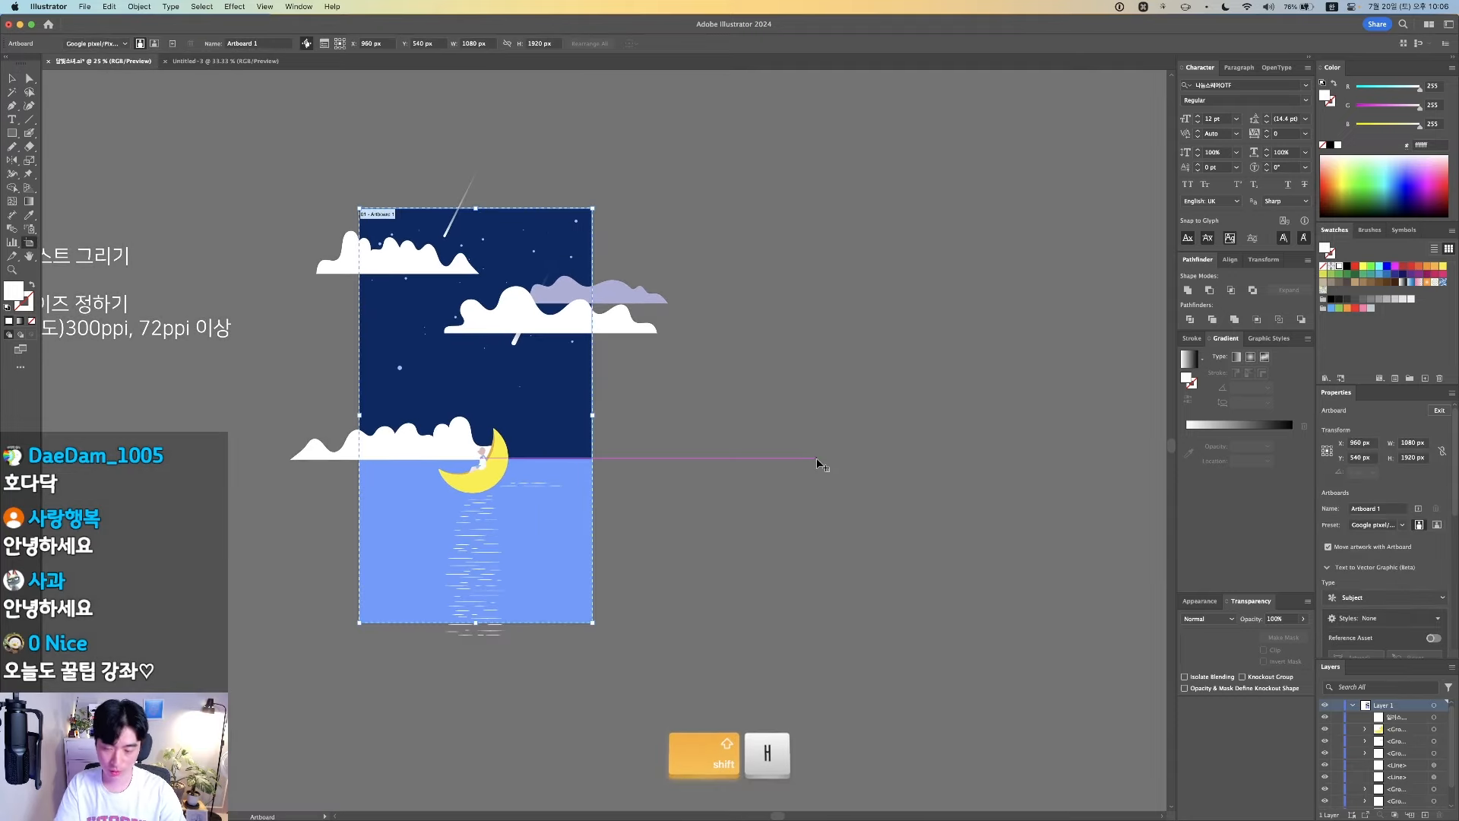
drag(525, 518, 928, 521)
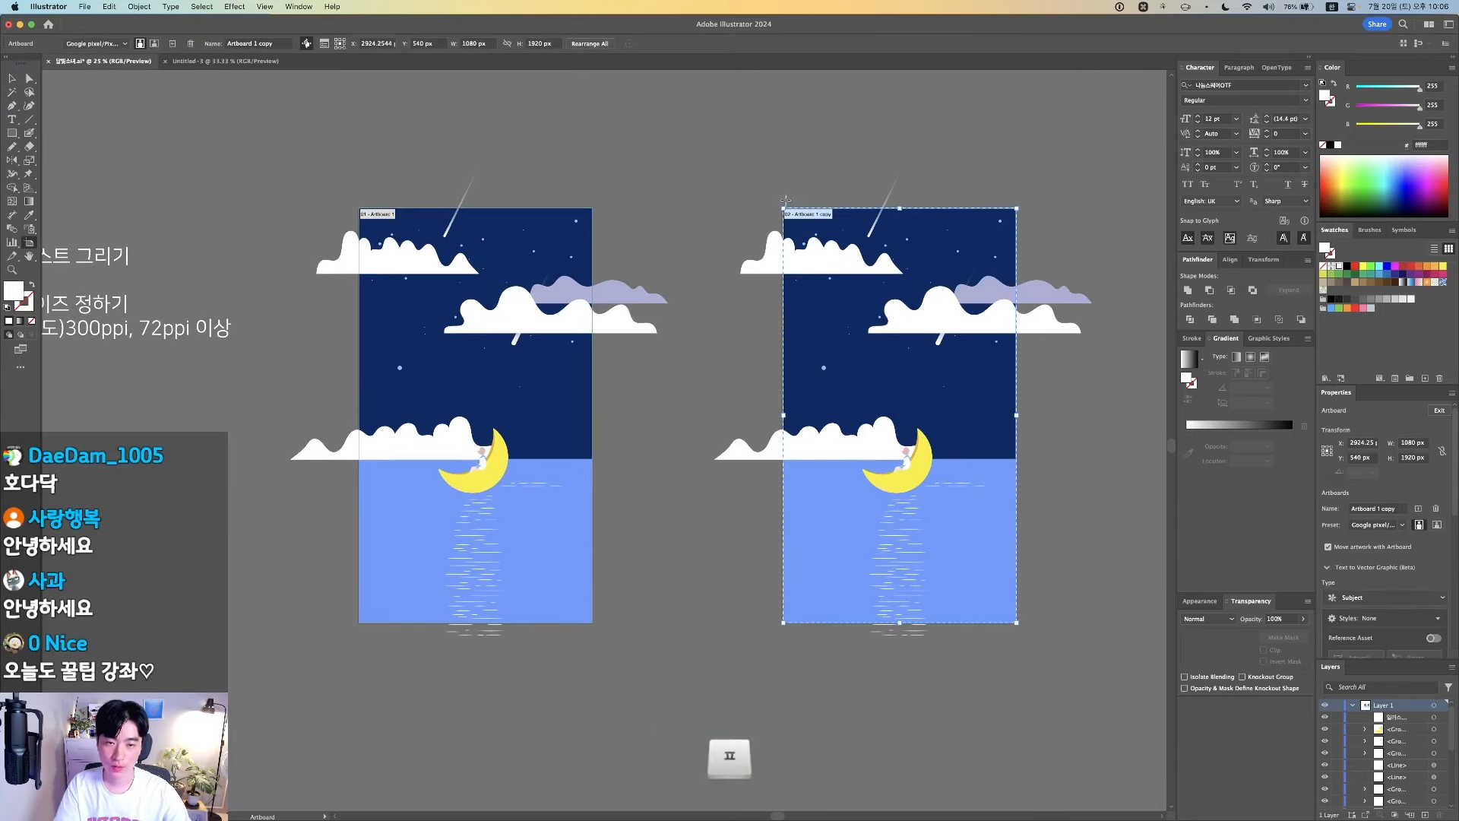
Delete all the copied artwork on the duplicated artboard
key(v)
drag(753, 174, 1108, 723)
key(BackSpace)
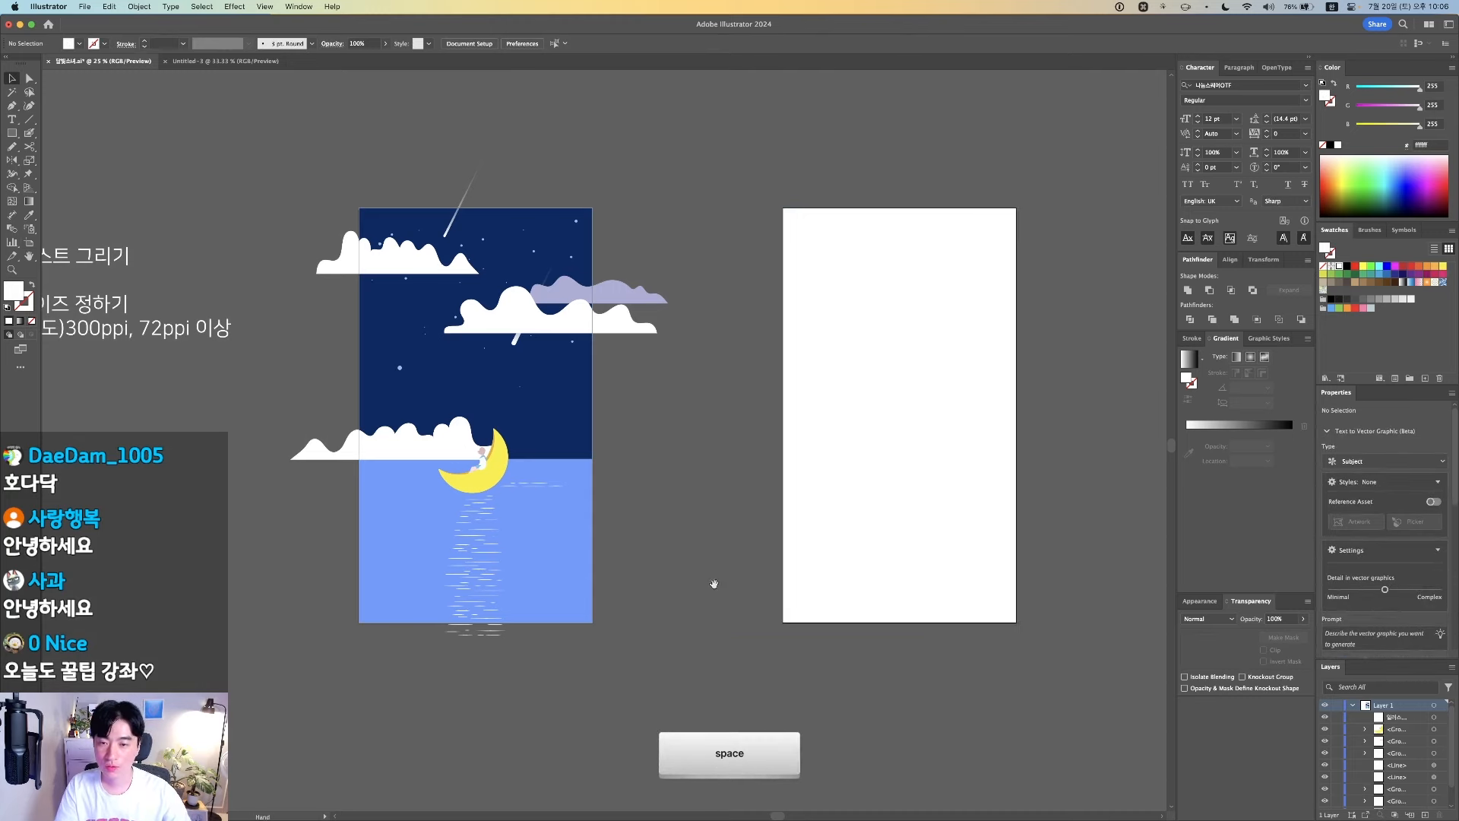
Add the line "2.스케치" to the notes text, separated from the ppi line by a blank line
drag(150, 475, 533, 497)
key(t)
click(622, 357)
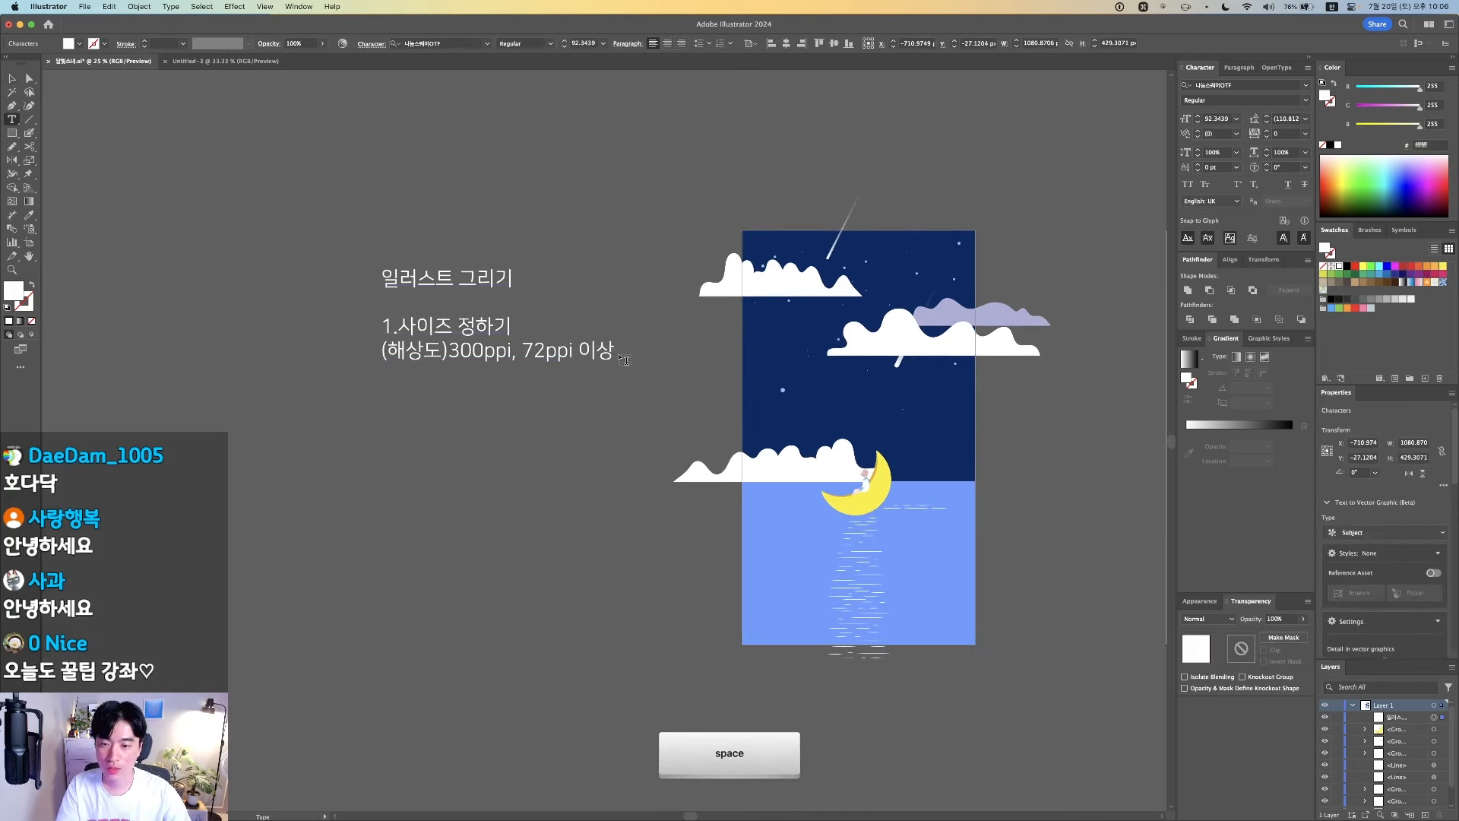
key(Right)
key(Return)
text(2)
key(BackSpace)
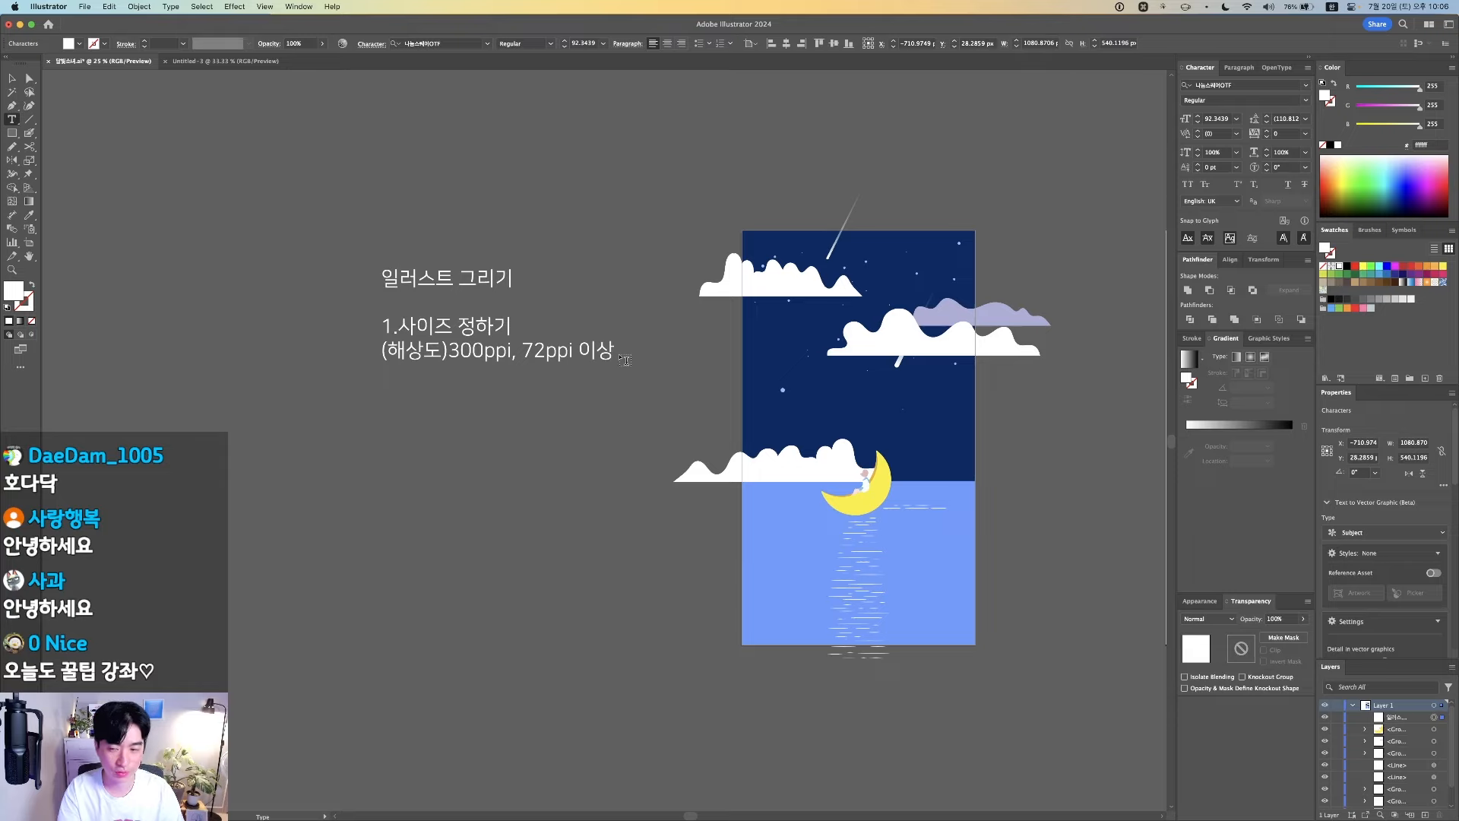
key(Return)
text(2.)
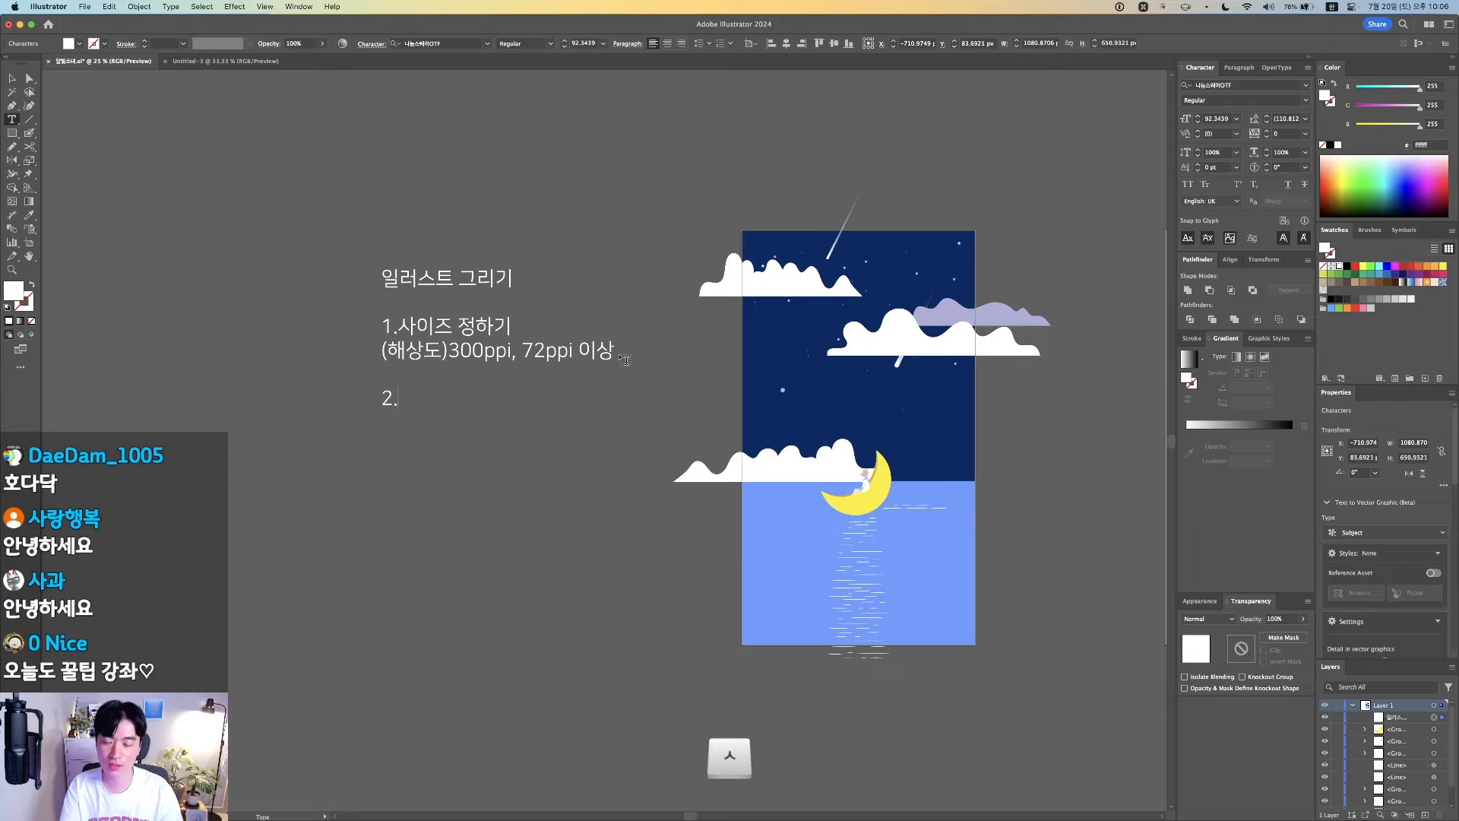
text(스케치)
key(super+Return)
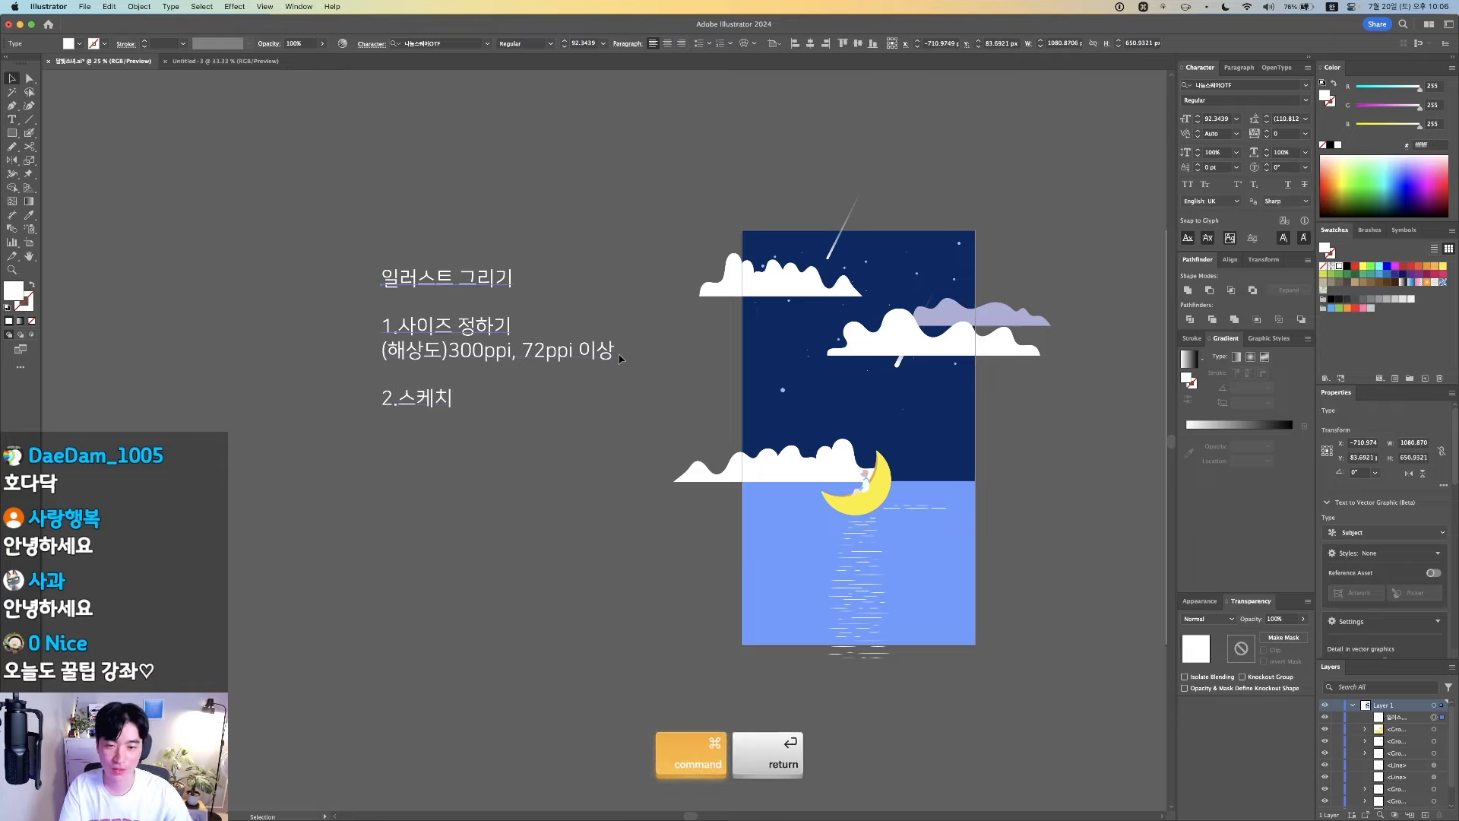
click(631, 472)
Switch to Finder and preview the sketch file 스케치.jpg in the 123 folder, then close the preview
drag(636, 468, 539, 459)
key(ctrl+Left)
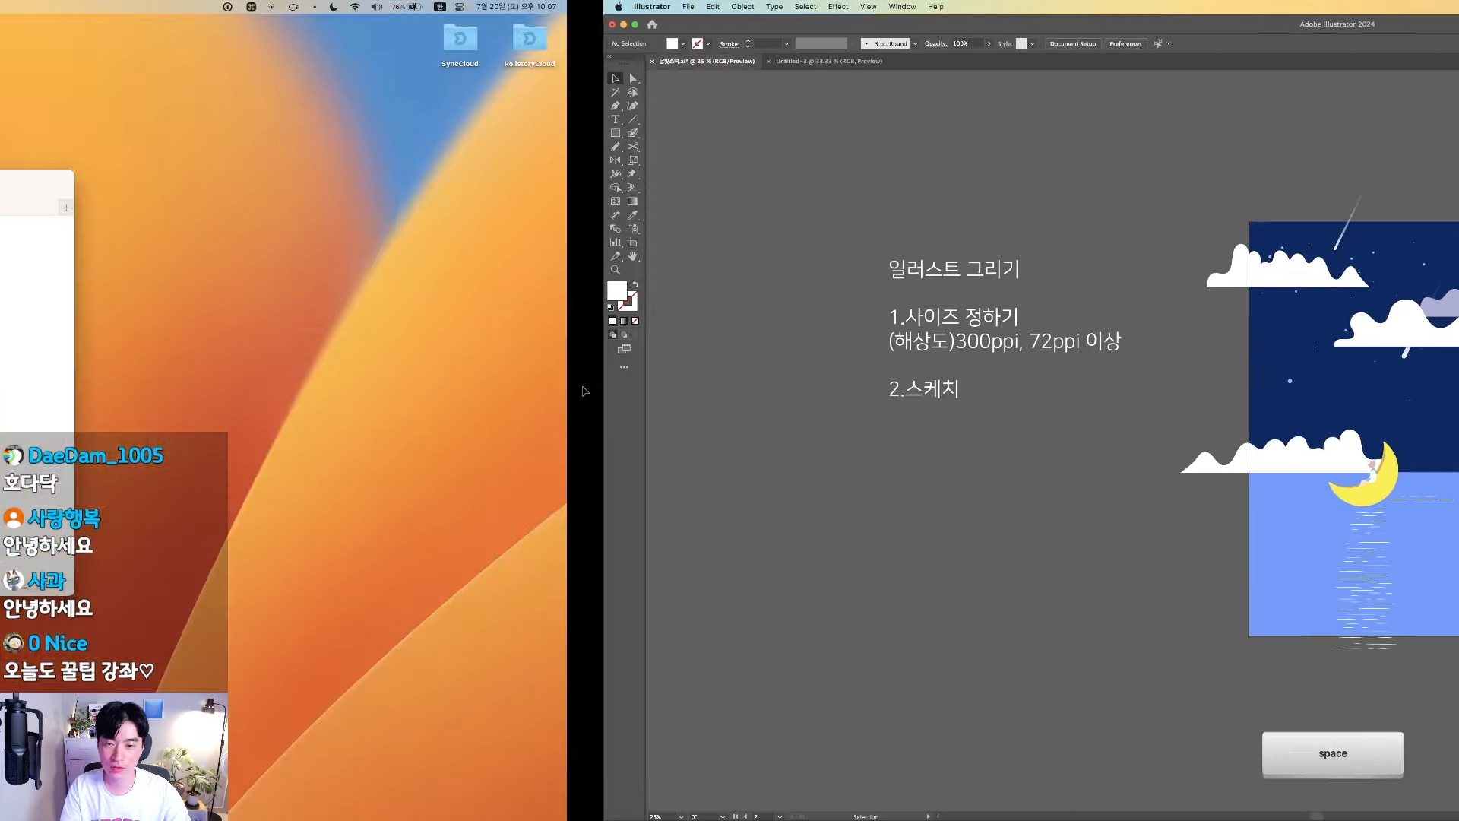
key(Right)
key(Right)
key(space)
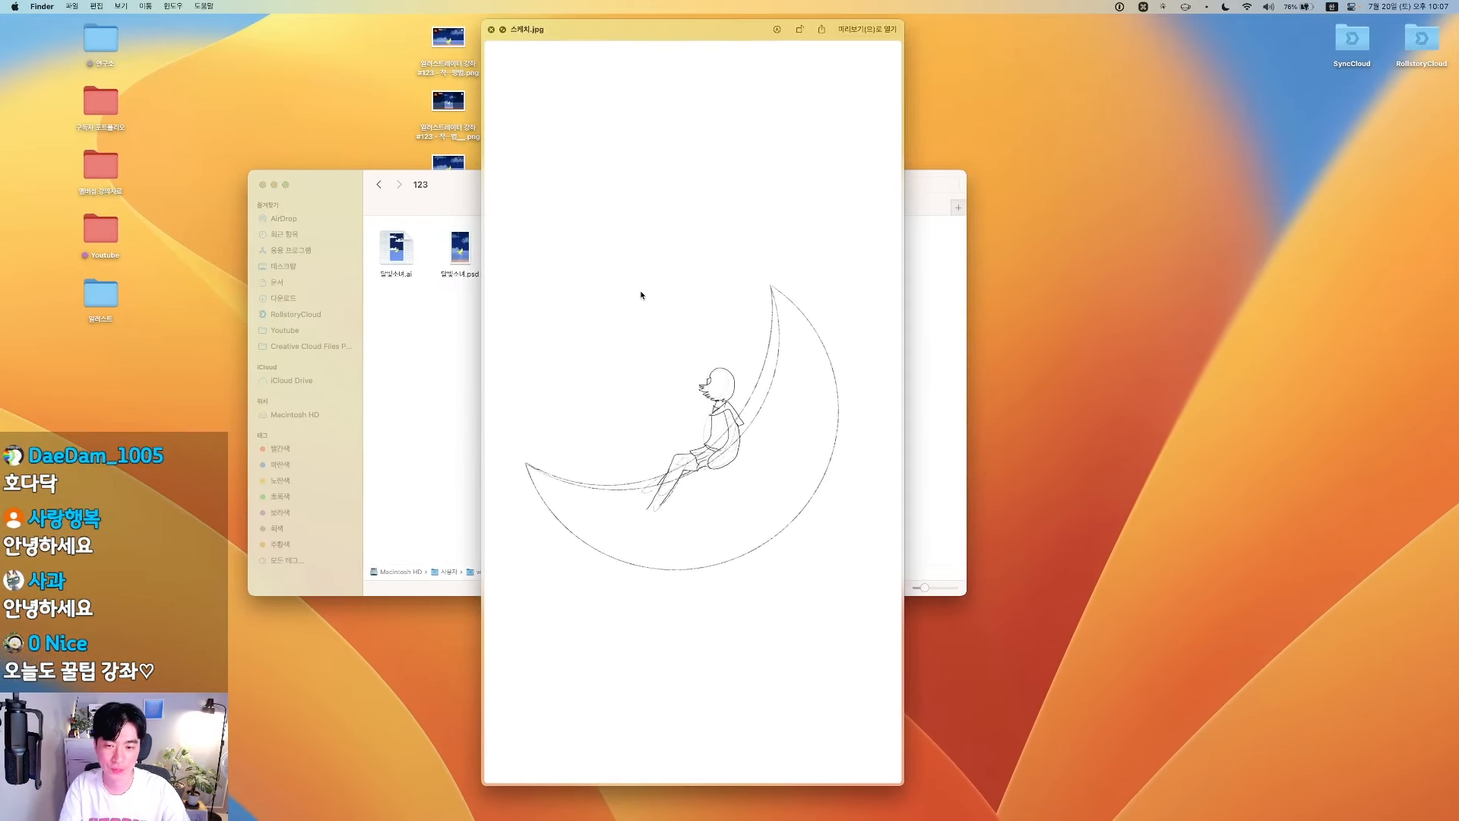
key(space)
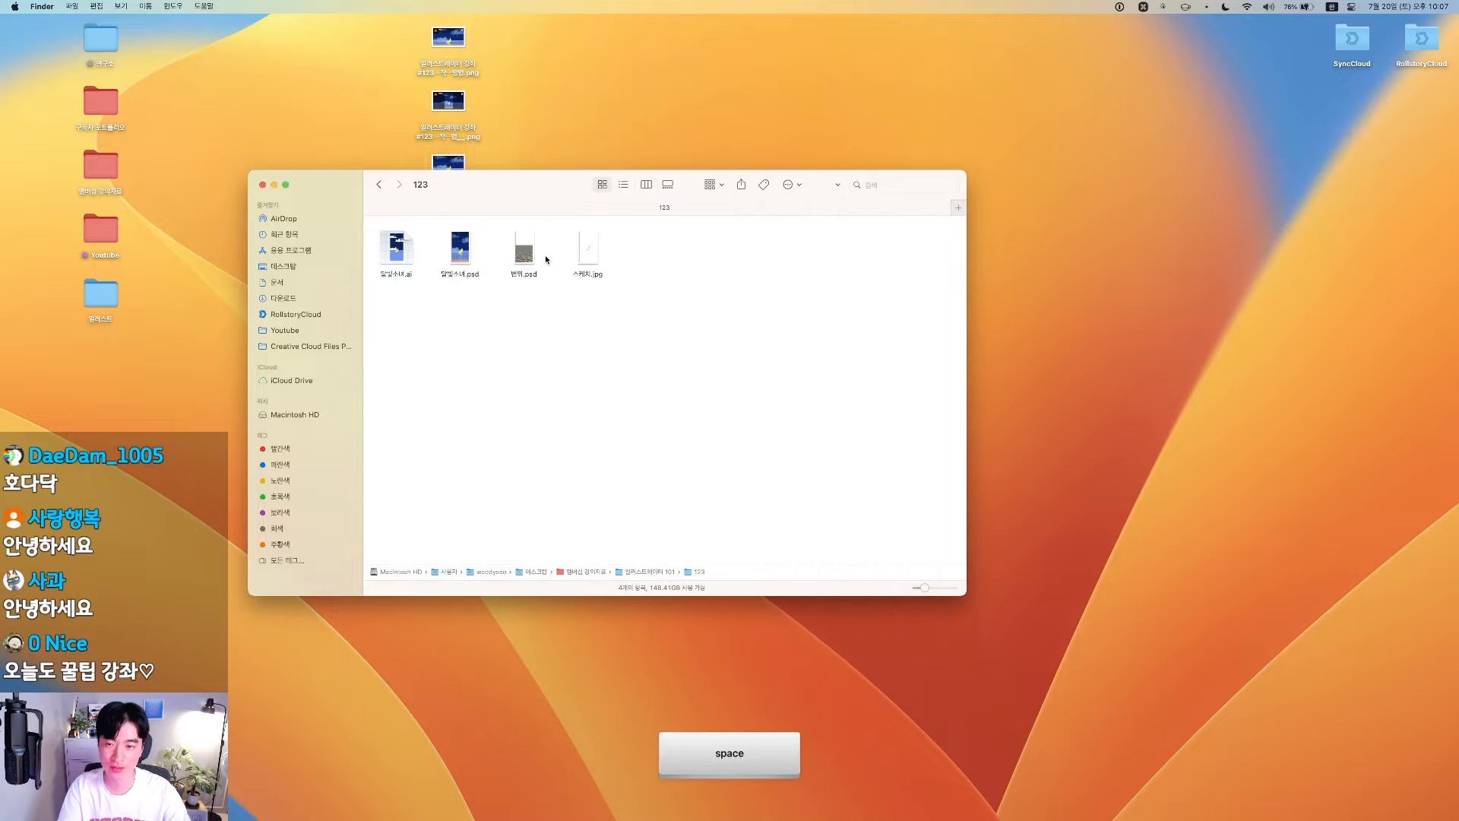
Place 스케치.jpg from the Finder folder into the Illustrator illustration document as a linked image
drag(589, 259, 567, 434)
key(ctrl+Right)
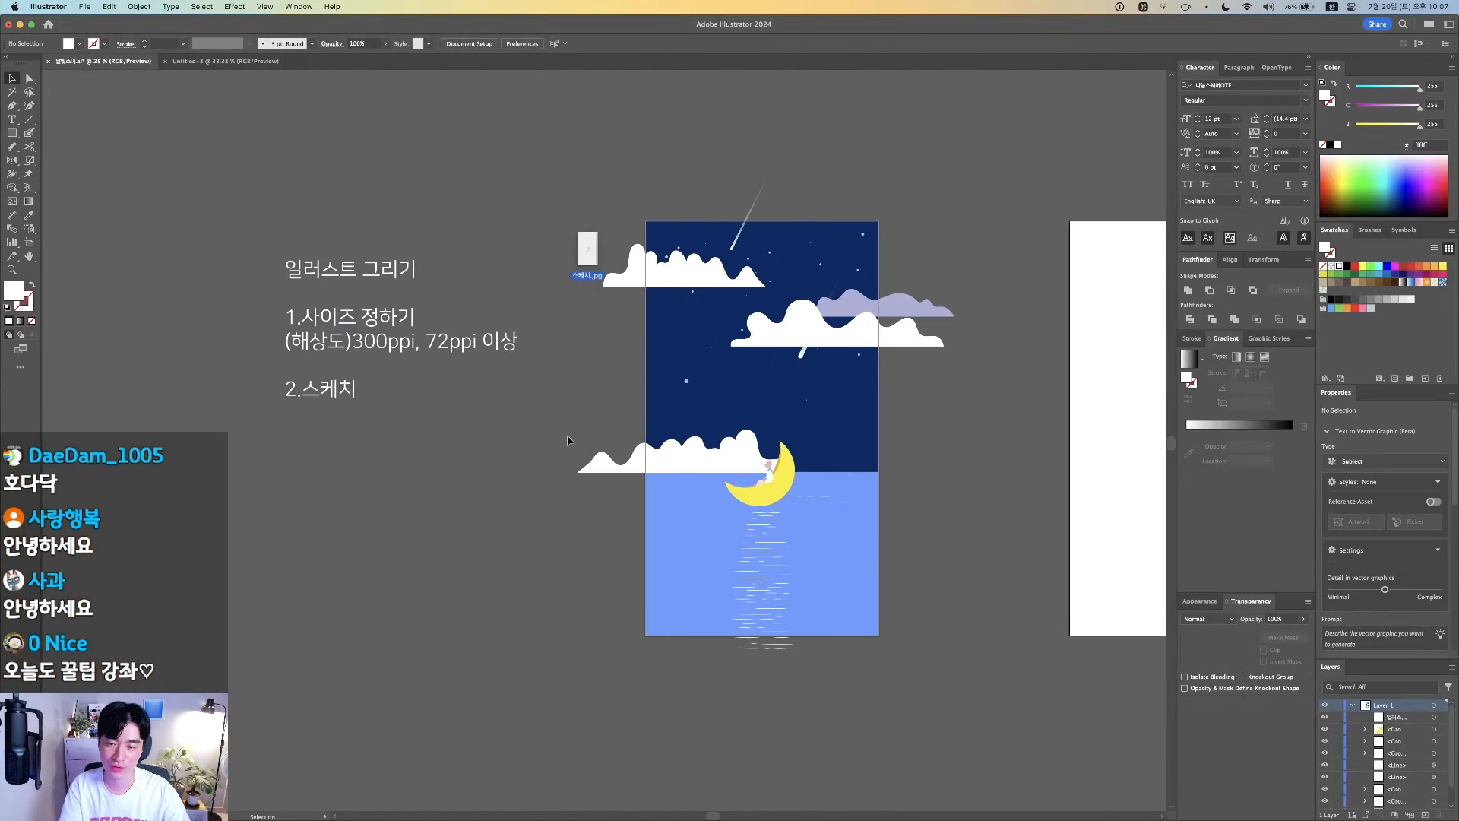
key(ctrl+Left)
mouse_move(590, 259)
mouse_down()
mouse_move(635, 311)
mouse_move(609, 426)
mouse_move(566, 440)
mouse_up()
key(ctrl+Right)
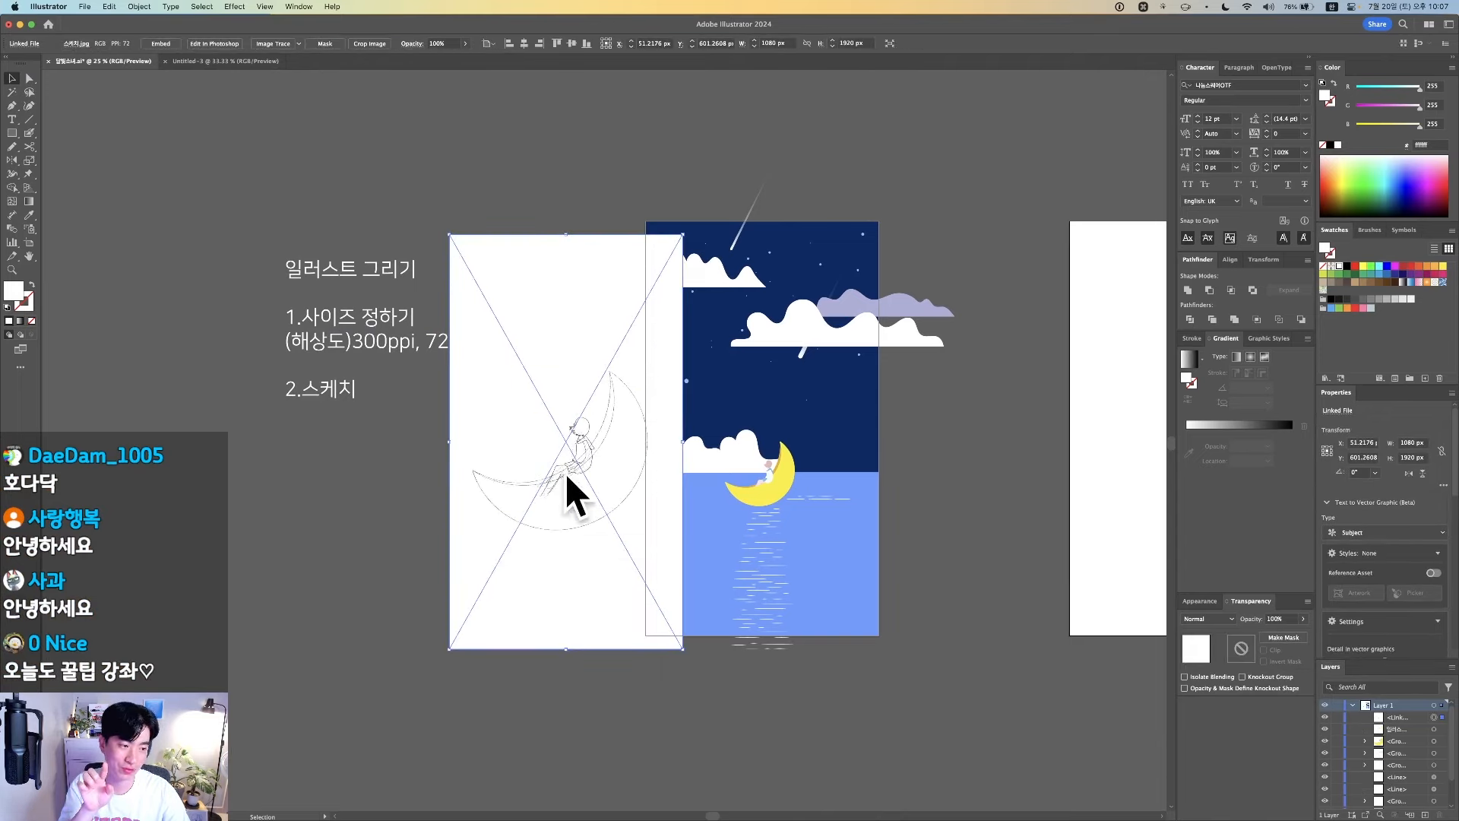
Move the placed sketch image to the left of the notes text so it no longer covers the notes
drag(567, 447, 381, 495)
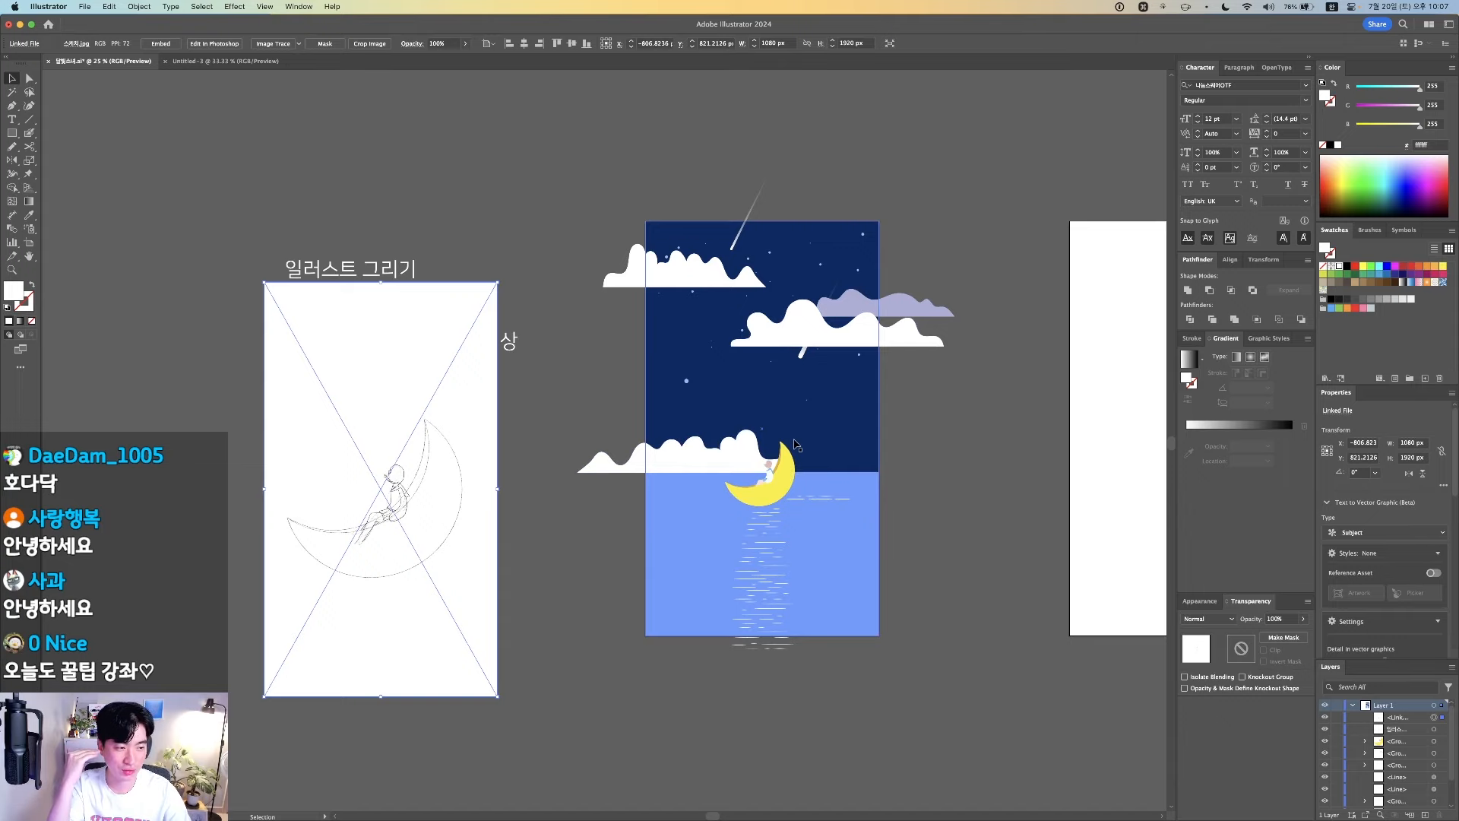
click(549, 554)
mouse_move(301, 417)
mouse_down()
mouse_move(406, 351)
mouse_move(721, 601)
mouse_up()
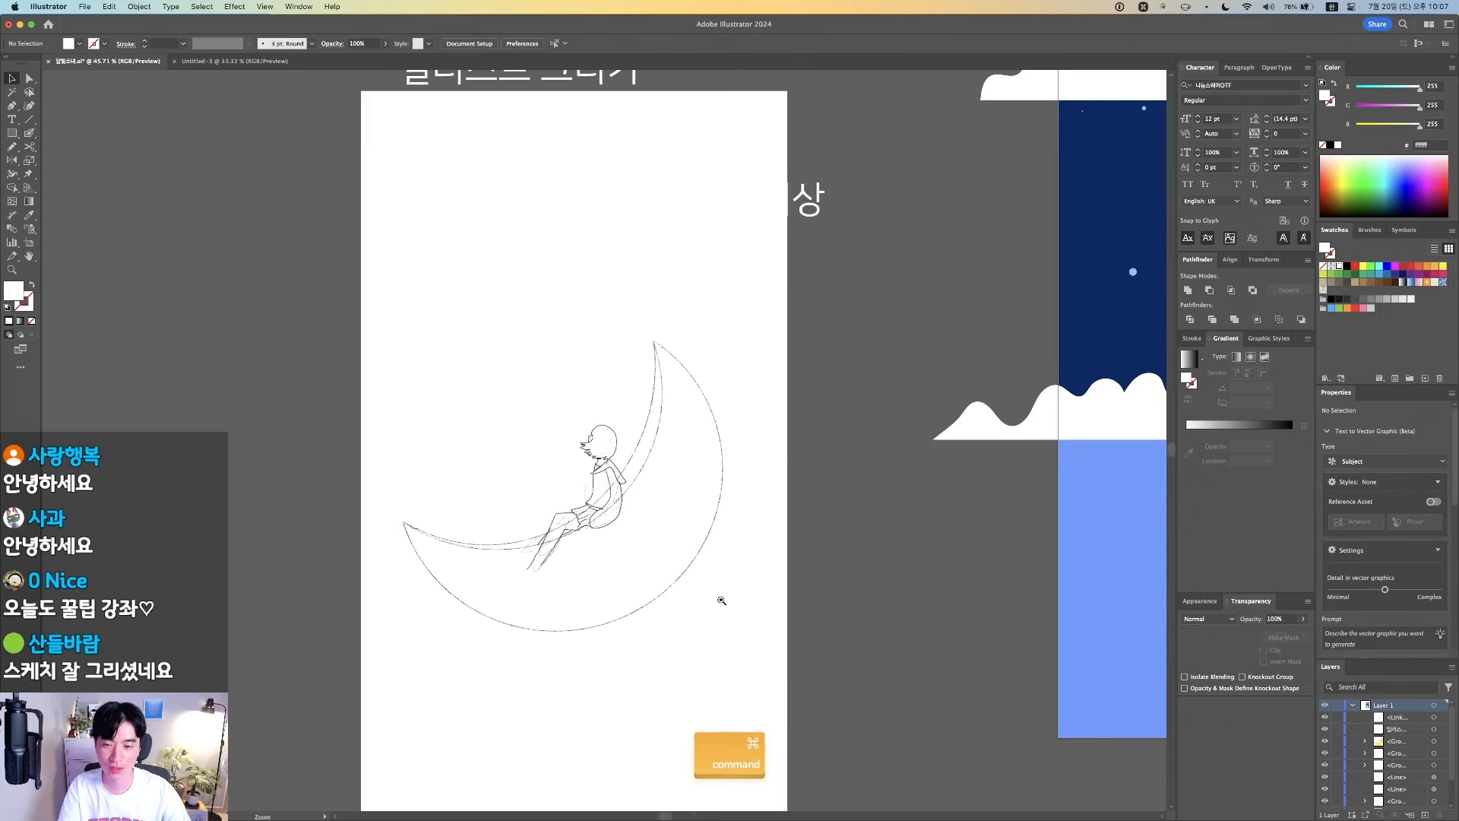
mouse_move(614, 496)
mouse_down()
mouse_move(678, 454)
mouse_move(625, 445)
mouse_move(680, 472)
mouse_move(744, 449)
mouse_move(623, 412)
mouse_move(579, 446)
mouse_up()
scroll(679, 475, down, 1)
drag(579, 445, 751, 450)
mouse_move(713, 449)
mouse_down()
mouse_move(501, 439)
mouse_move(600, 447)
mouse_up()
click(714, 420)
click(600, 447)
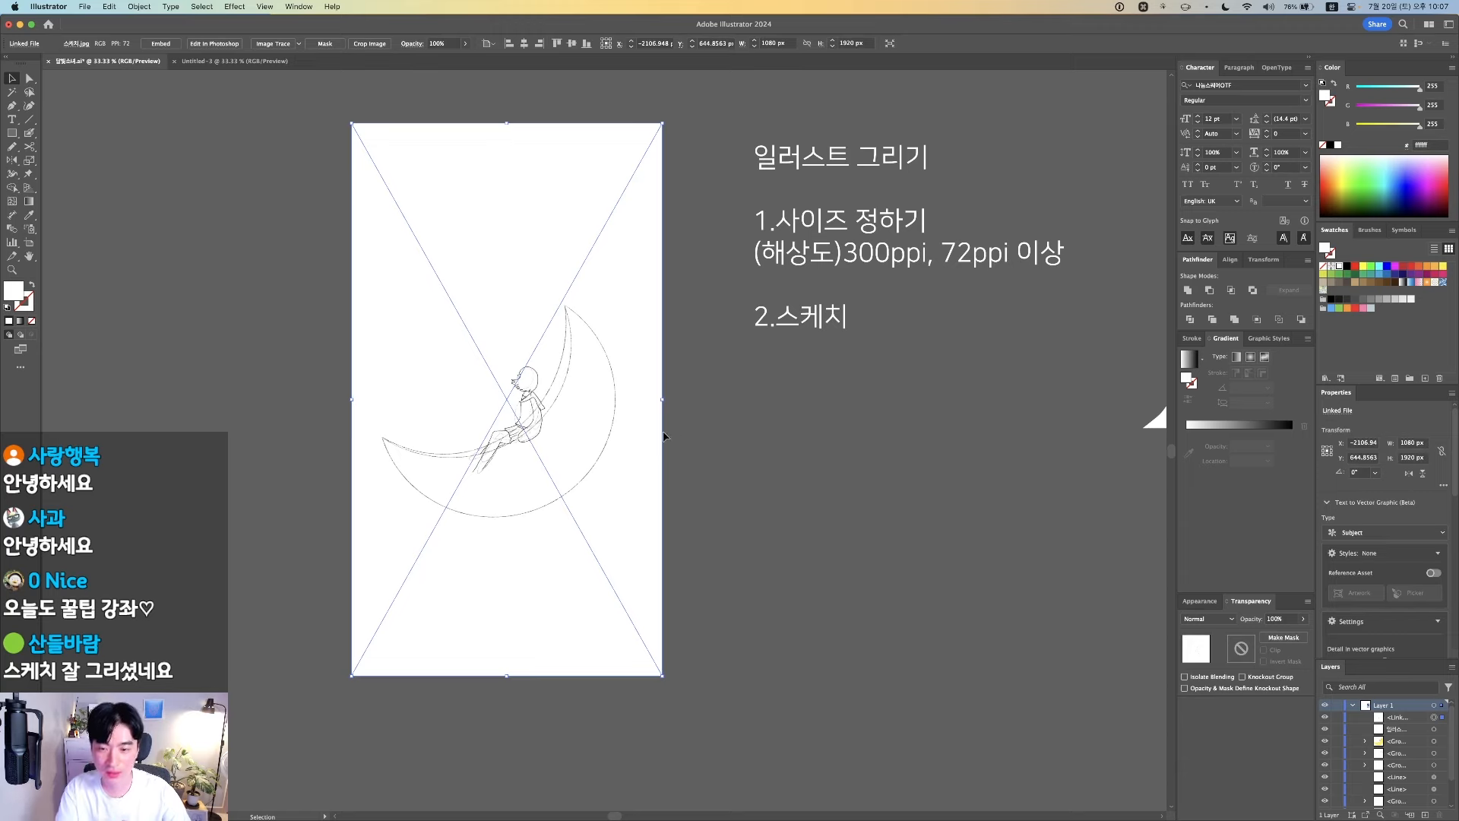
drag(317, 280, 788, 625)
drag(690, 536, 798, 587)
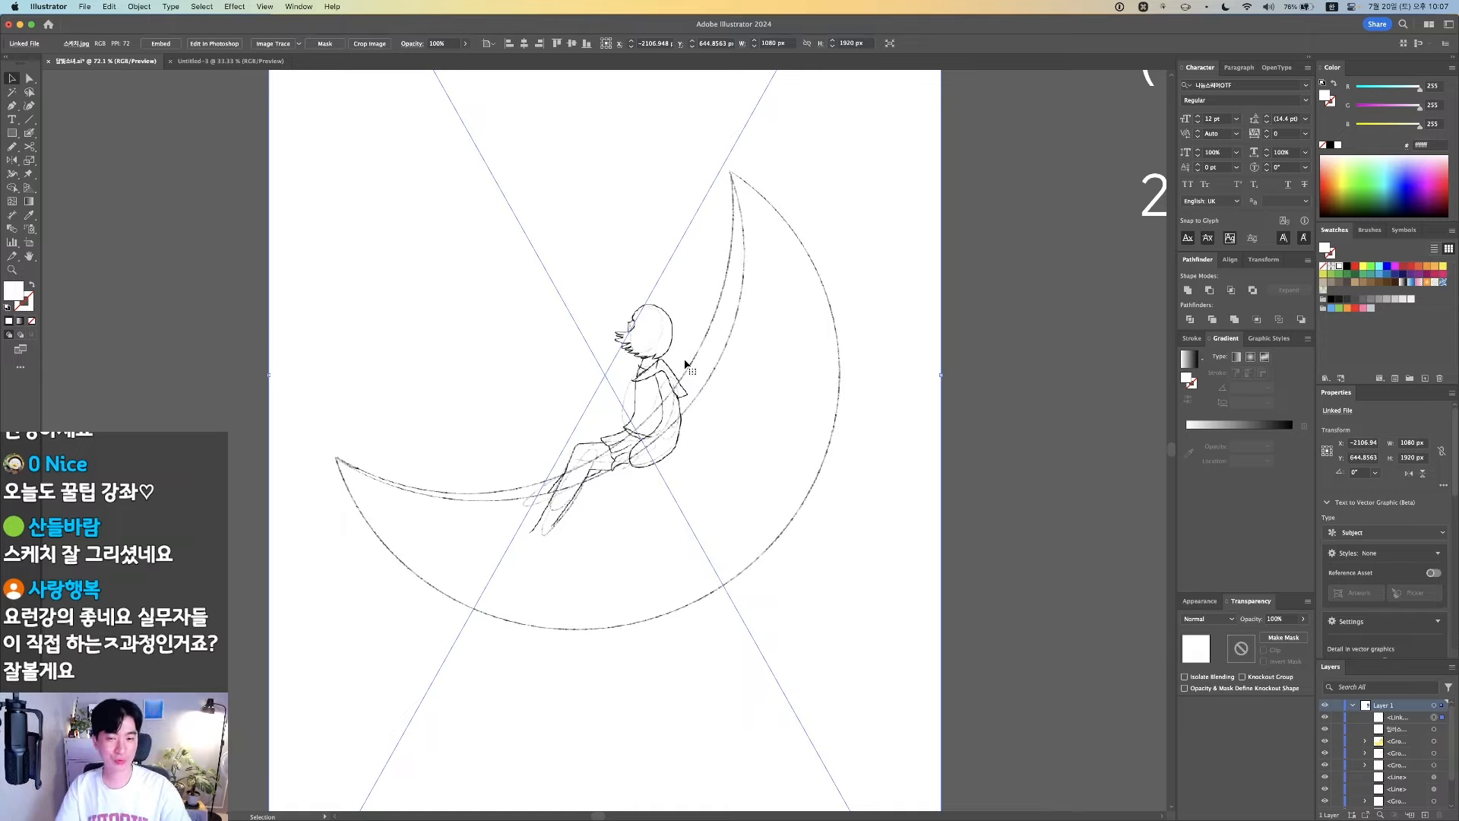
scroll(685, 365, down, 2)
drag(685, 365, 612, 374)
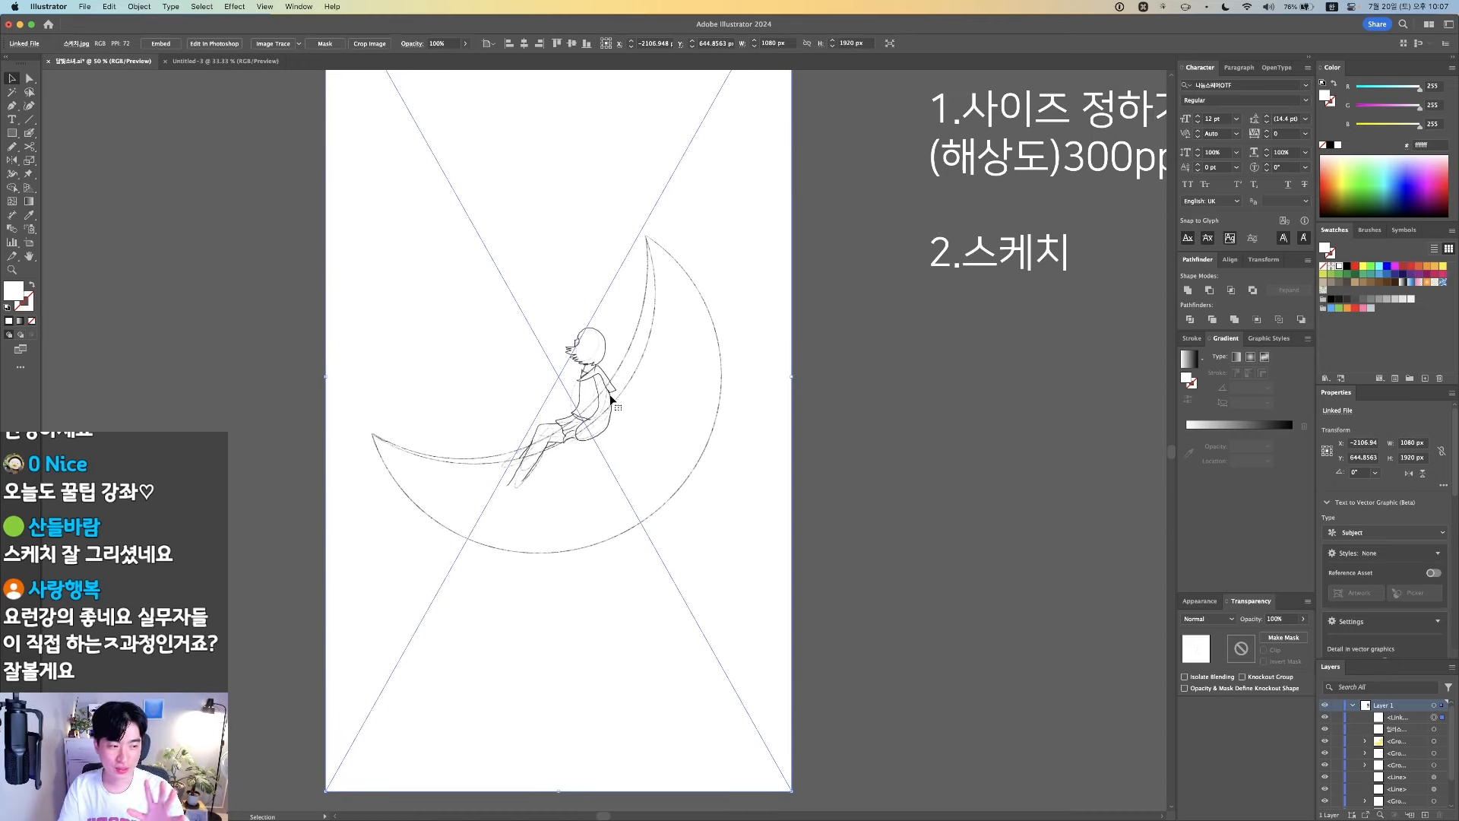
Search Google Images for "앉아있는 옆모습" and browse the results for a seated side-view pose
key(super+space)
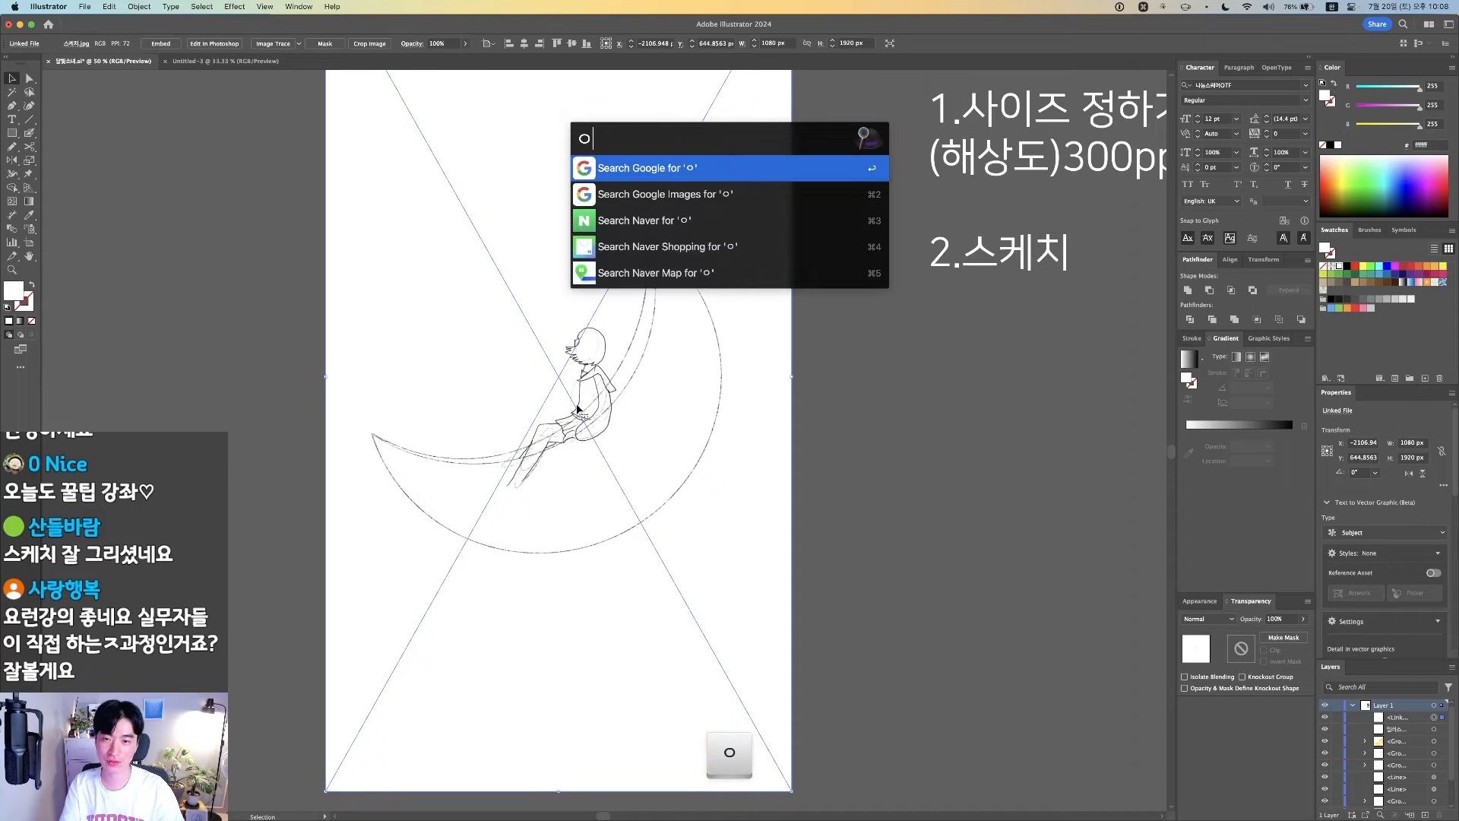
text(gi)
key(BackSpace)
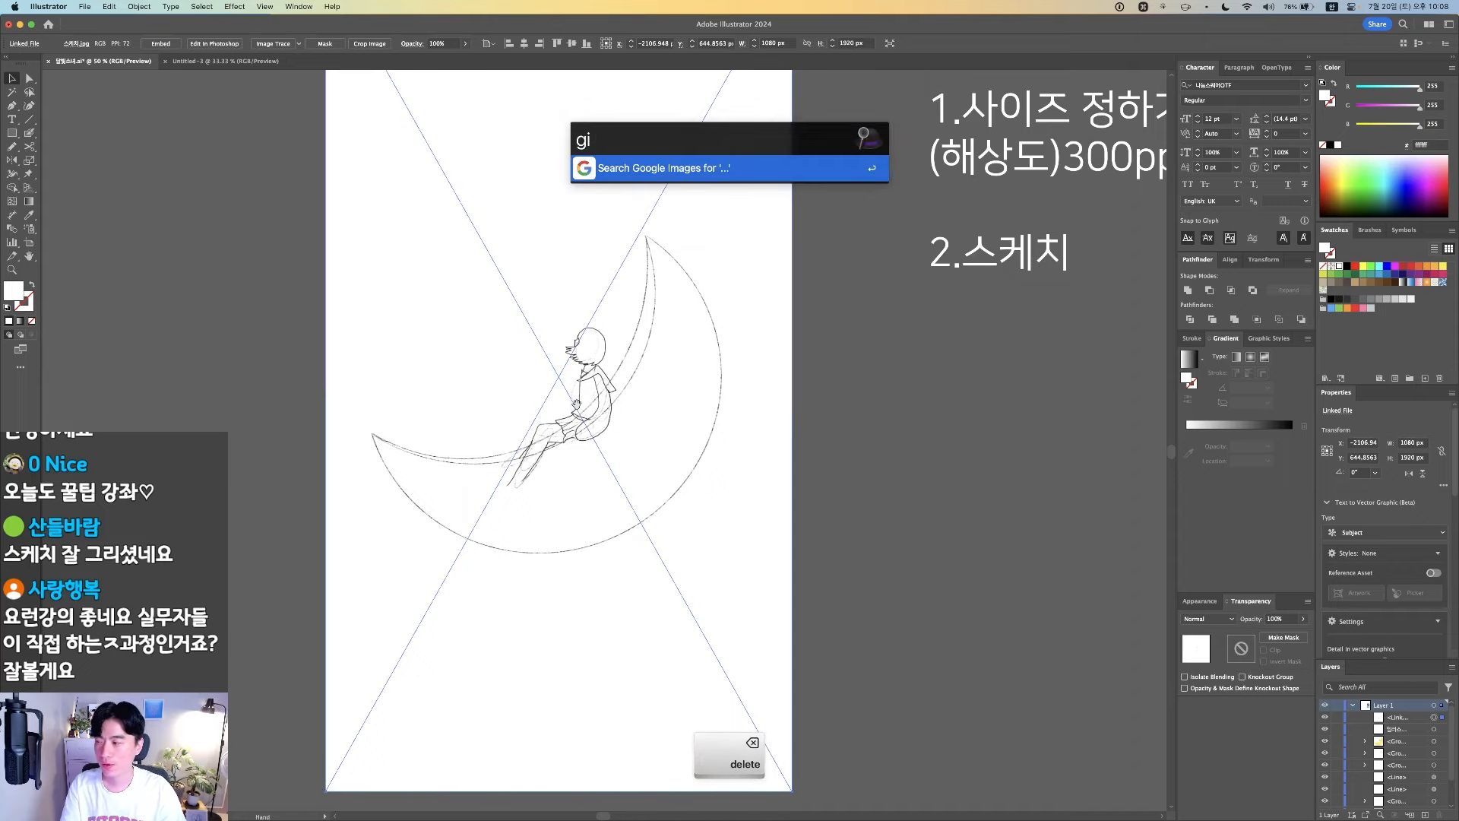
text(앉아있는 옆)
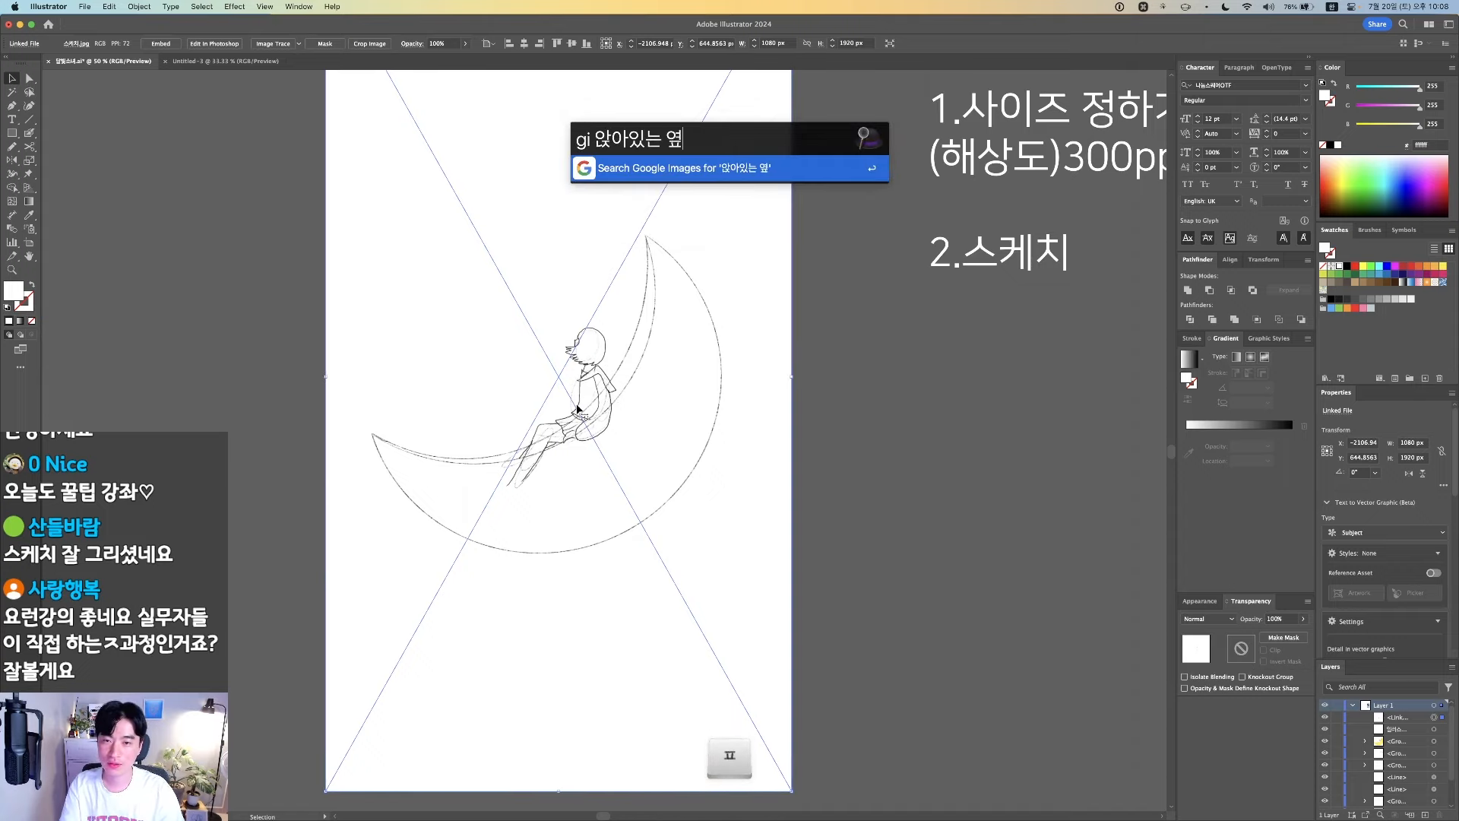
text(모습)
key(Return)
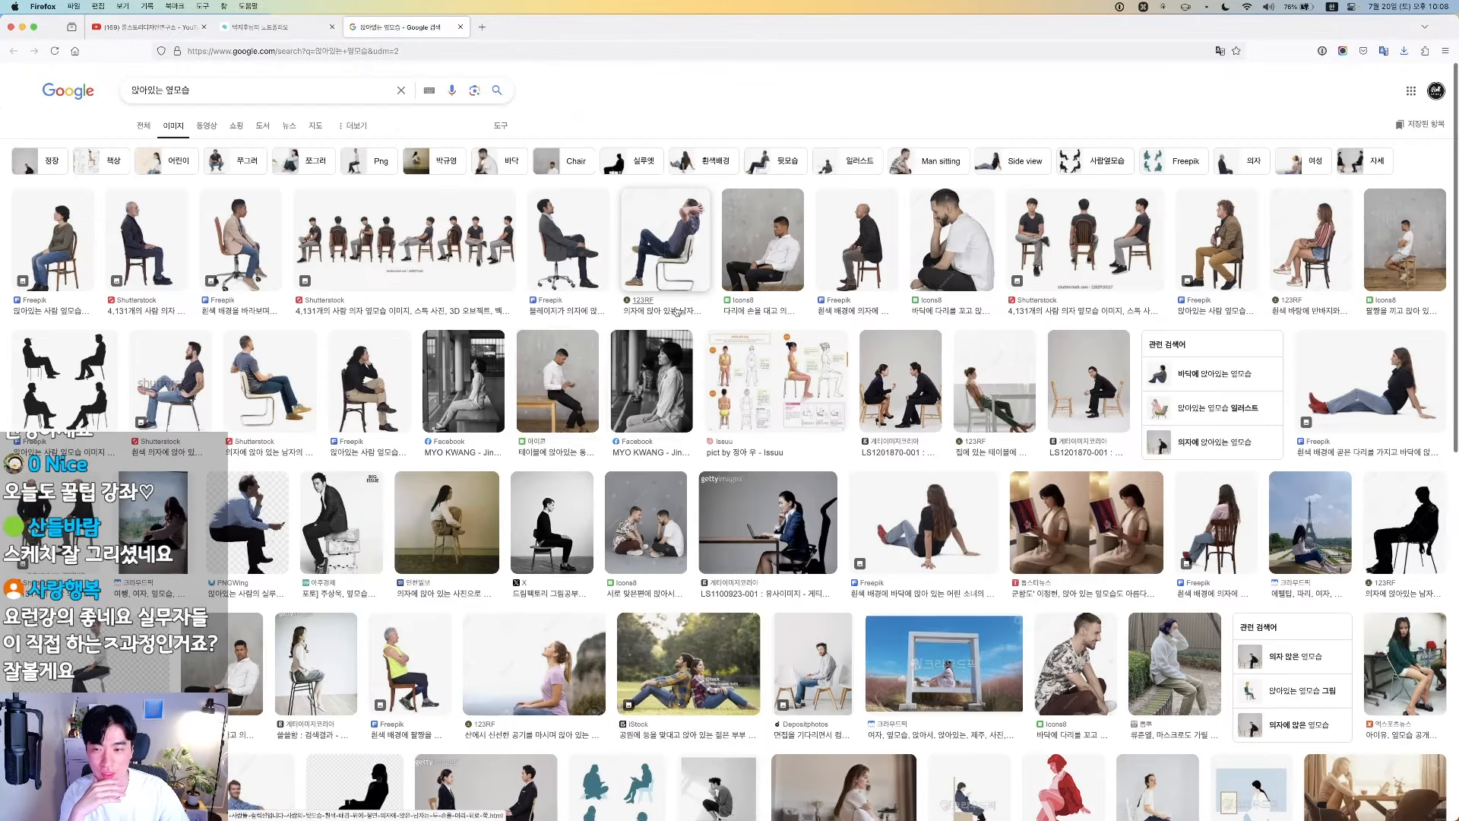
scroll(626, 306, down, 2)
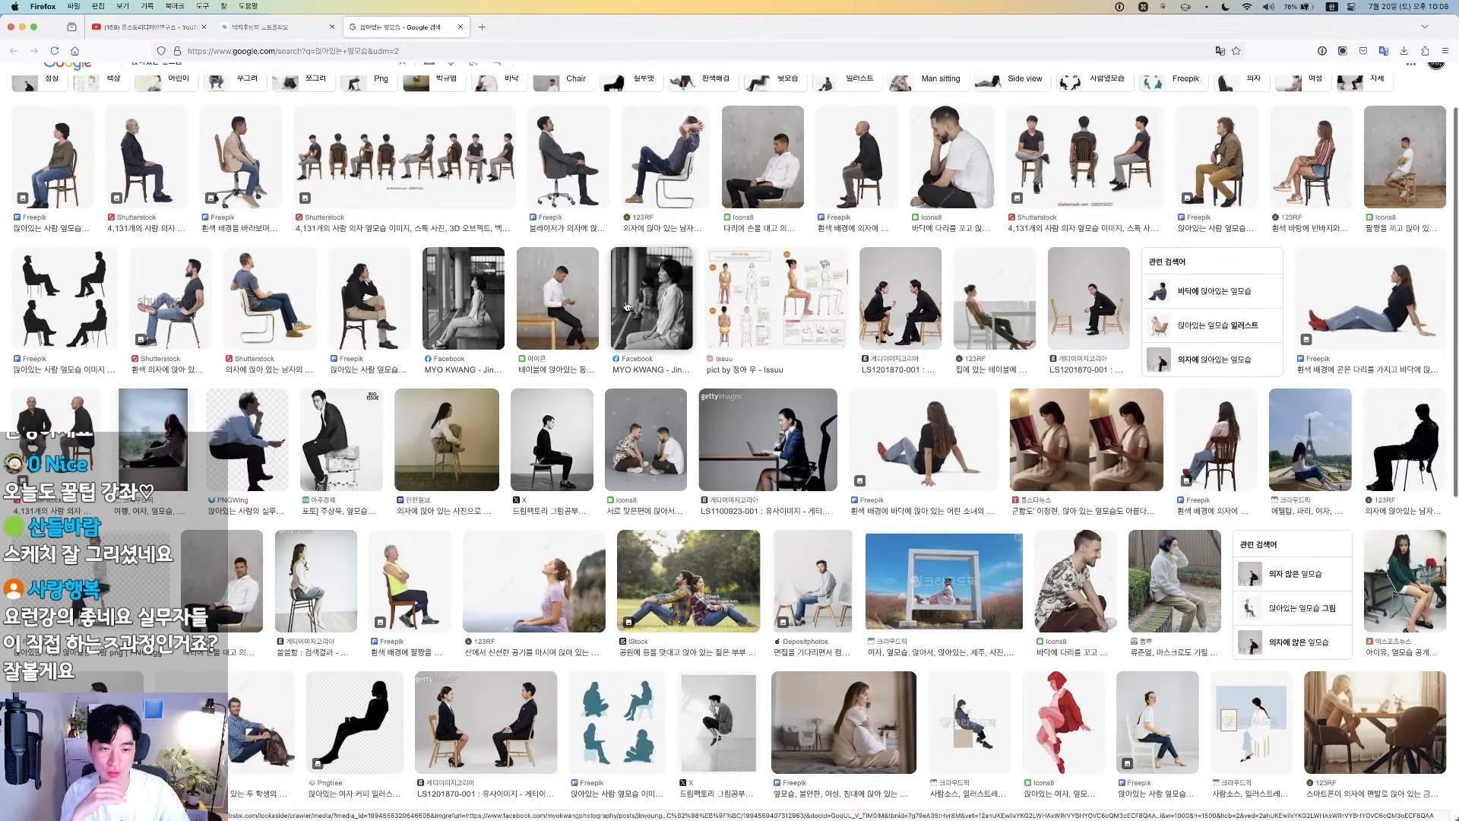
Switch back to Illustrator and examine the pose of the girl sitting on the yellow crescent moon in the finished illustration
key(ctrl+Right)
key(space)
mouse_move(869, 390)
mouse_down()
mouse_move(616, 430)
mouse_move(134, 414)
mouse_up()
key(super+space)
drag(807, 490, 874, 490)
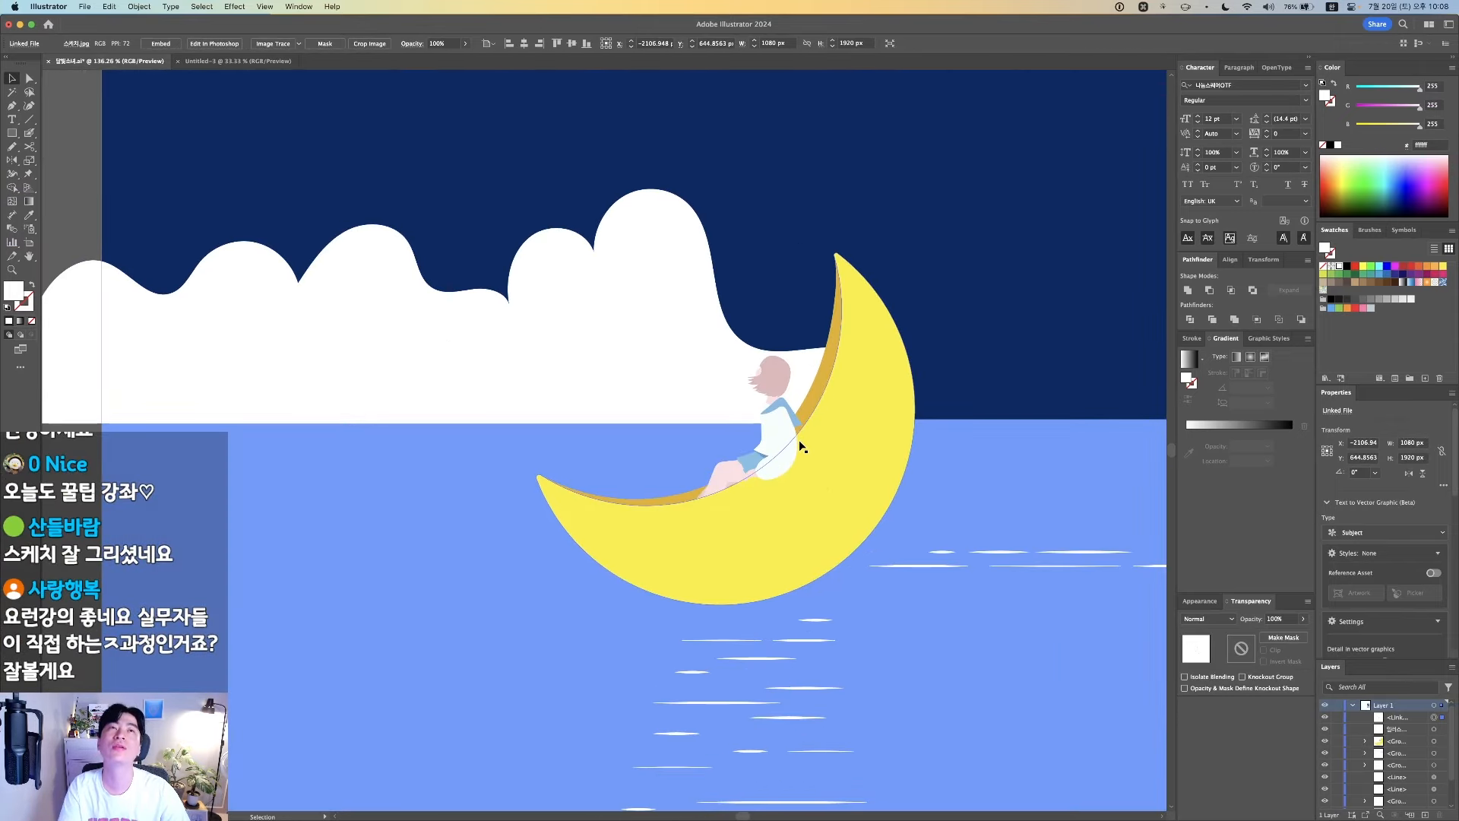
key(super+space)
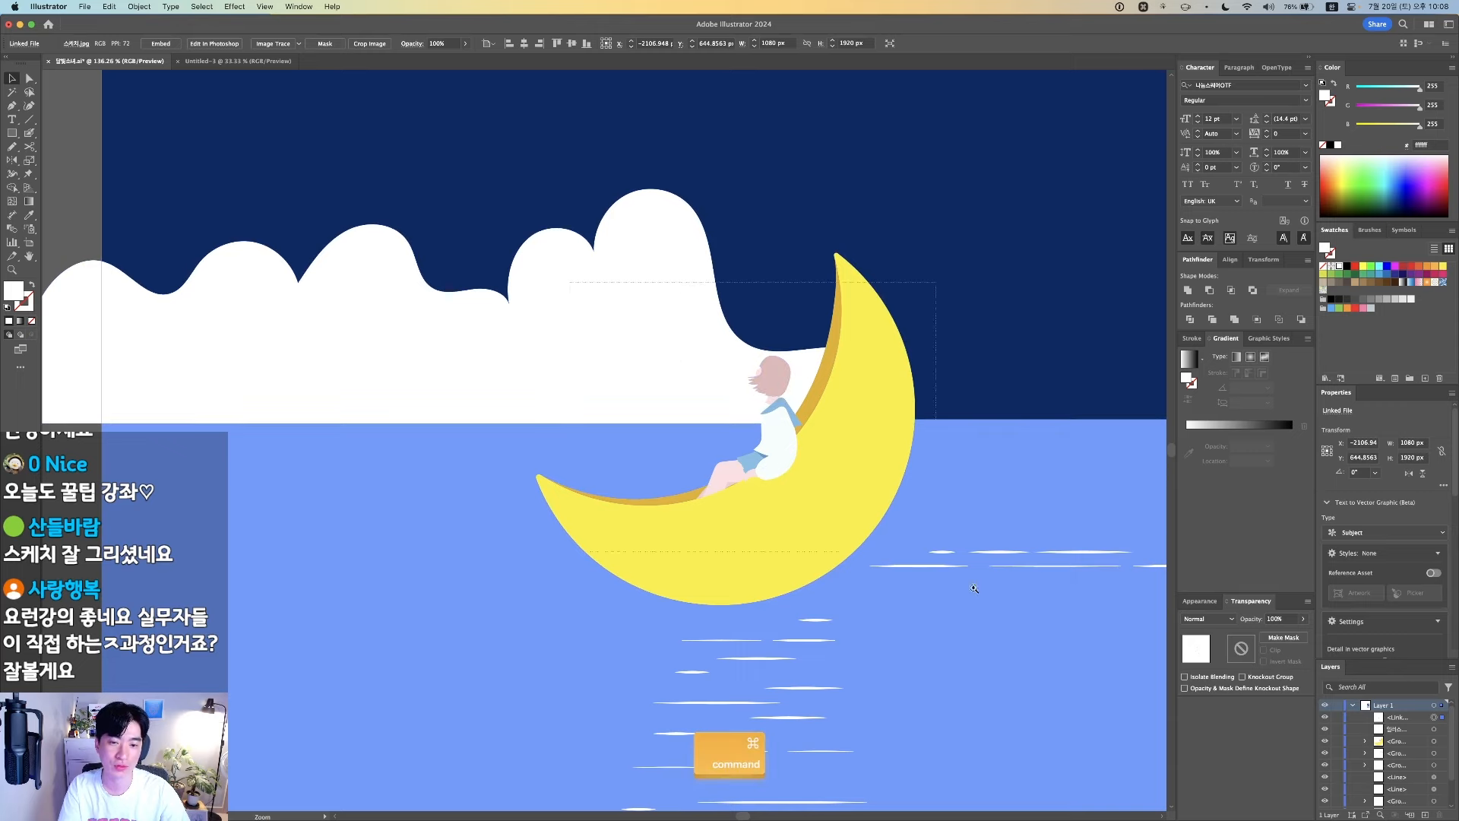
drag(973, 588, 981, 604)
scroll(540, 466, down, 2)
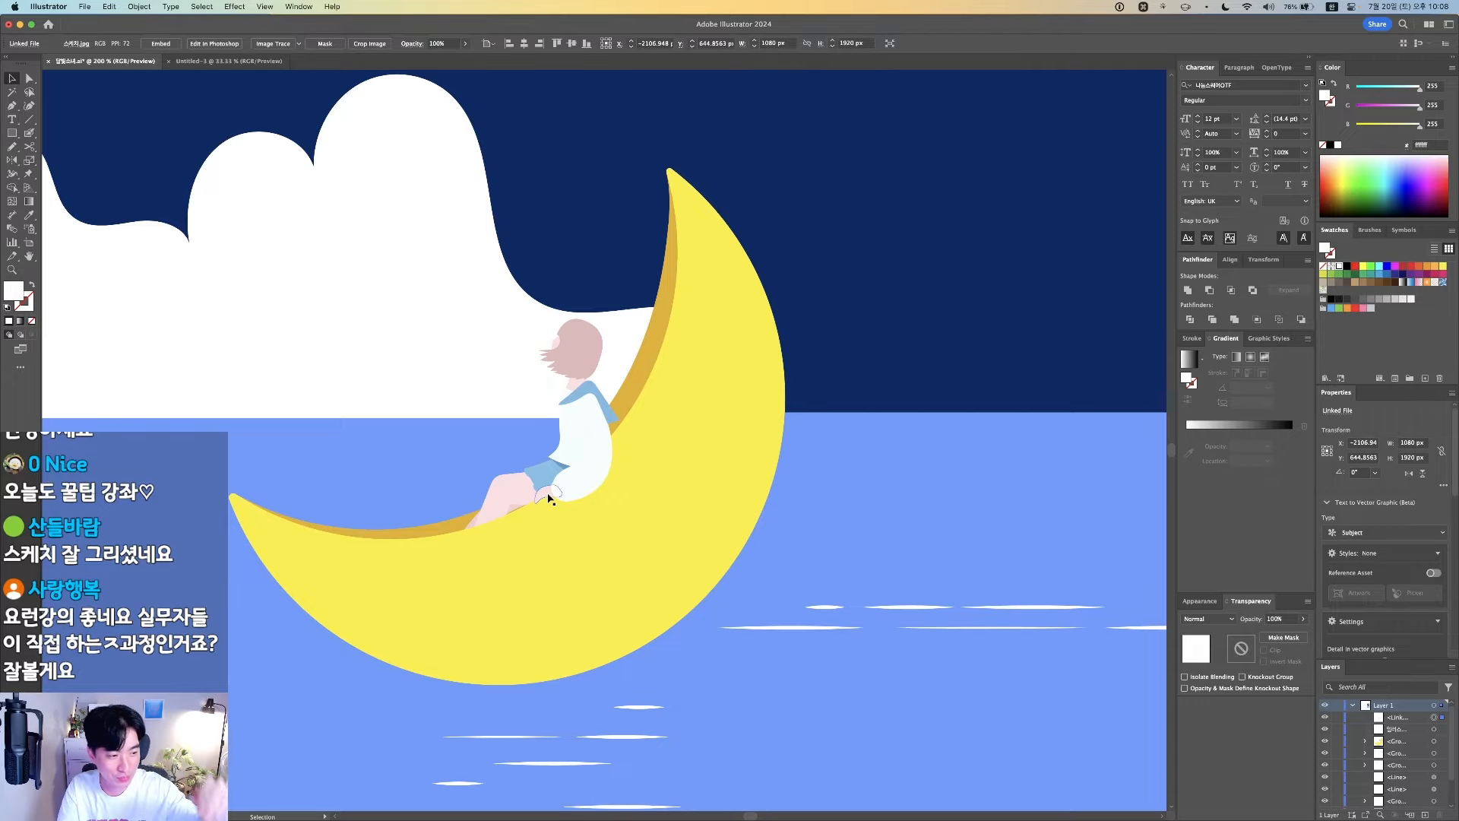
scroll(548, 497, down, 2)
Return to the image results in Firefox and open the Freepik photo of the girl in jeans sitting on the floor
key(ctrl+Left)
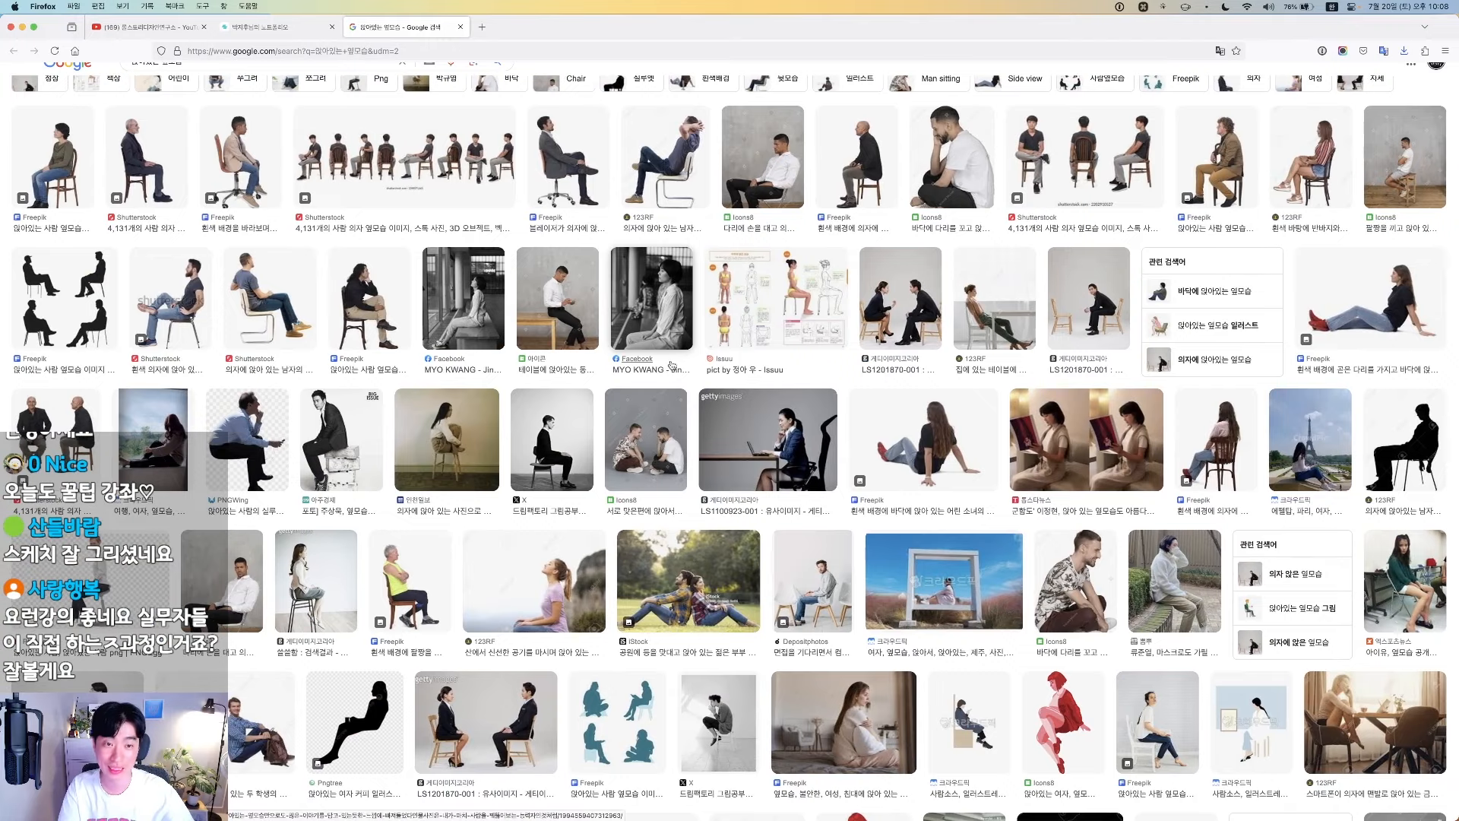
scroll(676, 371, up, 2)
scroll(676, 371, down, 2)
scroll(676, 371, up, 2)
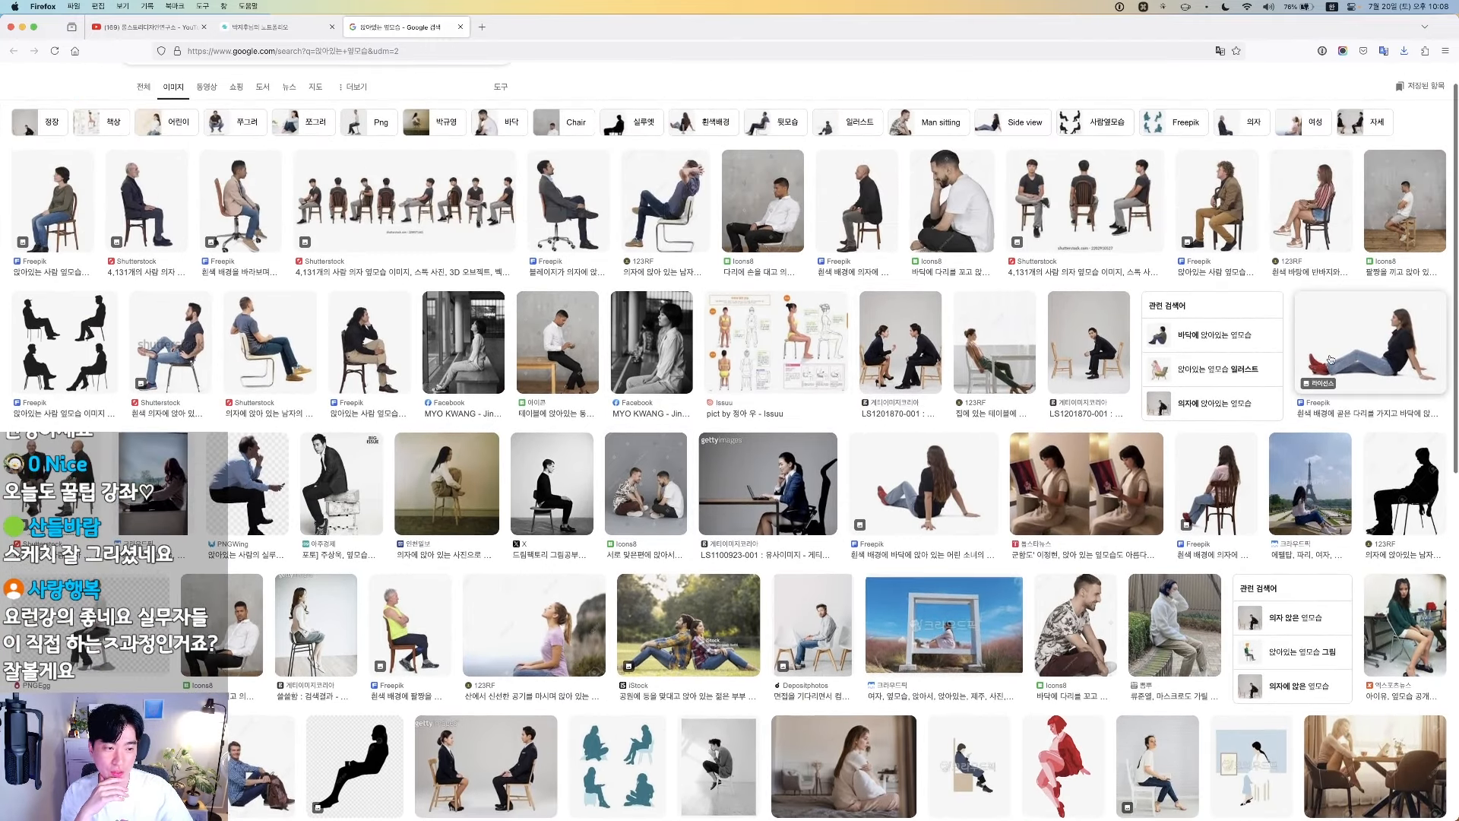
click(1361, 346)
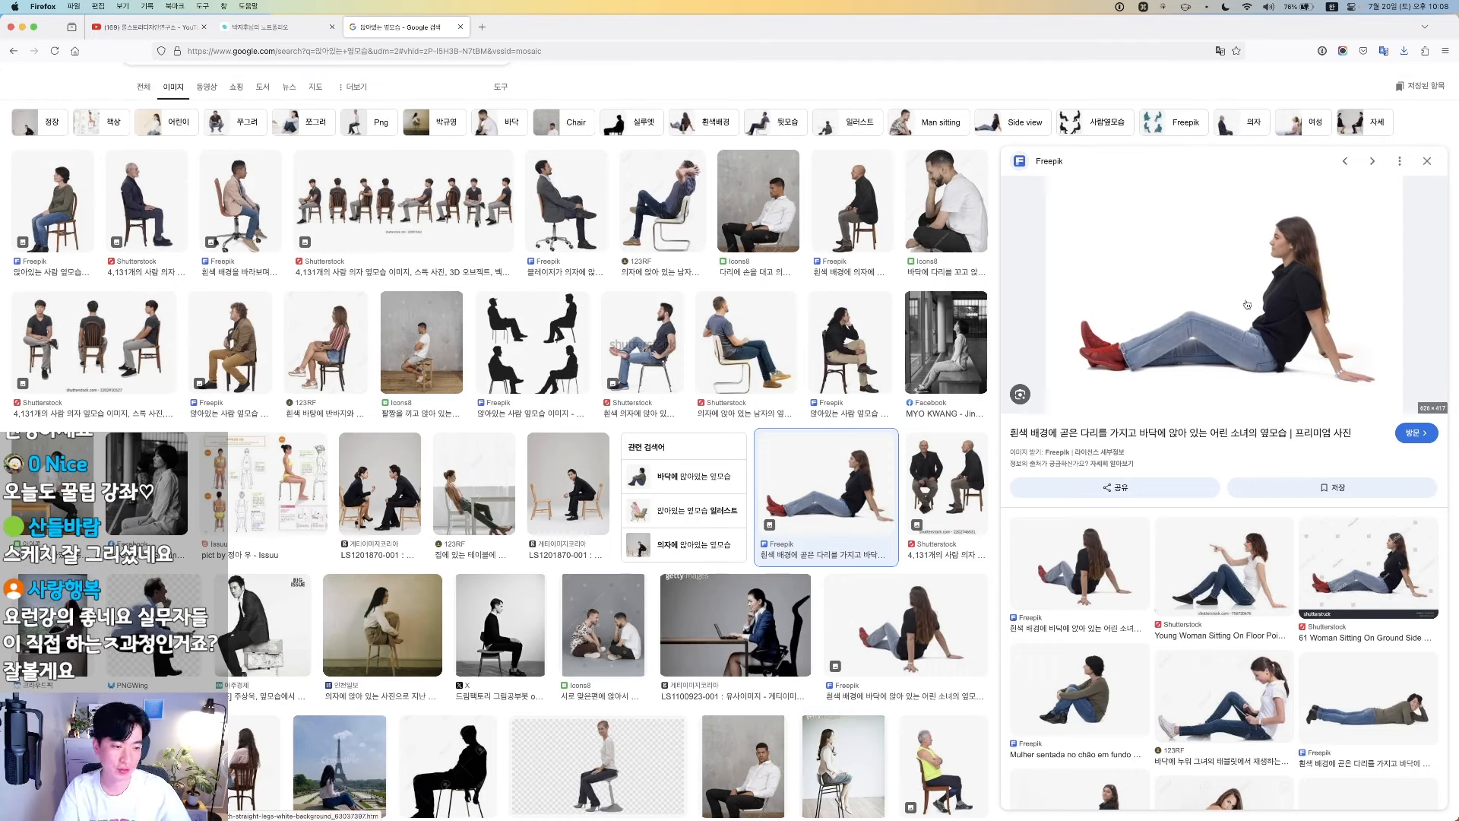
Copy the enlarged Freepik photo of the girl sitting on the floor to the clipboard
right_click(1308, 311)
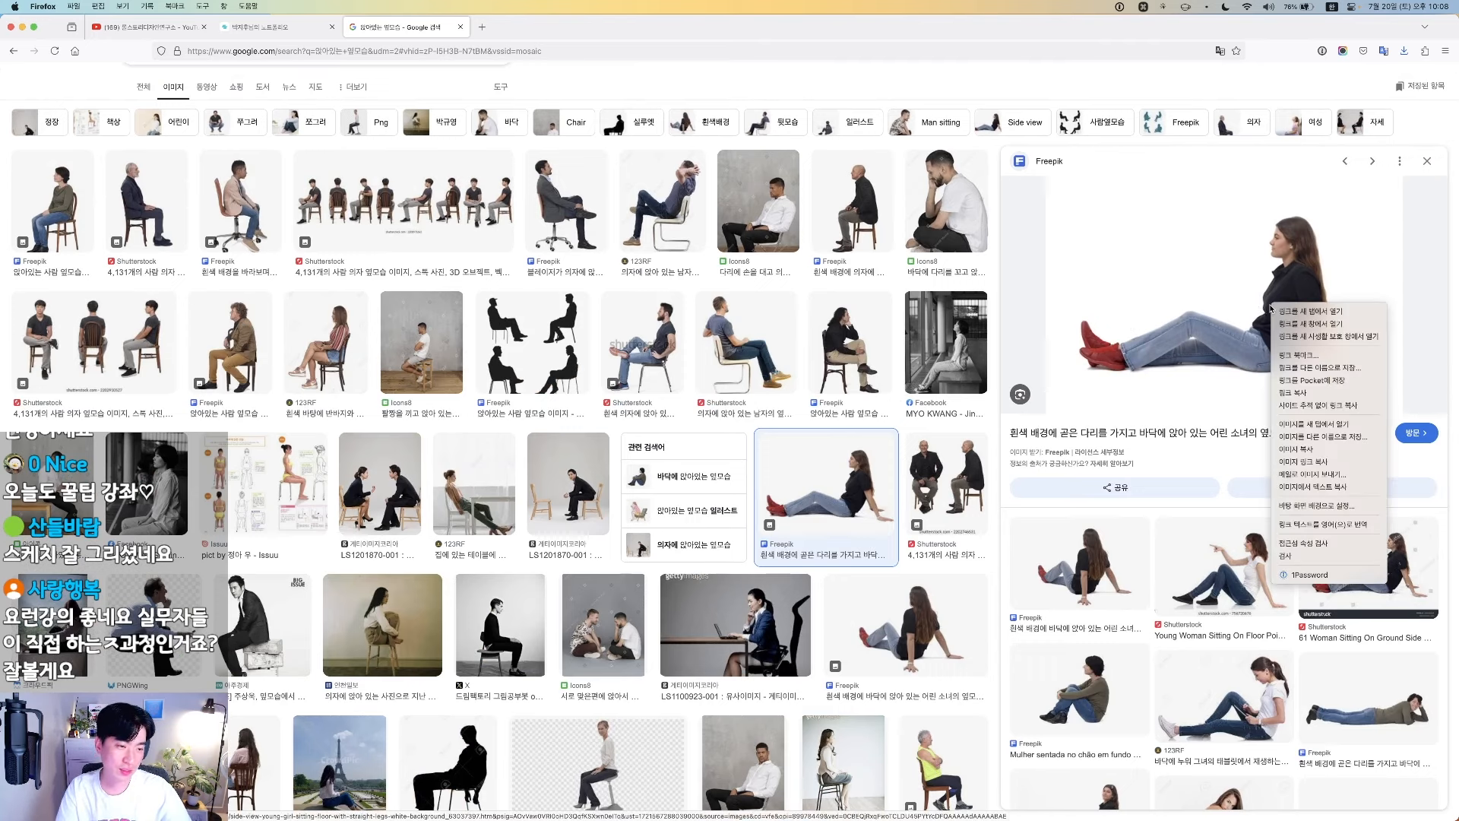
click(1309, 441)
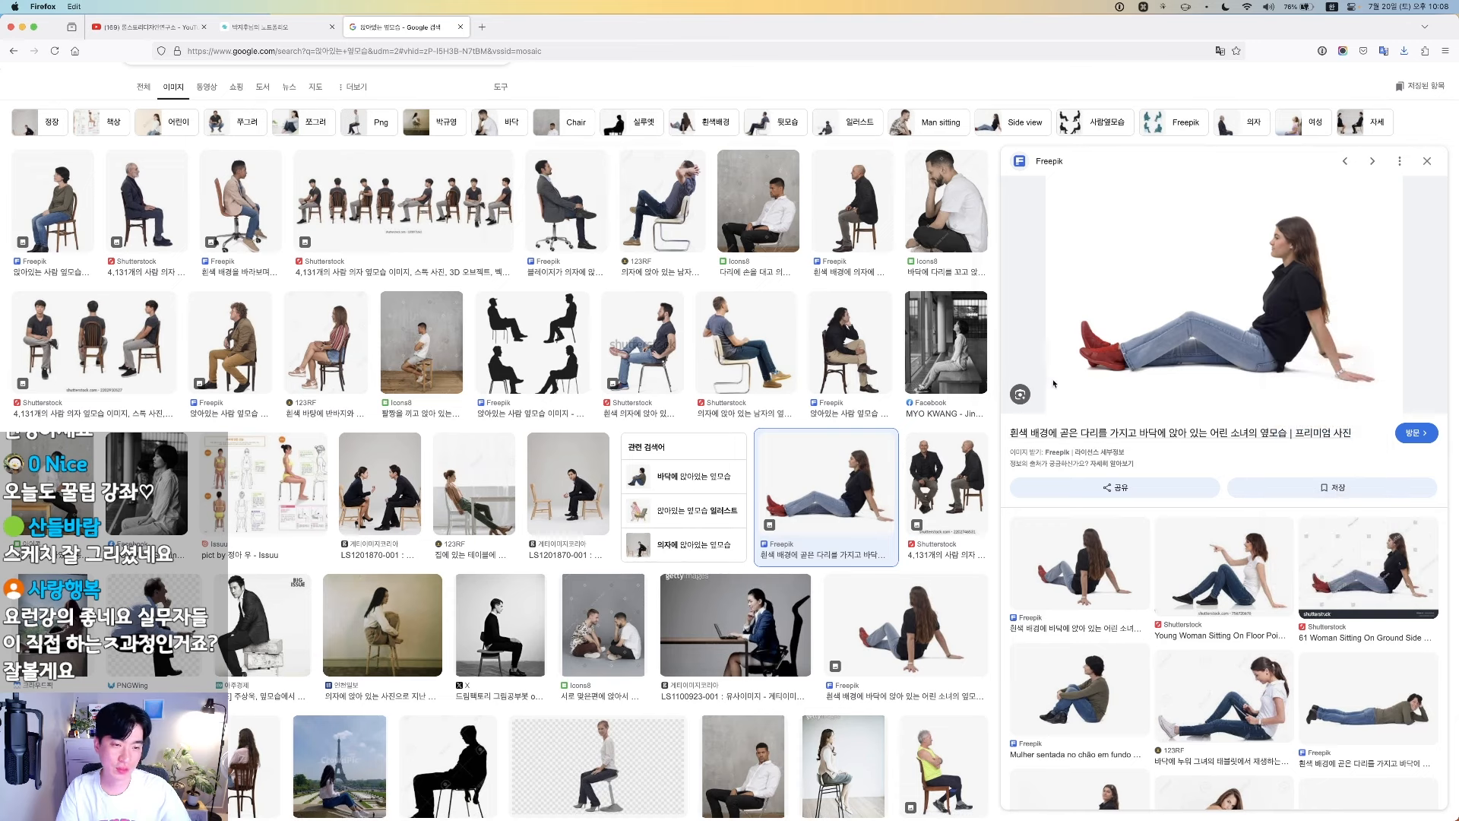
key(Escape)
click(1346, 341)
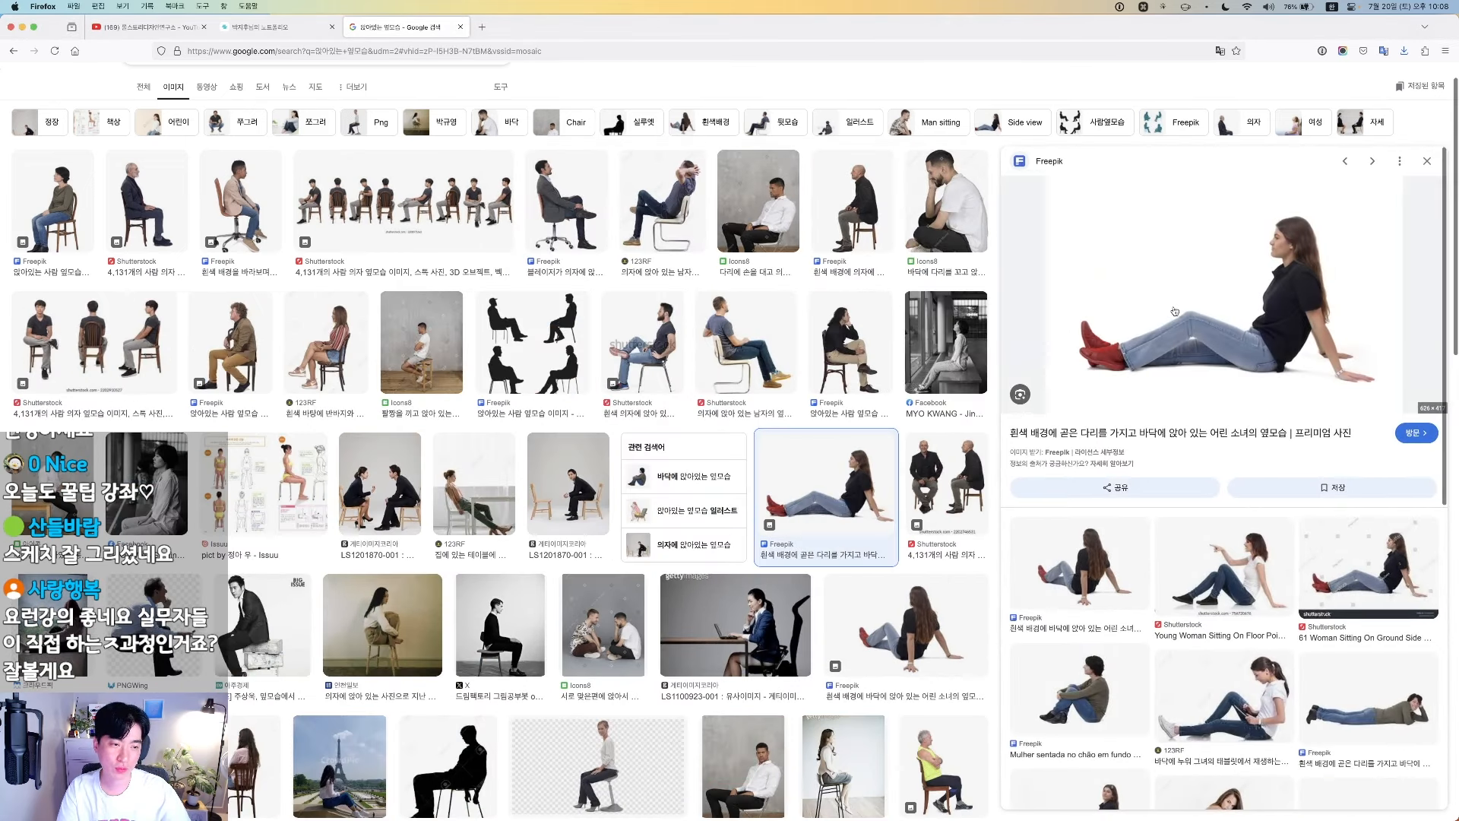
right_click(1172, 302)
click(1221, 448)
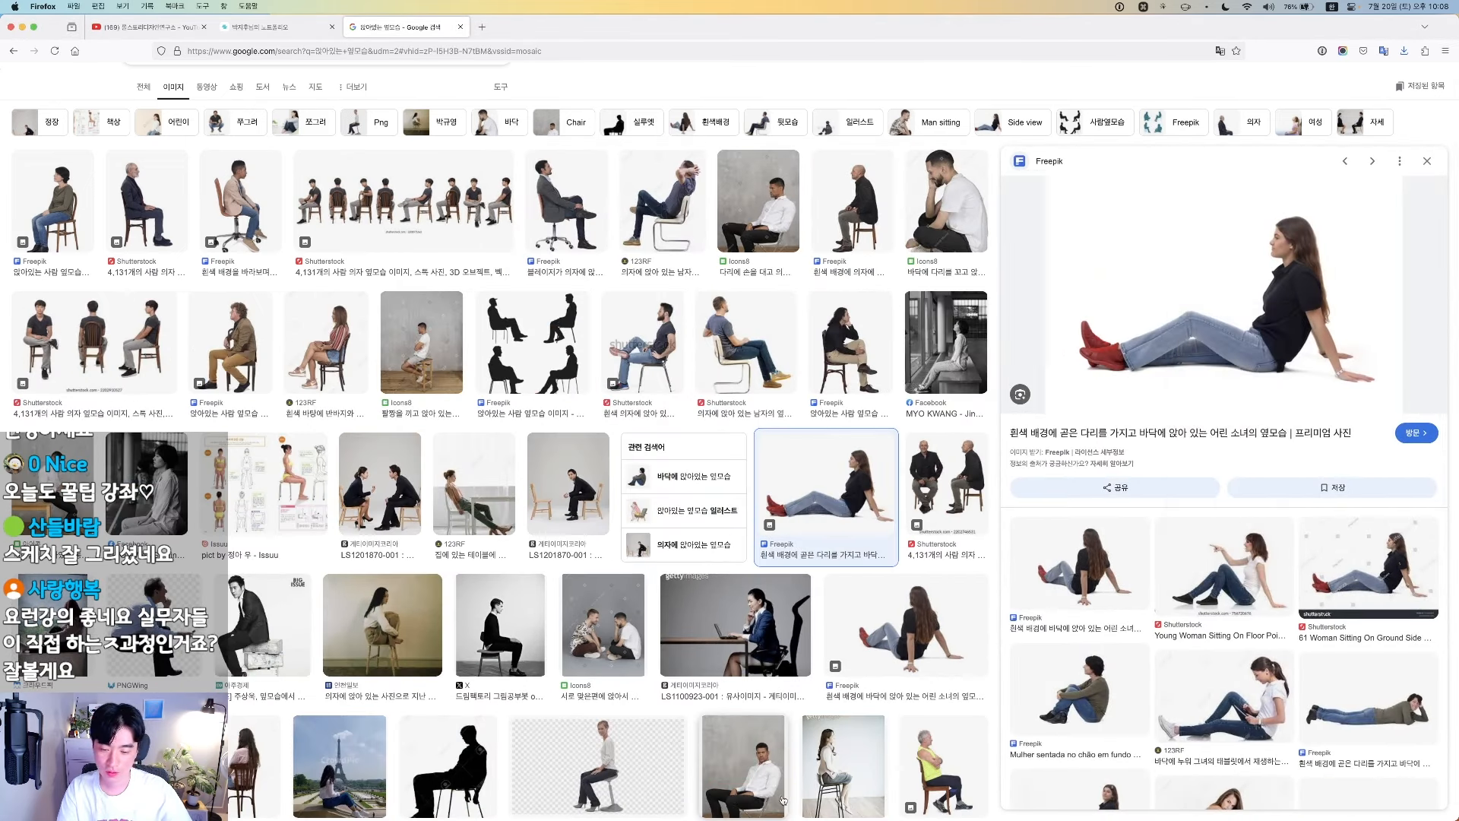
Switch to Photoshop, create a new 626 × 417 px document and paste the copied photo into it
click(611, 795)
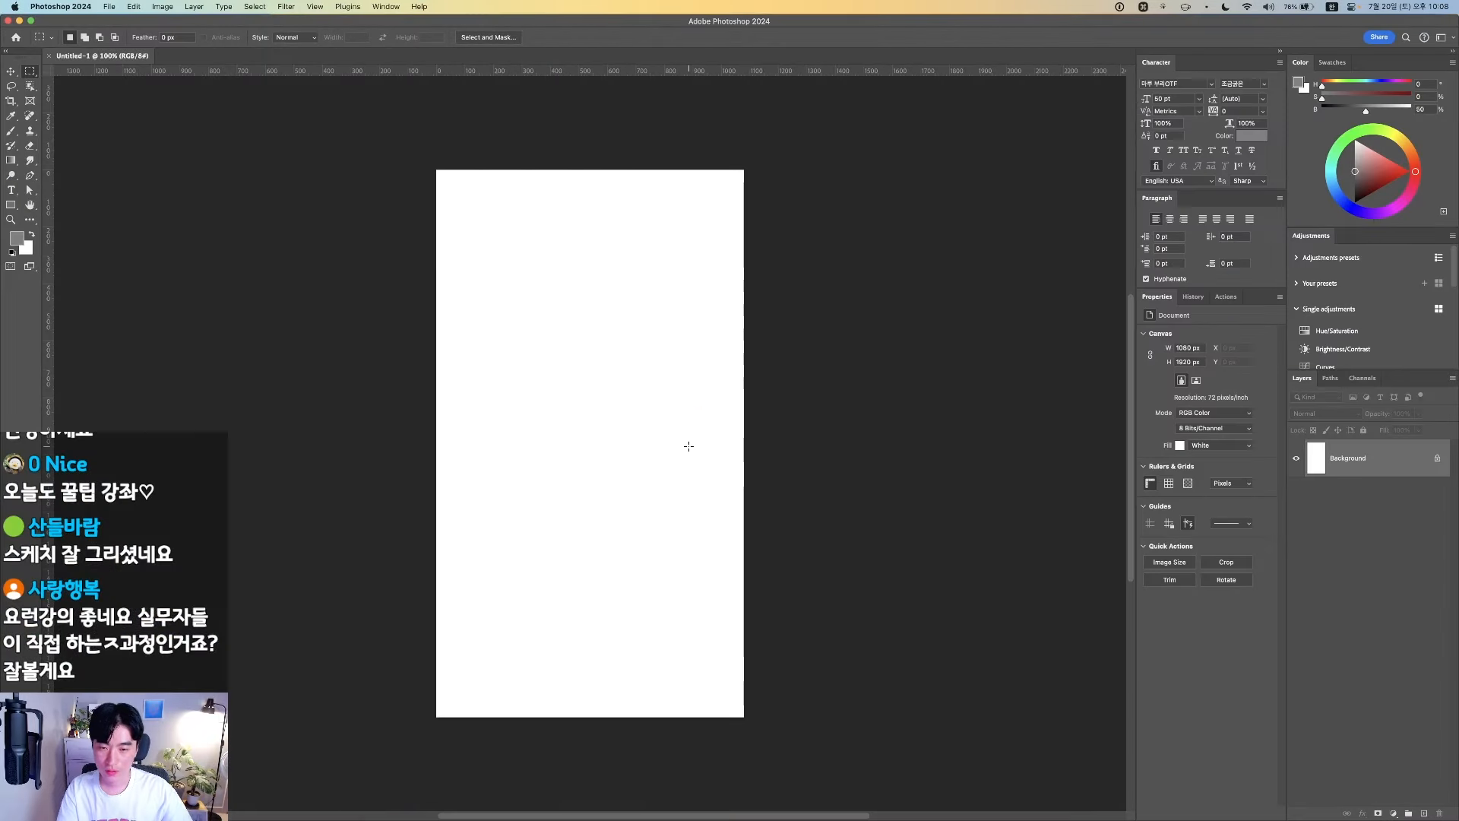
key(super+n)
key(Return)
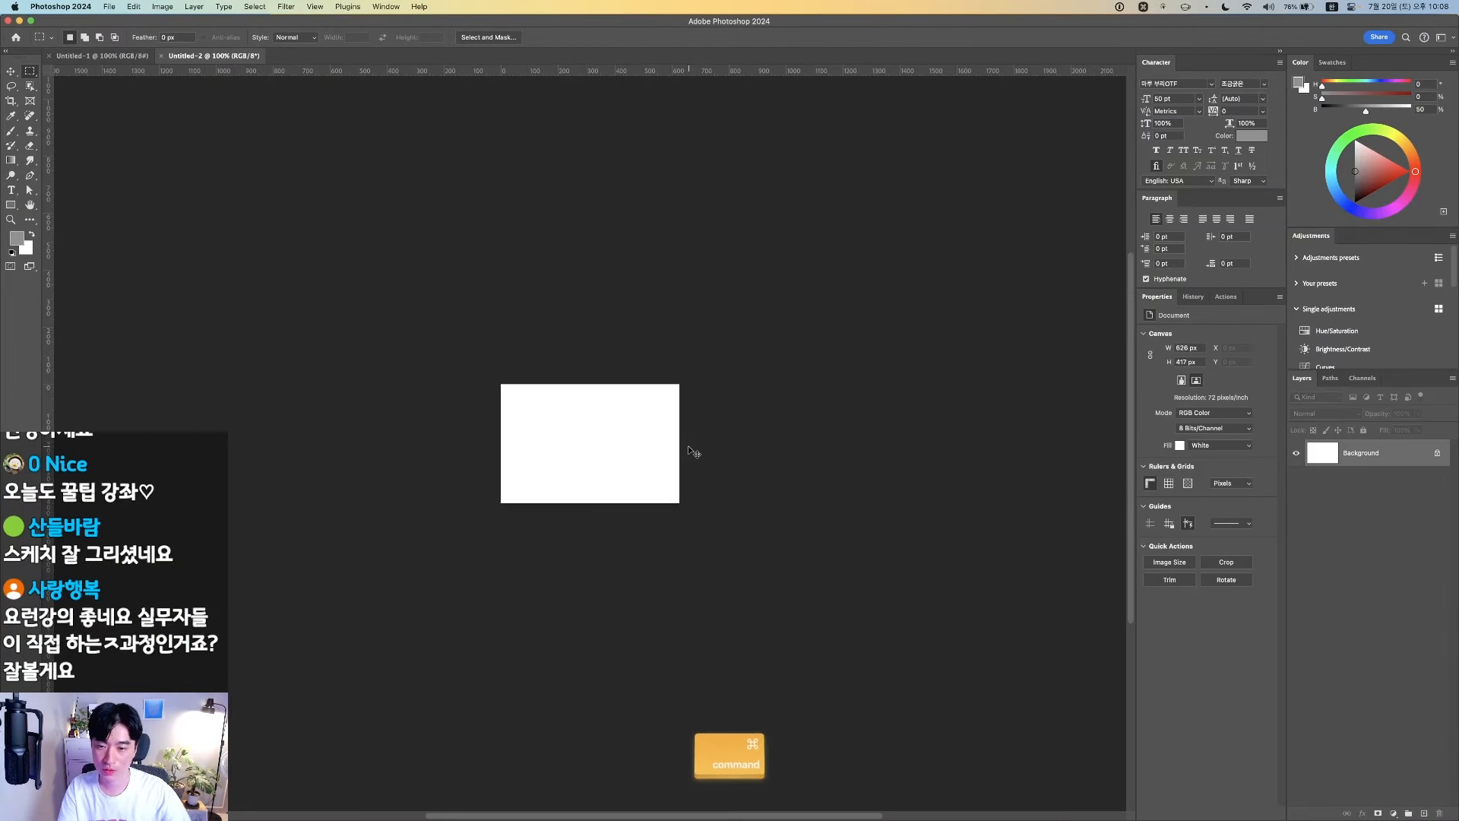
key(super+v)
key(super+0)
key(space)
drag(737, 452, 889, 449)
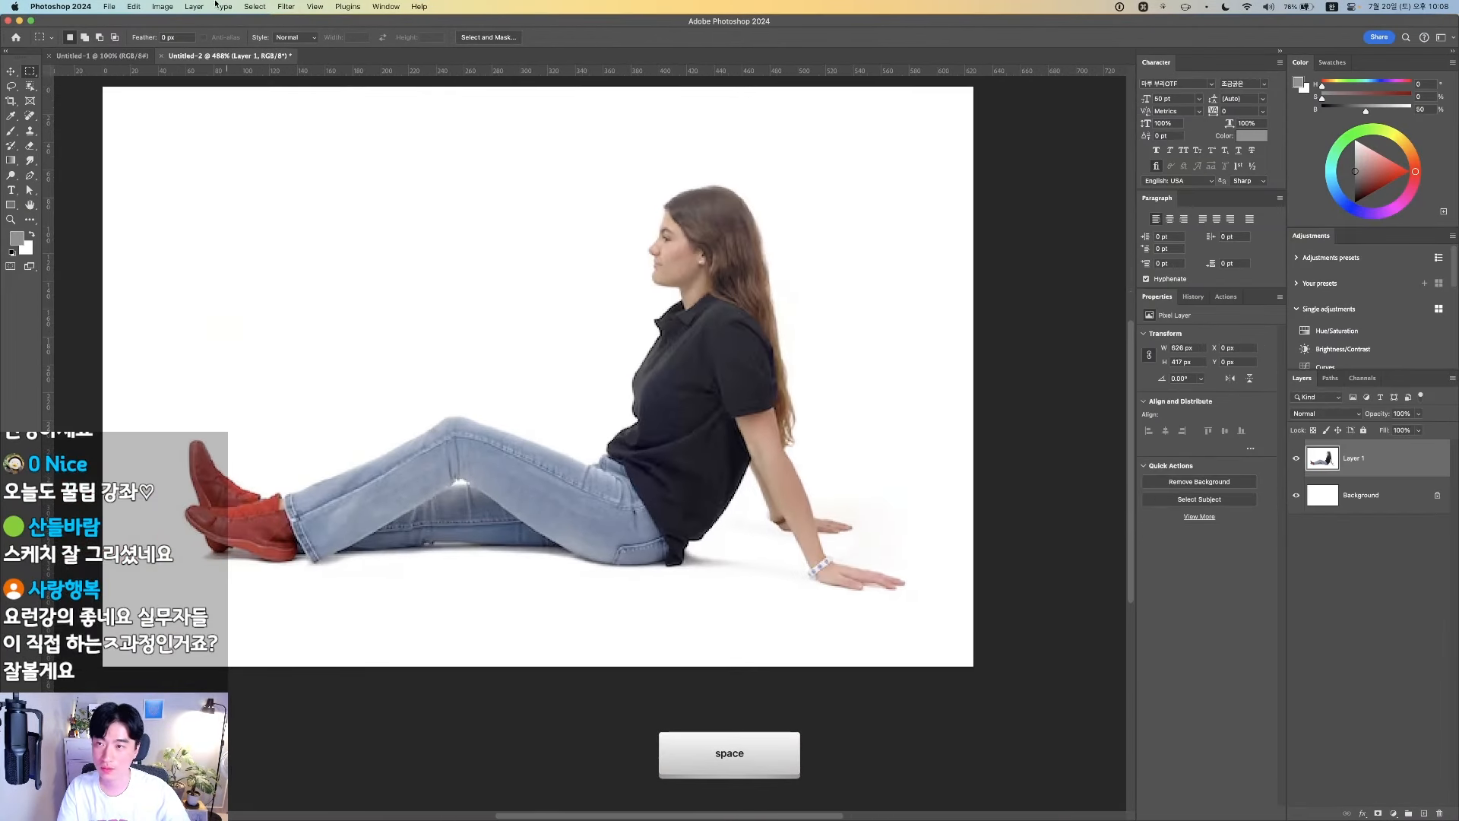
Select the seated girl with Select Subject, copy her onto a new layer and hide the original photo layer
click(258, 7)
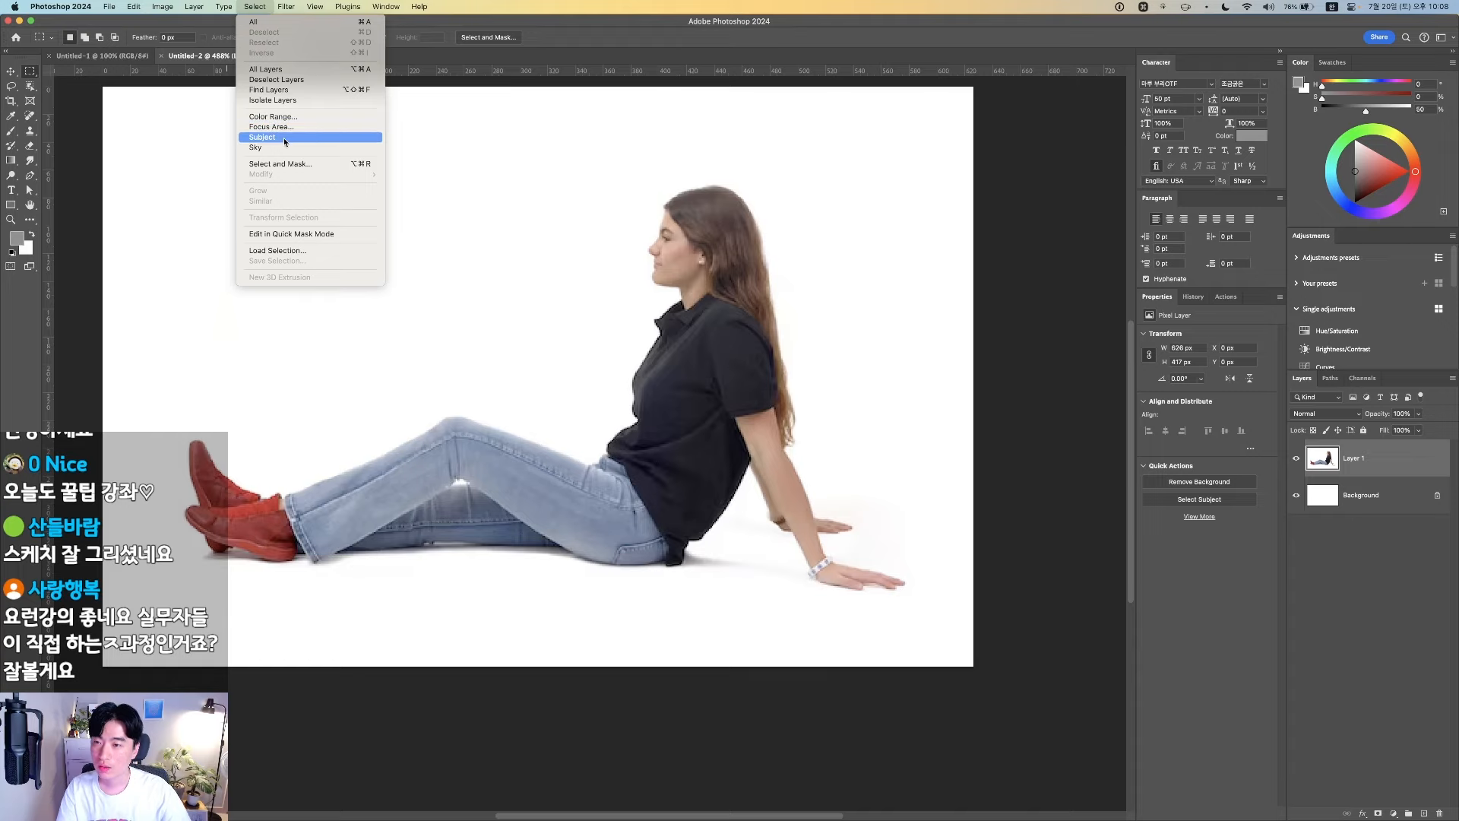
click(284, 141)
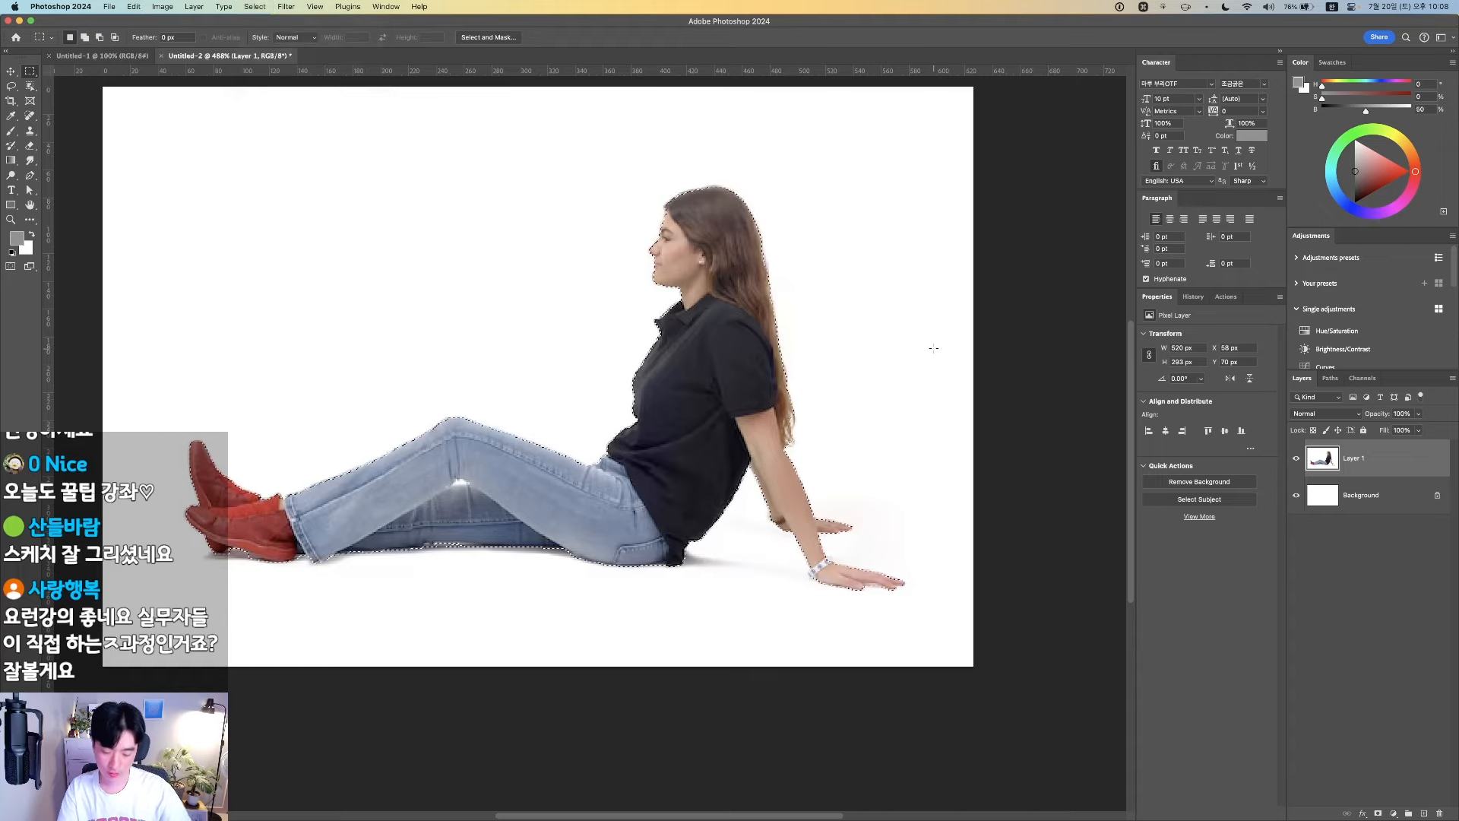
key(super+j)
click(1297, 495)
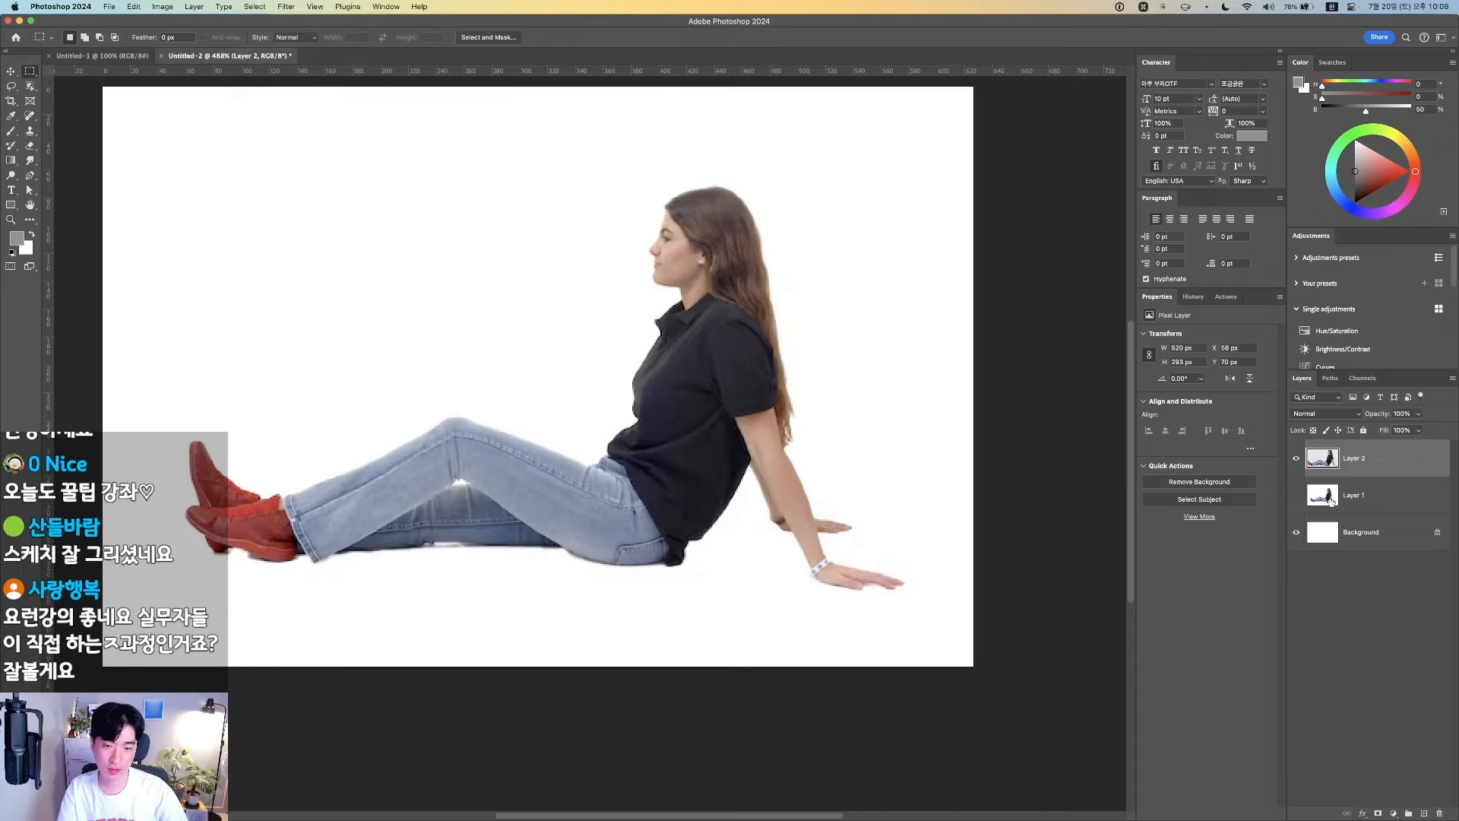
Add a new layer above the cutout and sketch a large crescent moon around the figure with a black brush
key(v)
scroll(948, 463, down, 5)
scroll(937, 463, up, 4)
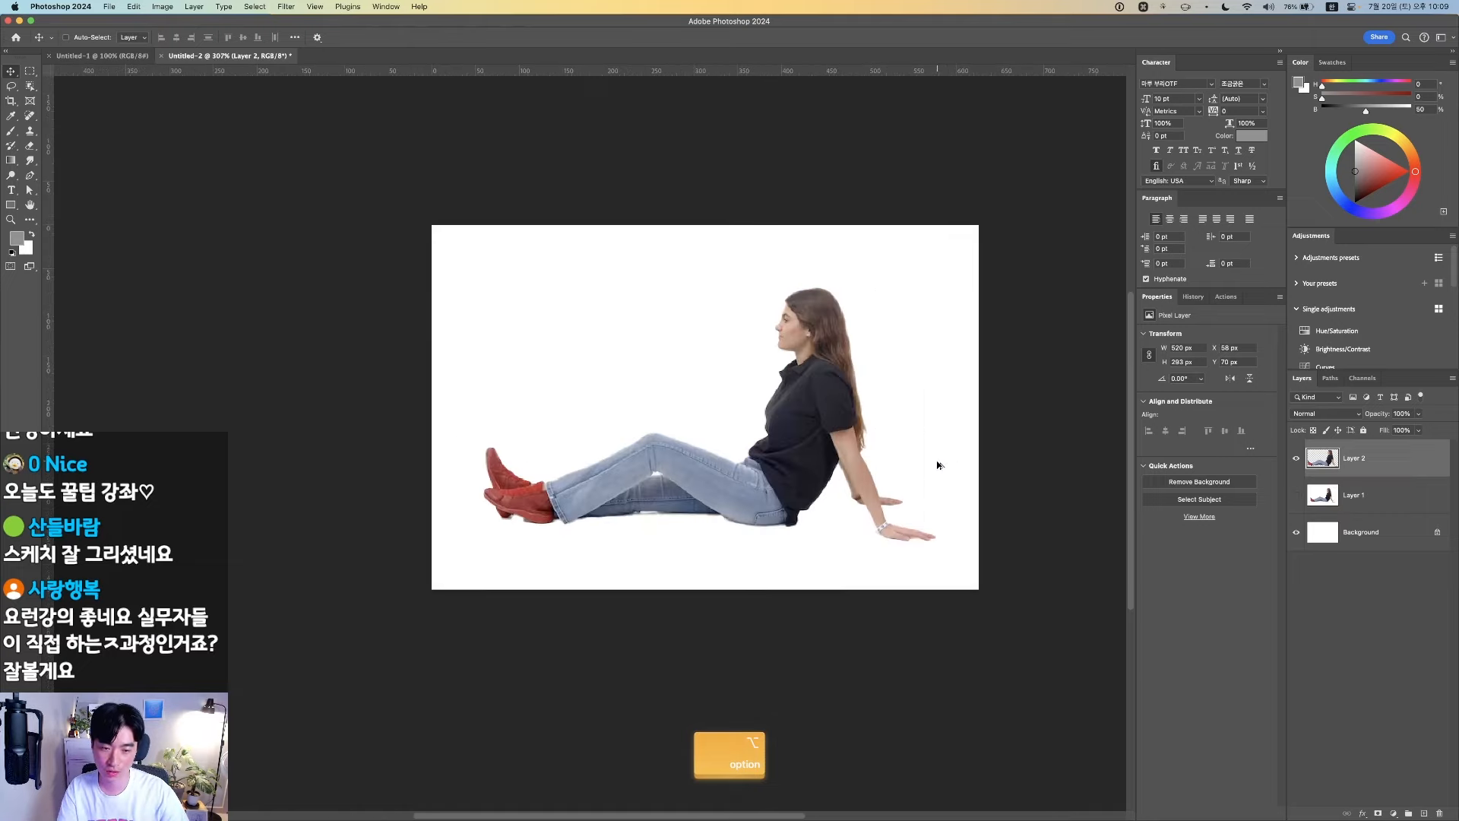
key(alt+shift+super+n)
key(b)
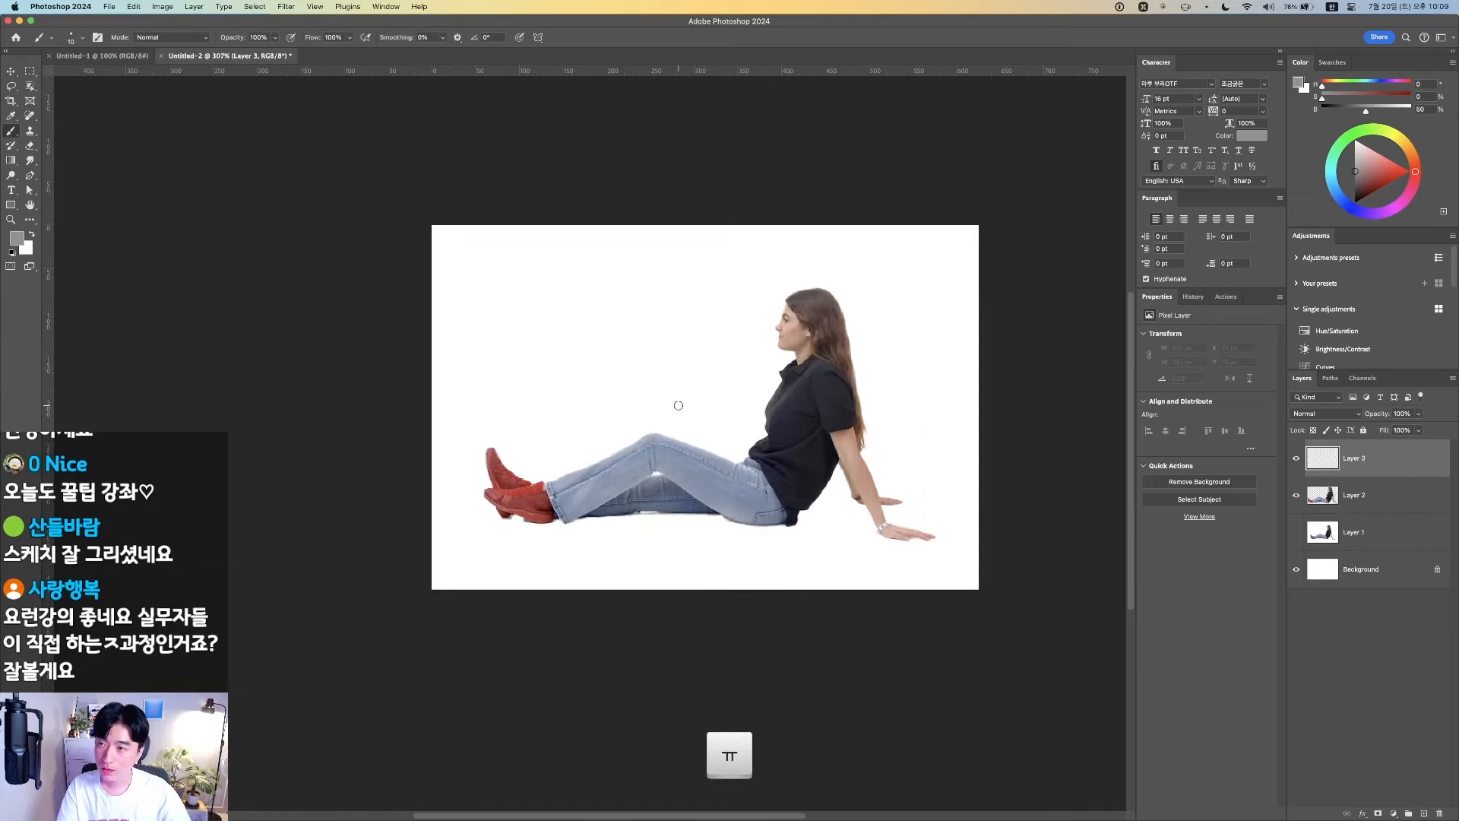
key(d)
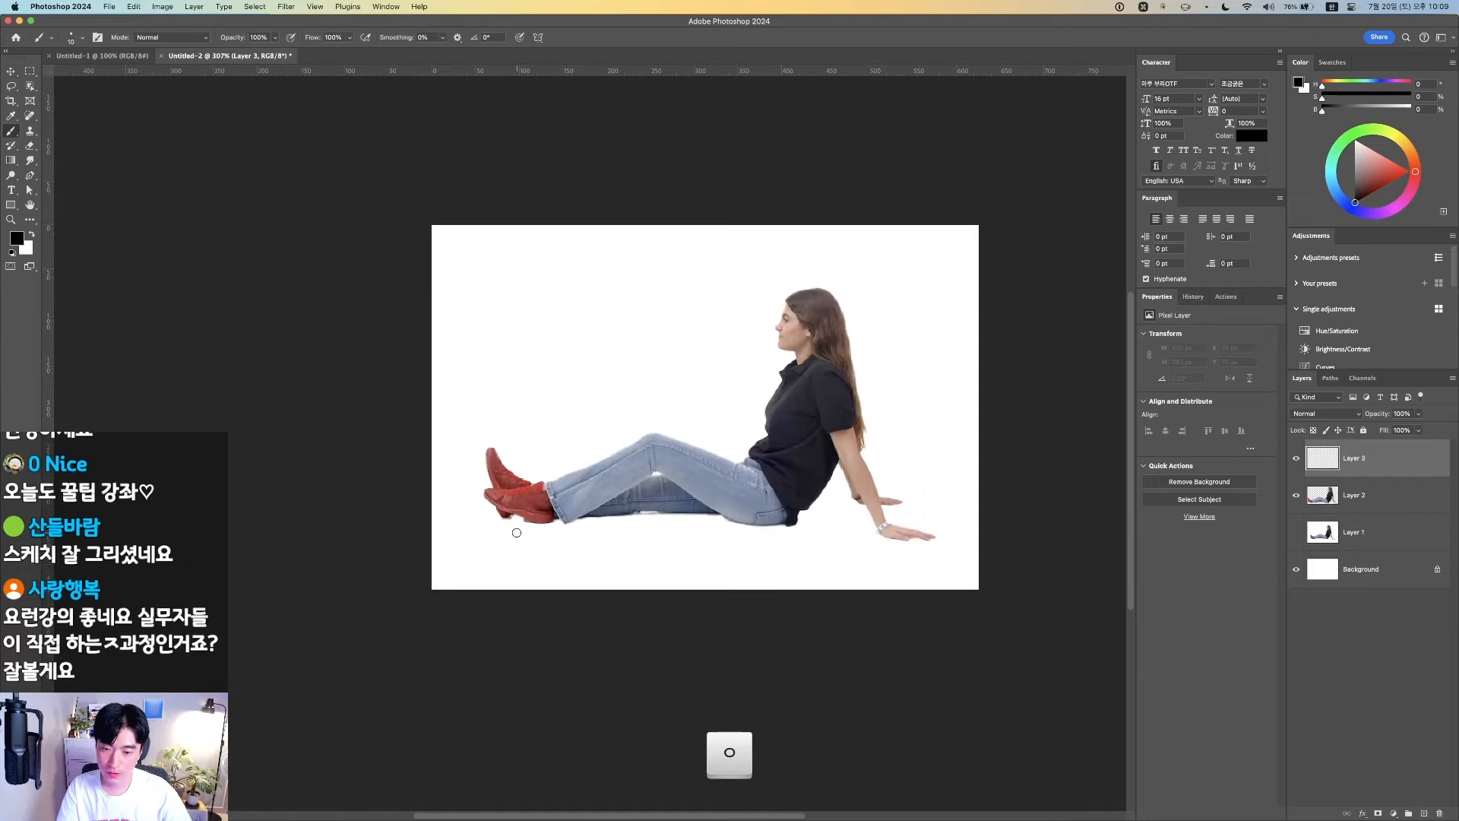
mouse_move(517, 533)
mouse_down()
mouse_move(660, 511)
mouse_move(762, 462)
mouse_move(937, 305)
mouse_move(934, 243)
mouse_move(988, 376)
mouse_move(922, 604)
mouse_move(708, 696)
mouse_move(504, 653)
mouse_move(432, 502)
mouse_move(581, 504)
mouse_up()
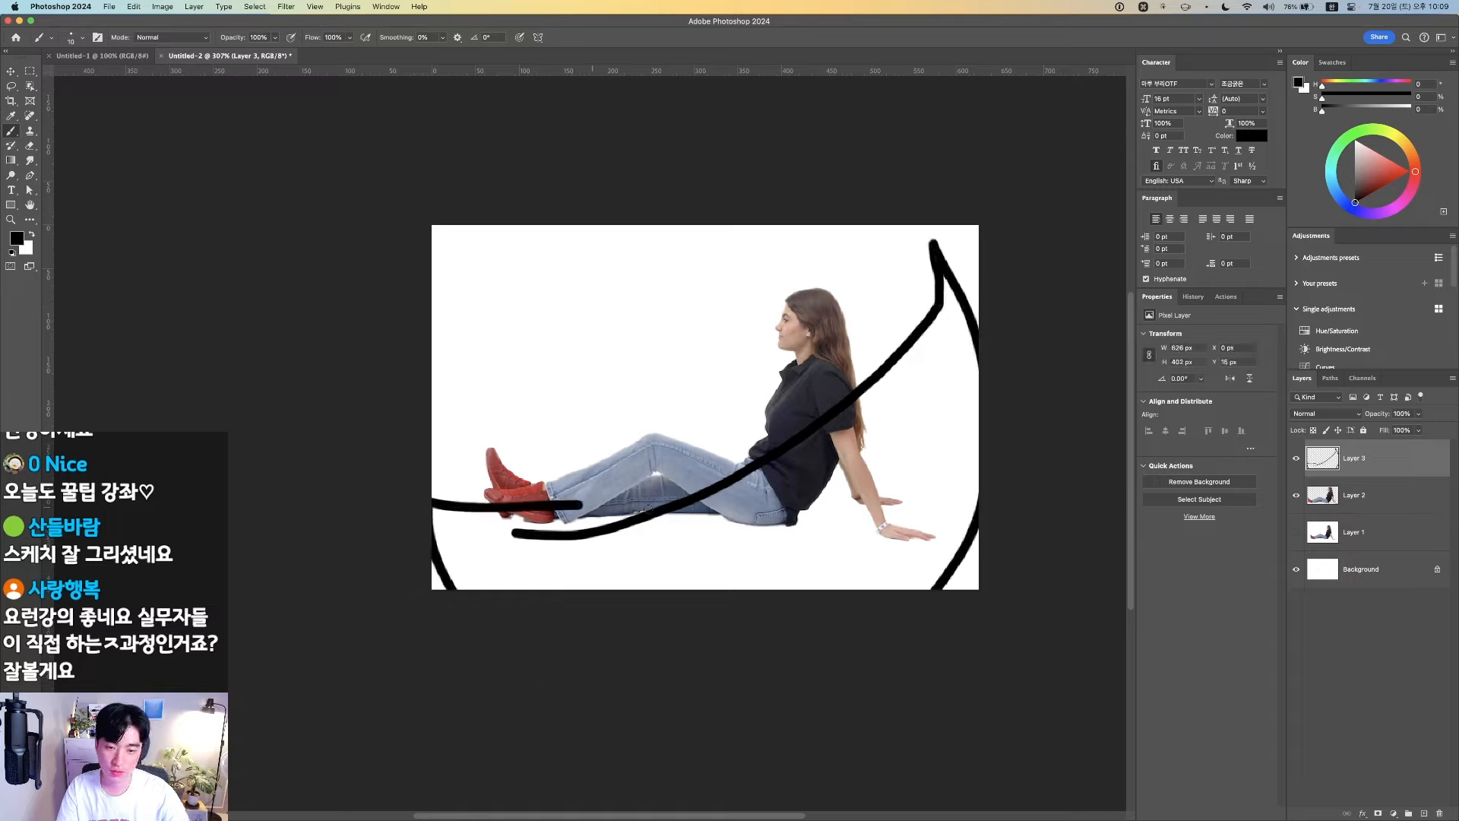
Rotate the cutout girl on Layer 2 about 13° counterclockwise and shift her slightly so she reclines along the moon's curve
click(1352, 495)
key(super+t)
drag(959, 282, 906, 242)
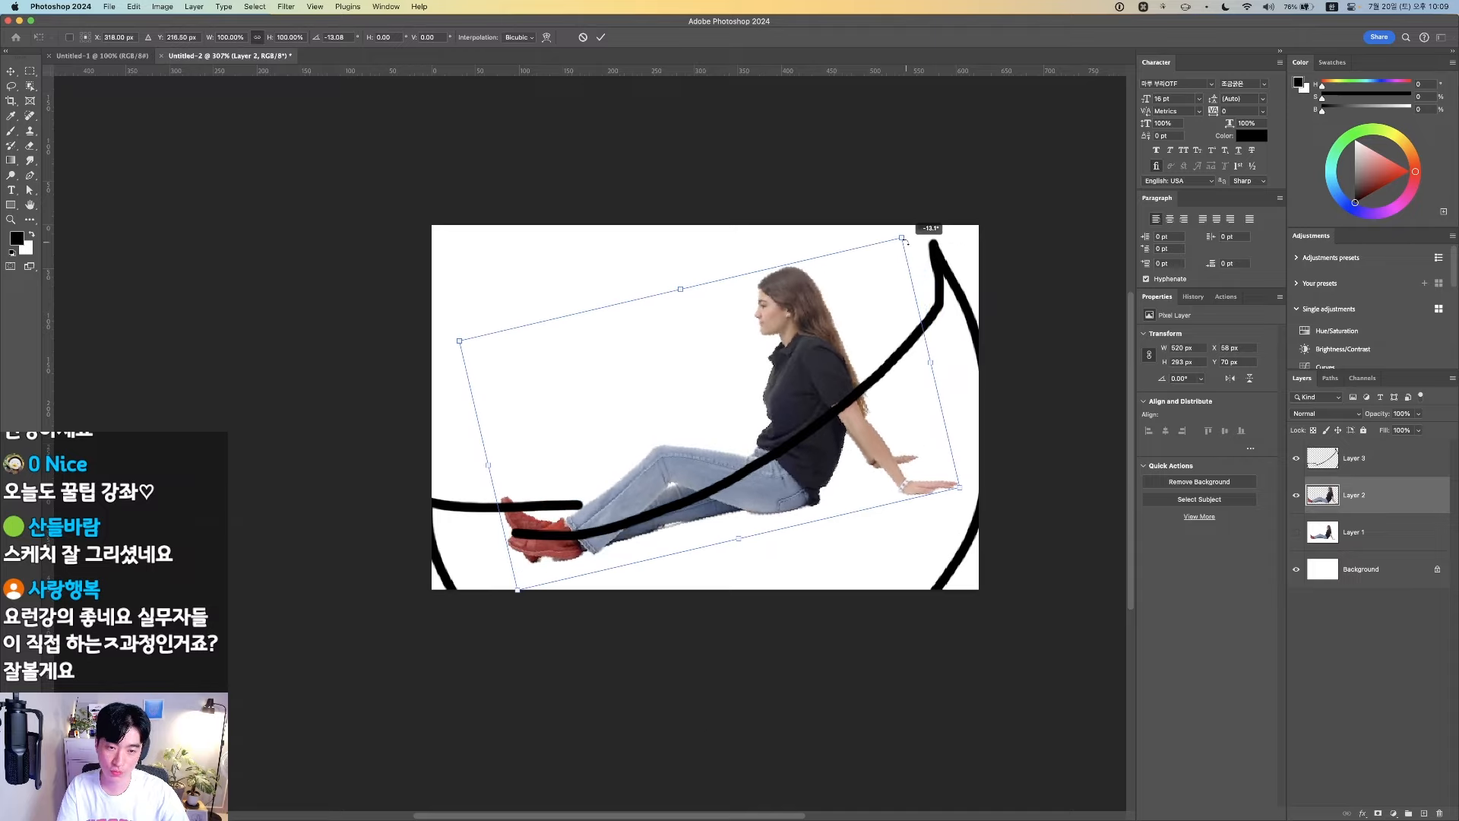
mouse_move(807, 399)
mouse_down()
mouse_move(814, 346)
mouse_move(831, 358)
mouse_move(801, 397)
mouse_up()
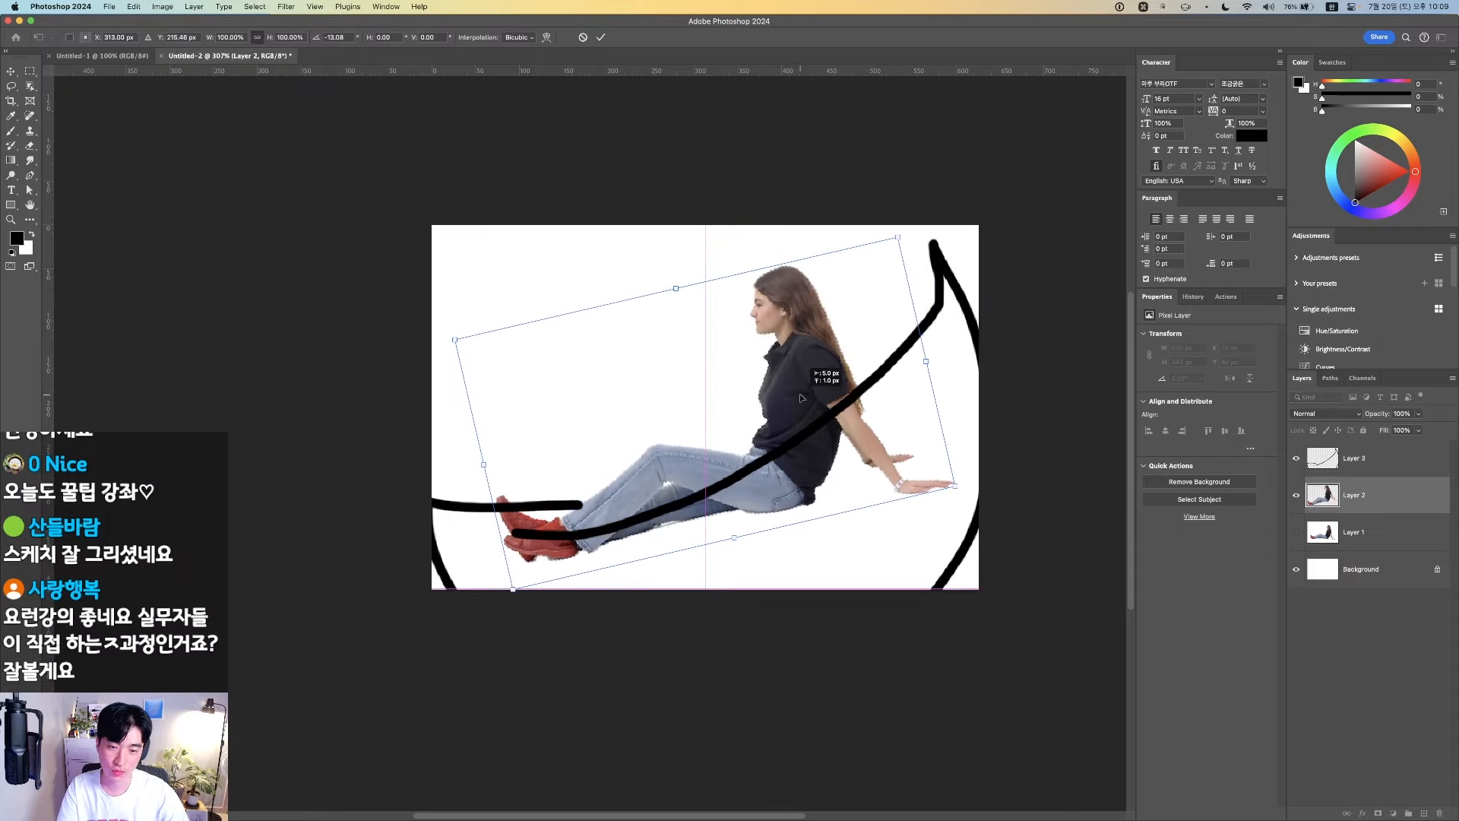
key(Escape)
Spotlight and mark the figure's lower legs with an on-screen annotation, and clear the mark
key(F1)
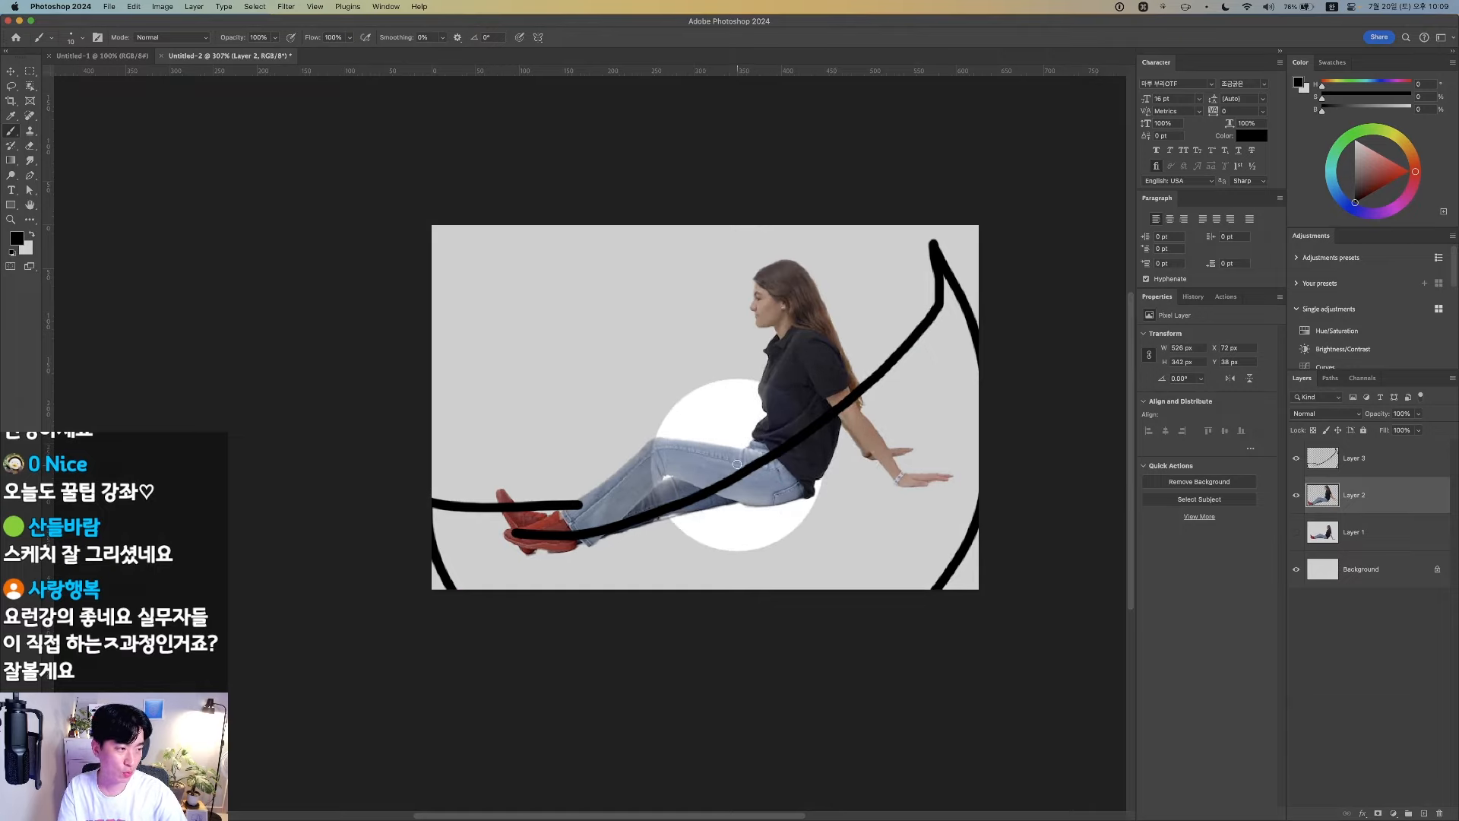
mouse_move(544, 468)
mouse_down()
mouse_move(674, 533)
mouse_move(563, 504)
mouse_up()
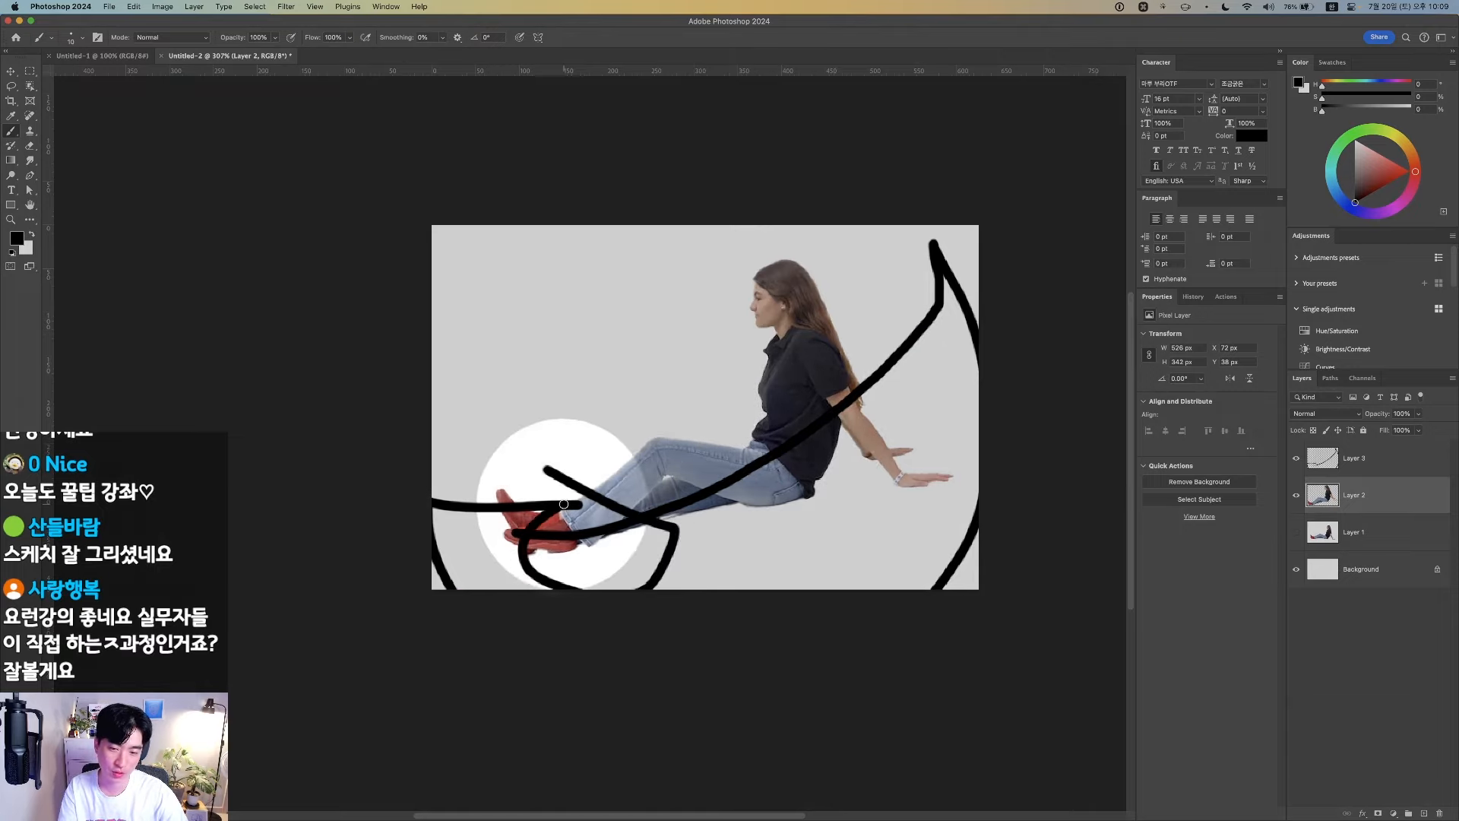
key(F1)
key(ctrl+z)
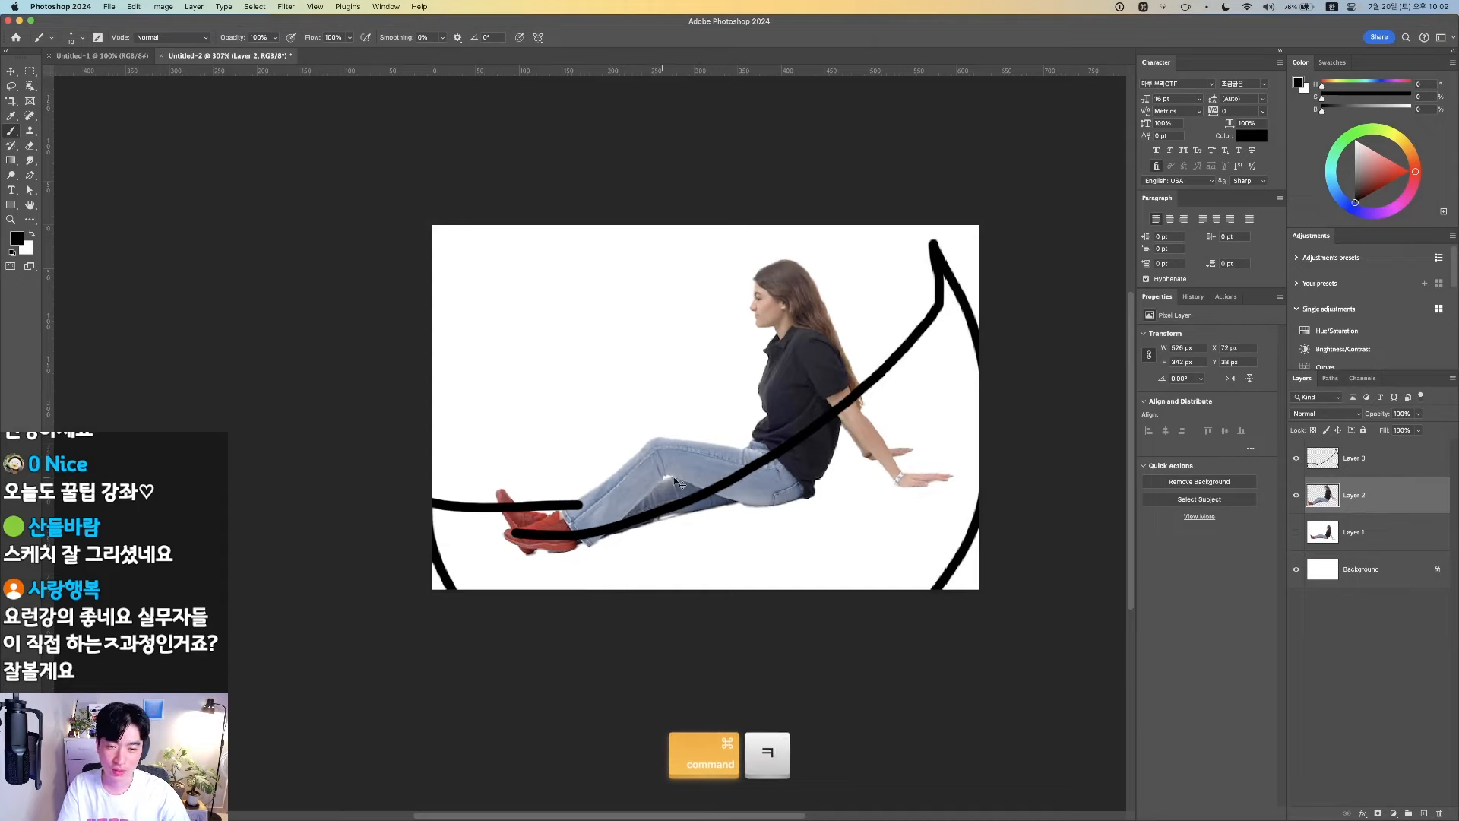
key(v)
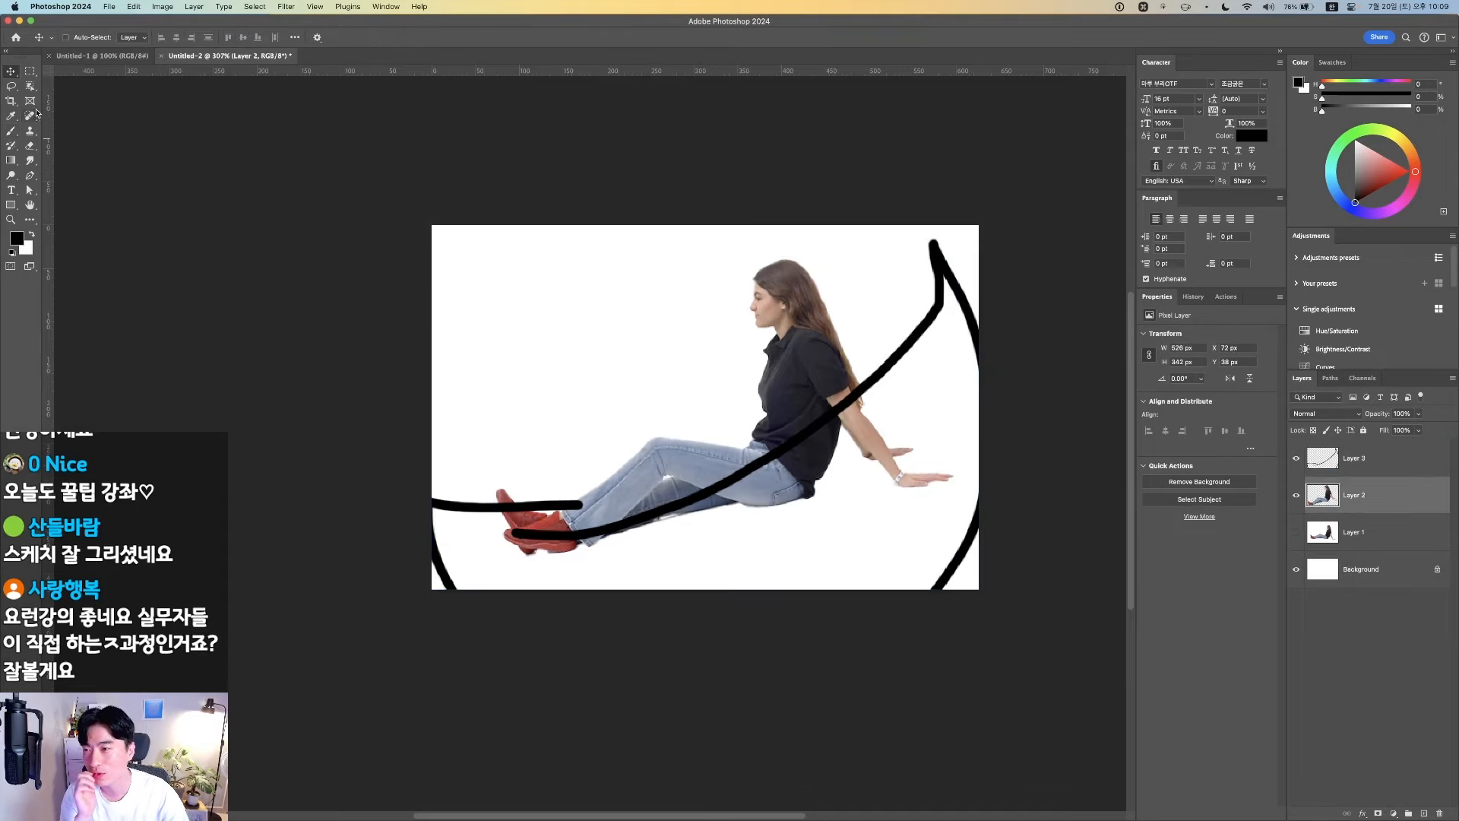
click(11, 116)
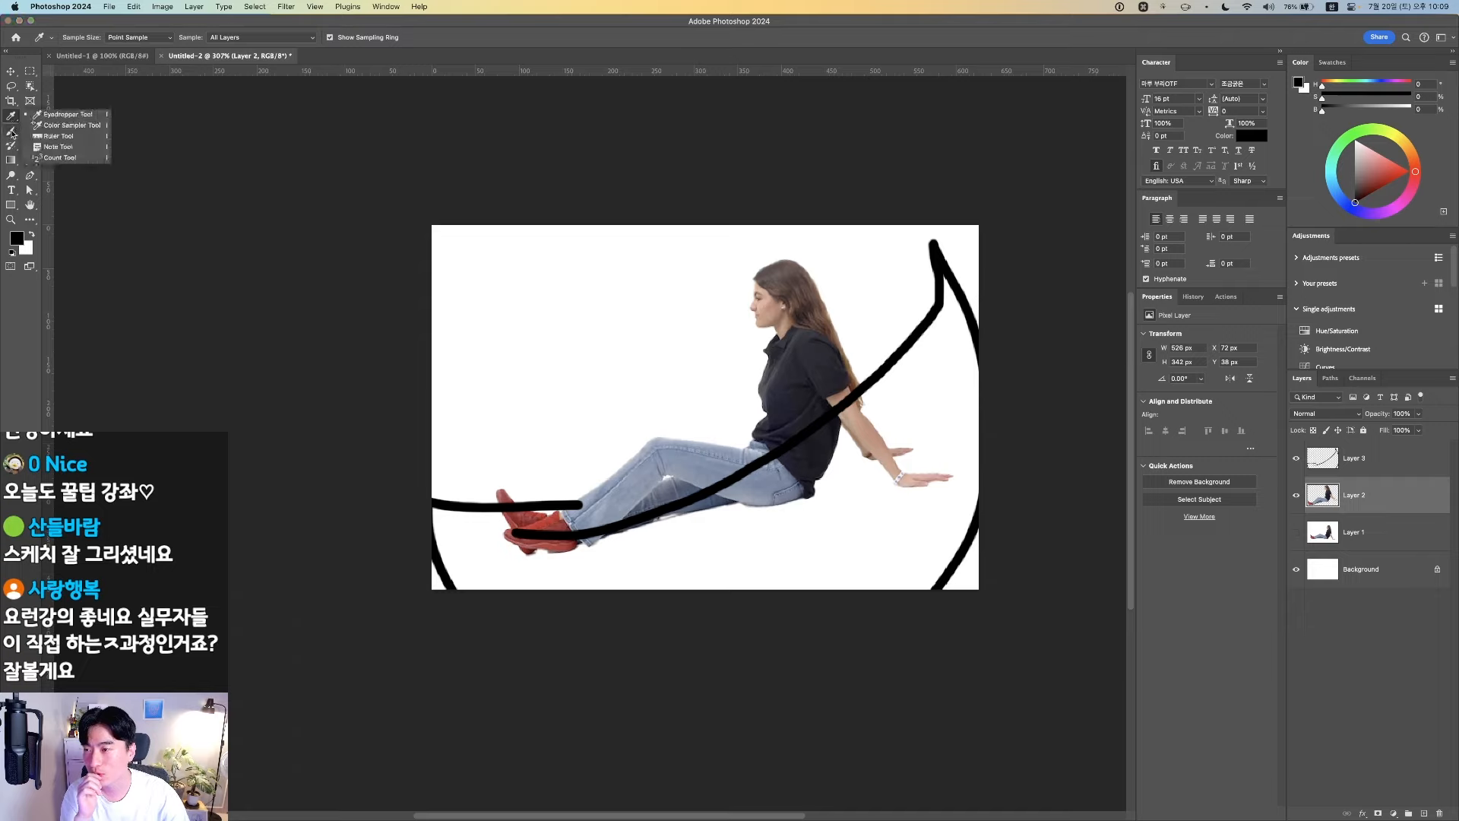
click(11, 131)
click(12, 145)
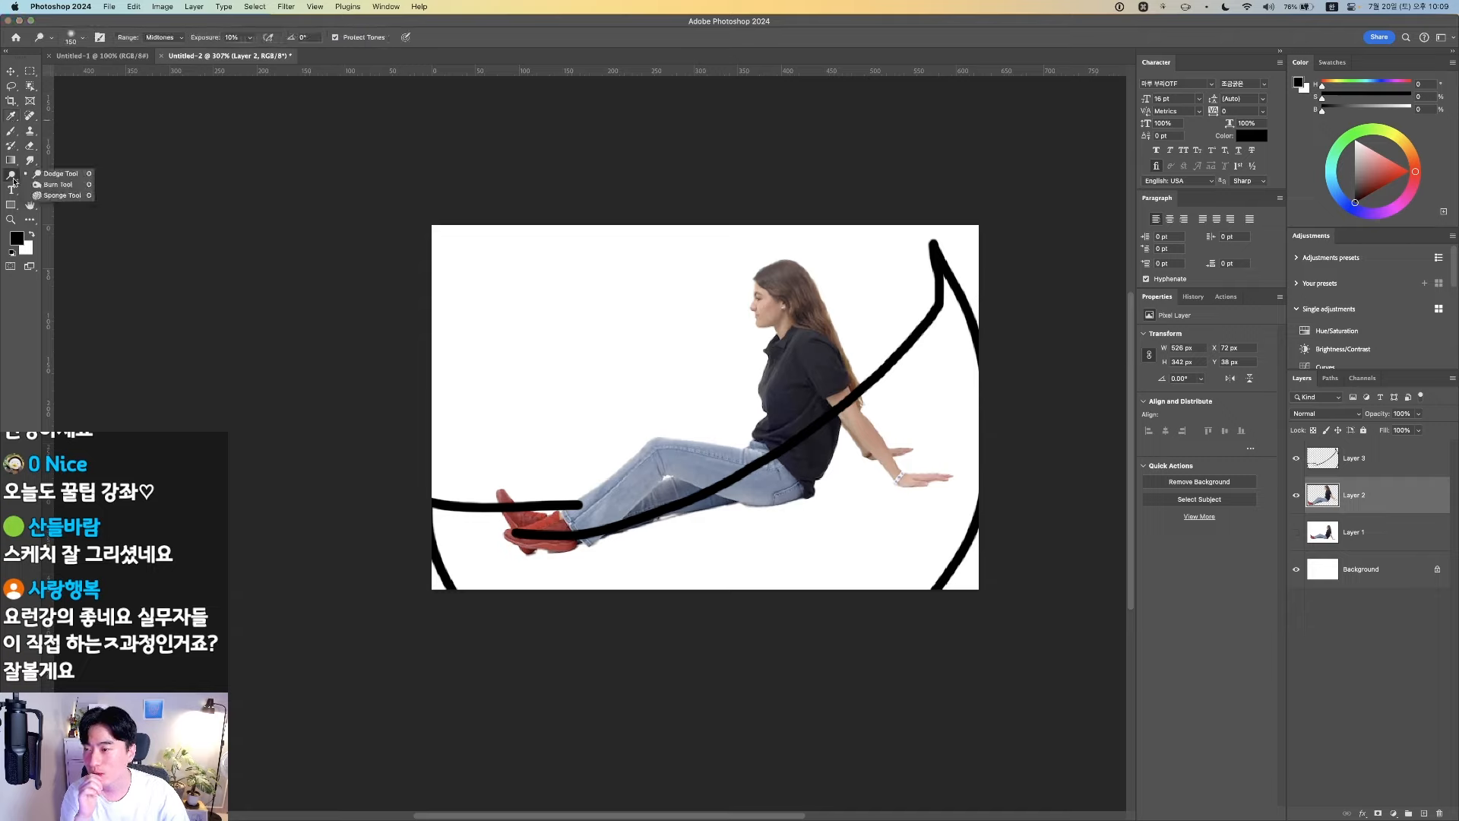
click(13, 191)
click(30, 176)
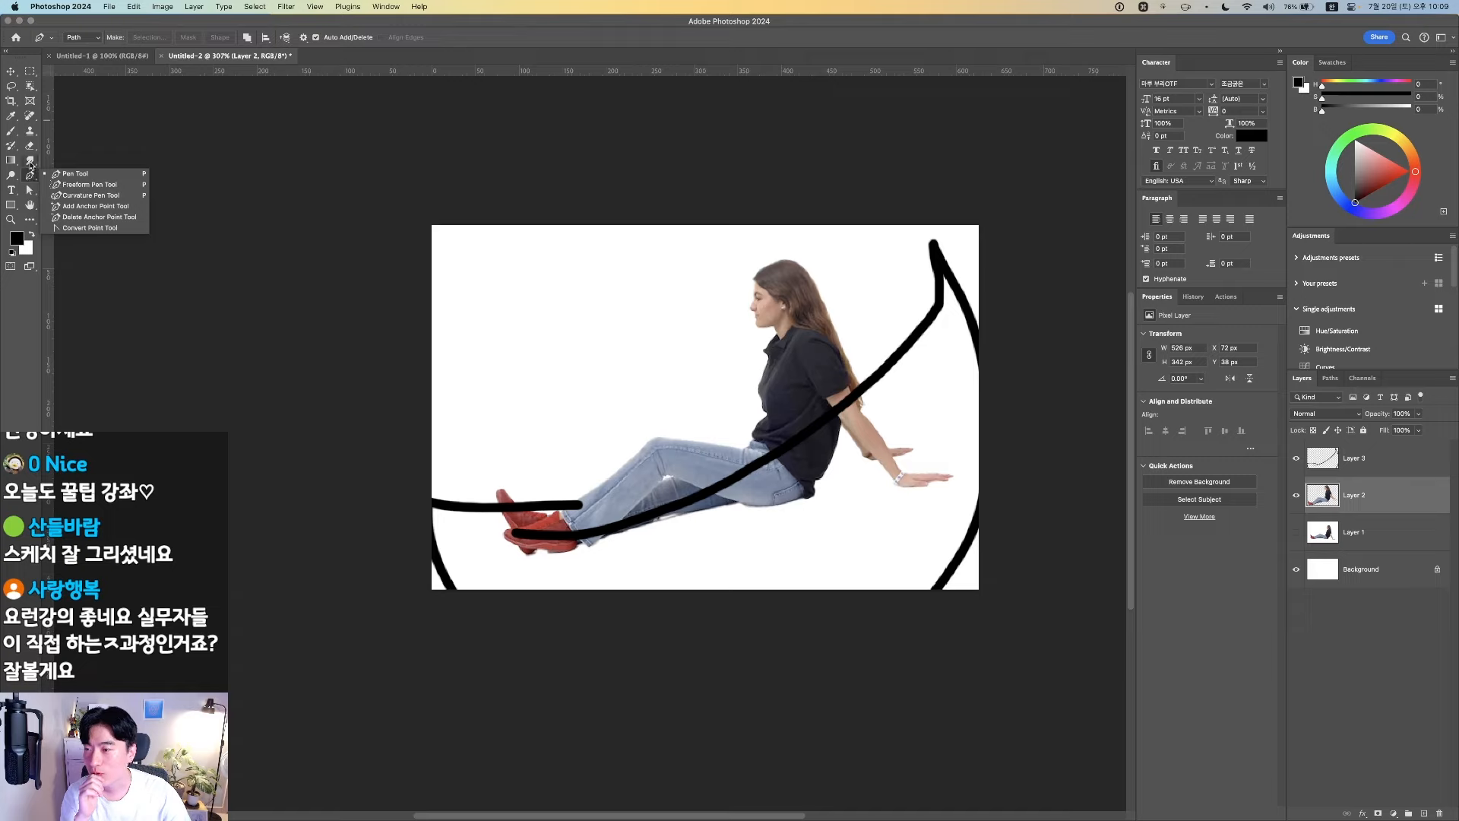
click(31, 161)
click(30, 146)
click(30, 131)
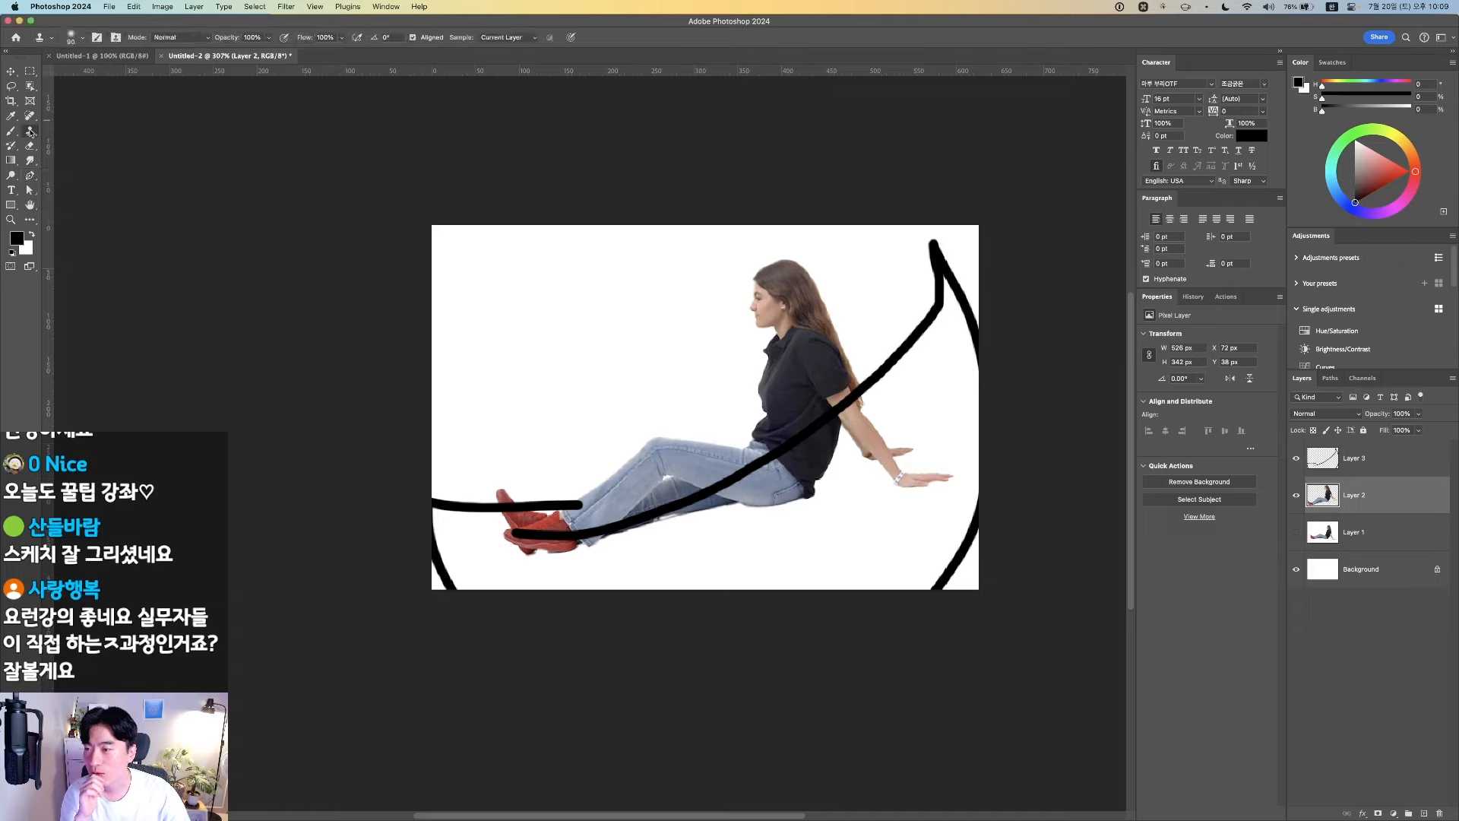
click(30, 176)
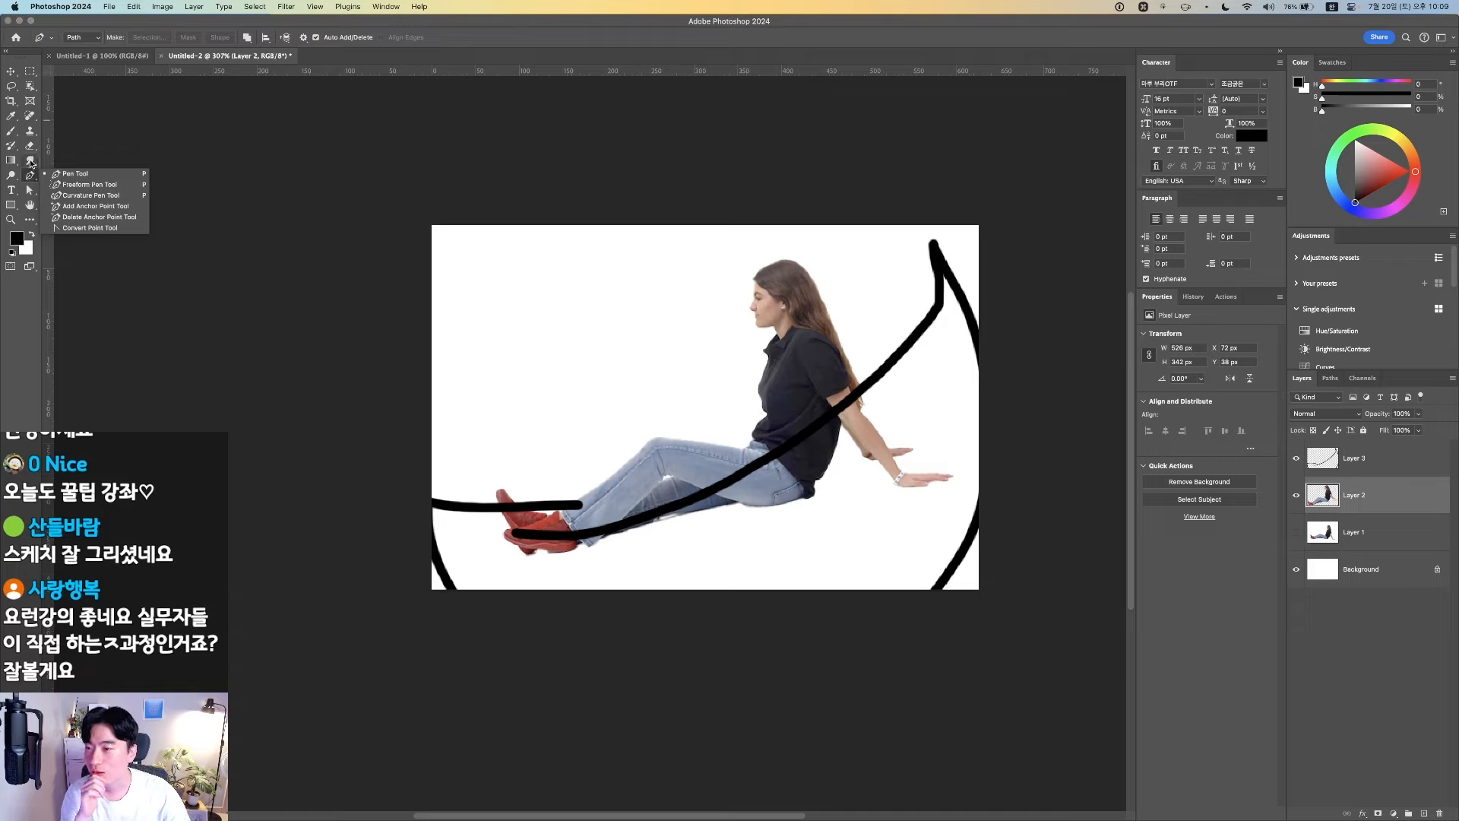
click(31, 162)
click(31, 104)
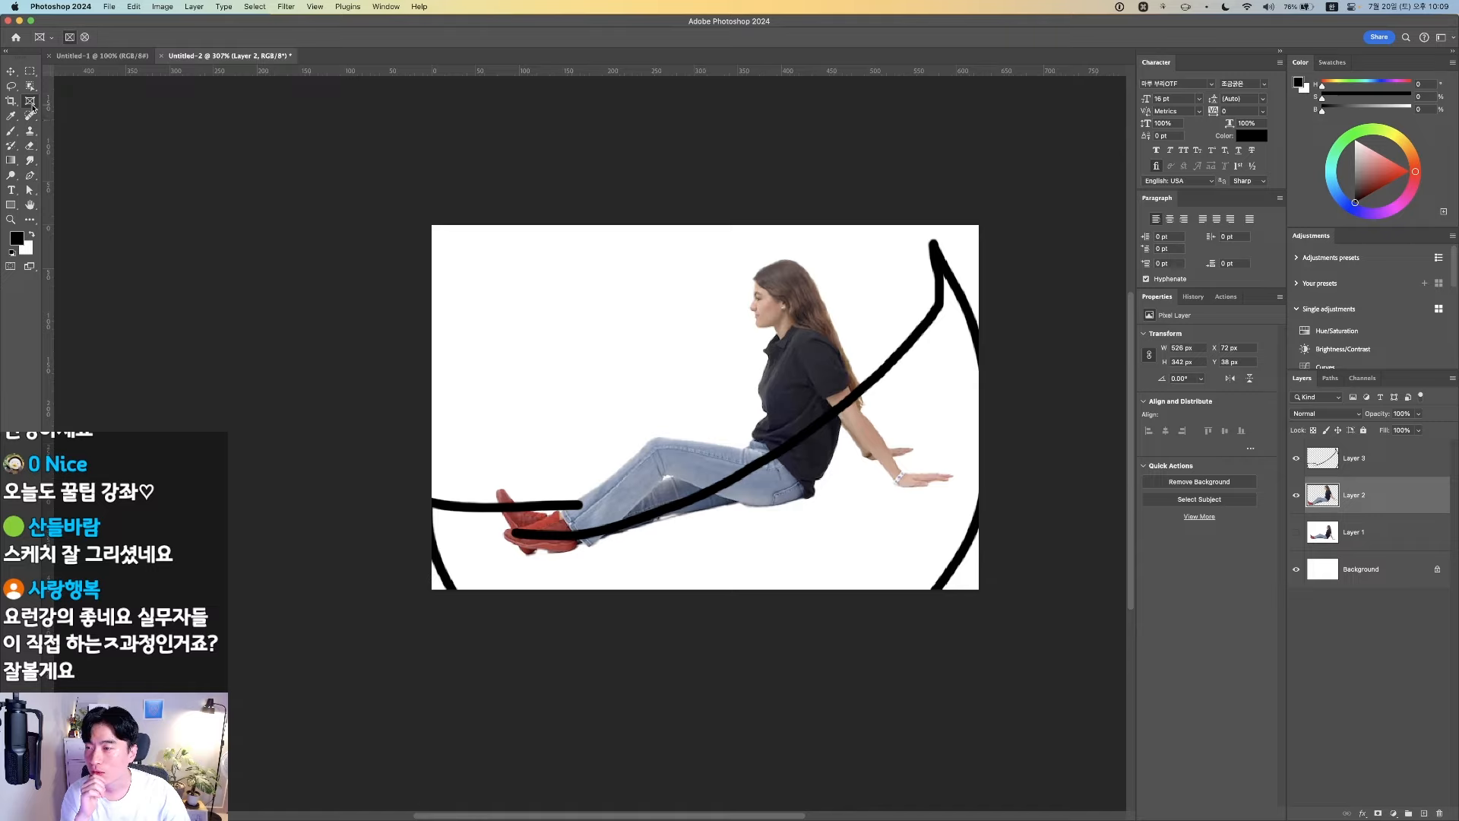
click(10, 116)
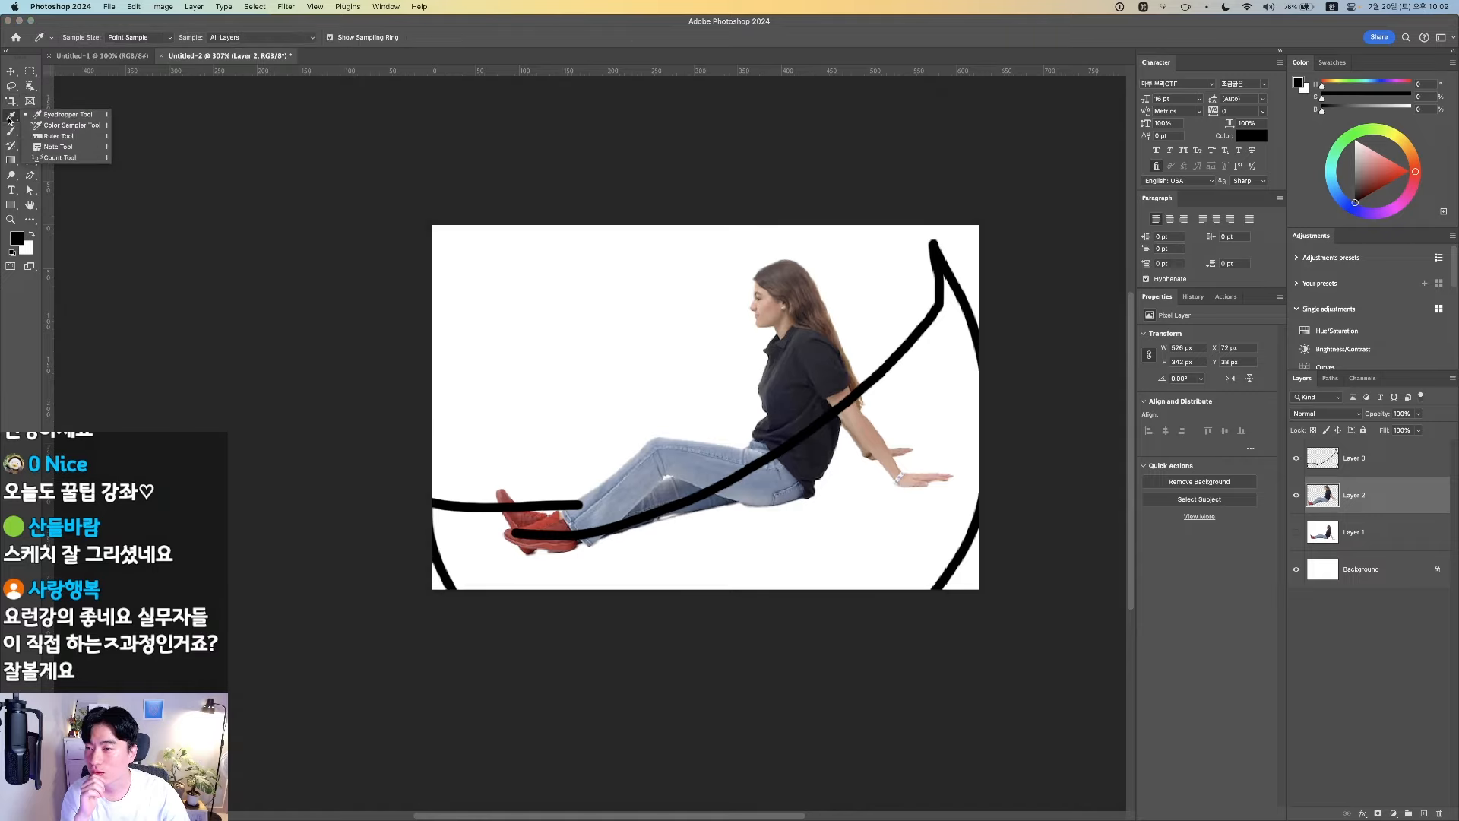
click(28, 116)
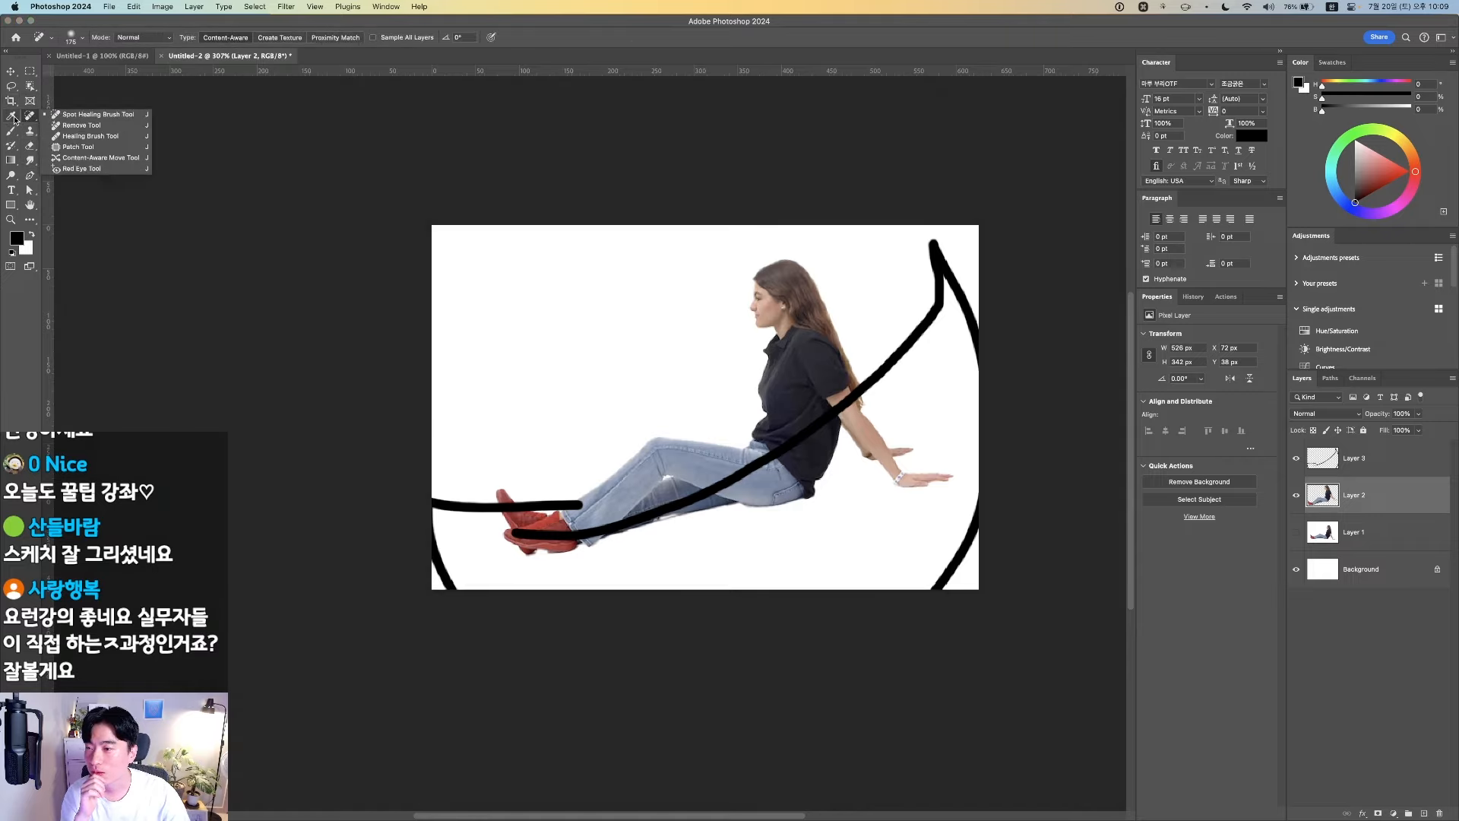
click(13, 117)
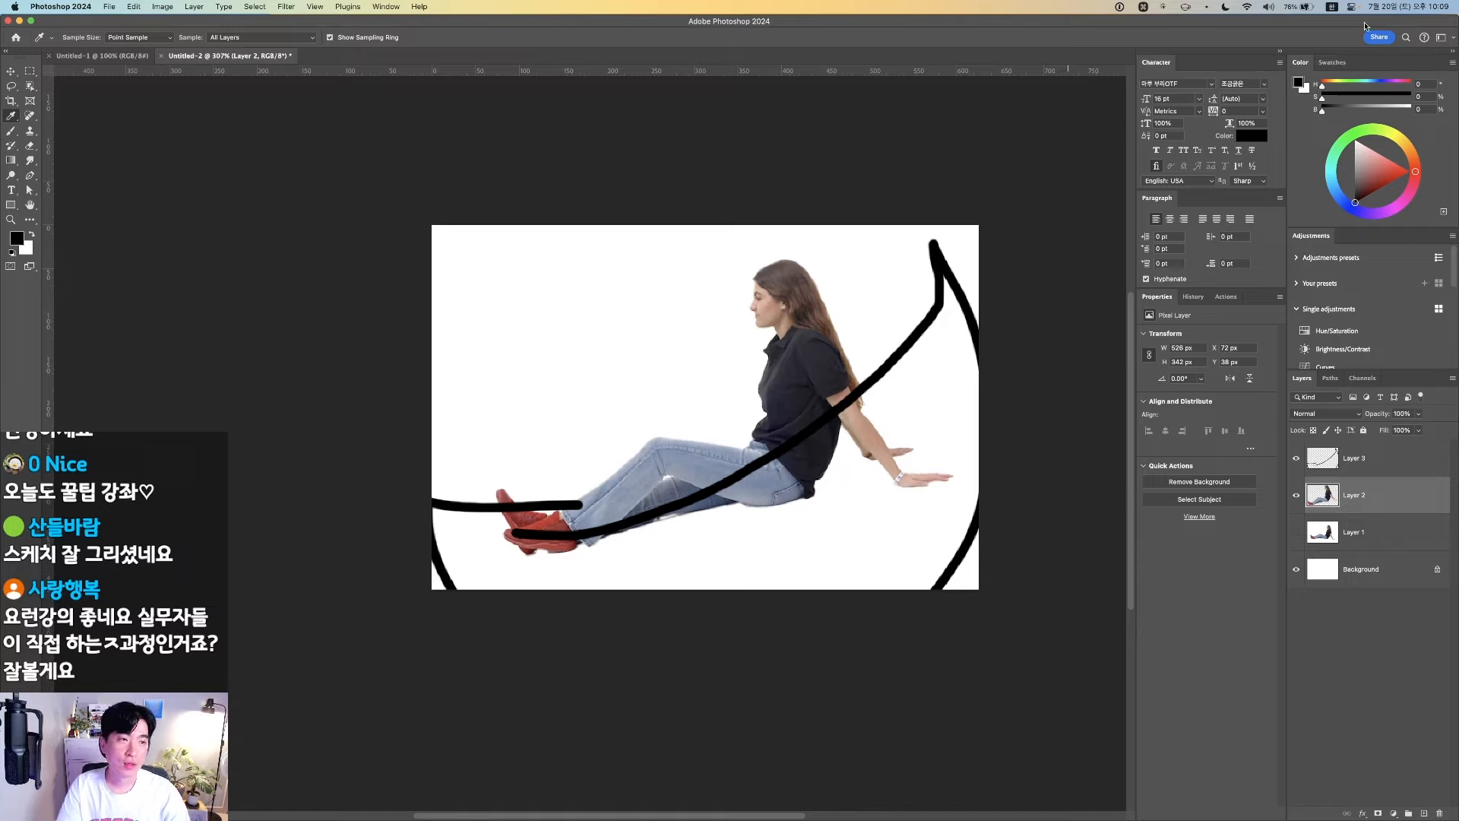
Search the commands for "puppet" and start Puppet Warp on the girl's cutout on Layer 2
click(1406, 37)
text(pl)
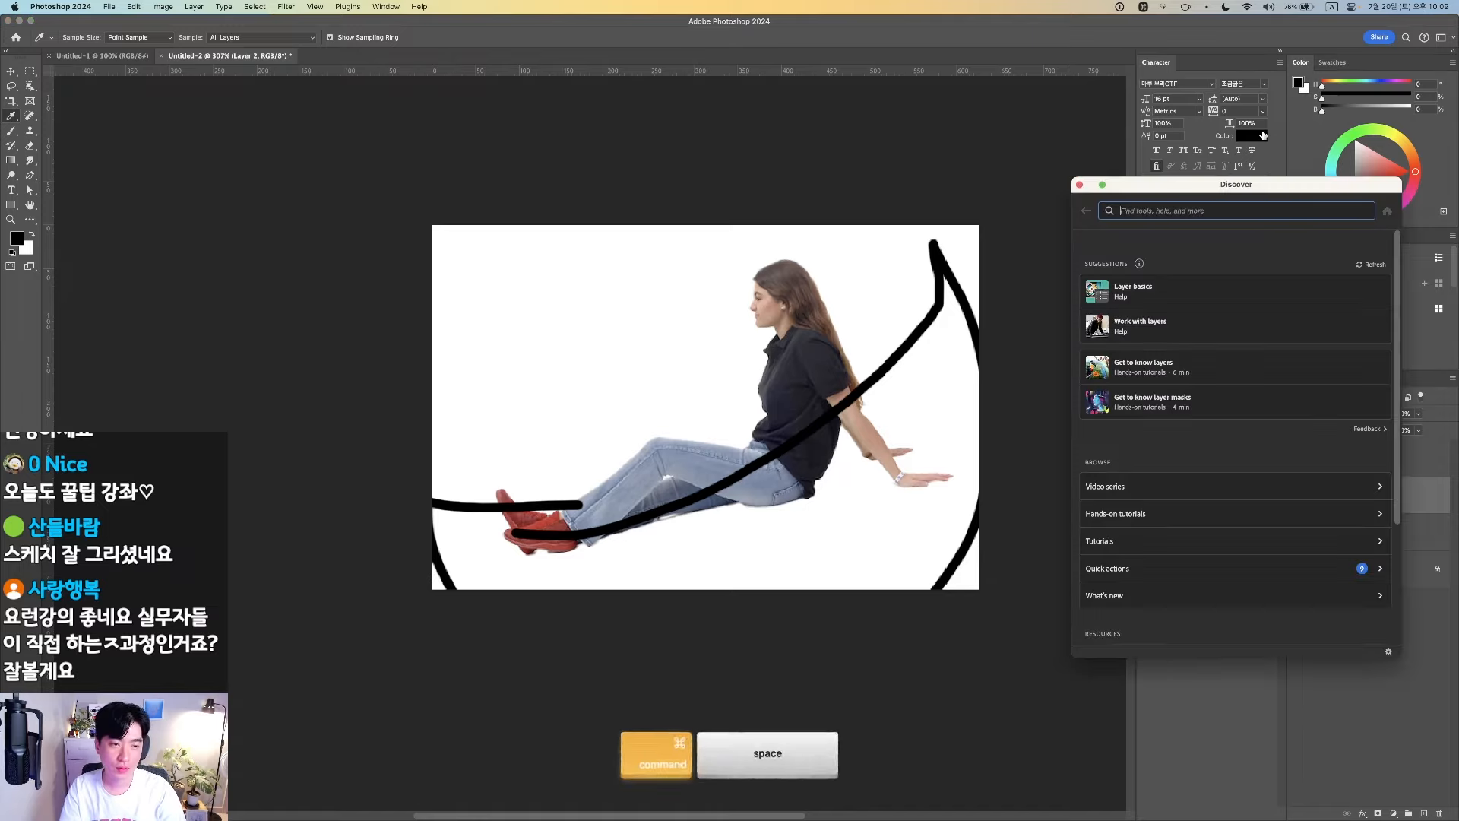
key(BackSpace)
text(uppet)
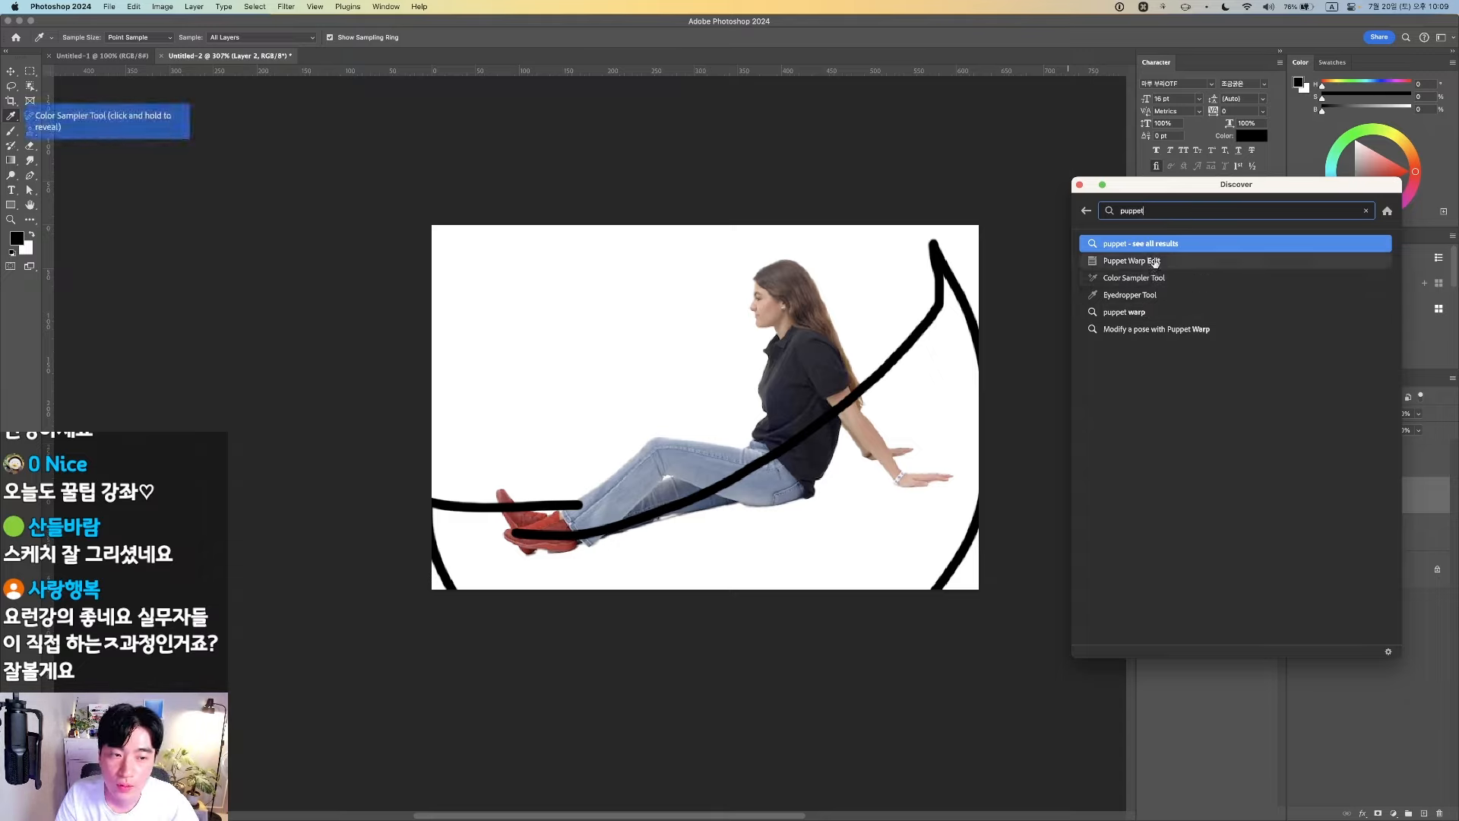
click(1155, 263)
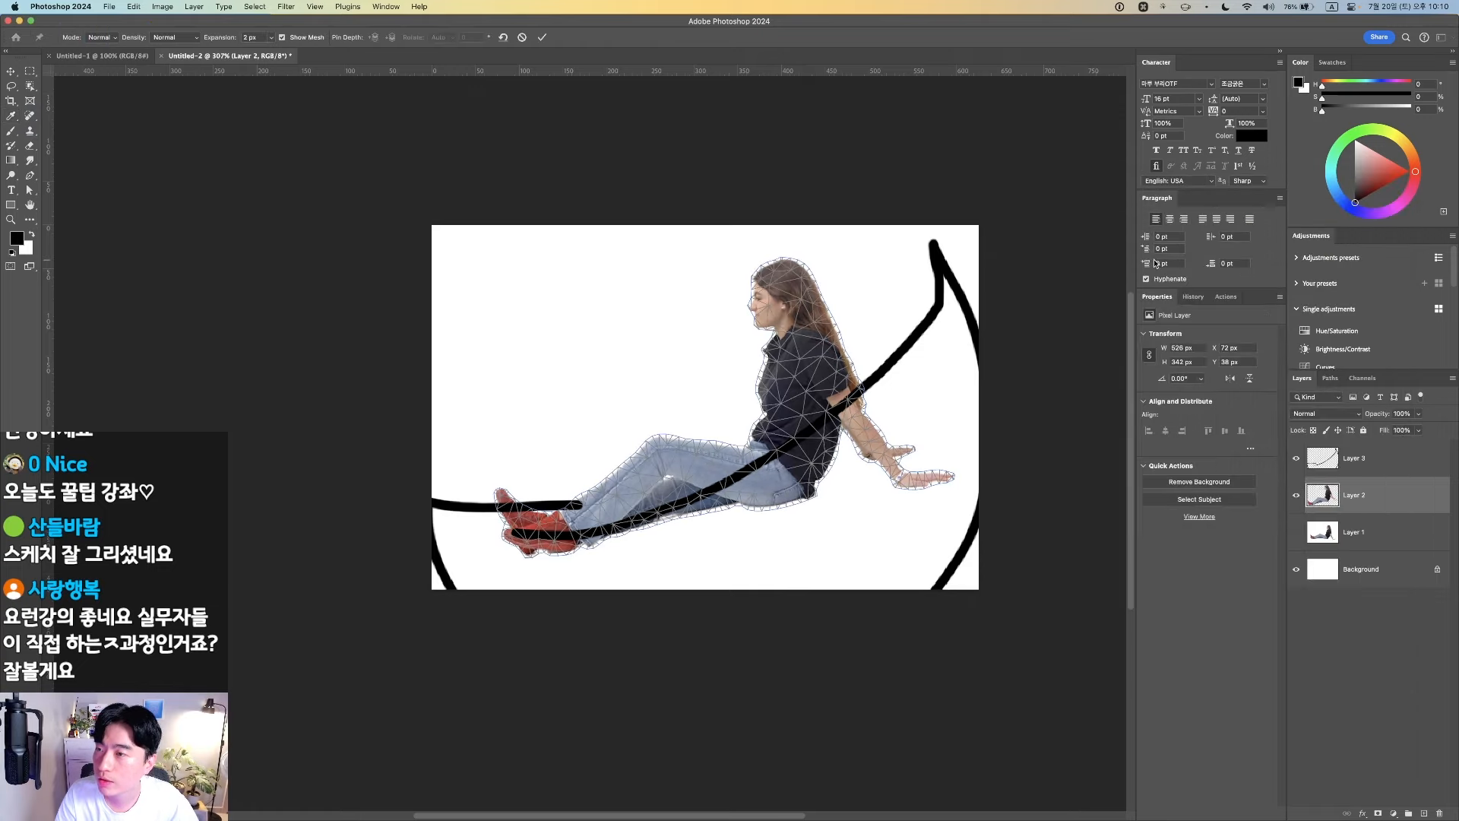
click(150, 9)
key(Escape)
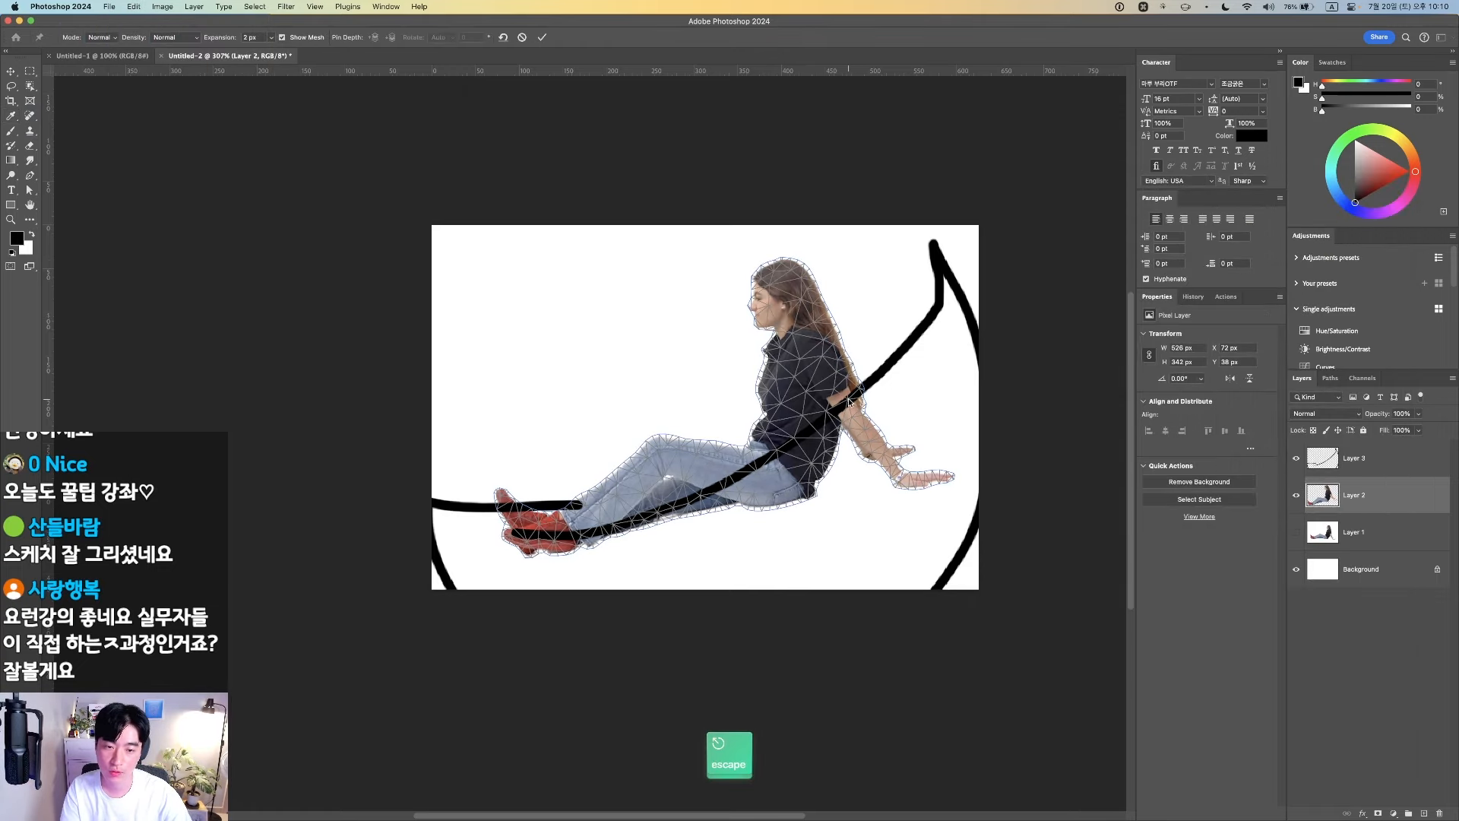
Try to bend the girl's arms in toward her hips with Puppet Warp pins on the whole figure, and cancel the warp
click(848, 400)
key(super)
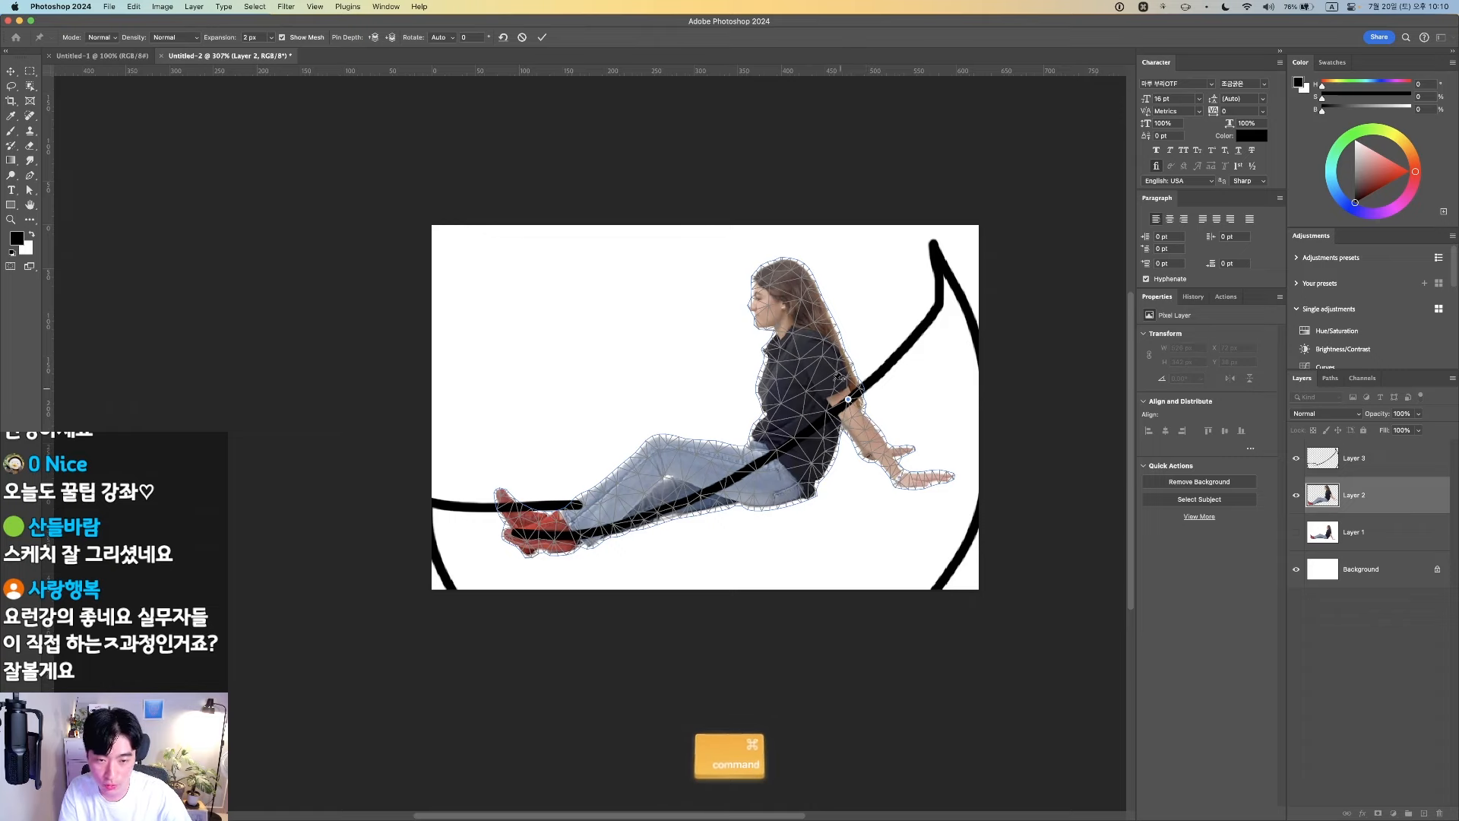
key(super+z)
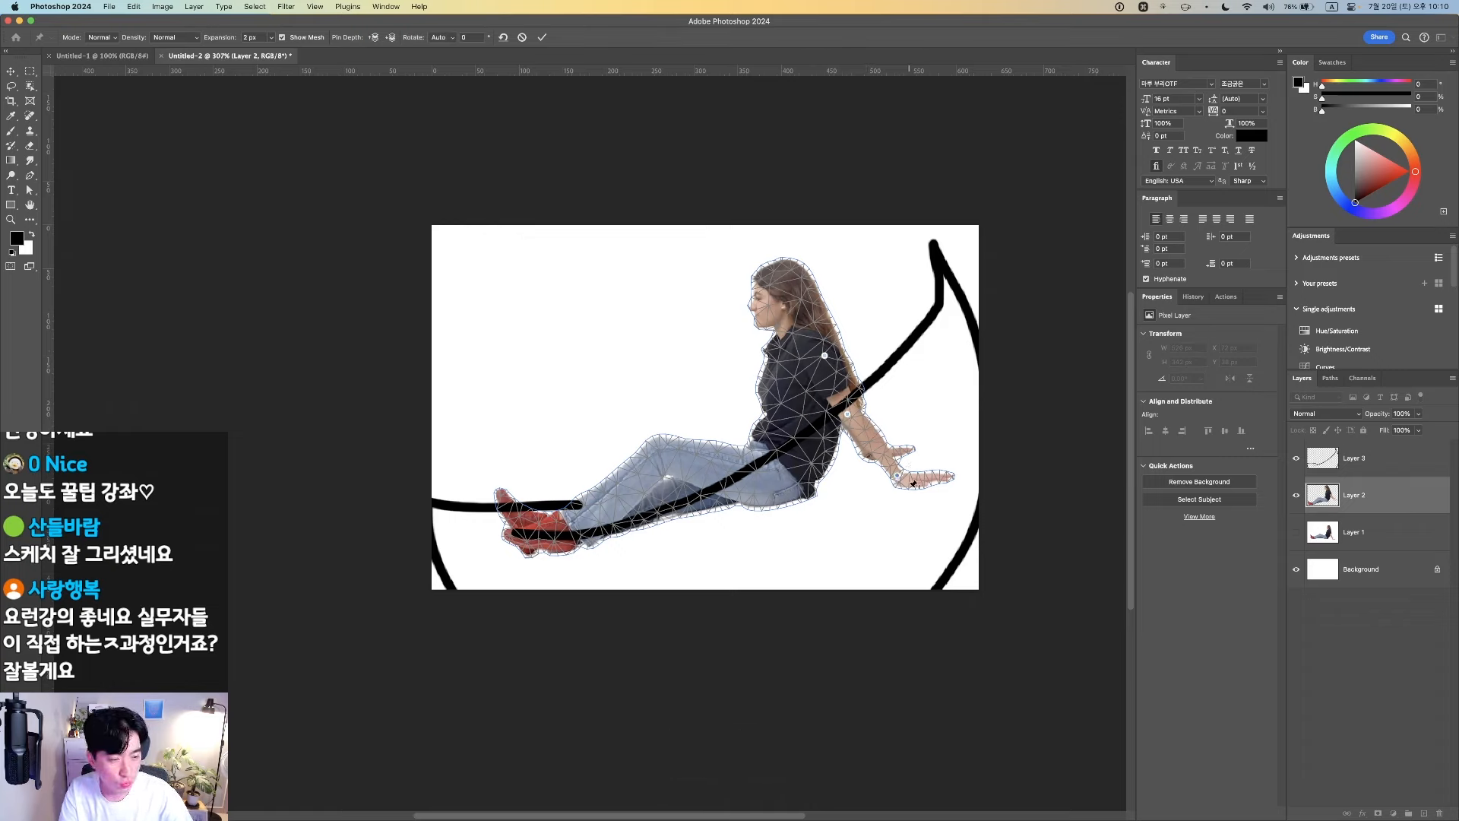
drag(897, 479, 870, 456)
key(super+z)
click(764, 459)
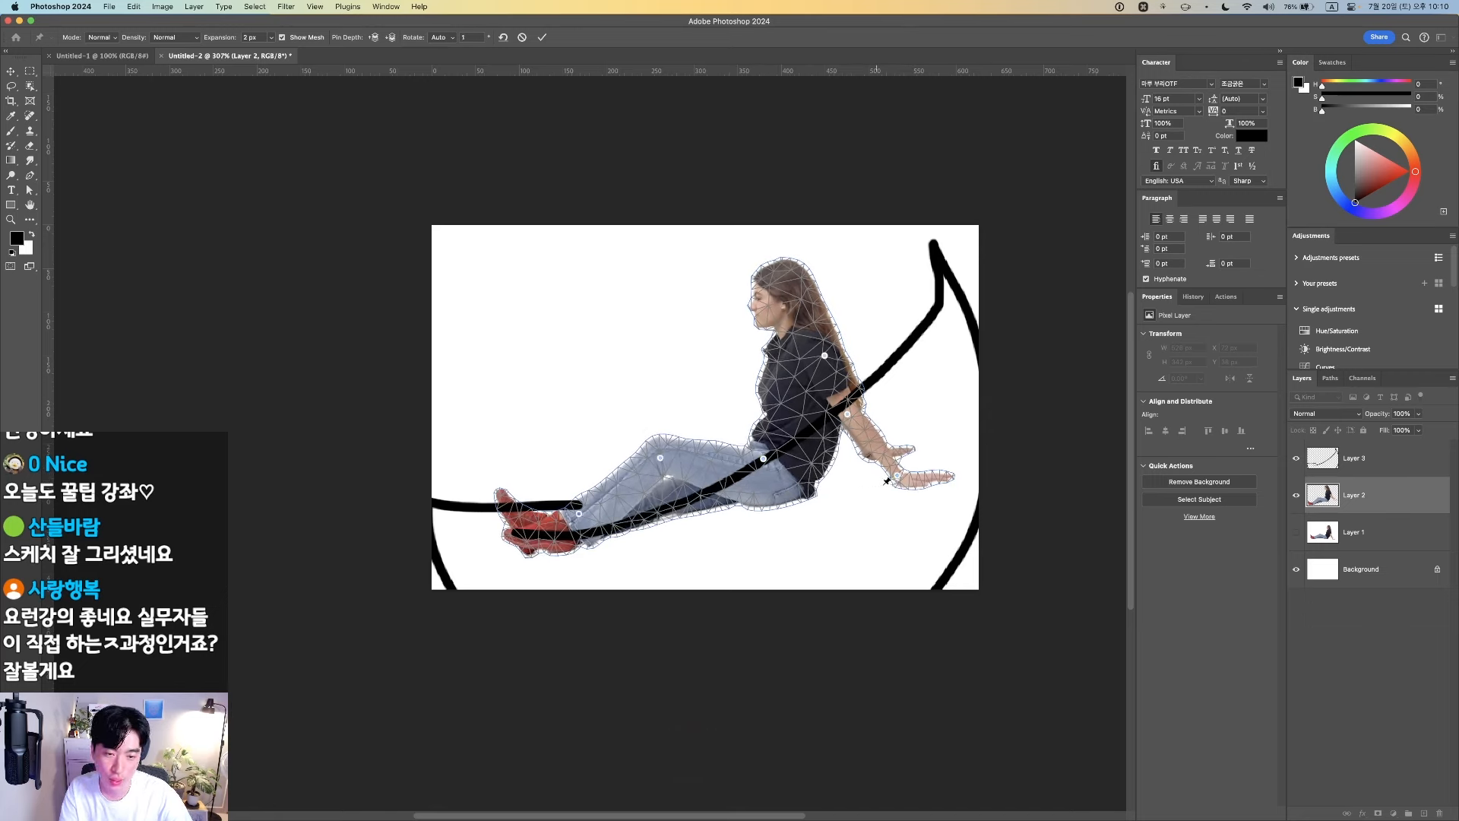
click(863, 485)
key(Escape)
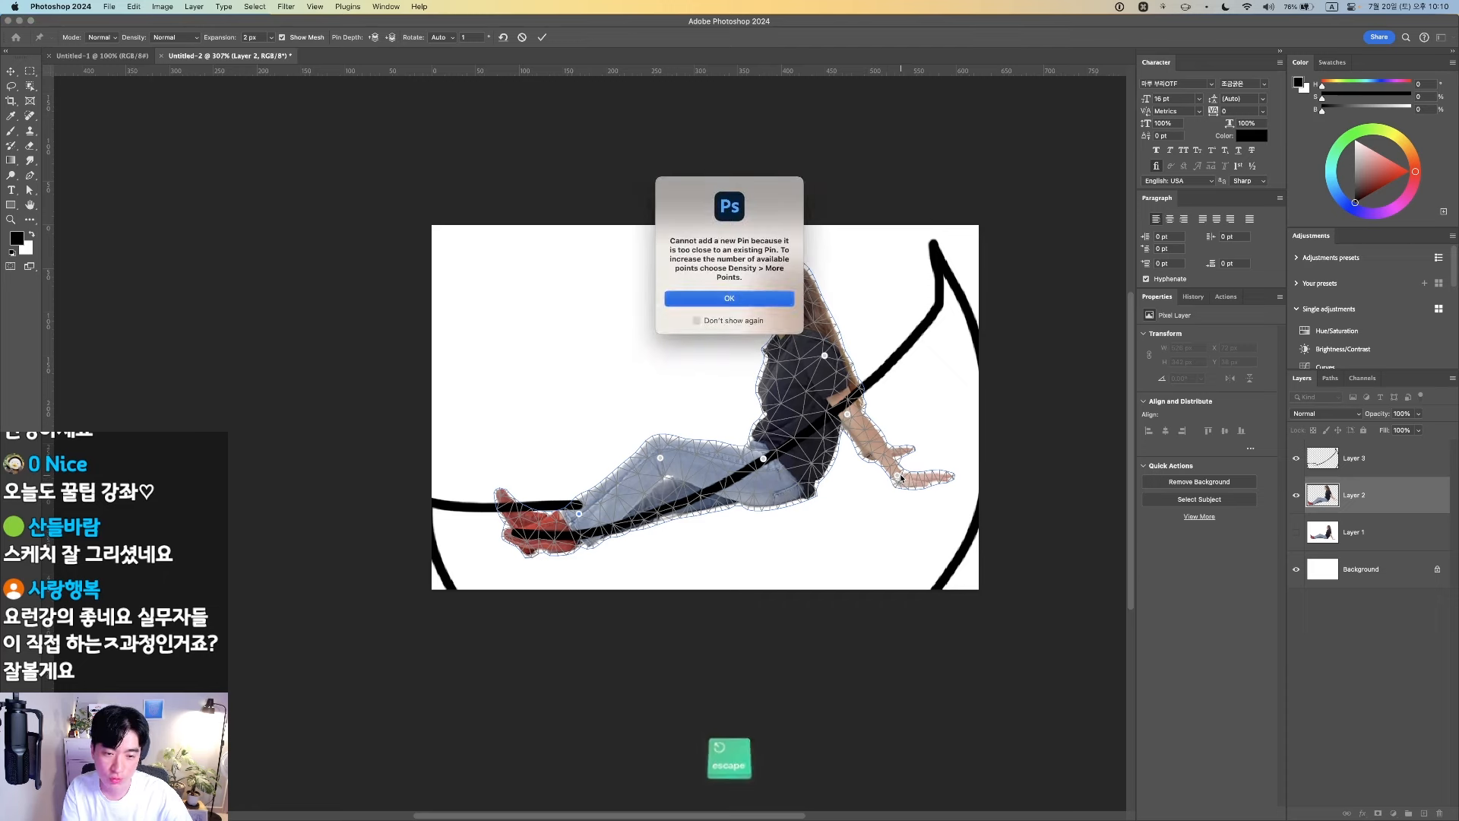
drag(898, 476, 795, 475)
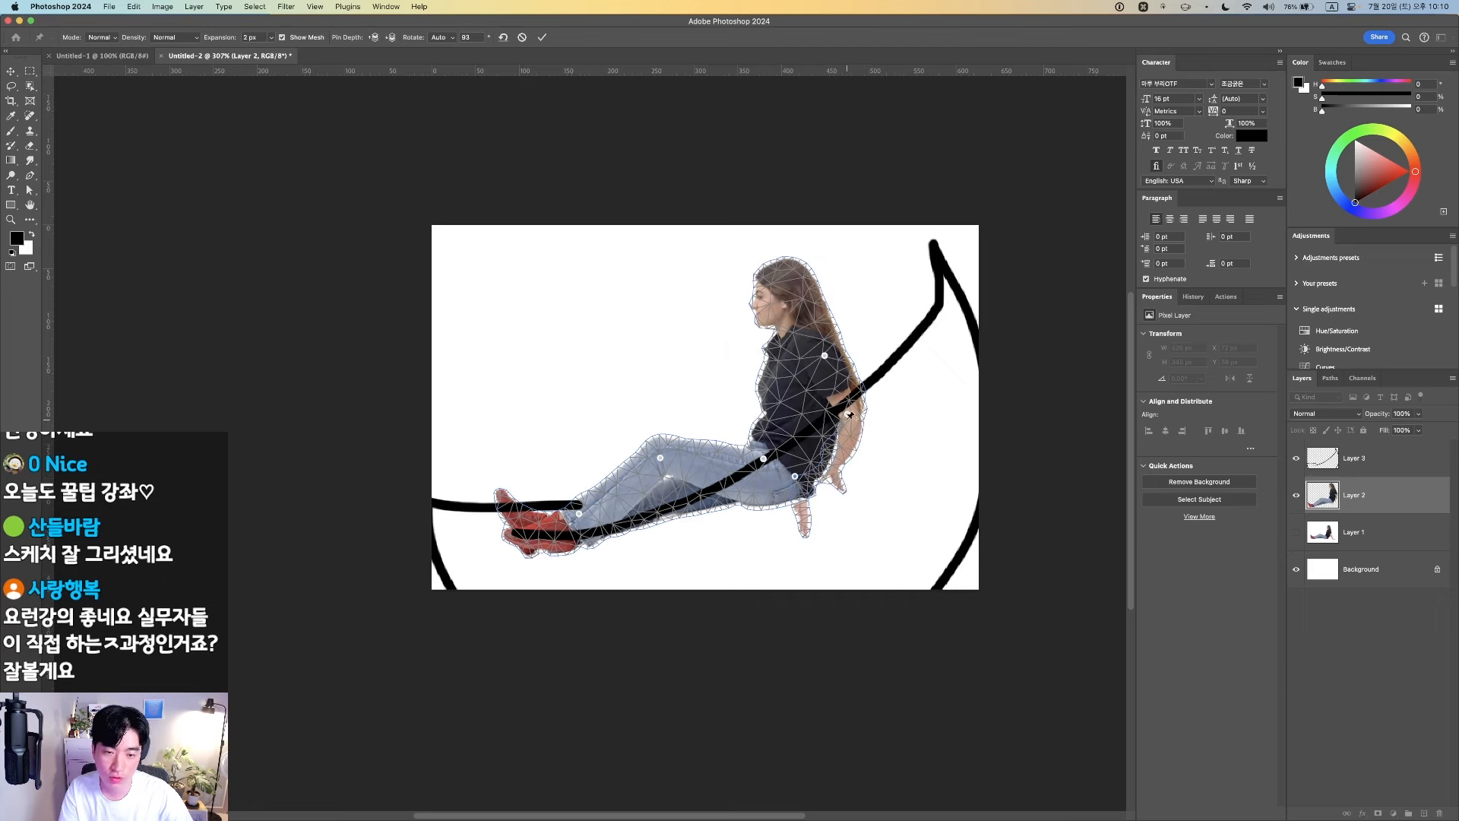
drag(850, 416, 836, 416)
key(super+z)
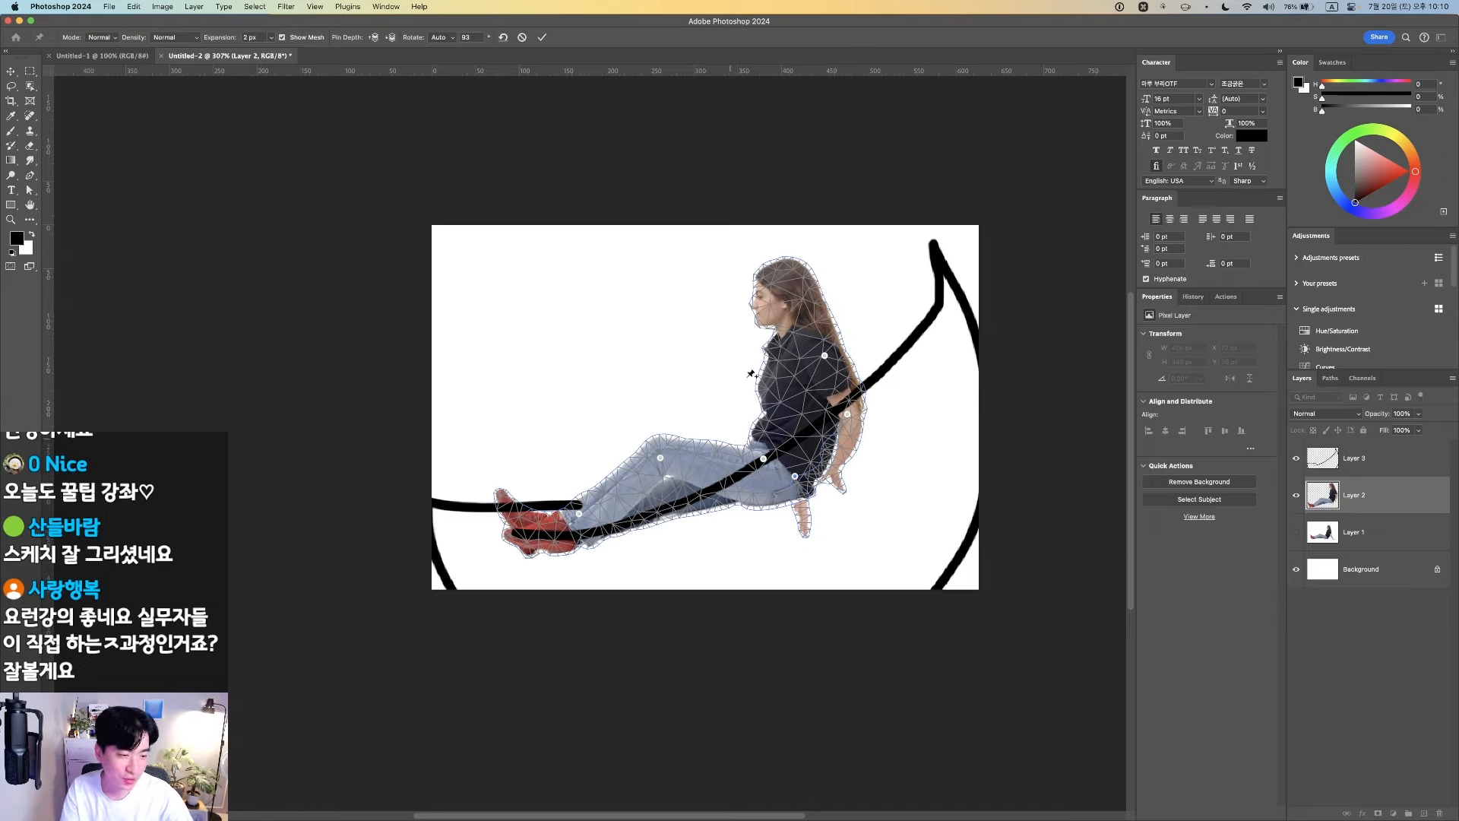
key(Escape)
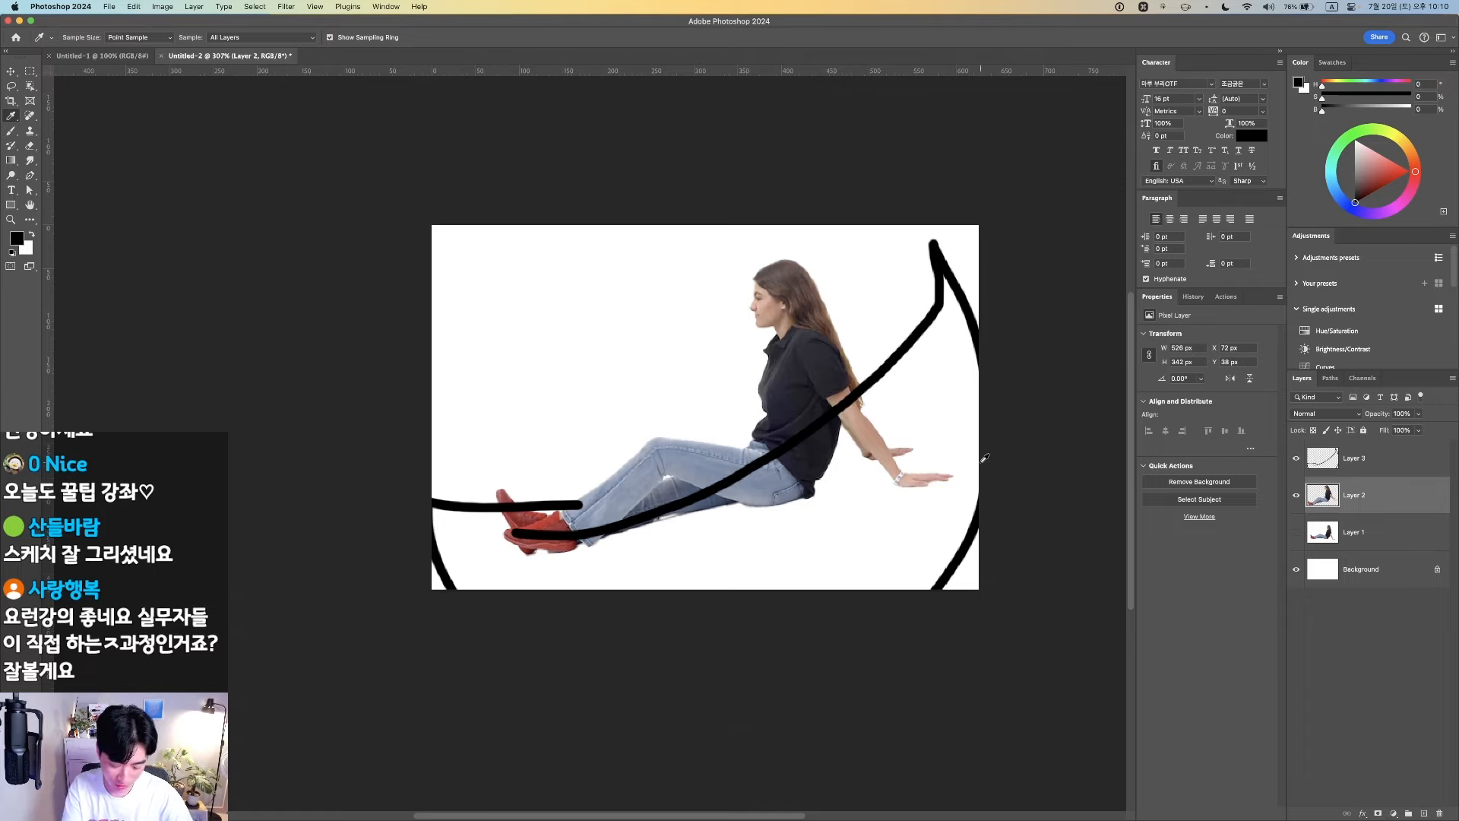
Lasso the girl's near arm from shoulder to hand and copy it onto a new layer
key(l)
mouse_move(956, 494)
mouse_down()
mouse_move(894, 487)
mouse_move(857, 454)
mouse_up()
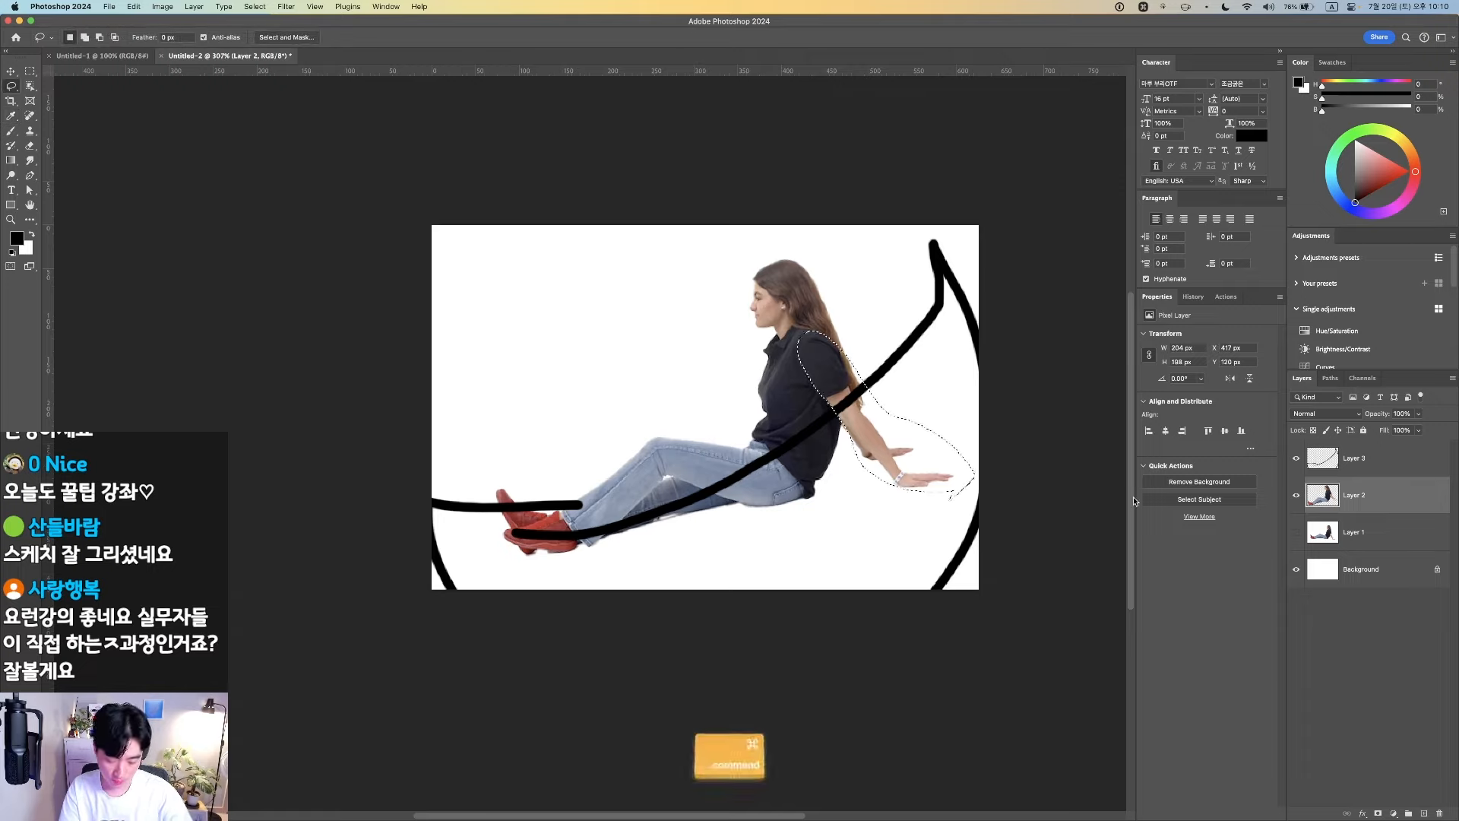
key(super+j)
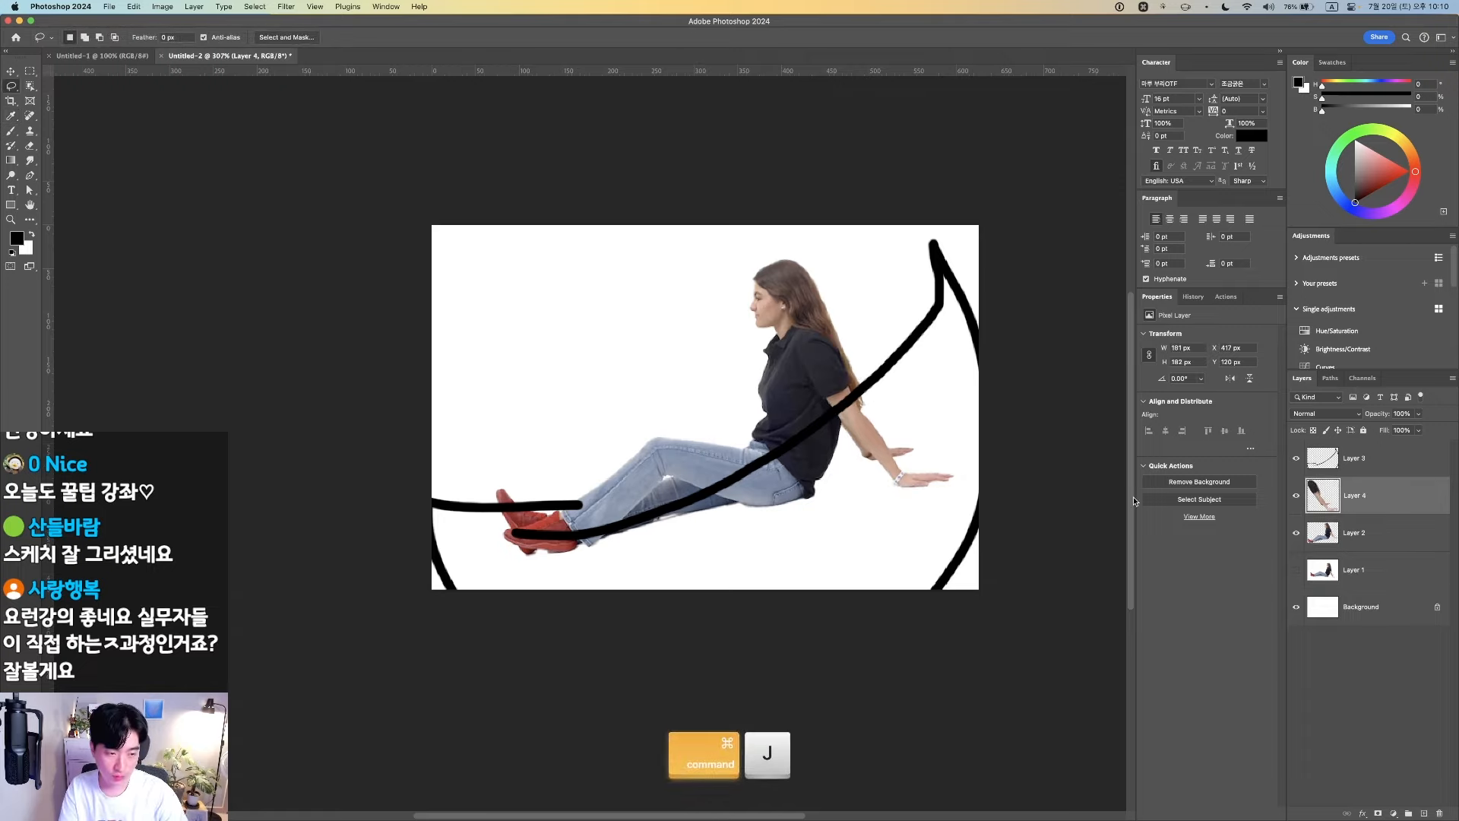
Bend the copied arm with Puppet Warp pins at the shoulder, elbow and wrist so the hand rests on her hip
click(1406, 40)
text(pu)
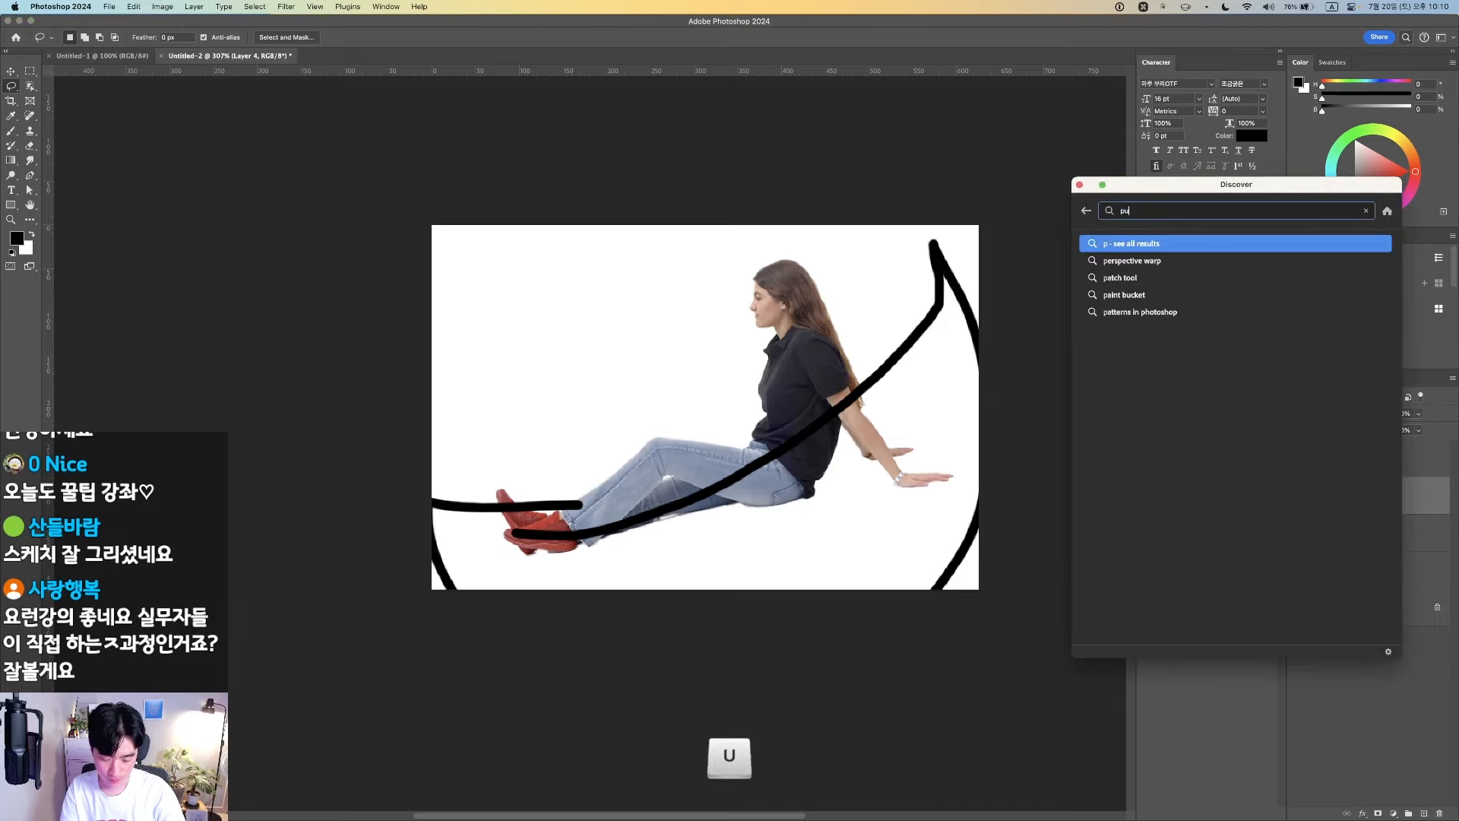
text(ppet)
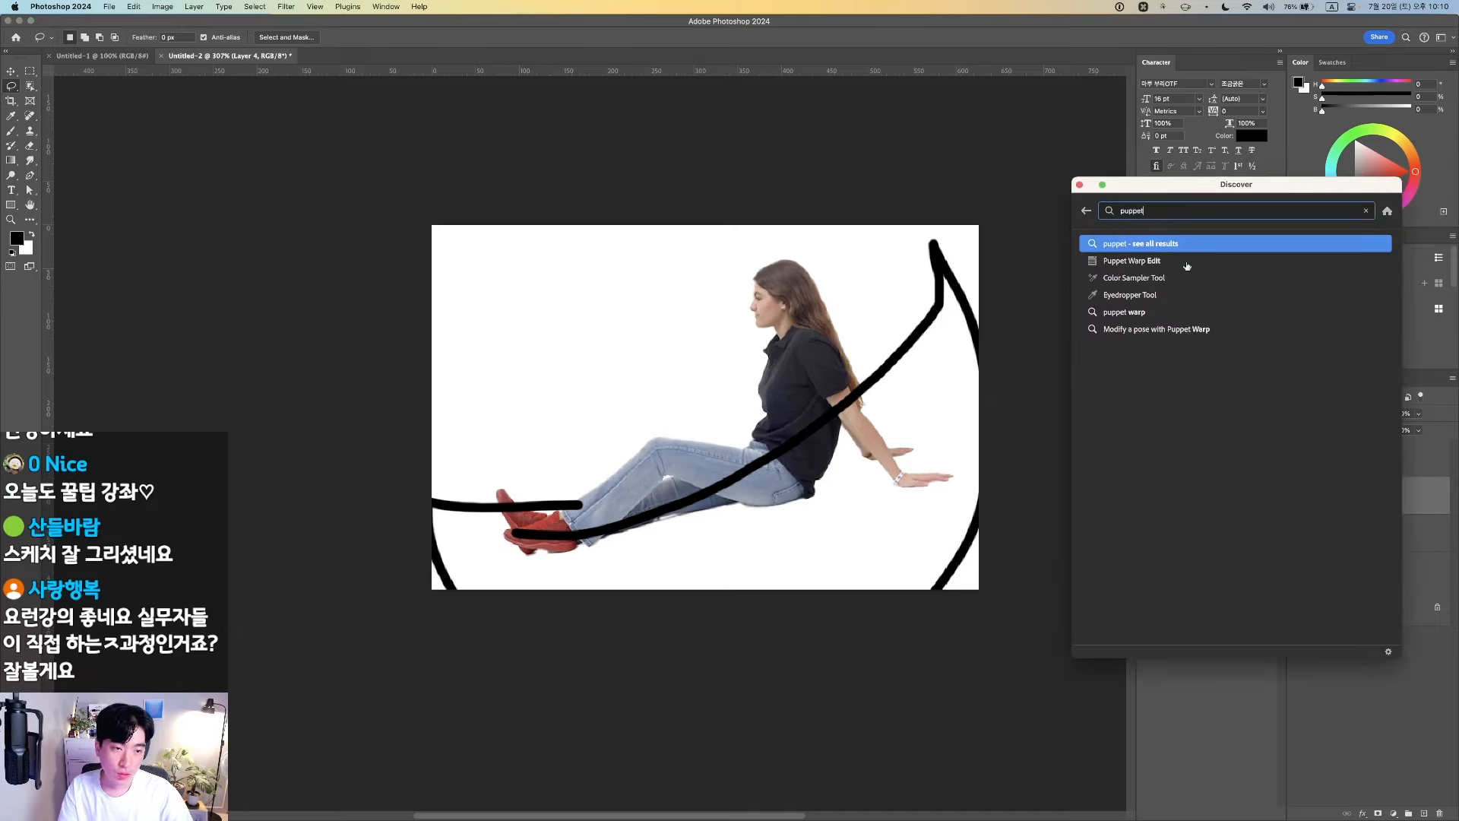
click(1165, 260)
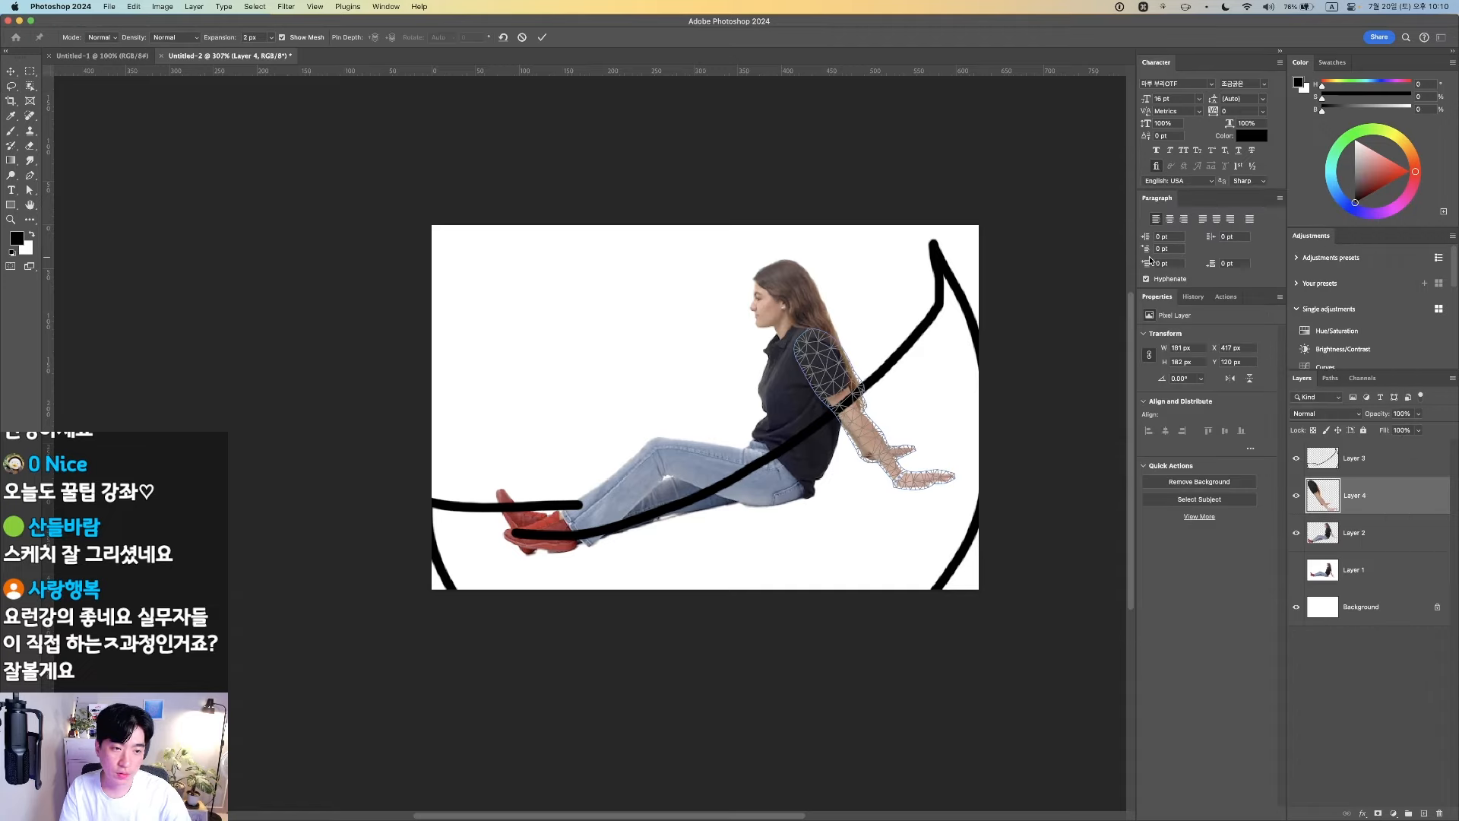
click(817, 352)
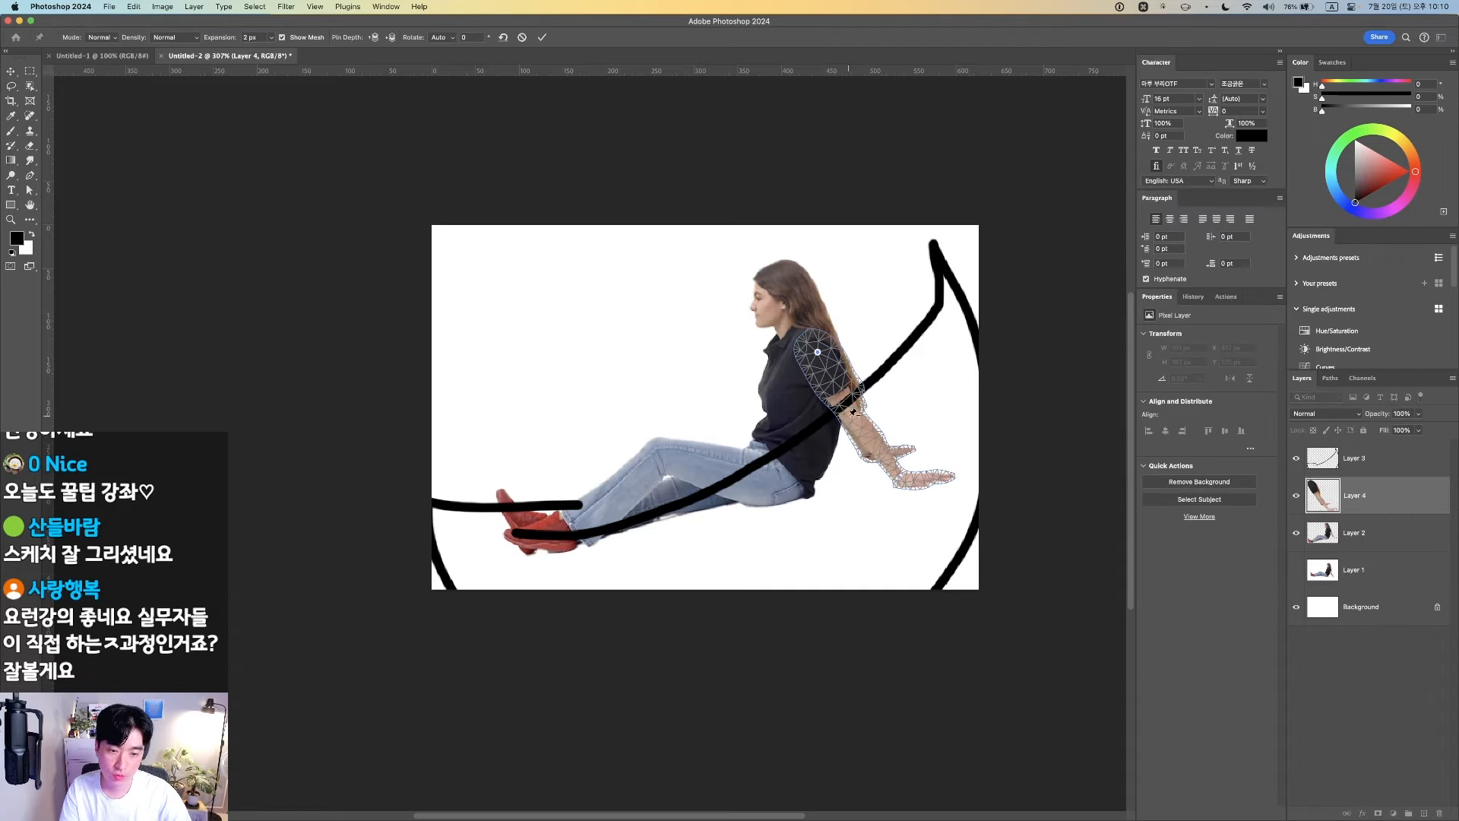
drag(896, 477, 758, 462)
mouse_move(847, 416)
mouse_down()
mouse_move(832, 420)
mouse_move(844, 426)
mouse_up()
key(Return)
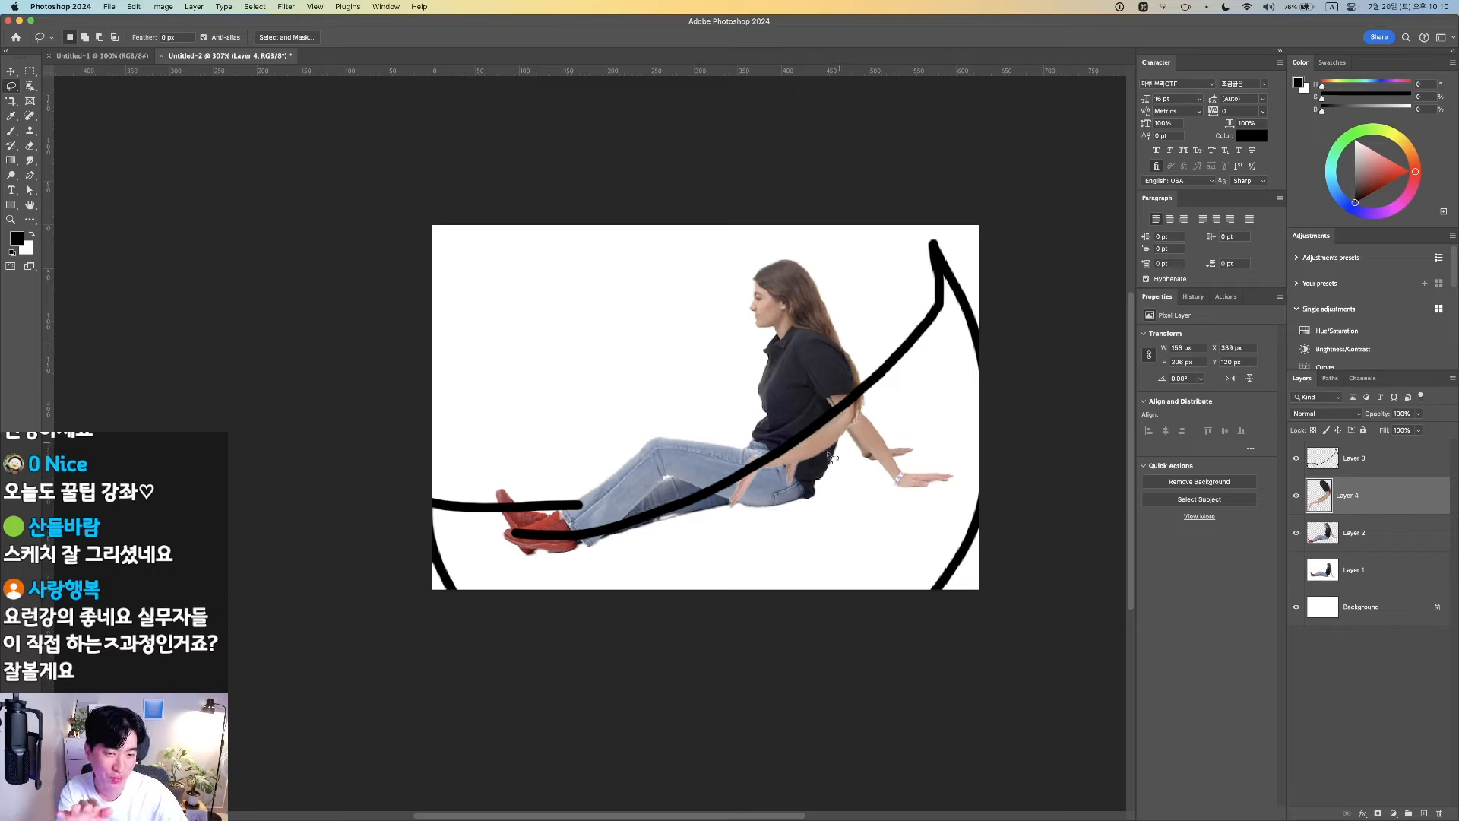
Hide the moon sketch on Layer 3 and erase the original outstretched arms behind the girl on Layer 2
click(1297, 459)
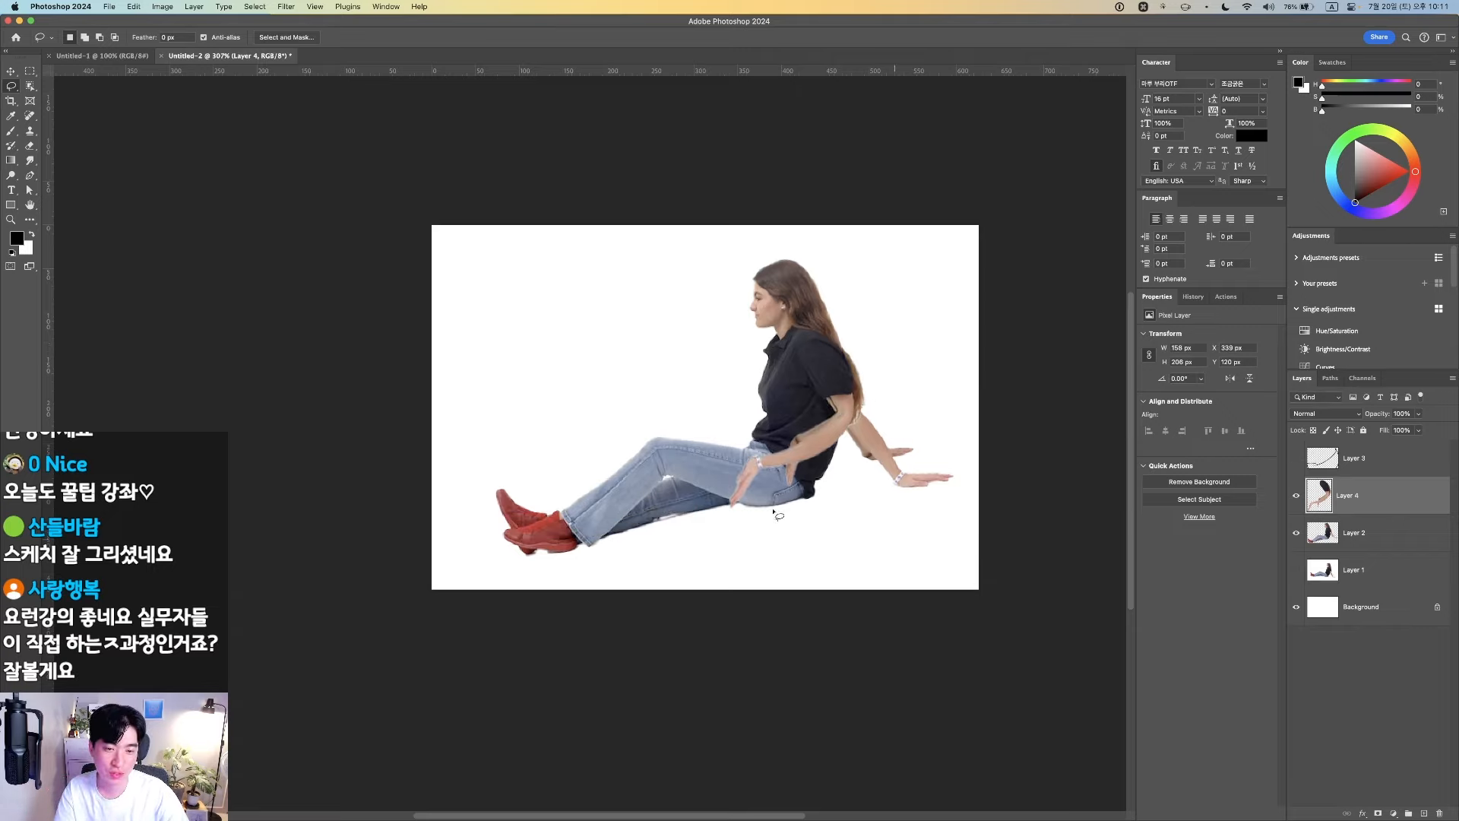
click(1383, 532)
key(e)
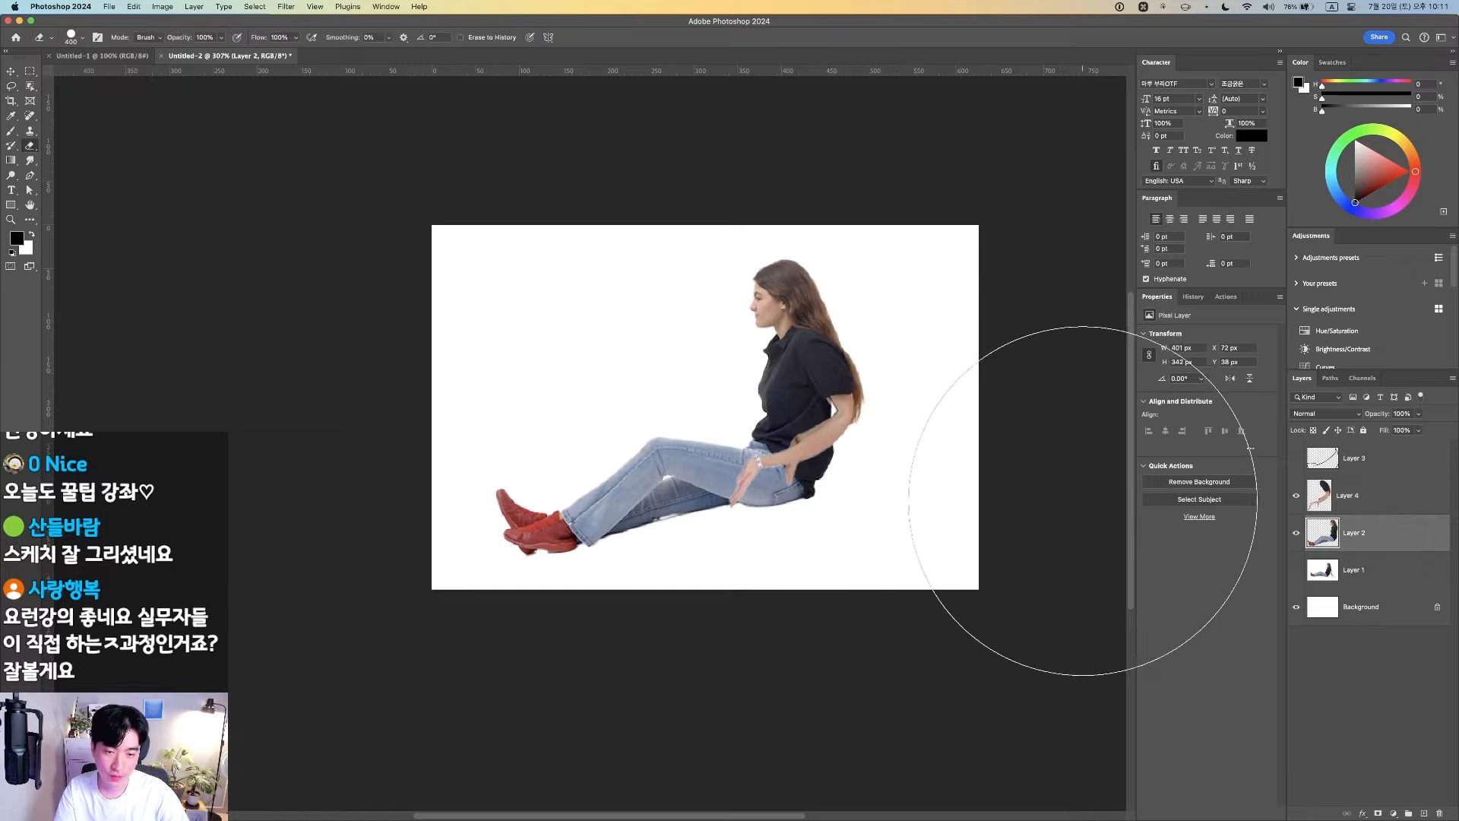
key(v)
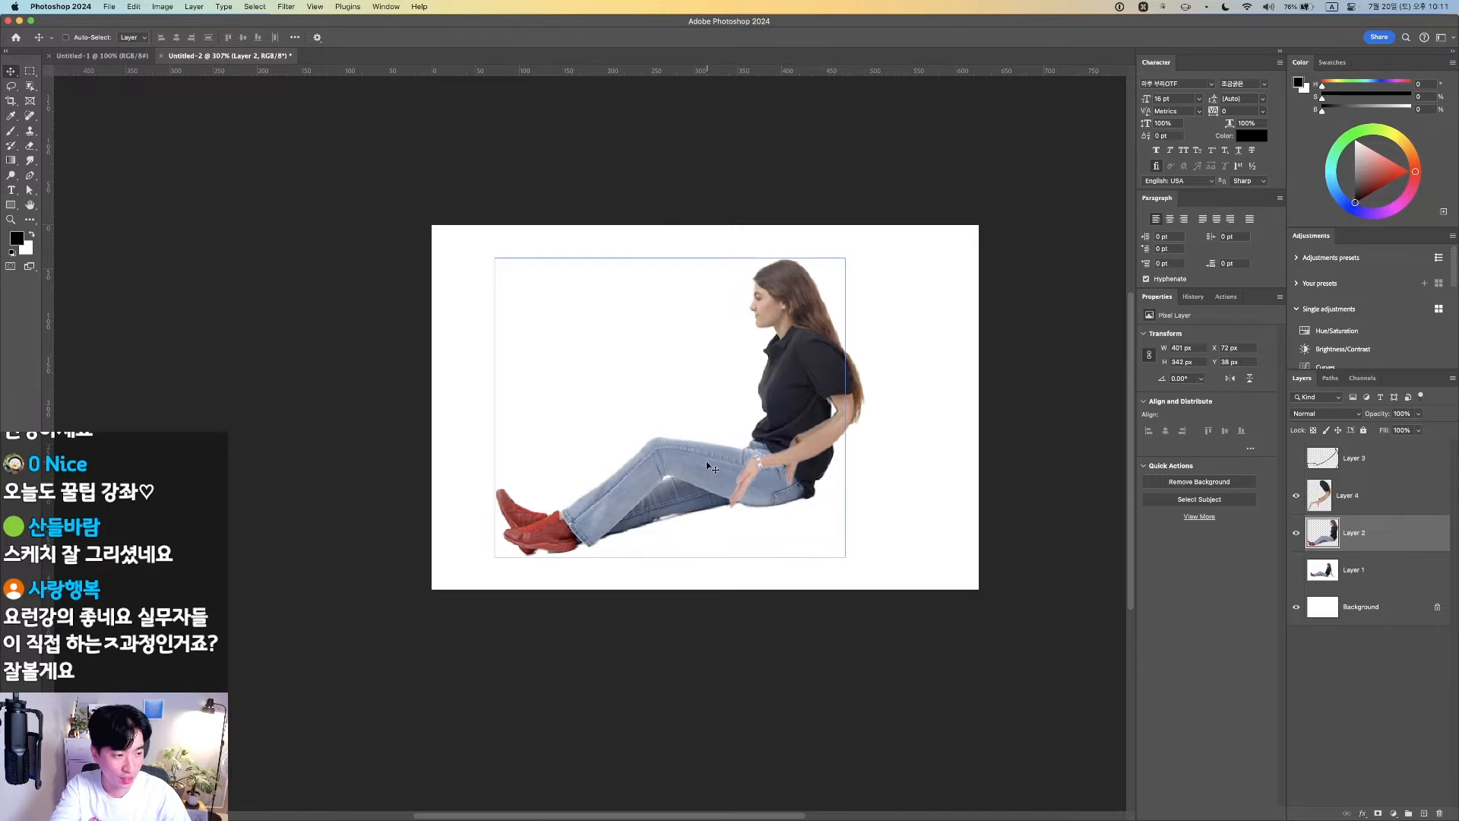
Switch to Illustrator to examine the girl seated on the crescent moon in the illustration
key(ctrl+Left)
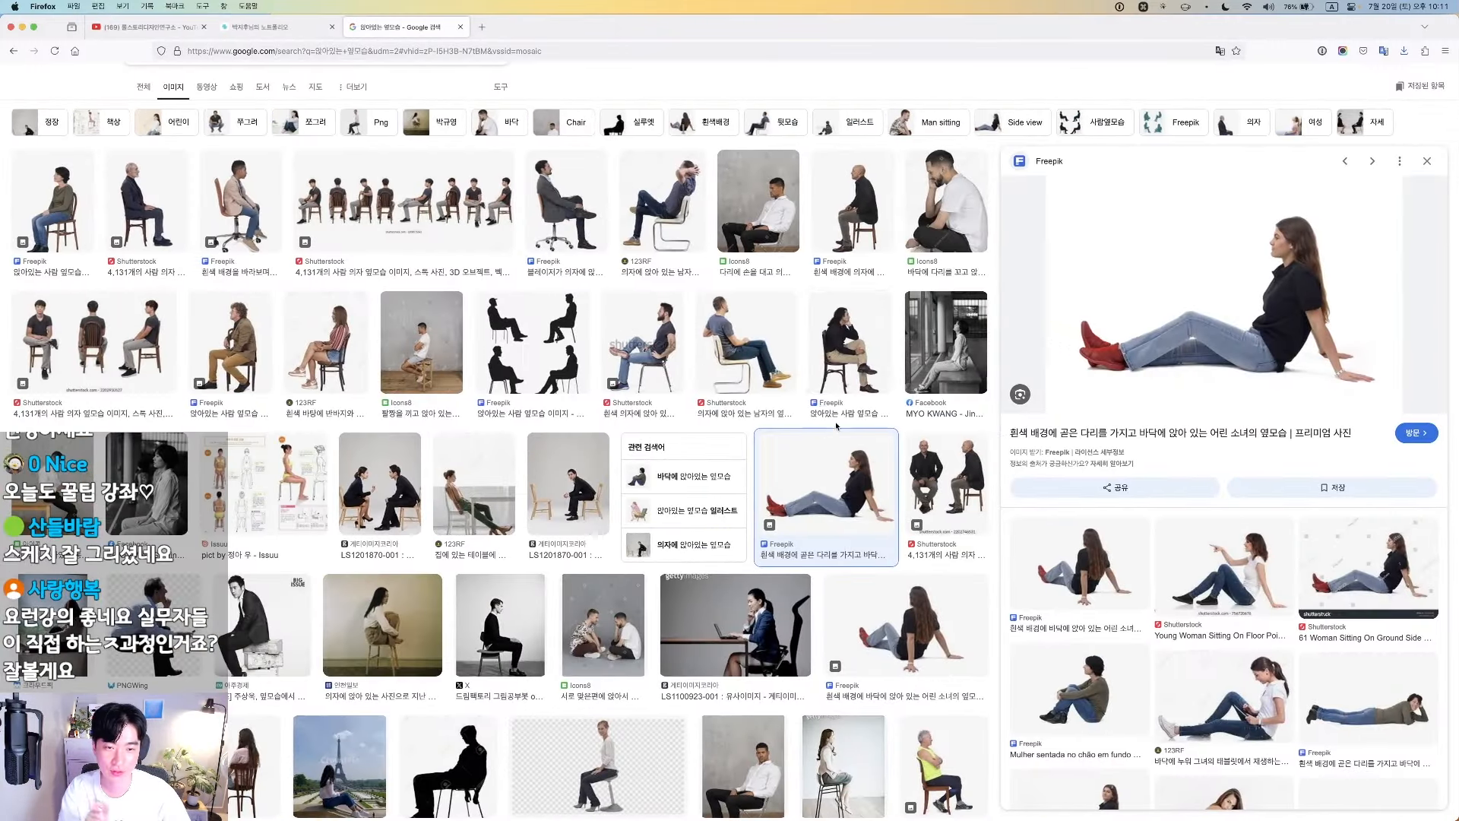
key(ctrl+Right)
key(ctrl+Right)
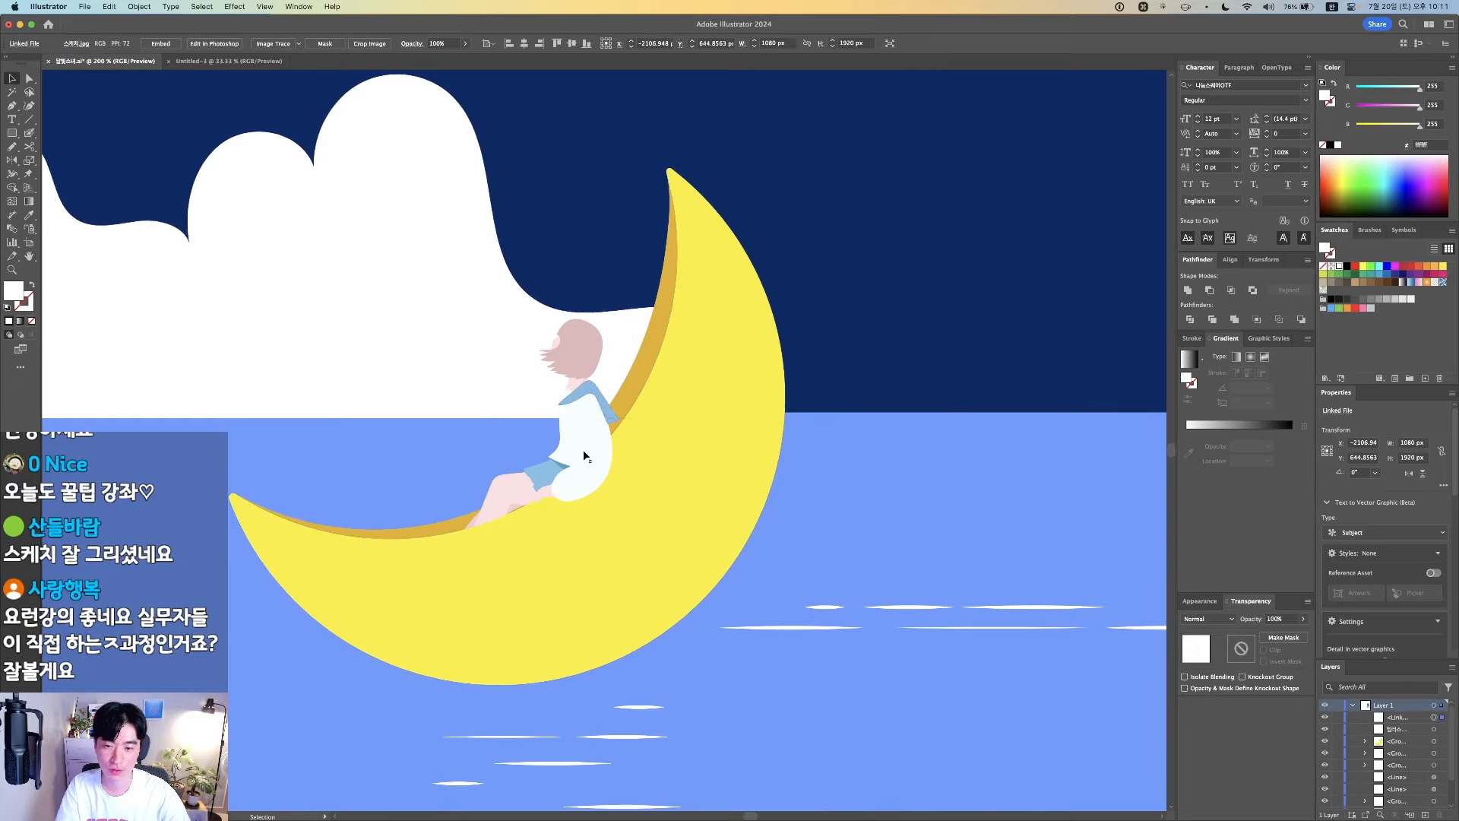
Search Google Images for "세라복" and open the preview of the short-sleeved sailor uniform on a wooden-armed mannequin
key(alt+space)
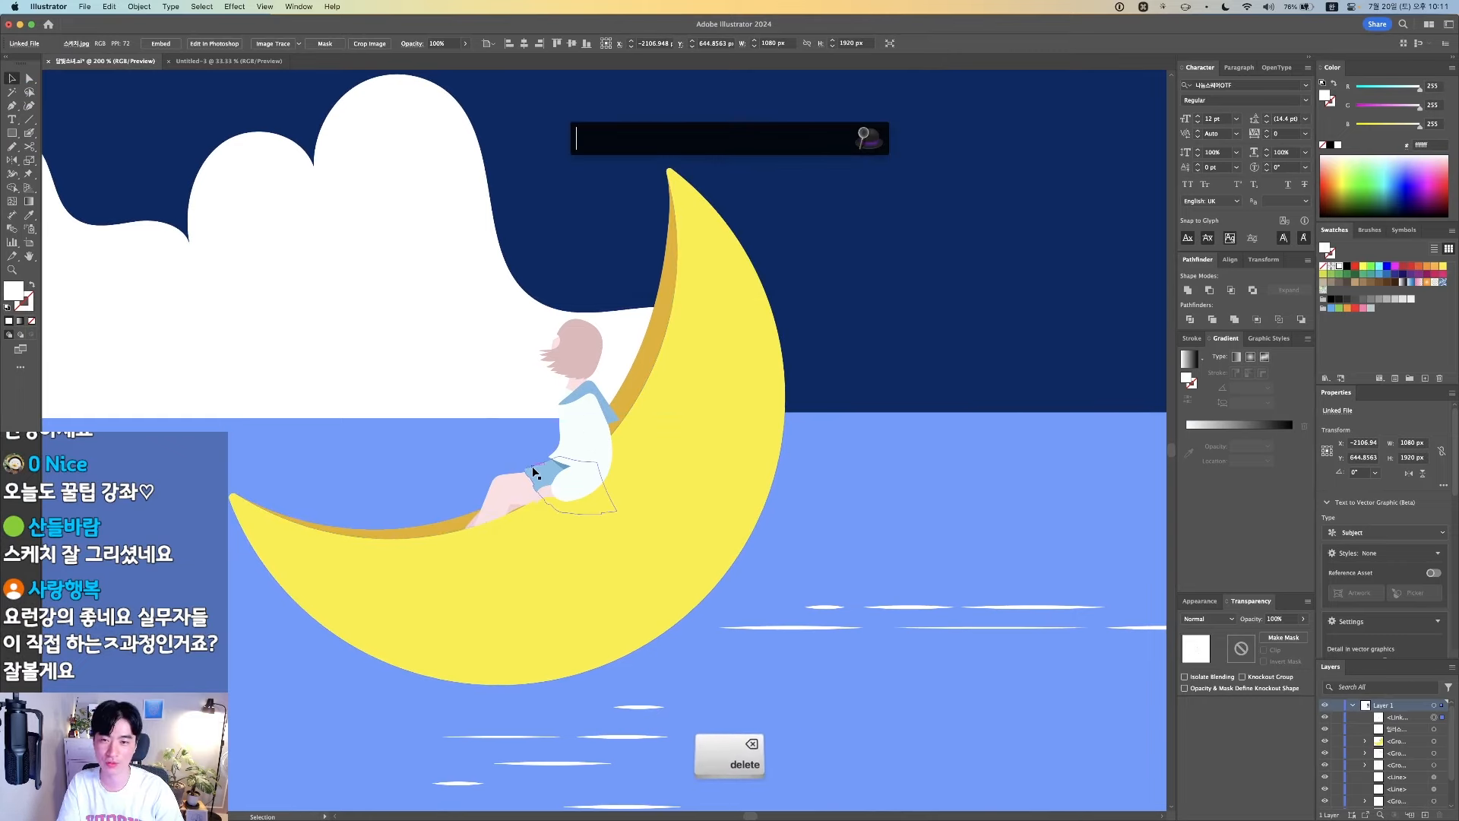
text(gi. tpf)
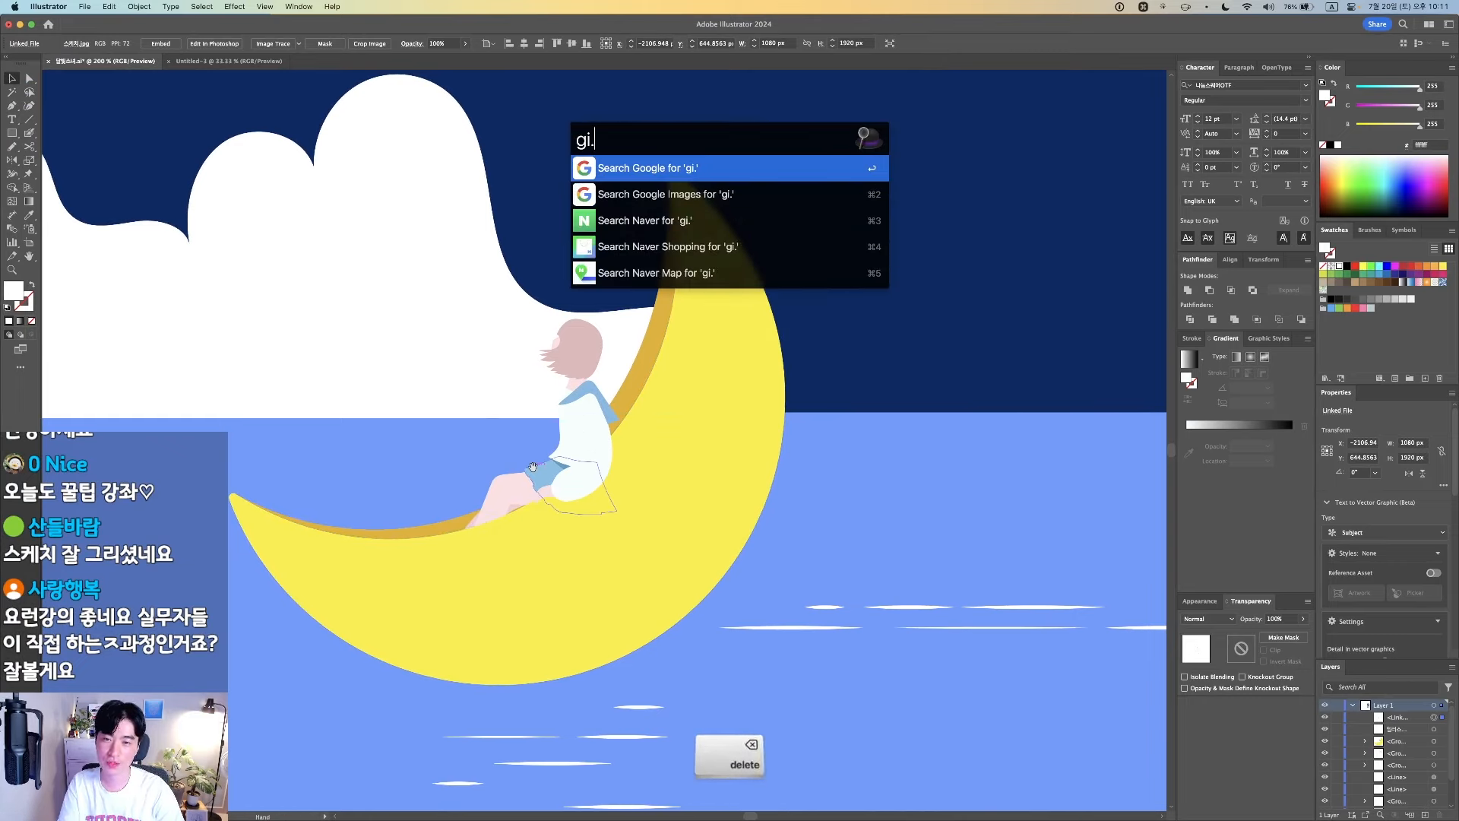
key(BackSpace)
key(super+space)
text(세라복)
key(Return)
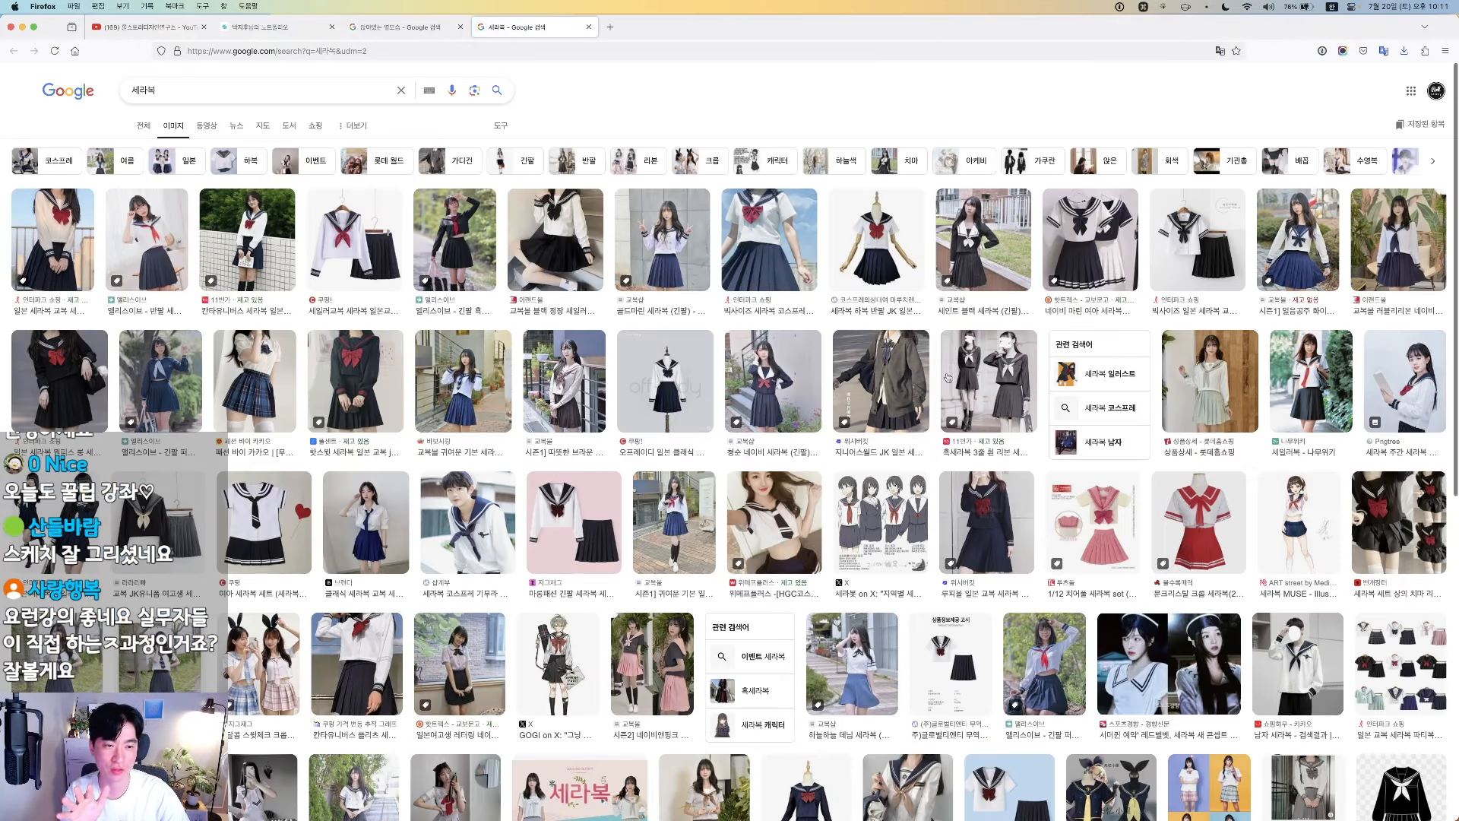
click(888, 260)
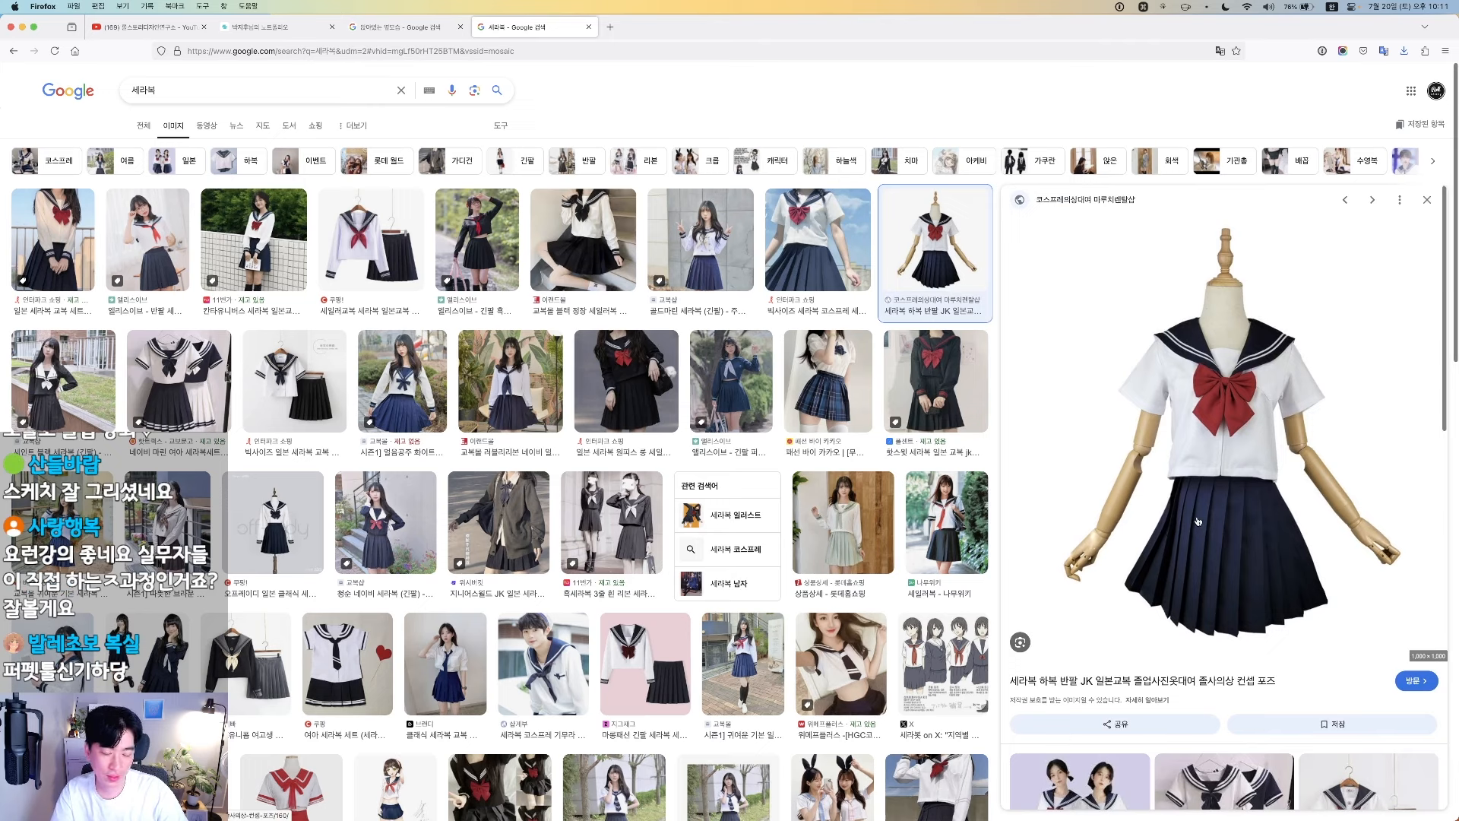
Spotlight the uniform's pleated skirt and its sailor collar and top in the enlarged preview
key(F1)
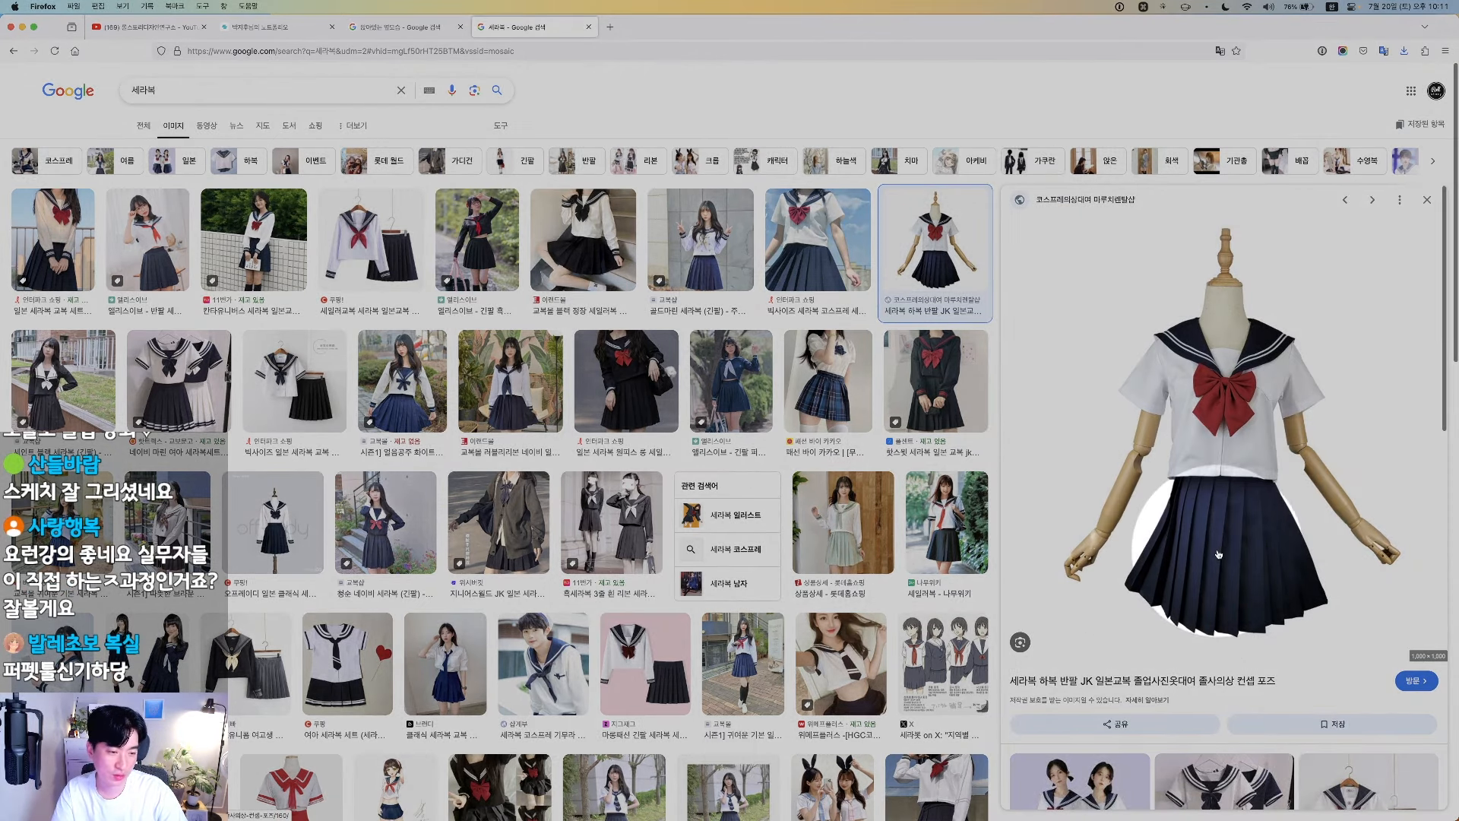
key(F1)
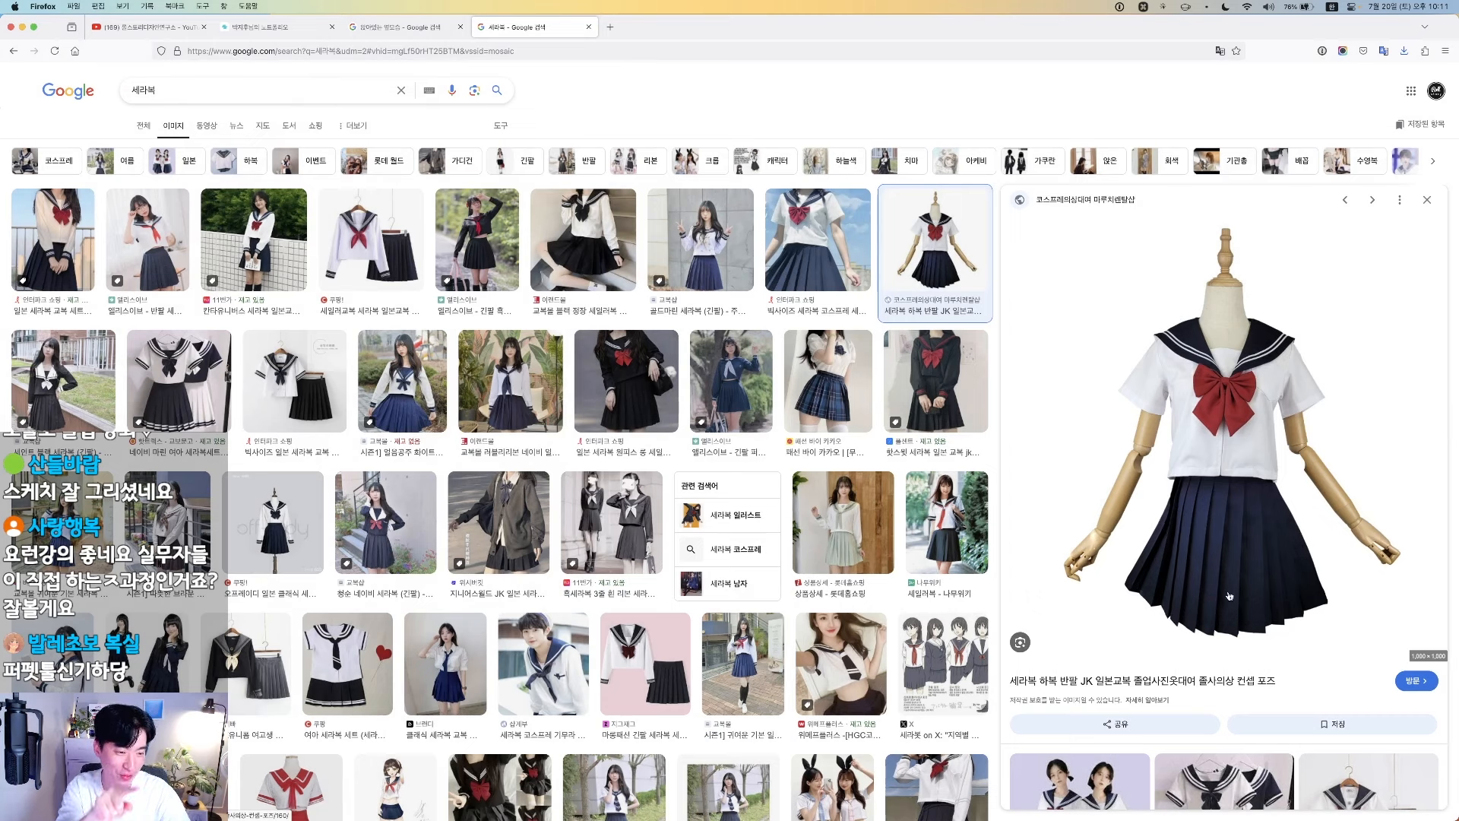
key(F1)
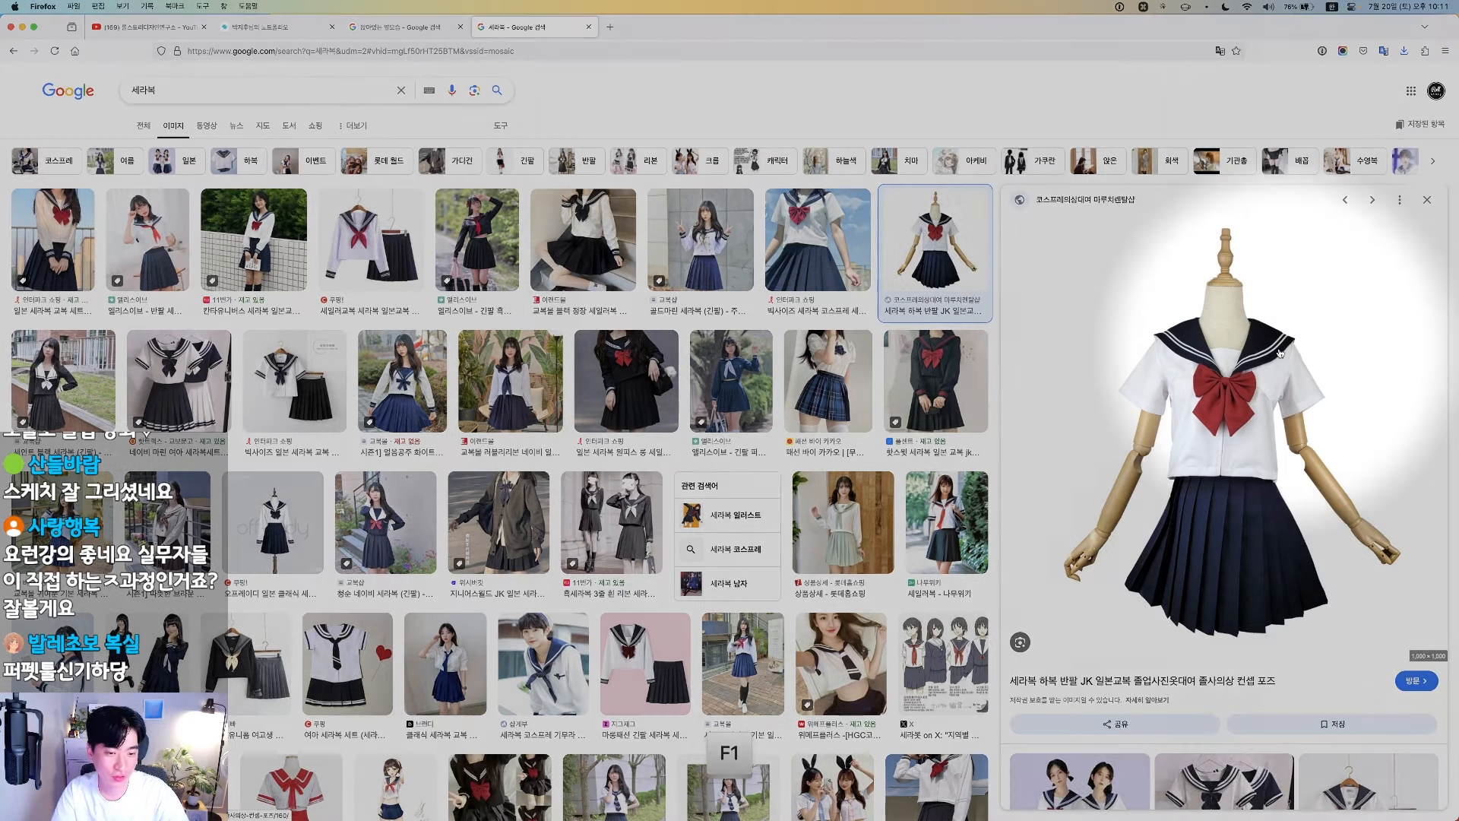
Browse the "세라복" image results and open the preview of the short-sleeved top and pleated skirt set on a pink background
key(F1)
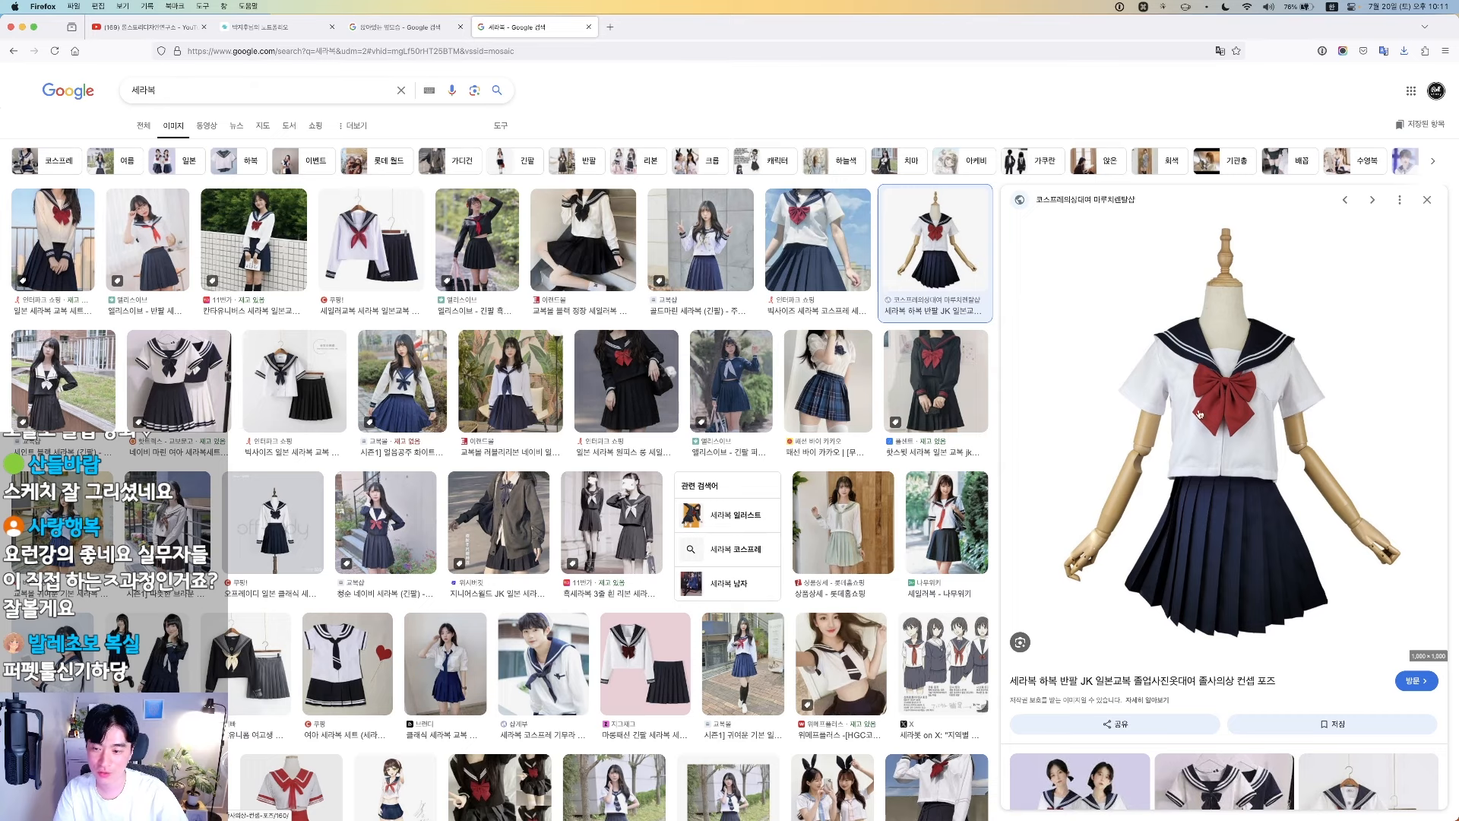
scroll(911, 507, down, 5)
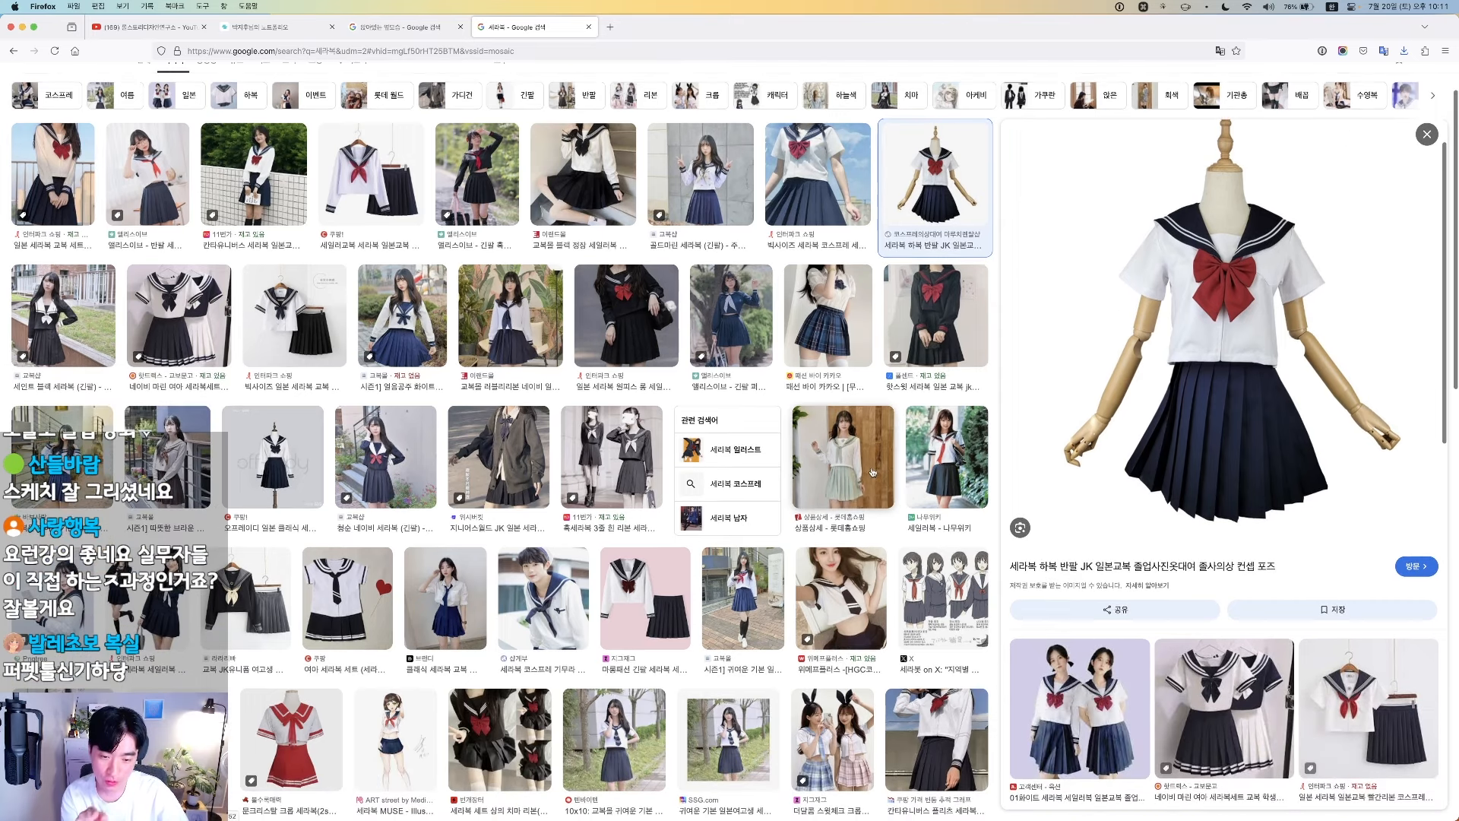
scroll(910, 507, down, 1)
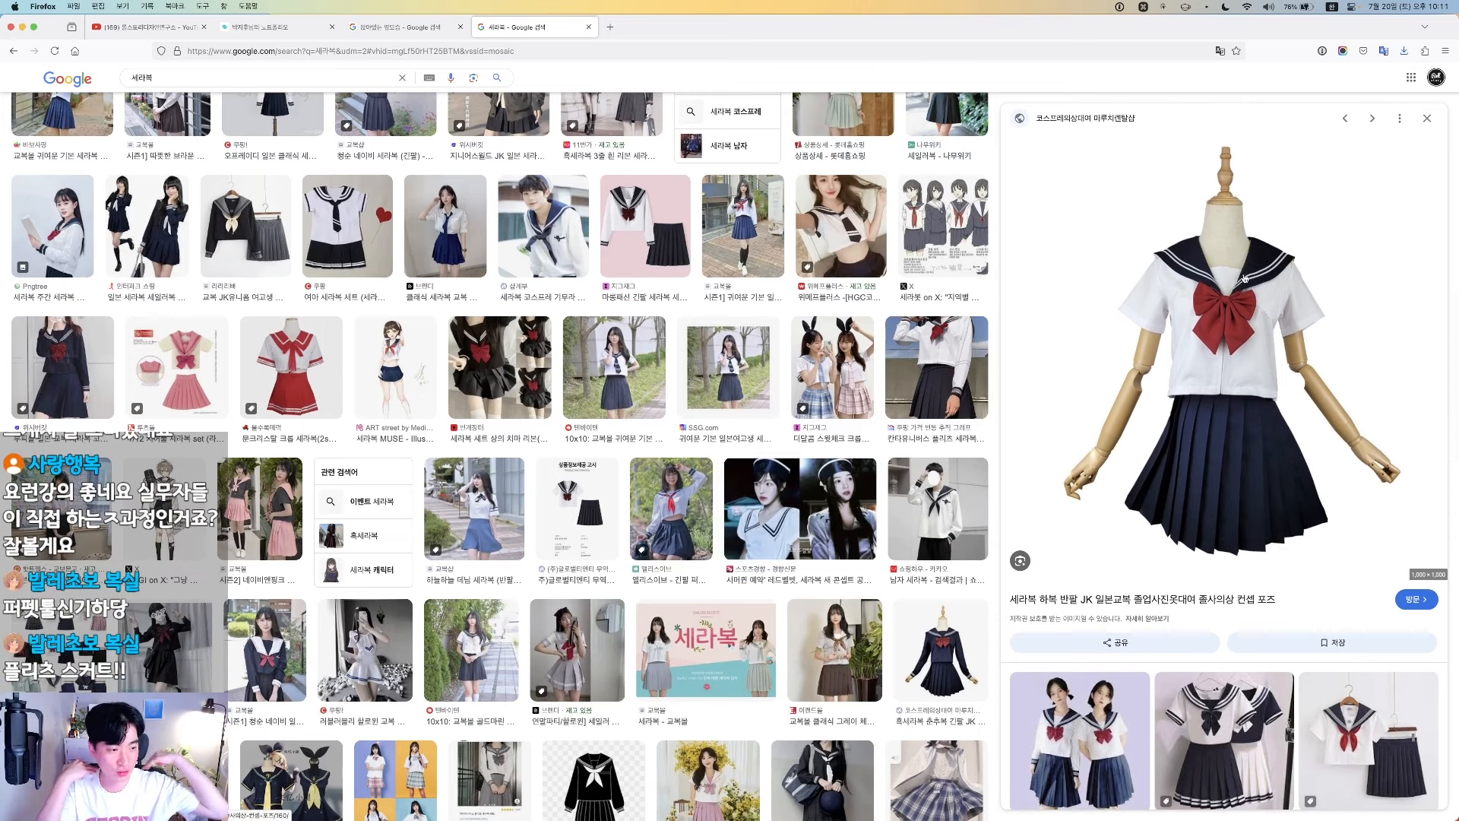
scroll(1055, 278, up, 5)
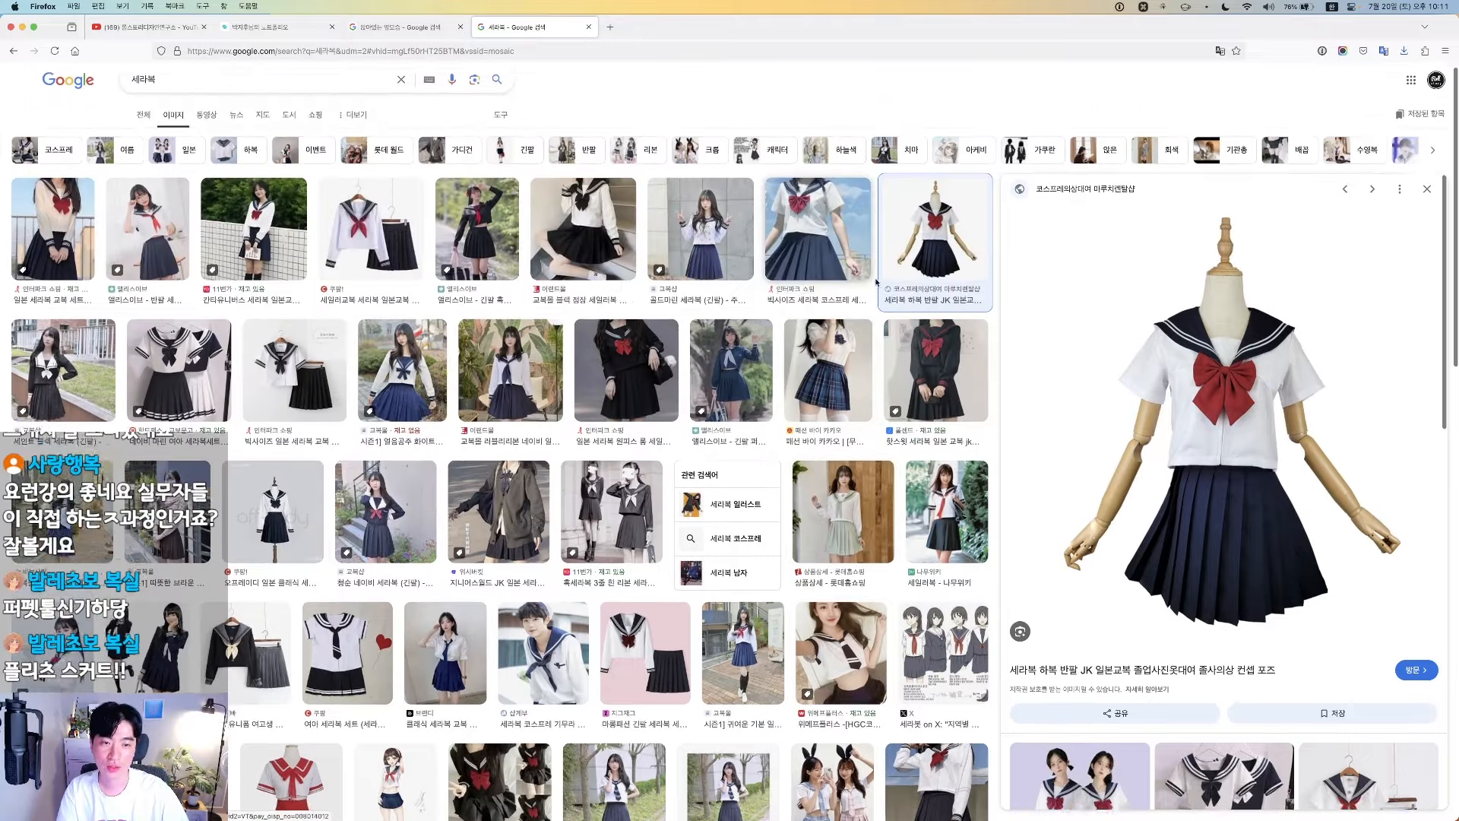
scroll(1232, 461, down, 4)
scroll(1232, 462, down, 3)
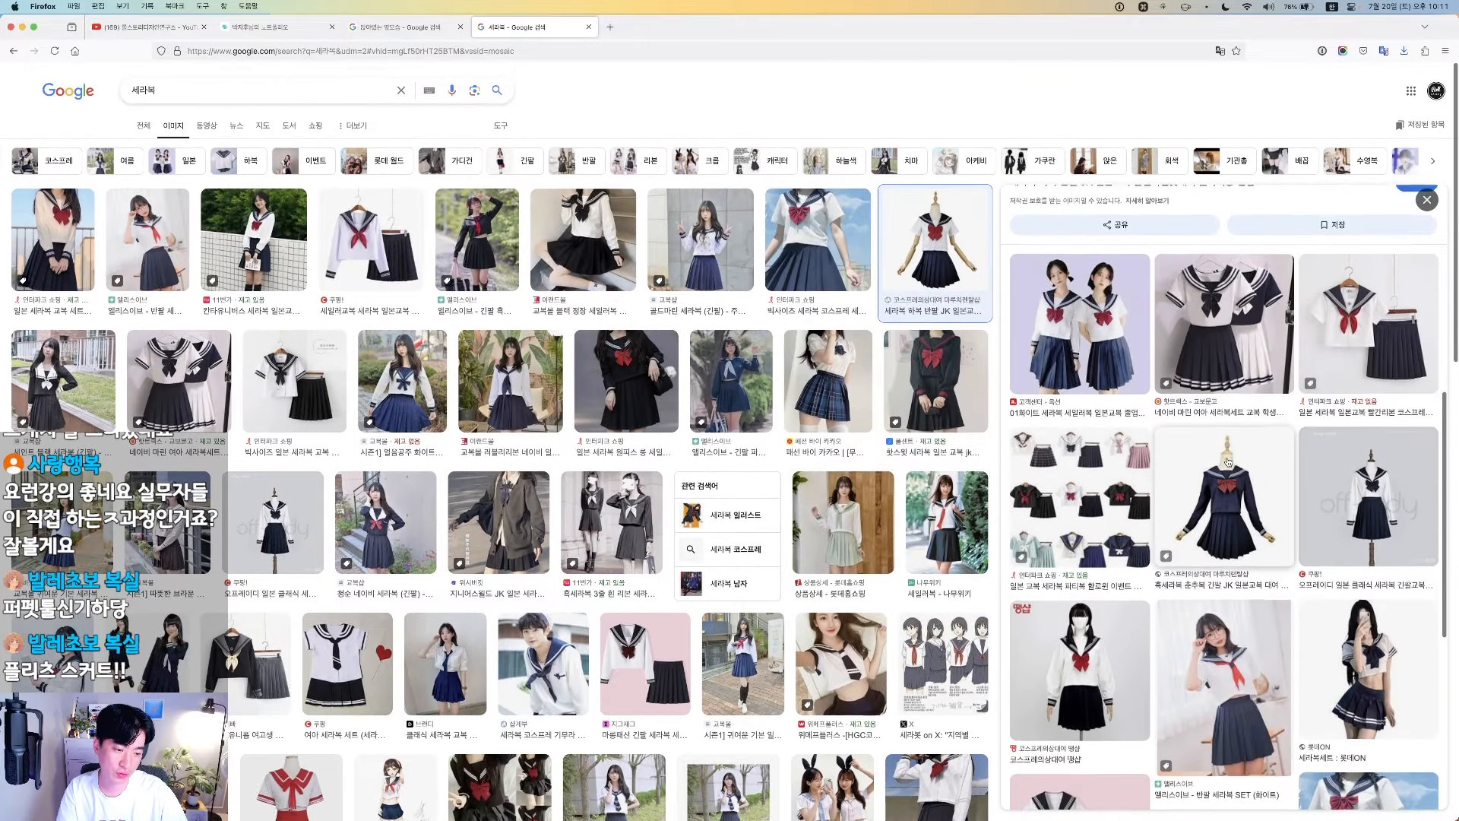
scroll(1208, 461, down, 3)
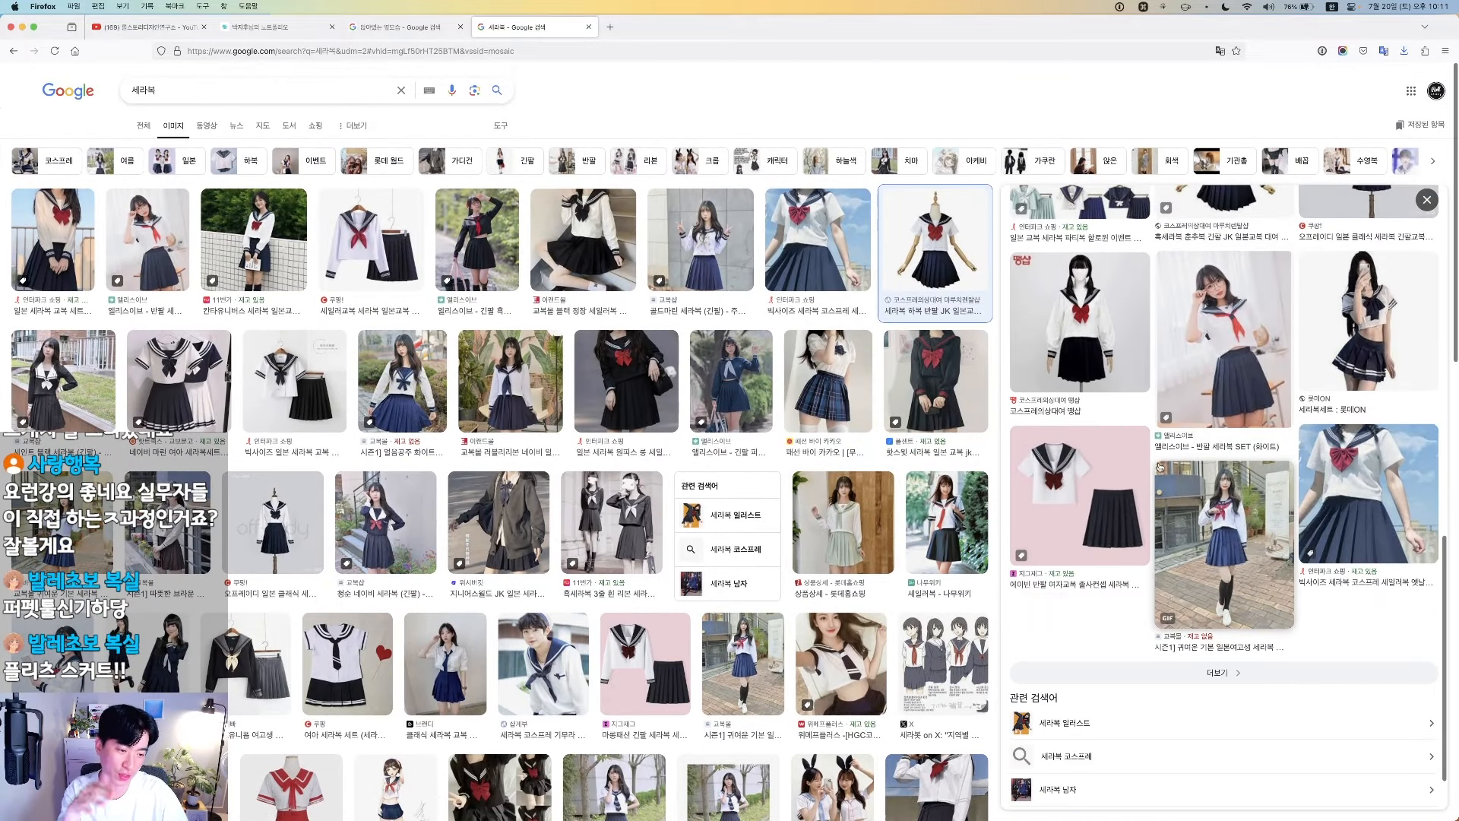
click(1114, 498)
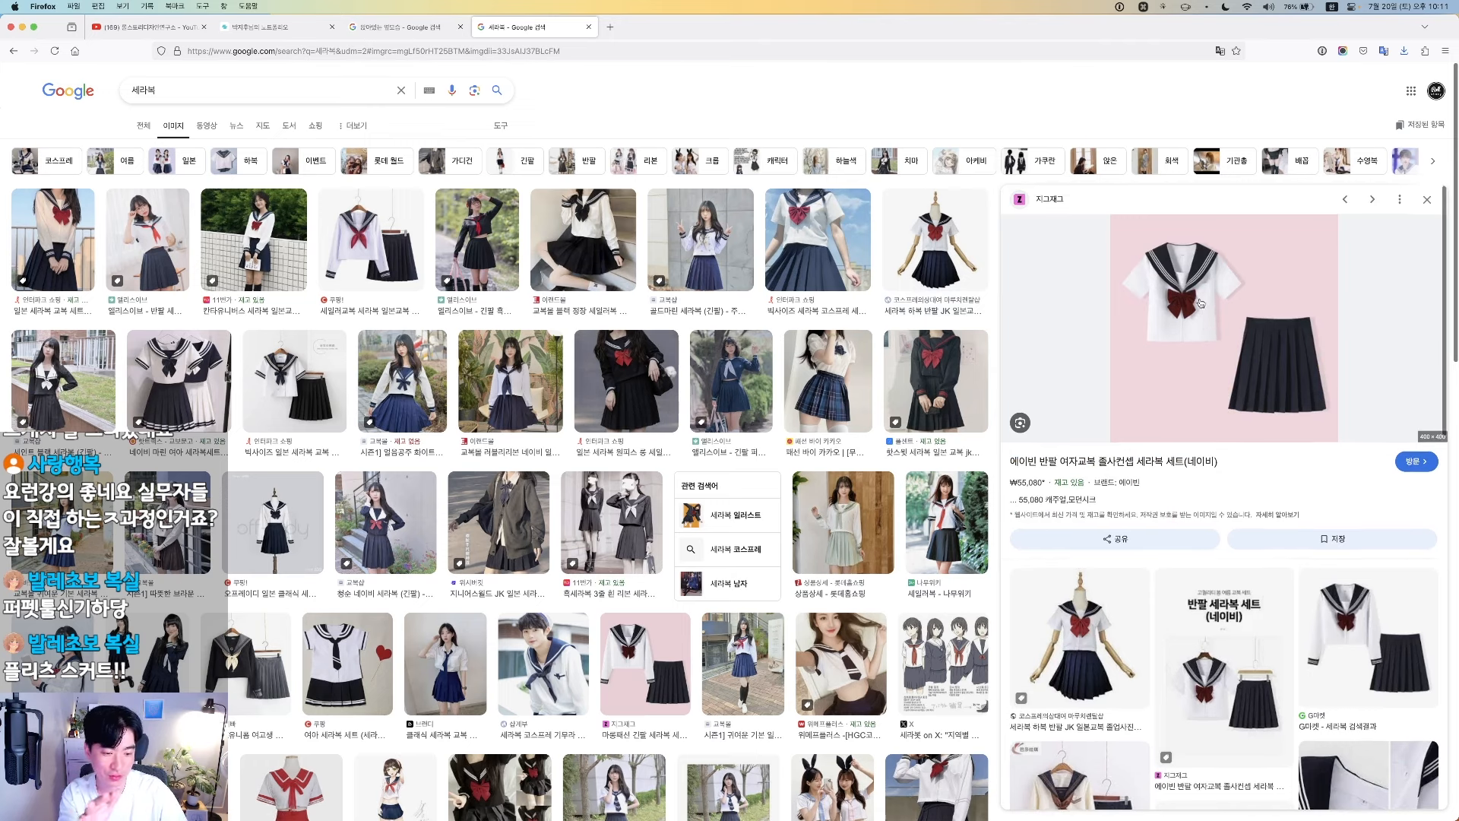
scroll(1209, 281, down, 1)
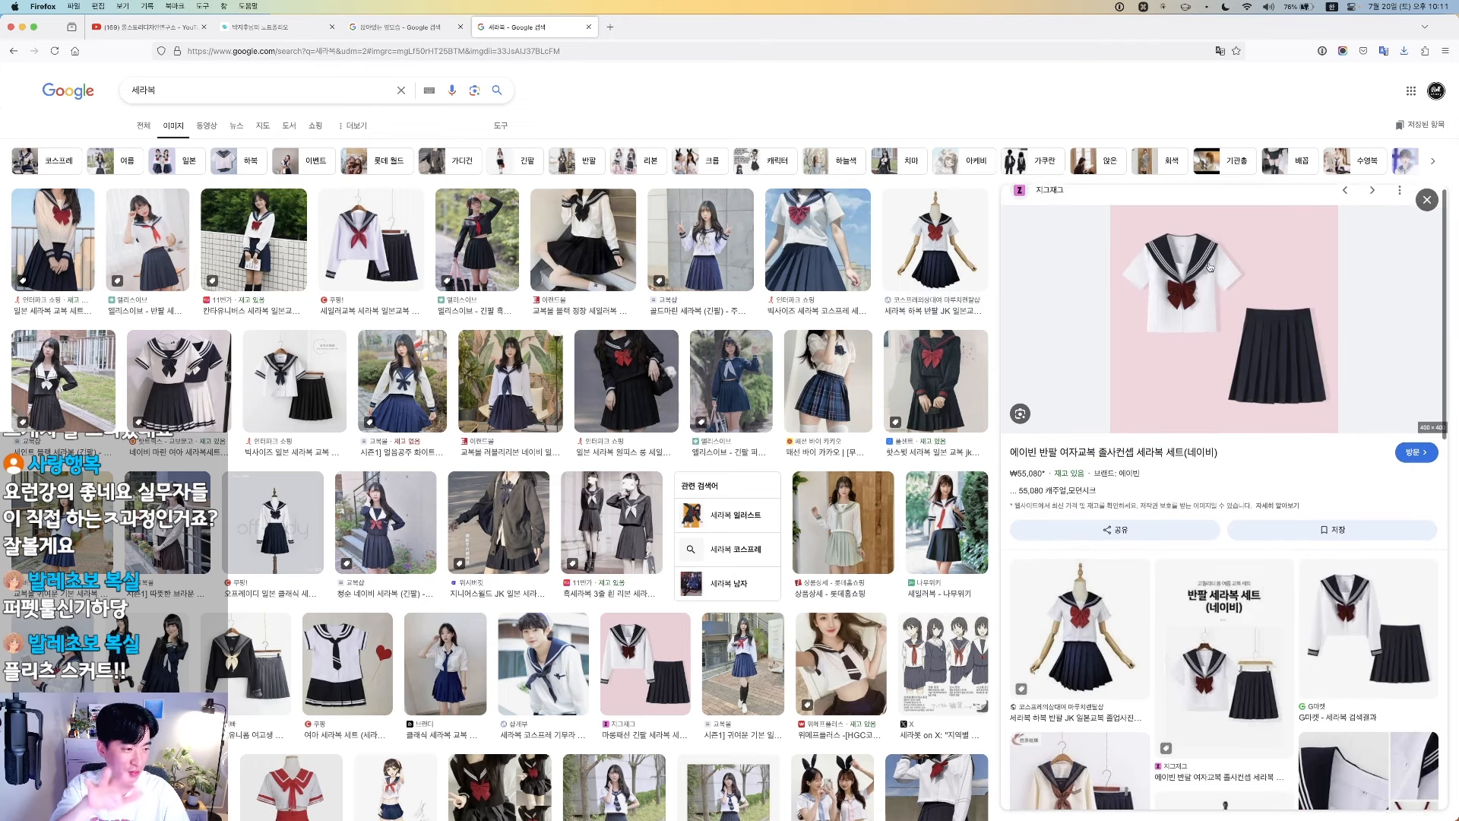
scroll(1210, 268, up, 1)
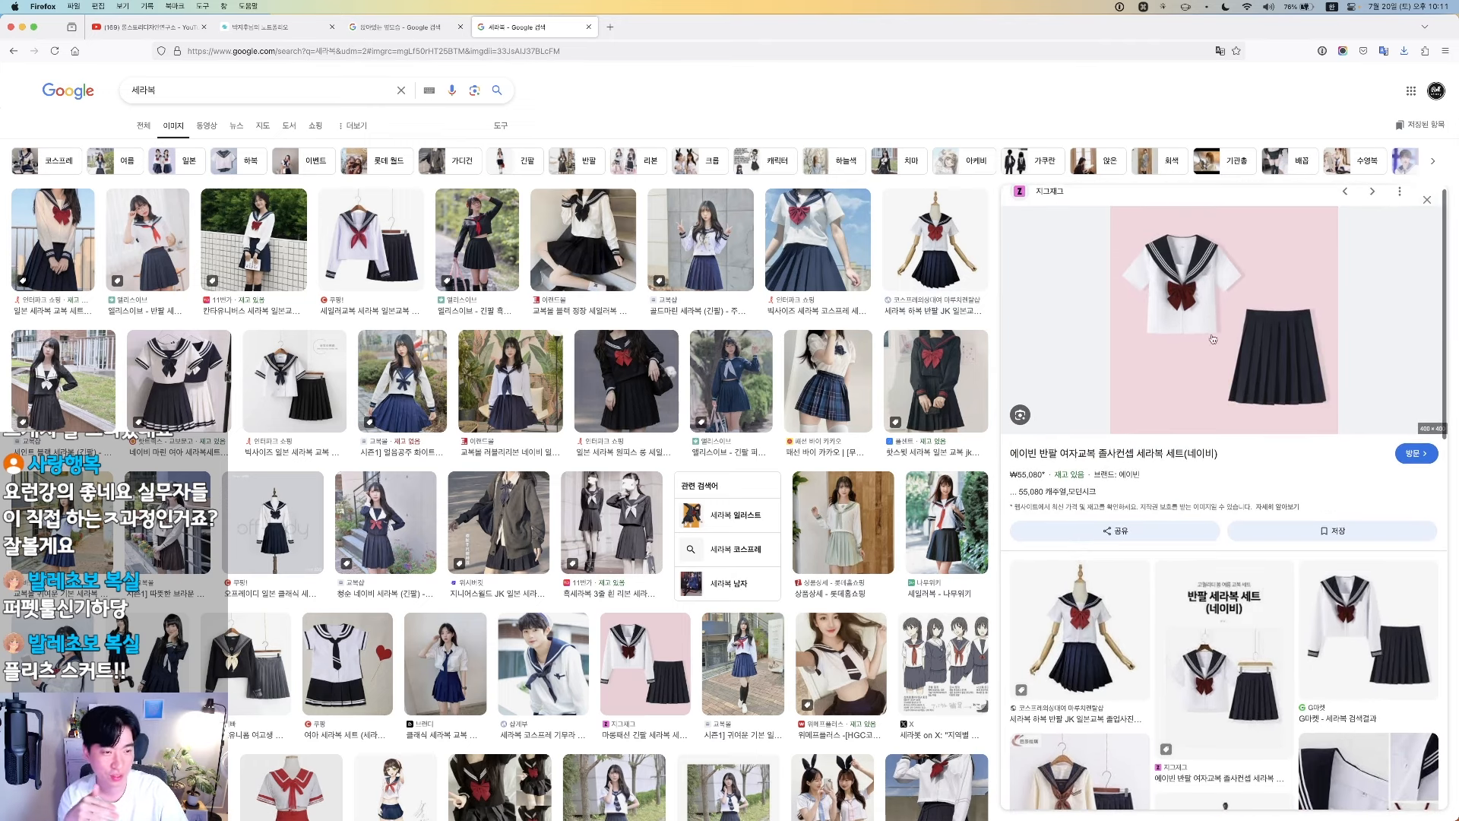
Revisit the seated pose composite in Photoshop, return to Illustrator and examine the line sketch of the girl on the moon
key(ctrl+Right)
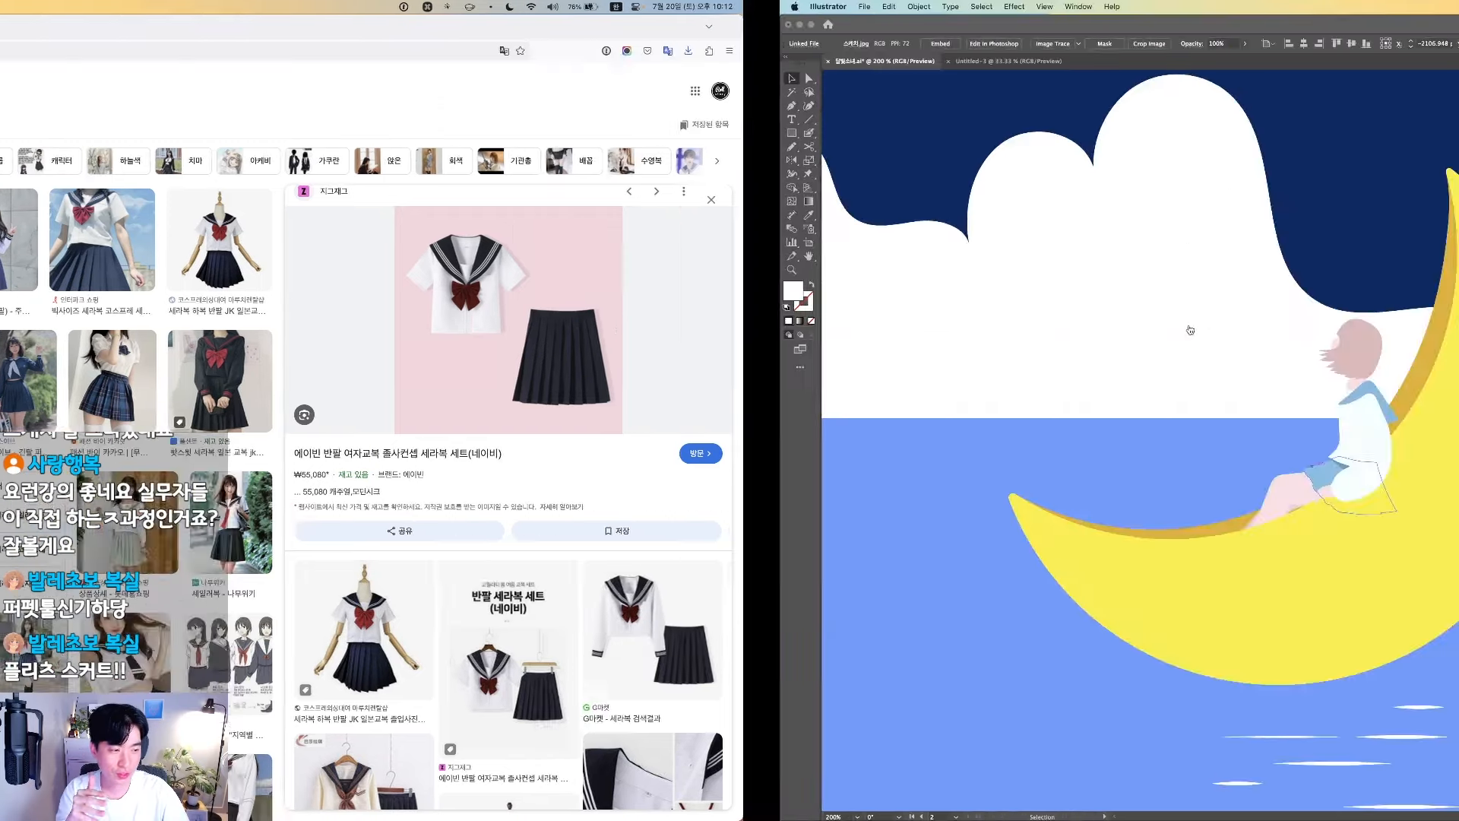
key(ctrl+Right)
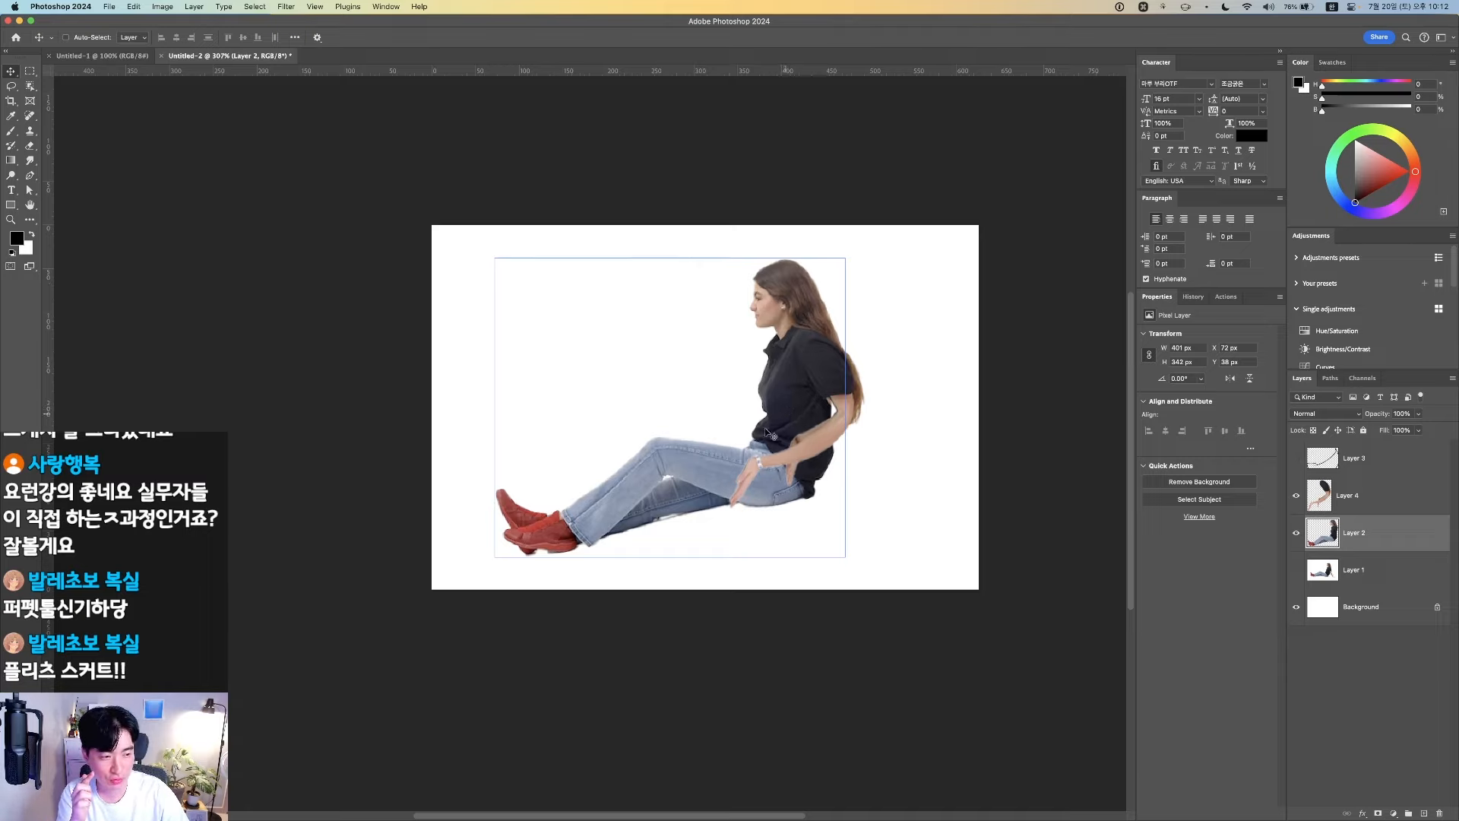
key(ctrl+Left)
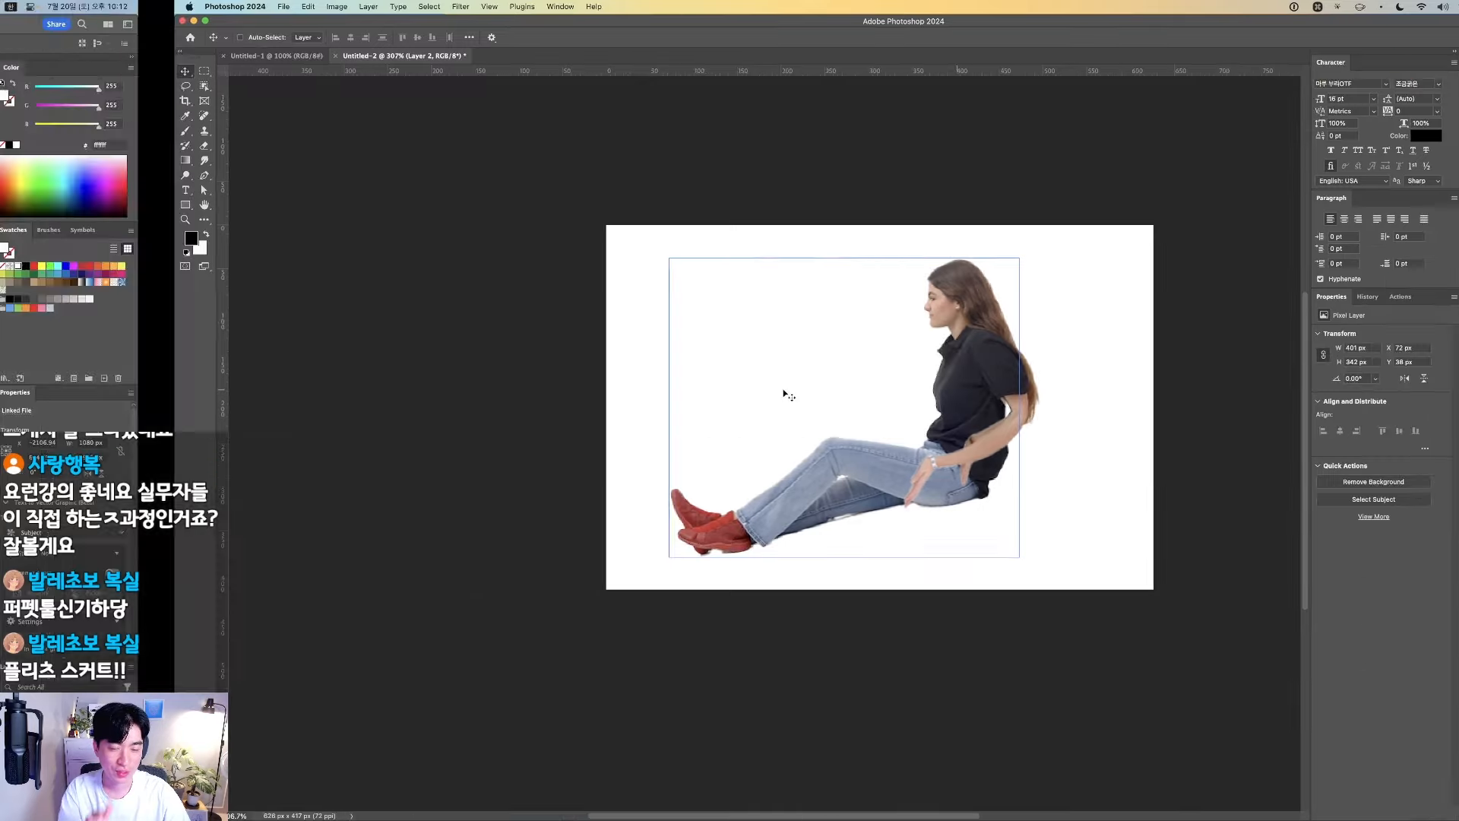
scroll(787, 396, down, 5)
drag(922, 414, 674, 466)
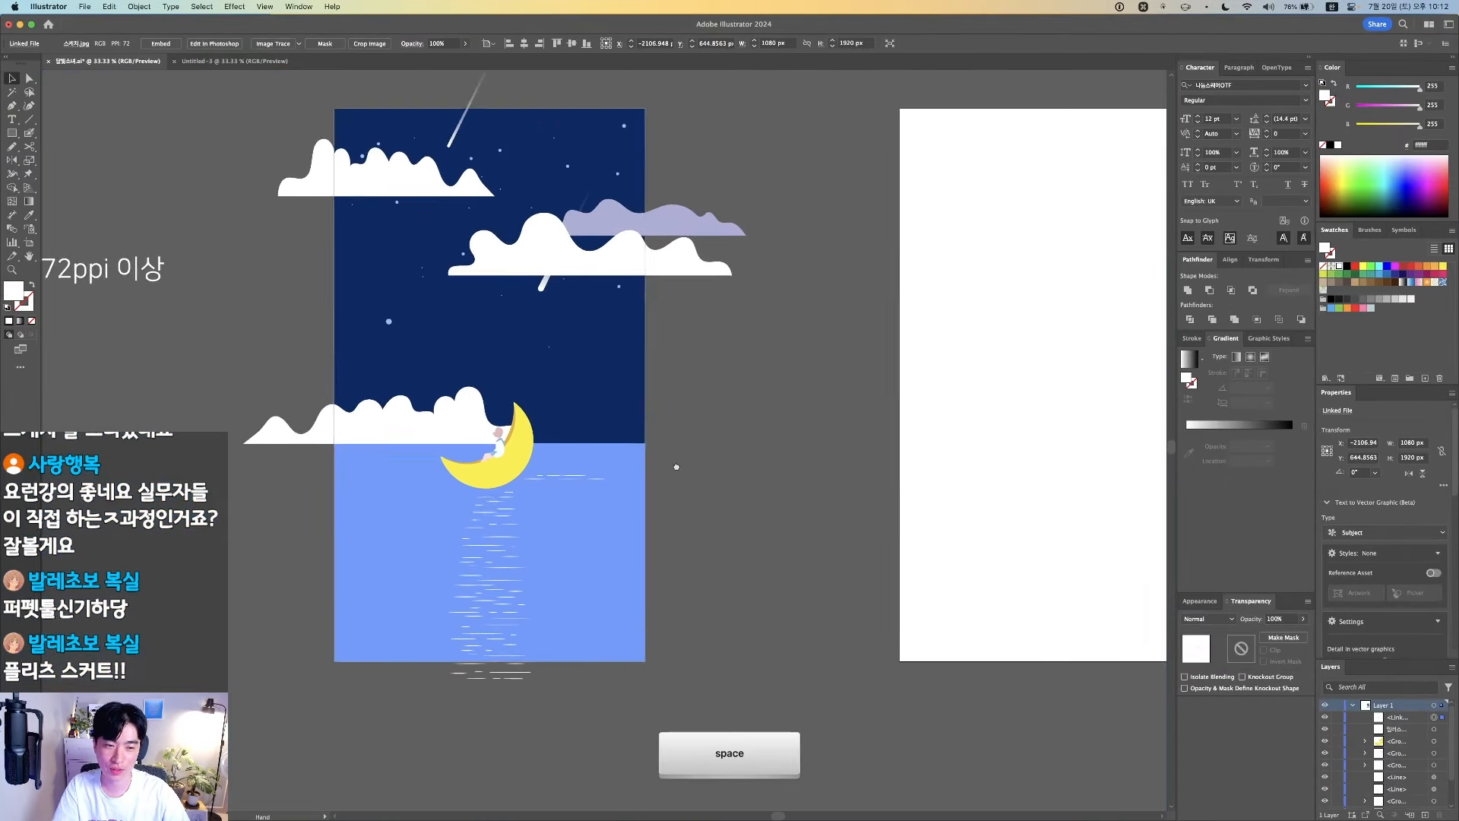
drag(855, 416, 693, 440)
scroll(694, 439, down, 2)
drag(323, 461, 648, 422)
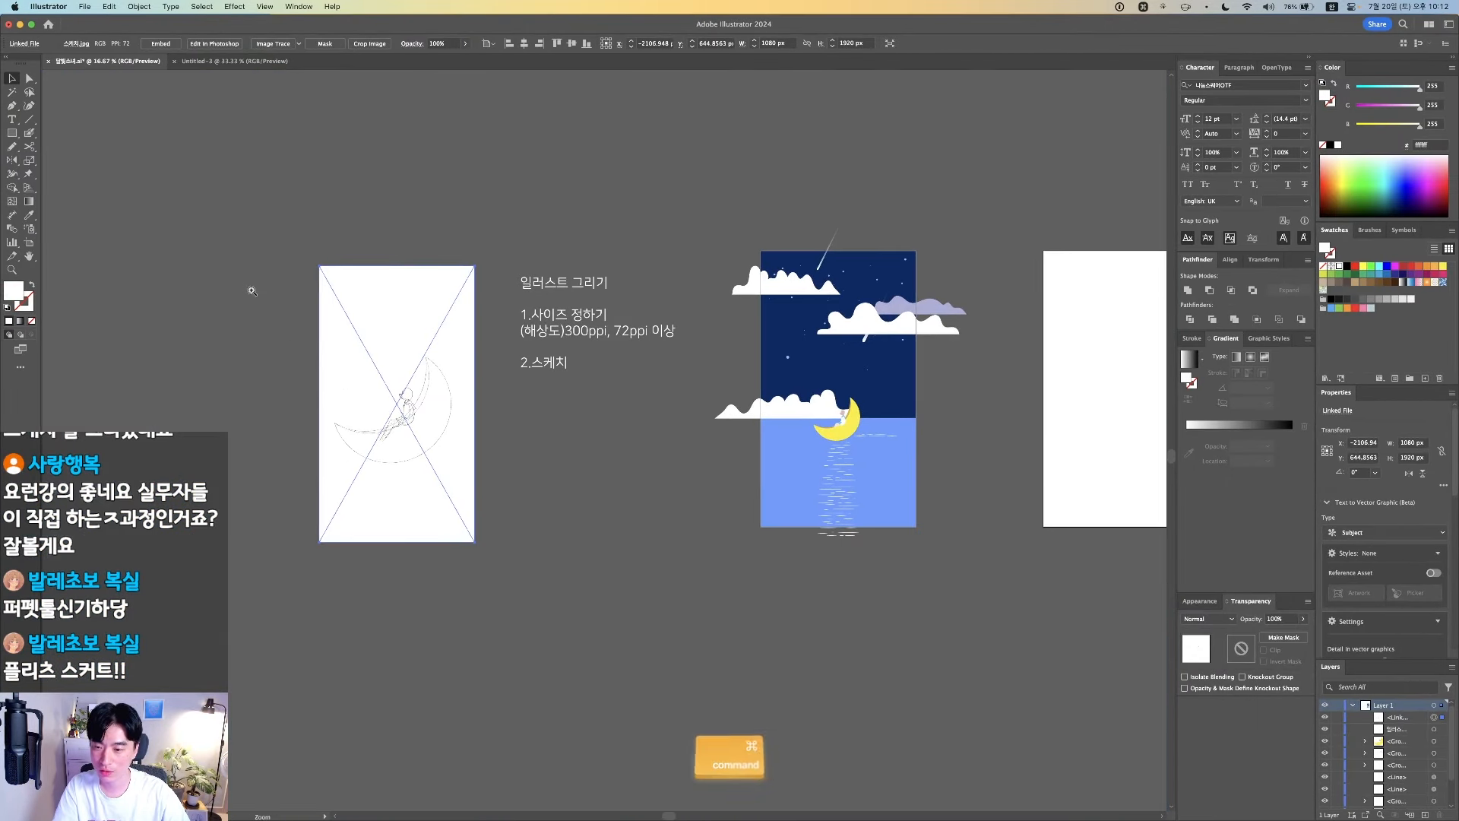
drag(251, 289, 653, 570)
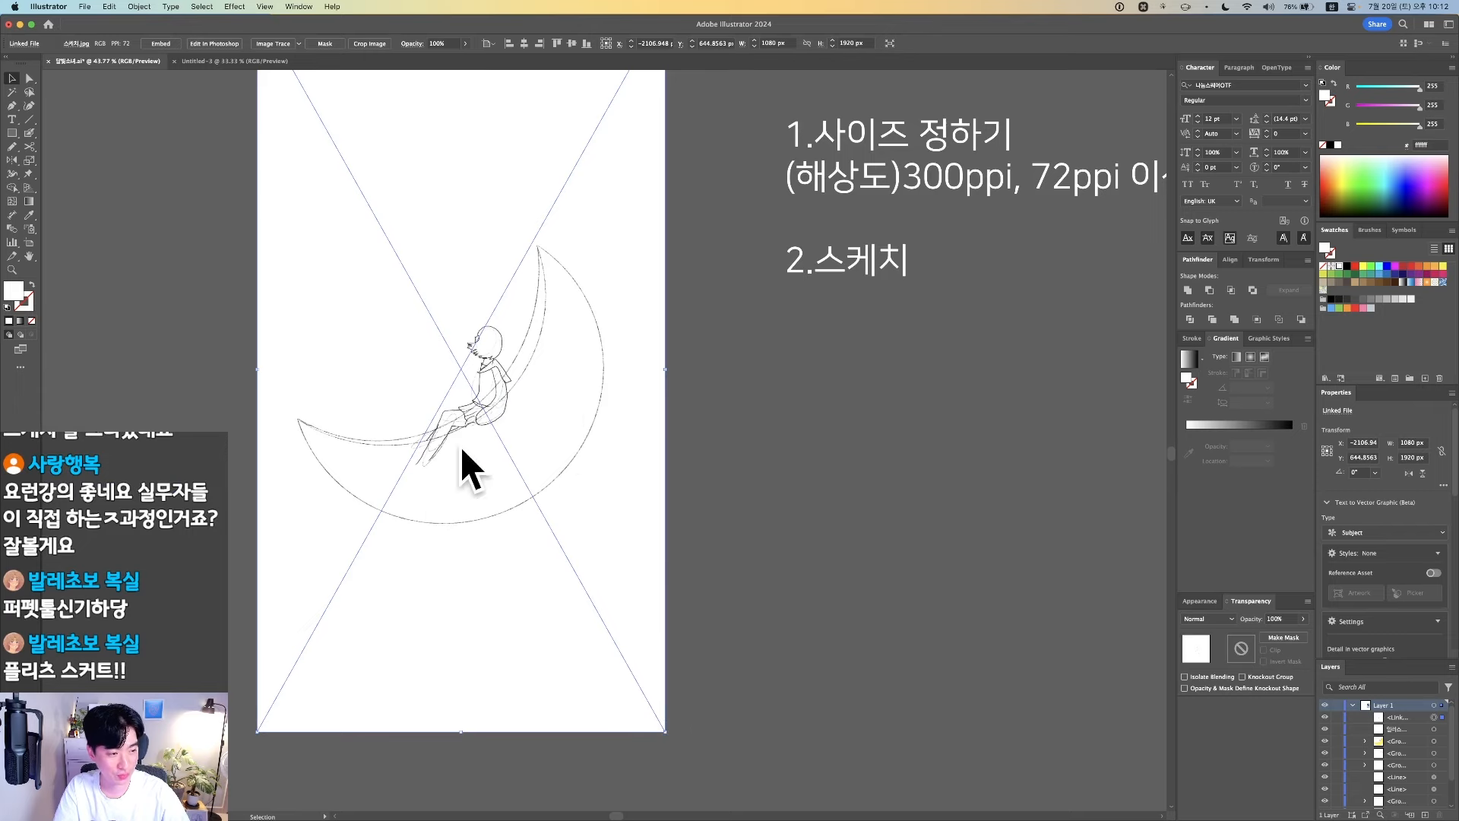
drag(725, 405, 581, 522)
Add the line "(요소 만들어서 배치하기)" beneath "2.스케치" in the lesson notes text
double_click(703, 384)
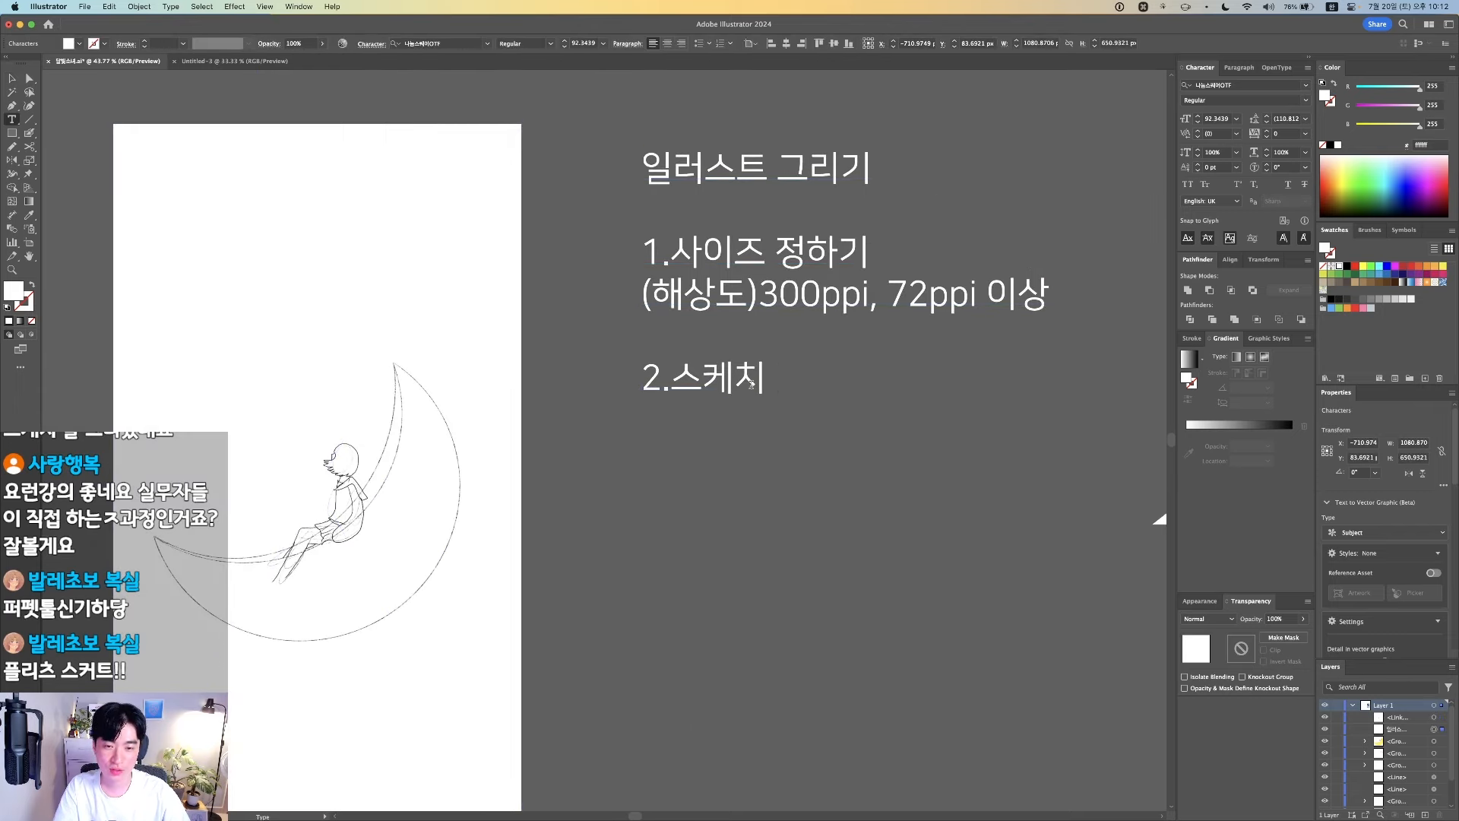
key(Escape)
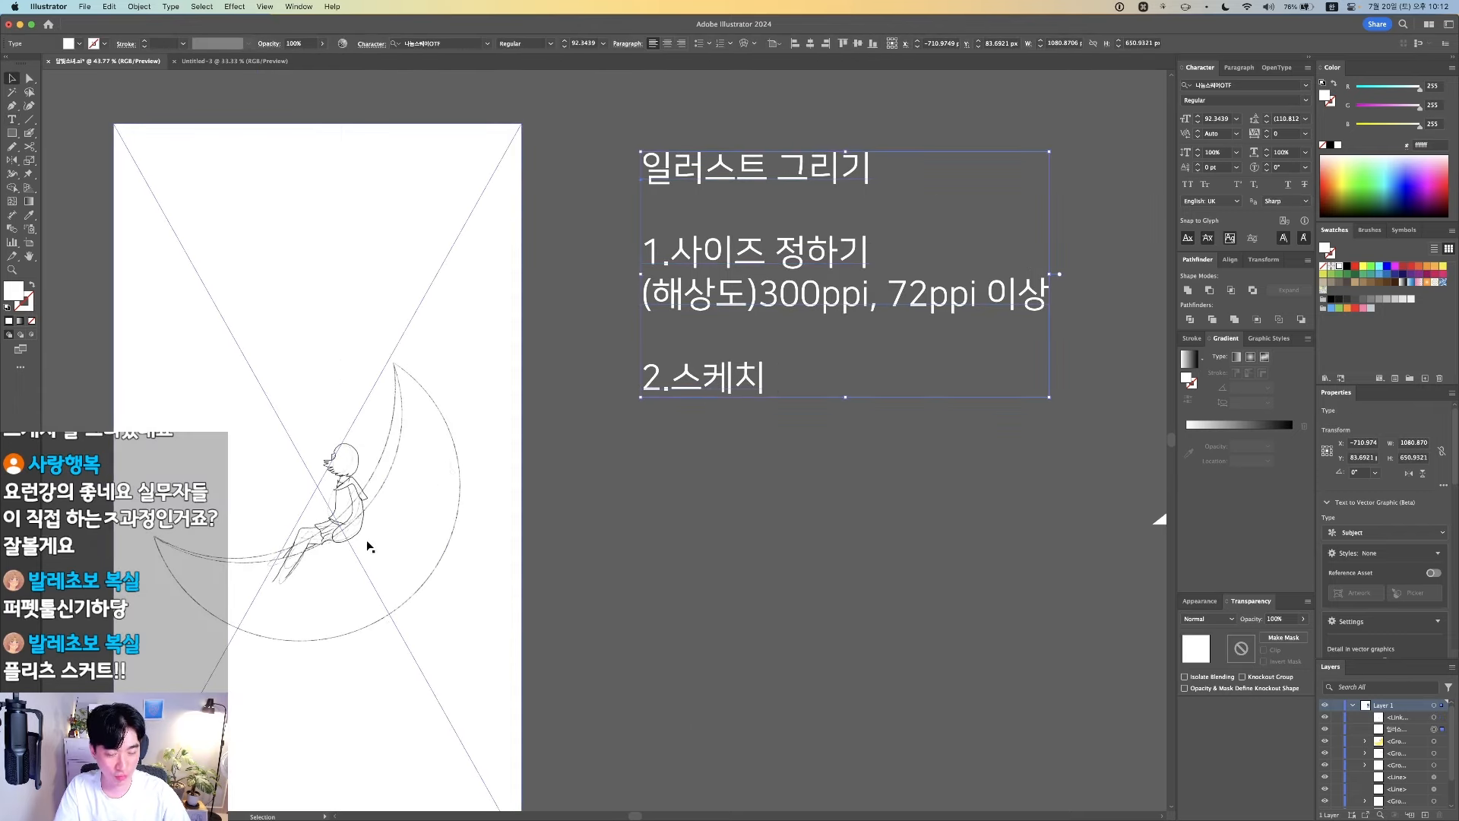
scroll(366, 543, down, 1)
drag(673, 470, 426, 460)
double_click(416, 415)
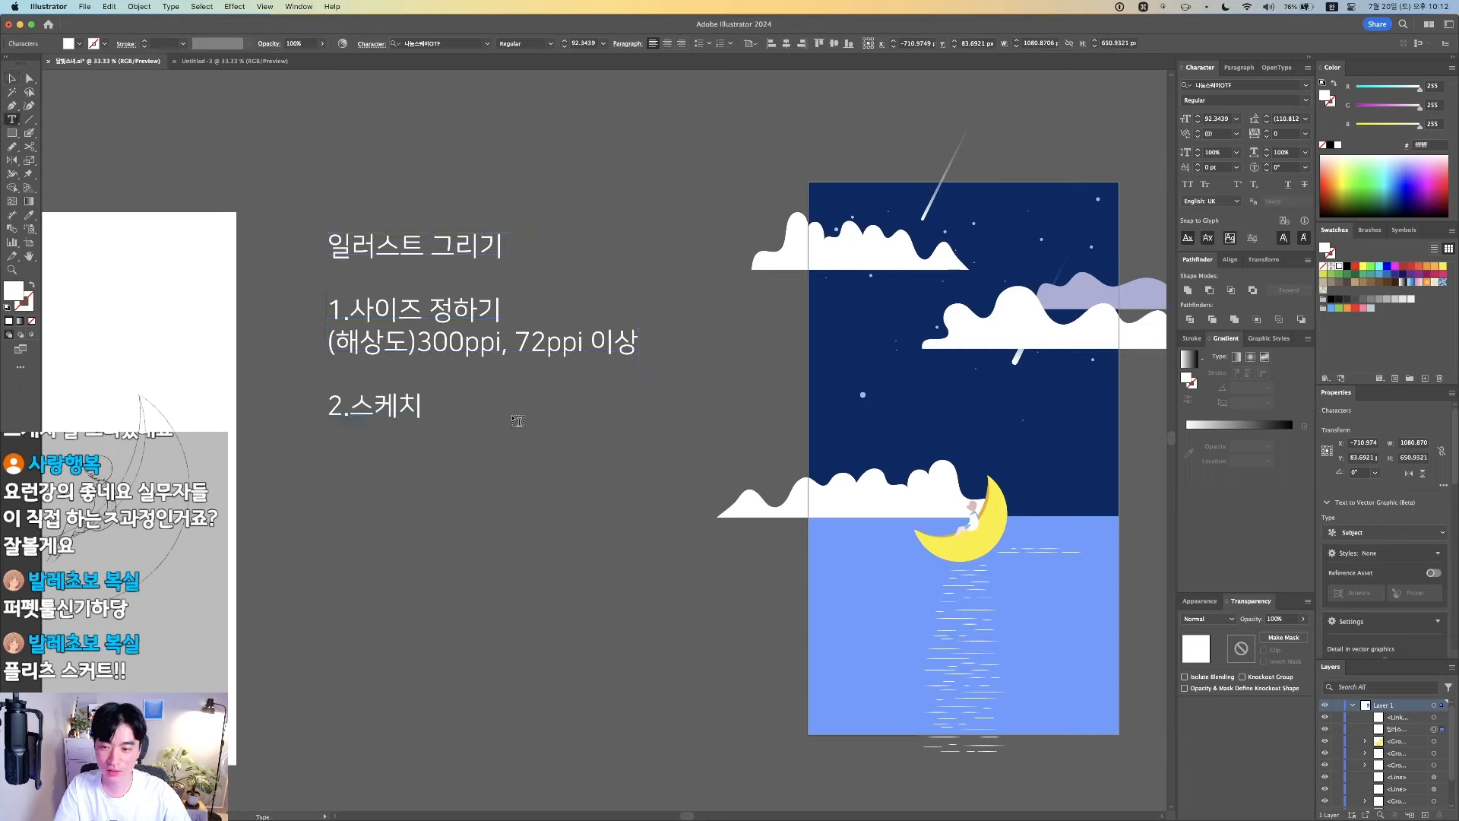
key(BackSpace)
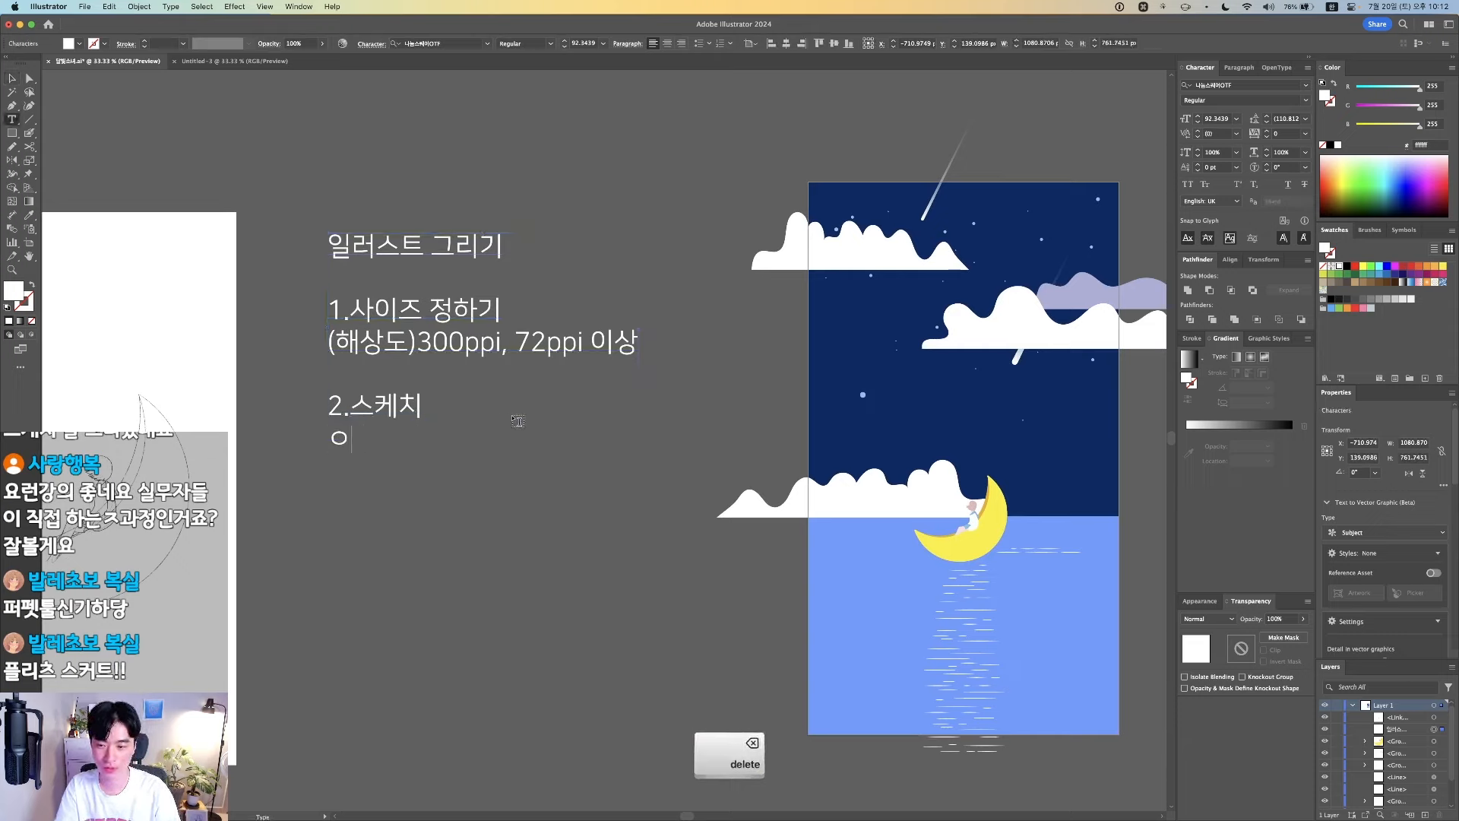
text((요소)
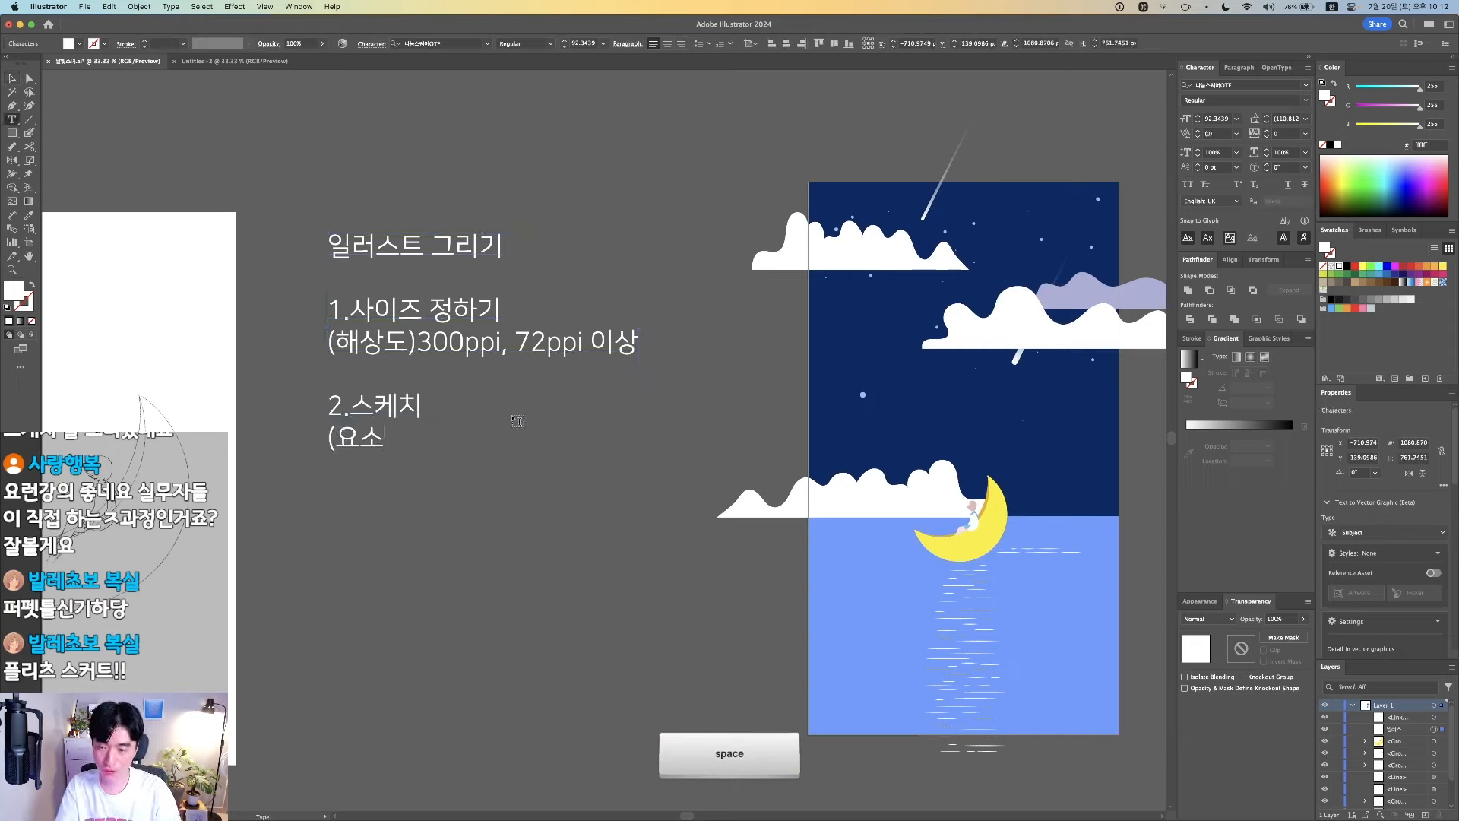
text( 만드ㄹ어서 배치하기))
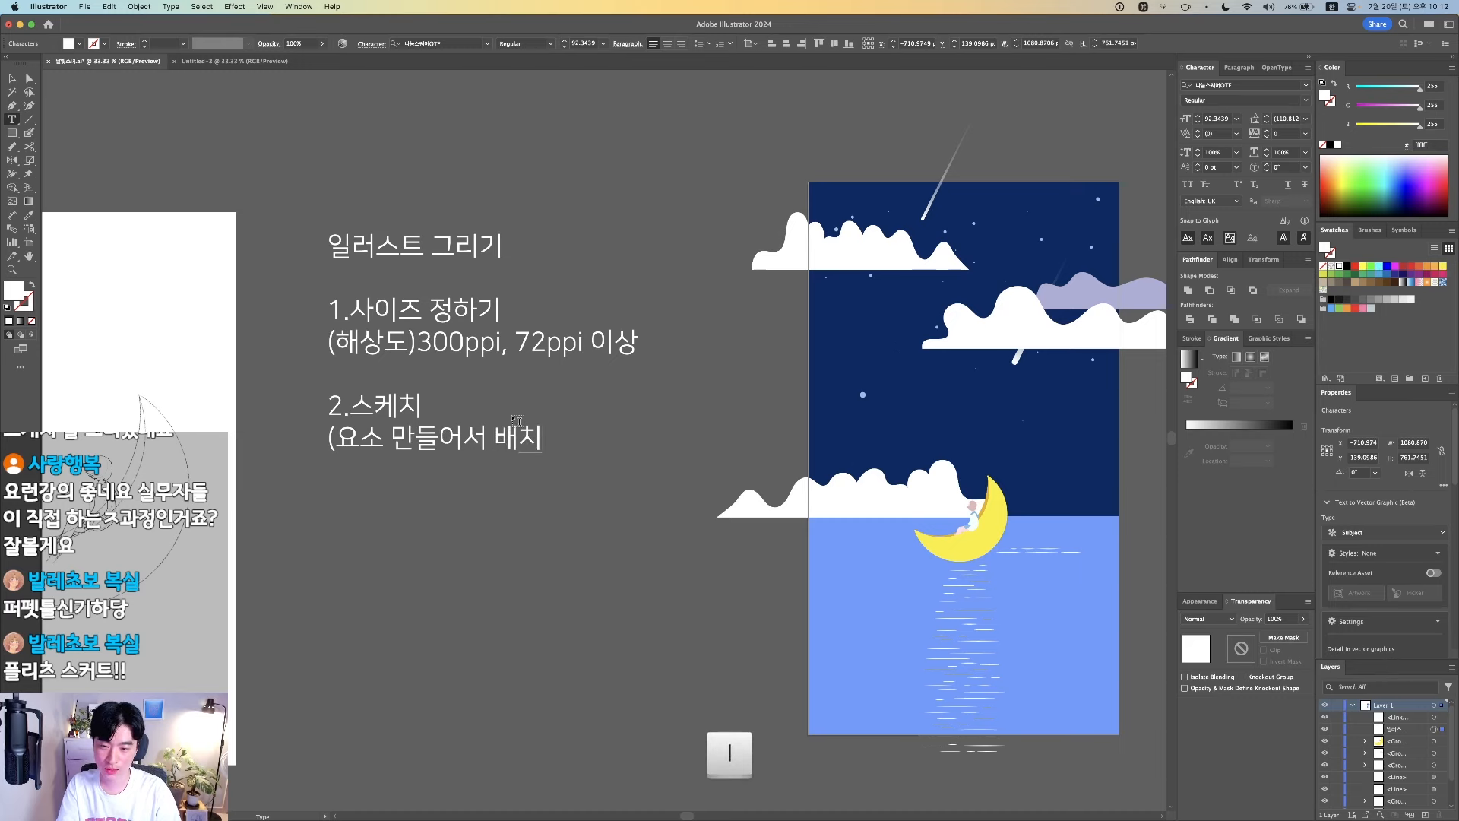
key(super+Return)
click(507, 460)
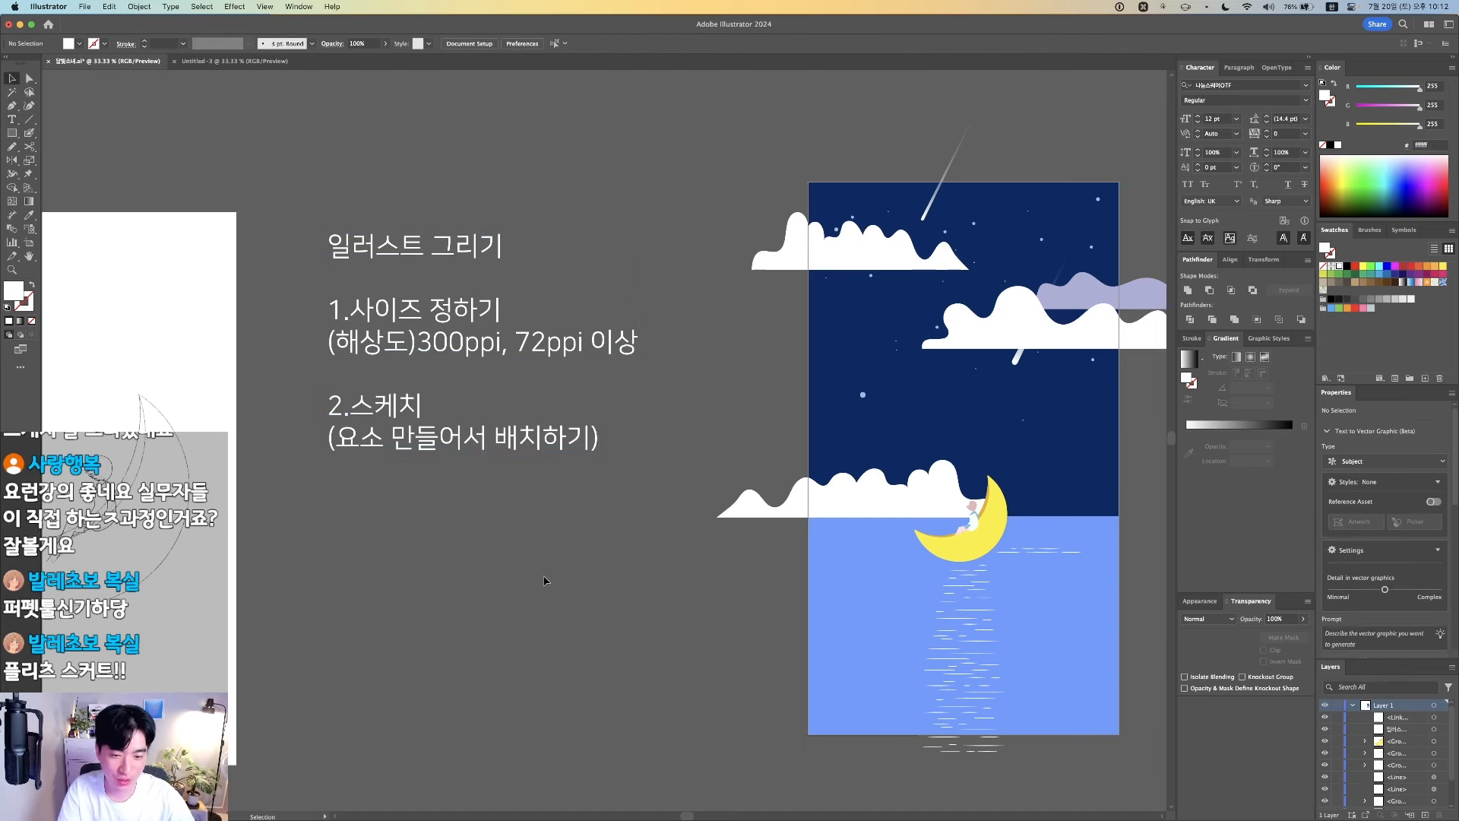
Spotlight the cloud shapes in the finished illustration and look over the moon sketch beside the notes
key(space)
drag(594, 560, 417, 509)
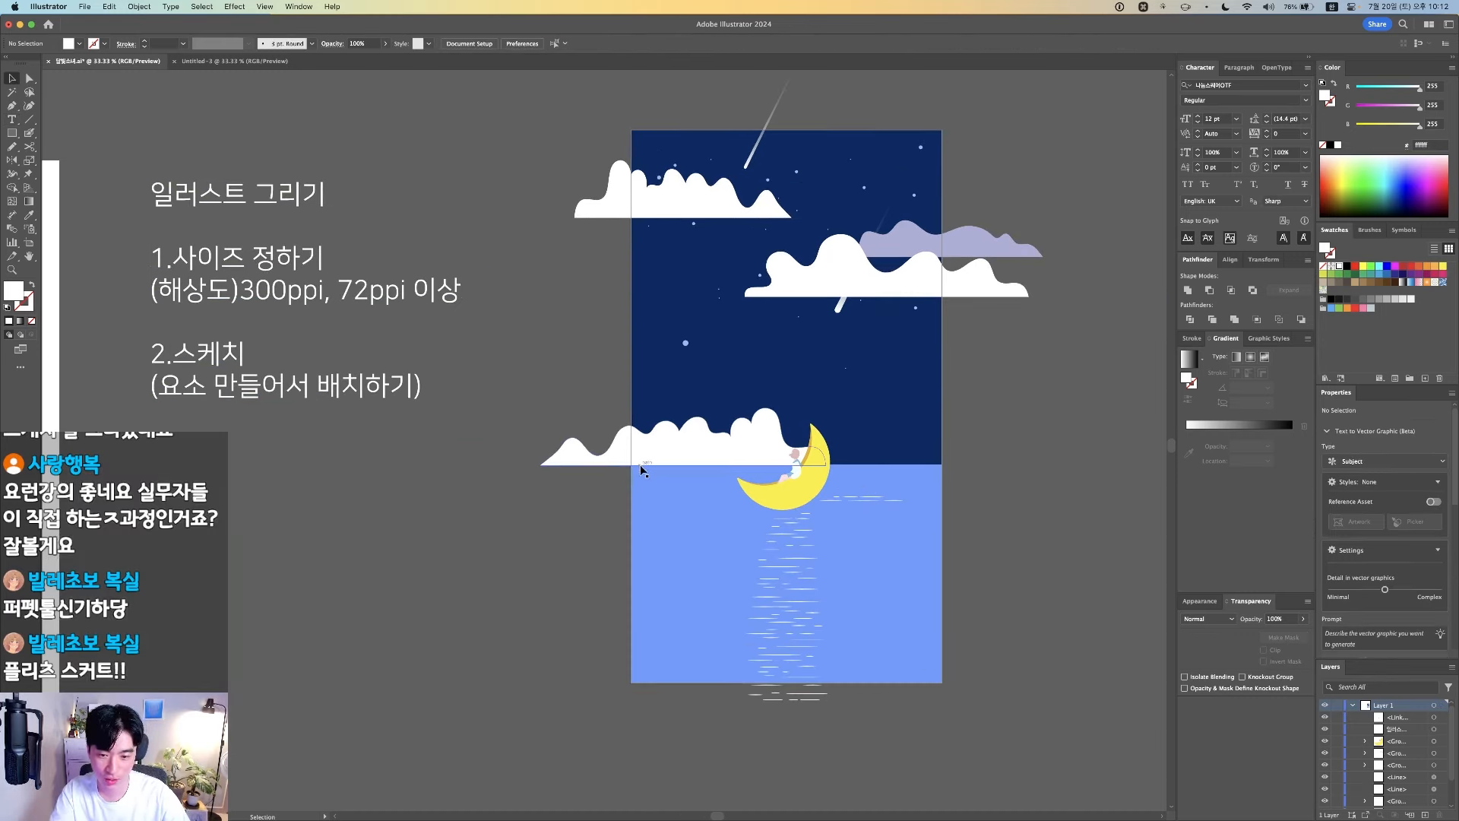
key(F1)
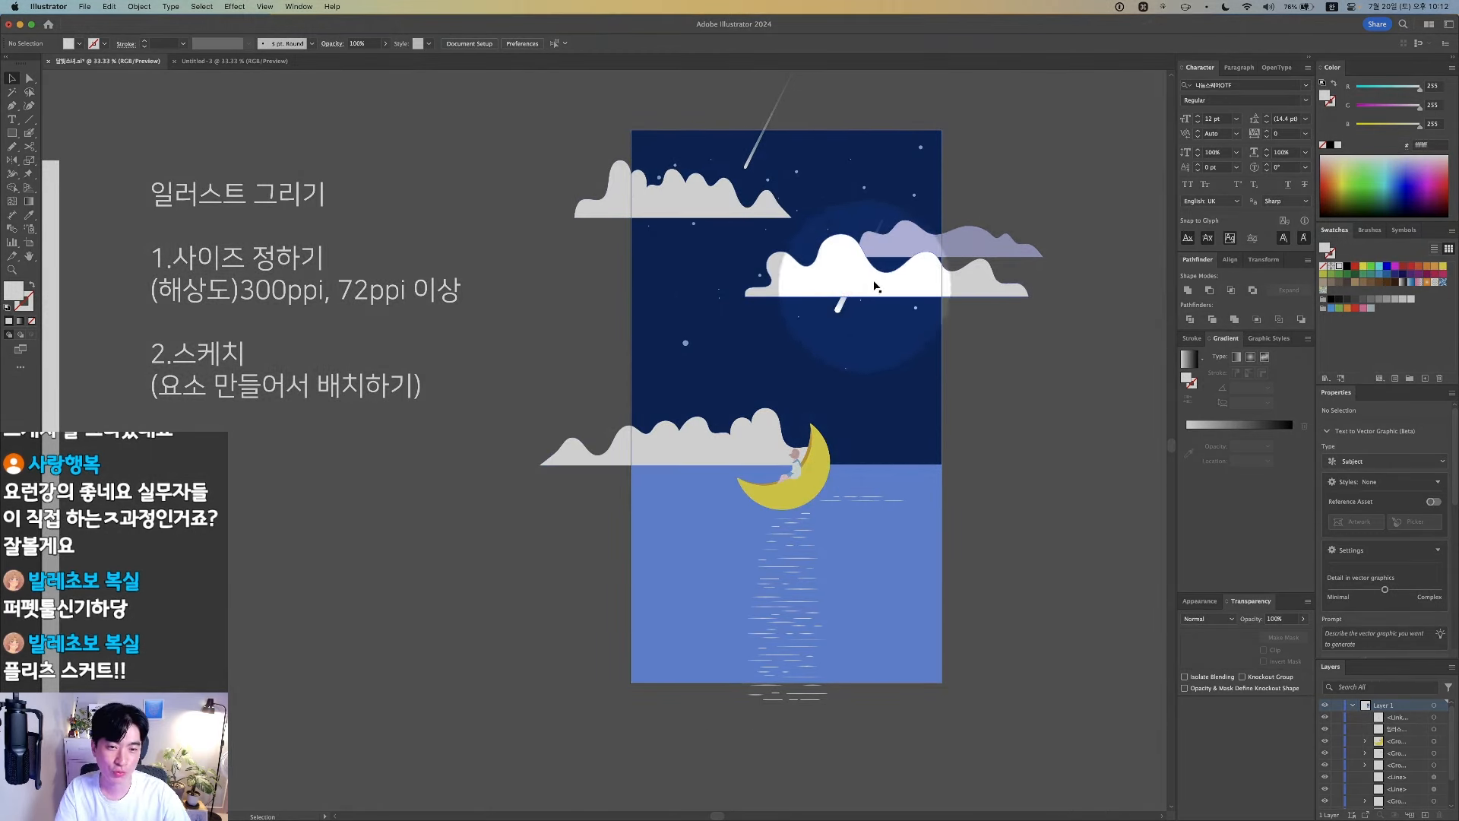
key(F1)
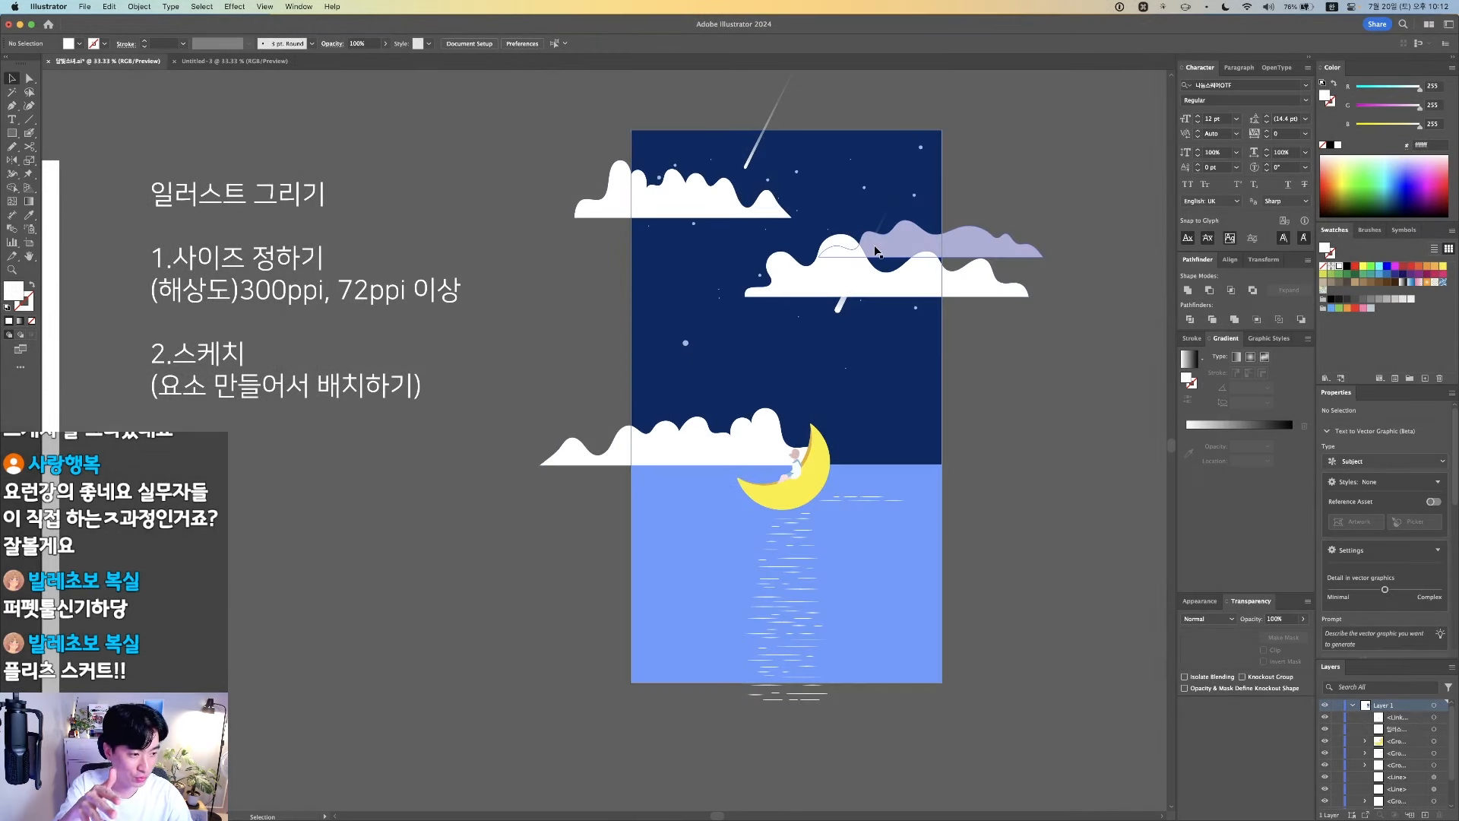
alt+scroll(876, 329, down, 1)
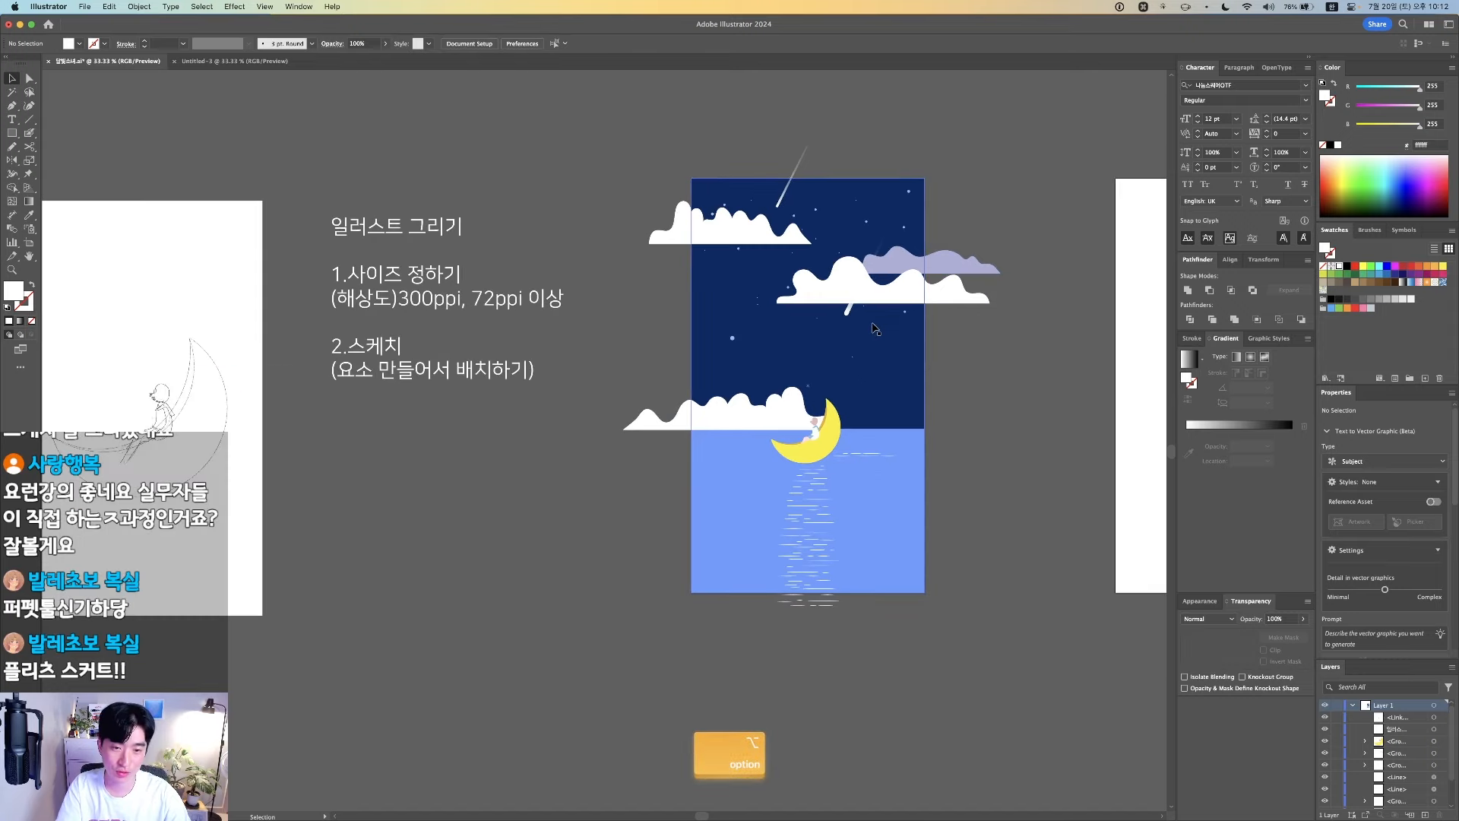
drag(984, 428, 853, 389)
alt+scroll(846, 274, down, 1)
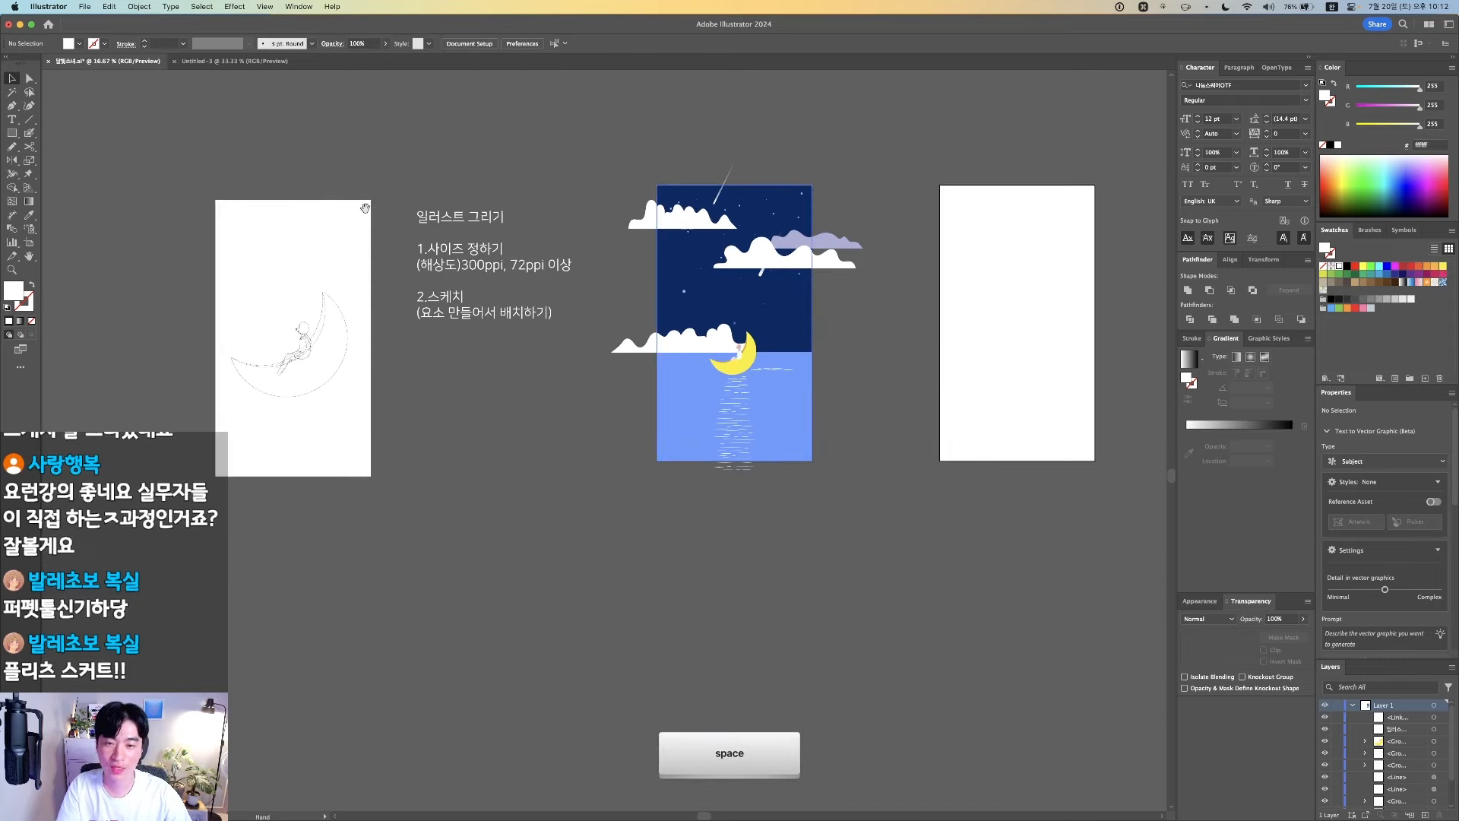
super+drag(368, 204, 915, 583)
drag(367, 479, 803, 485)
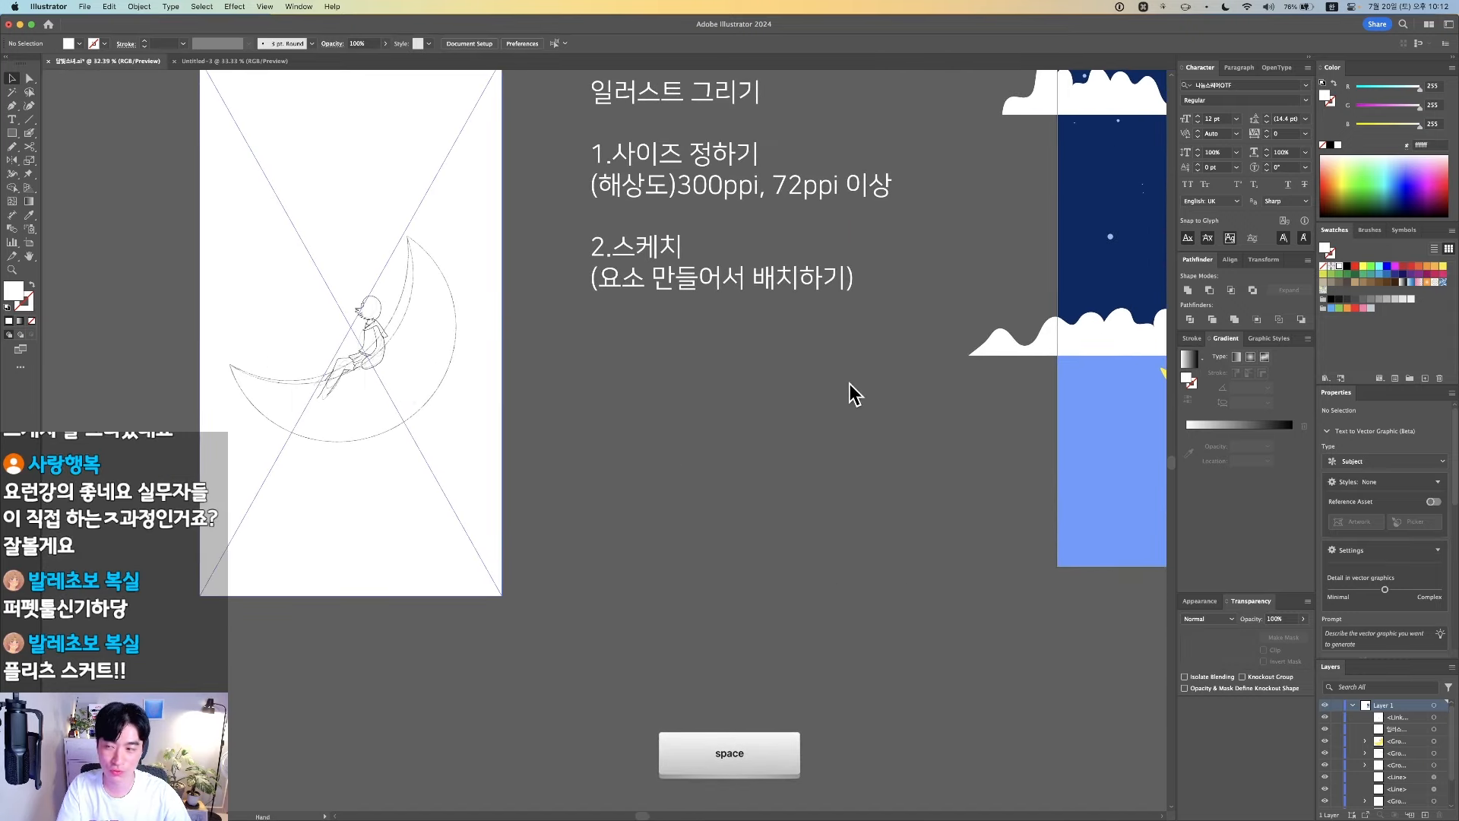
Draw a circle about 860 px across below the notes and fill it with the yellow sampled from the illustrated moon
drag(849, 384, 419, 398)
drag(12, 133, 57, 163)
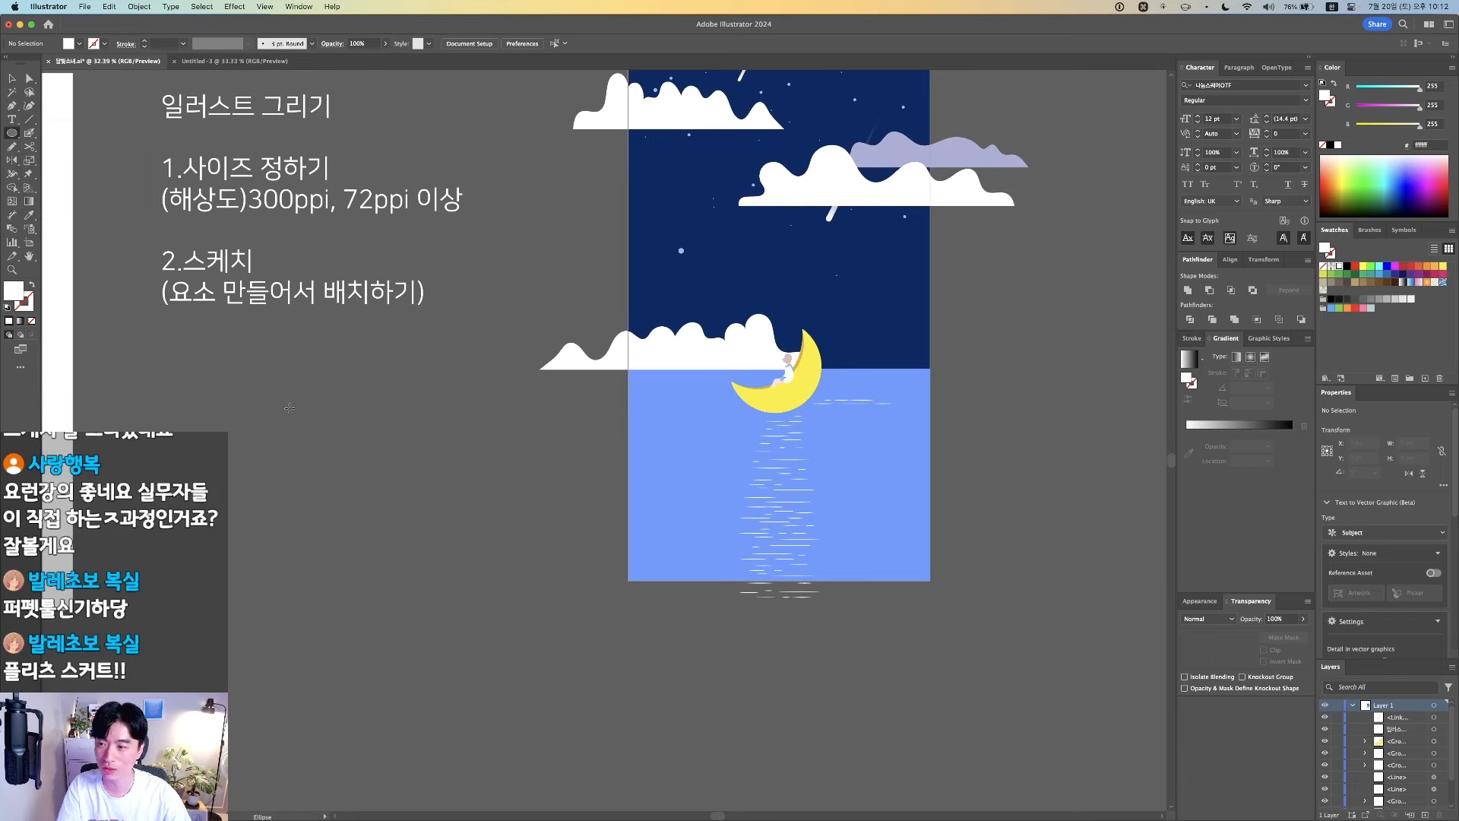
mouse_move(259, 391)
mouse_down()
mouse_move(390, 520)
mouse_move(379, 510)
mouse_up()
key(i)
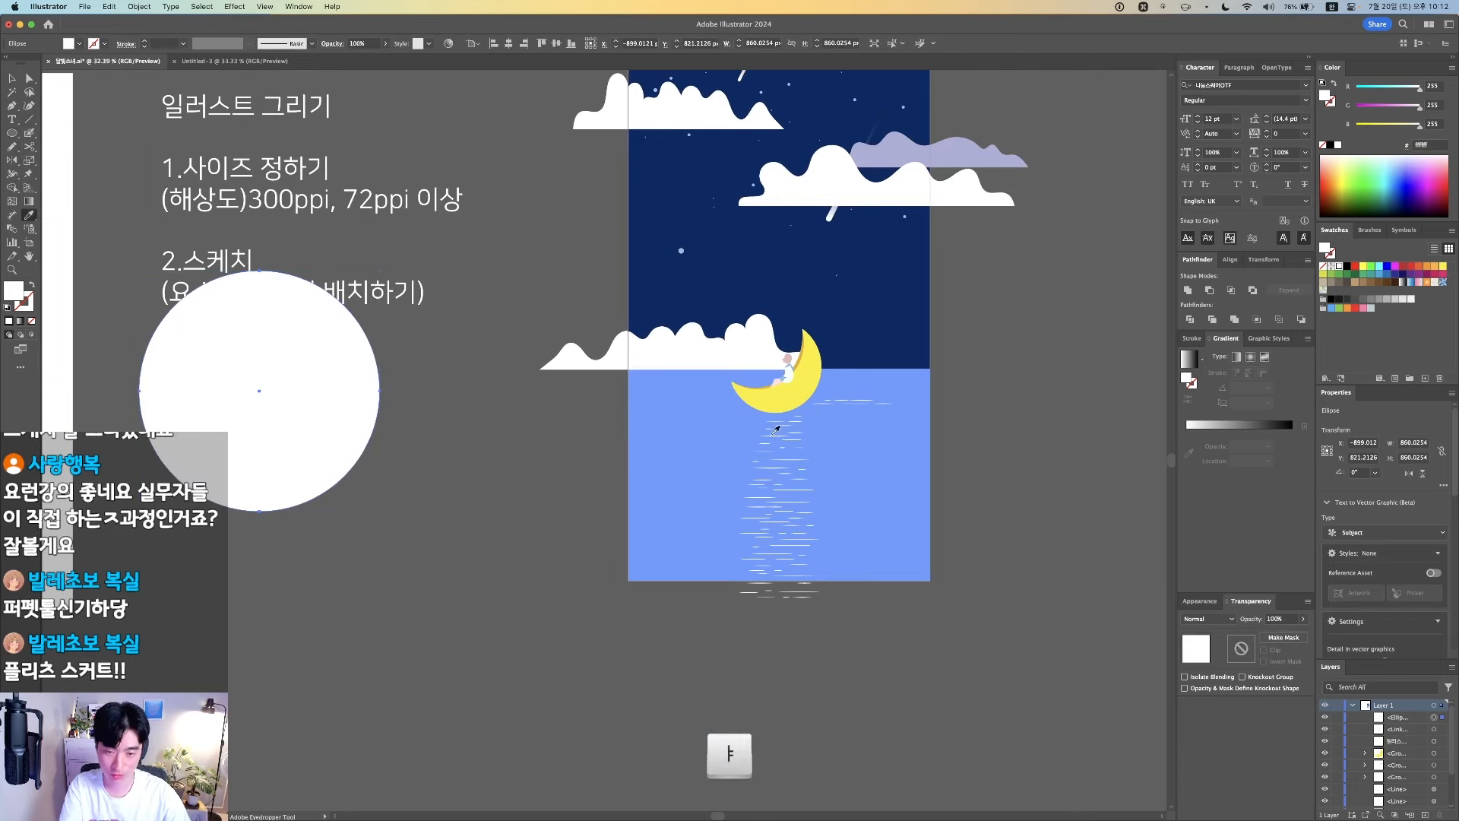
click(798, 403)
Duplicate the yellow circle with a diagonal offset and subtract one circle from the other to form a crescent moon
key(v)
drag(341, 405, 453, 545)
drag(542, 472, 448, 598)
click(592, 465)
drag(378, 450, 367, 446)
shift+click(485, 542)
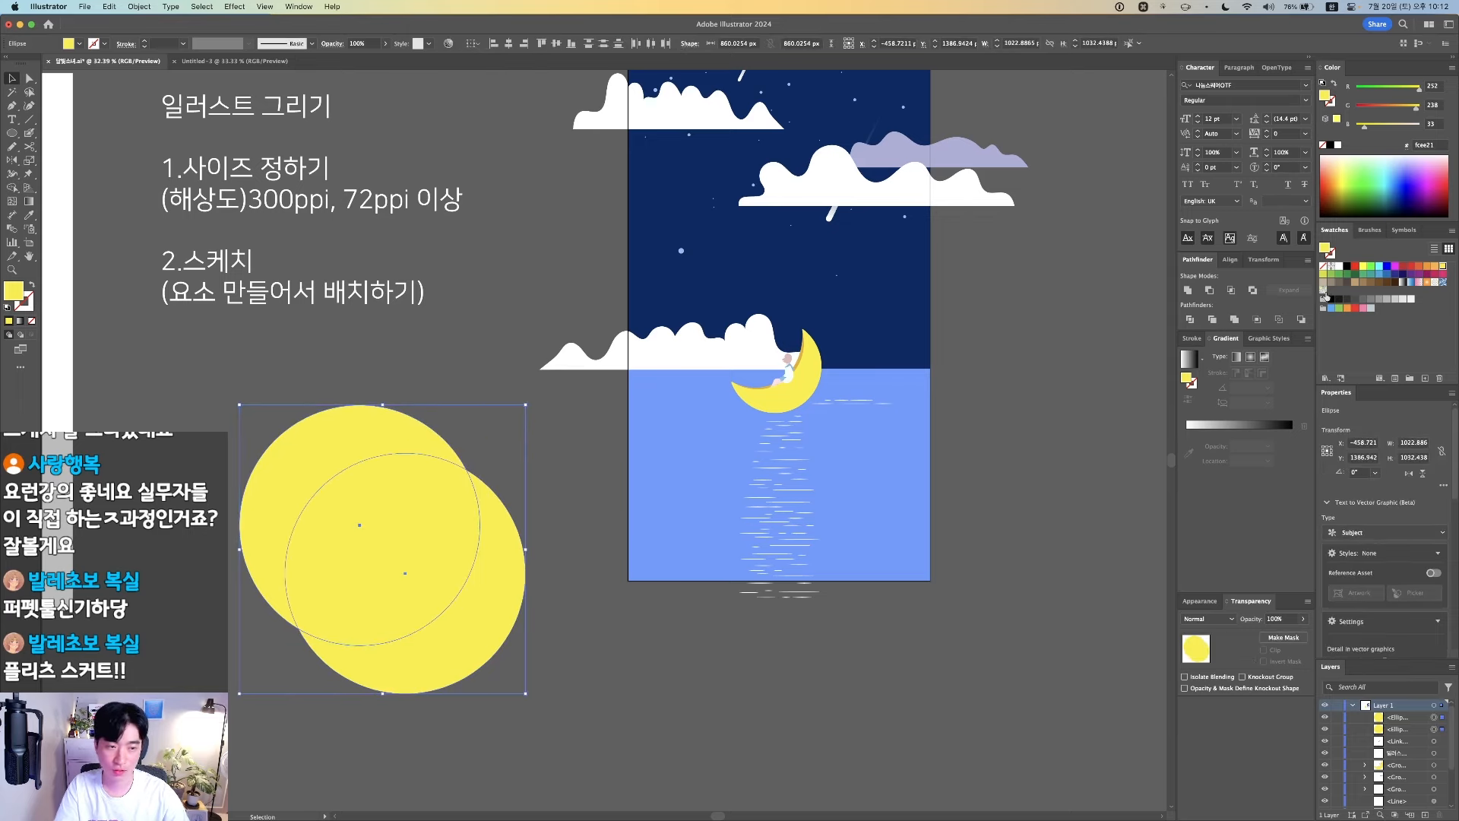
click(1209, 291)
drag(515, 570, 501, 450)
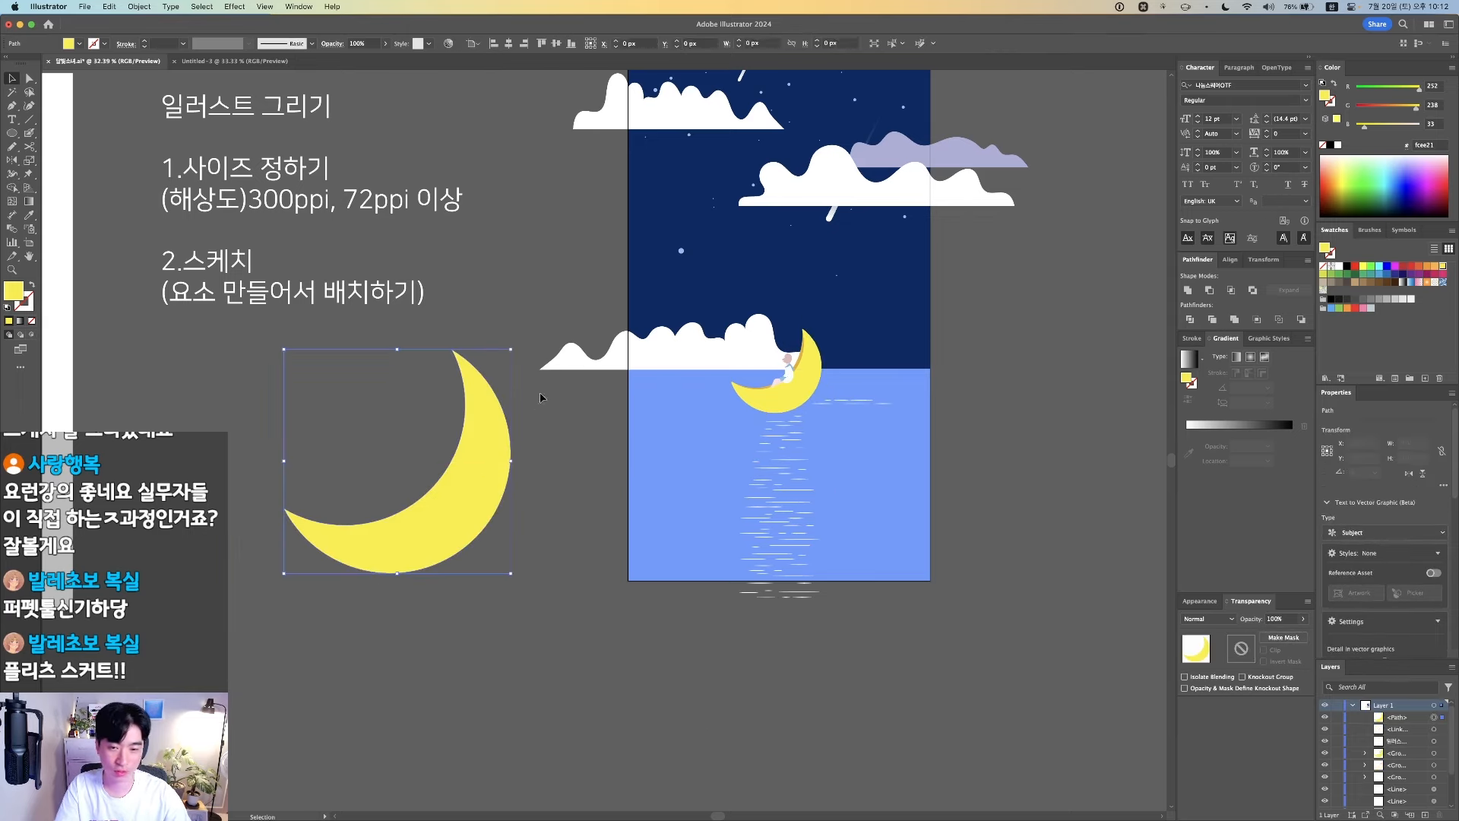
Scale the crescent down to about 340 × 335 px and place it near the middle of the blank artboard
drag(512, 350, 475, 435)
click(490, 453)
scroll(491, 455, down, 1)
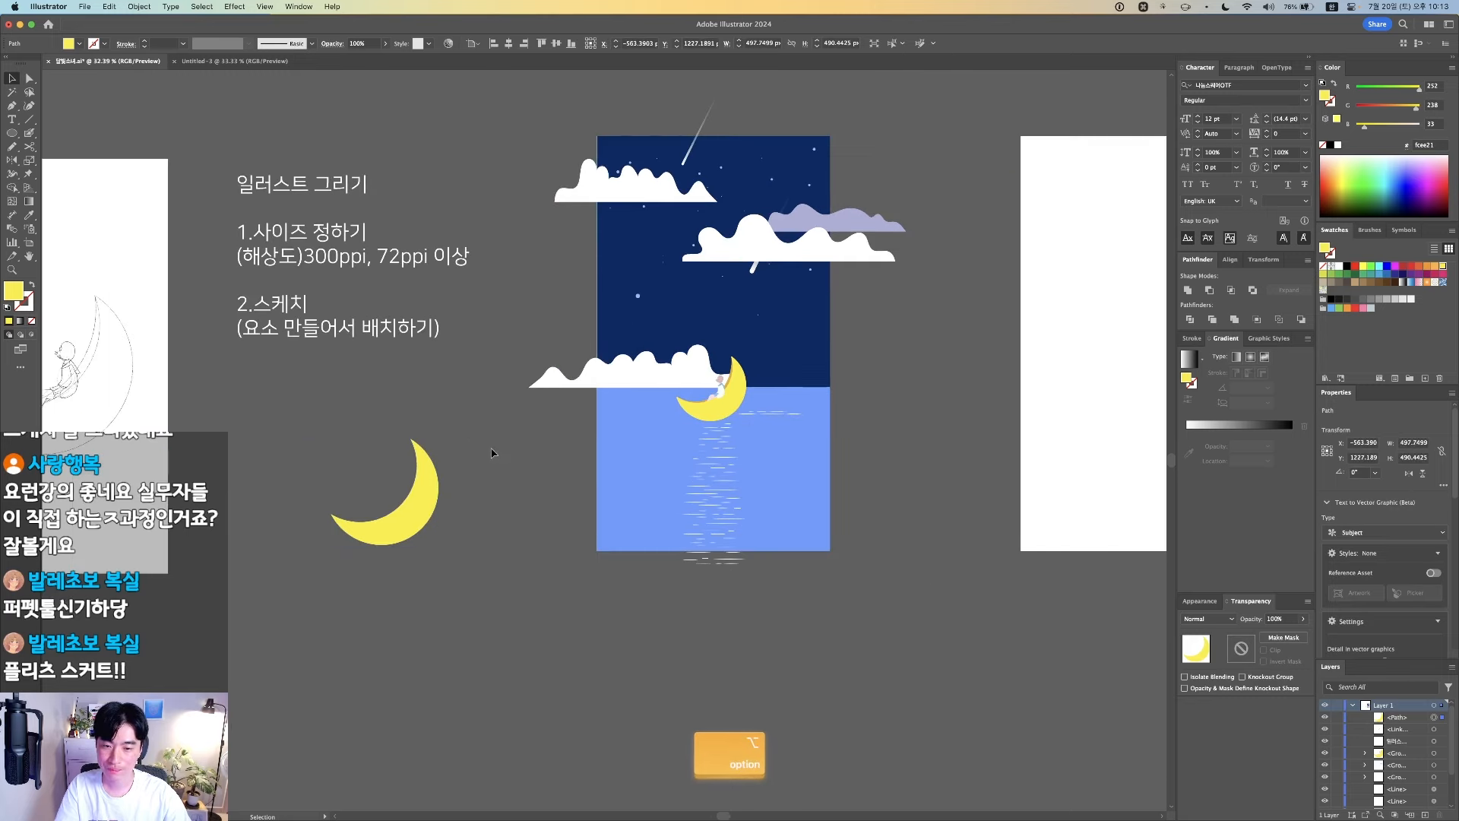
drag(547, 505, 340, 539)
drag(218, 545, 955, 411)
drag(965, 338, 967, 397)
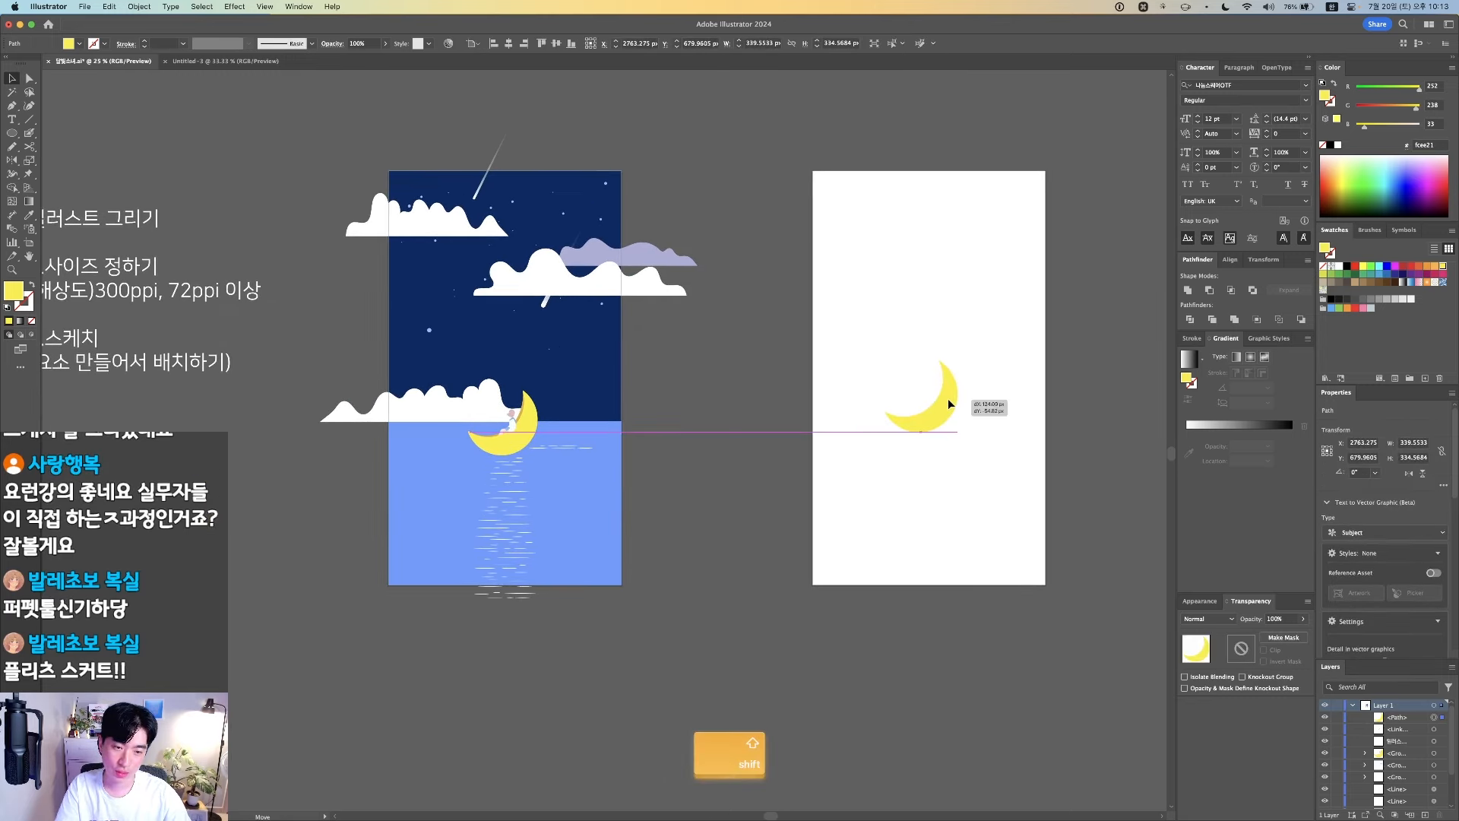
Draw a yellow rectangle about 1080 × 846 px at the blank artboard's base and move it below, between the two artboards
click(899, 329)
key(m)
mouse_move(809, 584)
mouse_down()
mouse_move(1045, 427)
mouse_move(1046, 402)
mouse_up()
key(v)
drag(1007, 461, 808, 631)
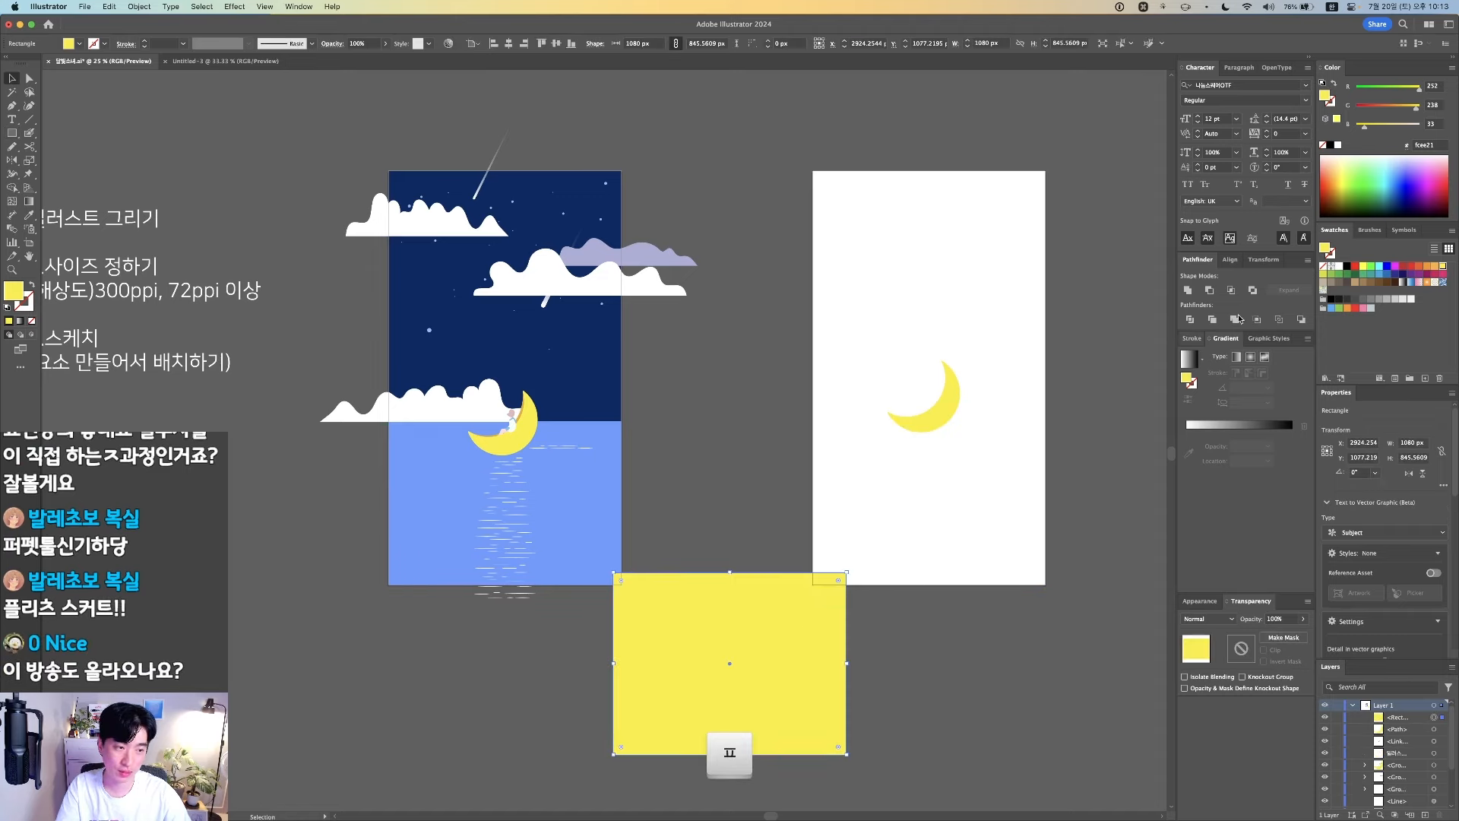
Recolour the rectangle between the artboards with the sea blue sampled from the finished illustration
click(617, 486)
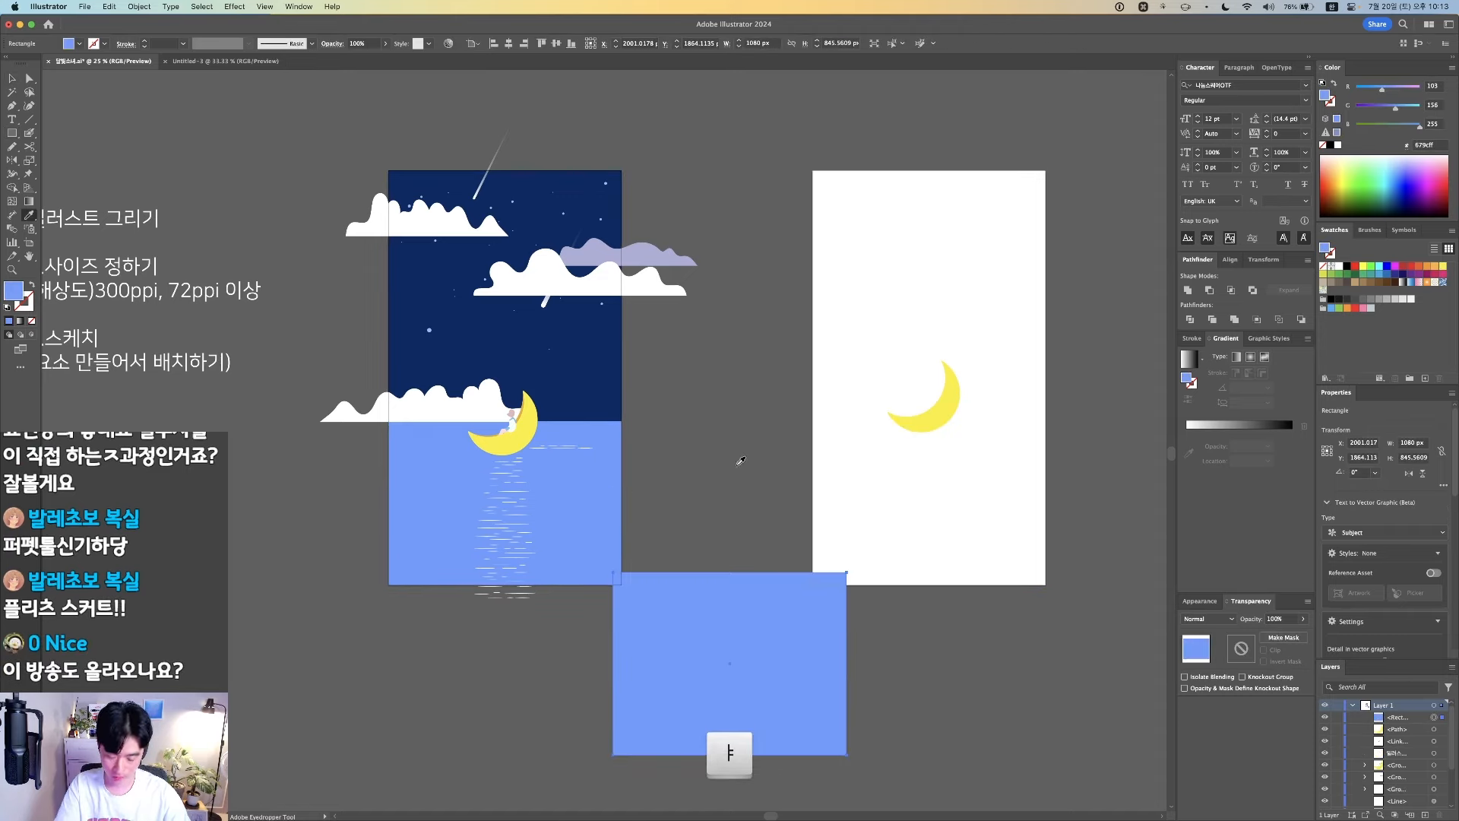
key(v)
click(744, 465)
Cover the blank artboard with a rectangle about 1080 × 1927 px, fill it with the sampled navy sky colour, and send it to the back
key(m)
drag(809, 174, 1044, 585)
key(i)
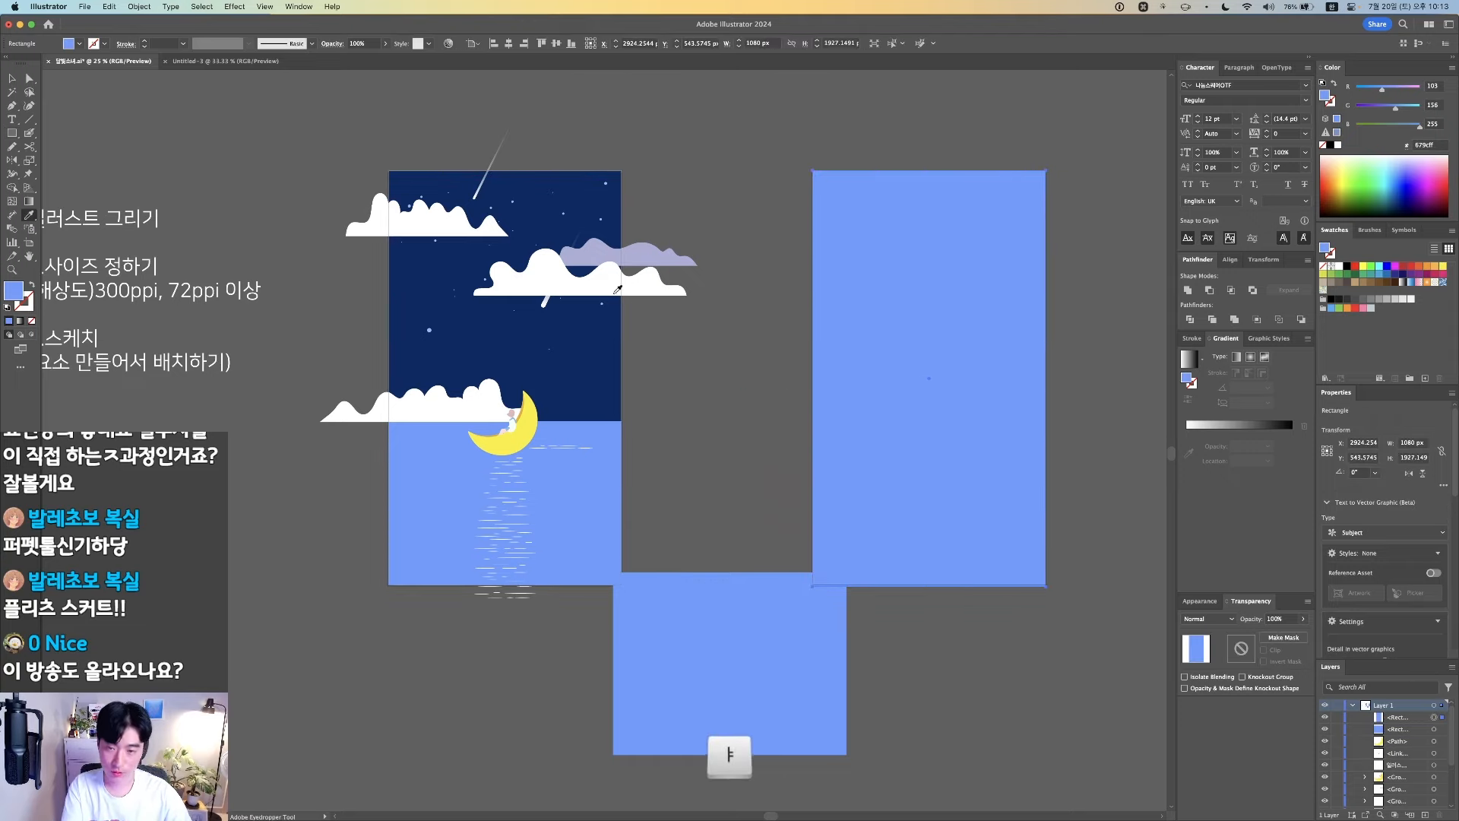
click(599, 363)
key(shift+super+bracketleft)
key(v)
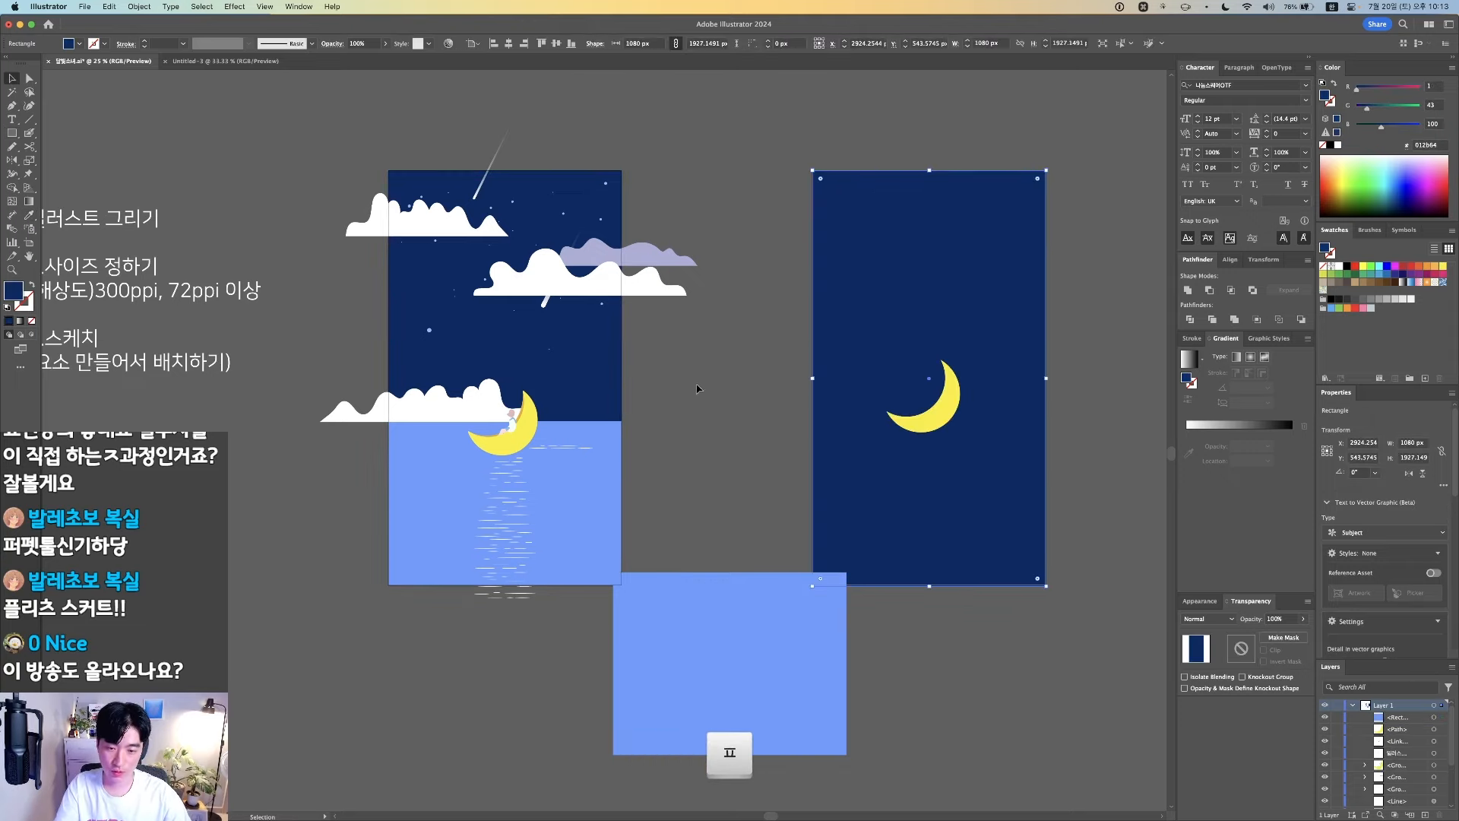
click(700, 387)
Move the blue rectangle onto the lower part of the navy artboard and bring the crescent in front of it
key(space)
drag(775, 665, 815, 464)
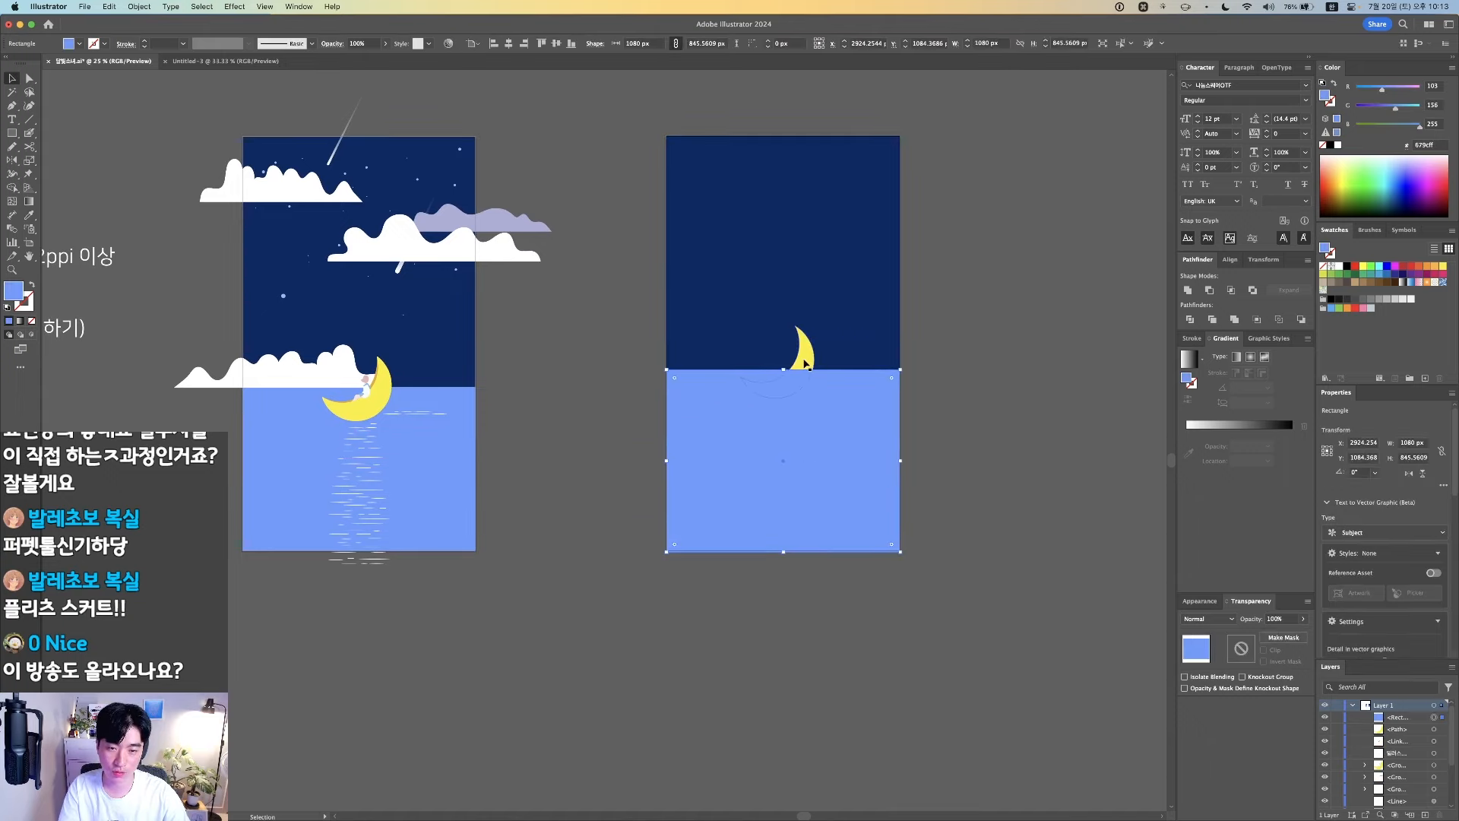
click(801, 352)
key(shift+super+bracketright)
drag(805, 358, 801, 361)
Duplicate the finished illustration's clouds into the empty area to the right of the new artboard and ungroup them
click(525, 299)
drag(447, 247, 1140, 330)
drag(963, 374, 737, 391)
drag(896, 333, 1011, 331)
key(shift+super+g)
click(949, 545)
drag(949, 544, 984, 544)
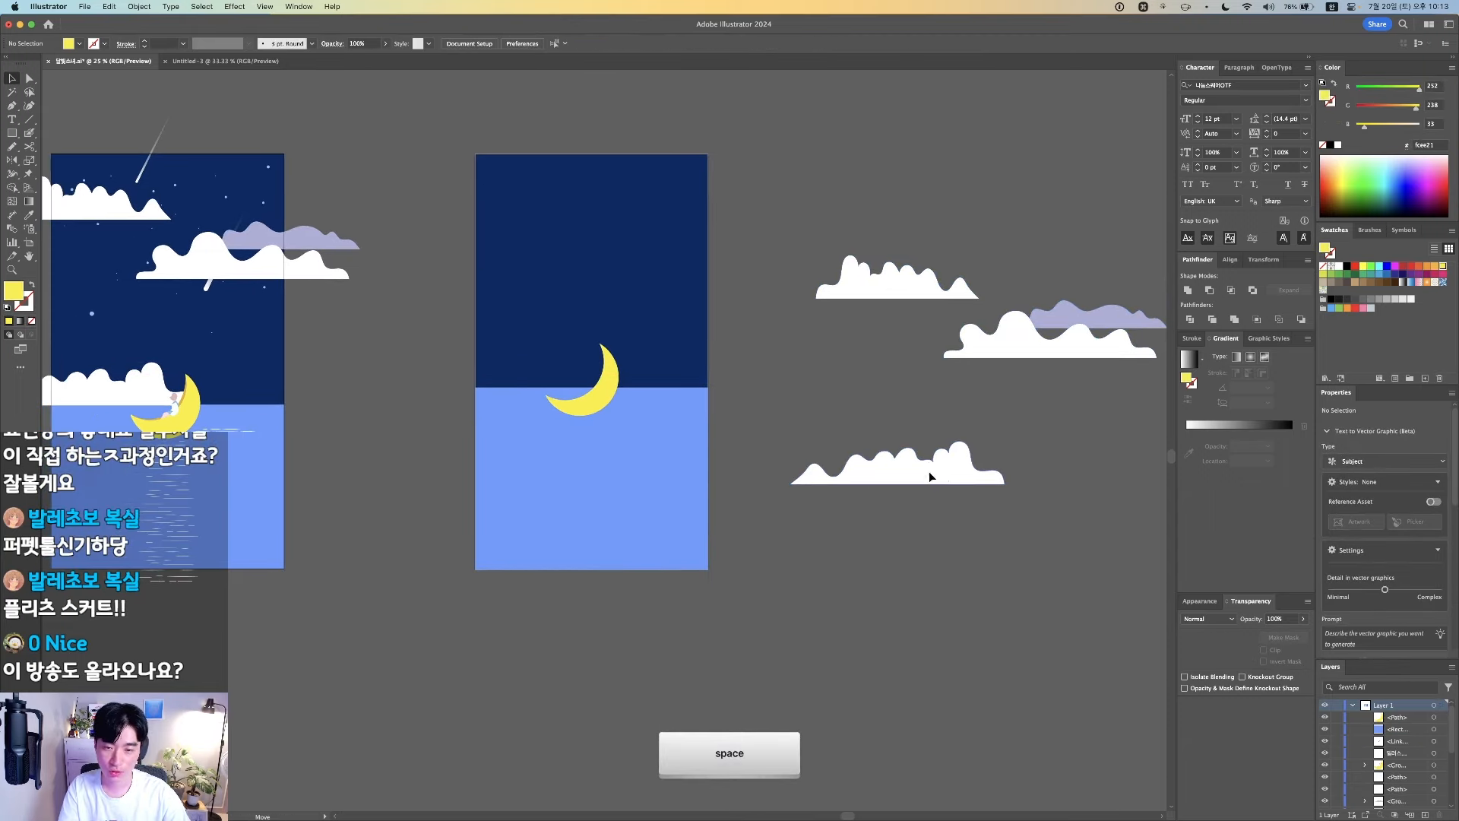
Place the widest duplicated cloud on the horizon, extending past the new artboard's left edge and meeting the crescent
drag(929, 472, 991, 453)
click(939, 449)
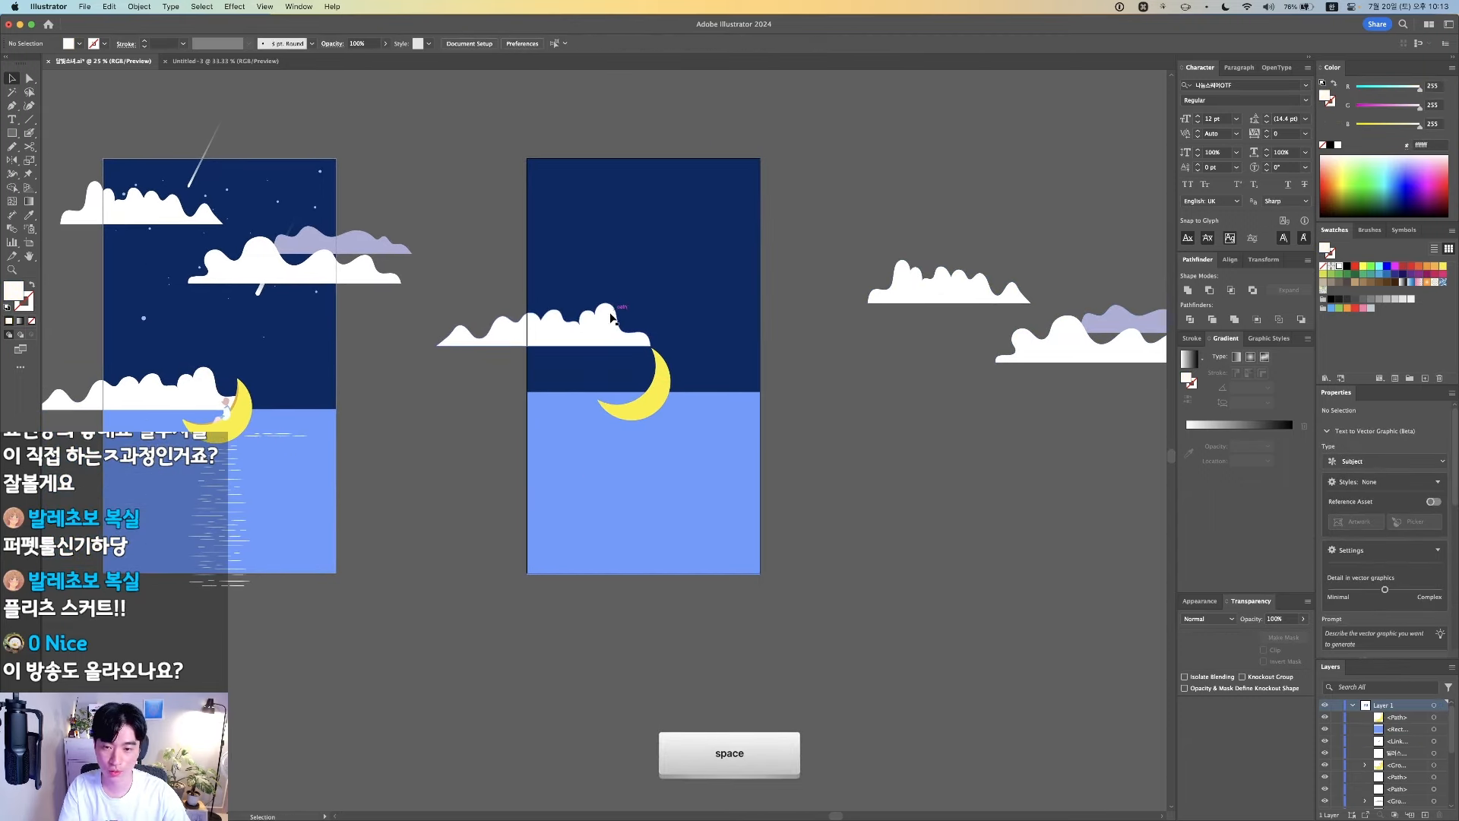
drag(584, 327, 585, 378)
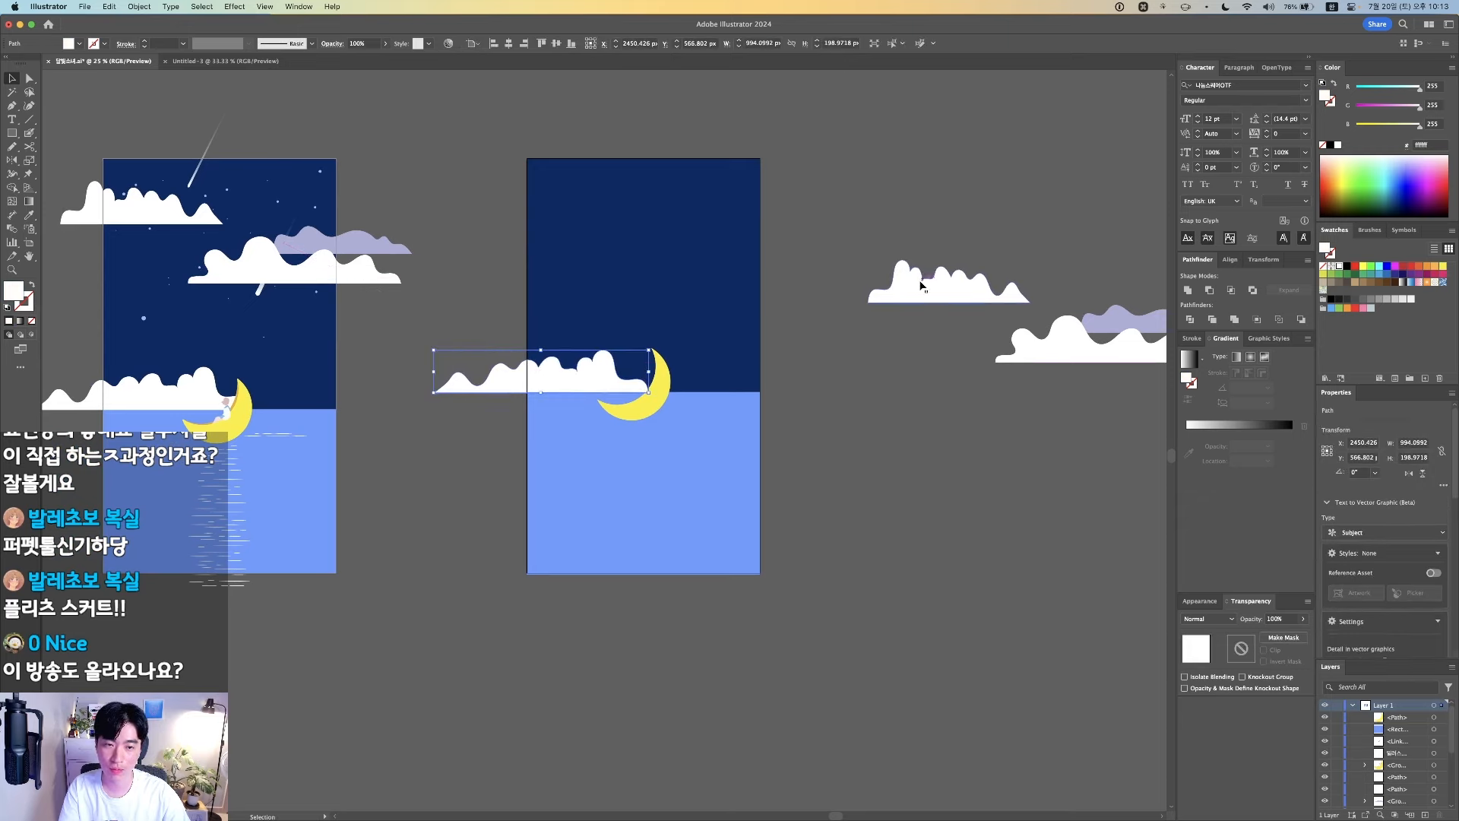
Arrange the small white and lilac clouds at the new artboard's right edge and the large white cloud across its upper left edge
drag(927, 298, 727, 289)
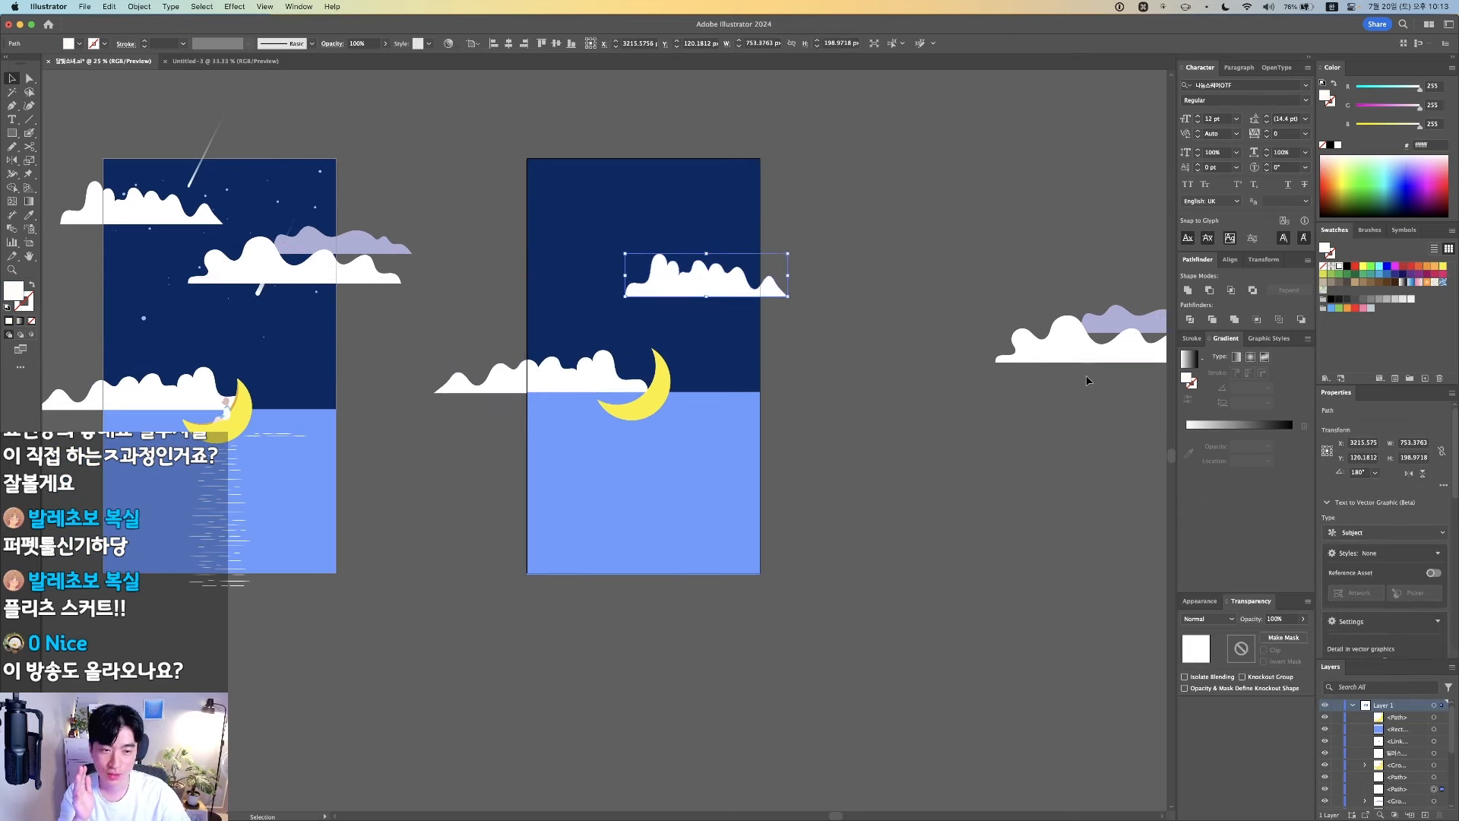
drag(1094, 343, 761, 302)
drag(1114, 328, 503, 204)
click(857, 372)
key(space)
drag(655, 408, 793, 434)
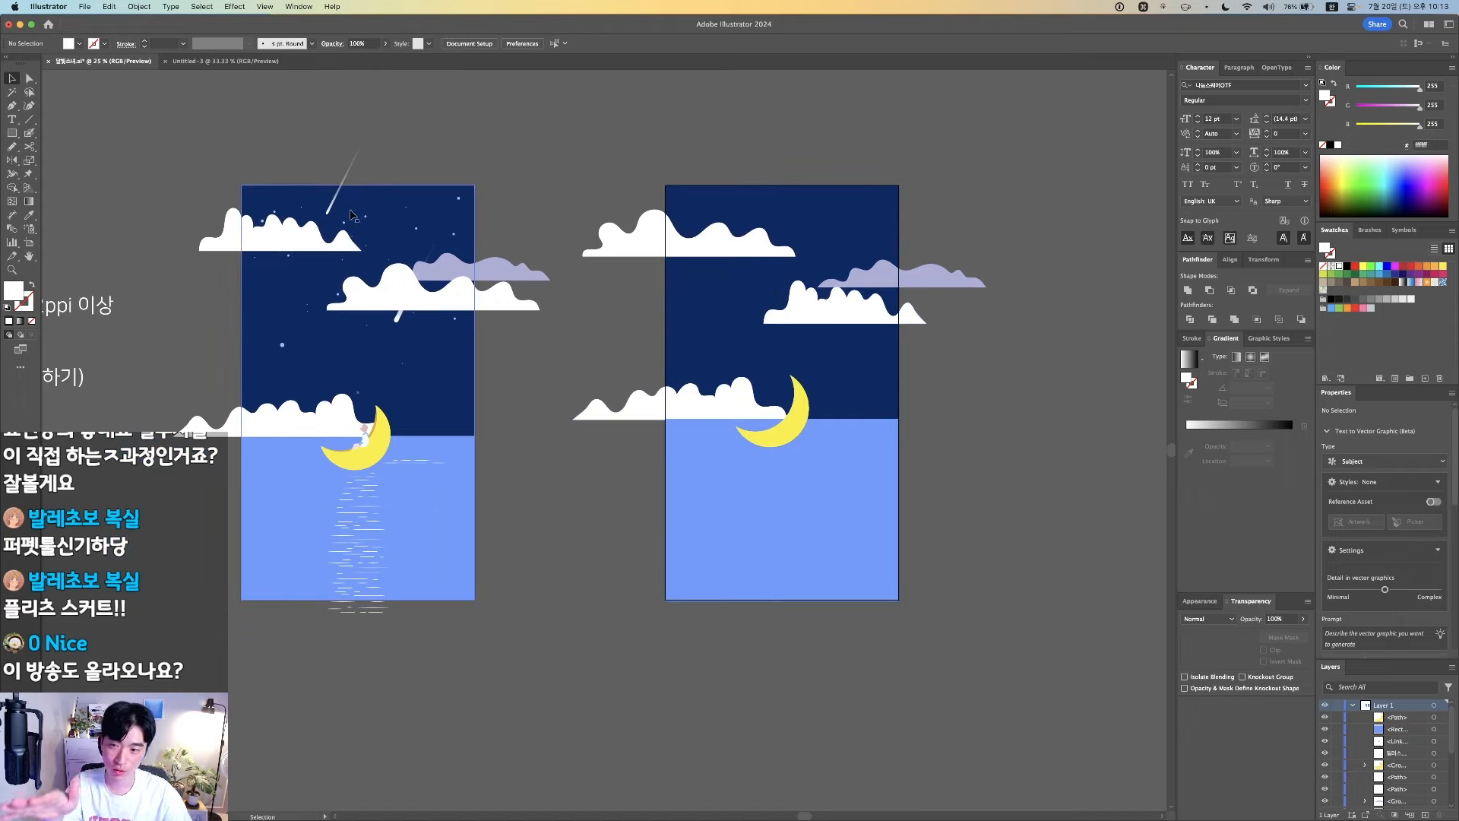
Paint a column of short white reflection strokes on the water below the new crescent with the Blob Brush
click(354, 162)
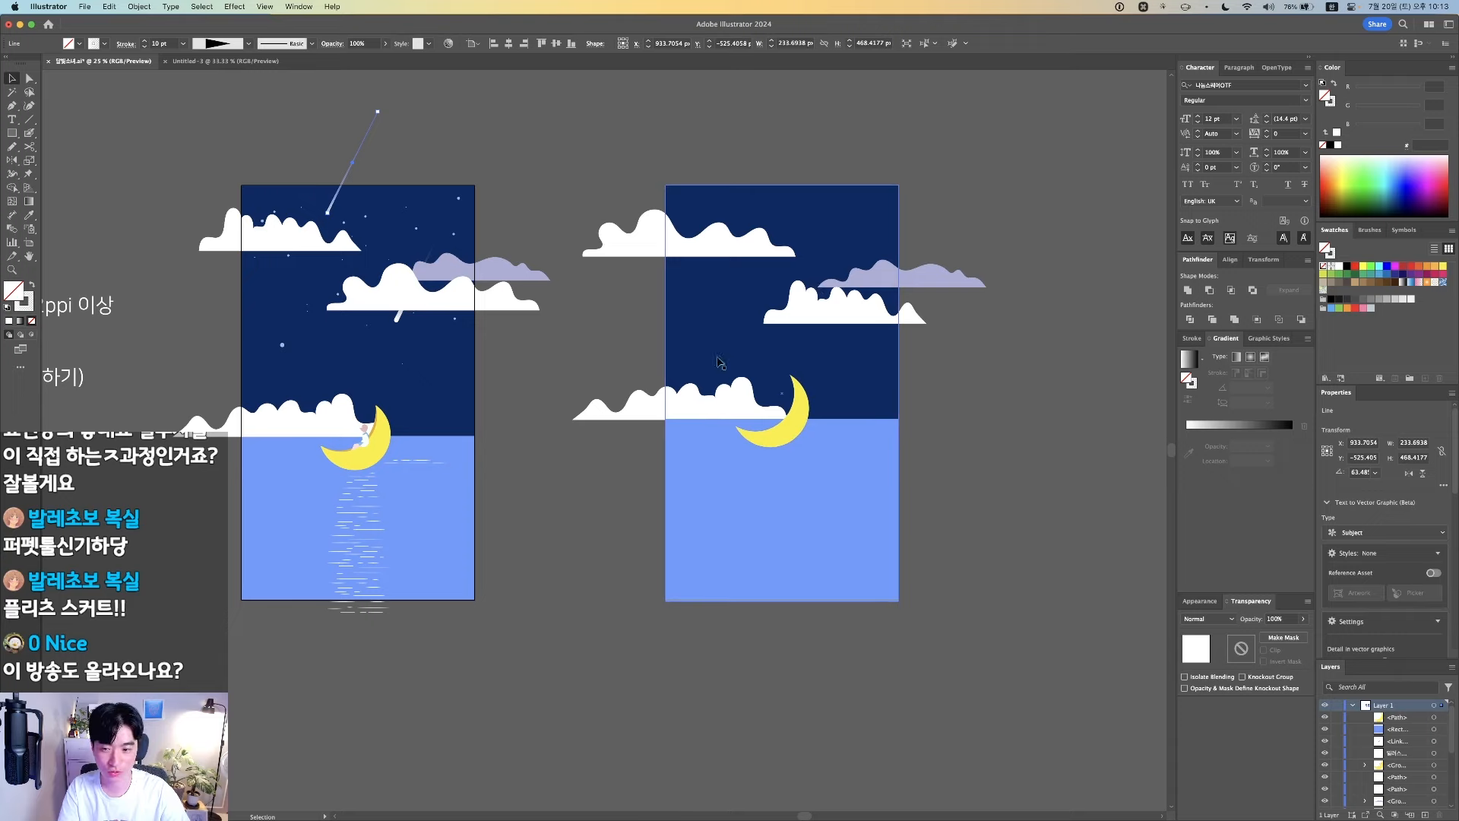
drag(622, 387, 667, 384)
drag(247, 405, 378, 398)
drag(501, 613, 734, 624)
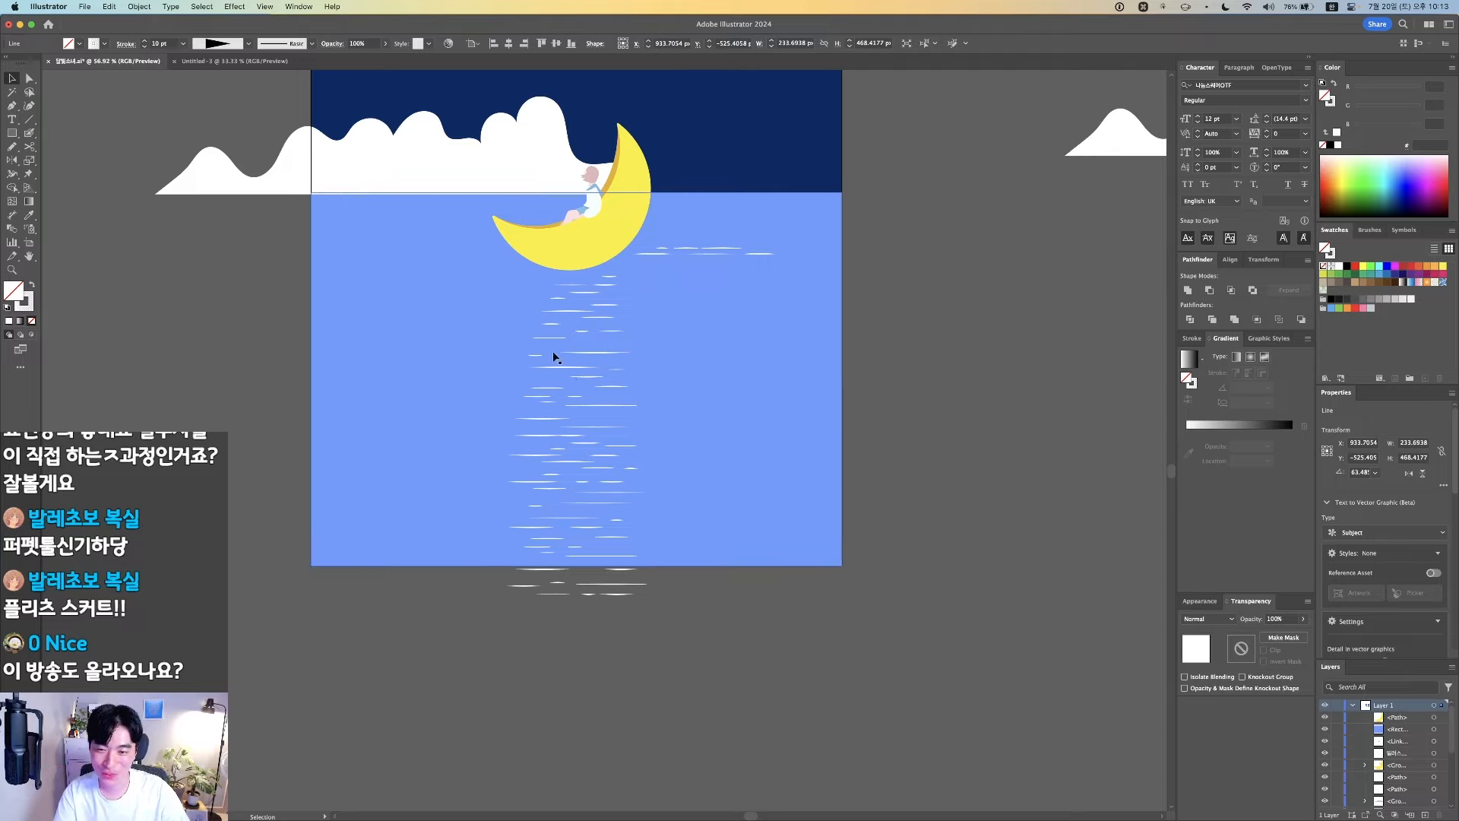
drag(1070, 371, 603, 469)
scroll(591, 471, down, 1)
click(576, 471)
key(shift+b)
drag(887, 392, 902, 392)
drag(966, 394, 965, 413)
drag(914, 427, 954, 431)
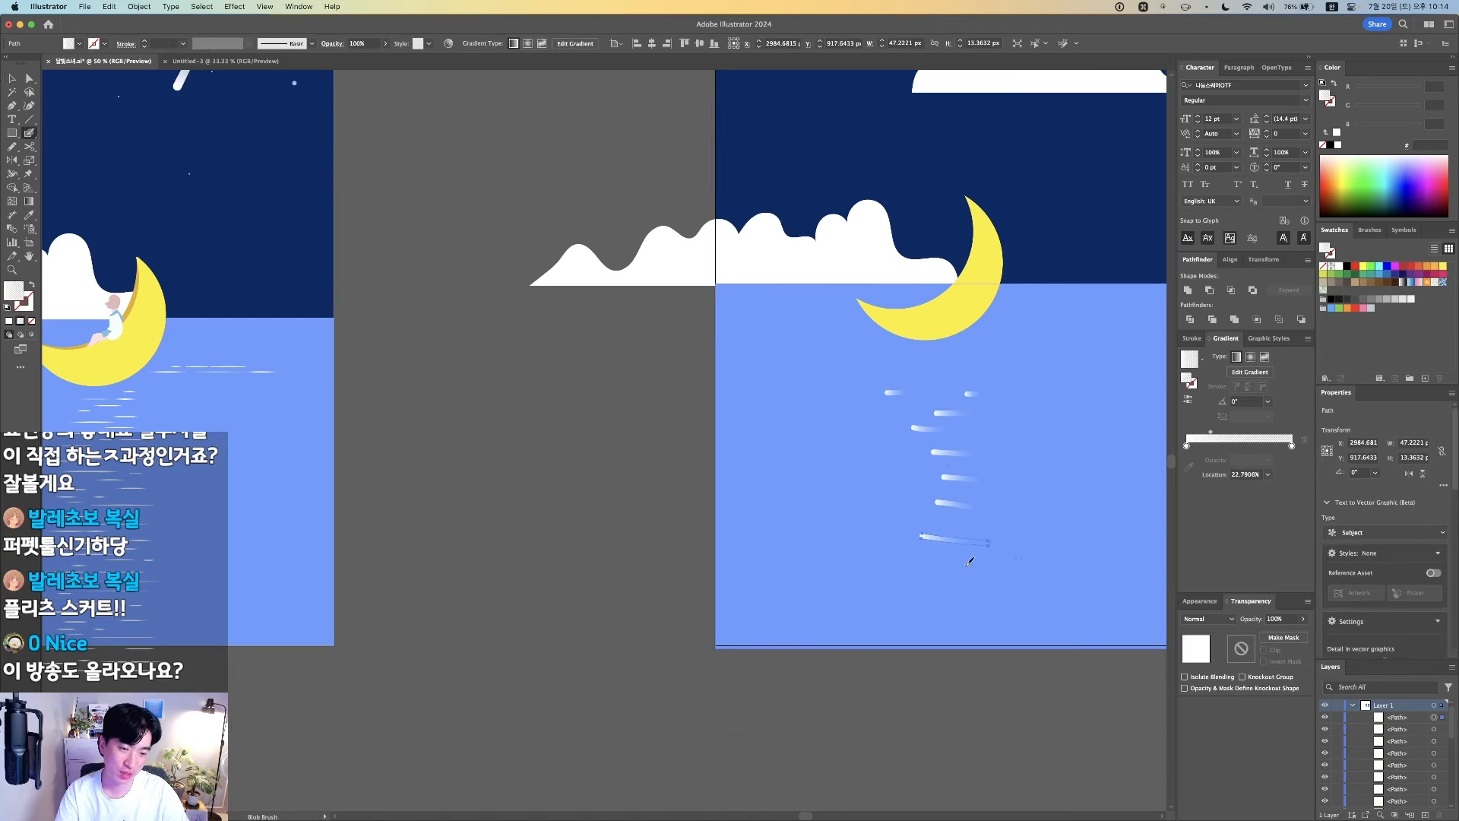
drag(969, 561, 959, 569)
scroll(954, 572, down, 1)
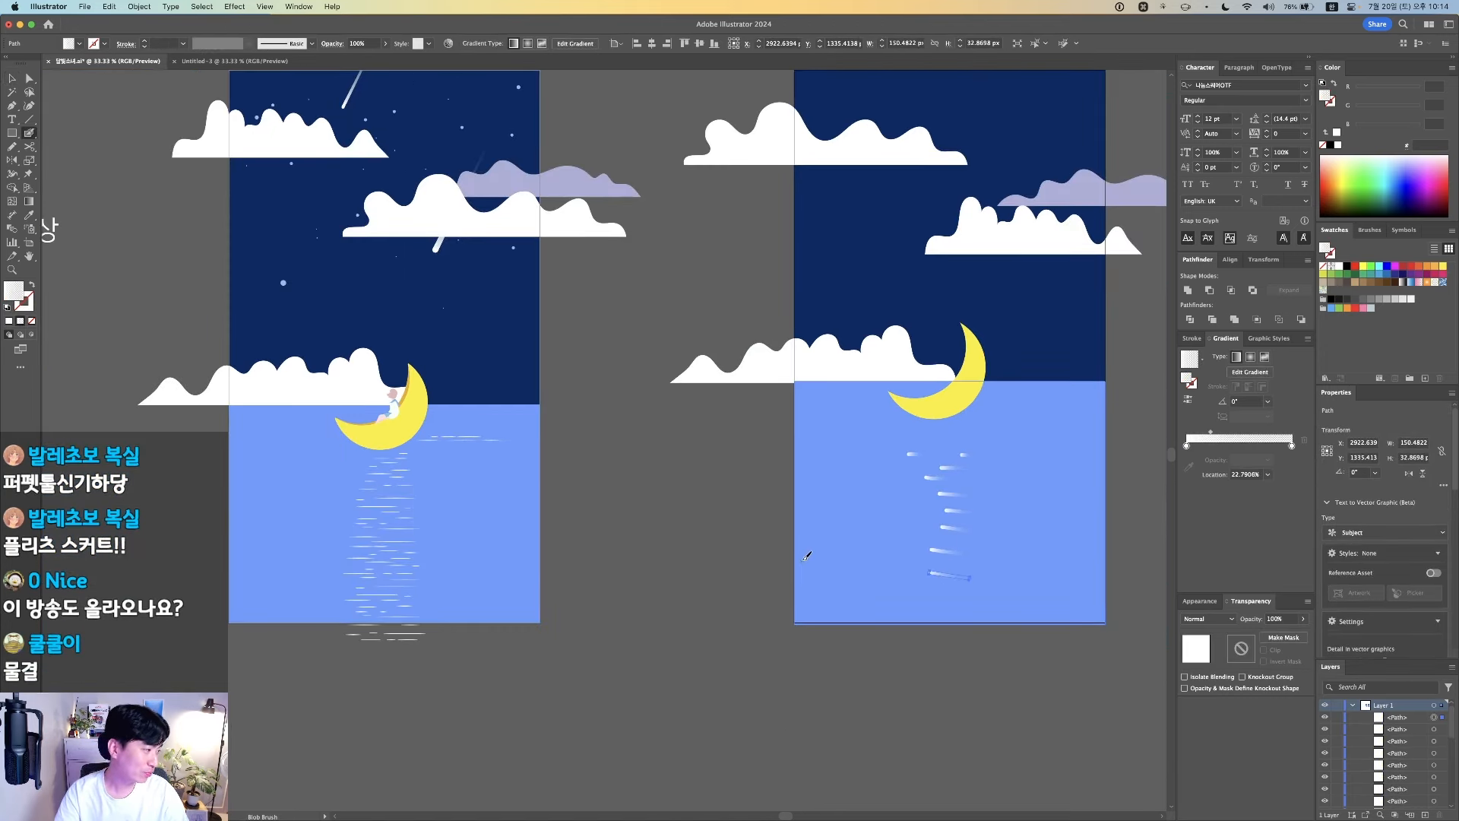
key(v)
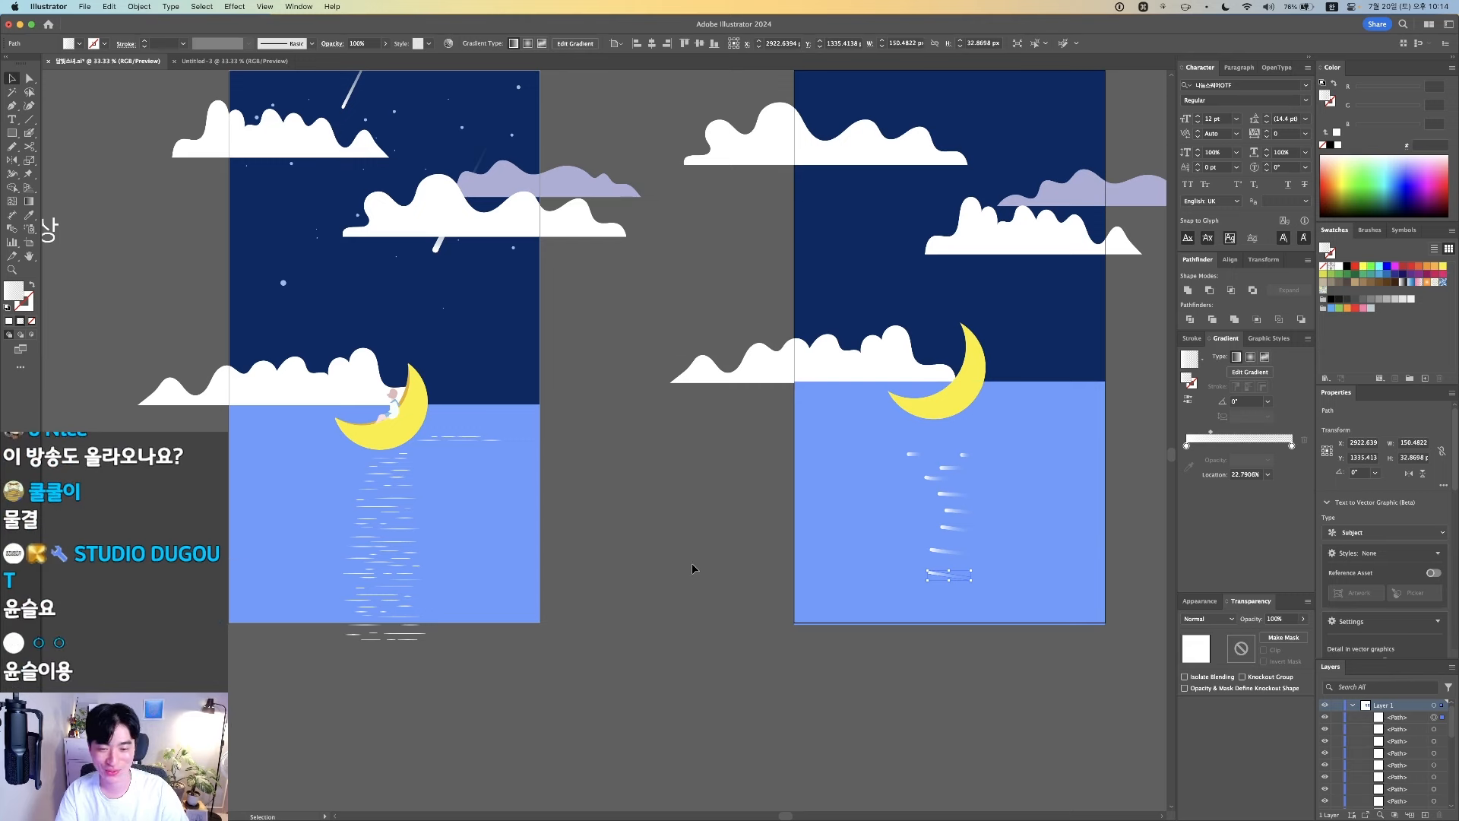
click(692, 569)
Lock the blue sea rectangle and delete all the white reflection strokes below the crescent
scroll(760, 539, right, 5)
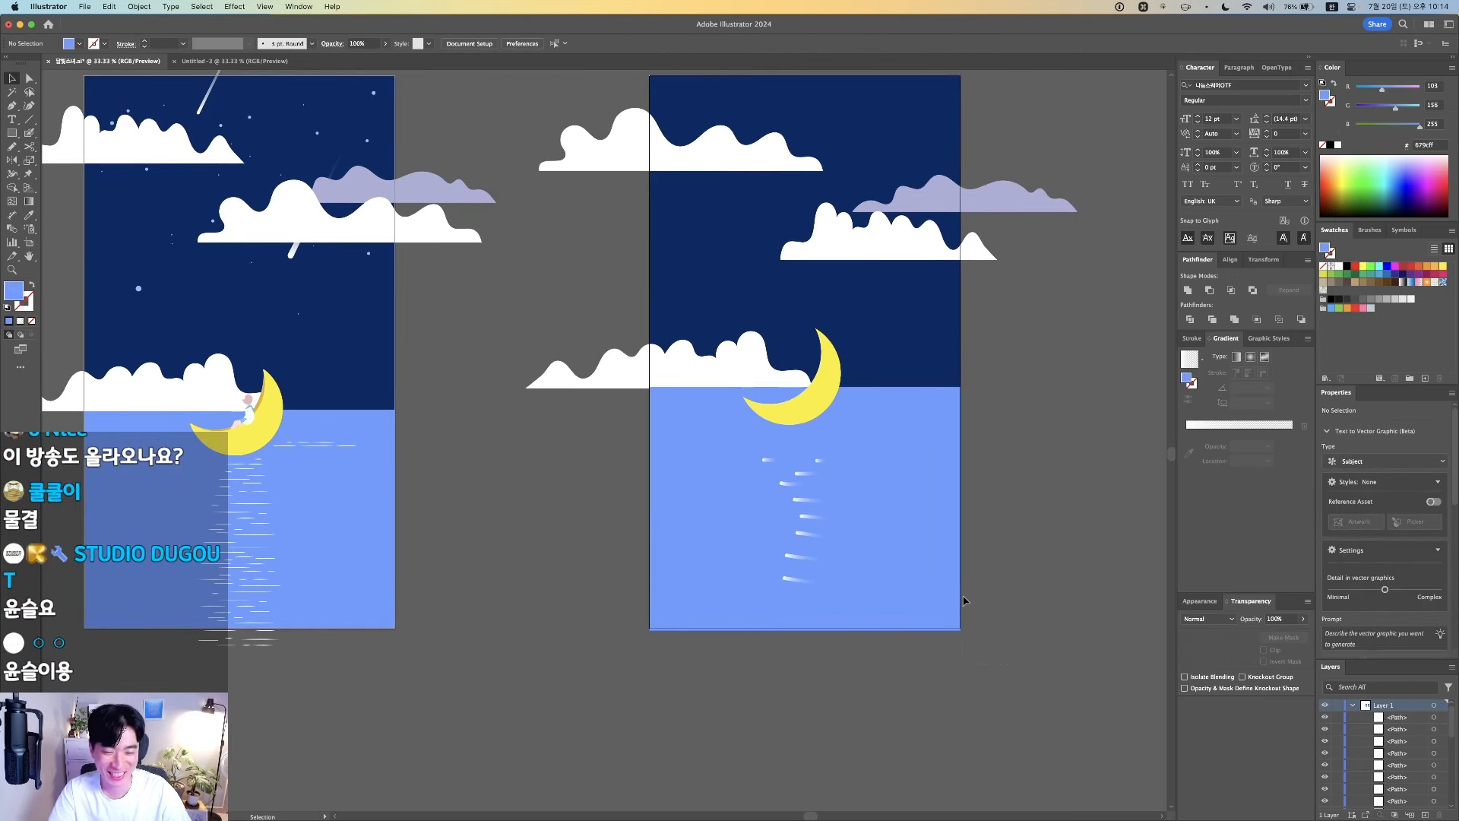
drag(963, 600, 922, 561)
key(super+2)
drag(891, 655, 722, 447)
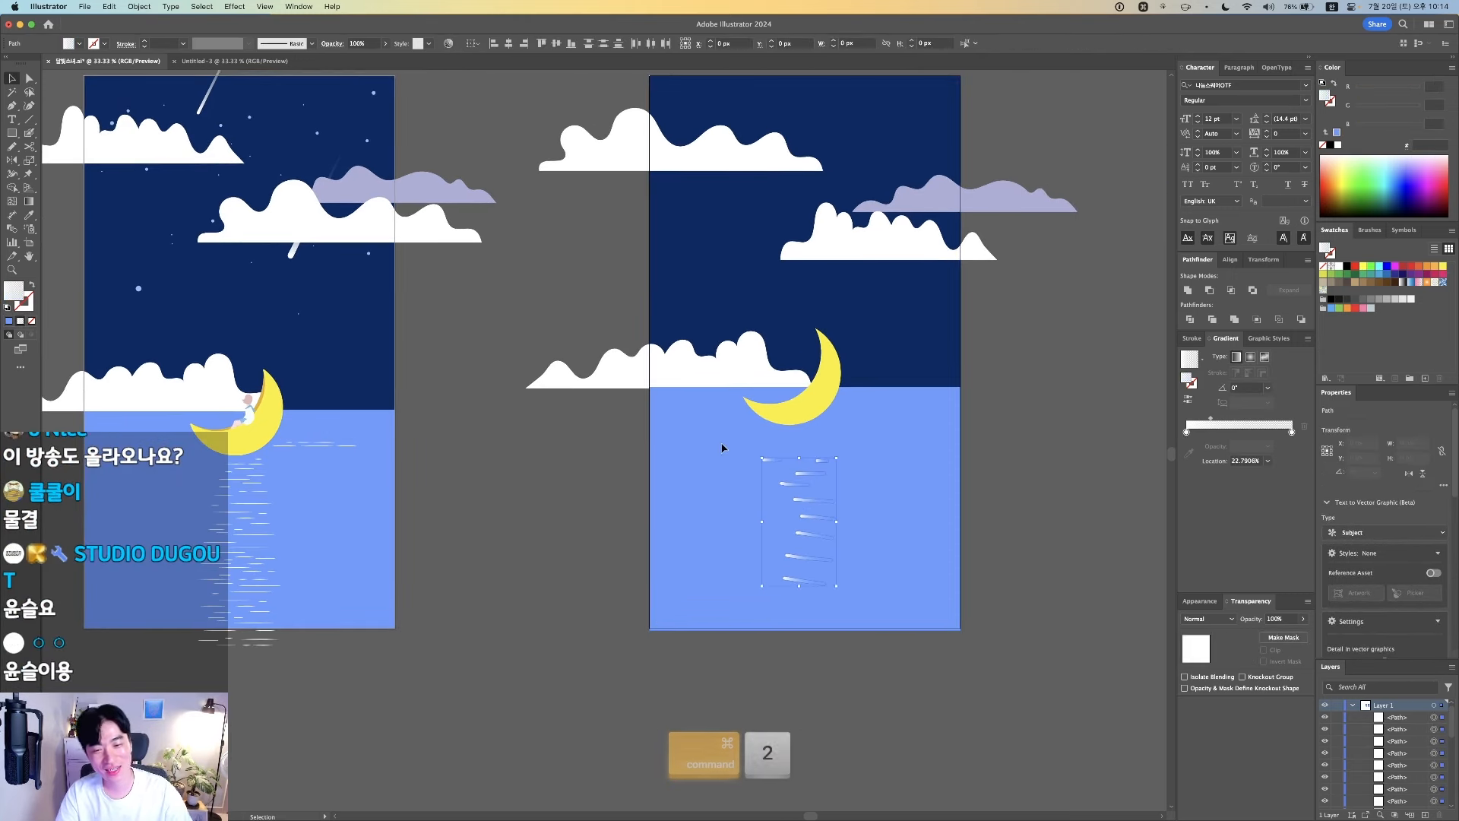
key(Delete)
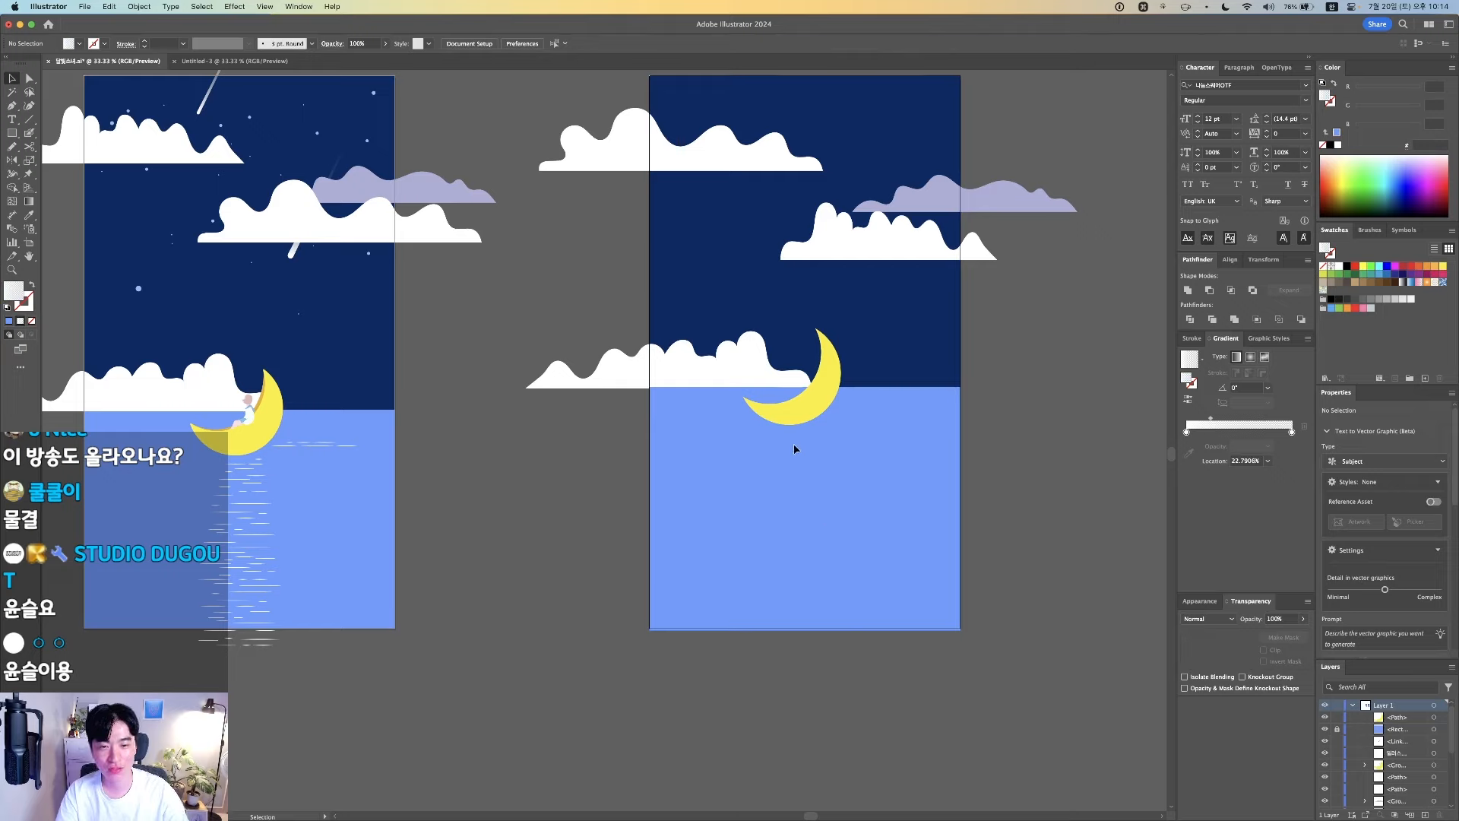
Move the crescent slightly down and to the right so it sits lower across the horizon
drag(827, 394, 823, 423)
click(863, 487)
Try brushing a yellow rounded outline in the crescent's hollow with the Blob Brush, and undo it
click(833, 423)
key(super+shift+a)
key(shift+b)
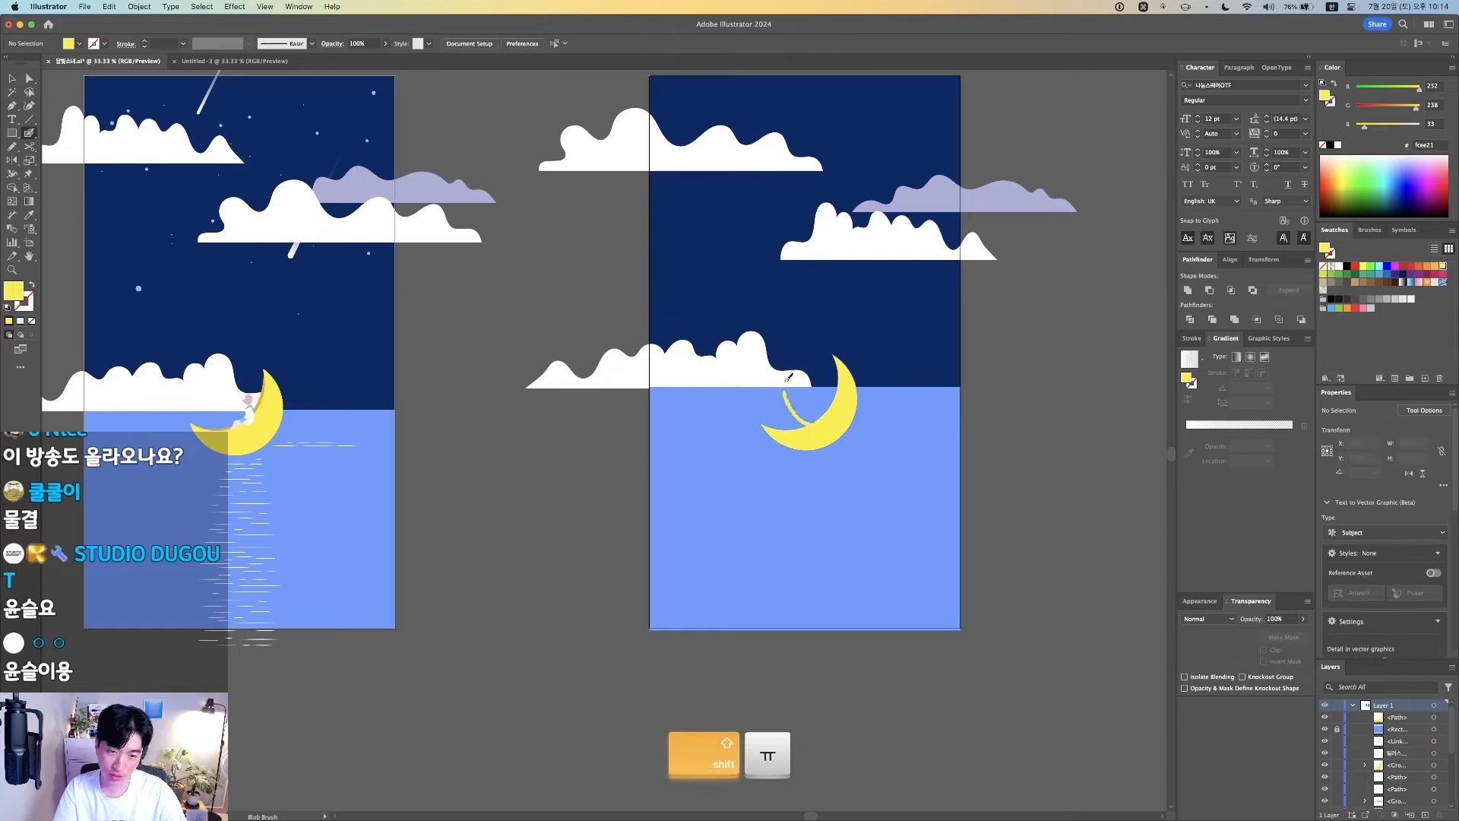
mouse_move(789, 377)
mouse_down()
mouse_move(819, 370)
mouse_move(840, 416)
mouse_move(814, 430)
mouse_up()
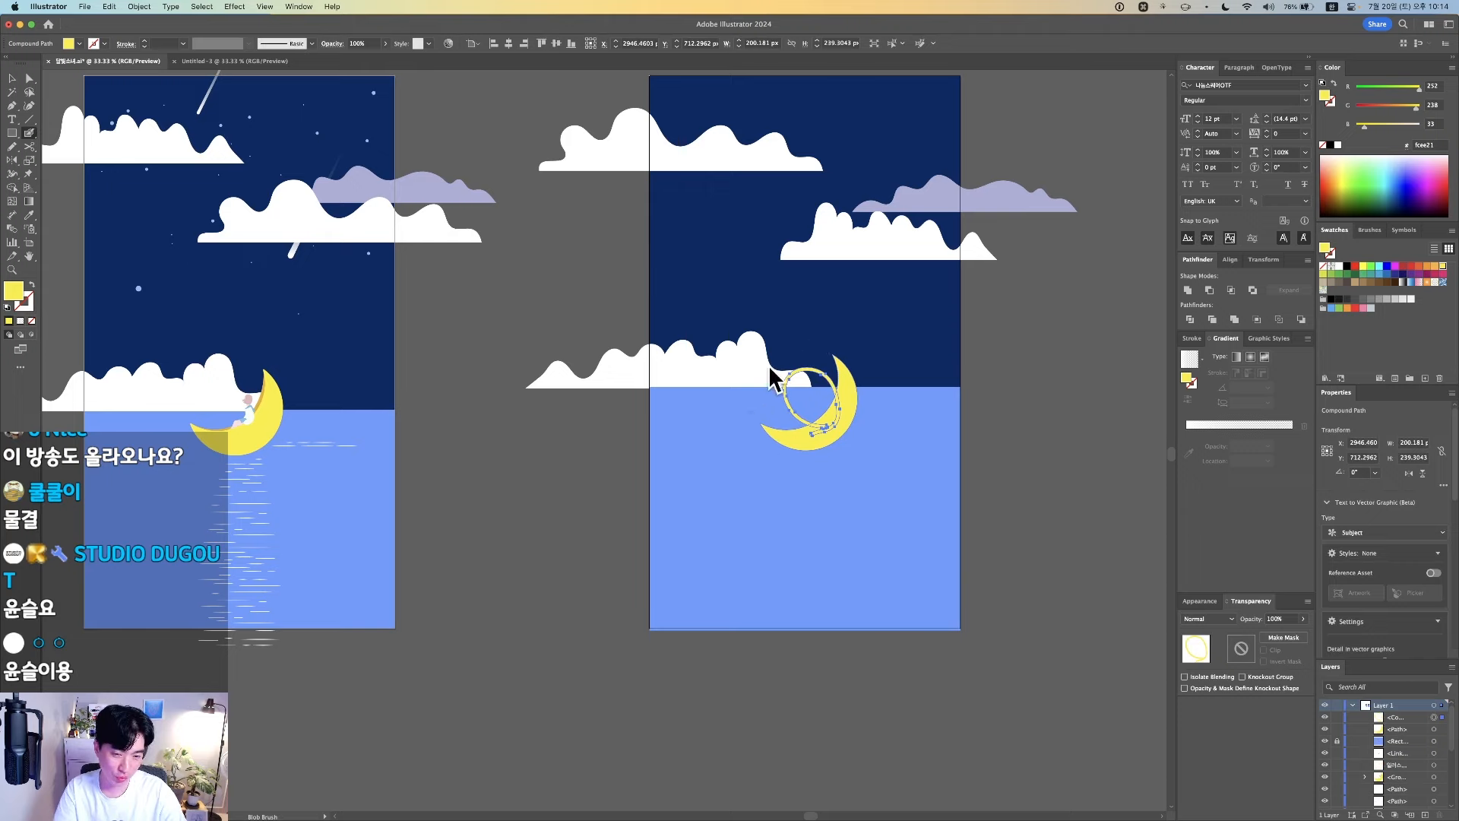
key(super)
key(super+z)
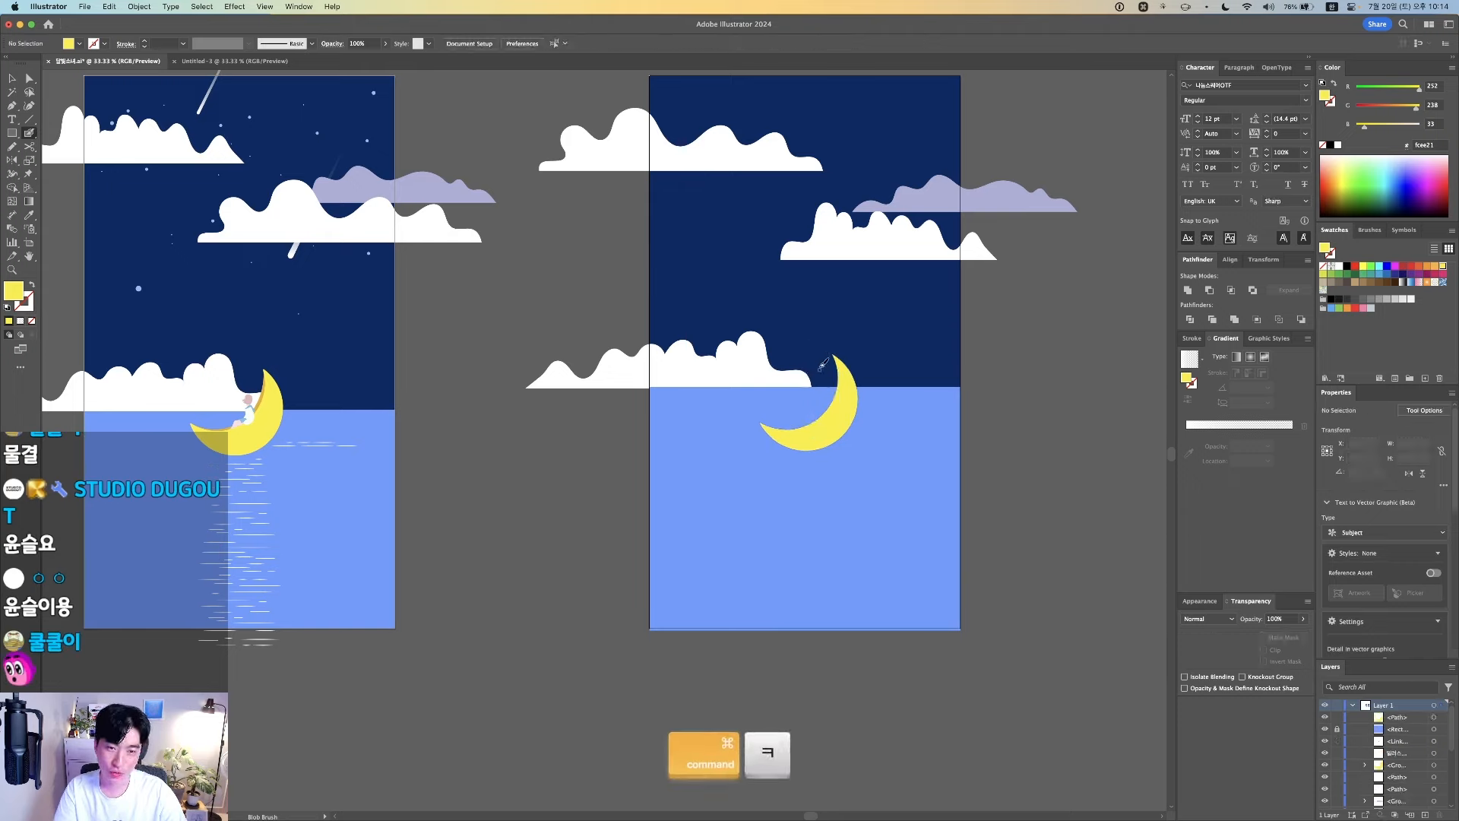
Shift the small white cloud slightly up and to the right, and the upper large cloud a little to the left
key(v)
drag(864, 238, 890, 231)
drag(746, 165, 724, 166)
mouse_move(715, 368)
mouse_down()
mouse_move(716, 321)
mouse_move(732, 354)
mouse_move(717, 360)
mouse_up()
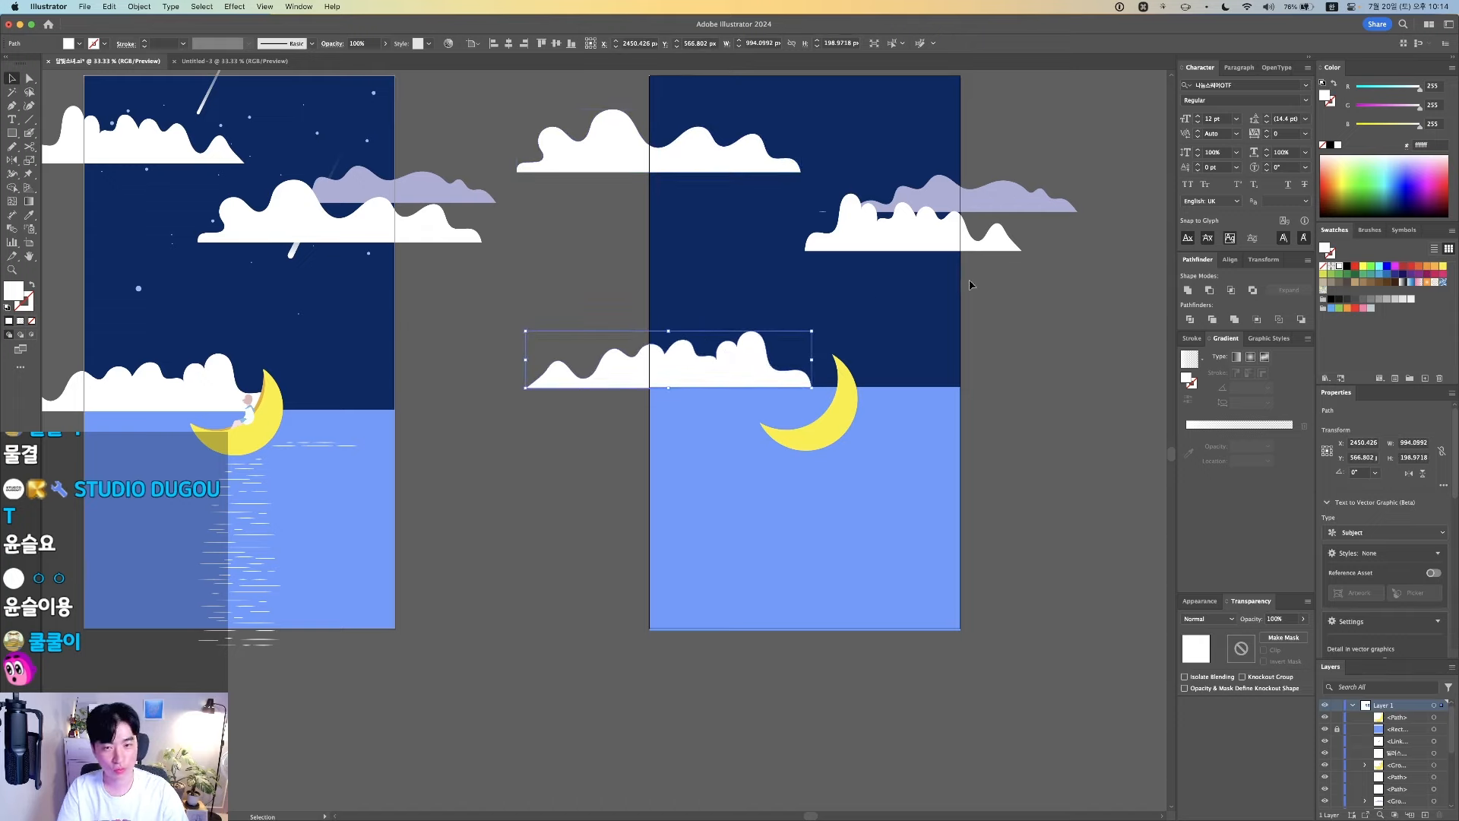
click(971, 280)
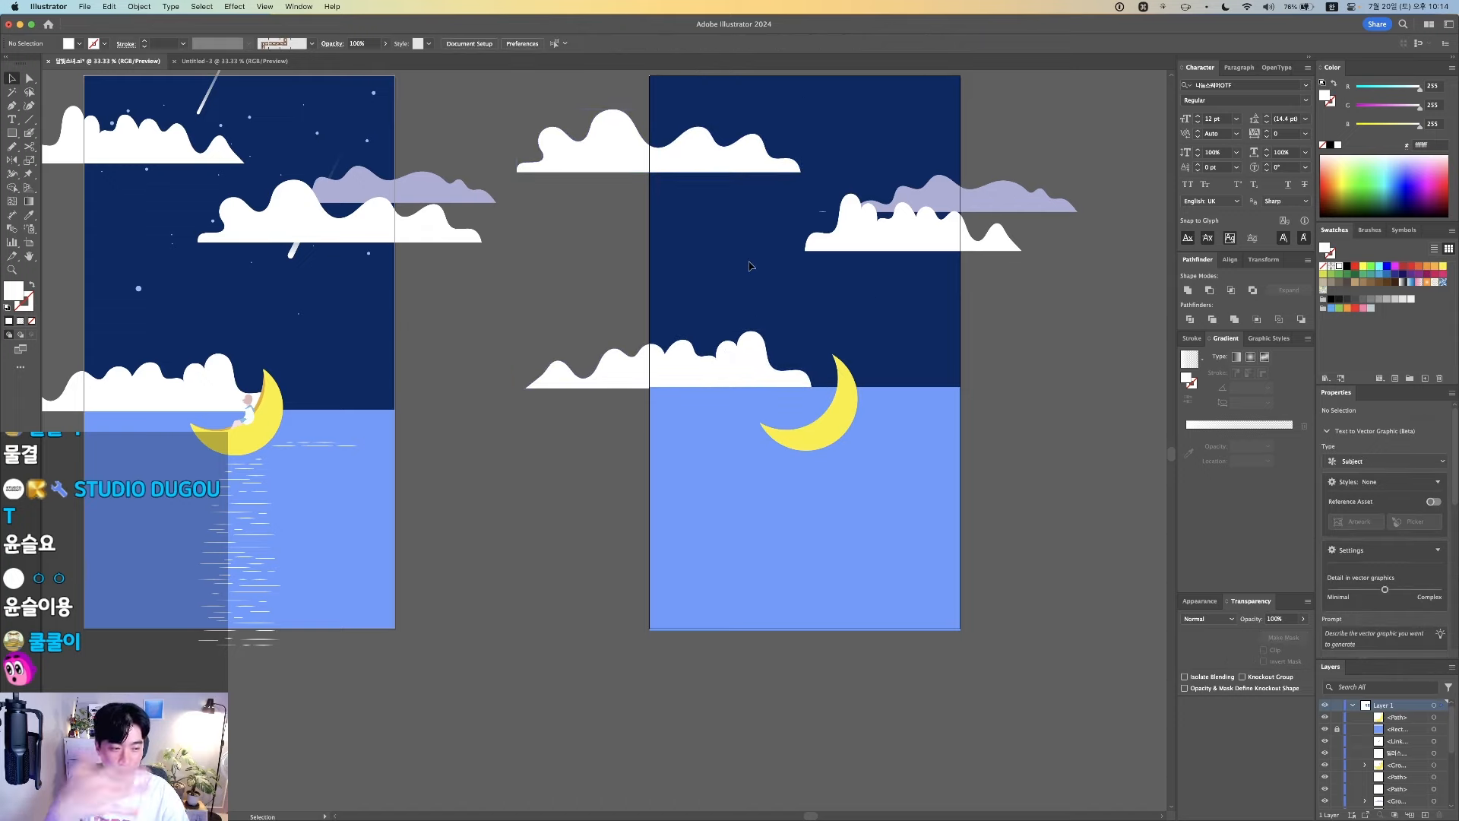
Compare the crescent line sketch and the written notes with the finished illustration and the new arrangement
key(space)
drag(877, 341, 934, 384)
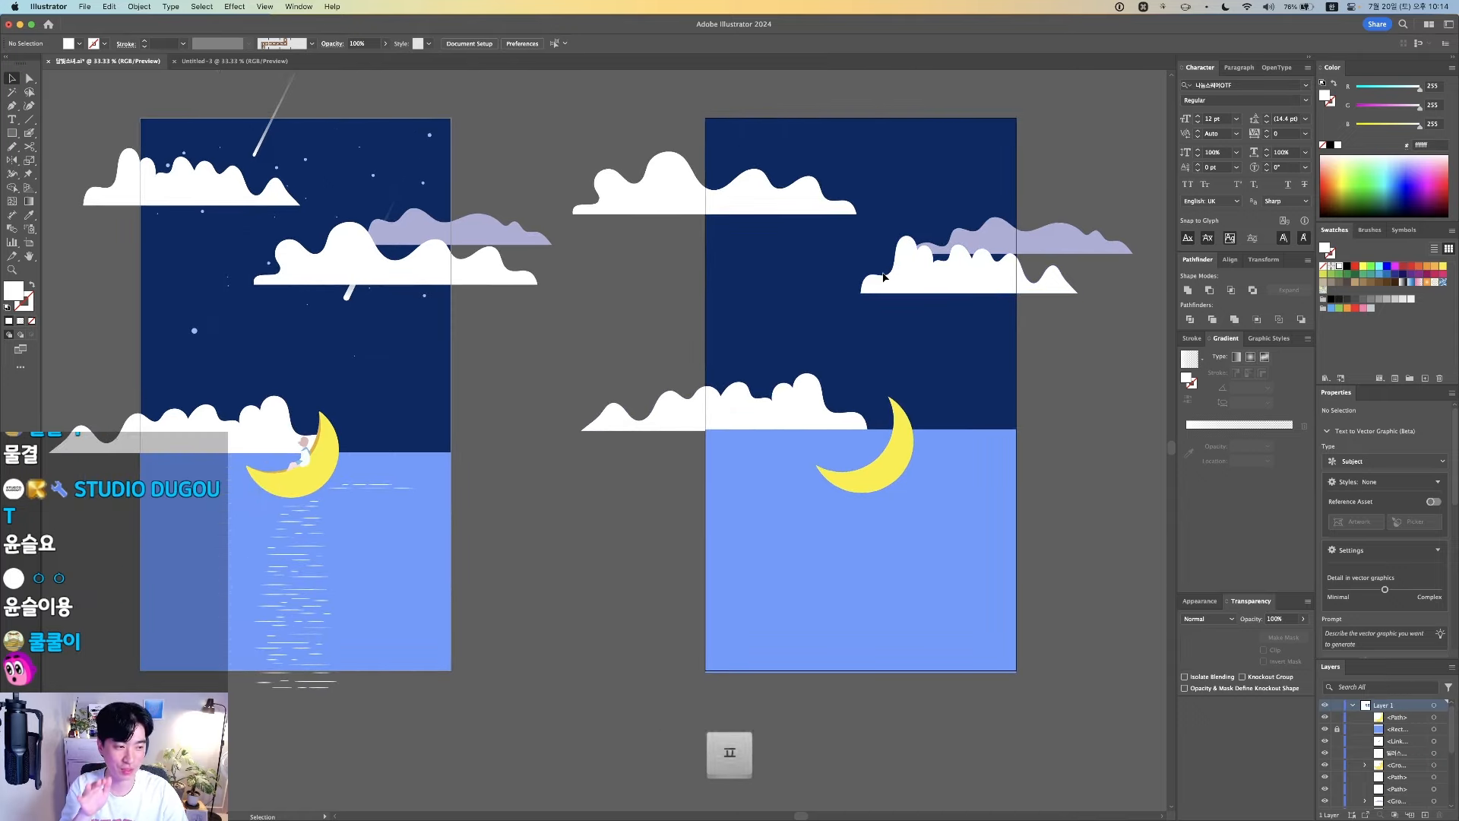
scroll(882, 277, down, 1)
key(space)
drag(232, 302, 725, 341)
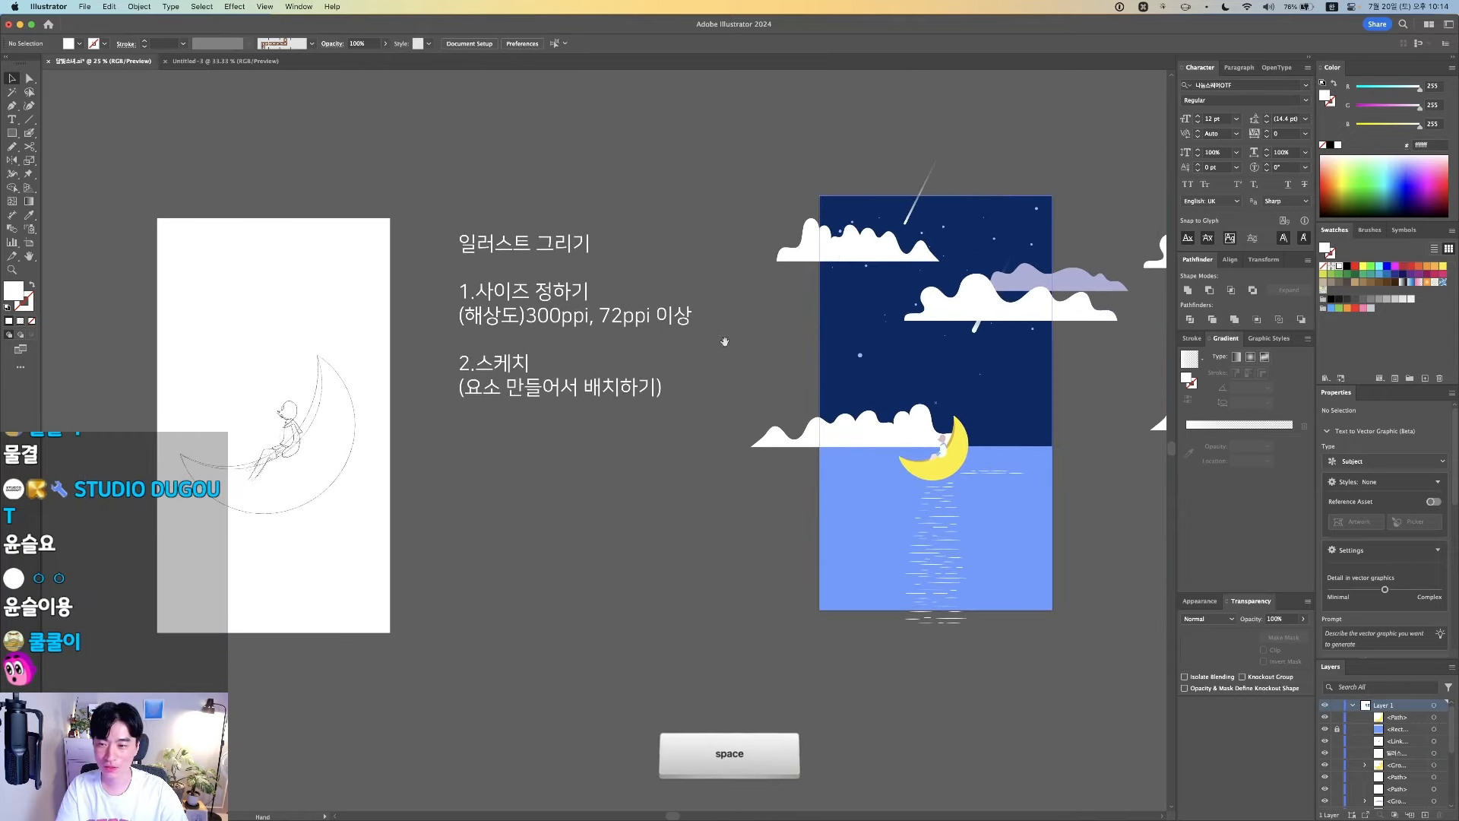
key(super+space)
drag(535, 405, 814, 560)
scroll(471, 366, down, 2)
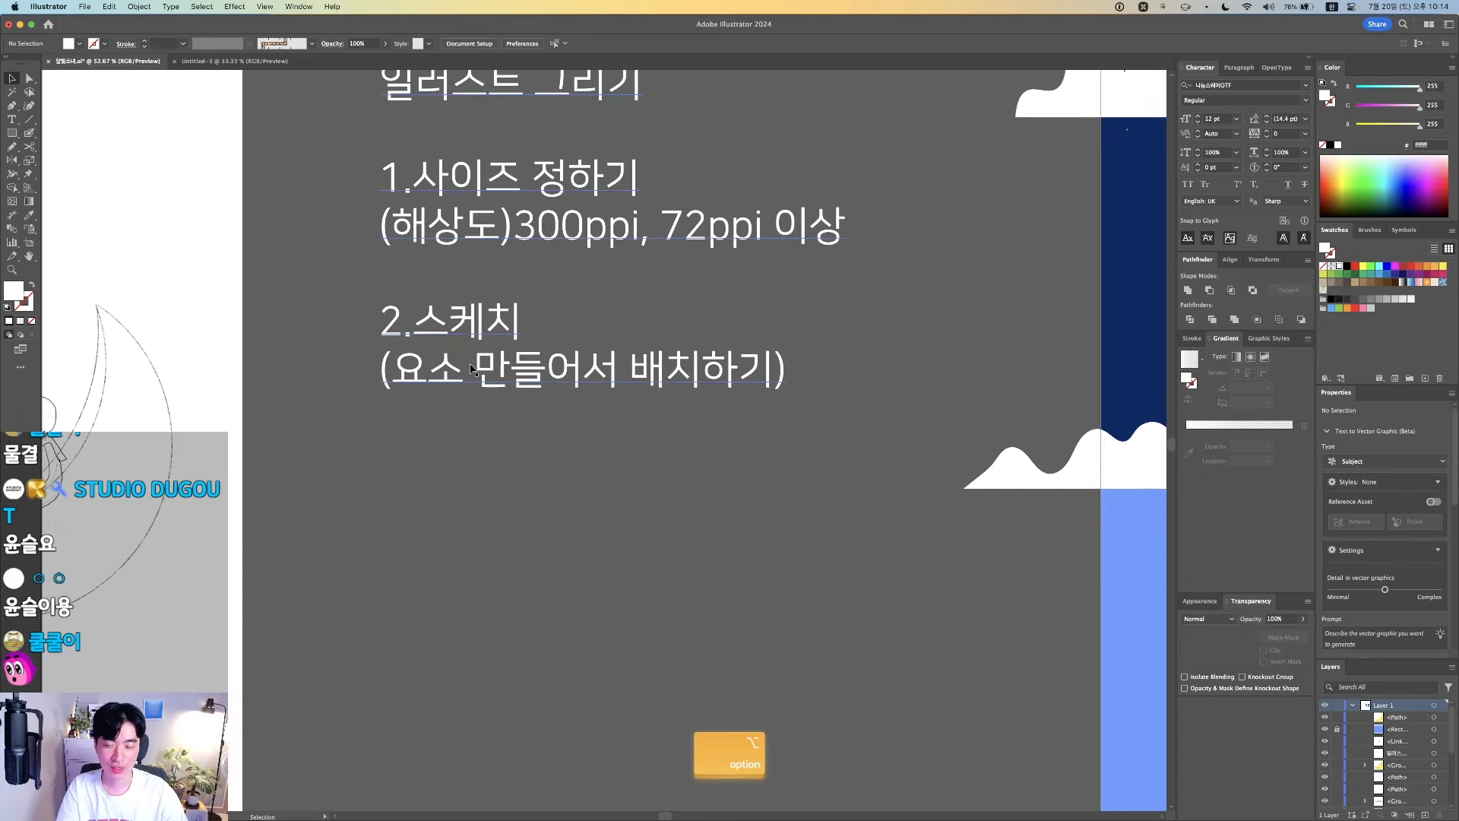
key(space)
drag(165, 427, 387, 427)
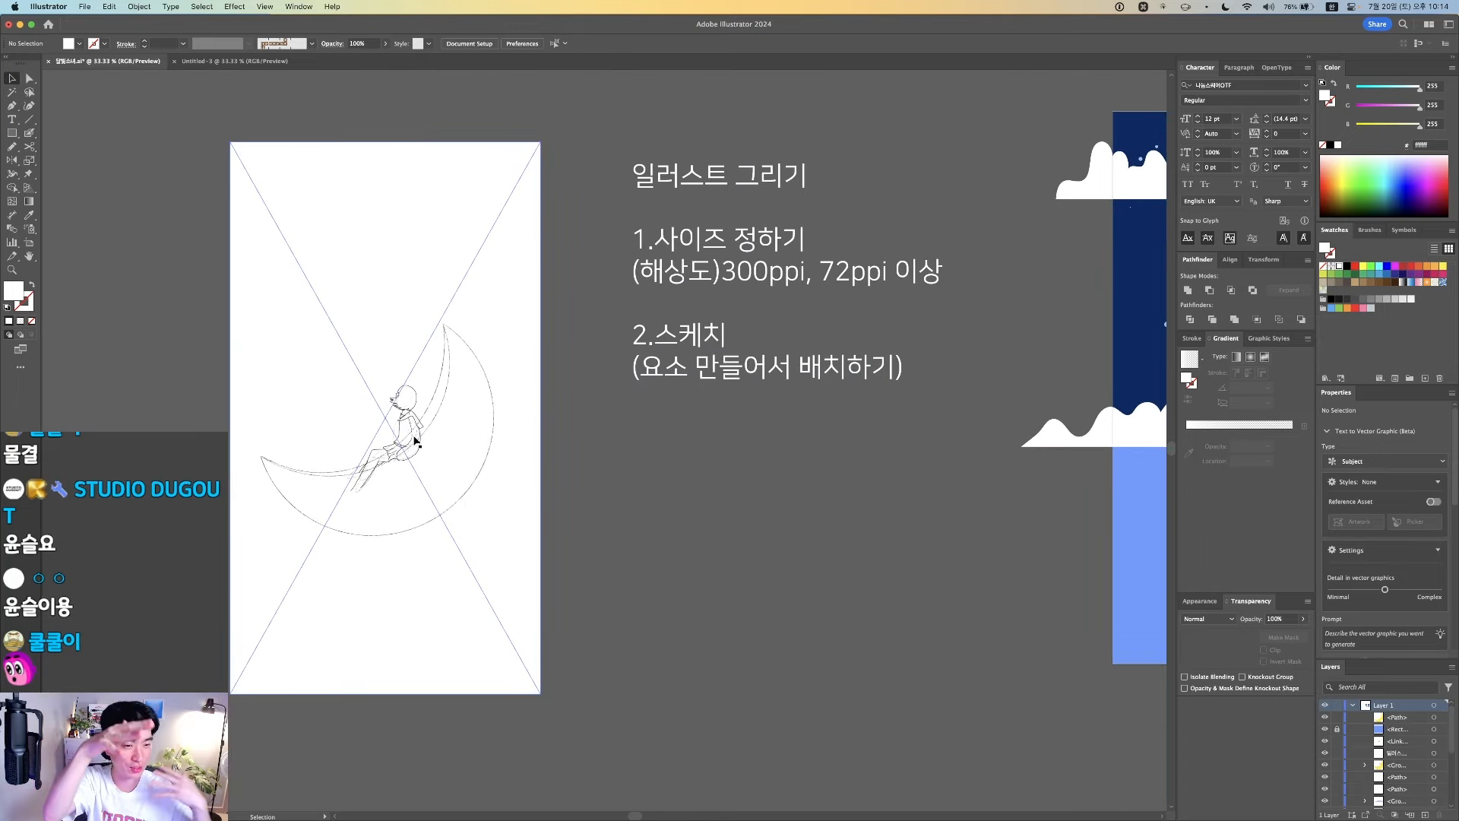
key(space)
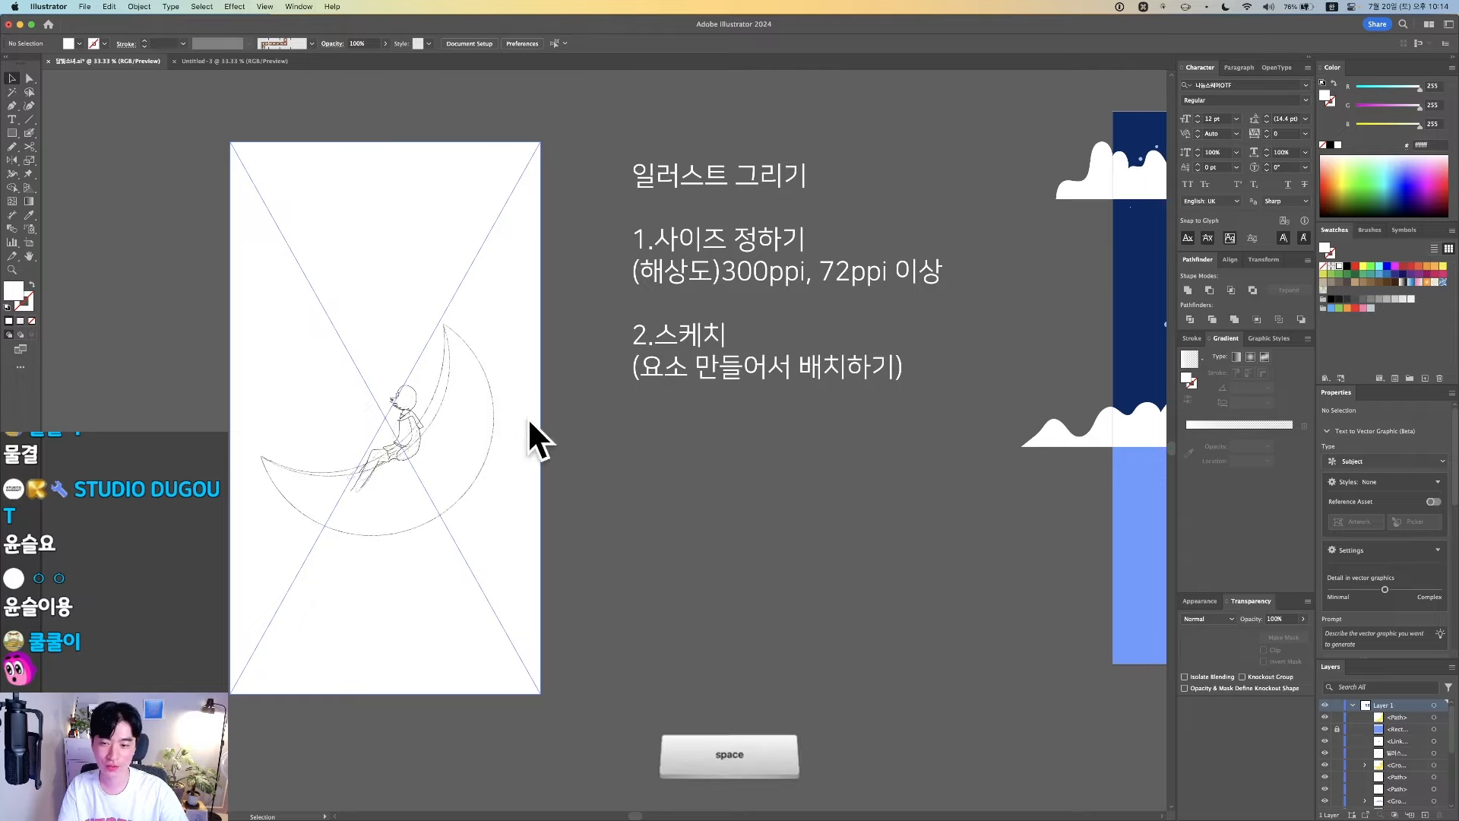
drag(1159, 315, 713, 301)
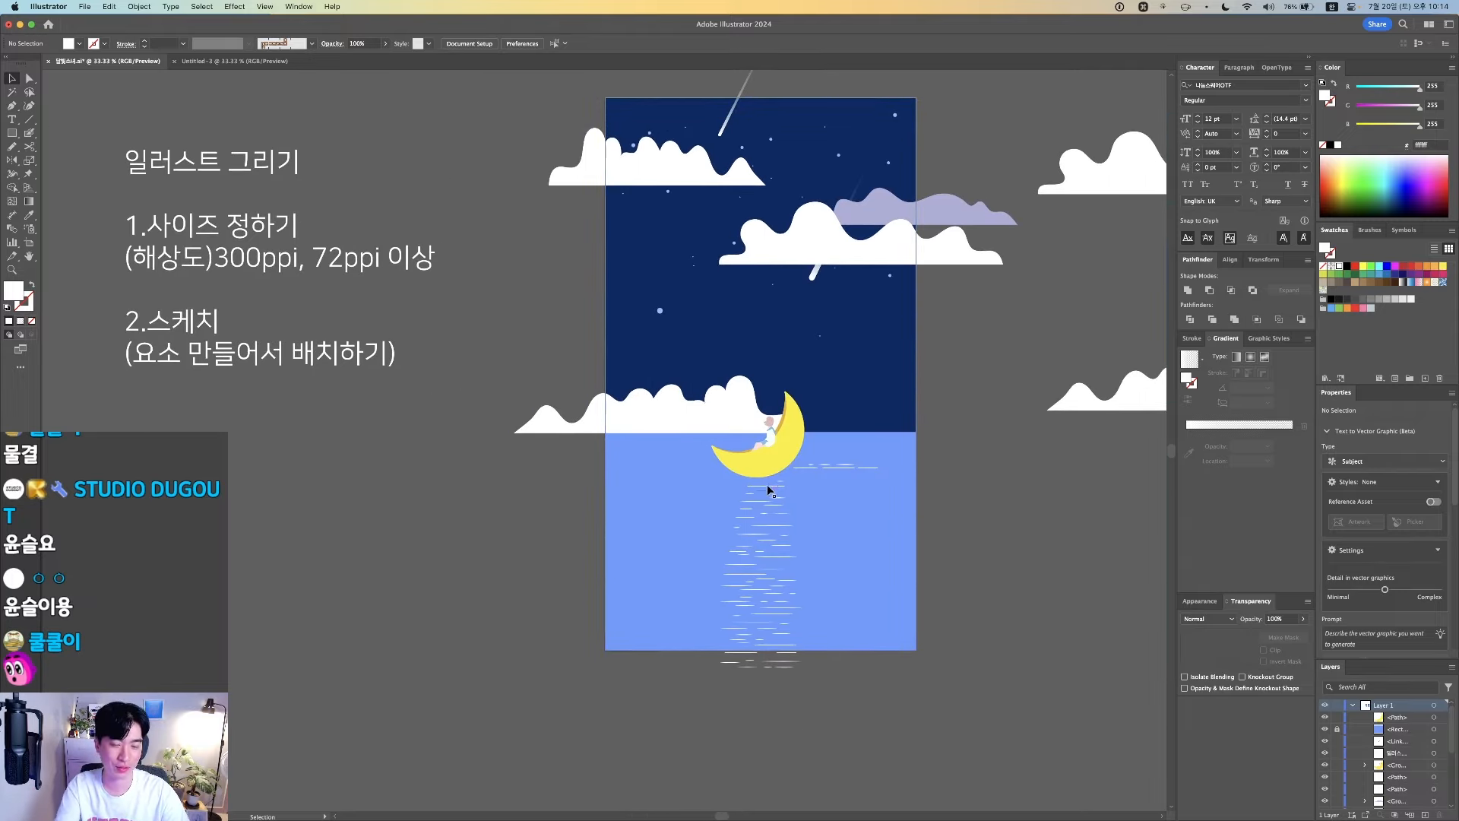
key(space)
drag(381, 456, 713, 463)
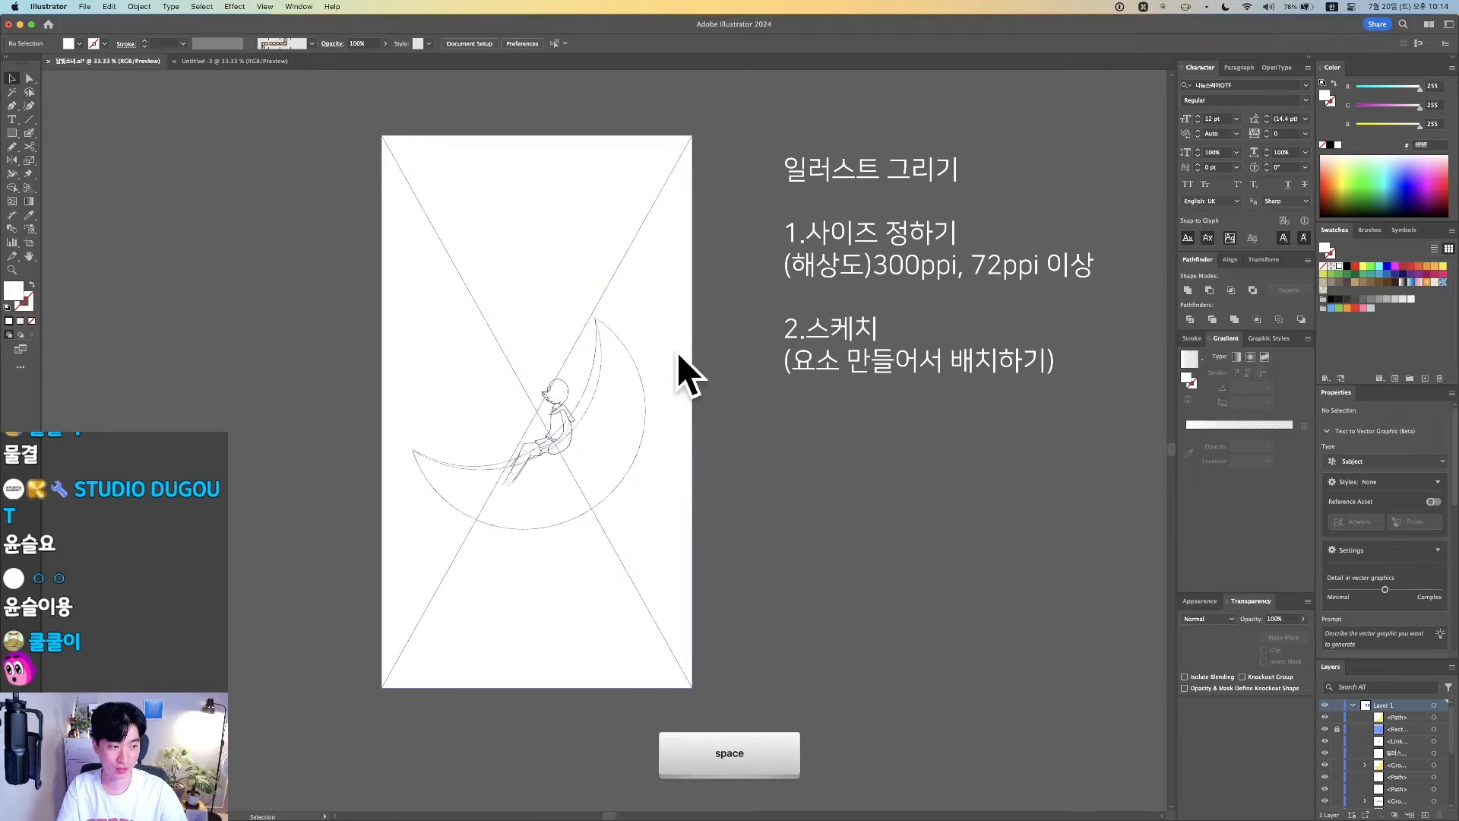
key(space)
mouse_move(1039, 433)
mouse_down()
mouse_move(746, 443)
mouse_move(868, 436)
mouse_up()
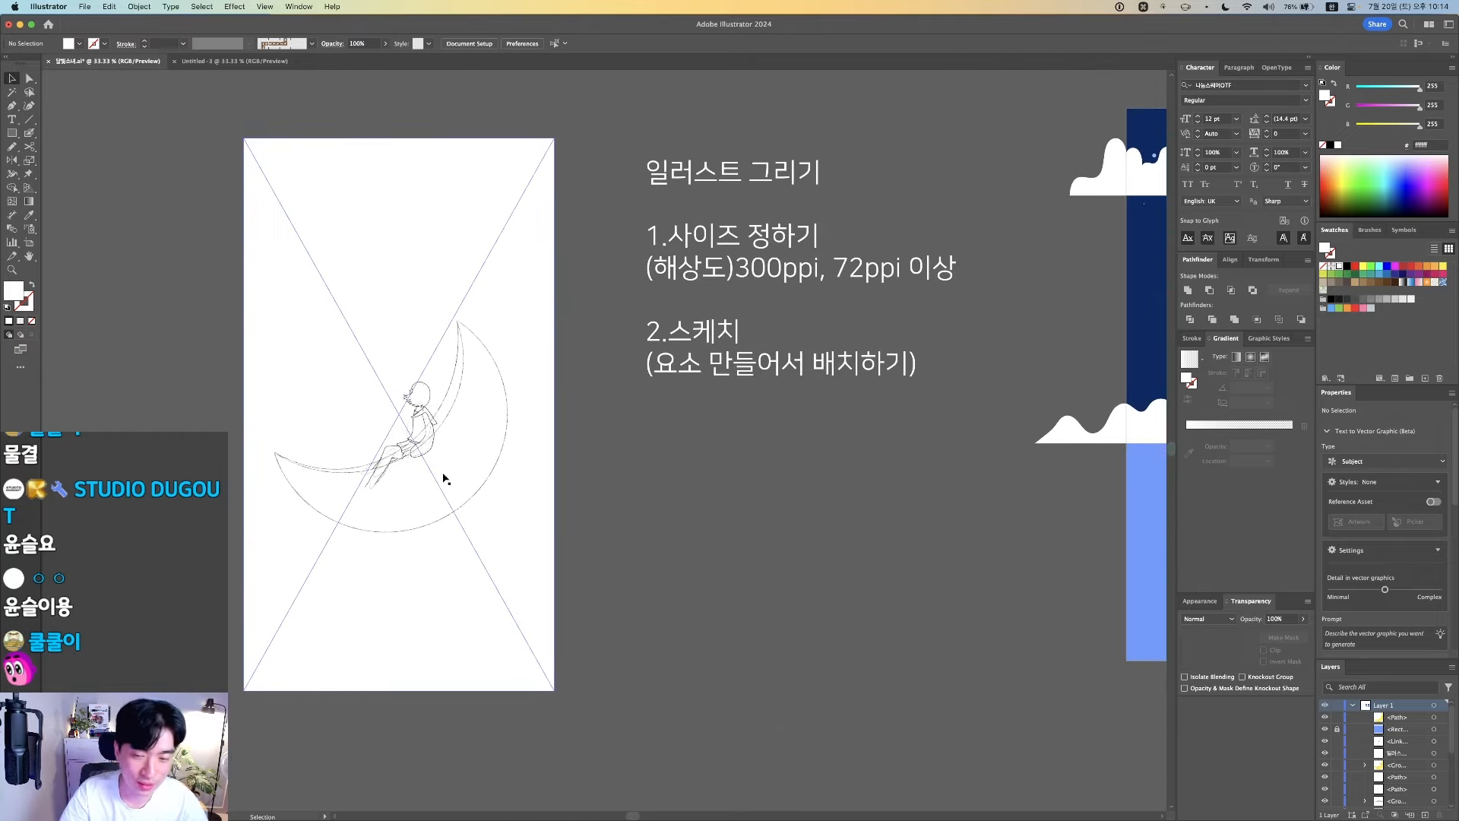
Add the heading "[일러스트레이터]" to the written notes, one blank line below "(요소 만들어서 배치하기)"
triple_click(760, 363)
click(862, 367)
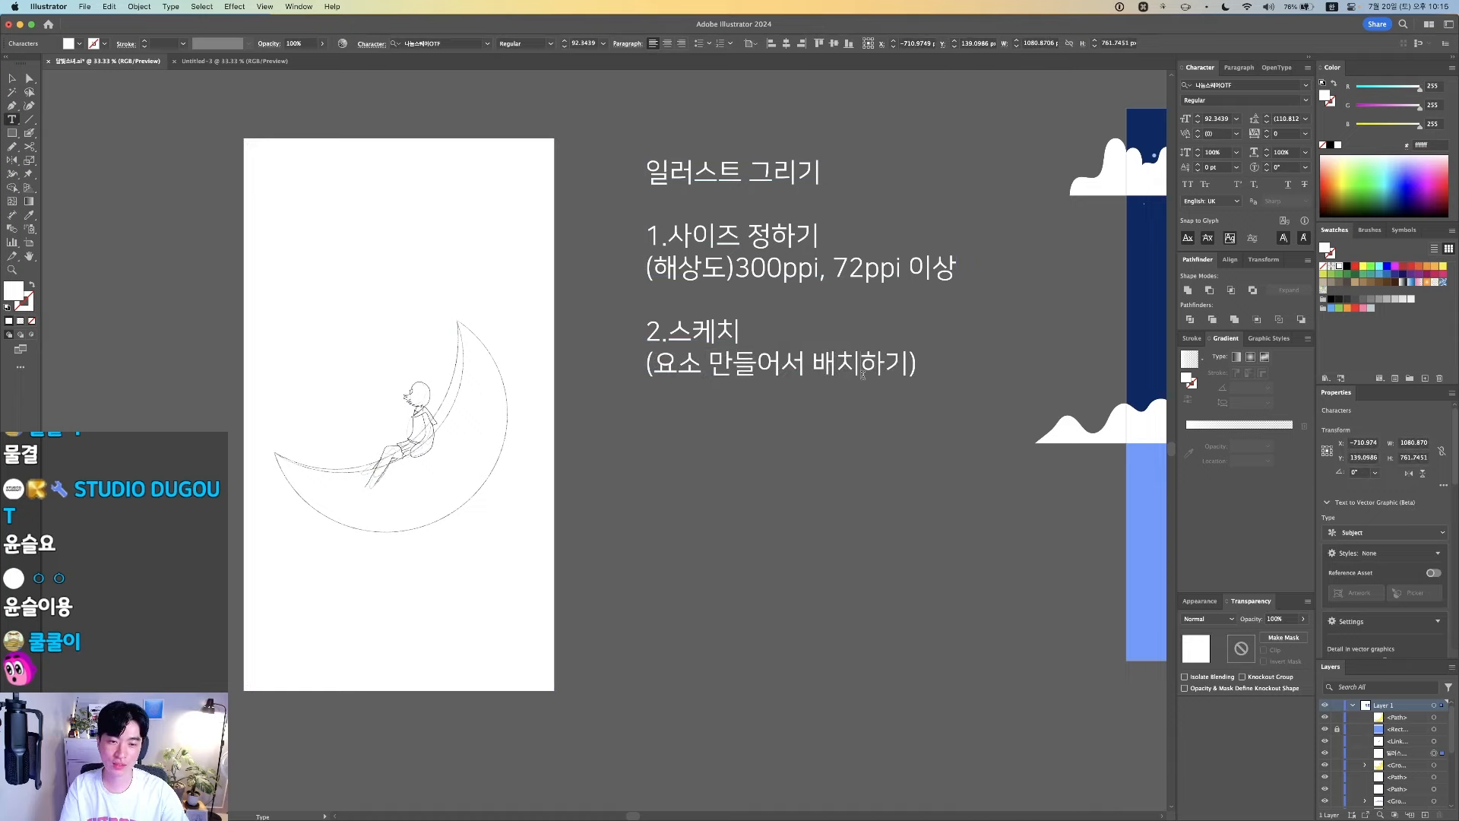
key(Escape)
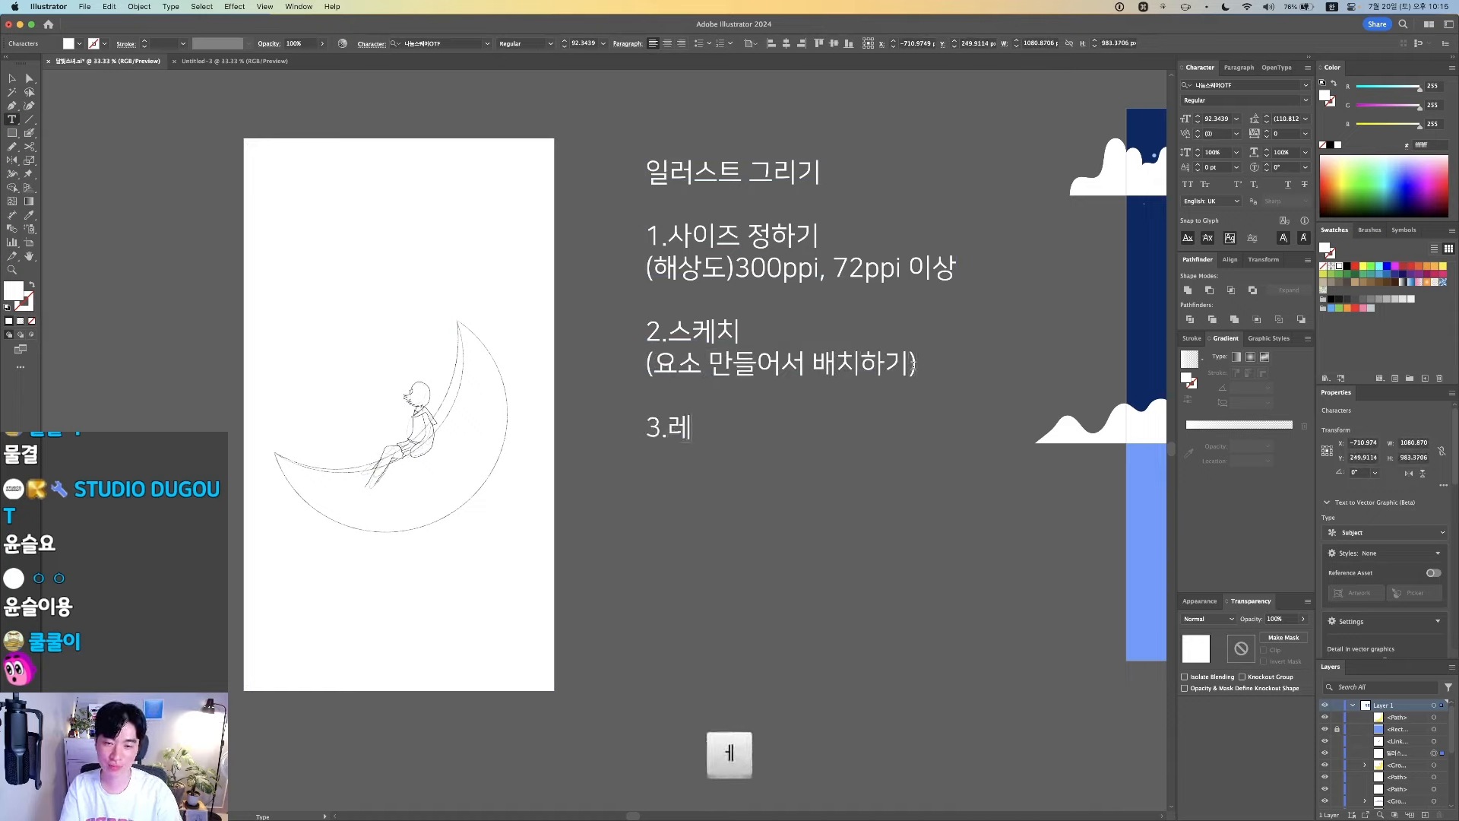
key(BackSpace)
key(BackSpace)
key(BackSpace)
text(이)
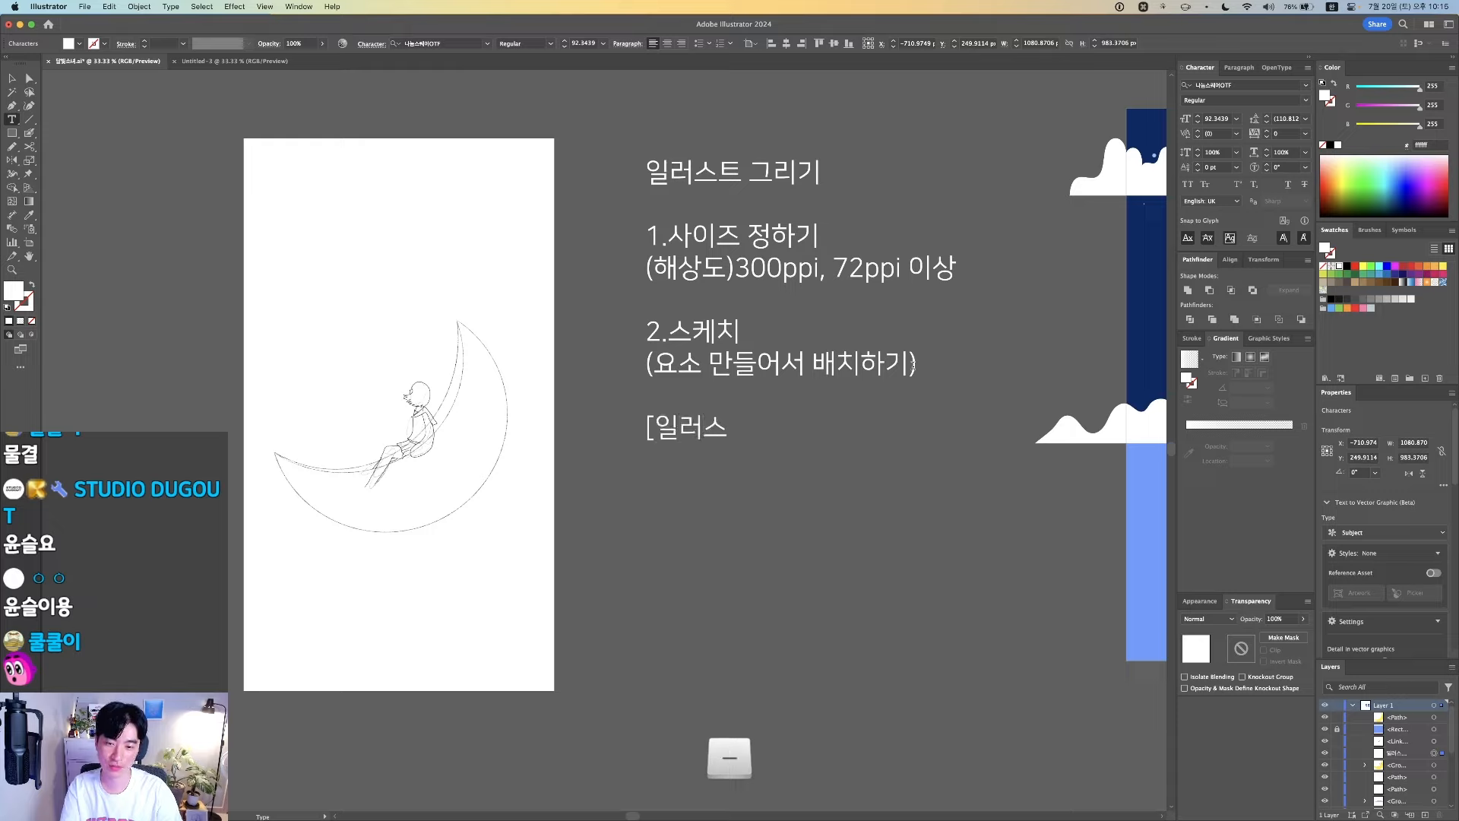
text(러스트레이터)
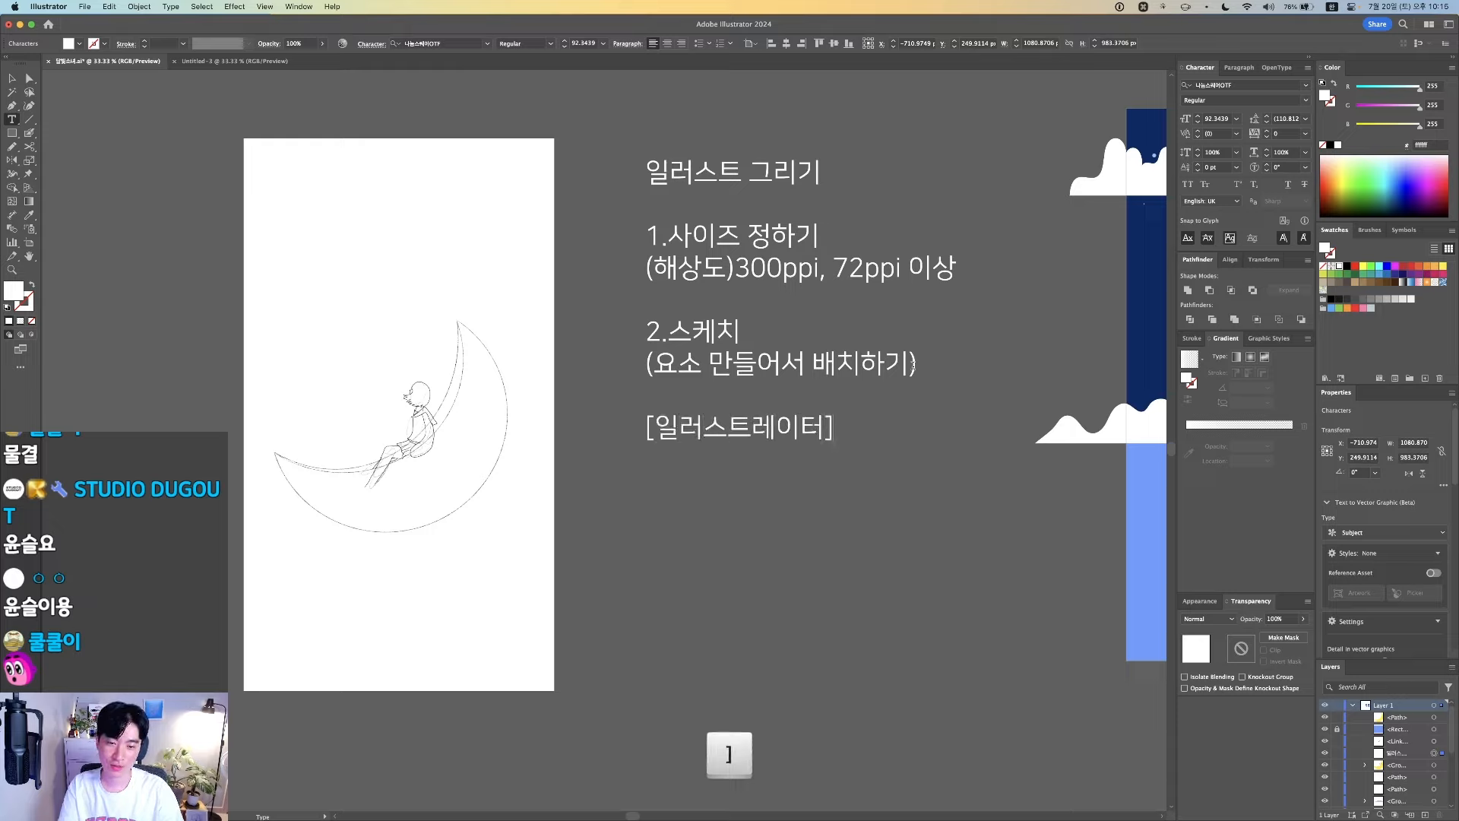
List "1.레이아웃 잡기" and "2.벡터 오브젝트 그리기" beneath the "[일러스트레이터]" heading and finish the text editing
text( ㄹ)
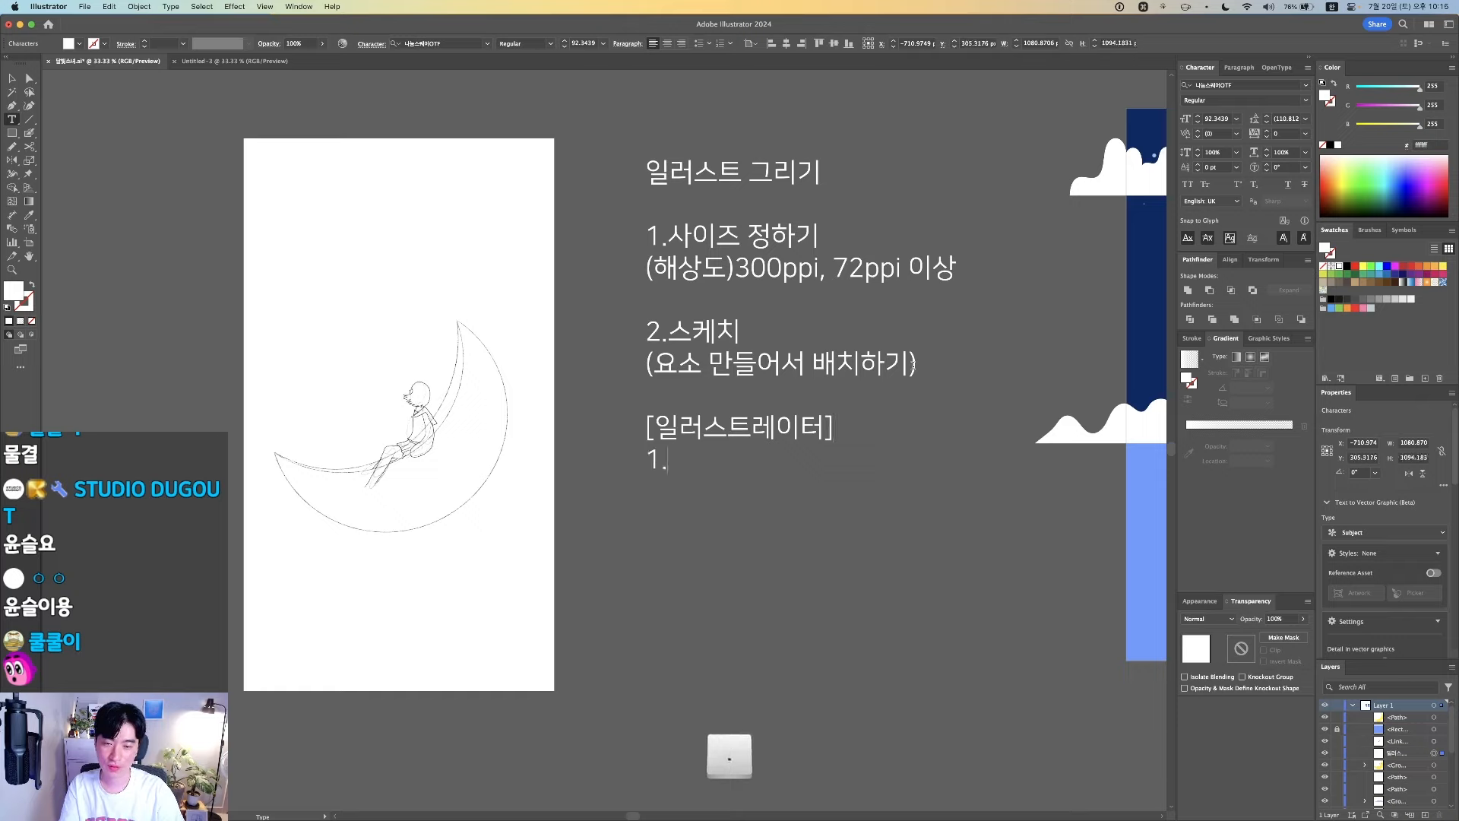
text(레이아웃 잡기)
key(super)
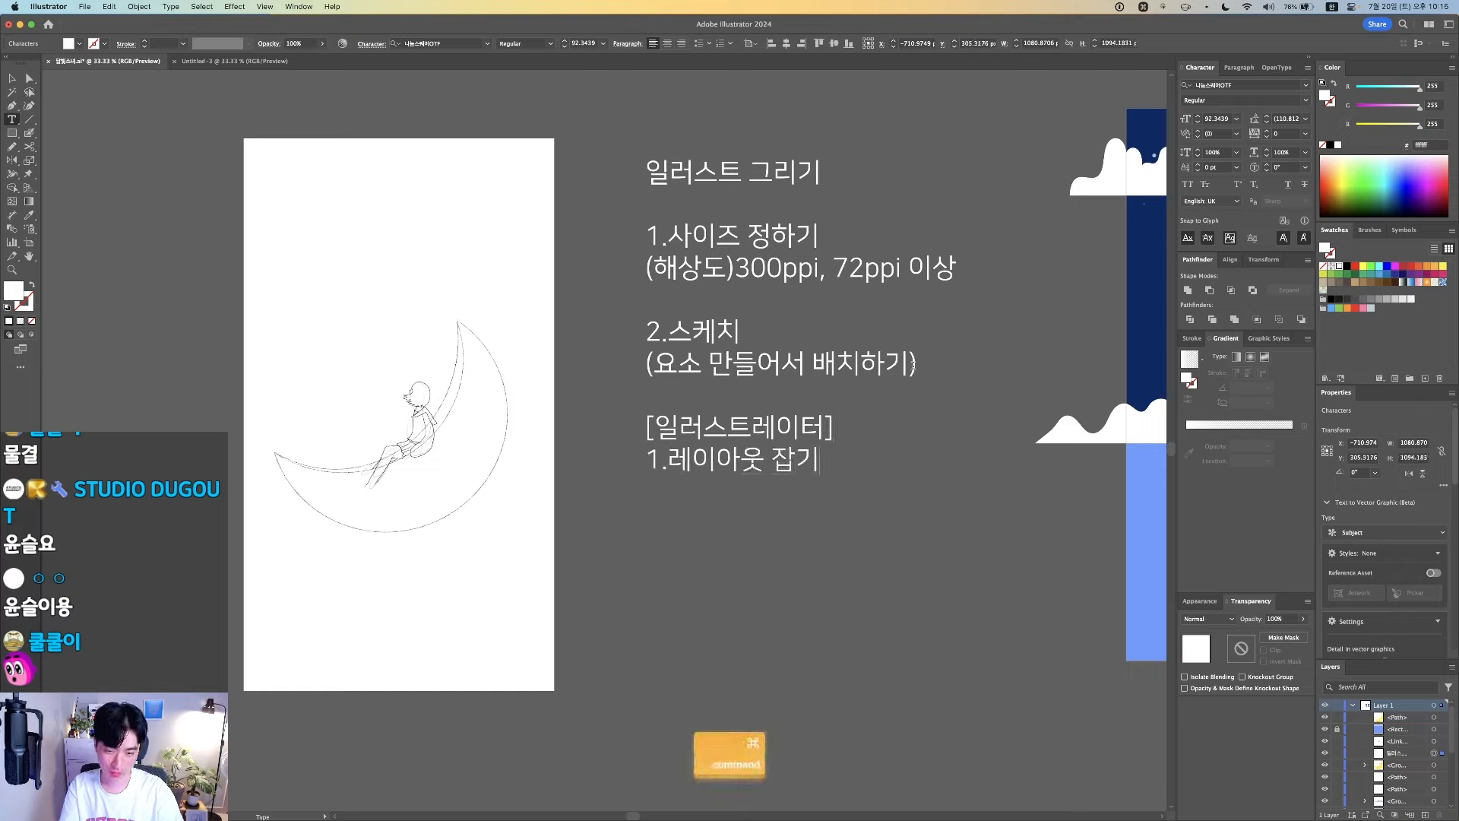
key(BackSpace)
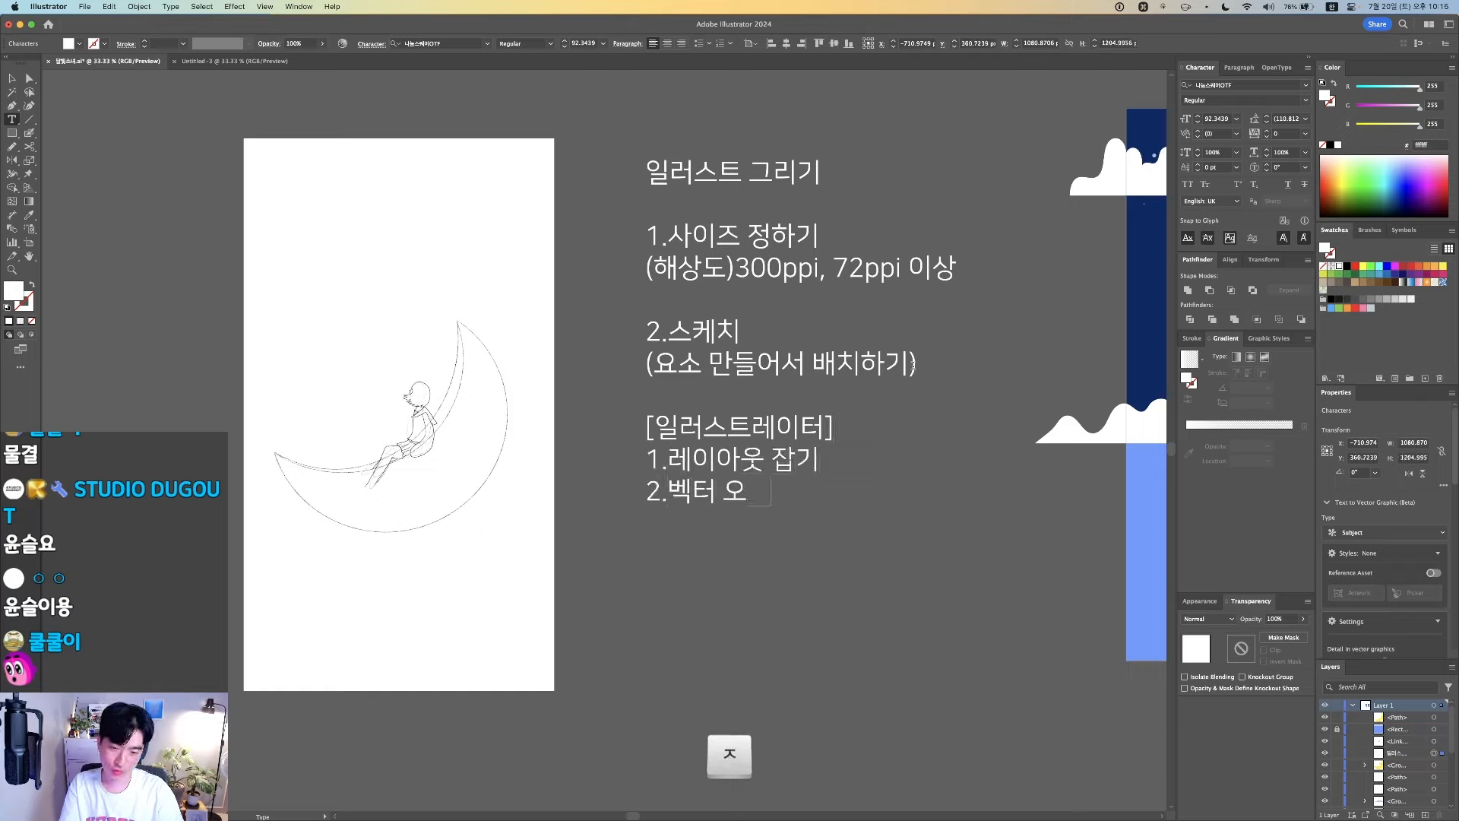
text(브젝트 그리기)
key(super+Return)
click(937, 540)
Copy all the artwork of the finished moonlit illustration, including its clouds, stars, crescent and water reflections
key(space)
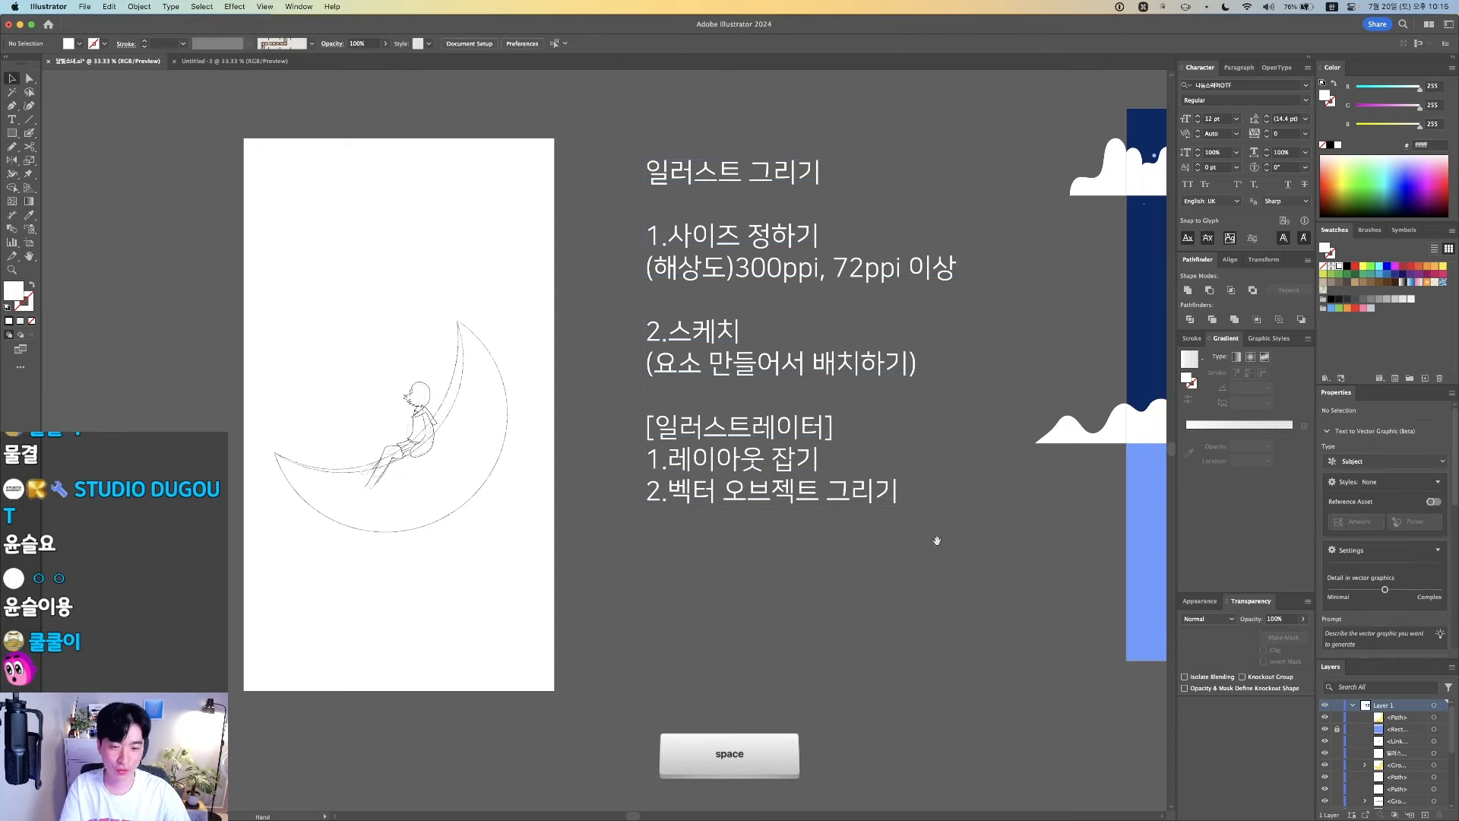
drag(937, 541, 698, 516)
scroll(580, 510, down, 4)
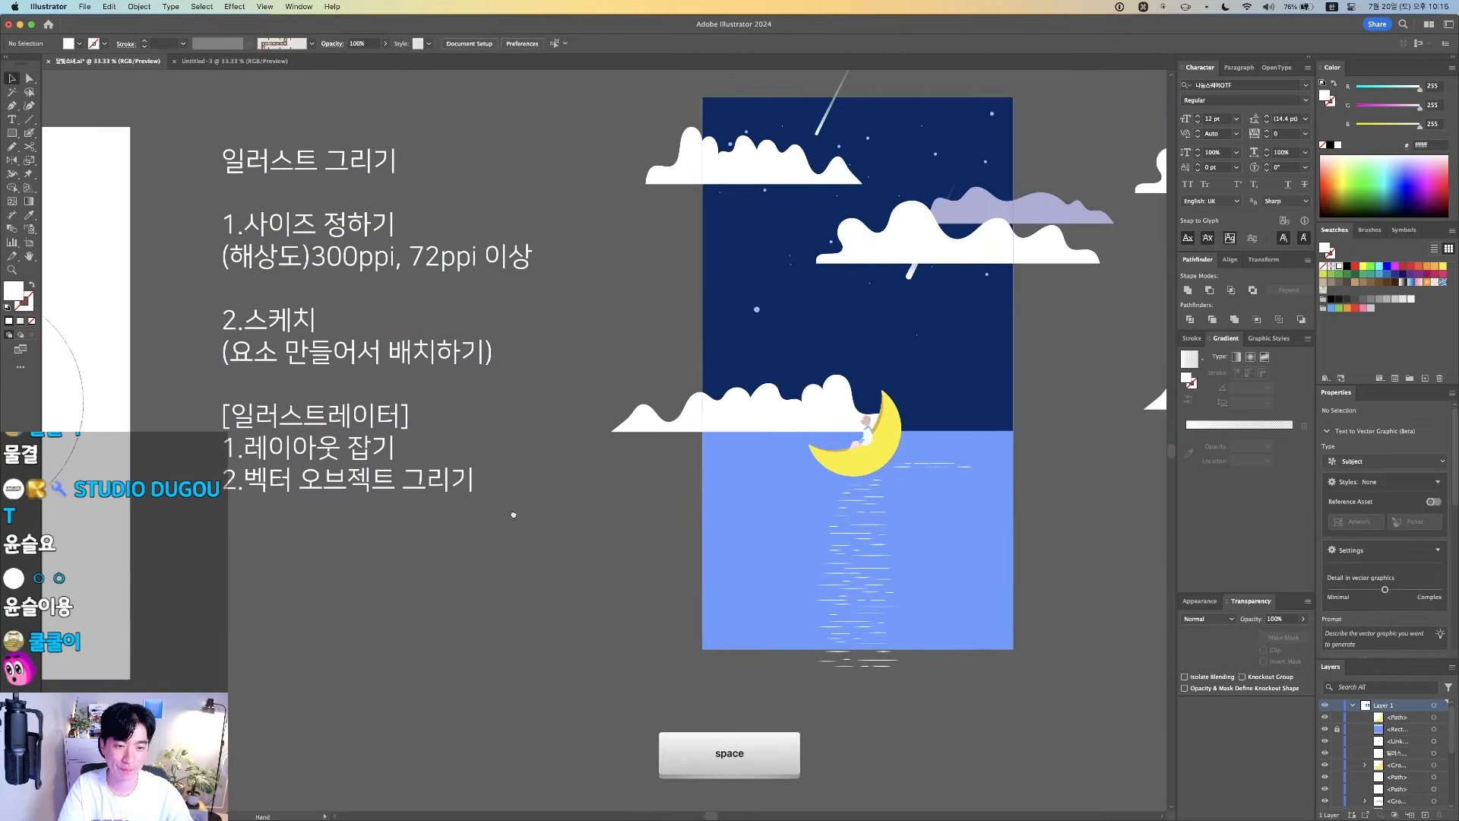
key(v)
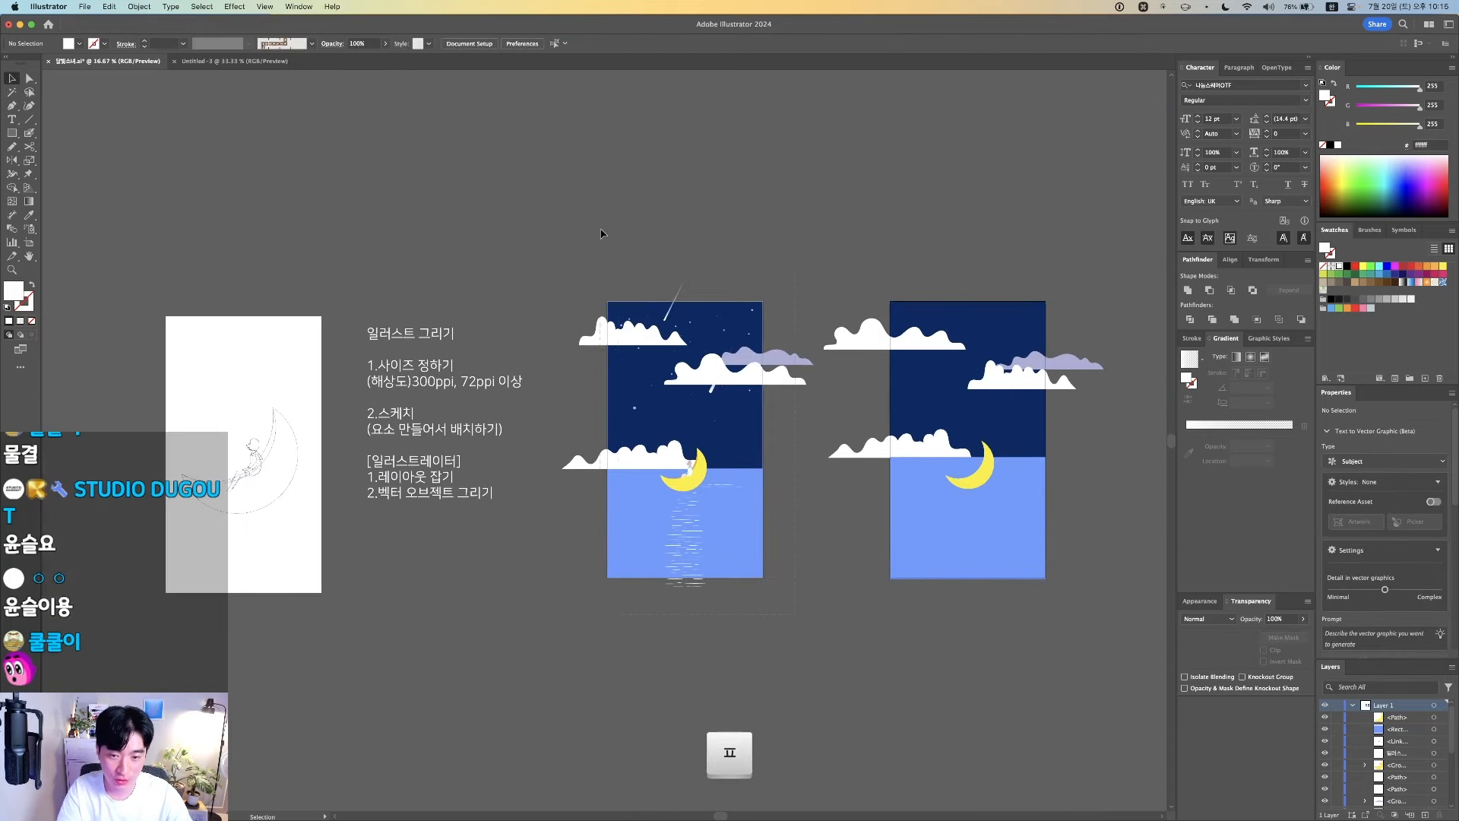
drag(601, 234, 606, 232)
key(super+c)
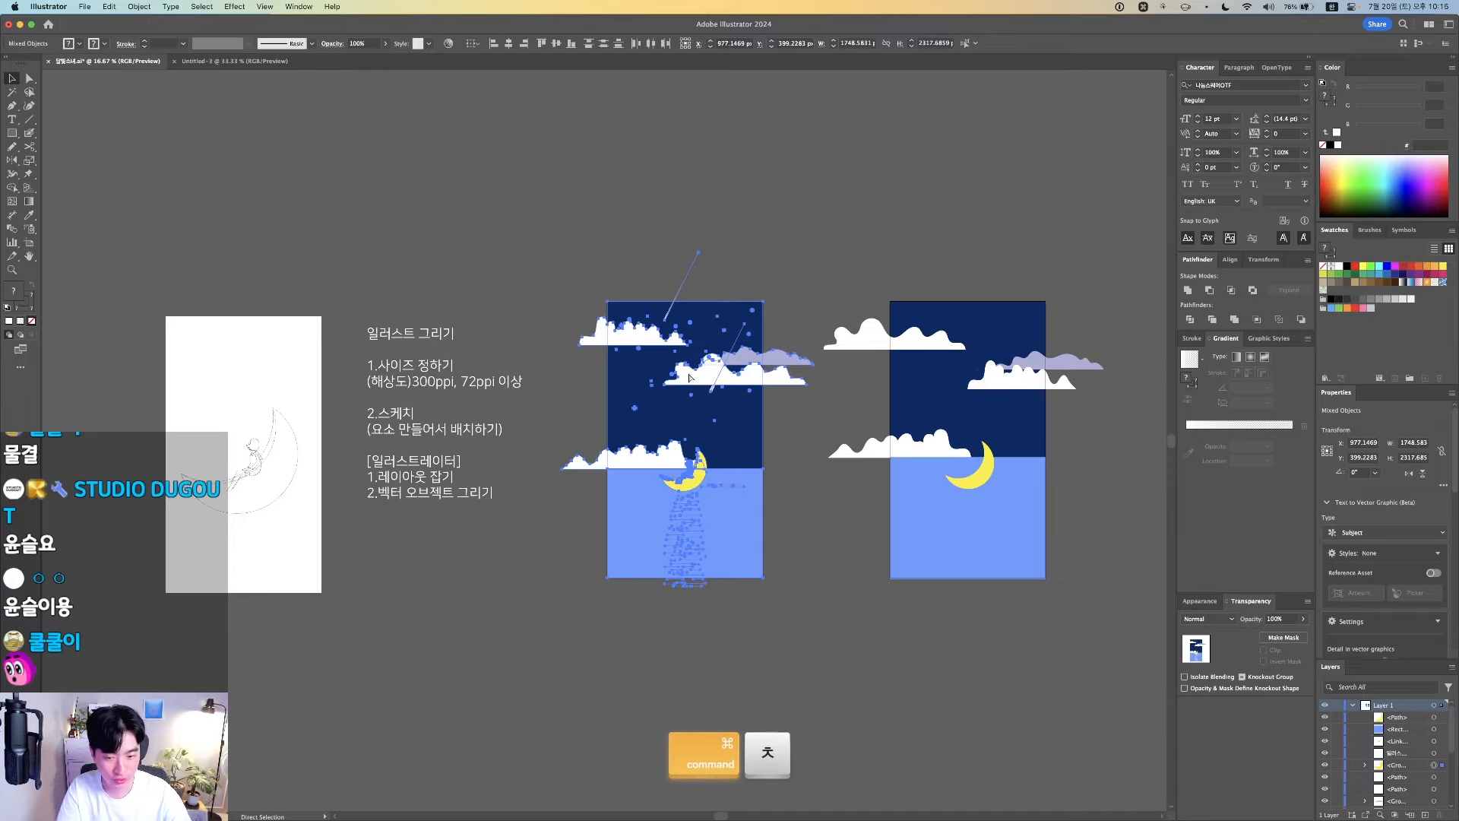
key(Caps_Lock)
key(super+c)
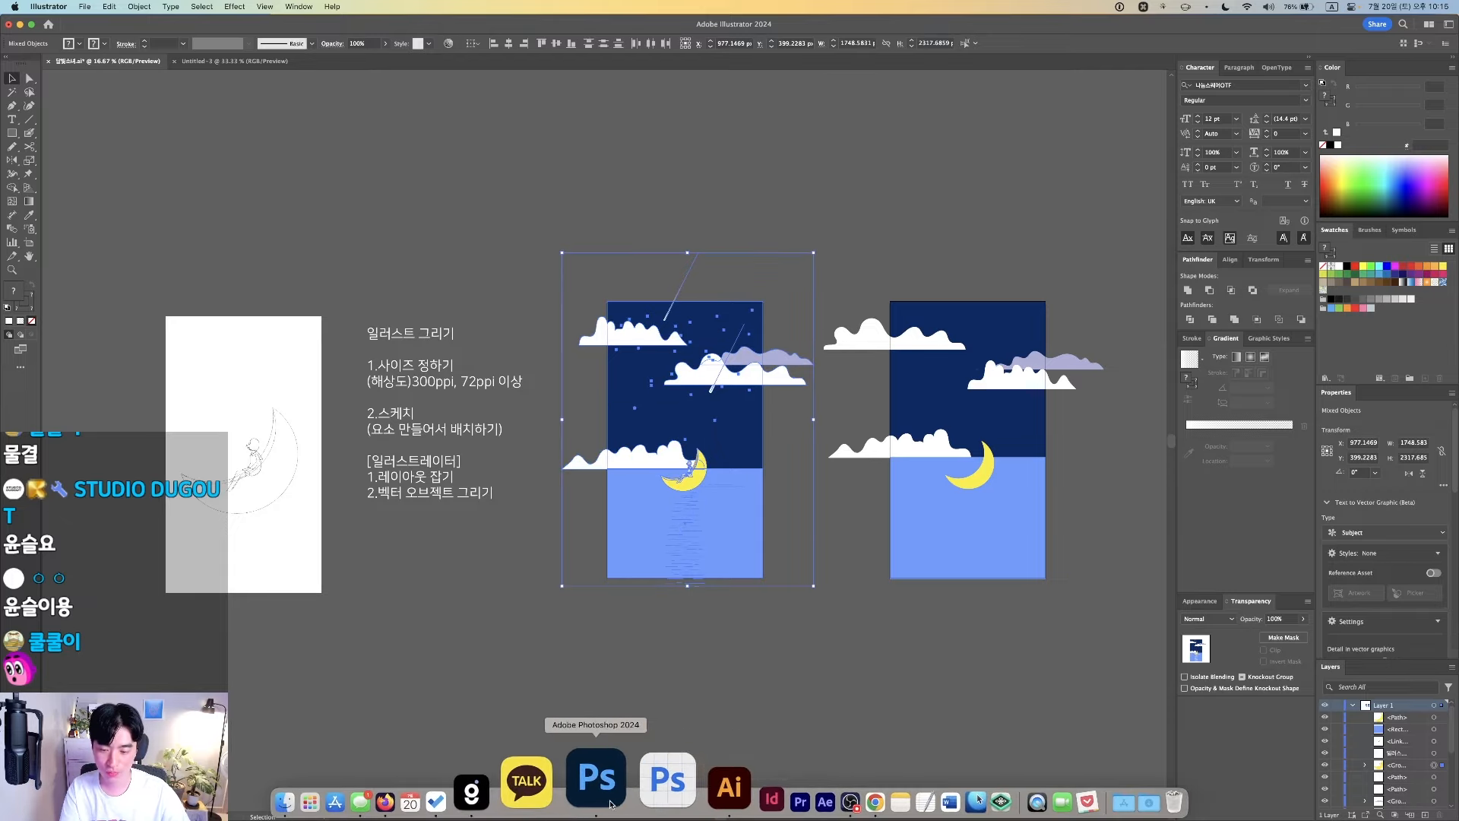
Switch to Photoshop and paste the copied illustration into the blank 1080 x 1920 px Untitled-1 document as Layers
click(609, 803)
key(ctrl+Tab)
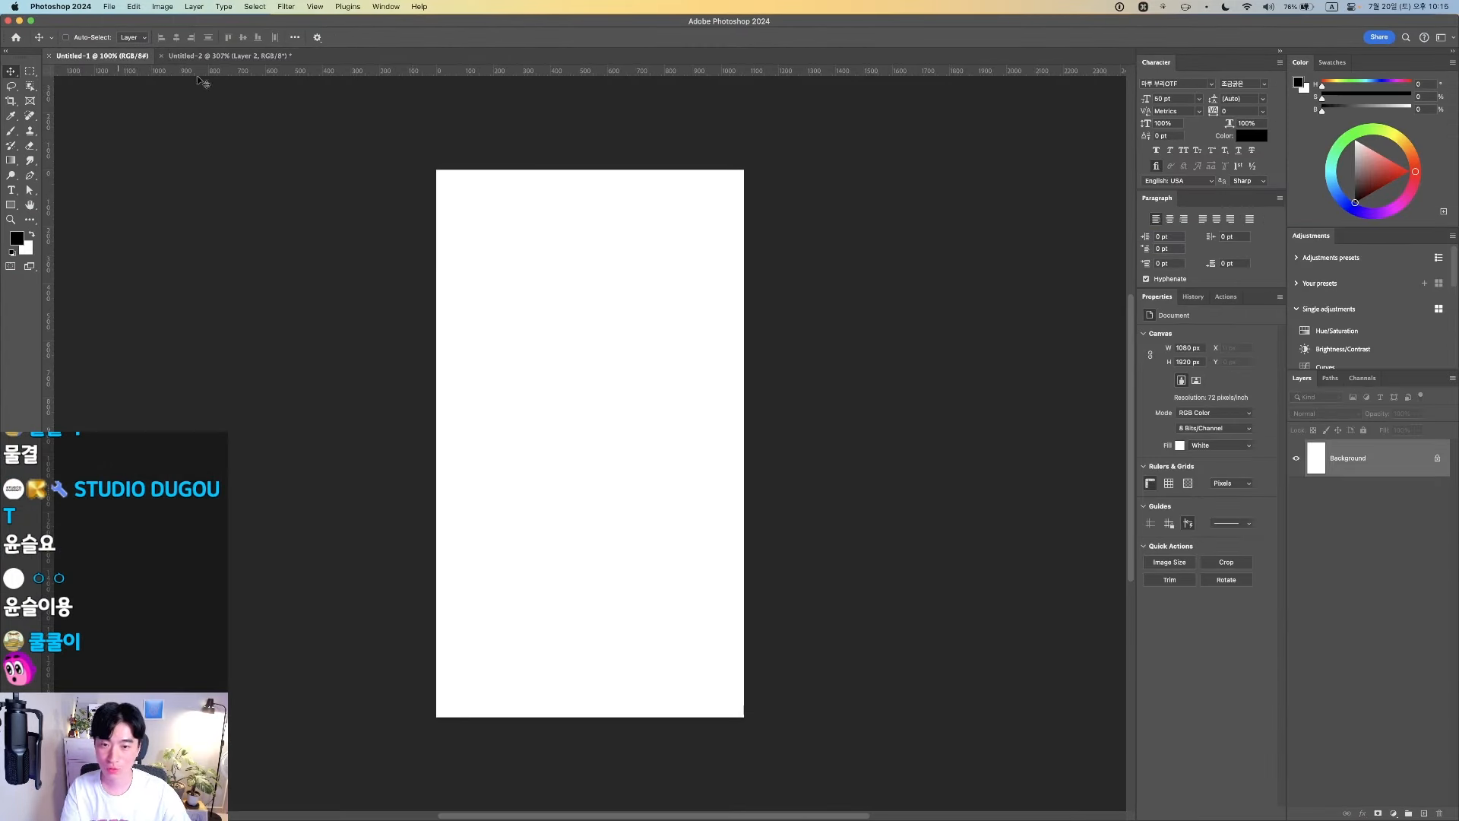
key(super+v)
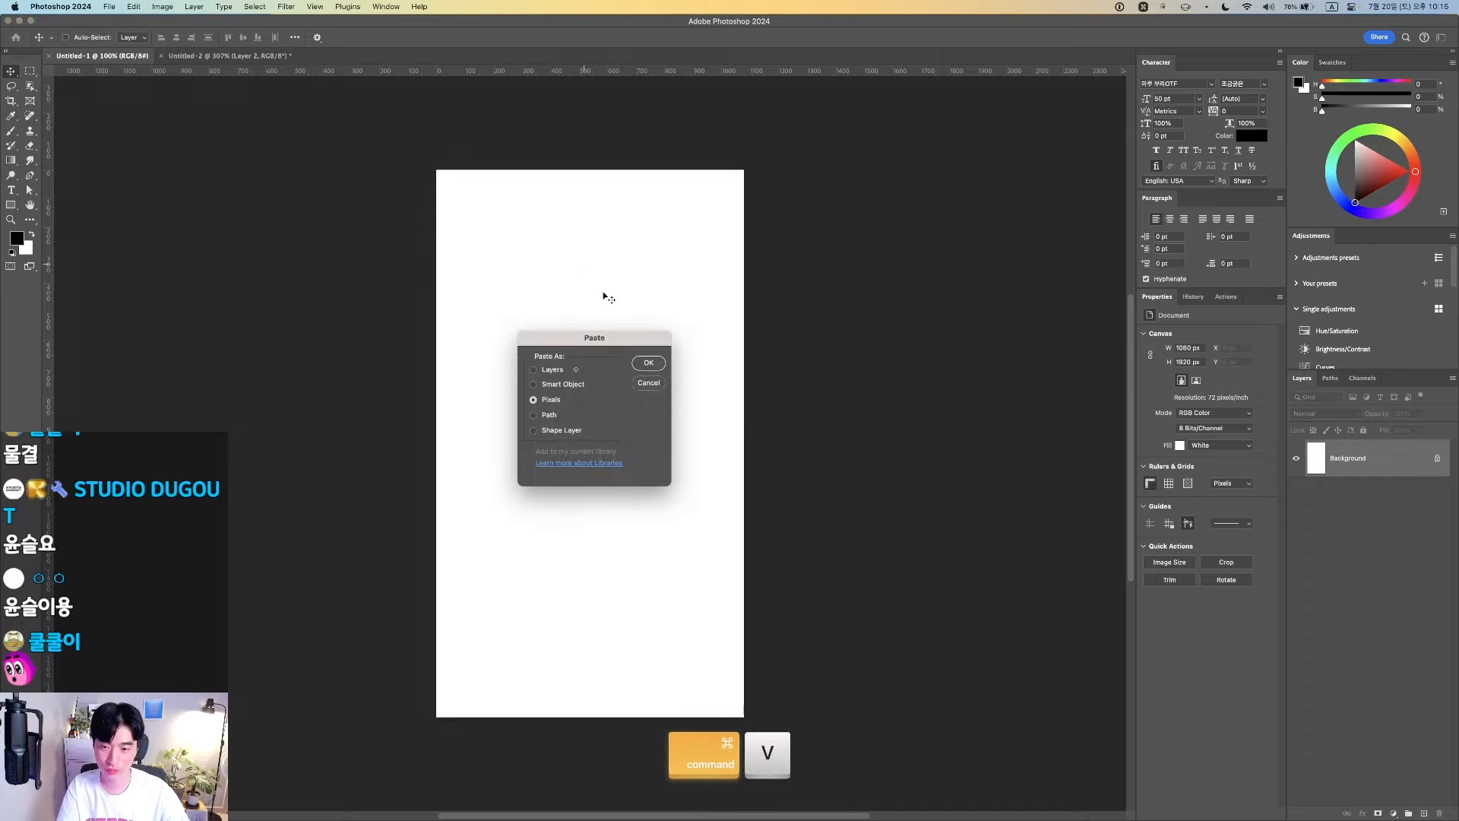
click(557, 372)
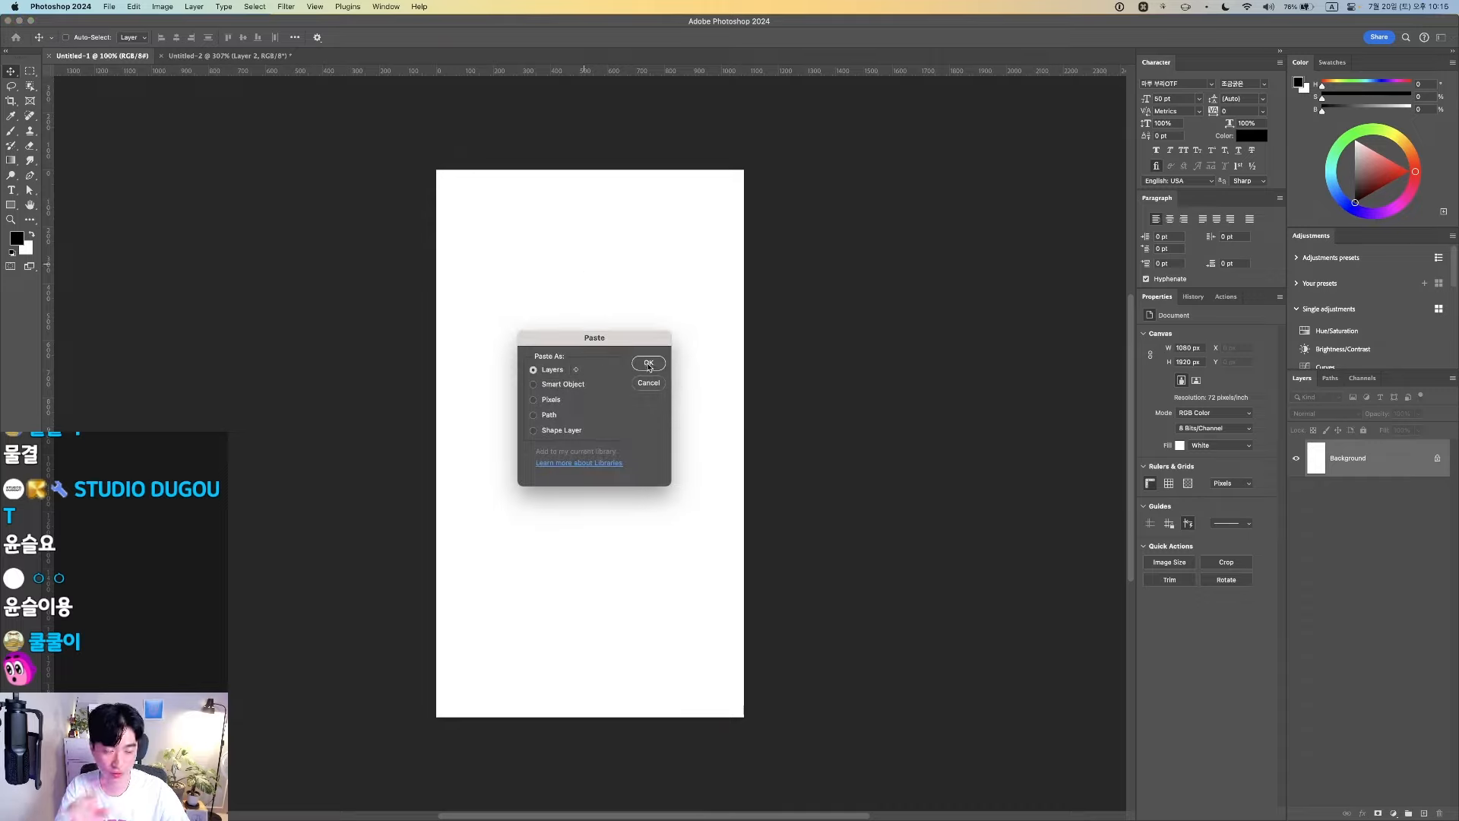
key(Return)
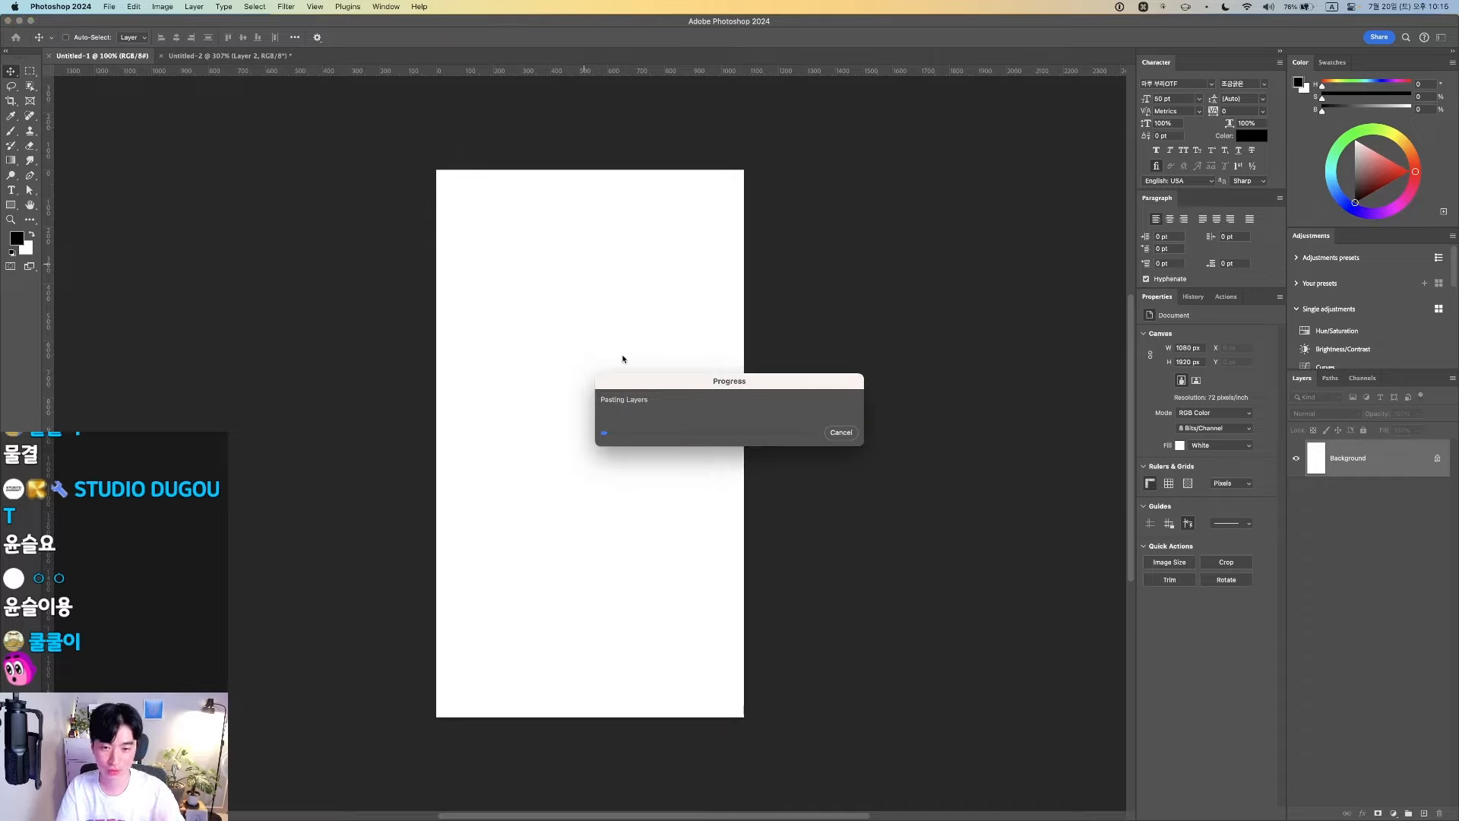
Move the pasted illustration group up and to the left so its background lines up with the canvas edges
drag(565, 317, 517, 268)
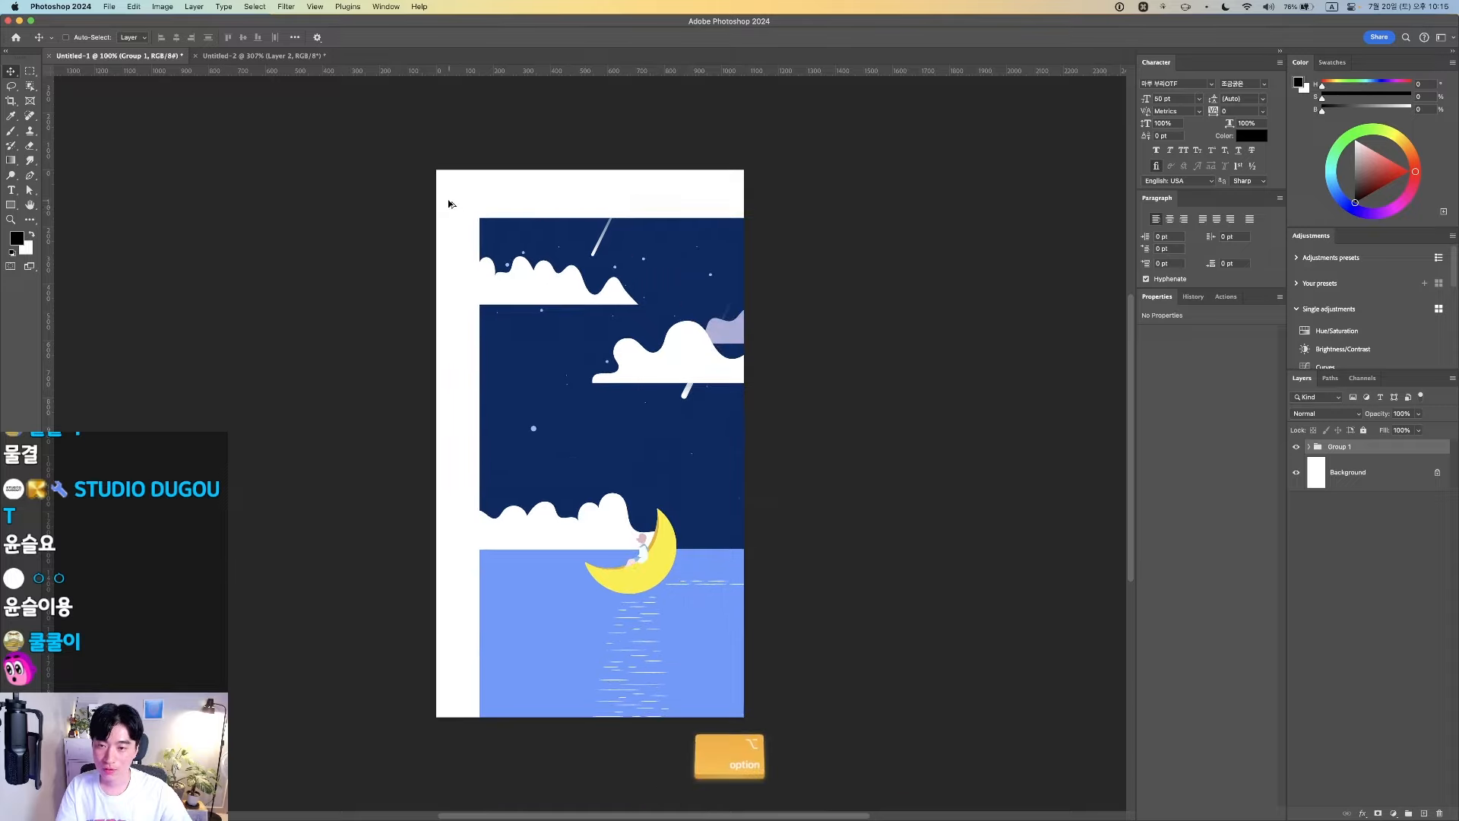
drag(449, 202, 456, 198)
drag(632, 276, 751, 436)
drag(900, 499, 584, 148)
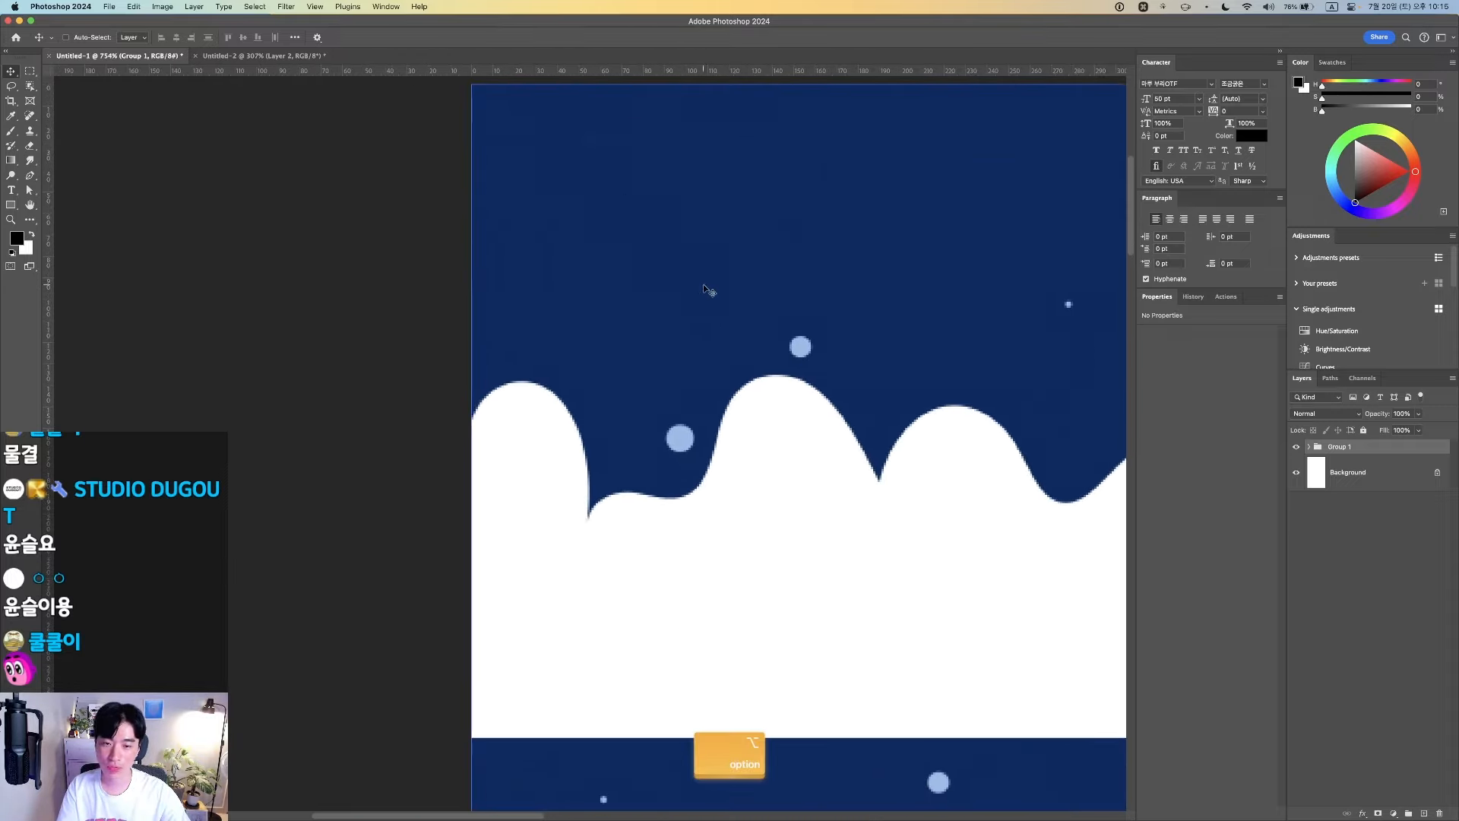
key(super+0)
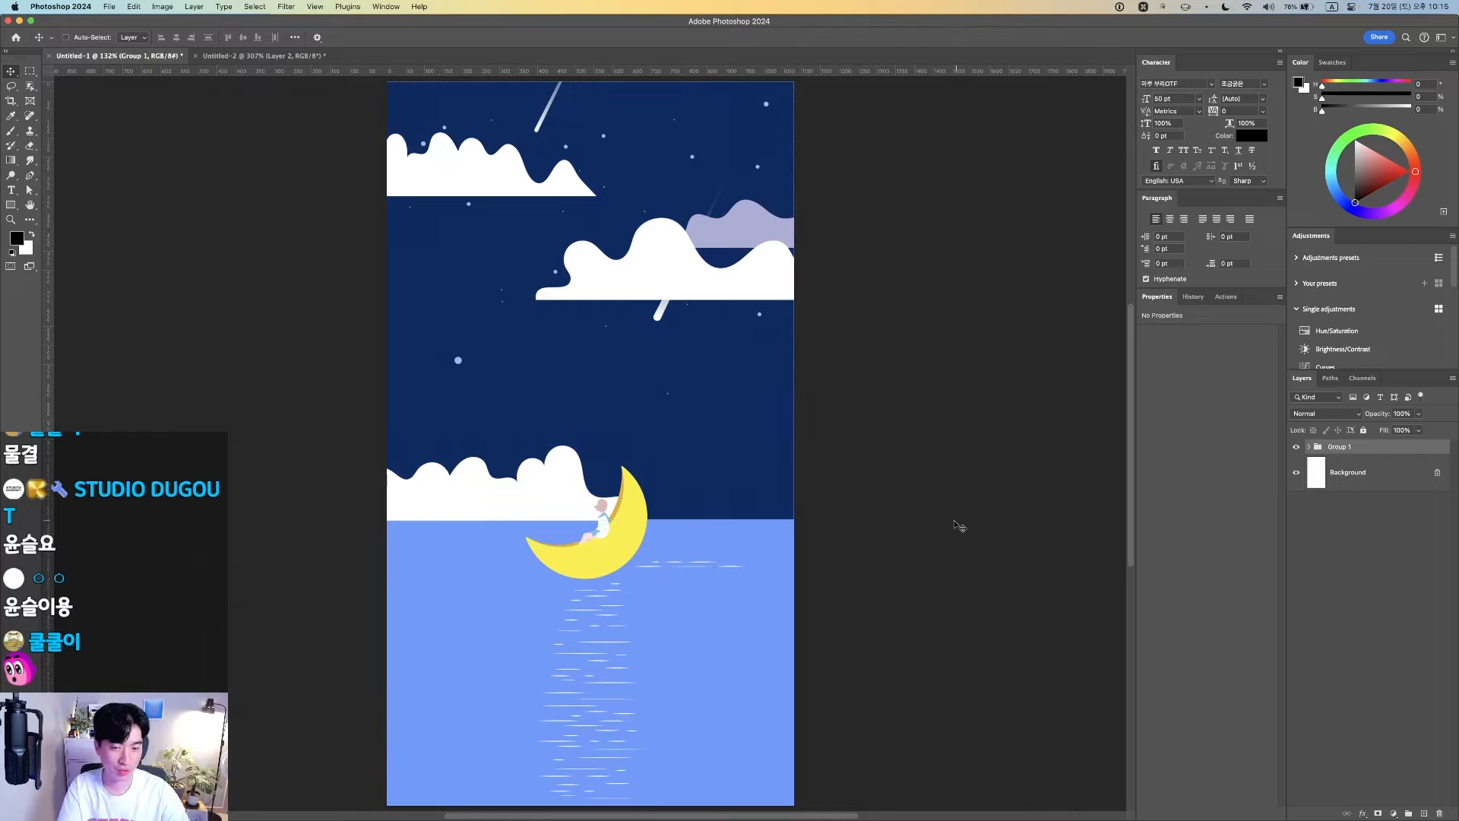
Select the yellow crescent's shape layer and try adjusting its fill color
super+click(934, 524)
super+click(625, 537)
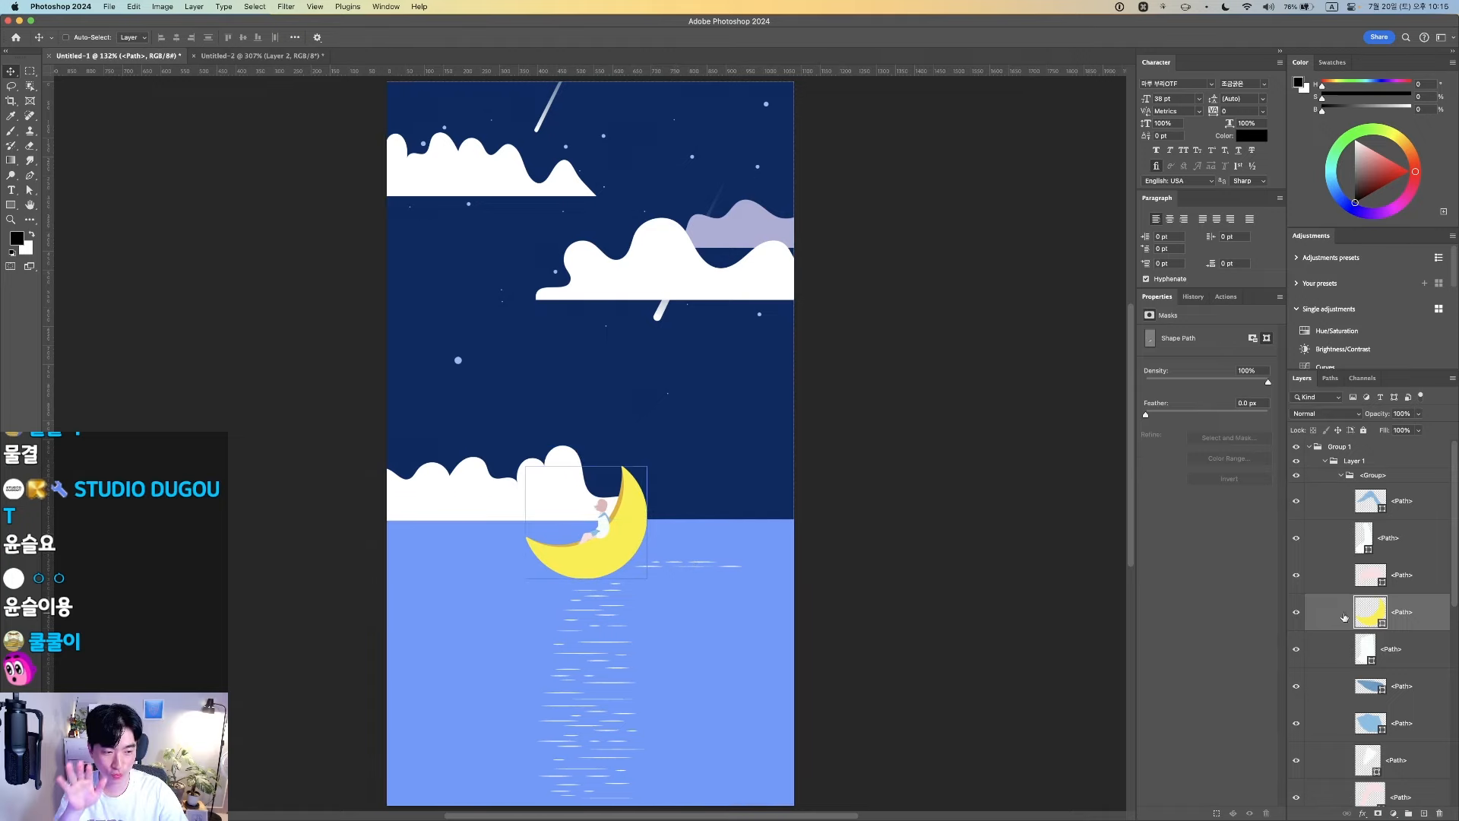
double_click(1373, 617)
mouse_move(1119, 503)
mouse_down()
mouse_move(1119, 544)
mouse_move(1117, 482)
mouse_up()
key(Escape)
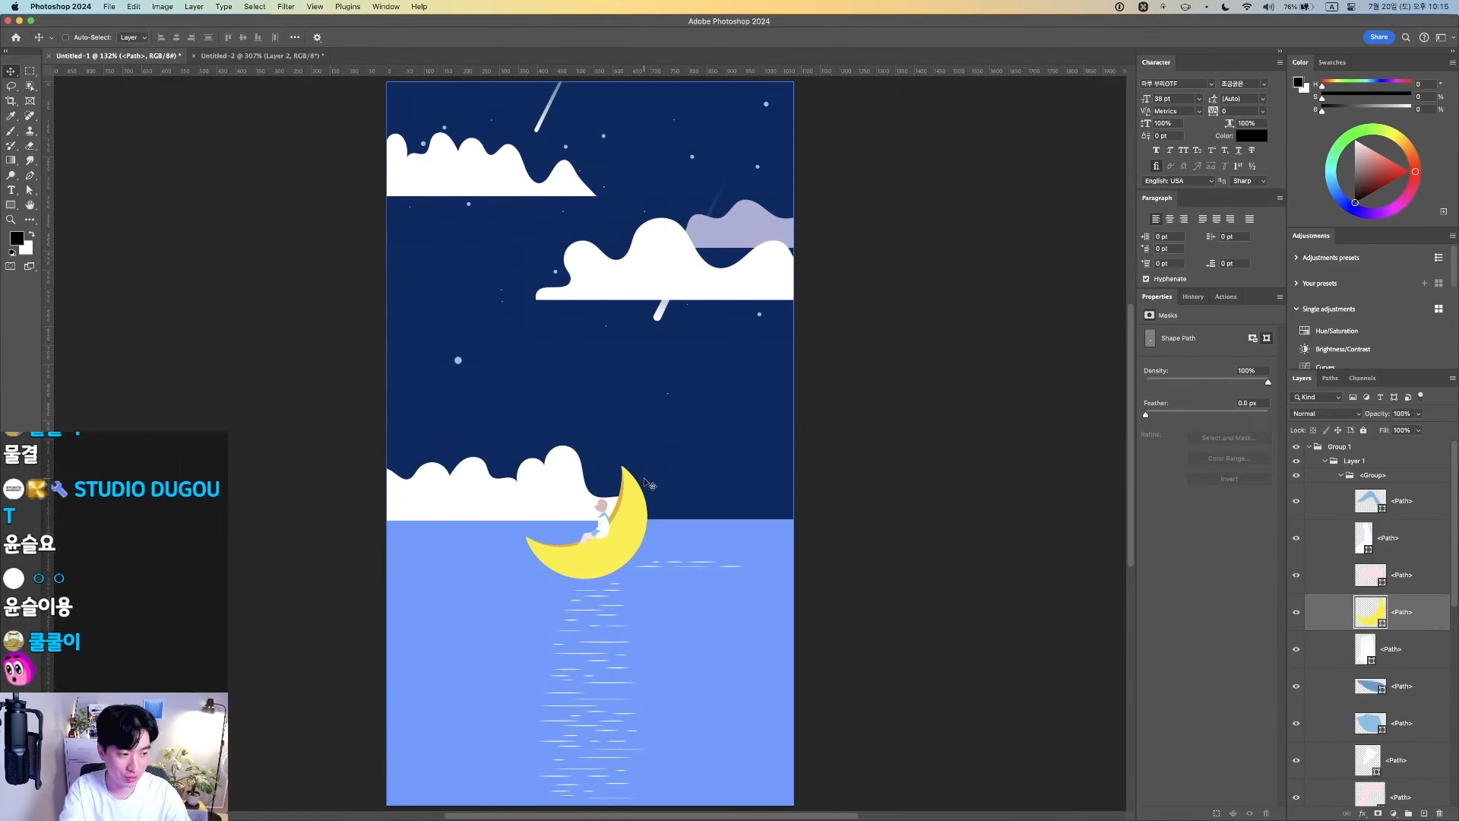
View the whole pasted illustration at 100% zoom
scroll(673, 481, down, 5)
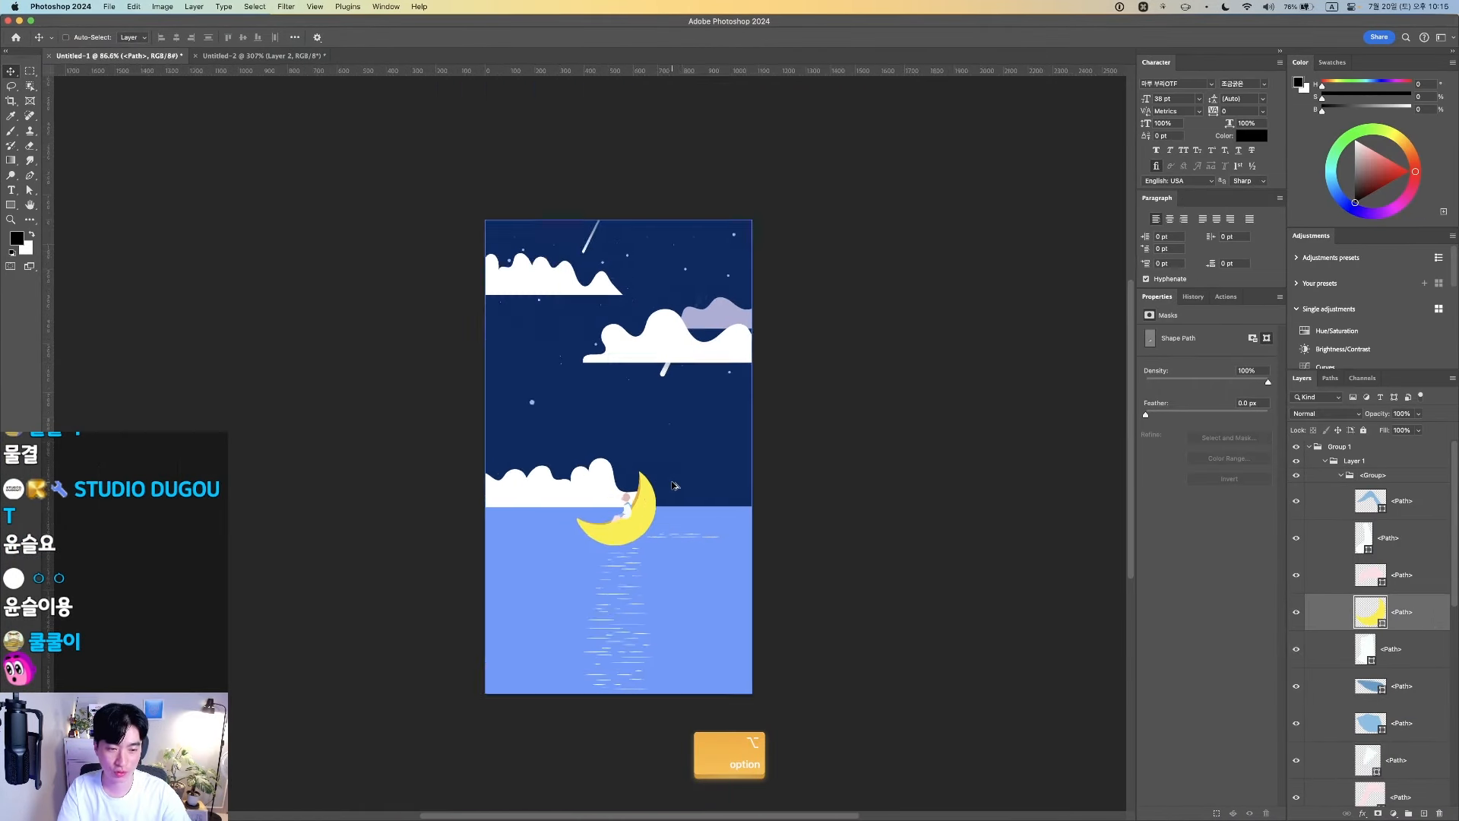
scroll(686, 488, up, 3)
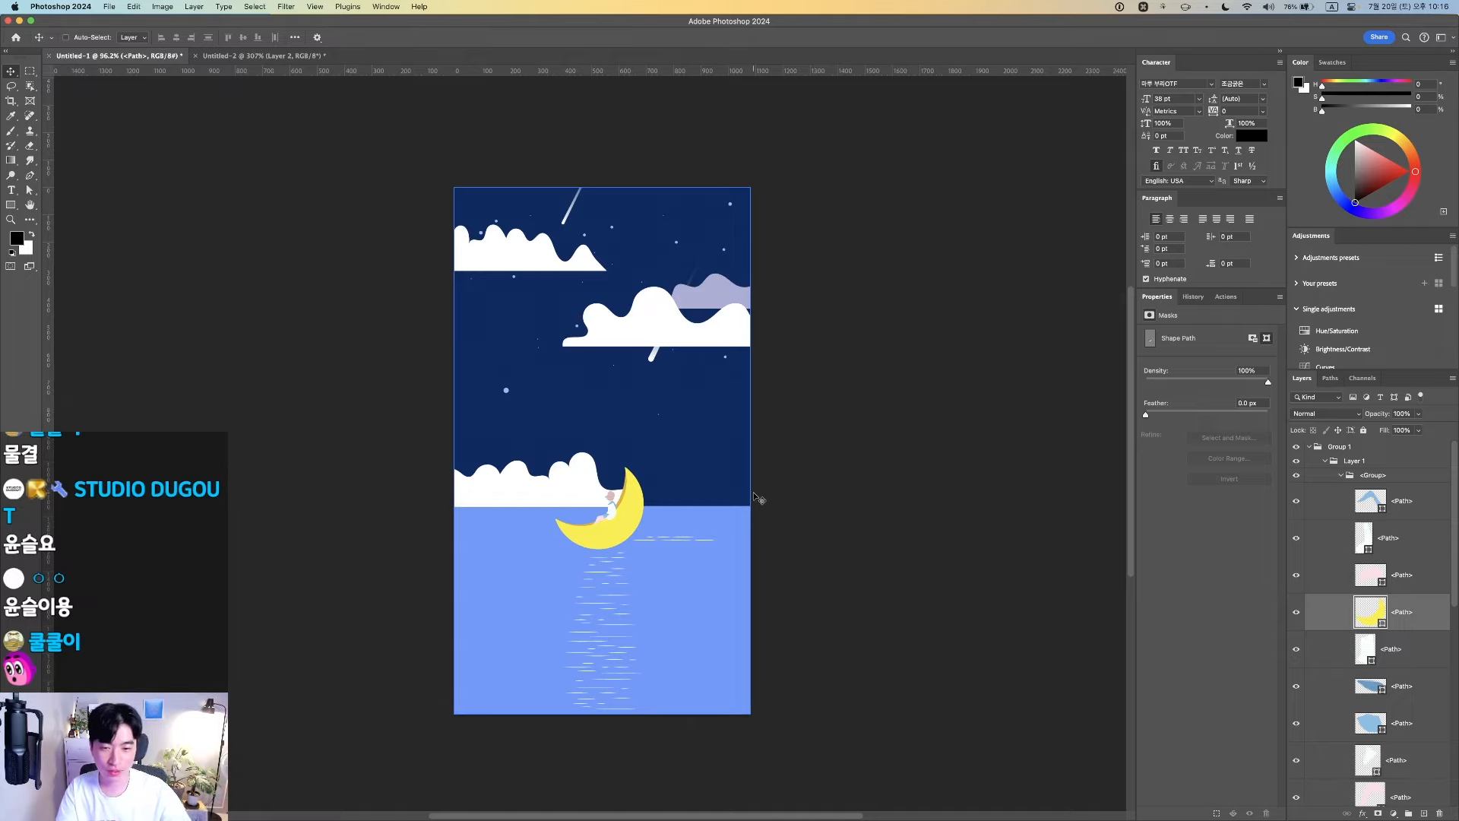
key(alt+super+0)
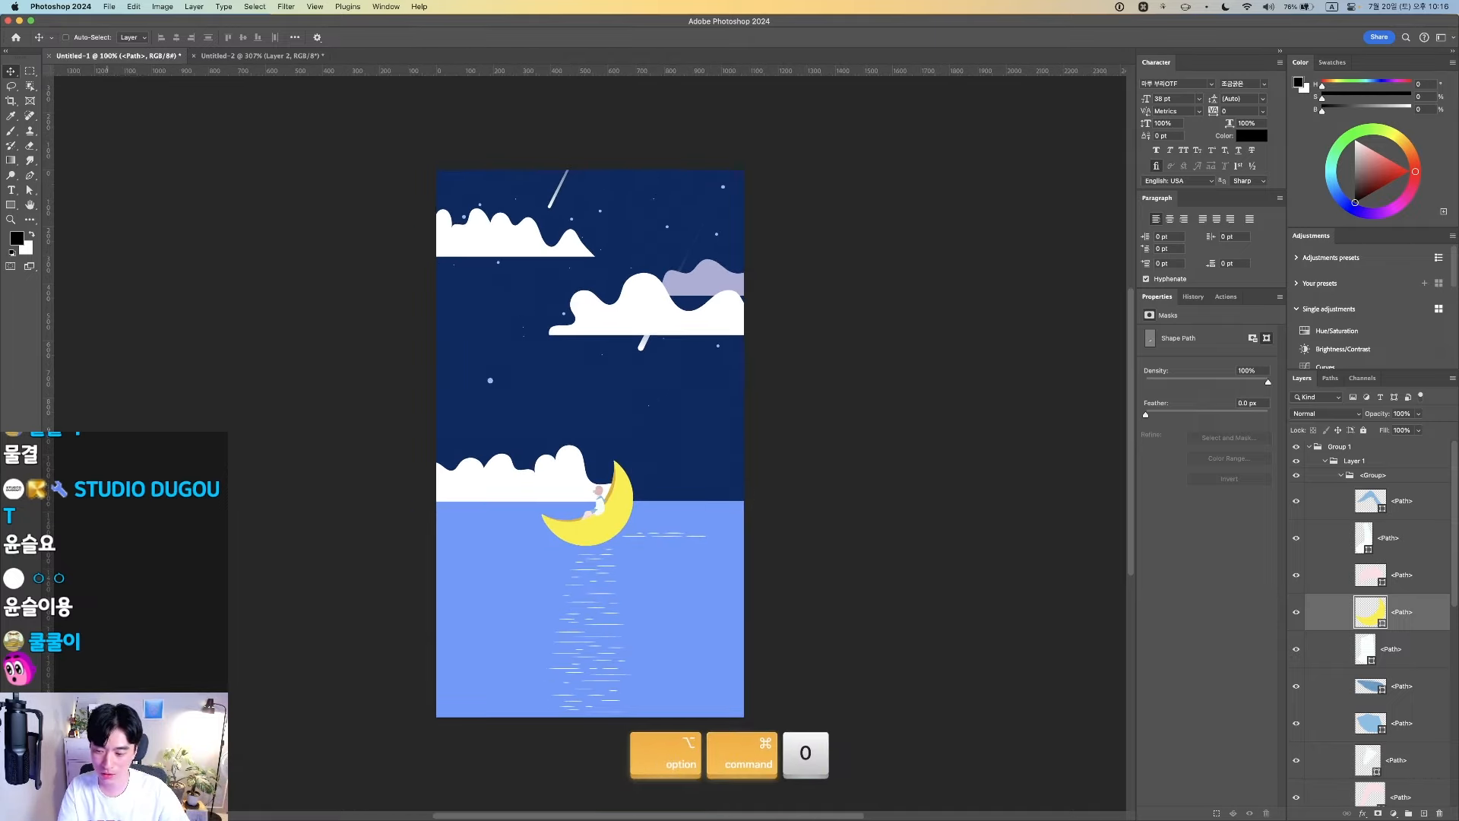
key(F1)
key(F1)
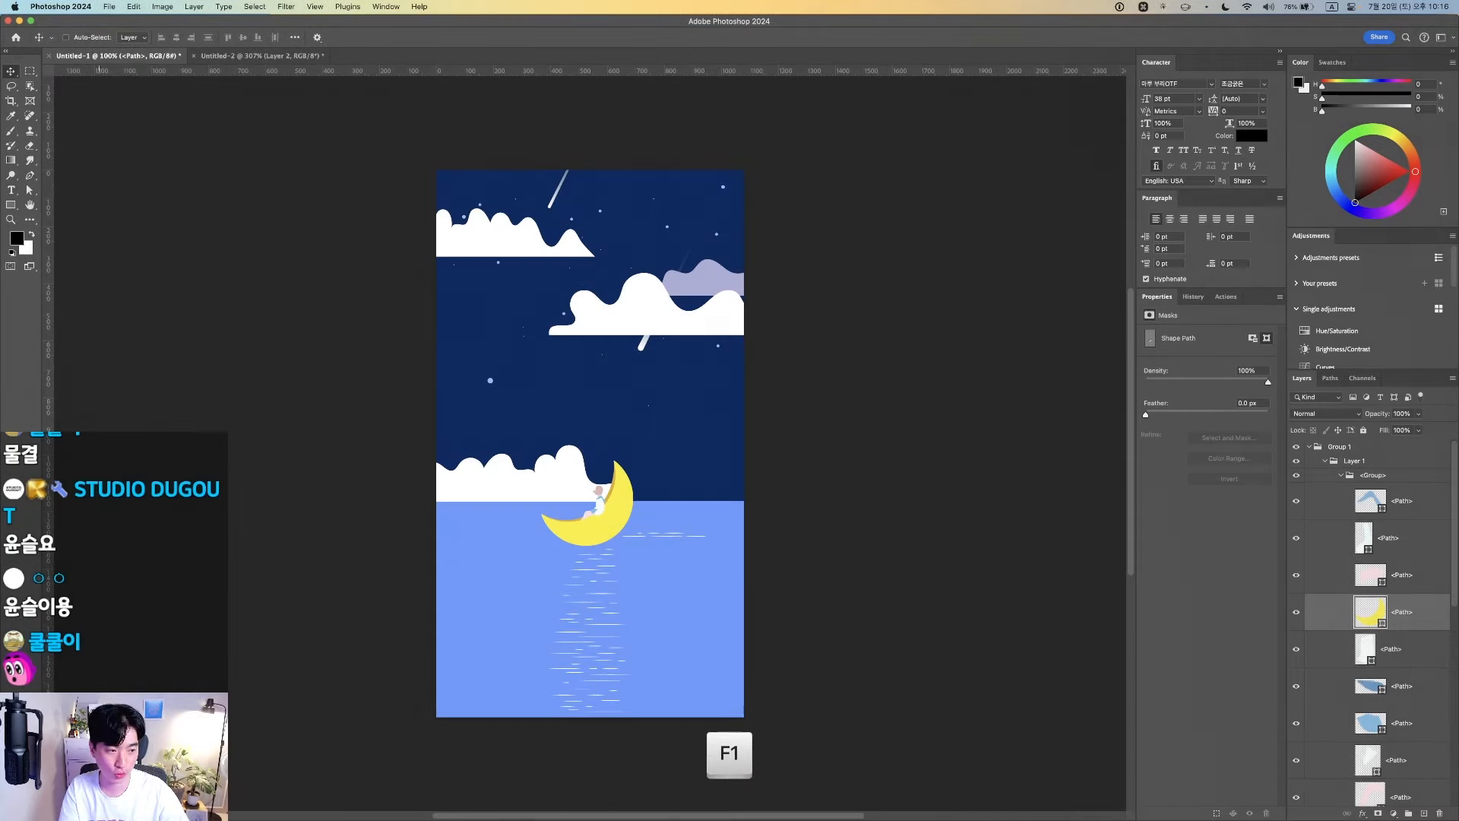
key(F1)
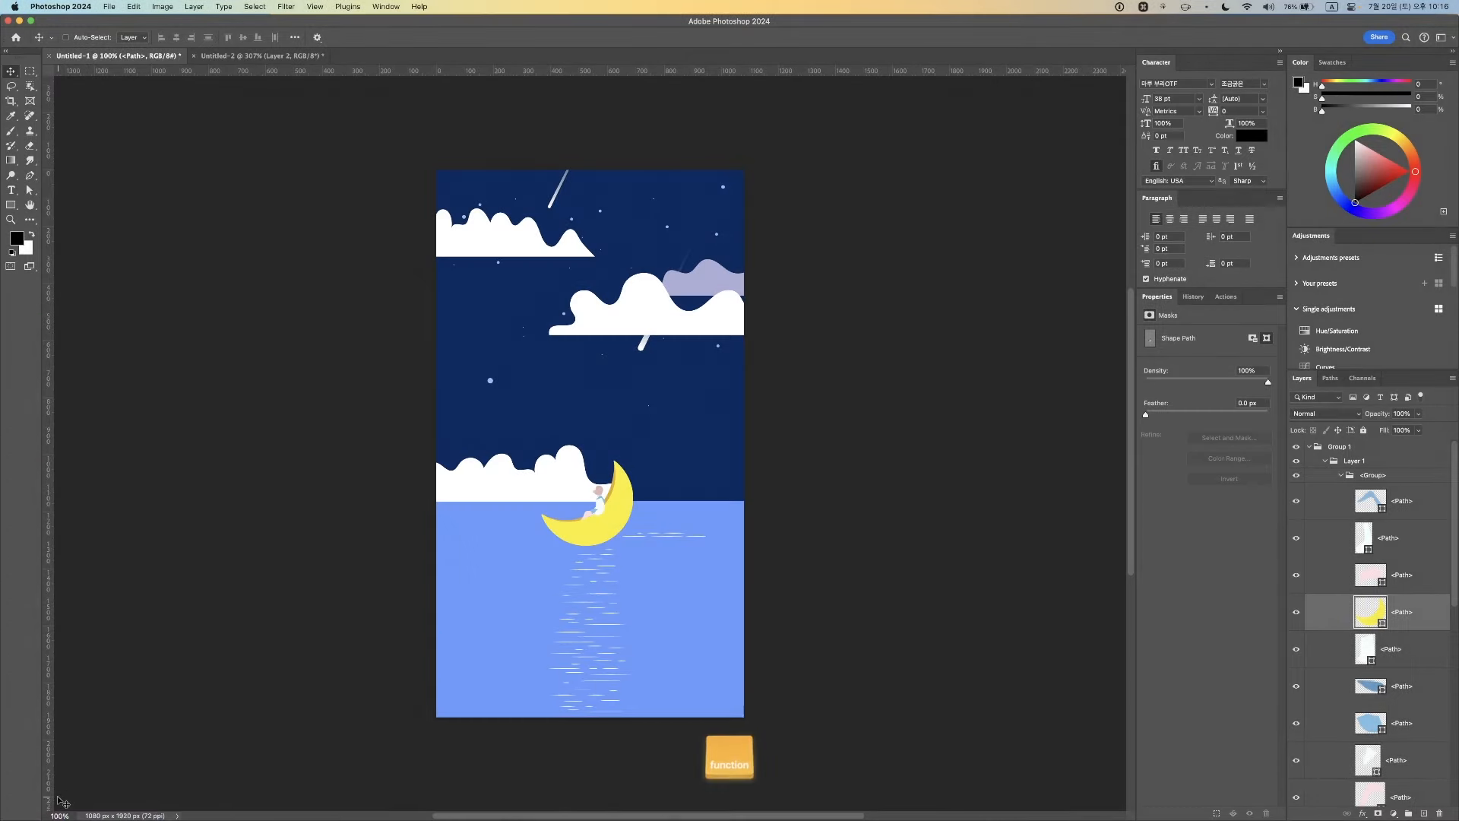
key(fn)
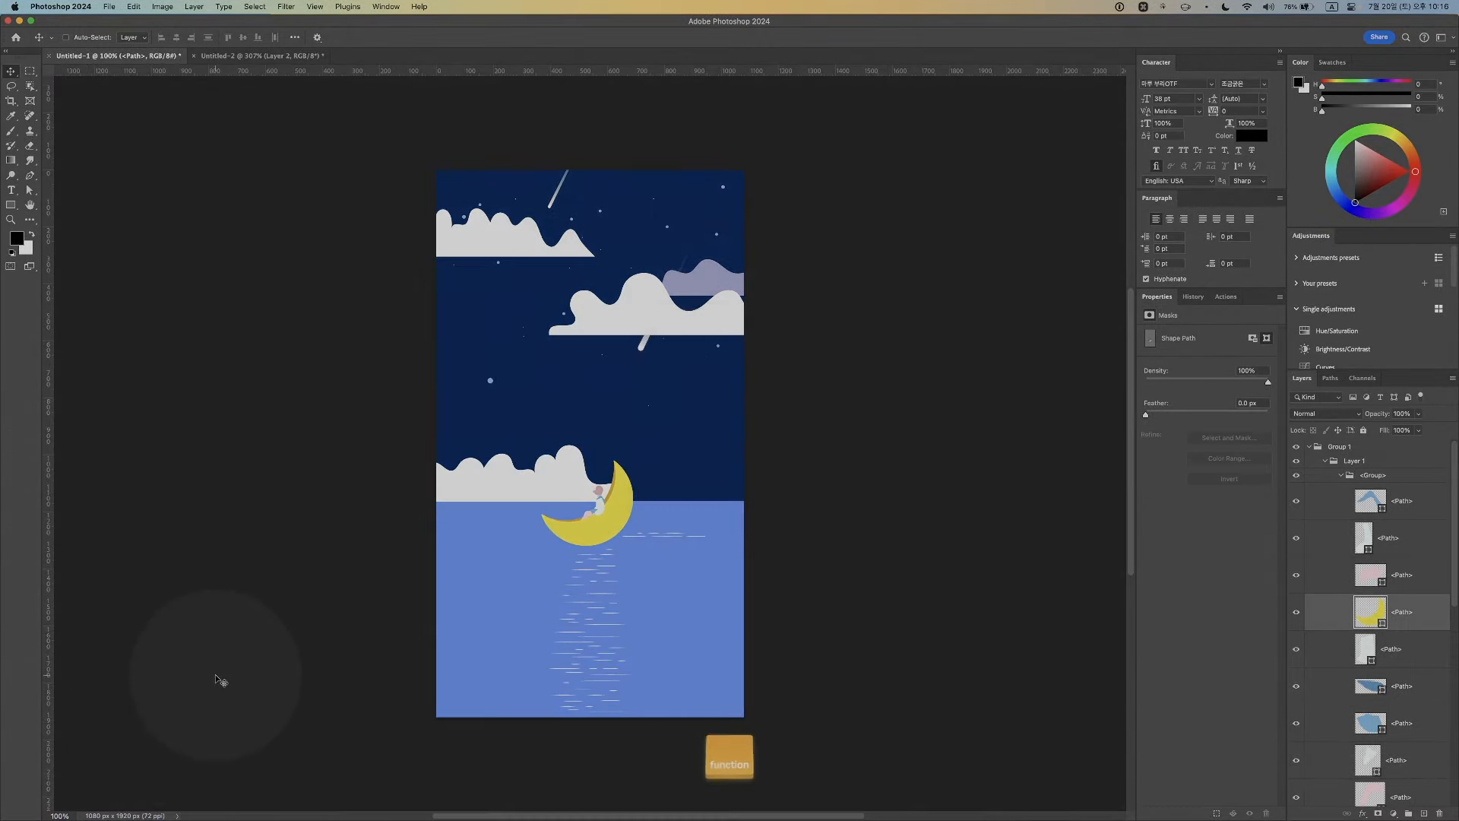
key(F1)
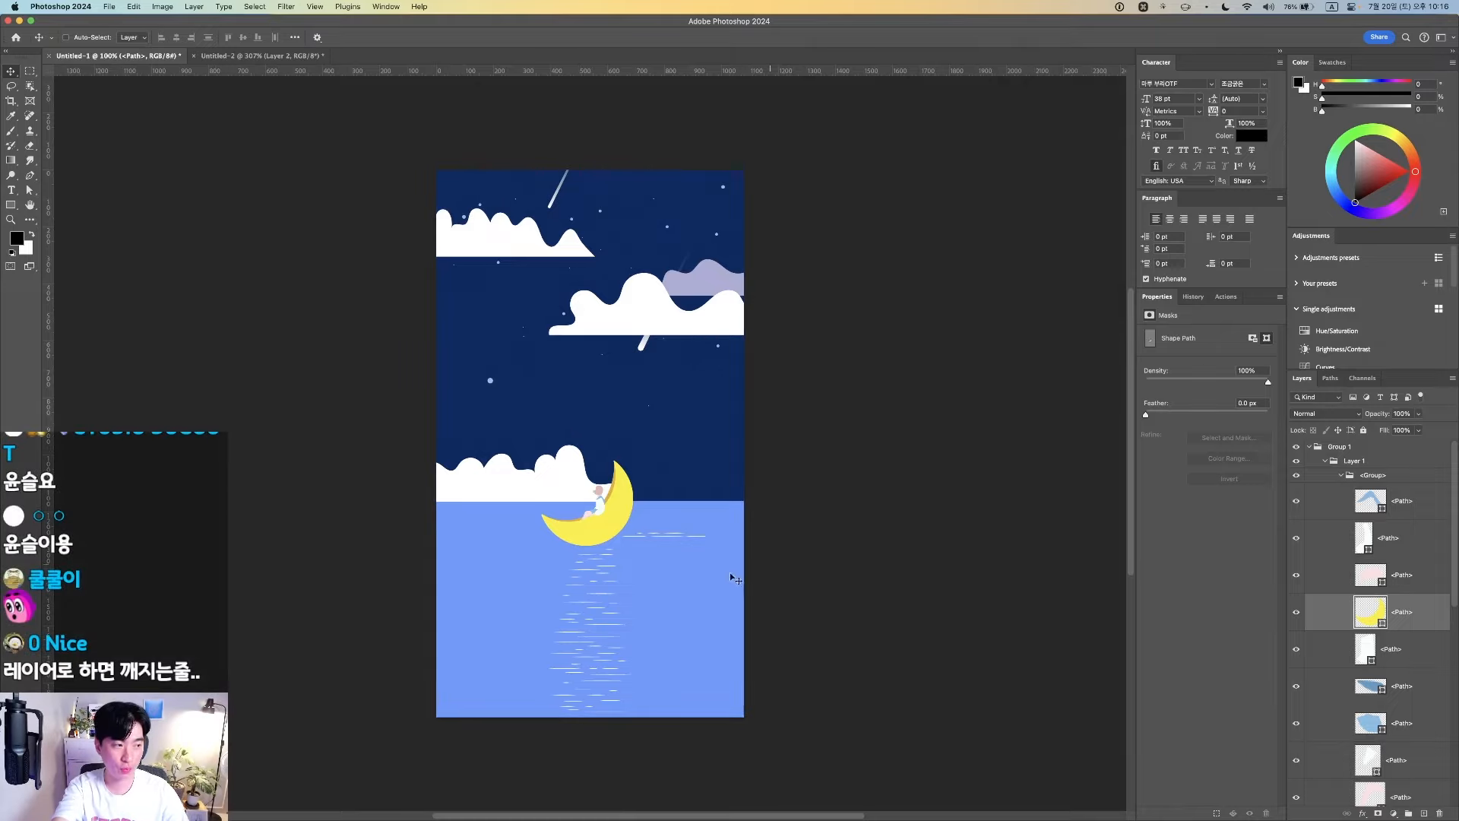
Examine the edges of the girl's head and the crescent at pixel level against the whole illustration
key(super+equal)
key(super+equal)
key(super+equal)
key(super+equal)
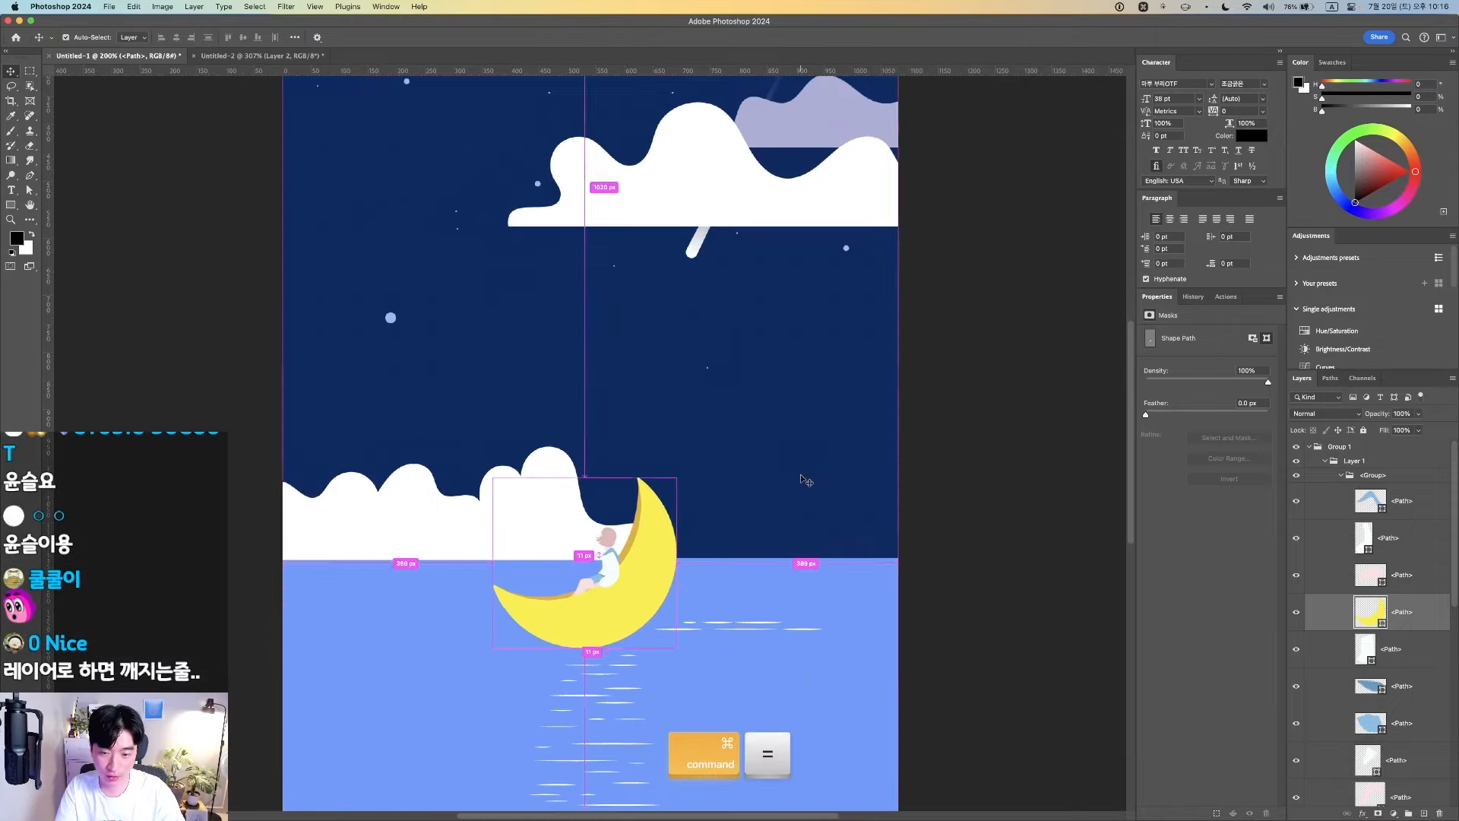
key(super+equal)
key(super+equal)
key(super+equal)
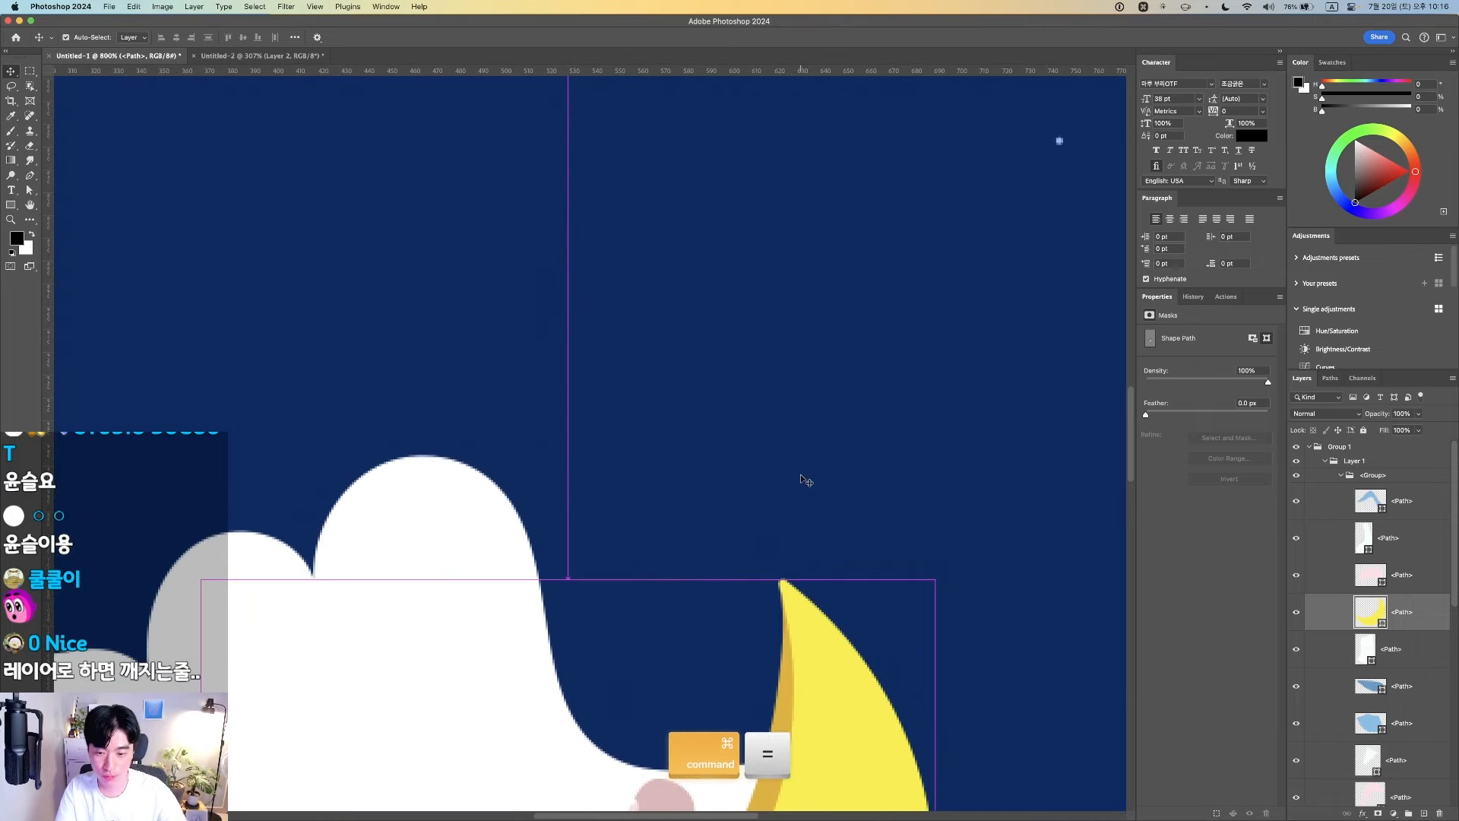
scroll(735, 527, up, 5)
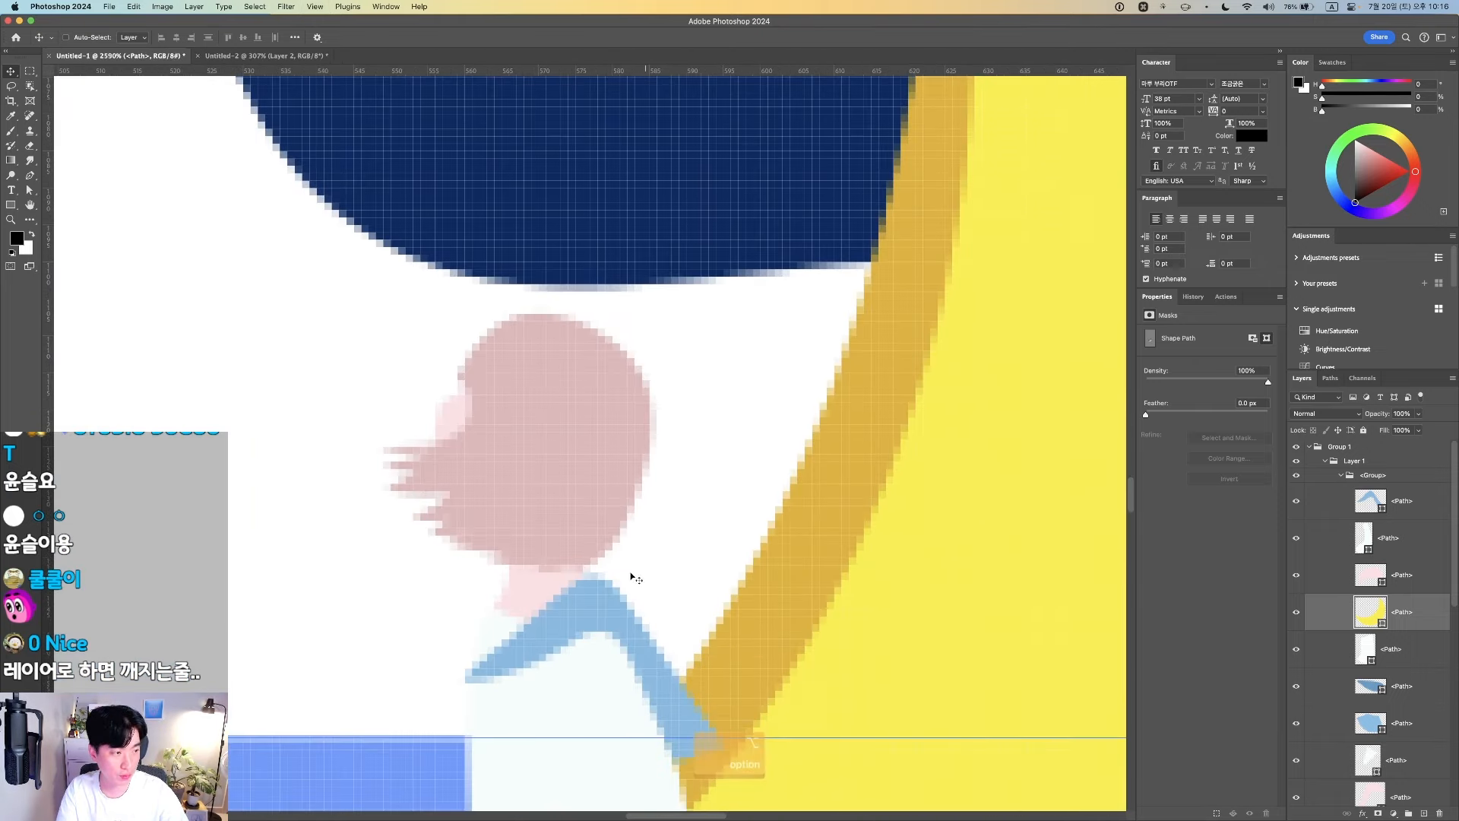
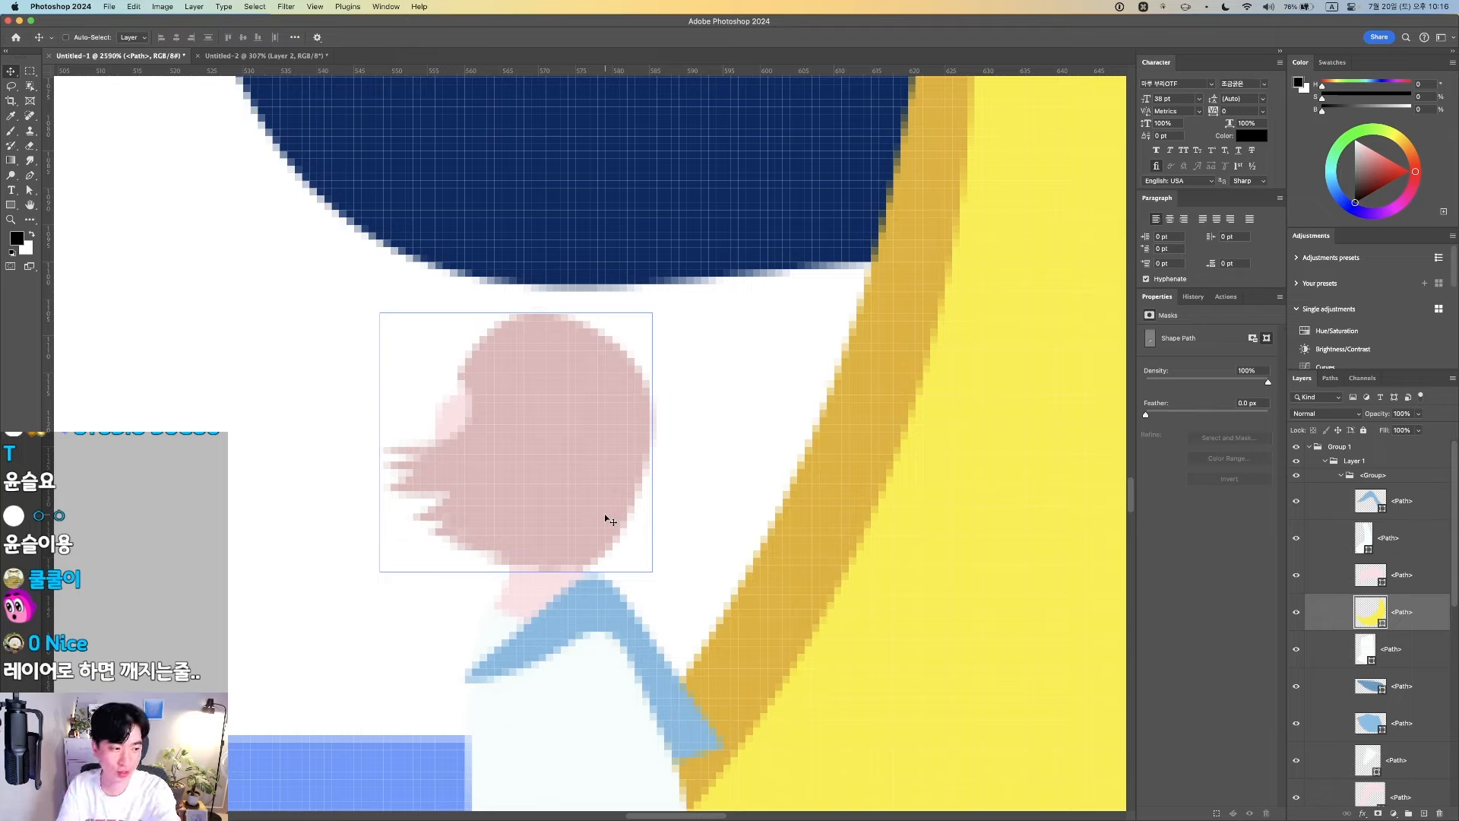
key(super+1)
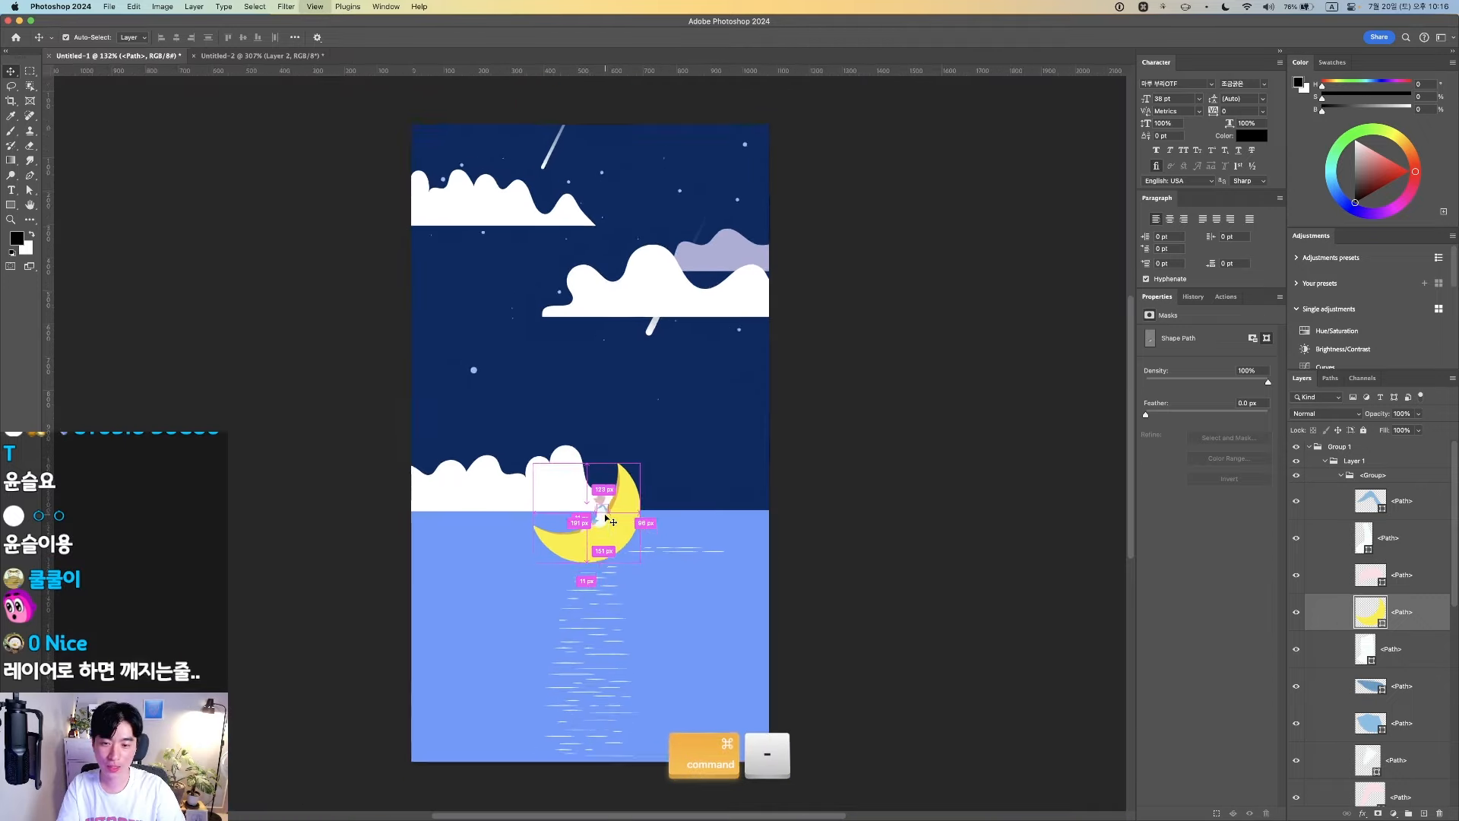
Select Group 1 and collapse it in the layer list
click(1359, 486)
click(1359, 478)
click(1333, 462)
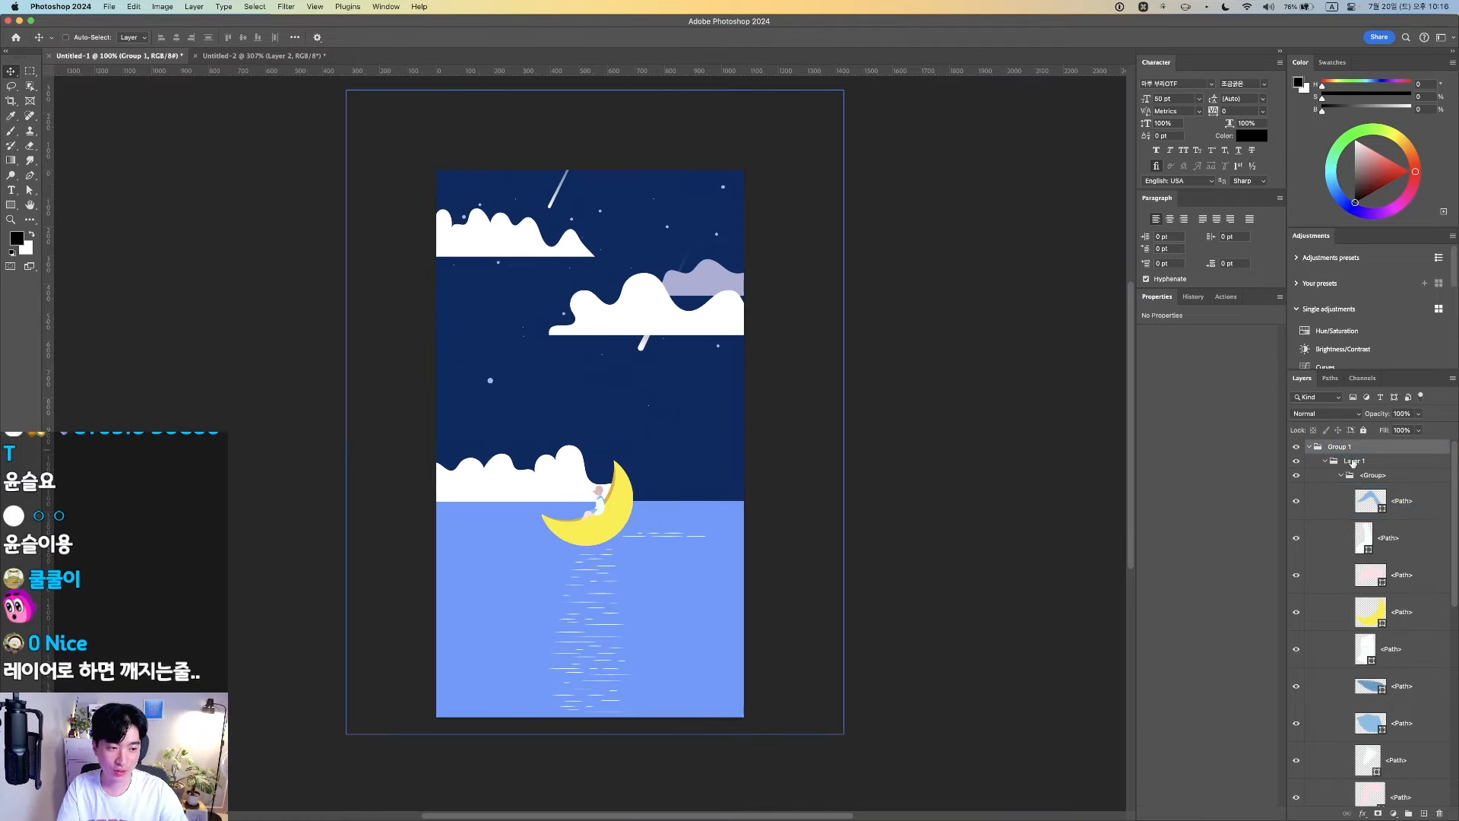
click(1390, 612)
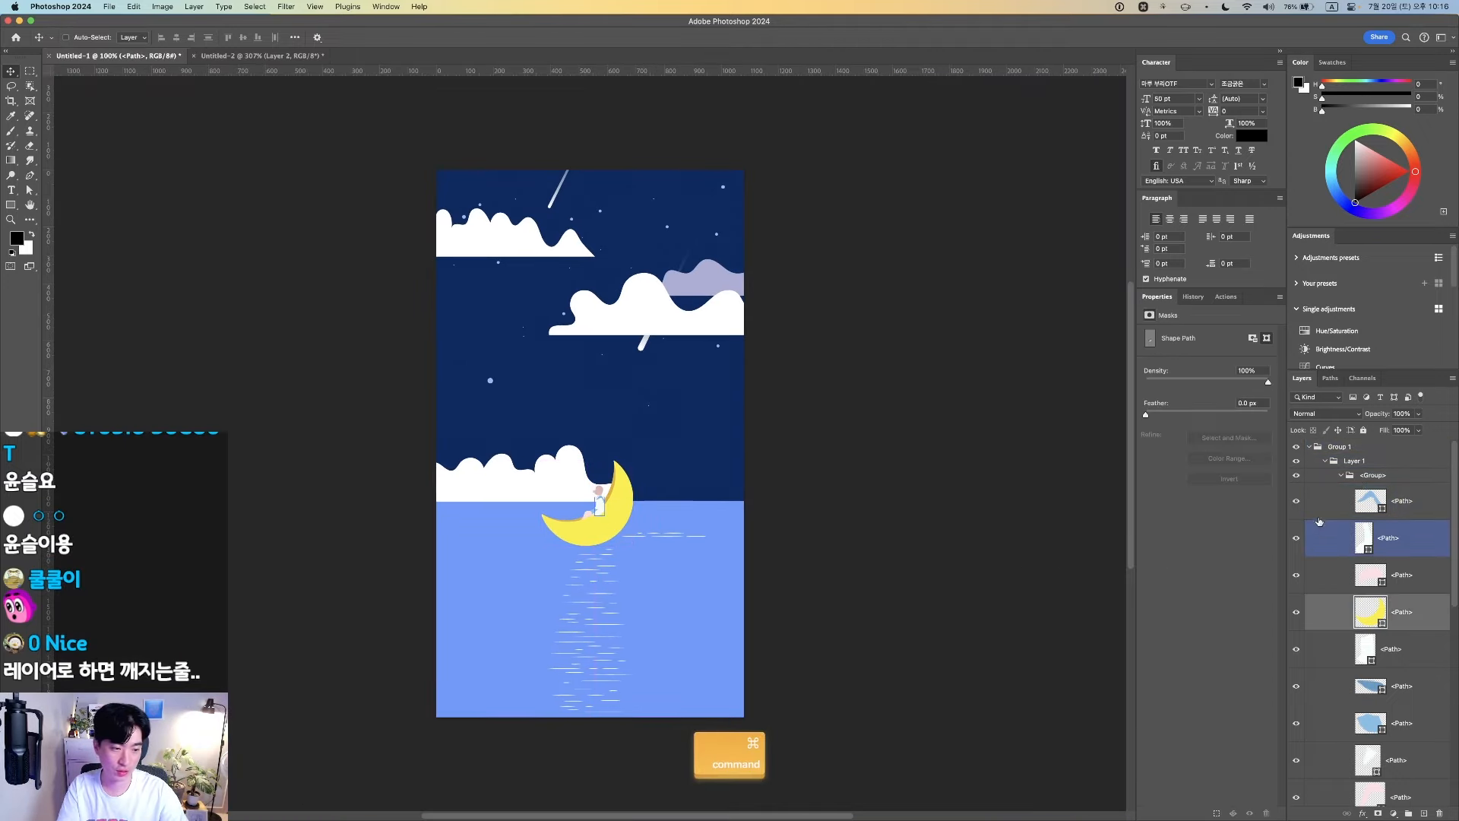
click(1309, 447)
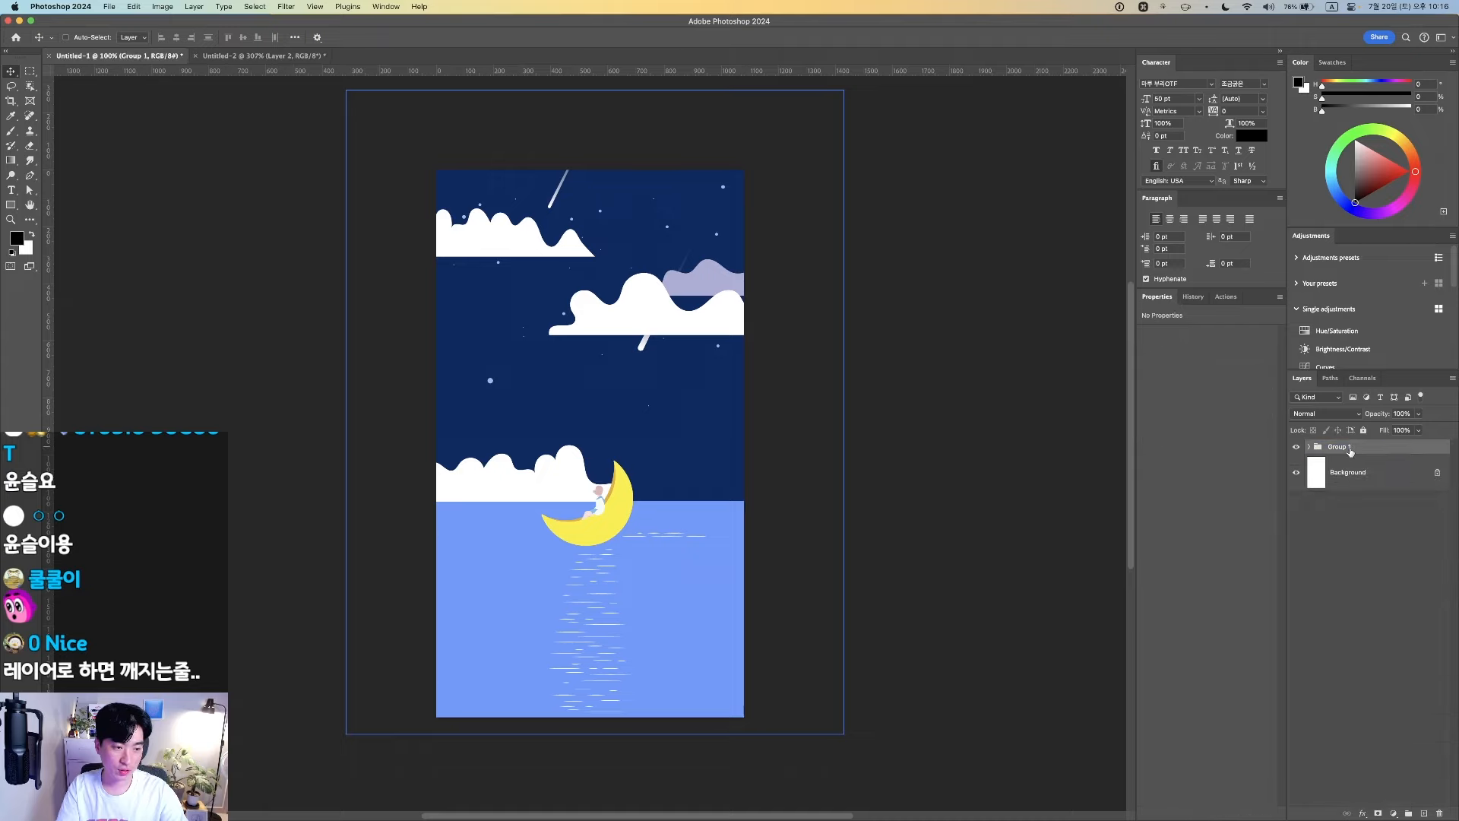
Scale Group 1 up until the girl and the crescent are large, and check the result at 100% zoom
key(super+t)
scroll(795, 502, down, 5)
drag(679, 540, 928, 693)
key(Return)
key(super+0)
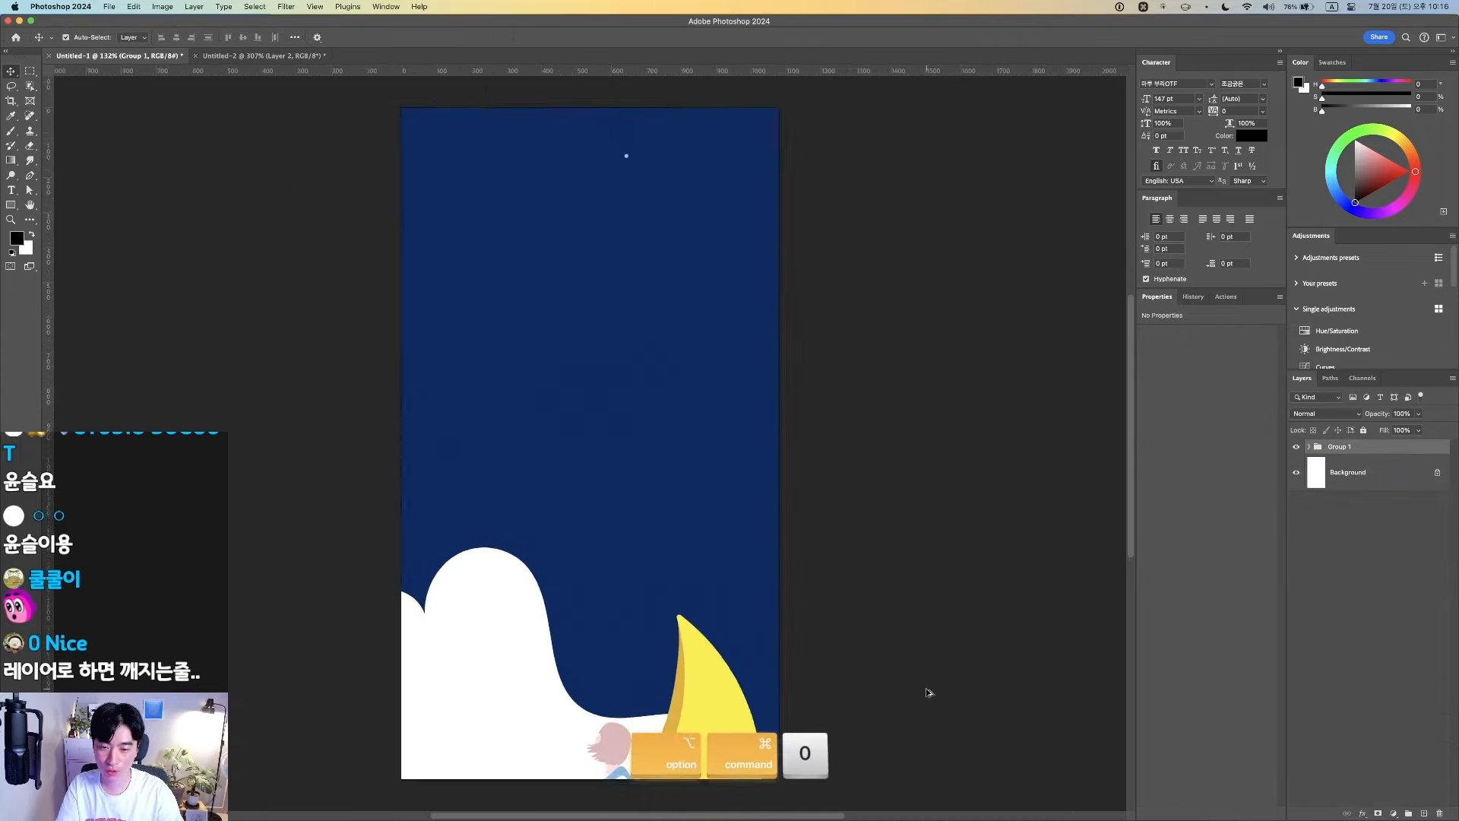
key(super+1)
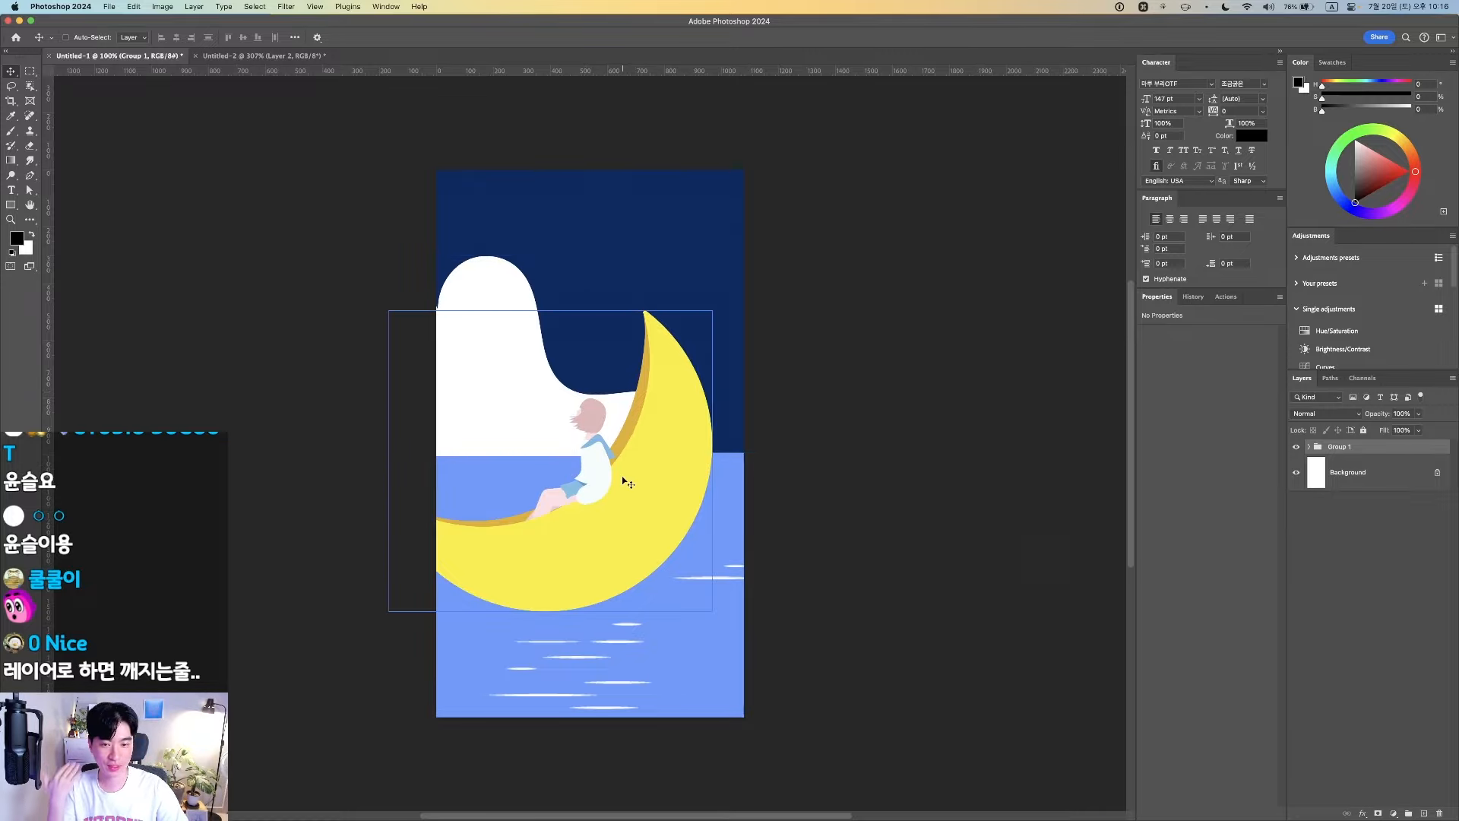
Compare with the original artwork in Illustrator, return to Photoshop, and undo the enlargement of Group 1
key(super+Tab)
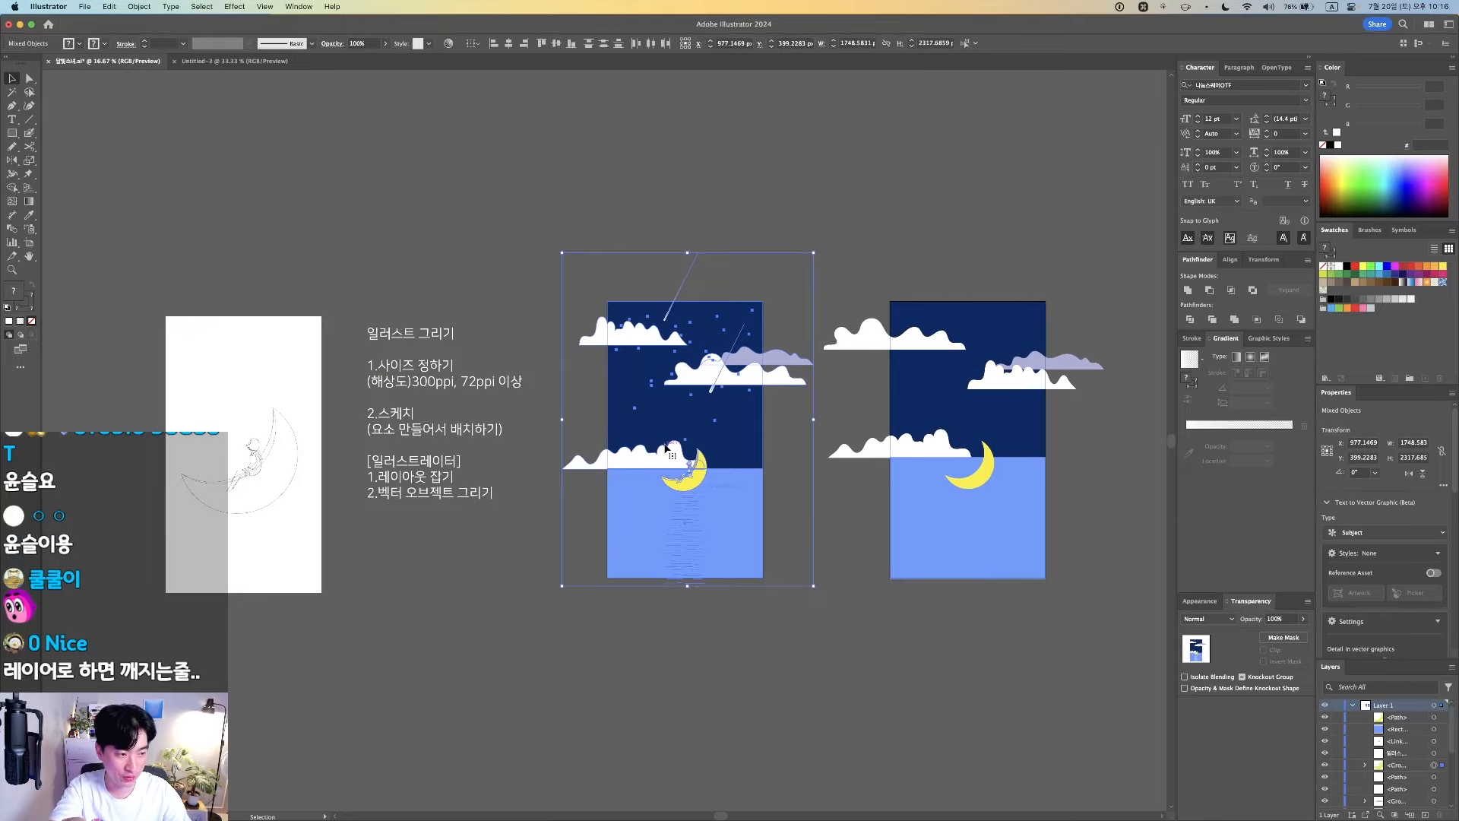
key(super+Tab)
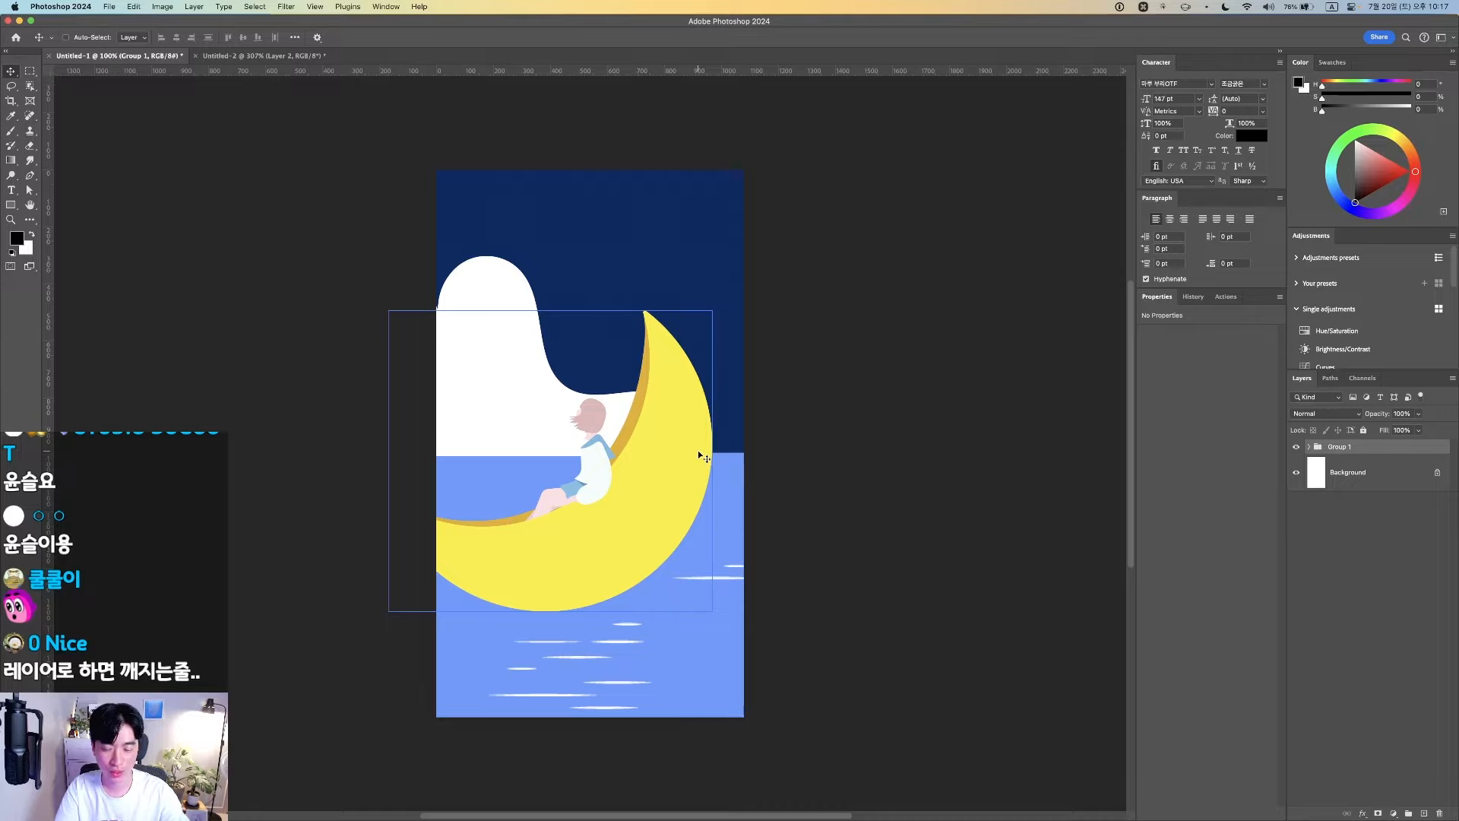
key(super+z)
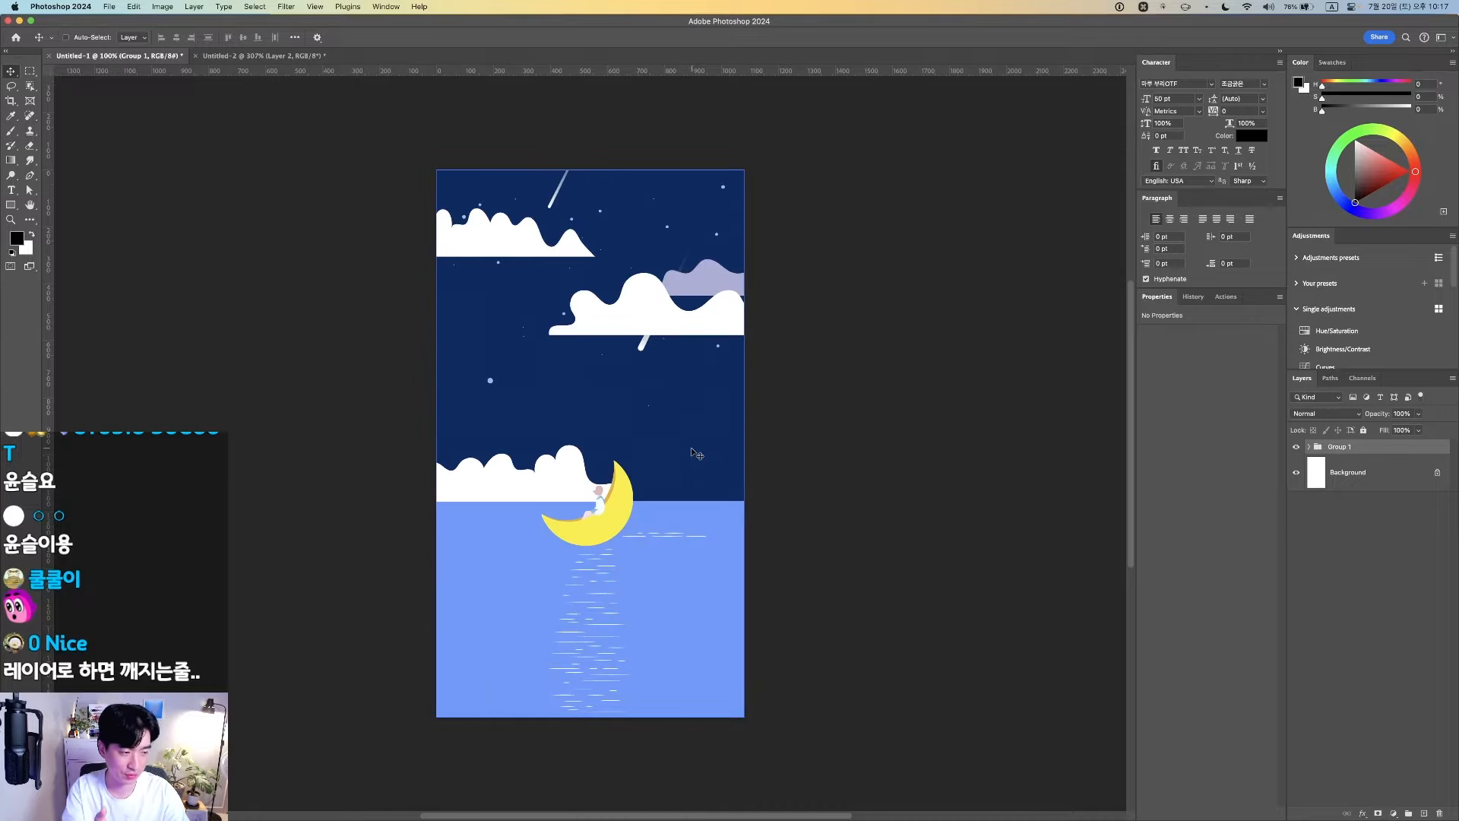
Switch to Illustrator, try moving the cloud group upward in the illustration, and undo the move
key(super+Tab)
click(528, 537)
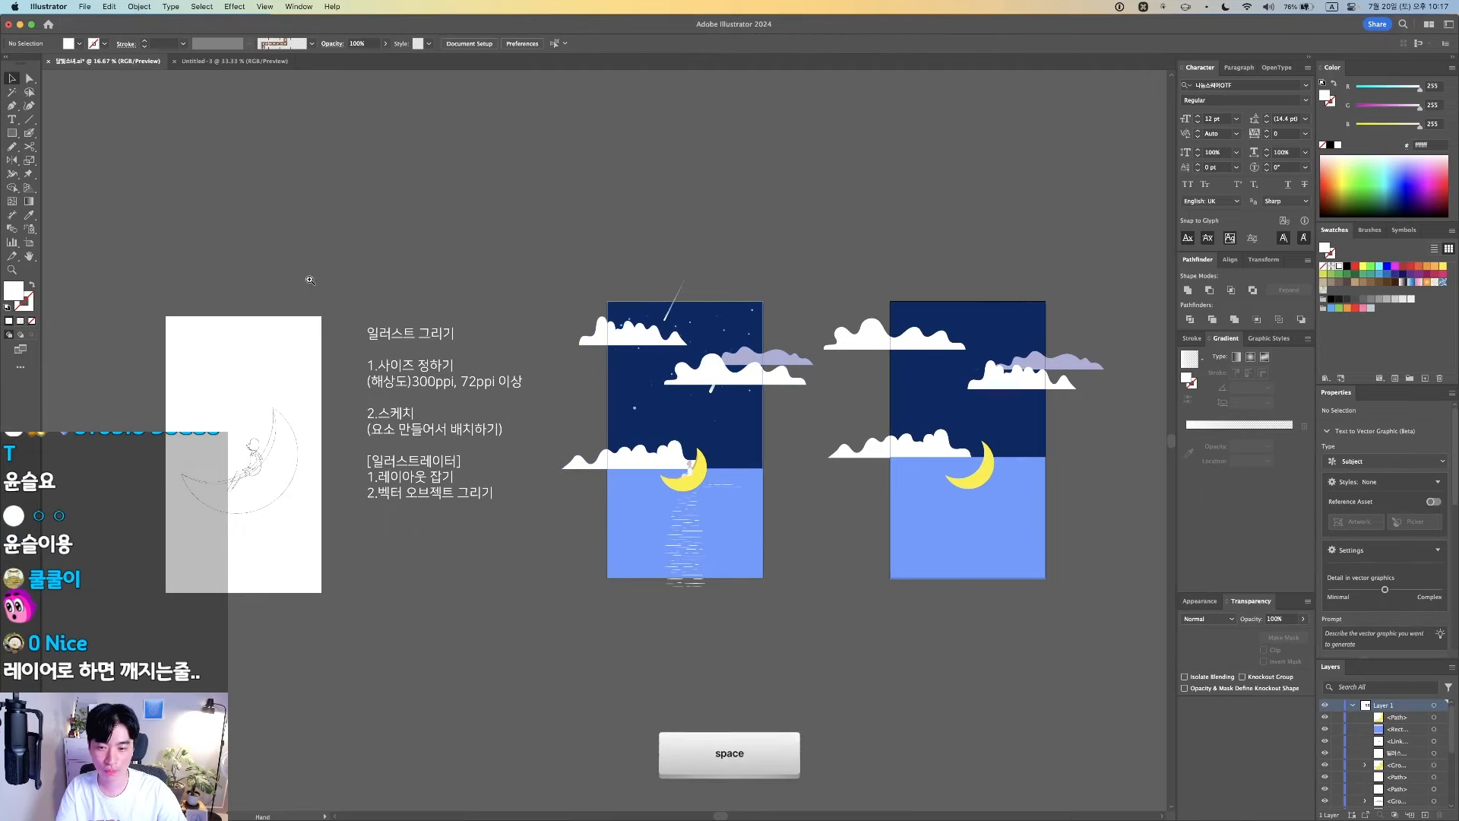
drag(570, 472, 876, 600)
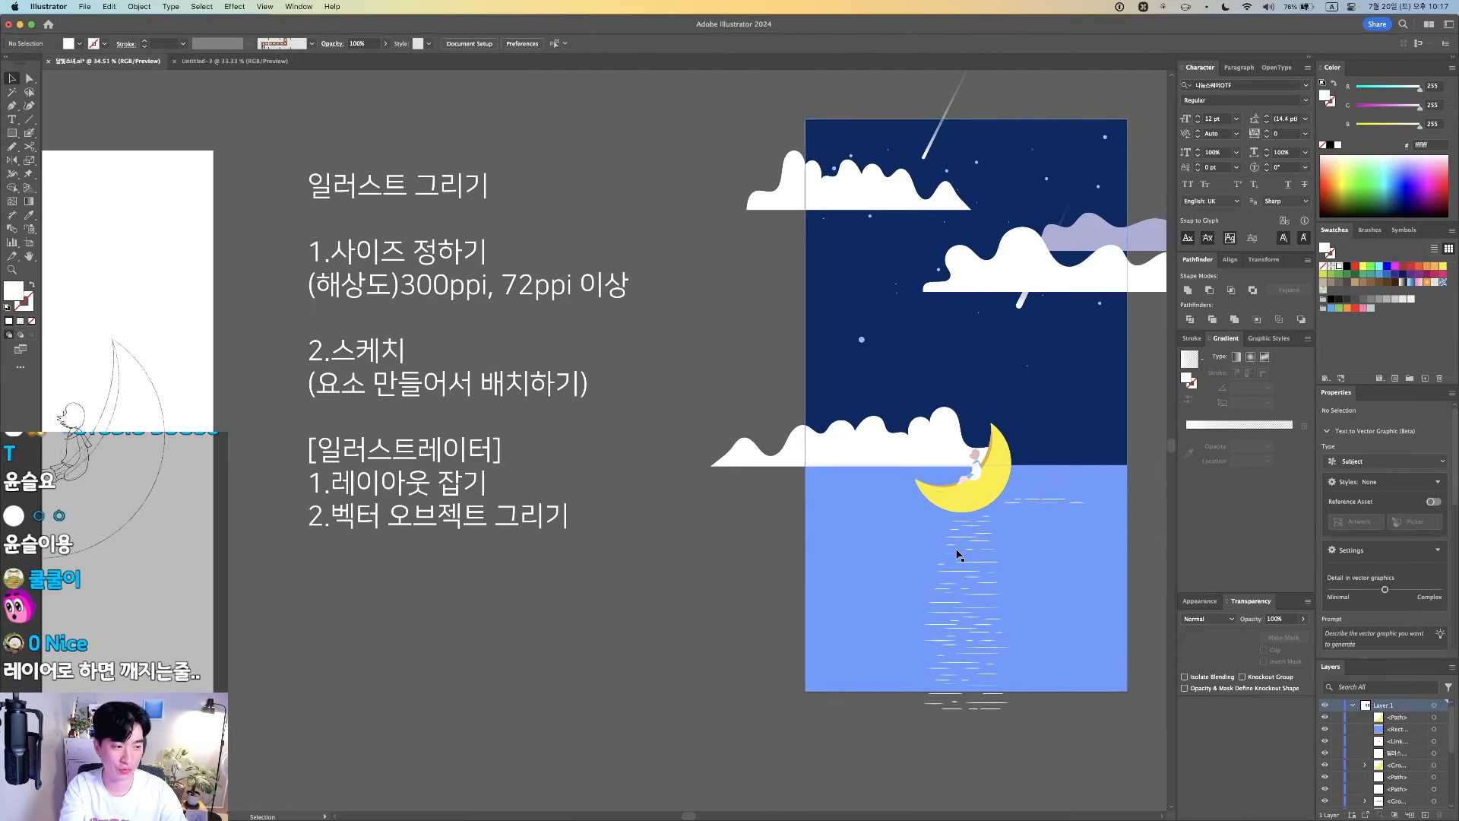
drag(912, 439, 912, 400)
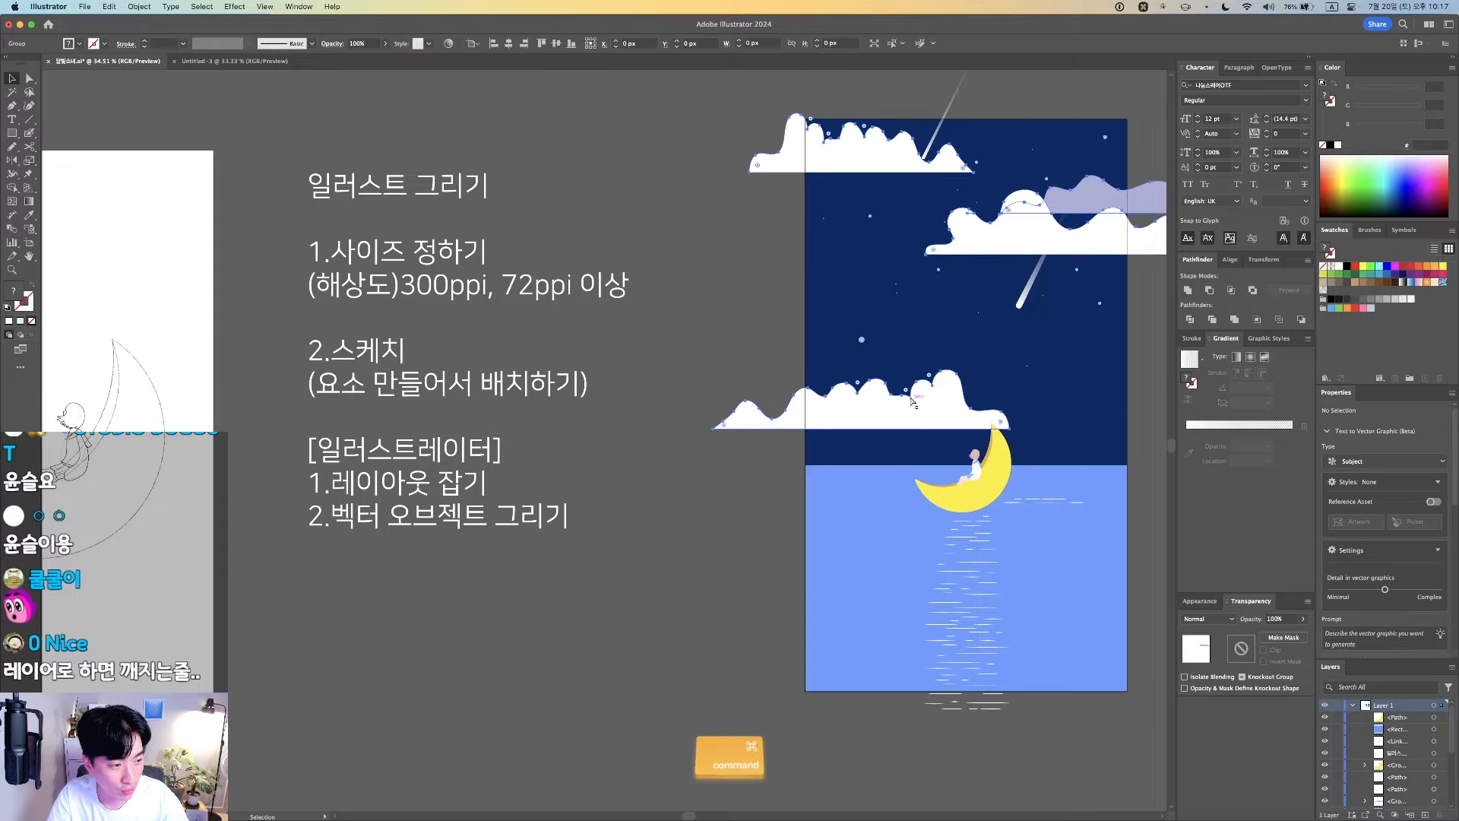
key(super+z)
Switch to the Finder folder 123 and preview 달빛소녀.ai and 달빛소녀.psd to compare the vector and finished versions
key(ctrl+Left)
key(ctrl+Up)
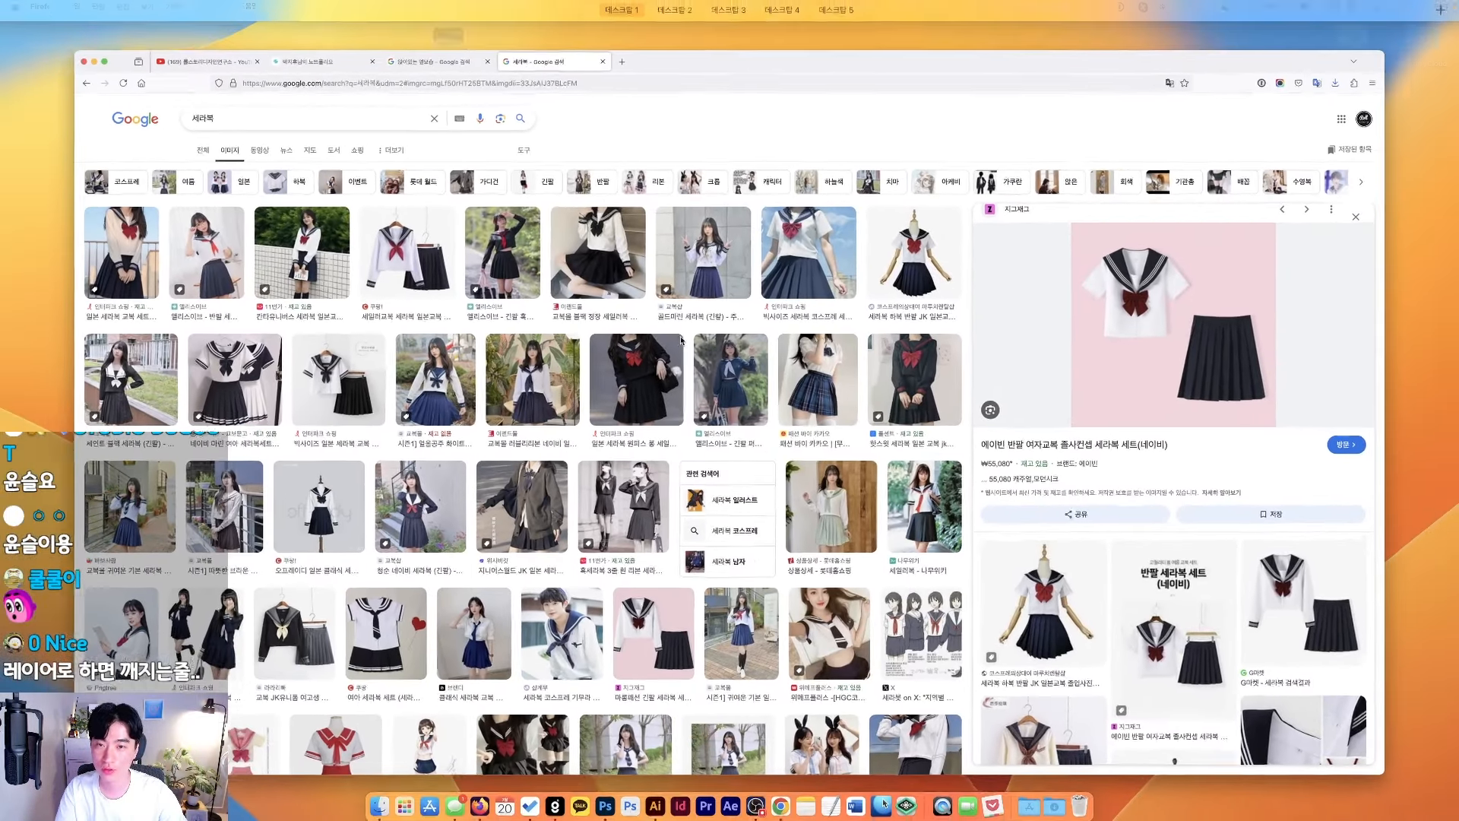
click(913, 42)
click(671, 339)
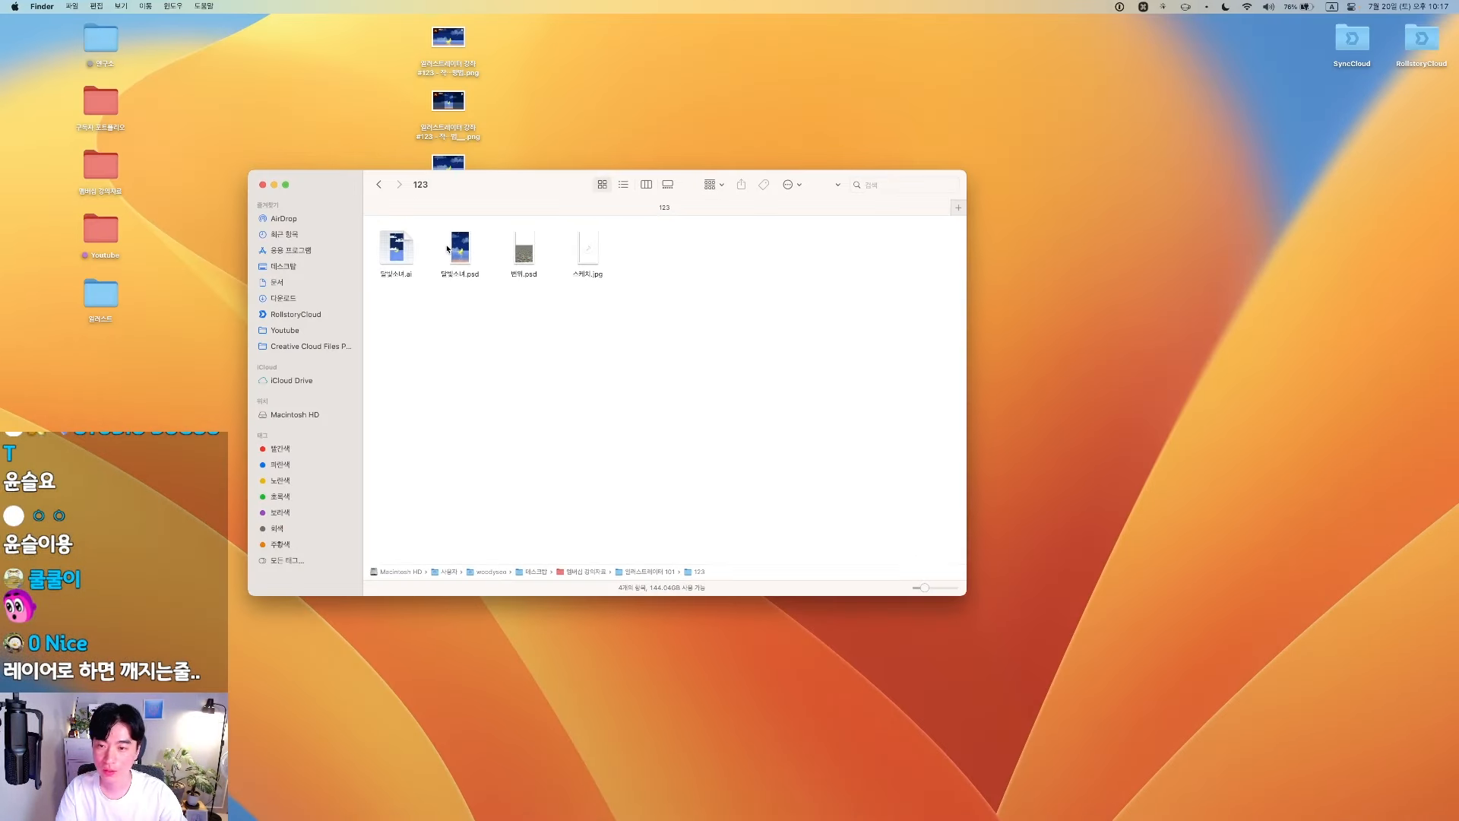
click(396, 249)
key(space)
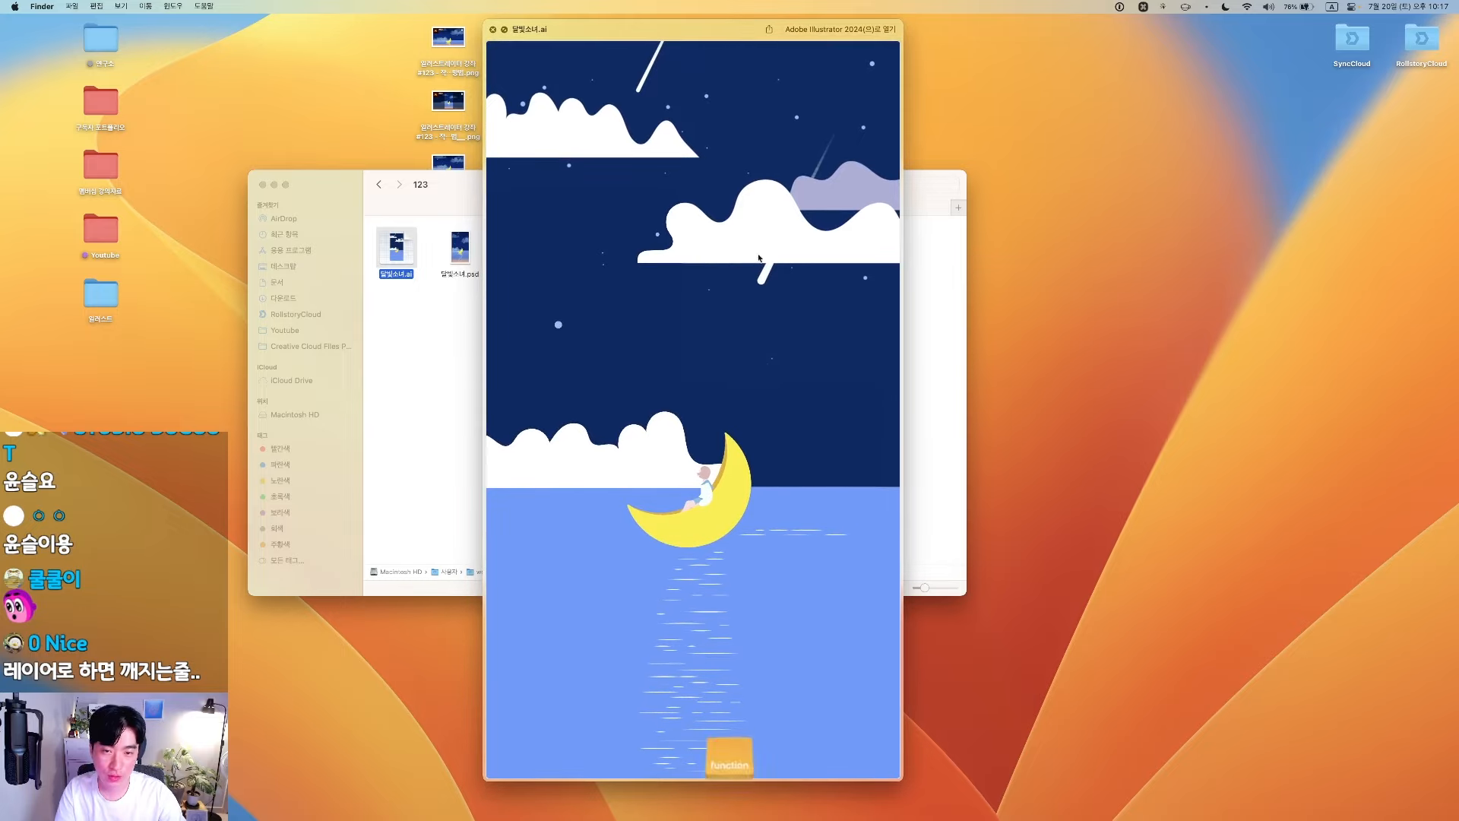
key(space)
key(Right)
key(space)
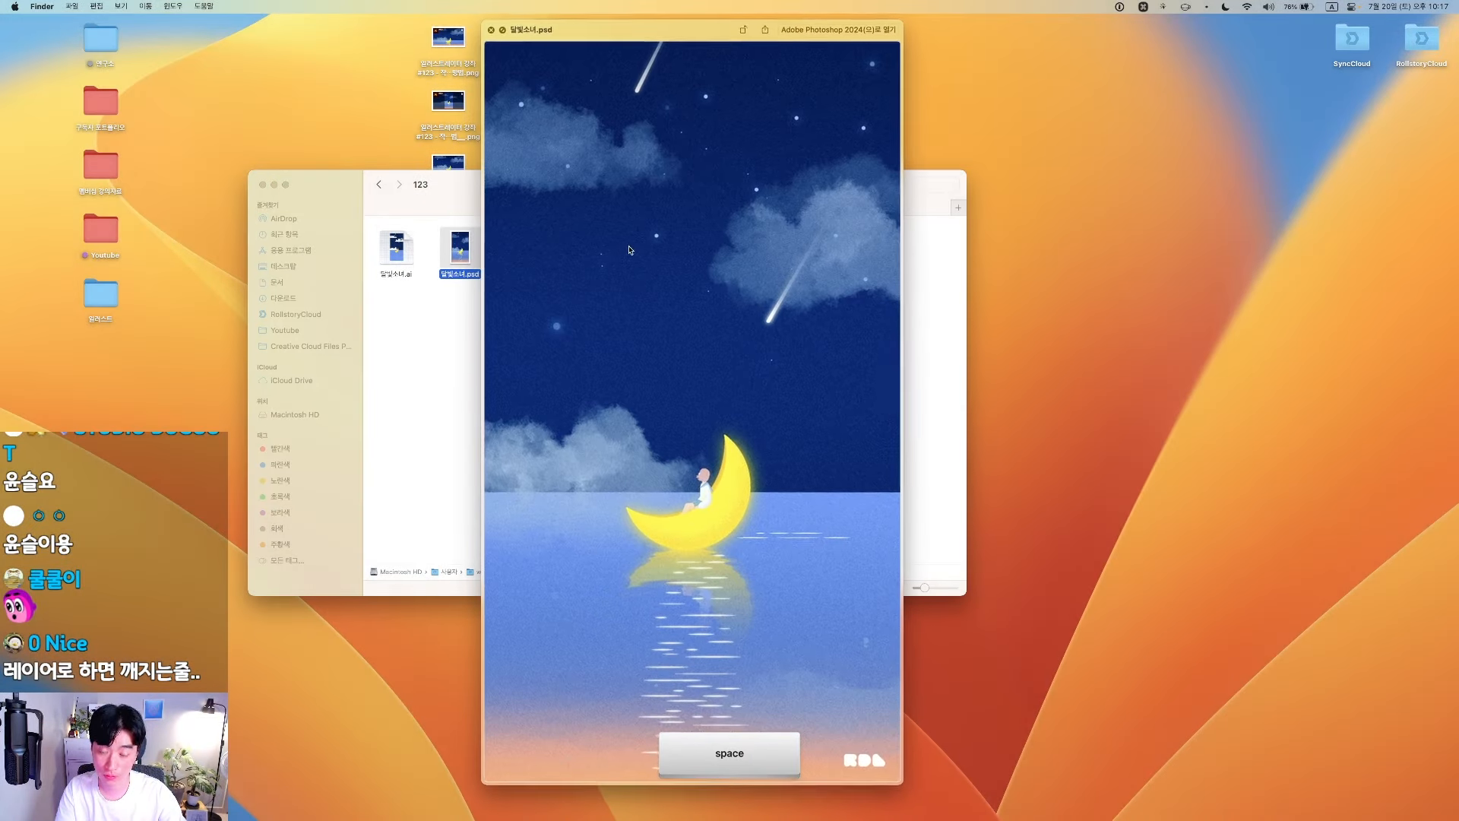
key(F1)
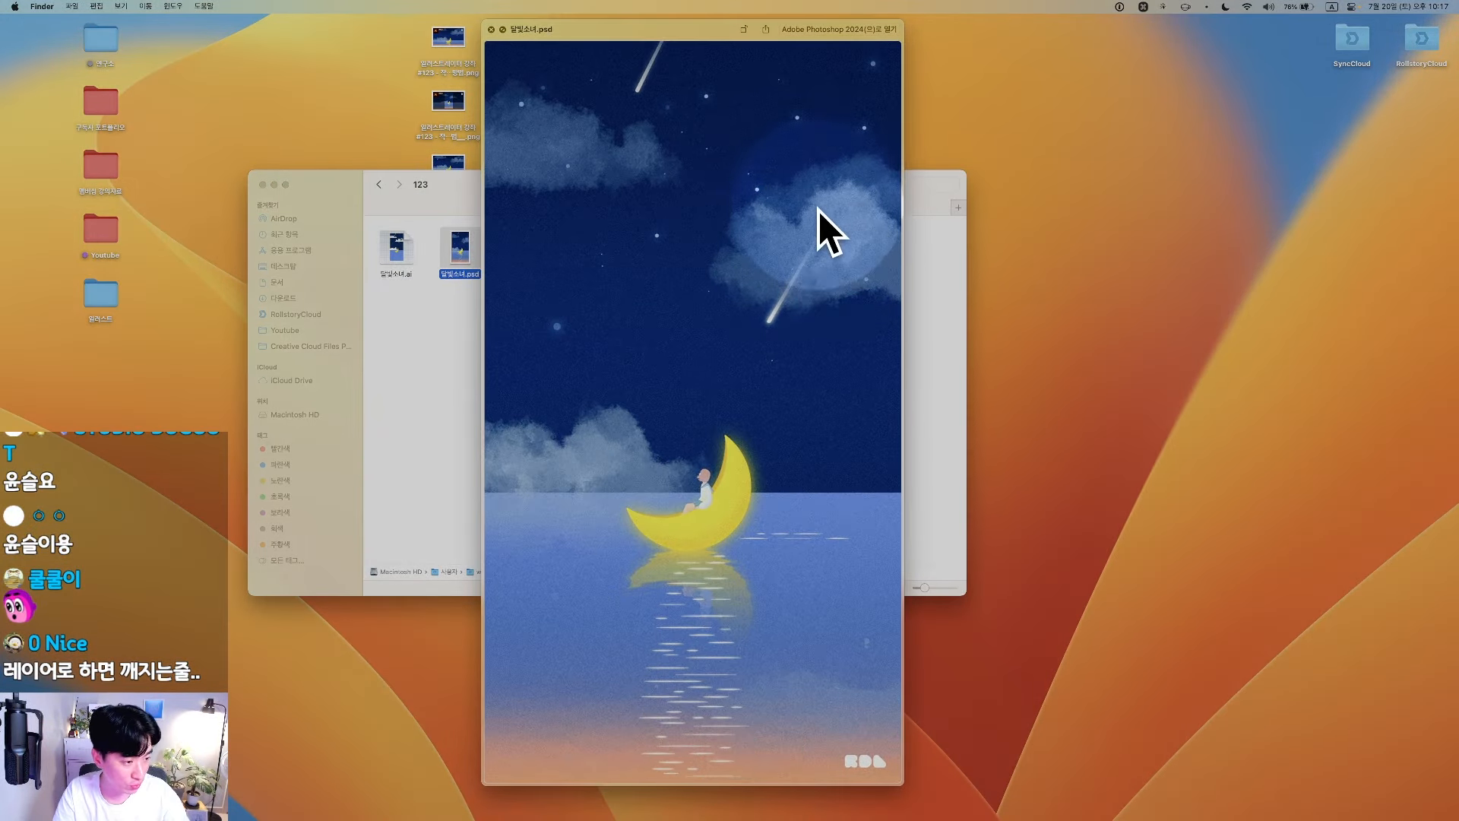
key(F1)
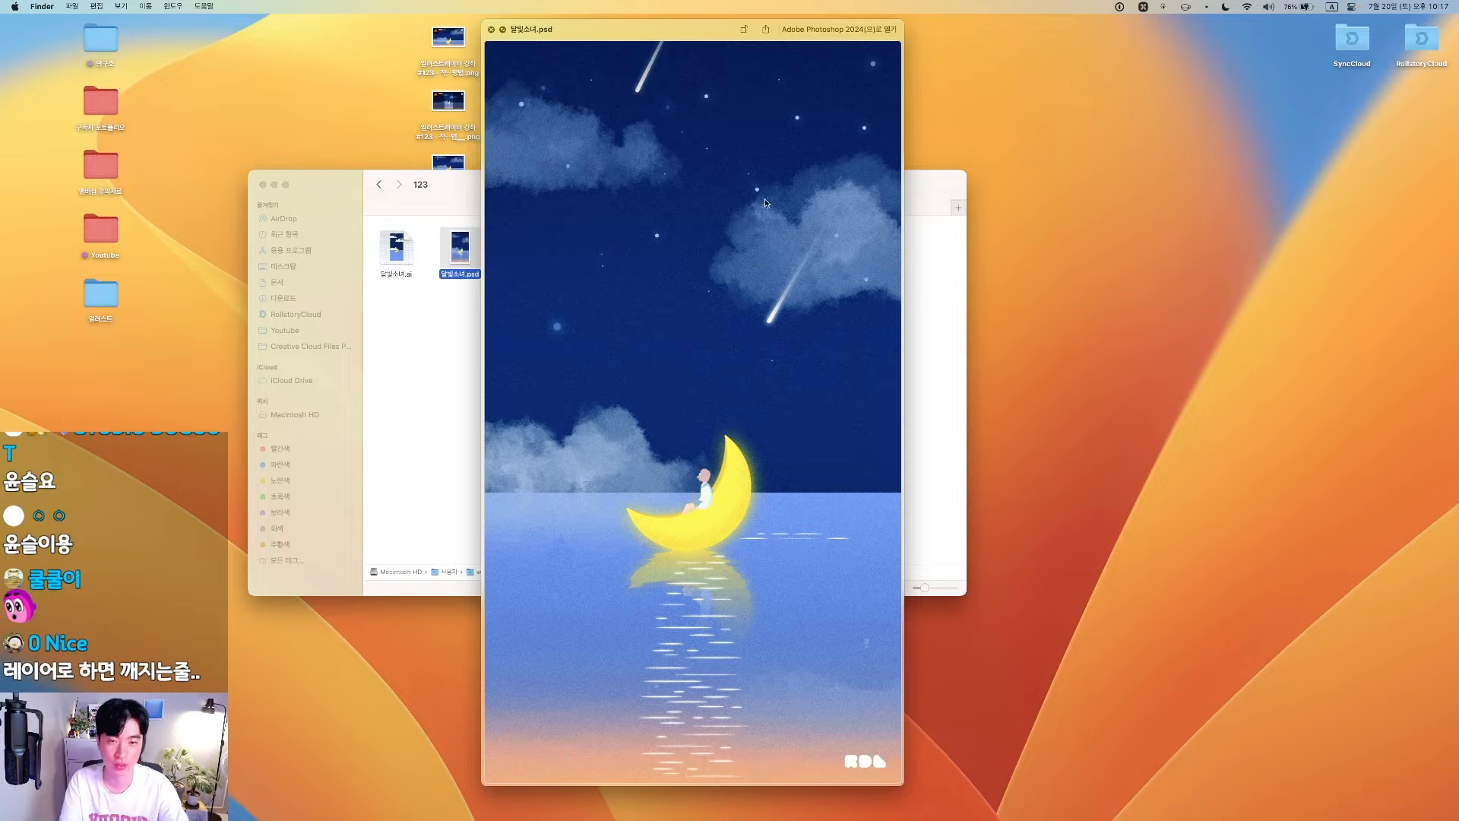
key(space)
Return to the Illustrator document and deselect the cloud group beside the process notes
key(ctrl+Right)
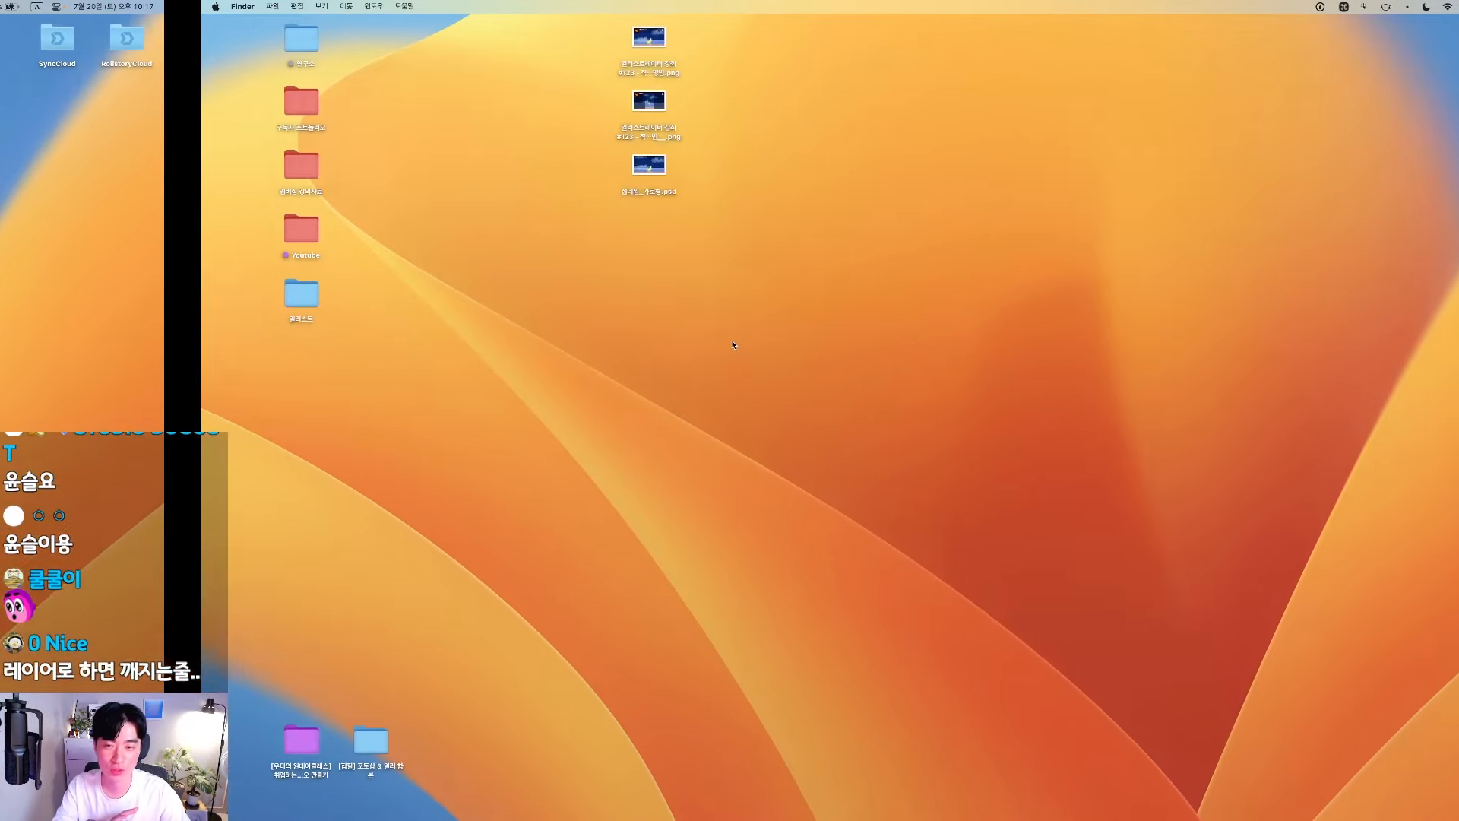
key(ctrl+Left)
key(ctrl+Left)
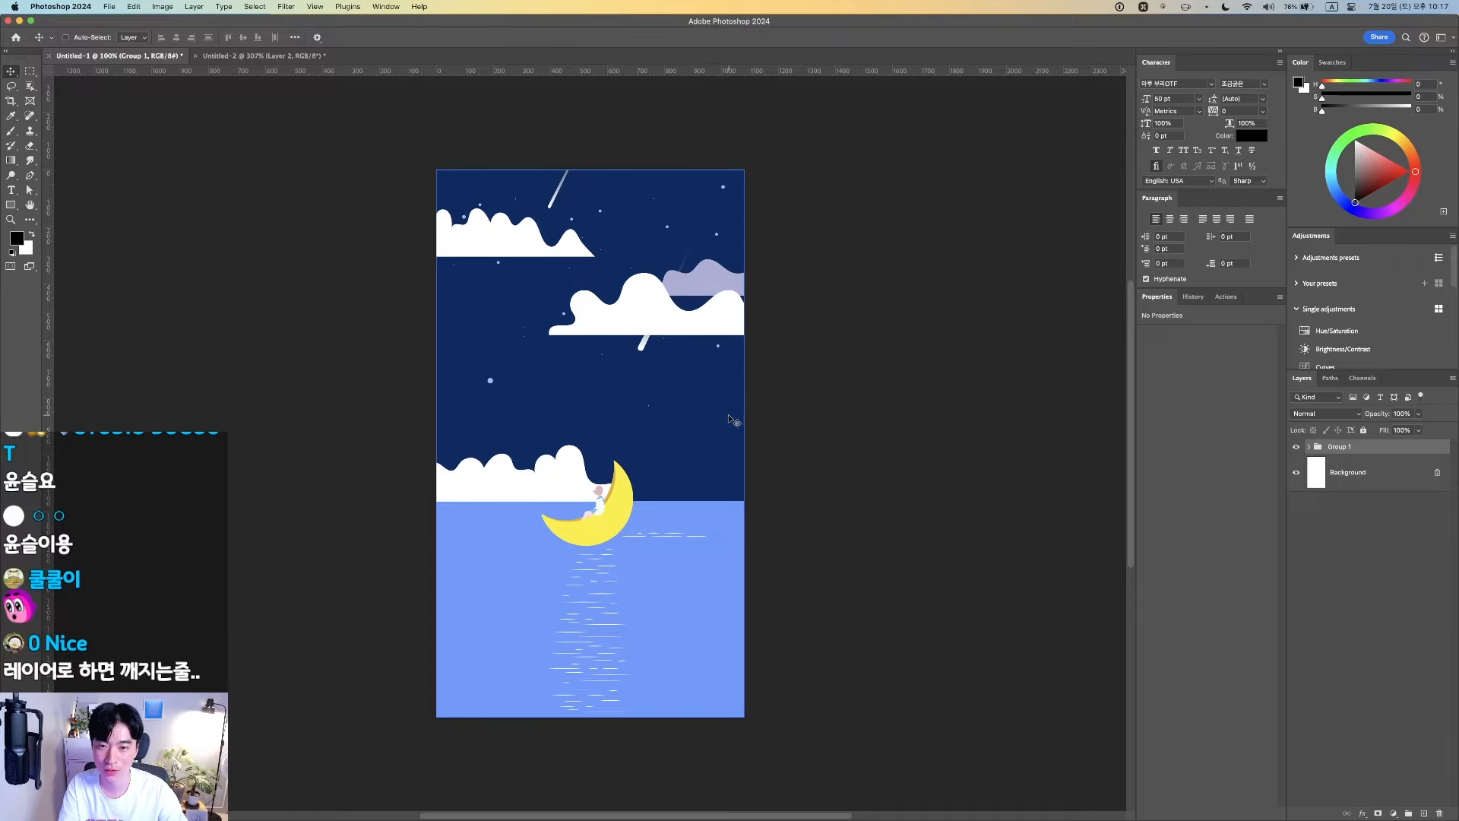
key(ctrl+Up)
click(757, 41)
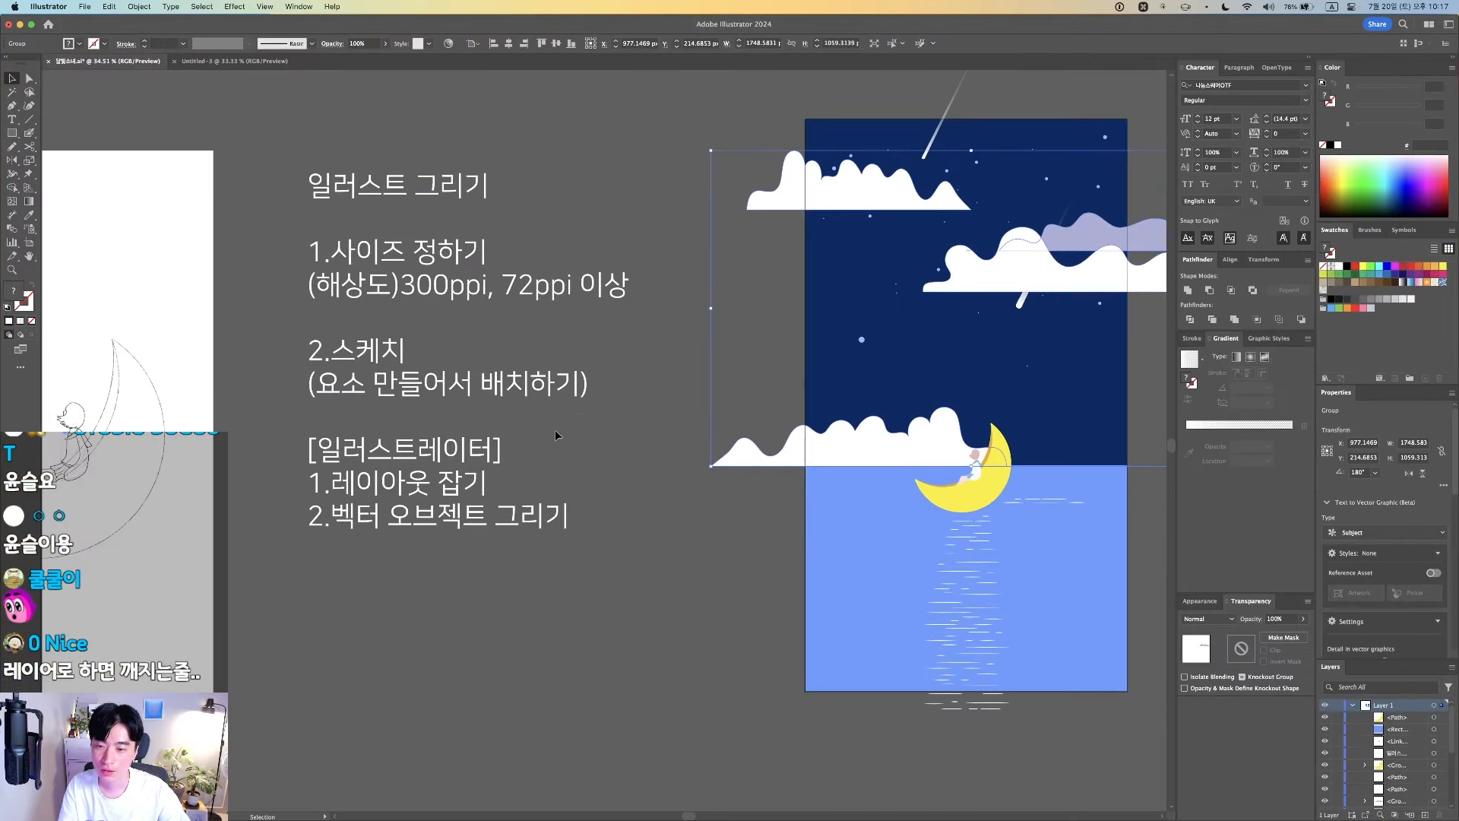
click(555, 436)
drag(586, 476, 563, 327)
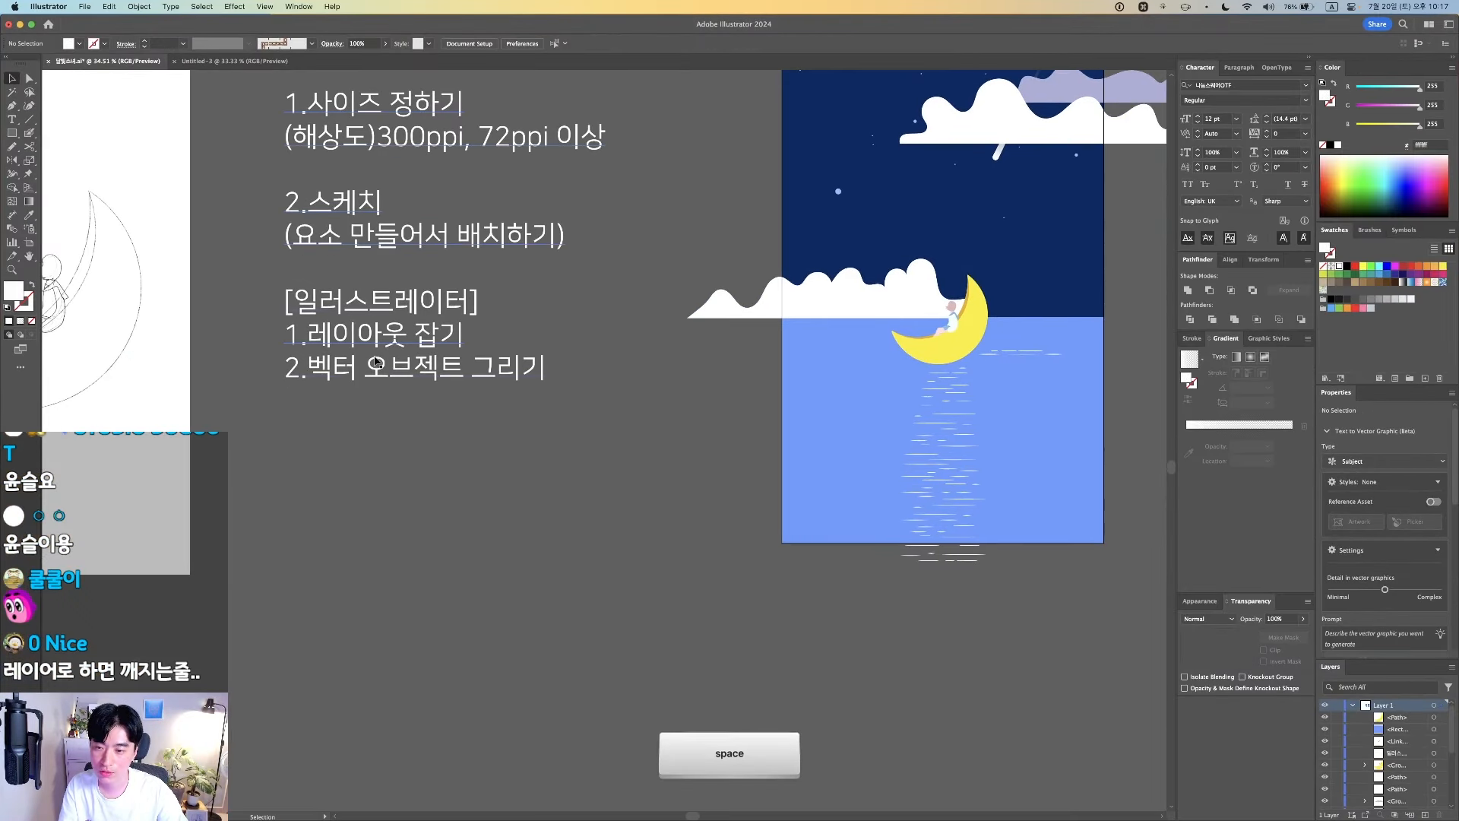
Add the heading "[포토샵]" to the process notes, one blank line below "2.벡터 오브젝트 그리기"
double_click(532, 384)
key(Return)
key(Return)
text(d)
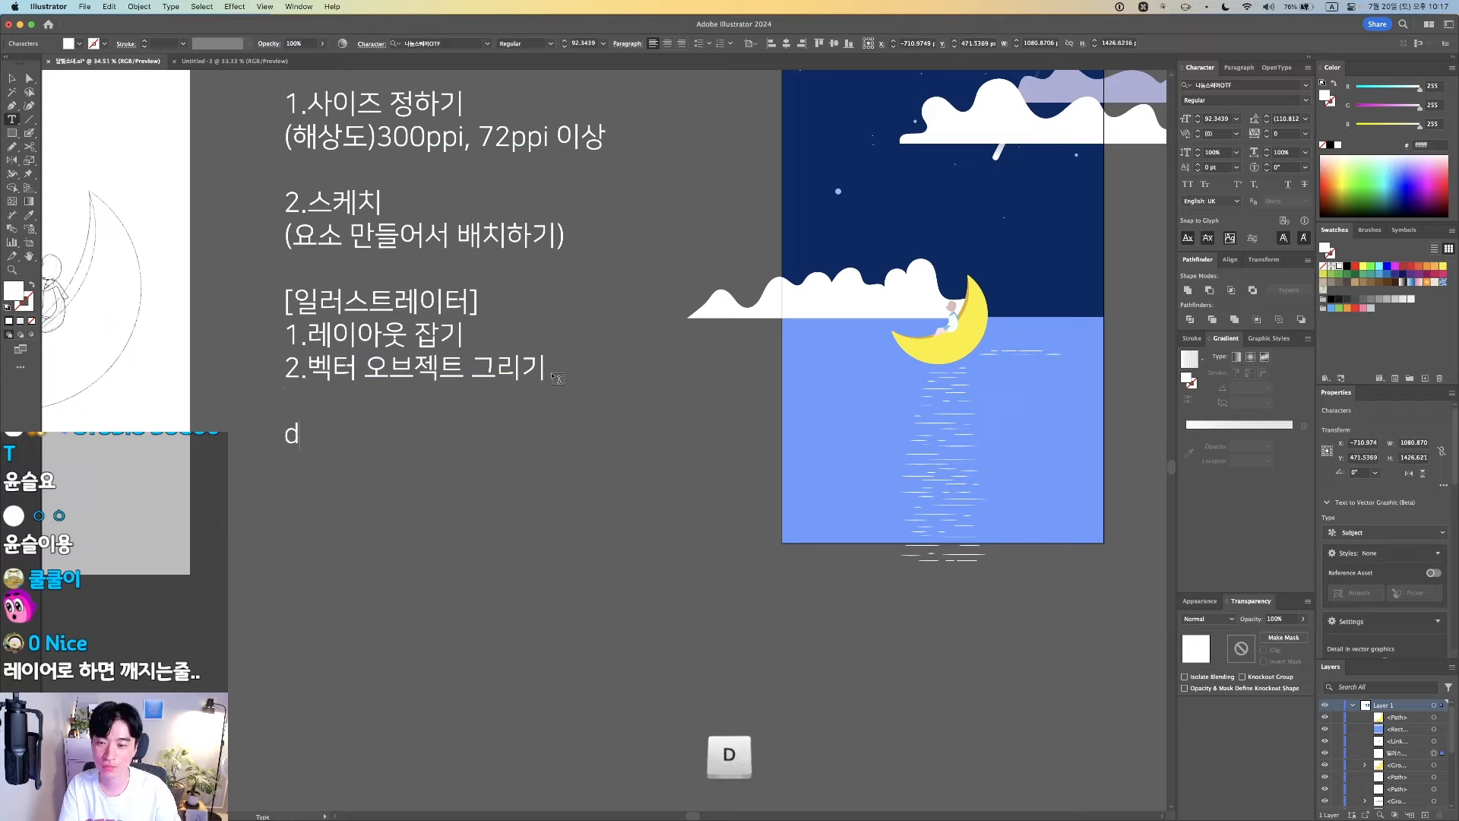
key(BackSpace)
text([v)
key(BackSpace)
key(Caps_Lock)
text(ㅍㅗ토샤)
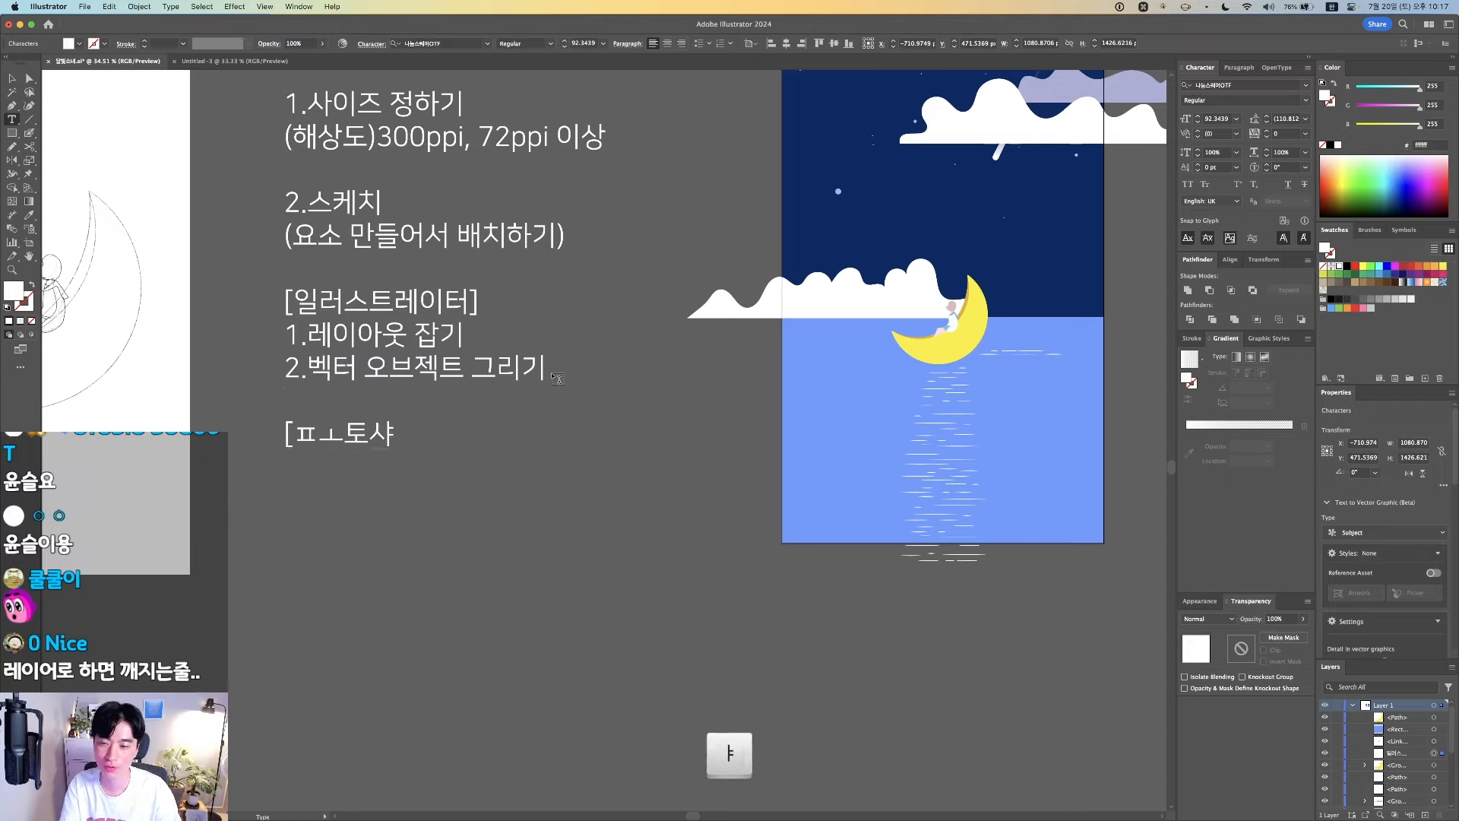
key(BackSpace)
key(BackSpace)
text(ㅗㅌㅗ)
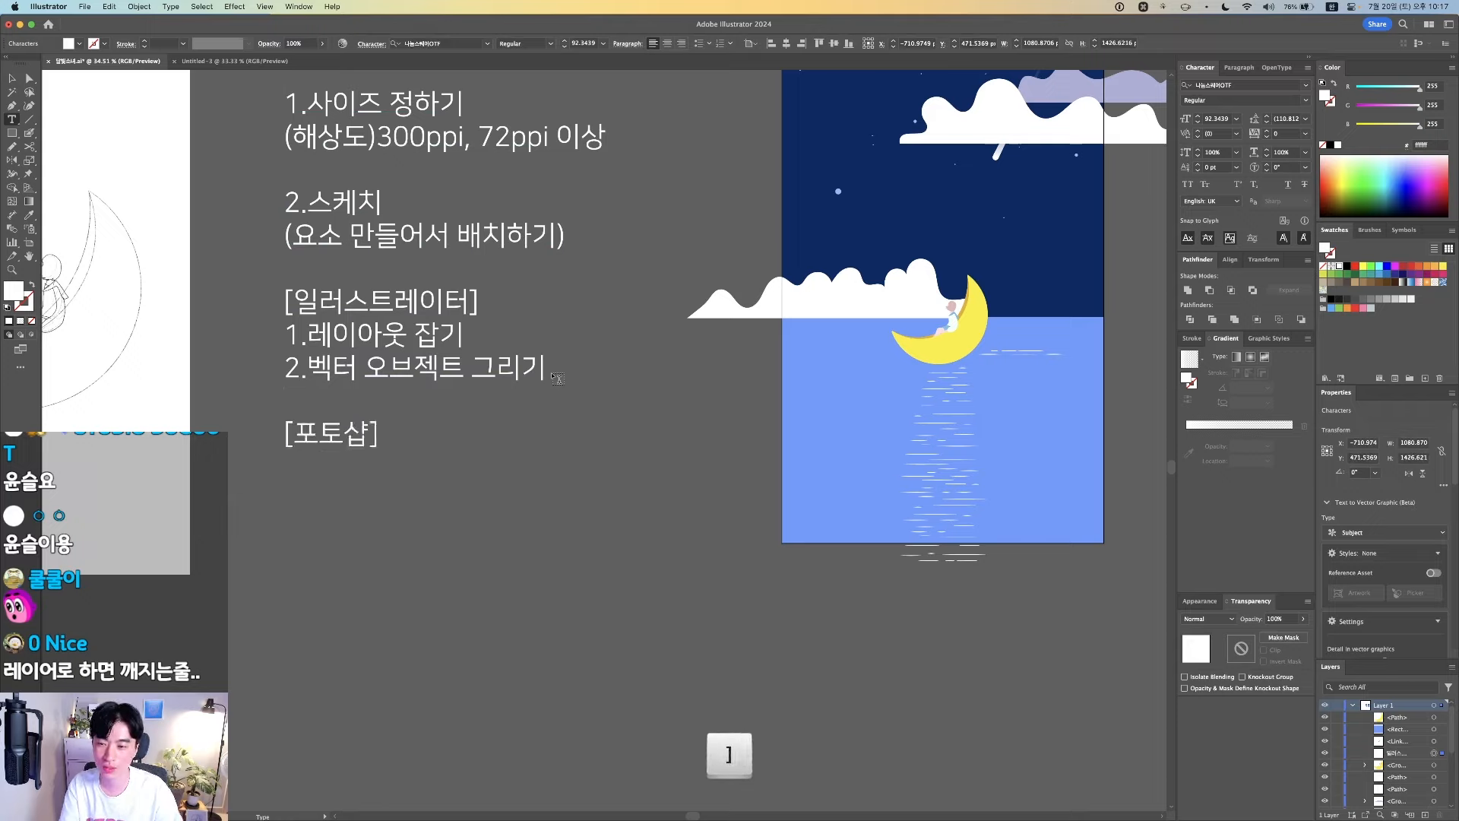
Write "1.채색 작업" as the first item under the [포토샵] heading
text(1.)
key(BackSpace)
key(BackSpace)
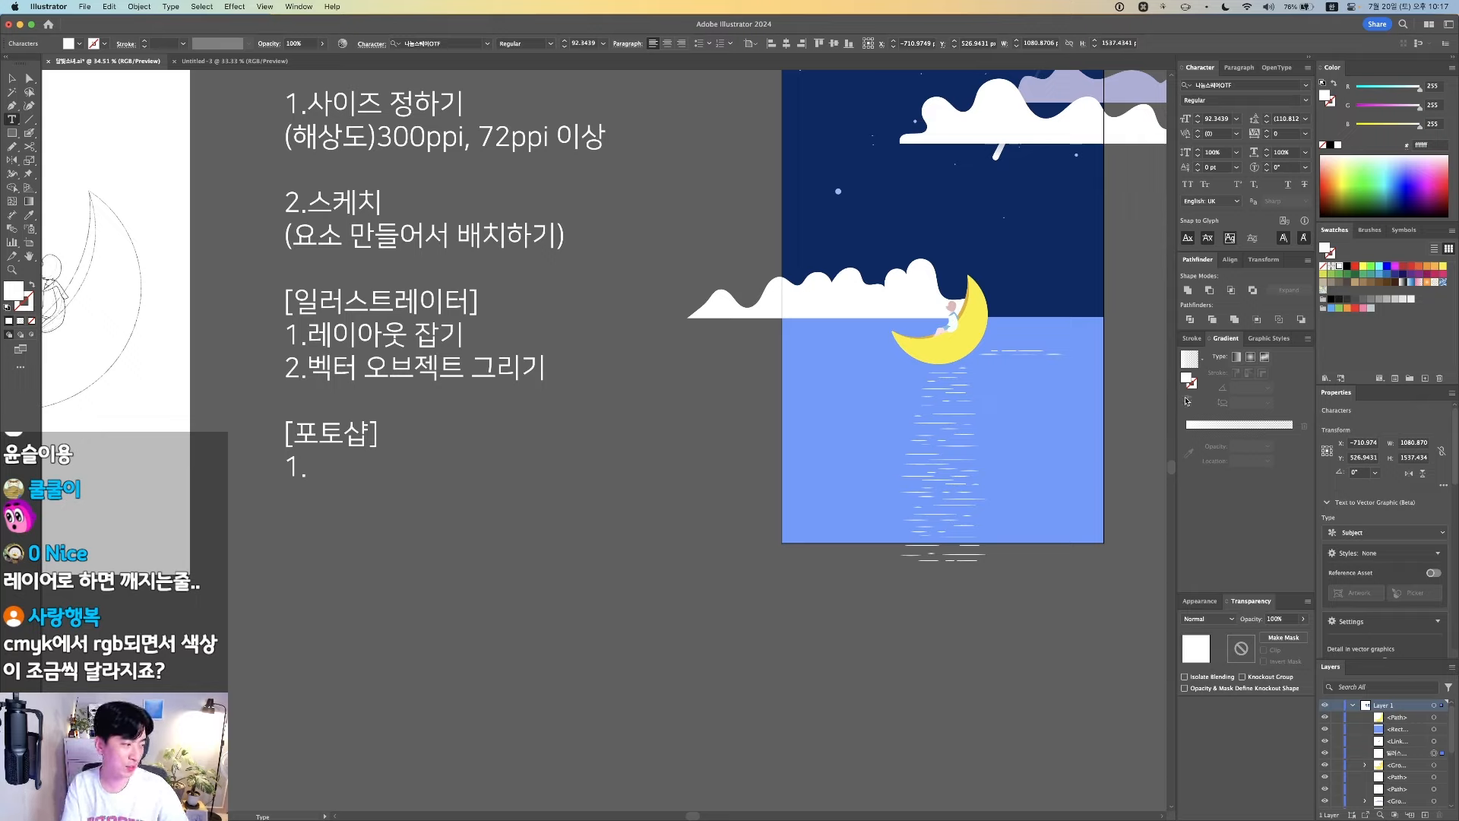
text(포토샵 )
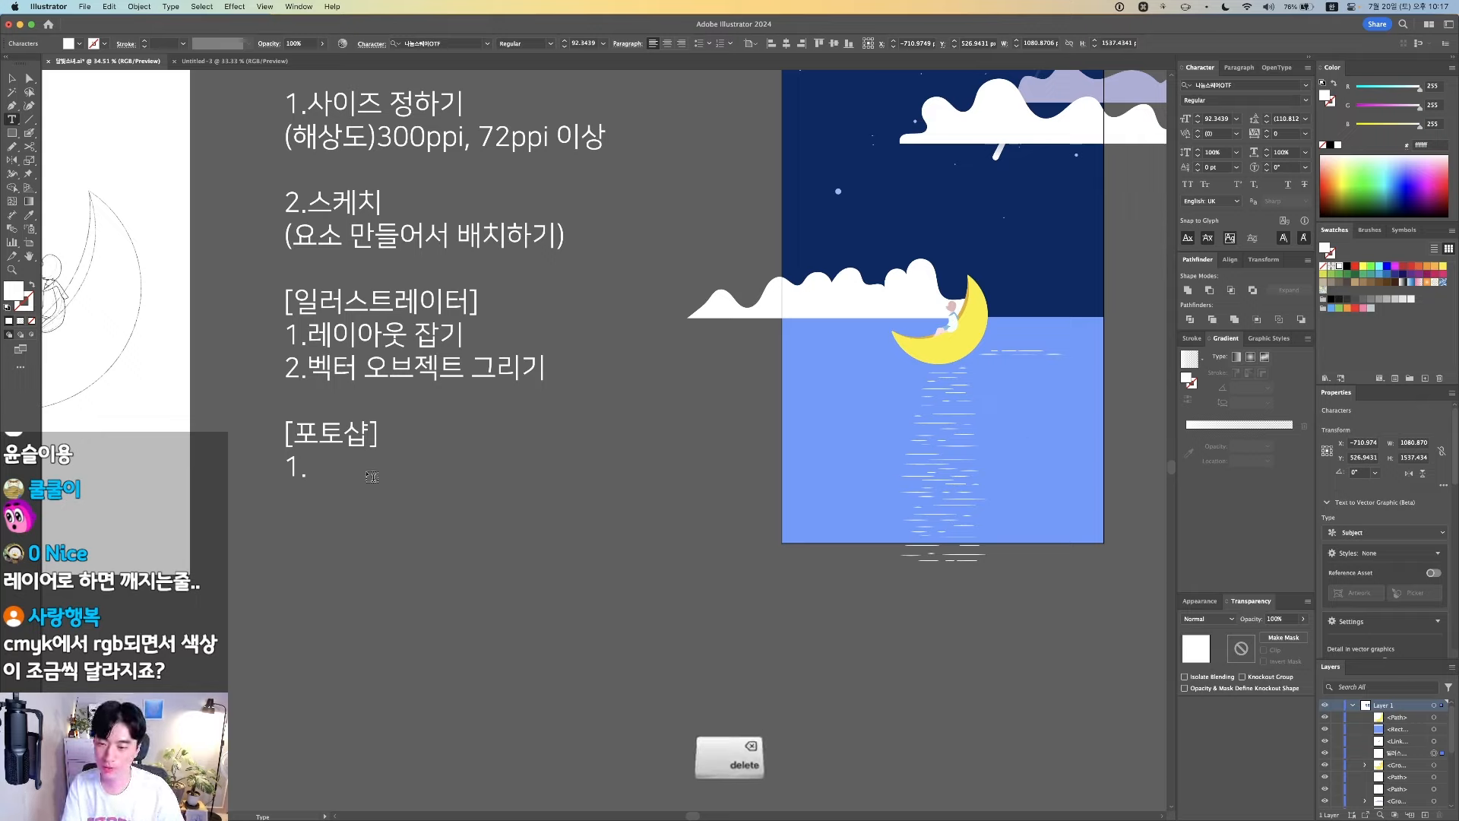
text(채세)
key(BackSpace)
key(BackSpace)
key(BackSpace)
key(BackSpace)
key(BackSpace)
key(BackSpace)
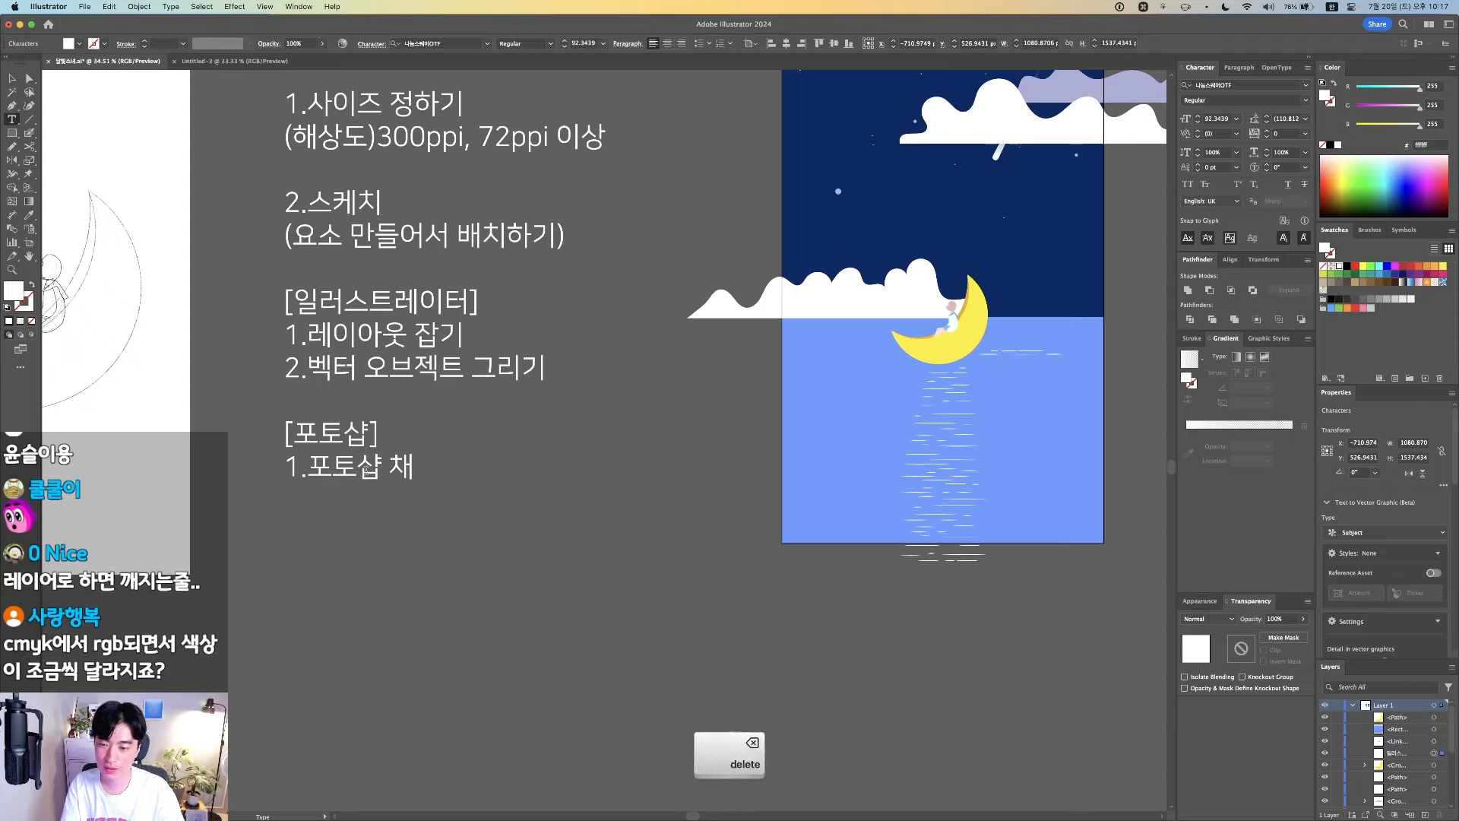
text(채새ㄱ 작업)
key(Return)
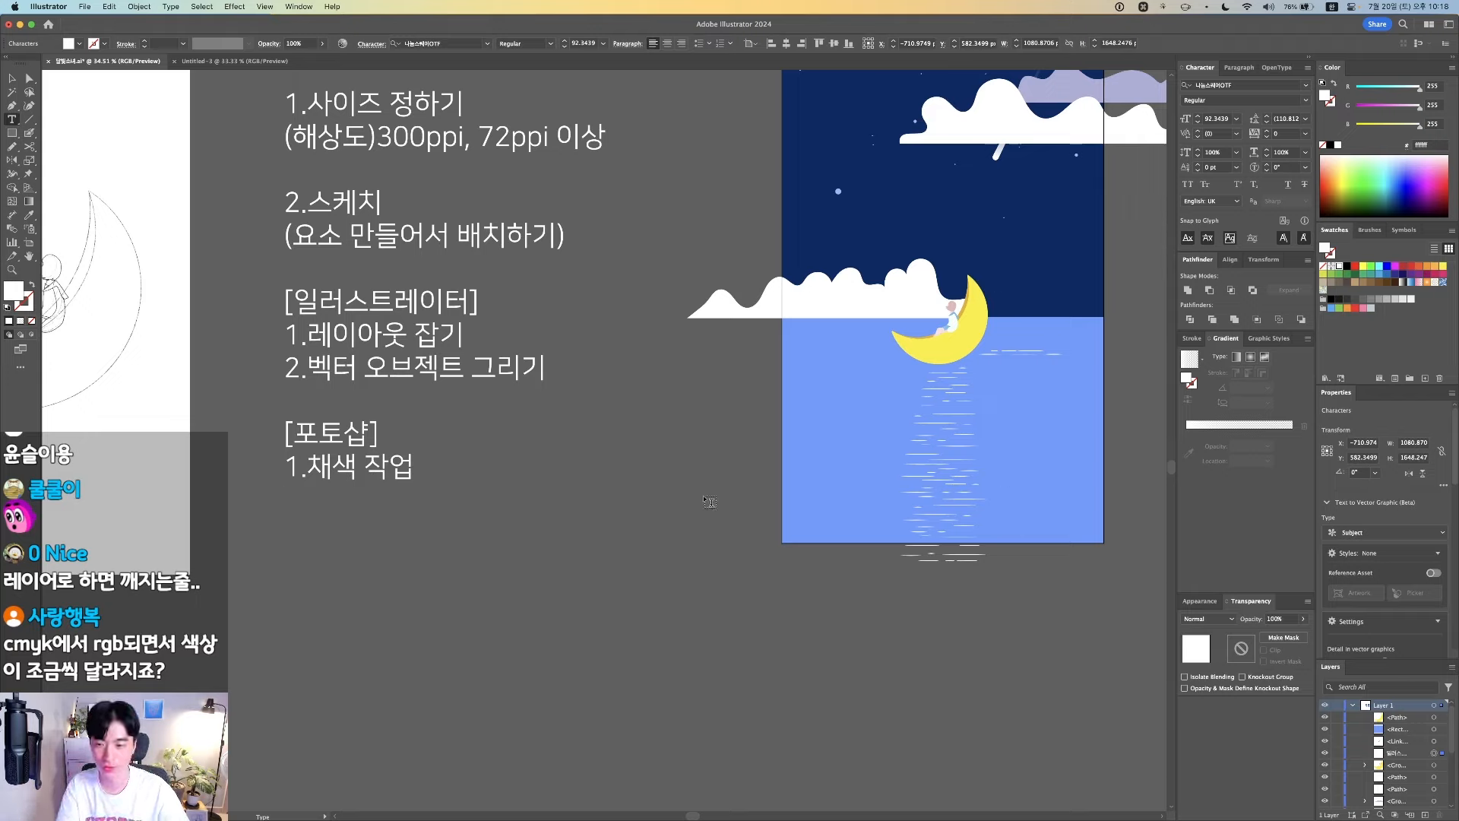
Add "2.이펙트 작업(별,구름,달,물결)" as the second item under the [포토샵] heading
text(2.)
key(BackSpace)
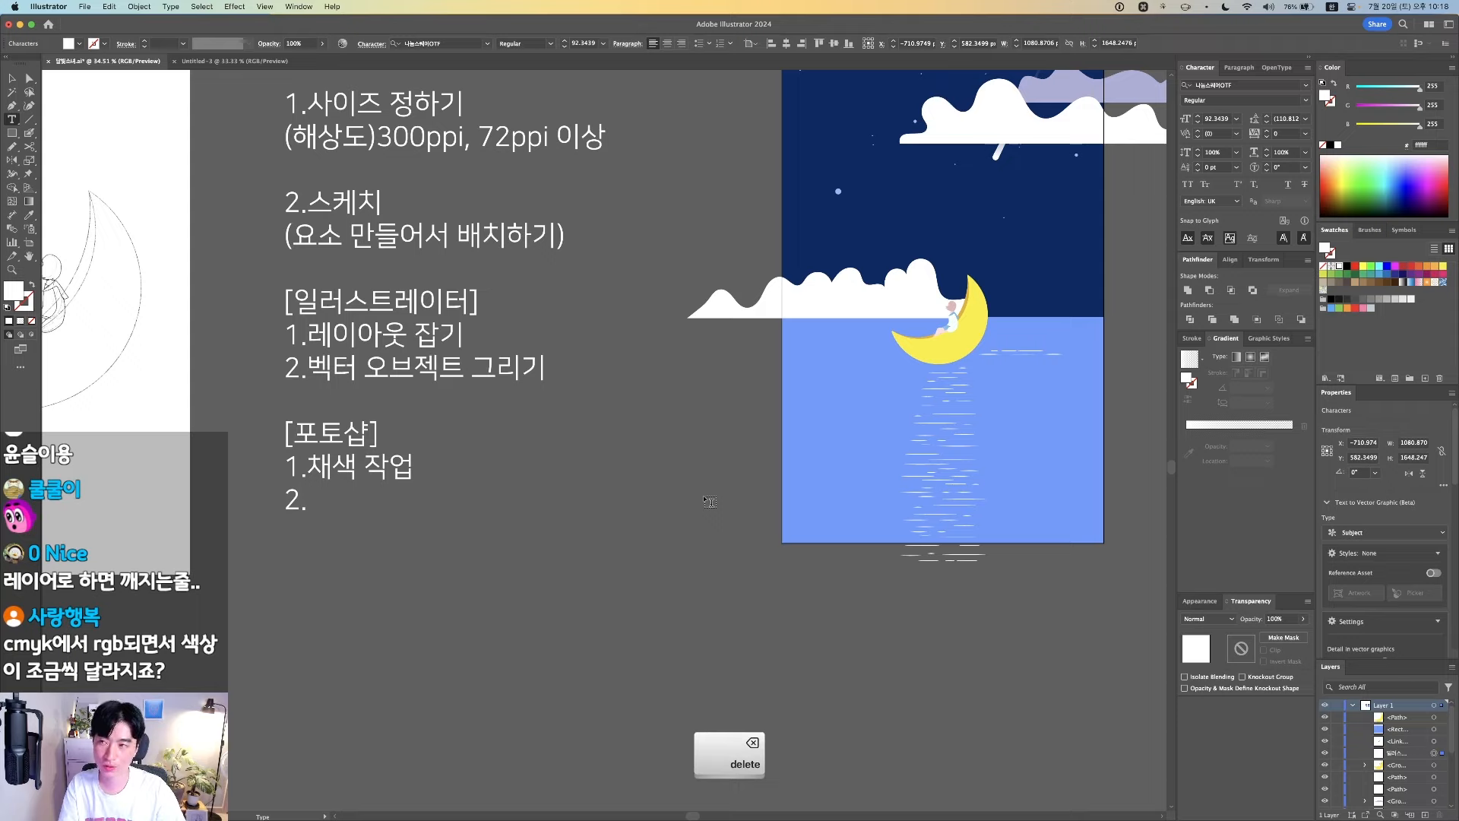
text(이펙트)
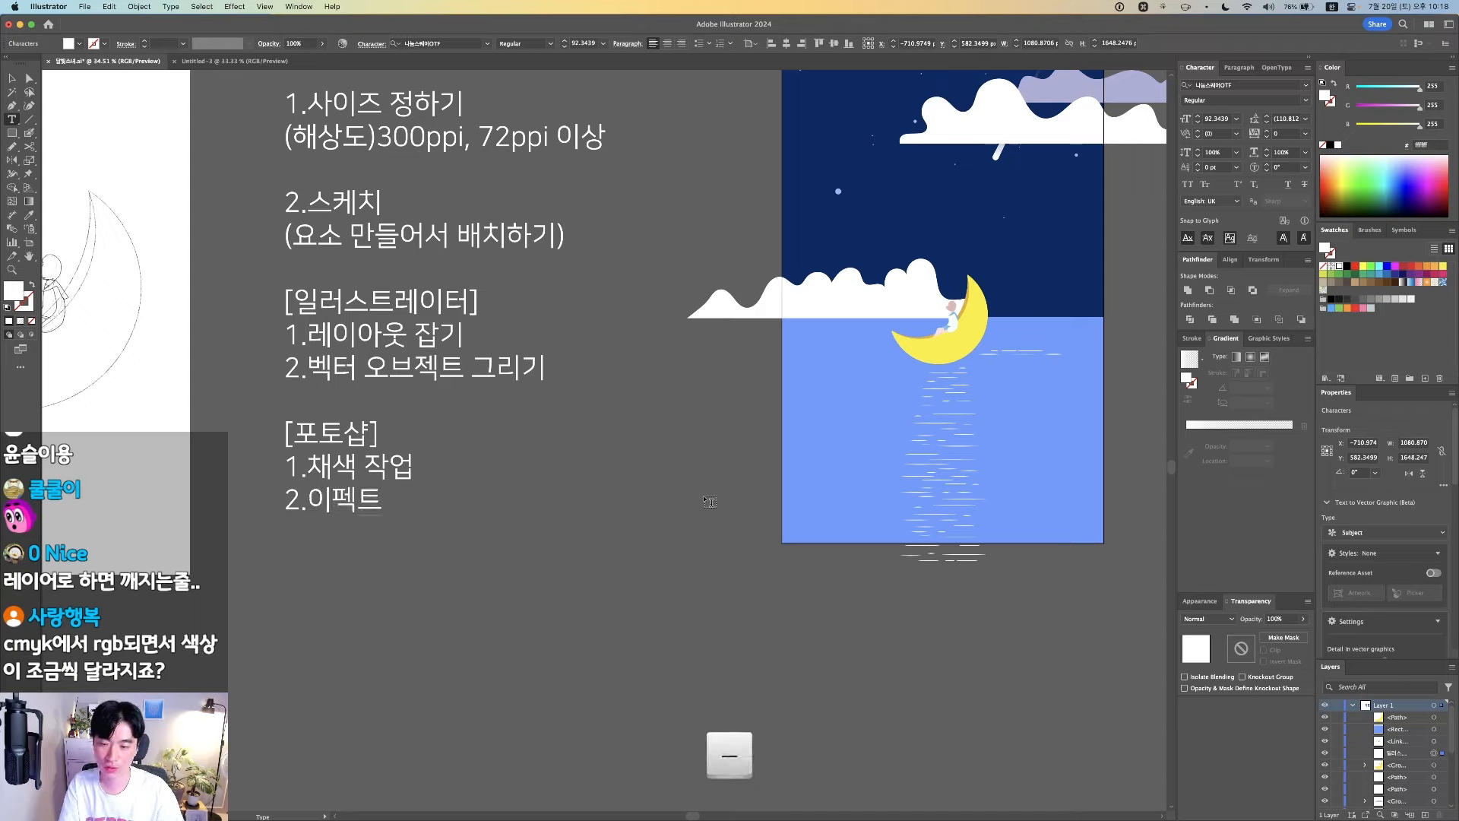
text( 작업()
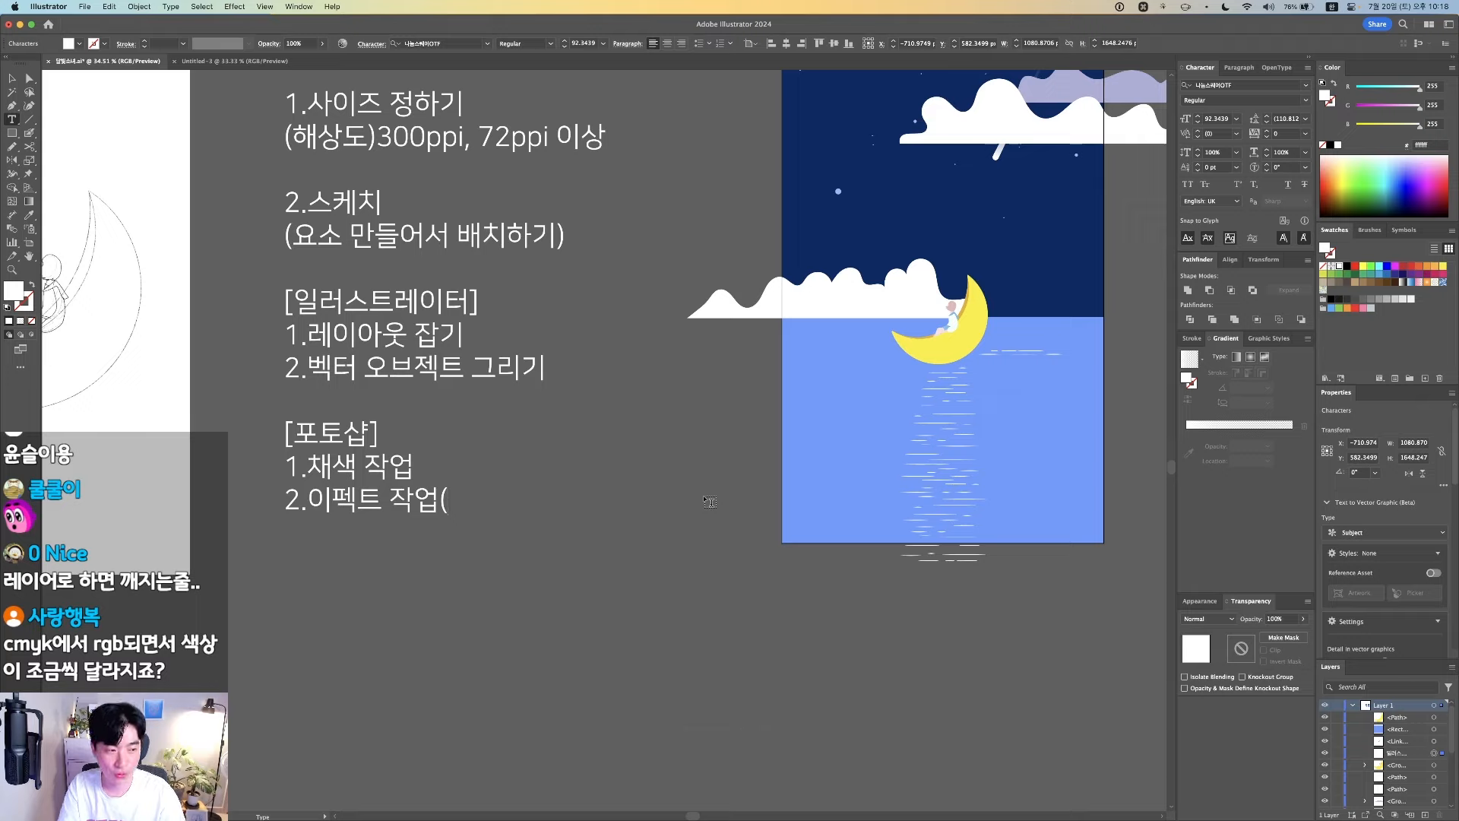
text(별,구)
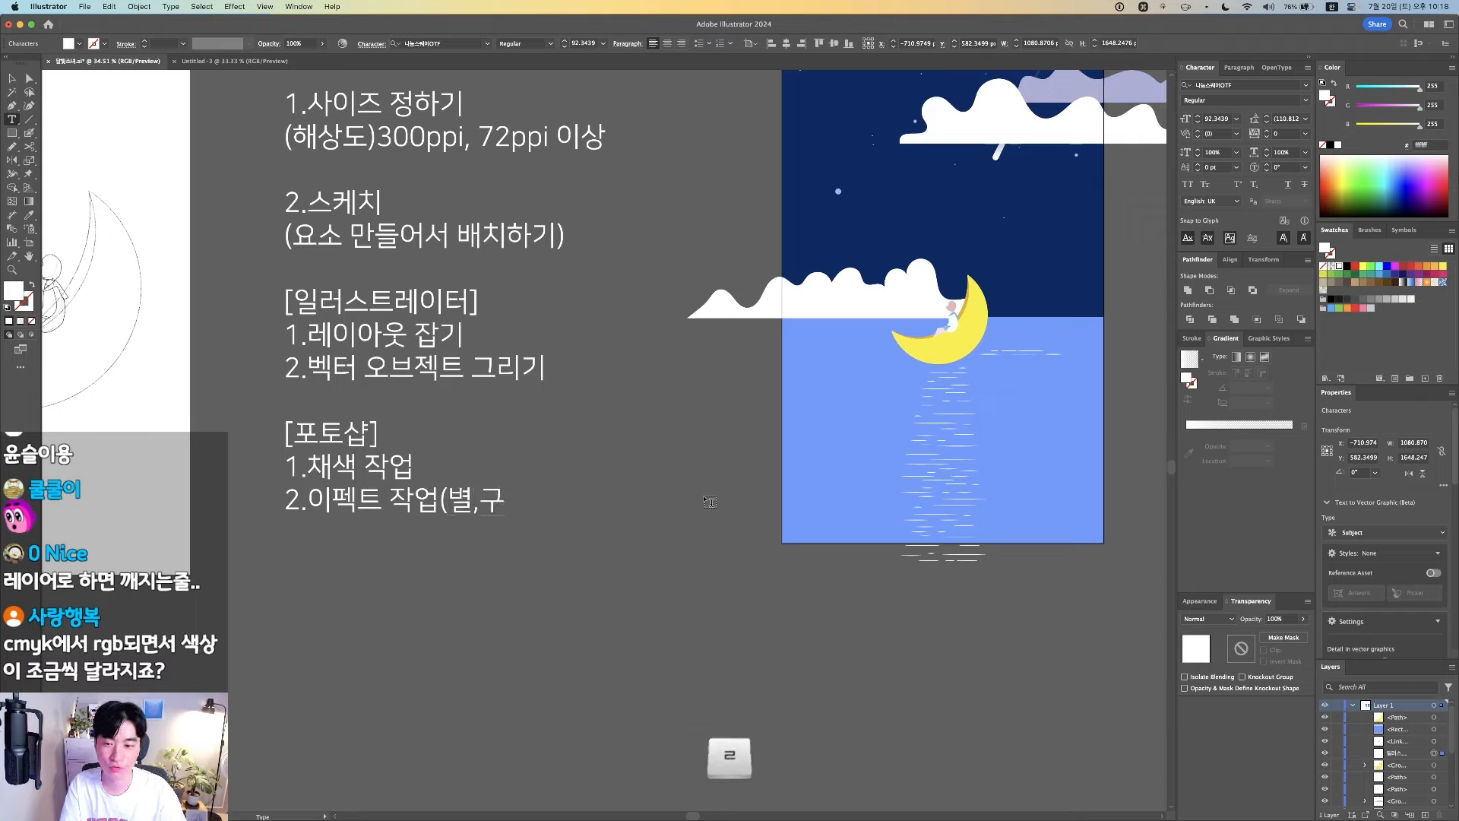
text(름,)
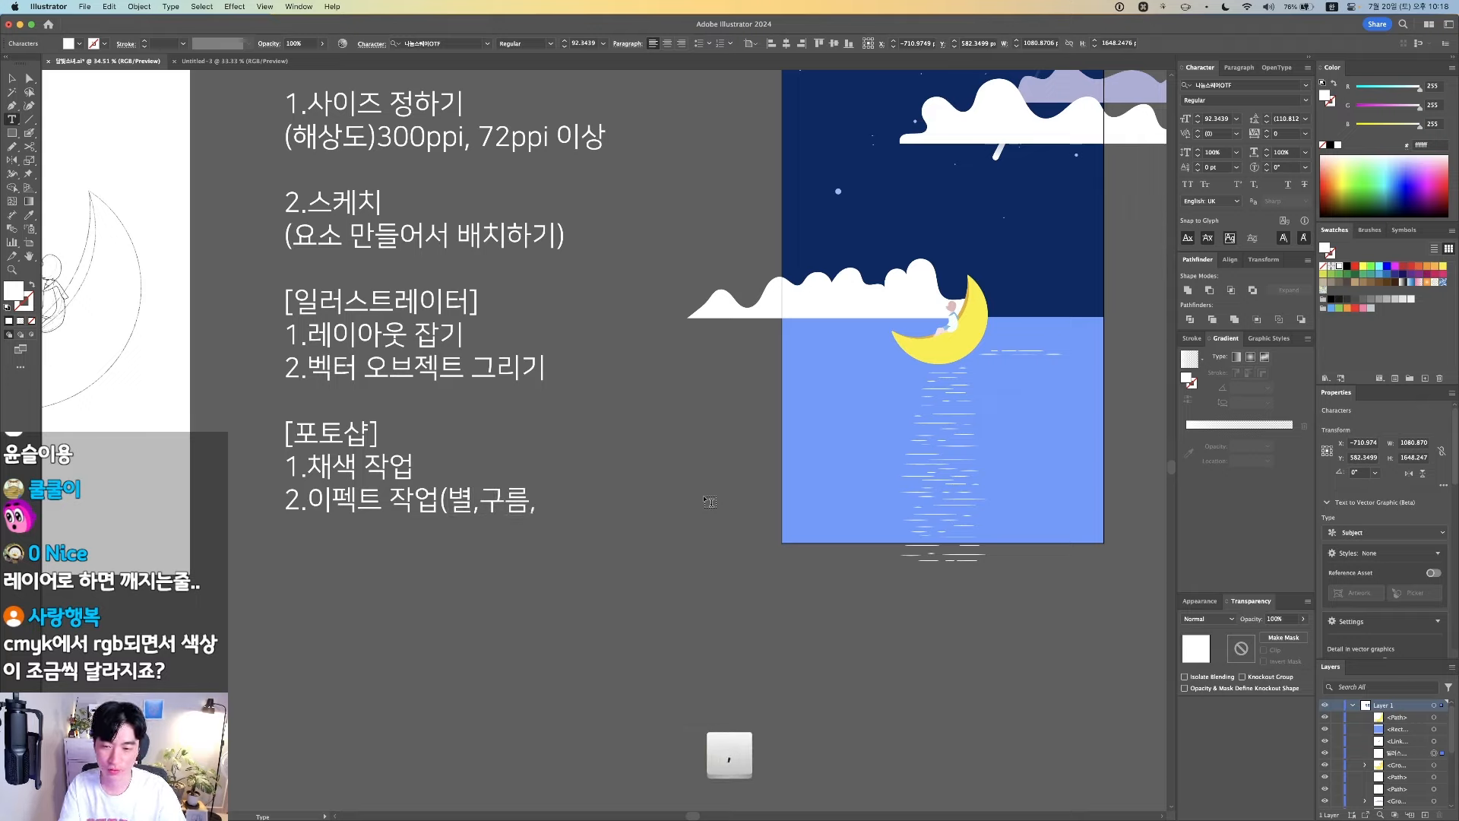
text(달이삧낙)
key(BackSpace)
key(BackSpace)
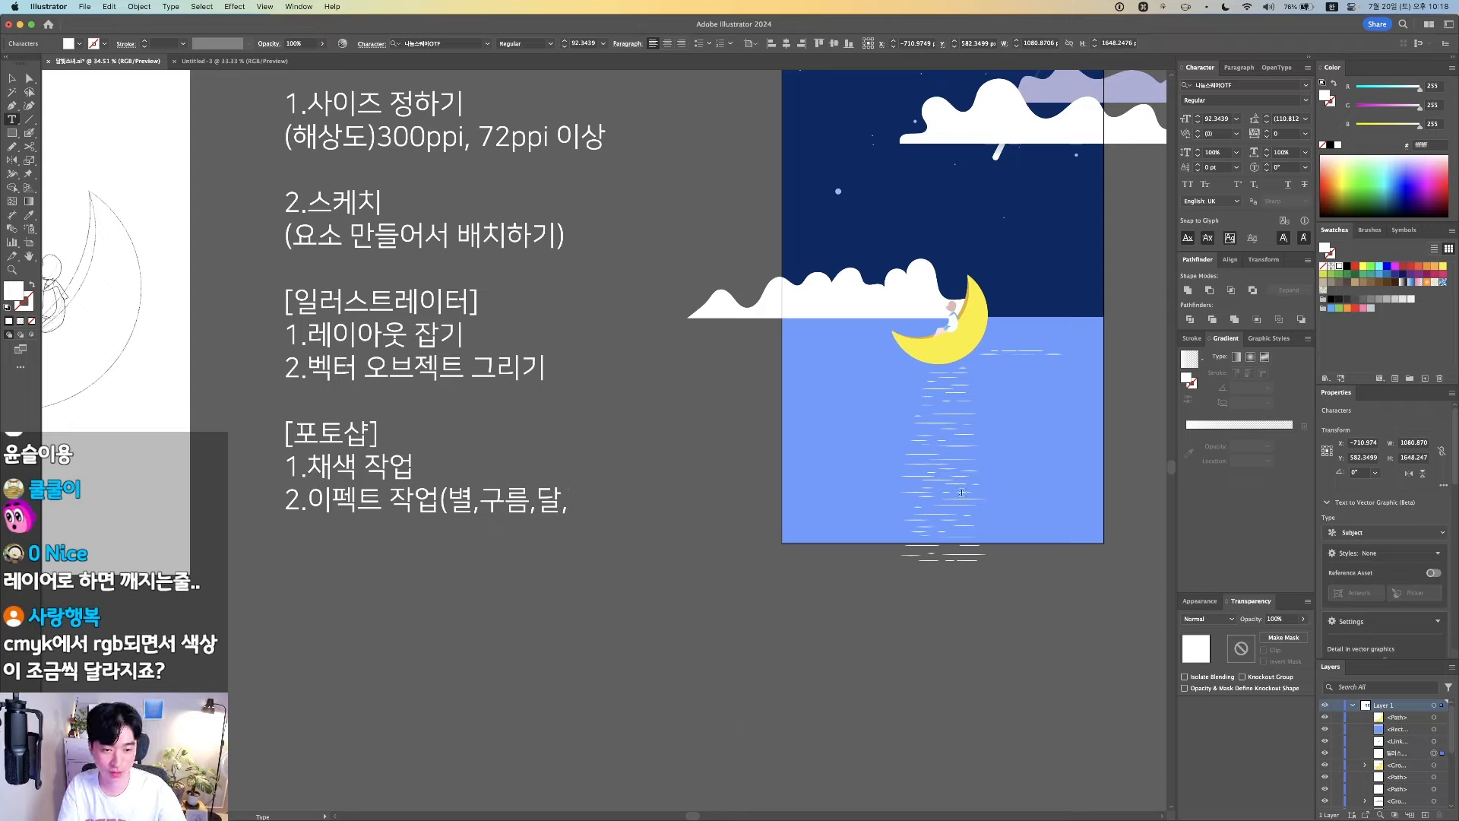
text(물결)
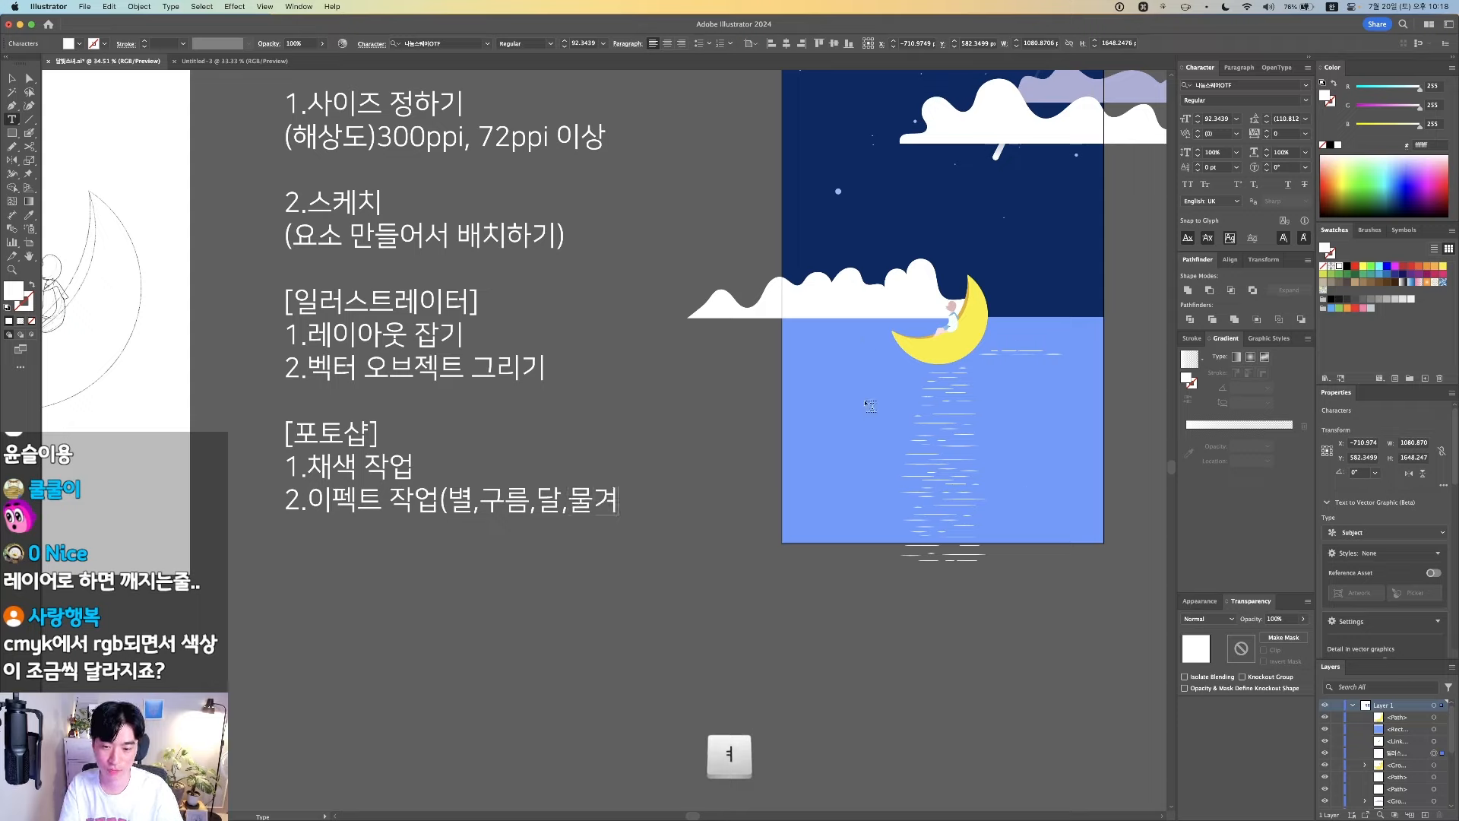
text())
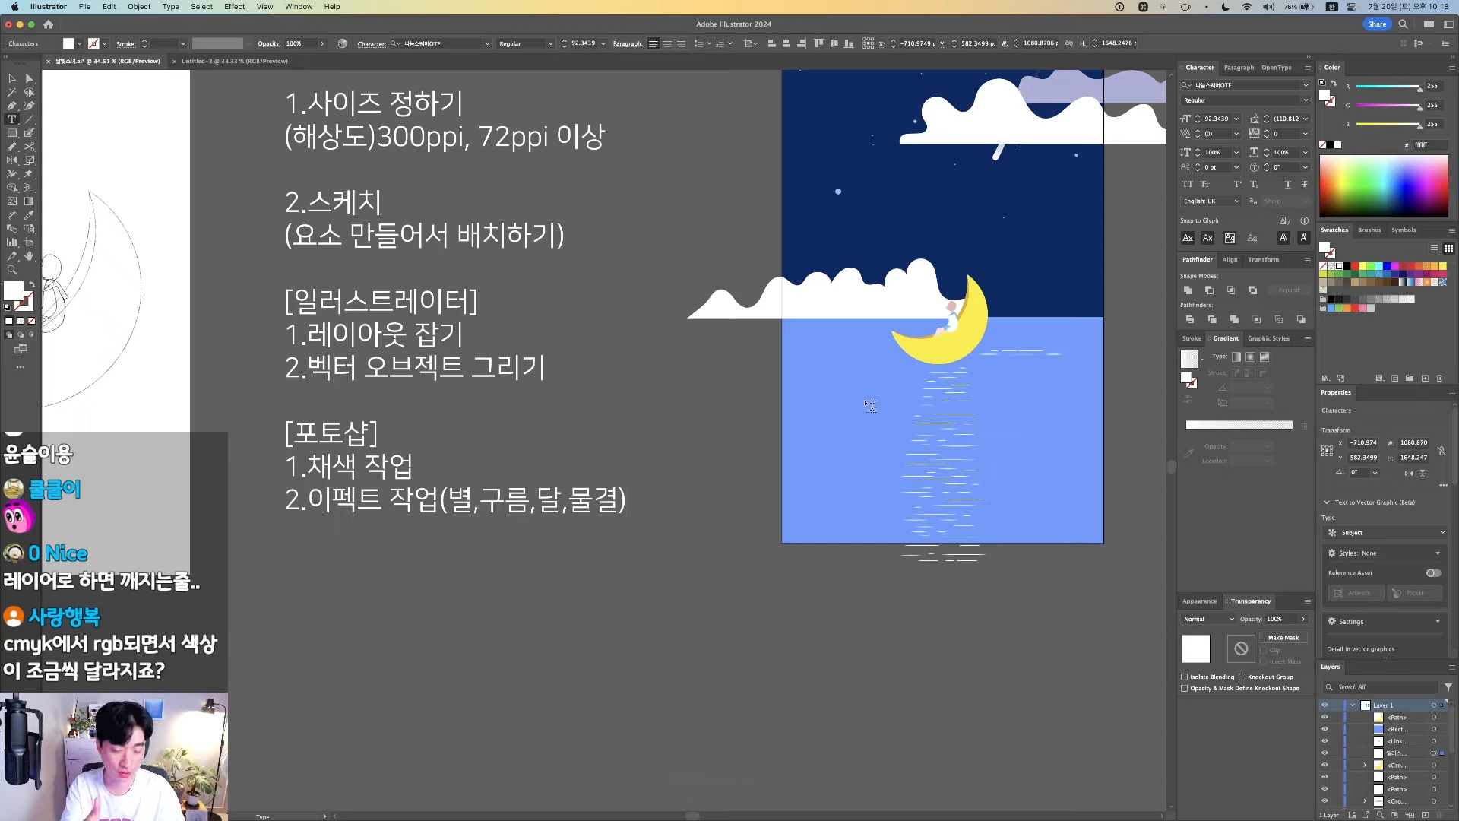
Write "3.디테일" on a new line as the third item under the [포토샵] heading
key(Return)
text(3)
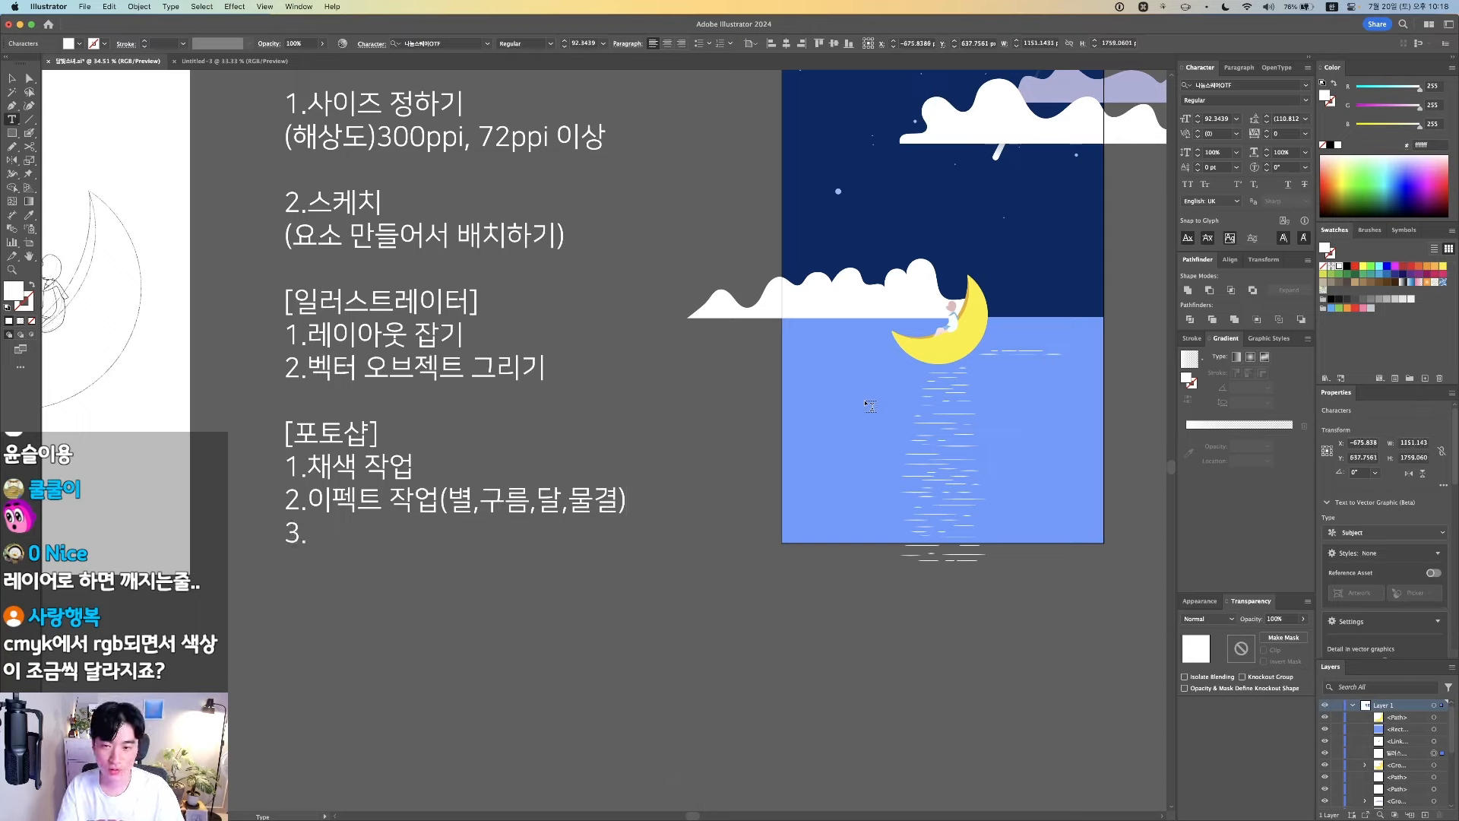
text(.디테일)
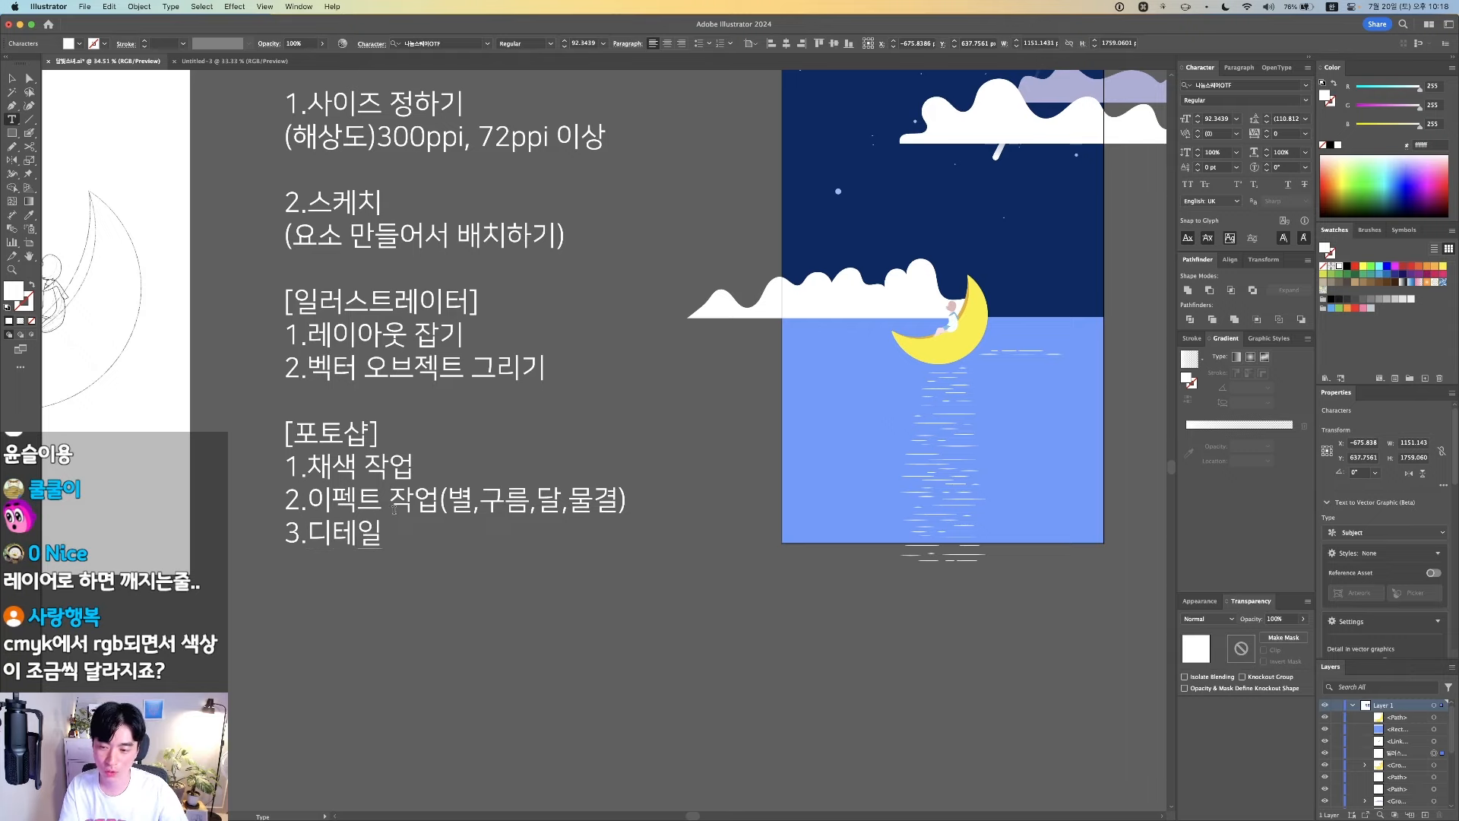
Switch to Photoshop and view the finished 달빛소녀.psd illustration with its effects and texture
key(F1)
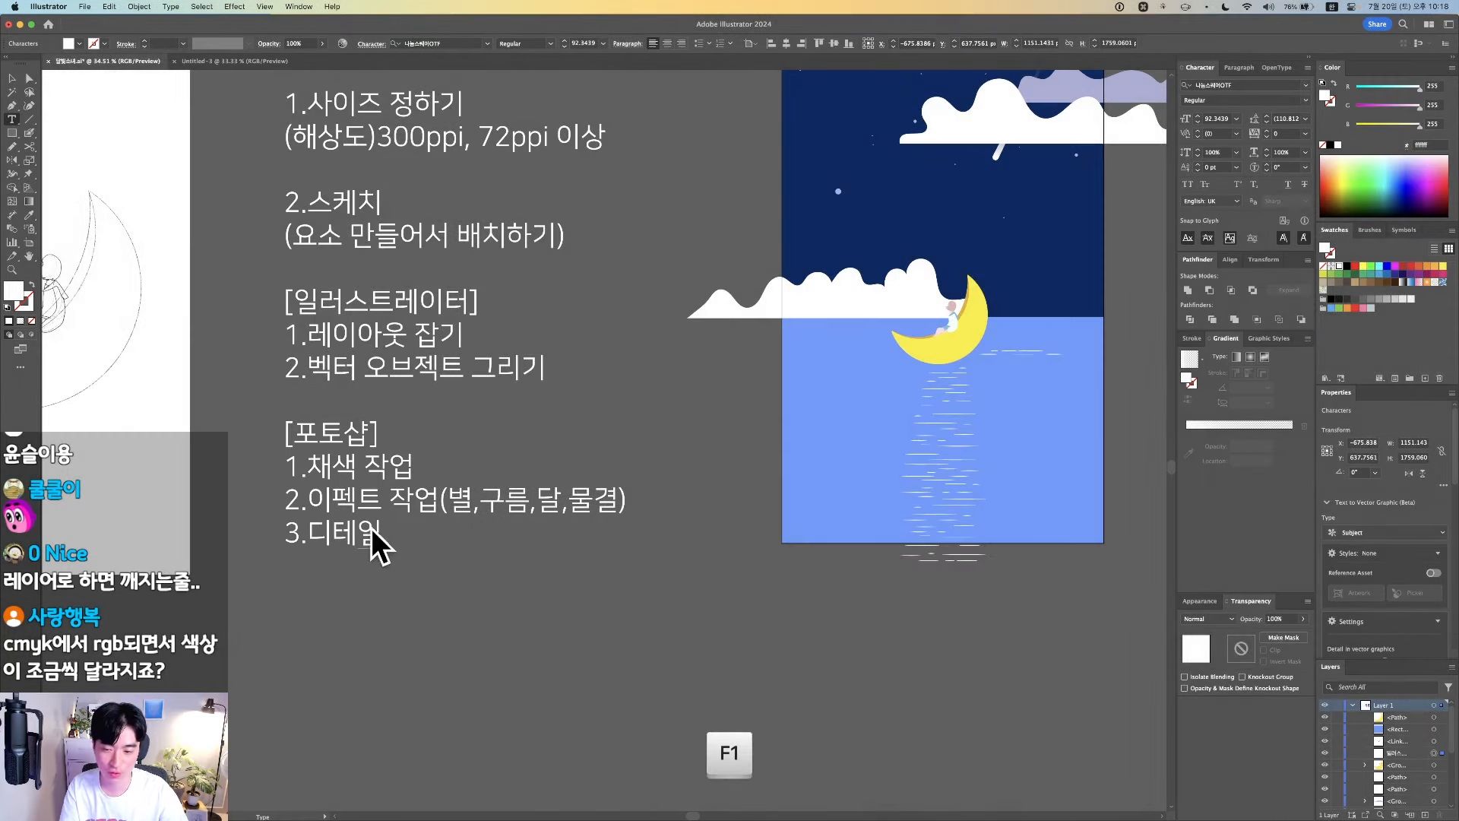
key(ctrl+Right)
key(ctrl+Left)
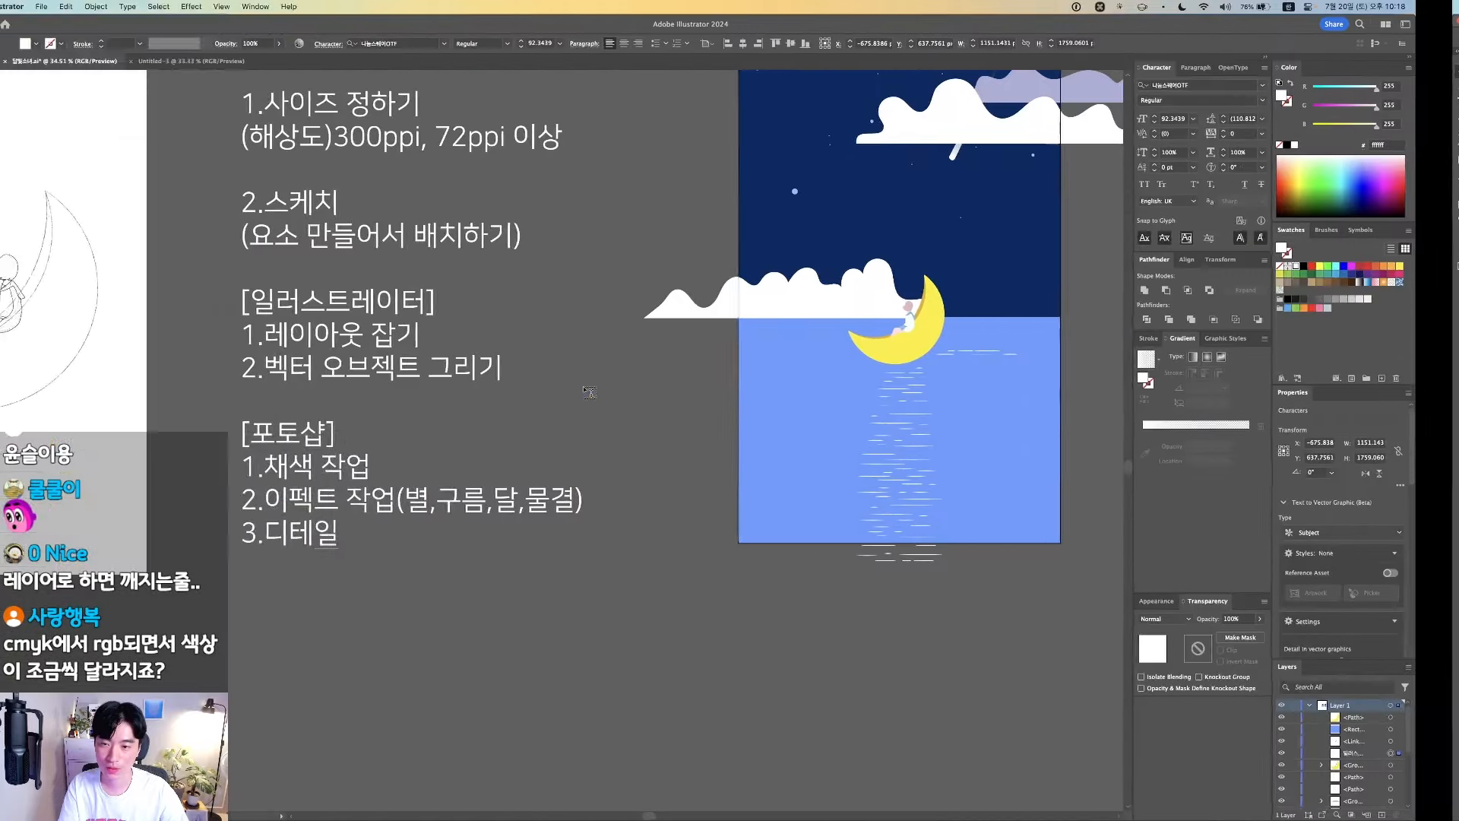
key(ctrl+Left)
key(ctrl+Right)
key(ctrl+Right)
key(ctrl+Right)
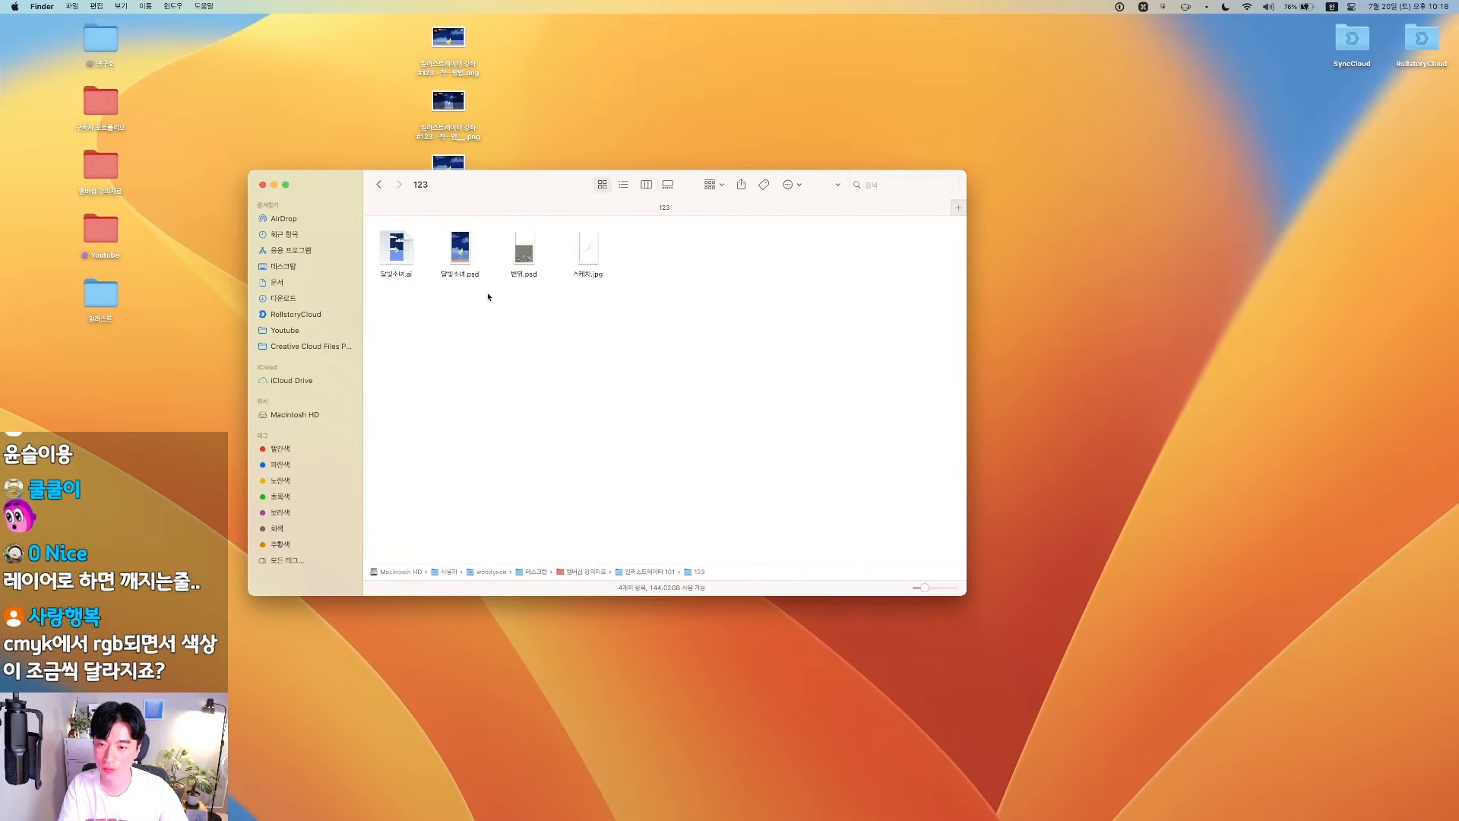
key(ctrl+Left)
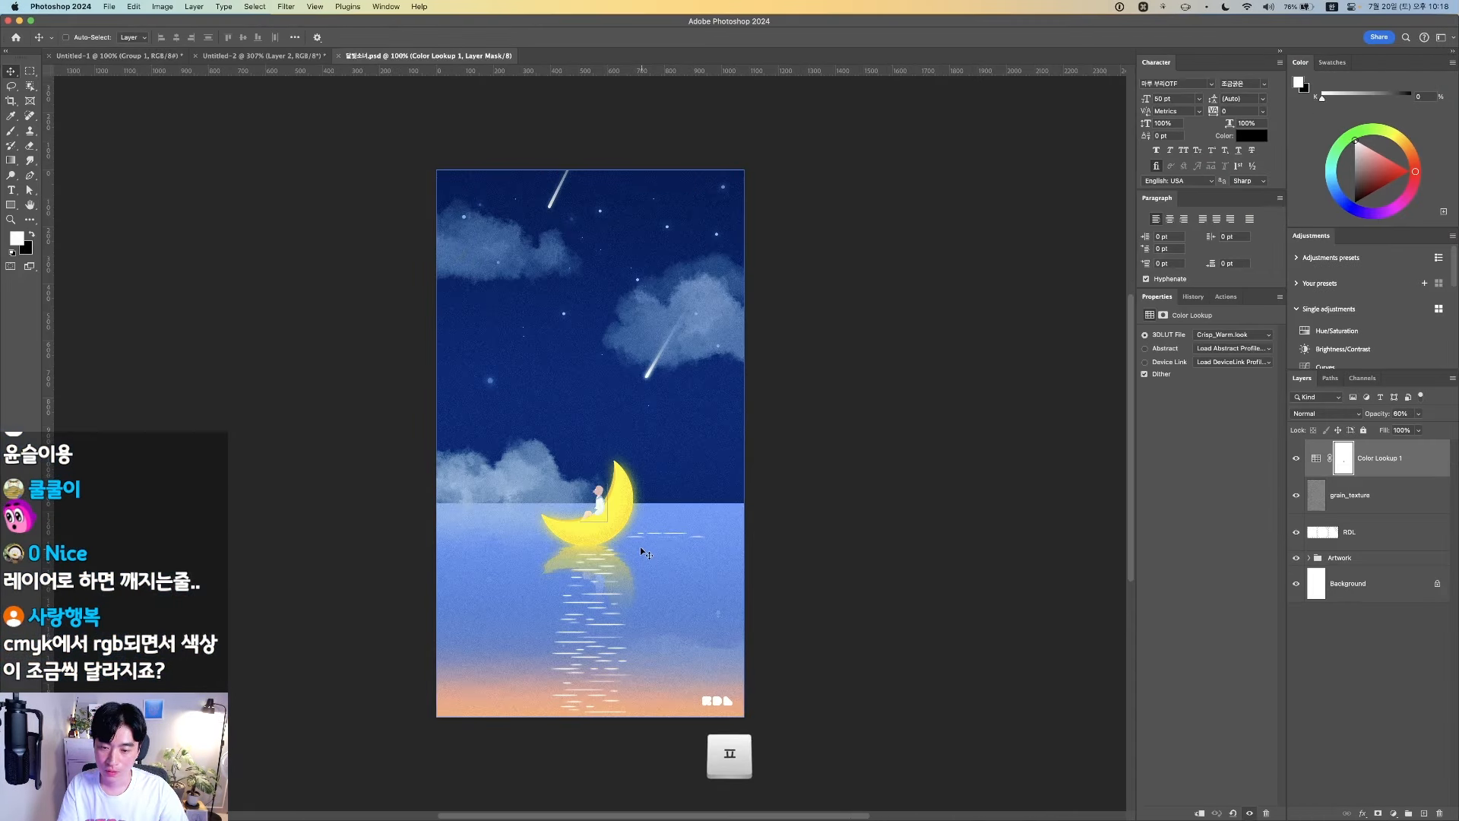
Try moving the seated girl's hand and skirt shading pieces on the moon, and undo the moves
scroll(568, 527, up, 5)
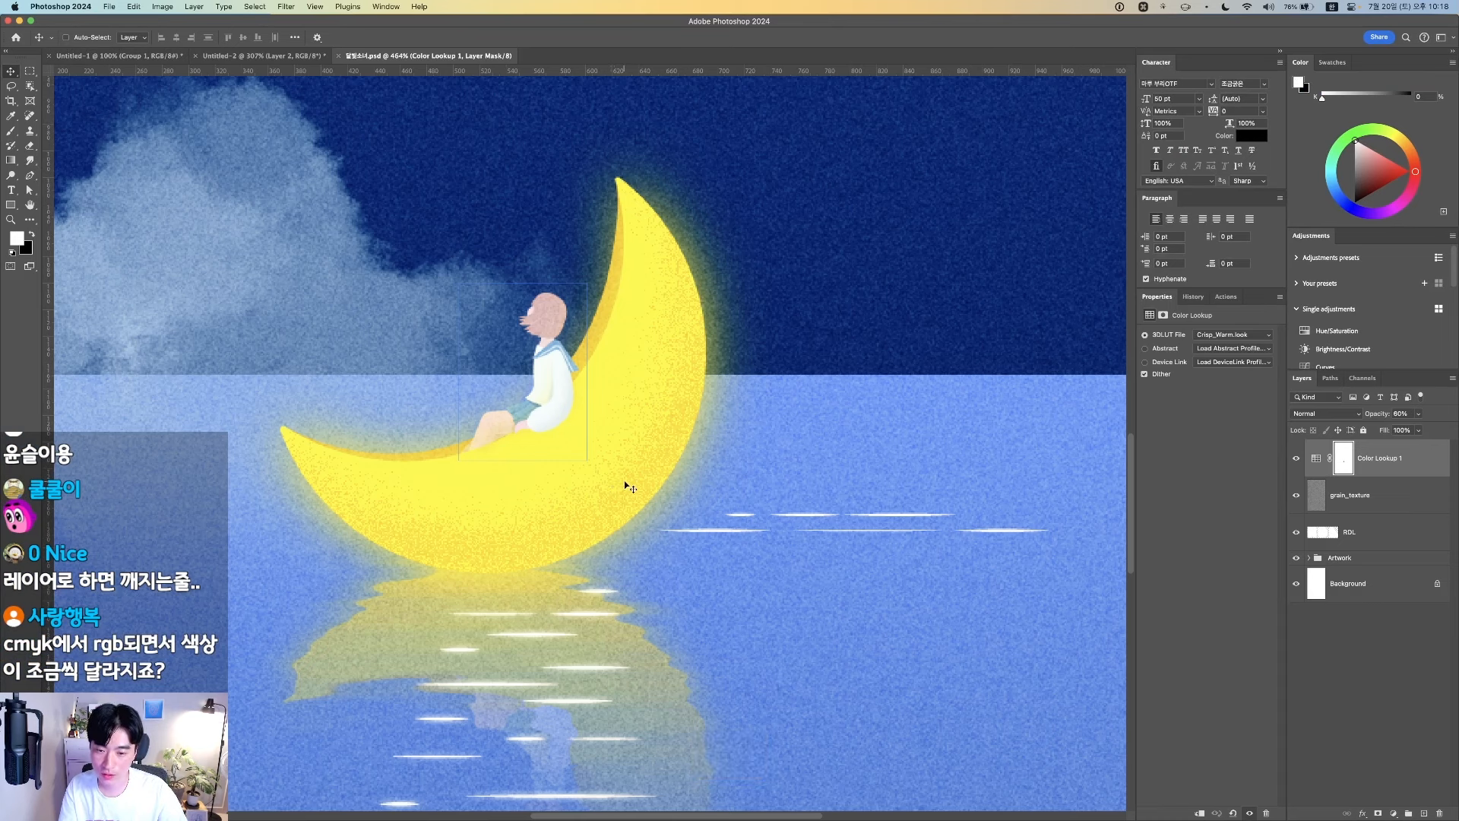
scroll(505, 432, up, 6)
super+click(561, 417)
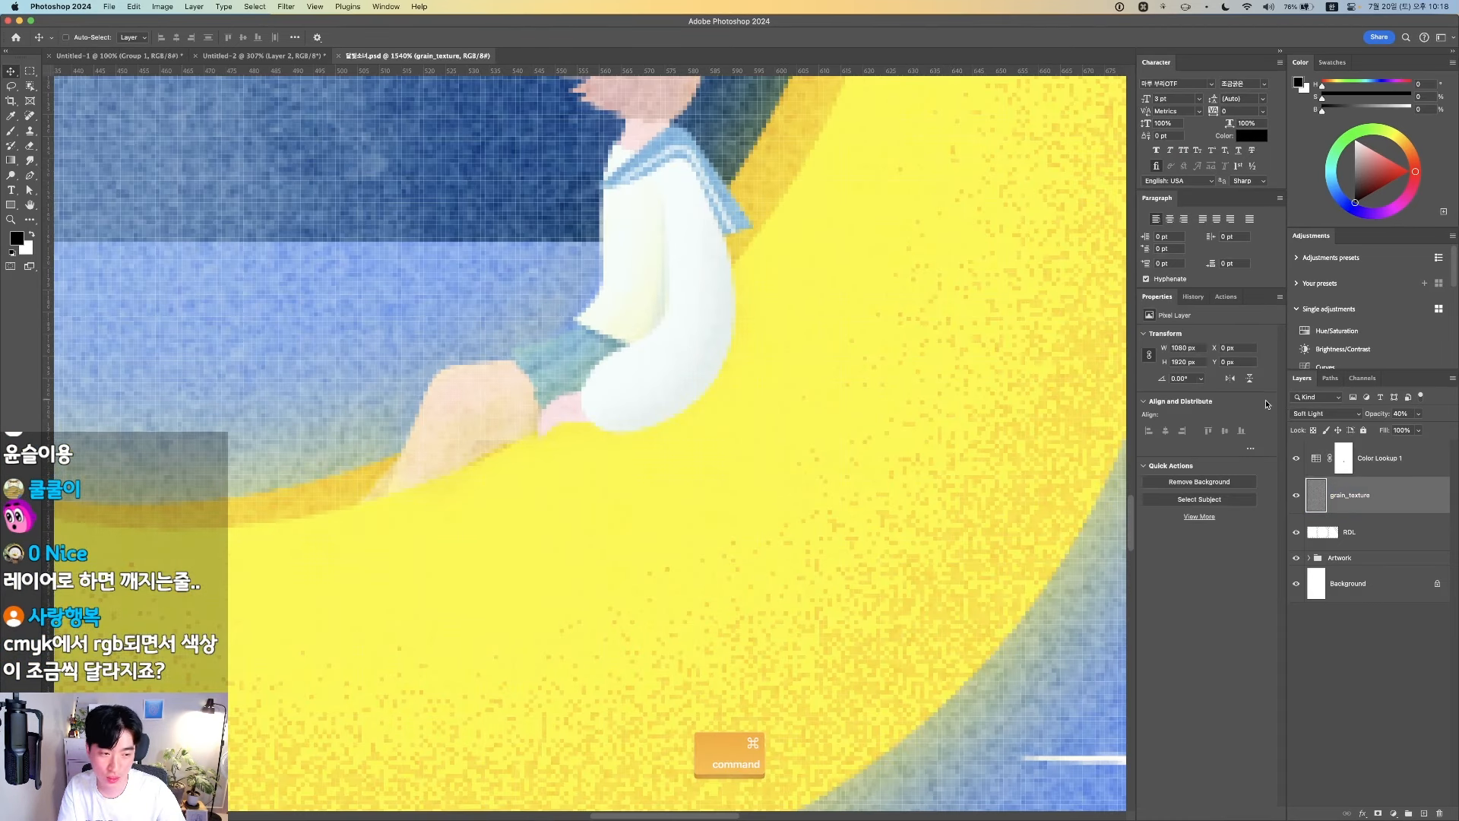
super+click(563, 414)
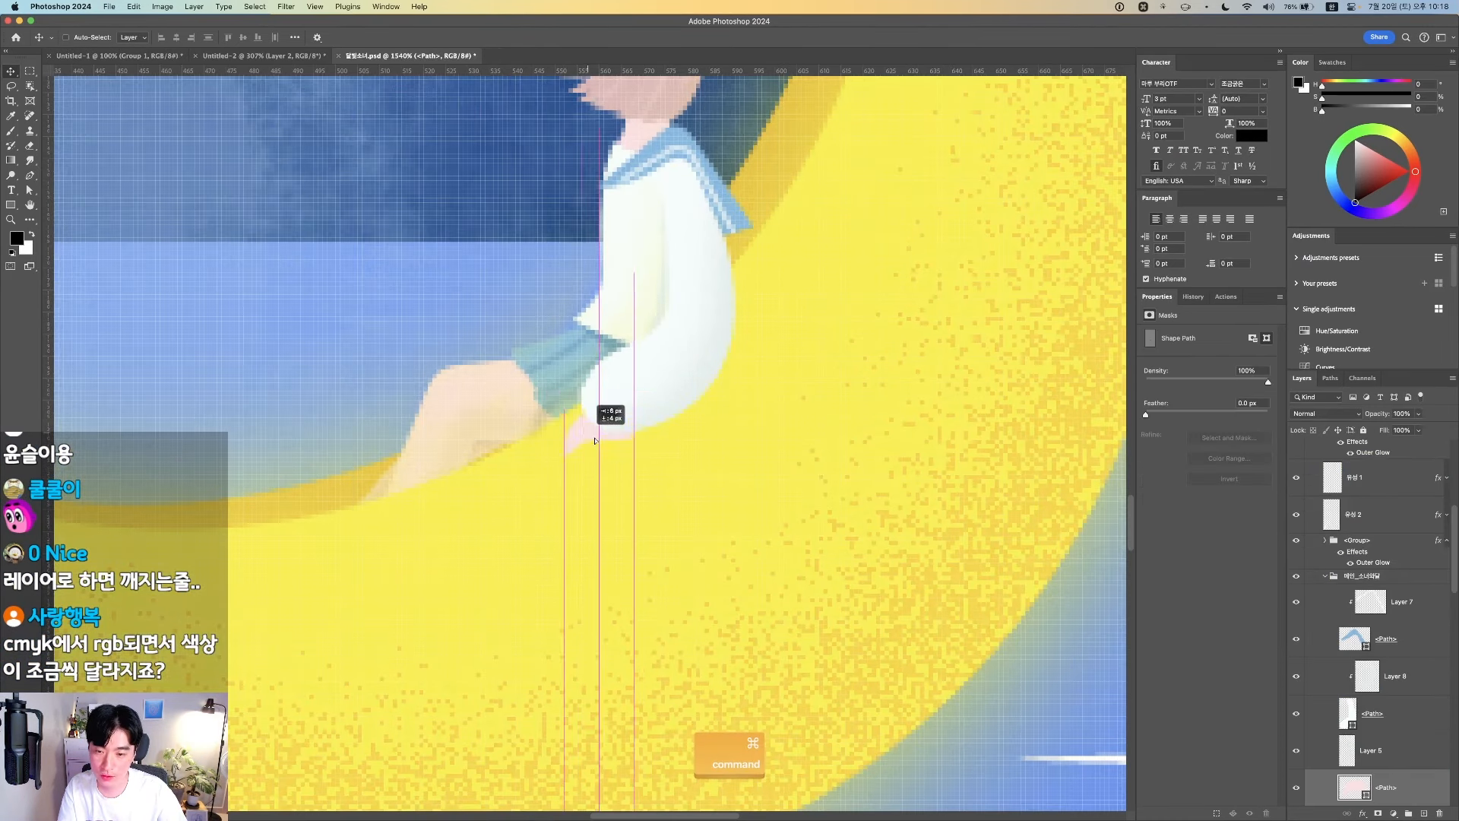
drag(554, 421, 590, 303)
key(super+z)
scroll(557, 370, up, 5)
key(super+z)
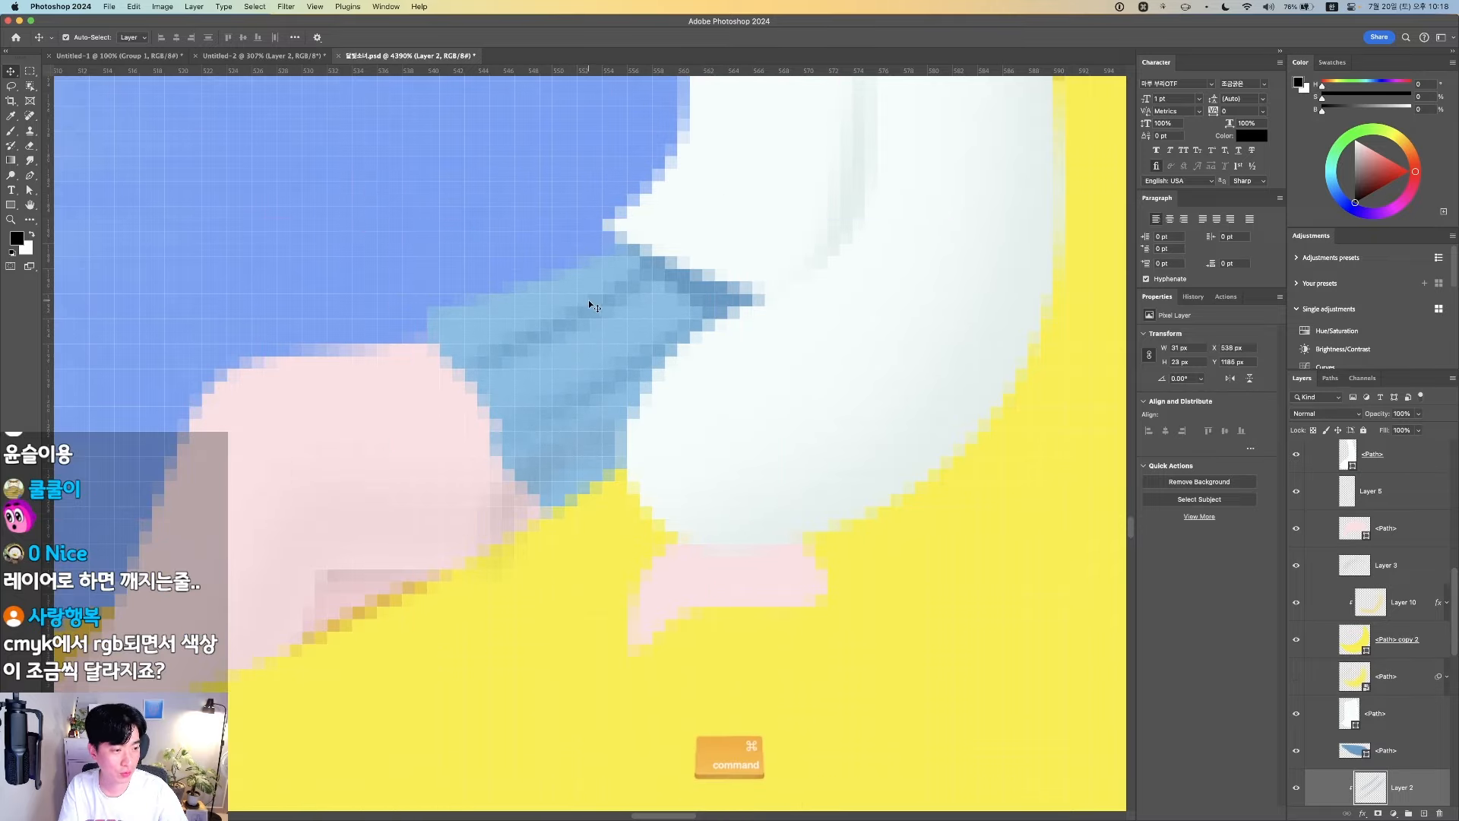
key(super+z)
drag(854, 228, 703, 743)
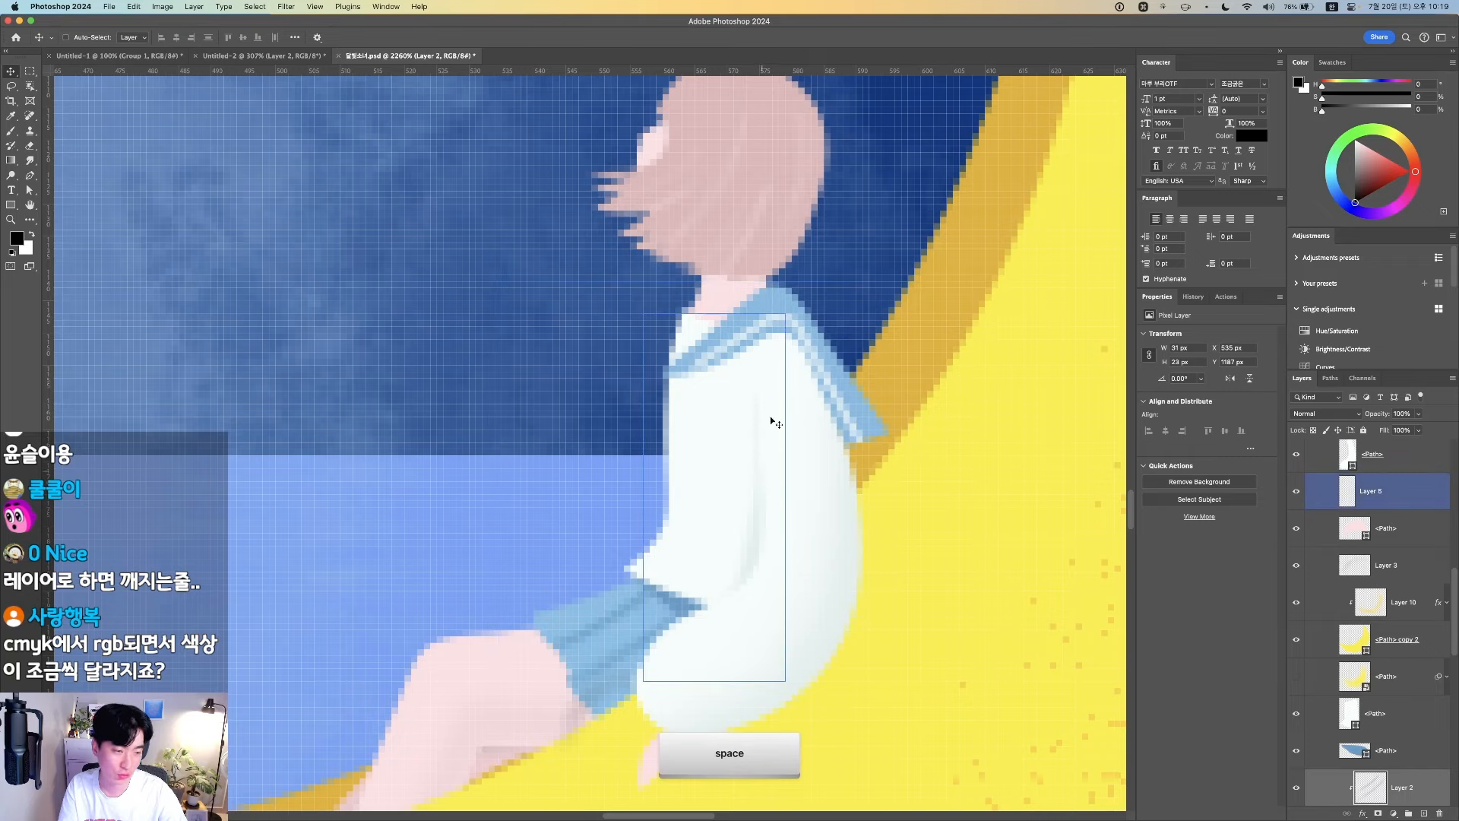
key(super+0)
key(super+minus)
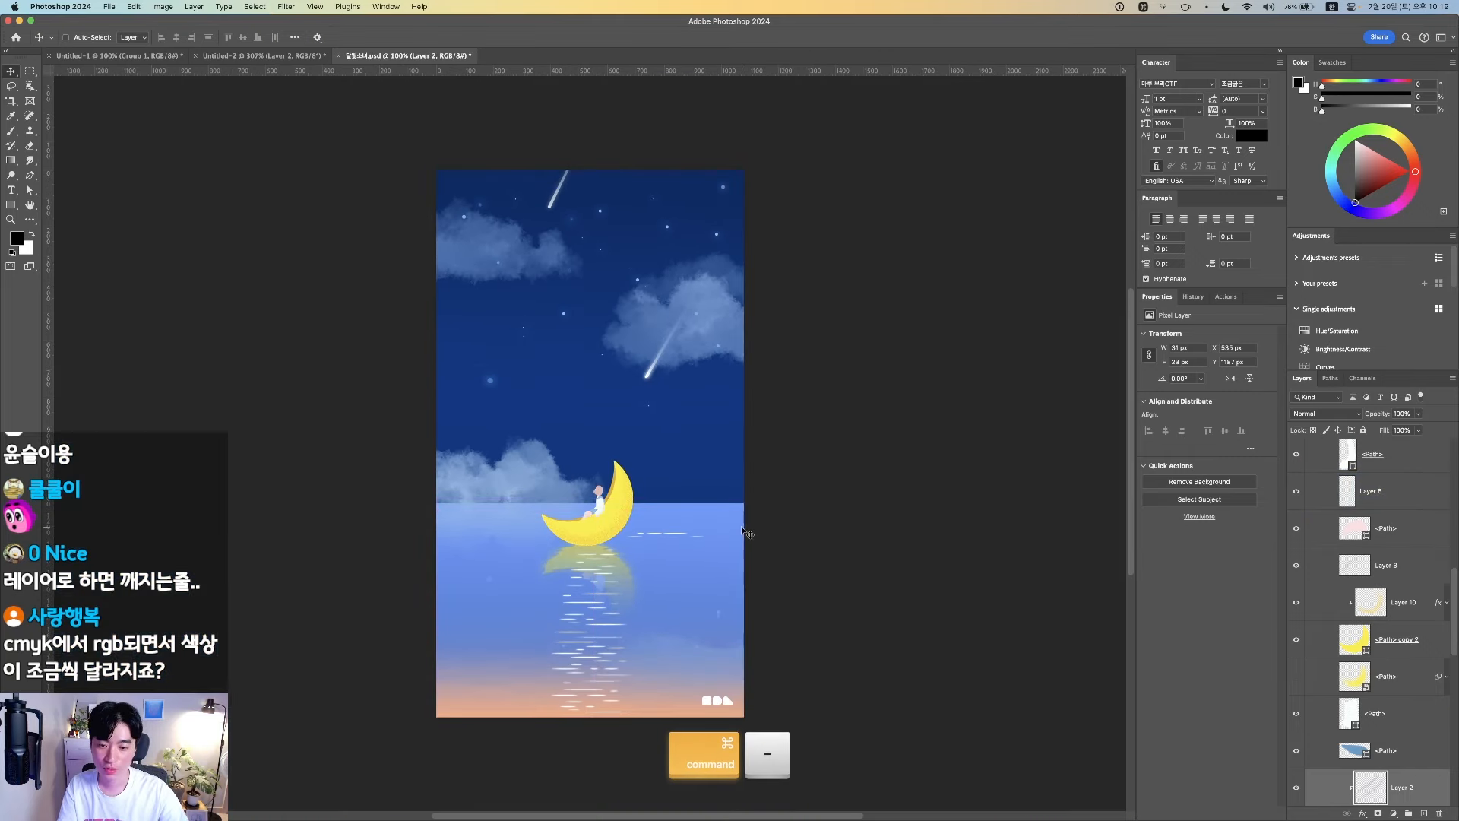
Switch to Illustrator and extend the third Photoshop item in the notes to "3.디테일 잡기"
key(ctrl+Left)
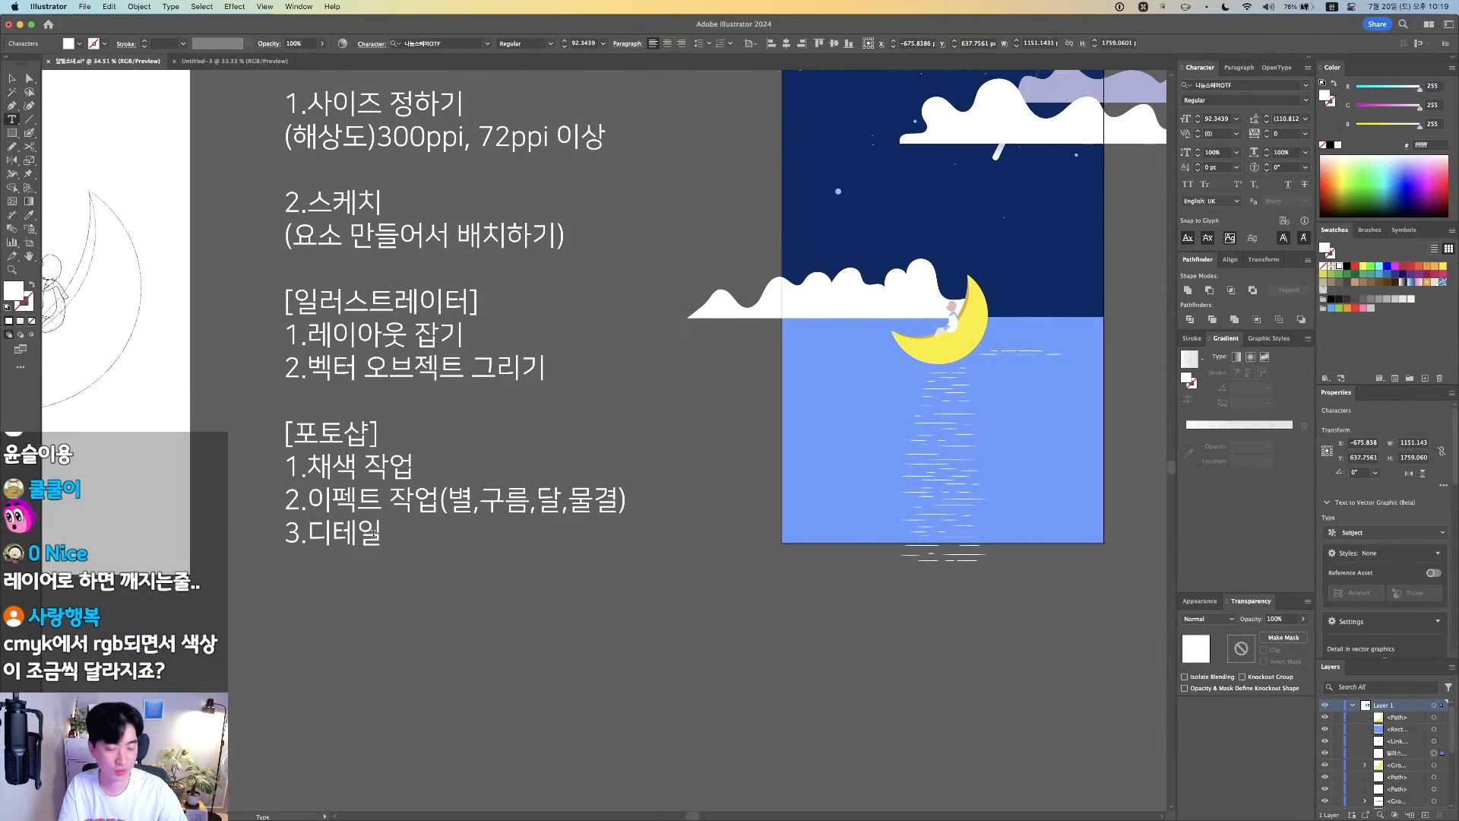
scroll(441, 542, left, 3)
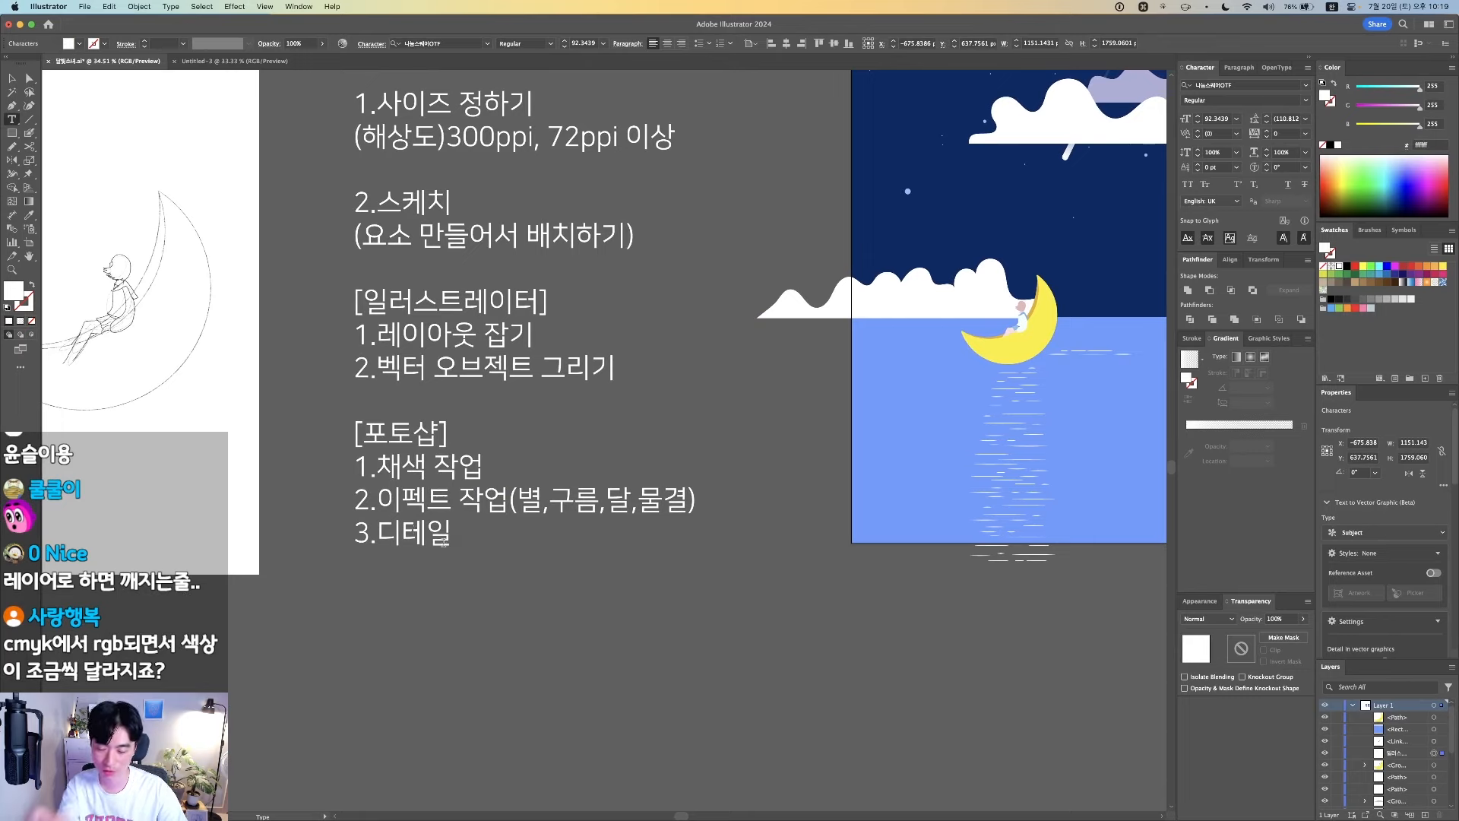
key(Right)
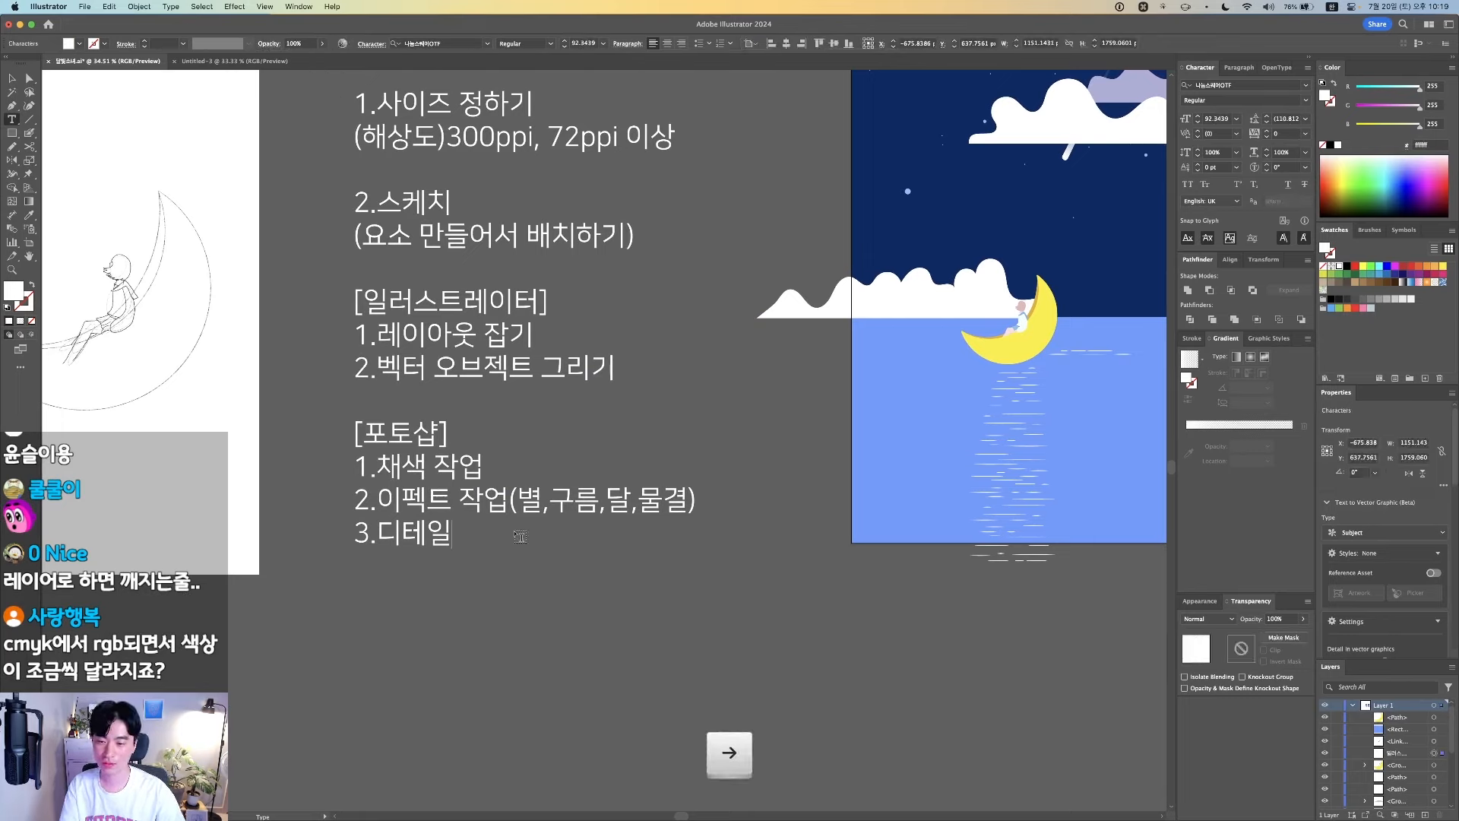
text(잡기)
Add the line "4.질감 표현" to the Photoshop section of the notes
key(Return)
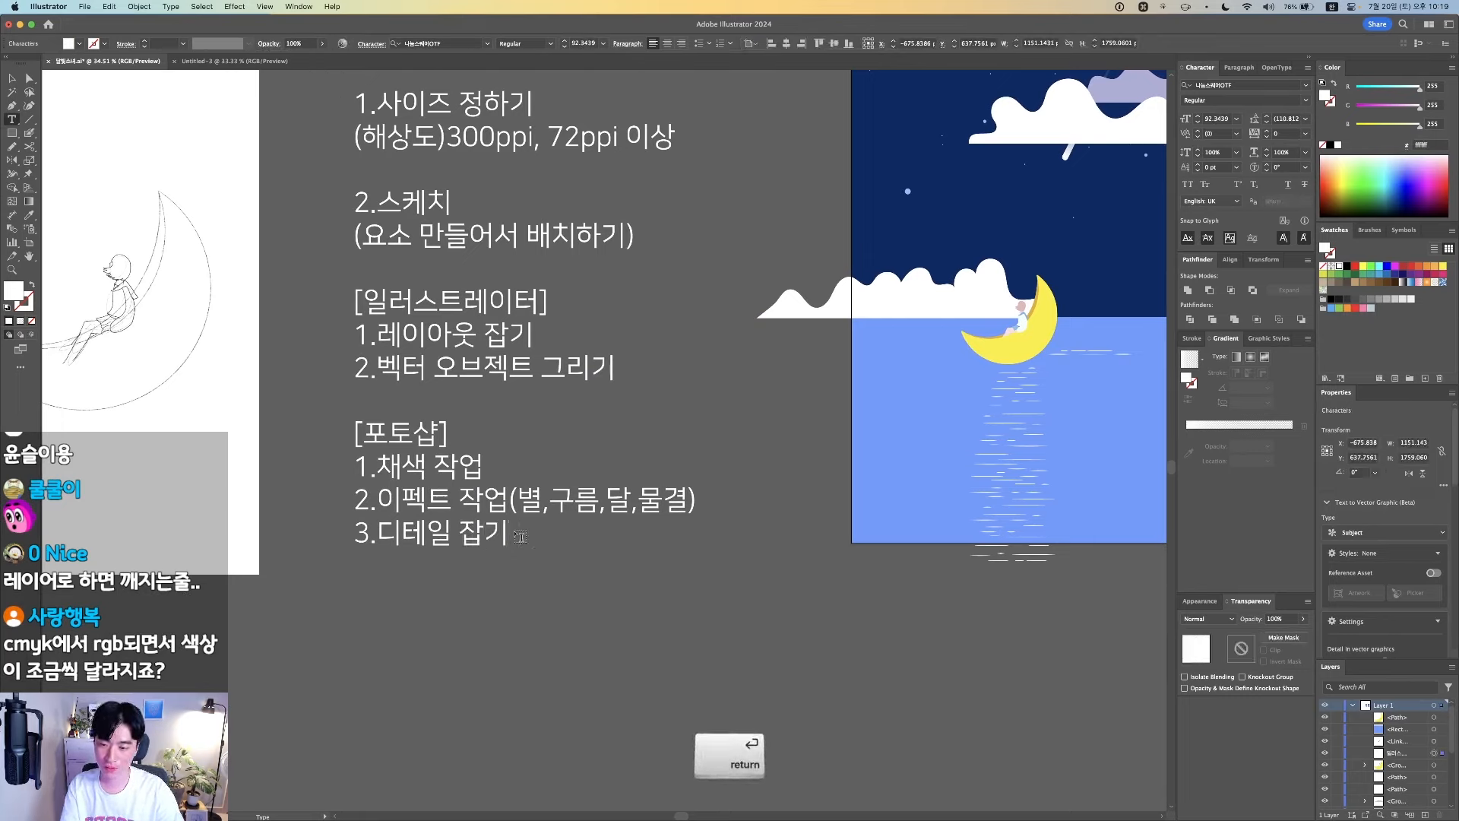
text(4.)
key(BackSpace)
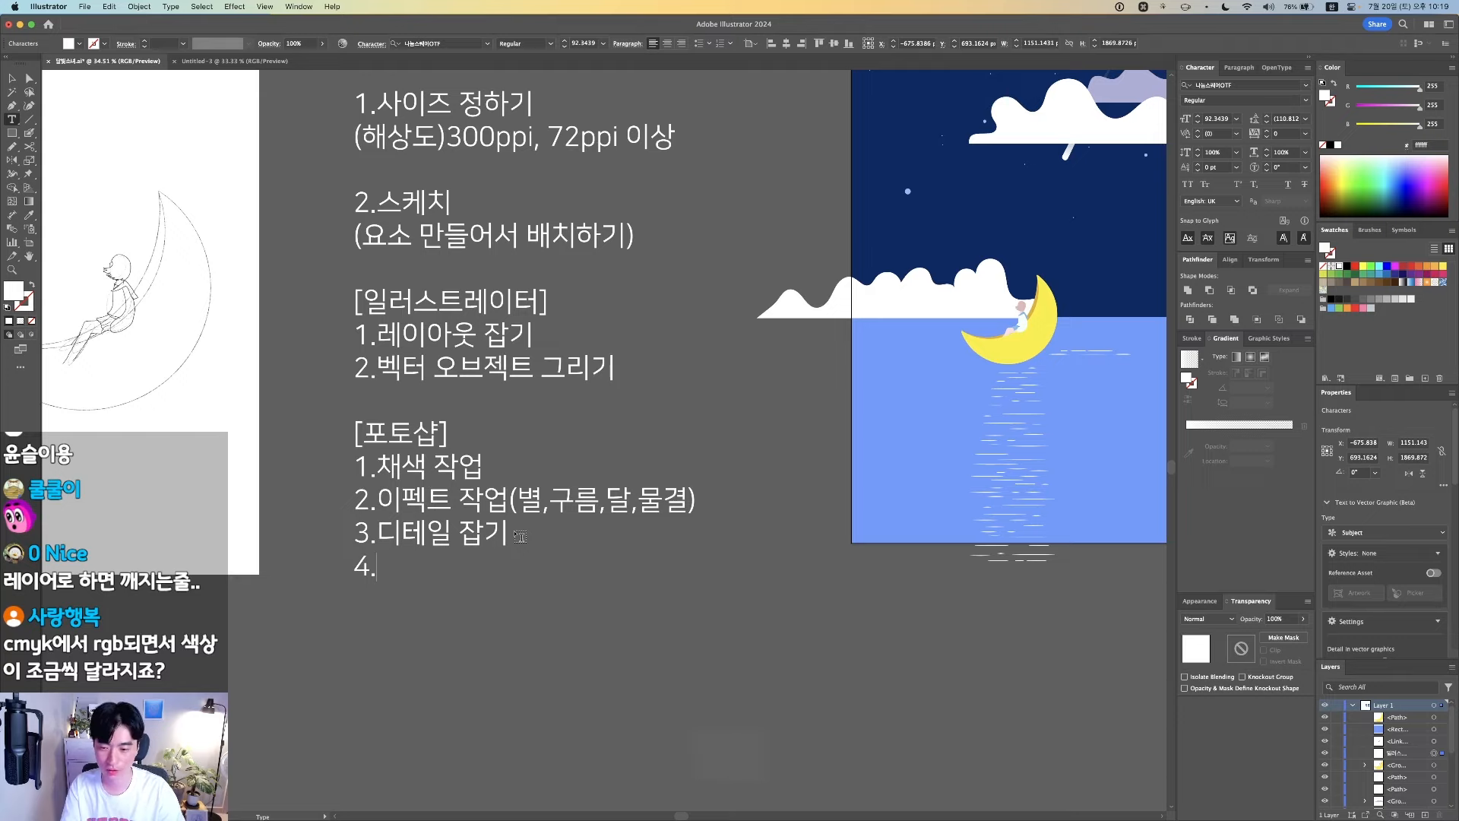
text(질감 표현)
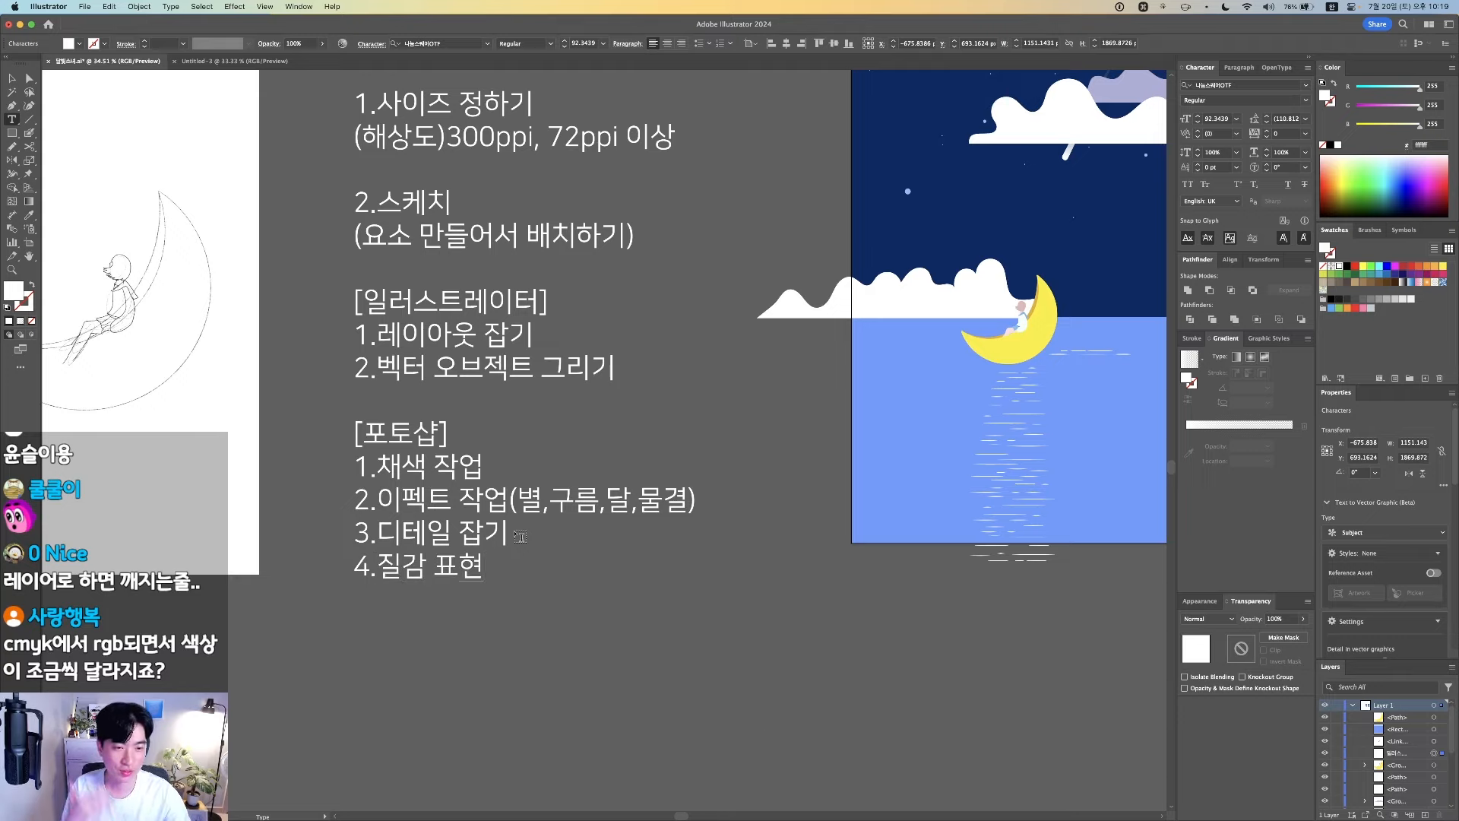
Add the line "5.색 보정" below it, finish editing the notes and deselect the text
scroll(496, 535, down, 1)
scroll(501, 532, down, 3)
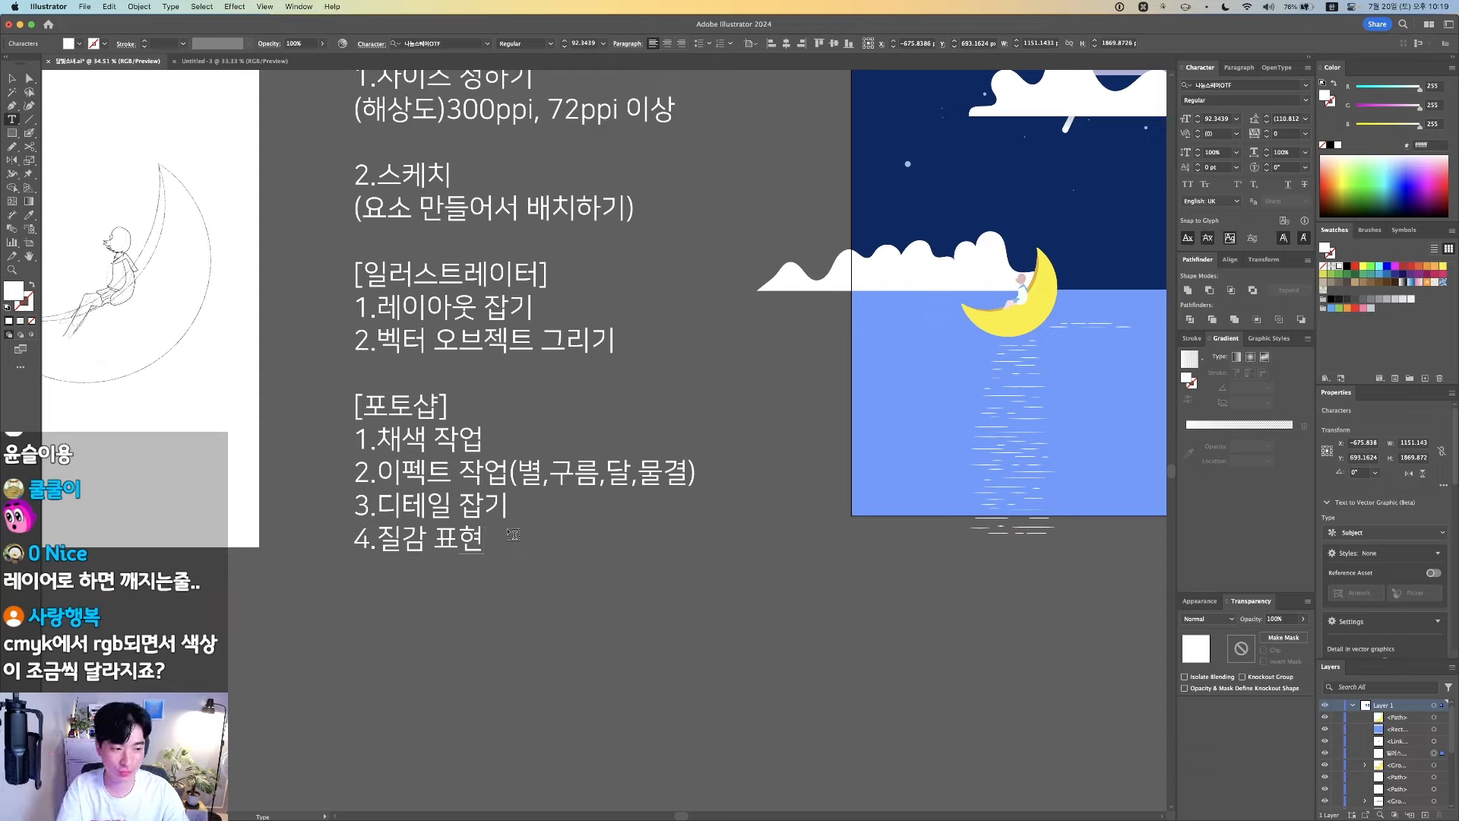
key(Return)
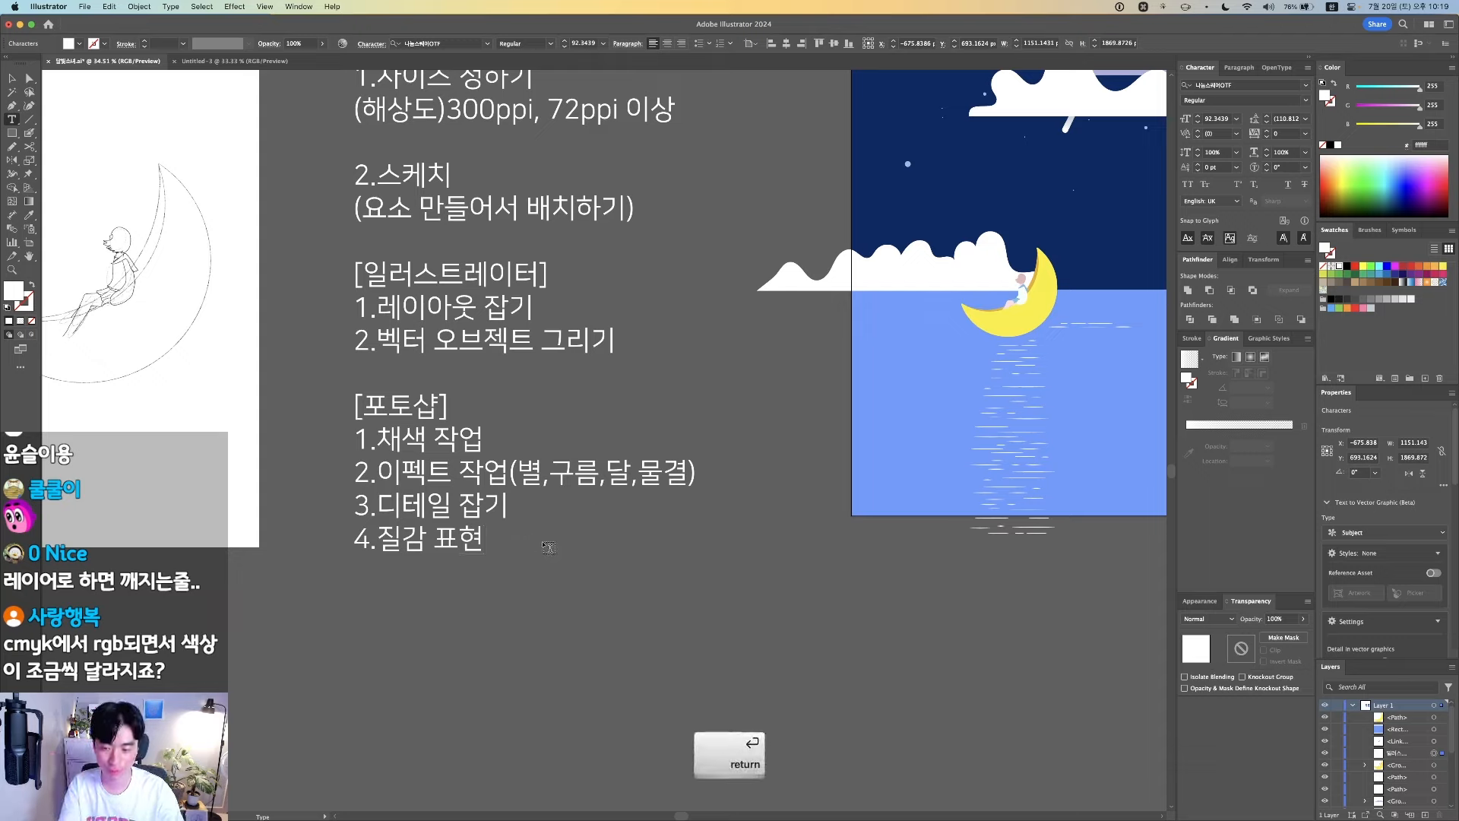
text(5.)
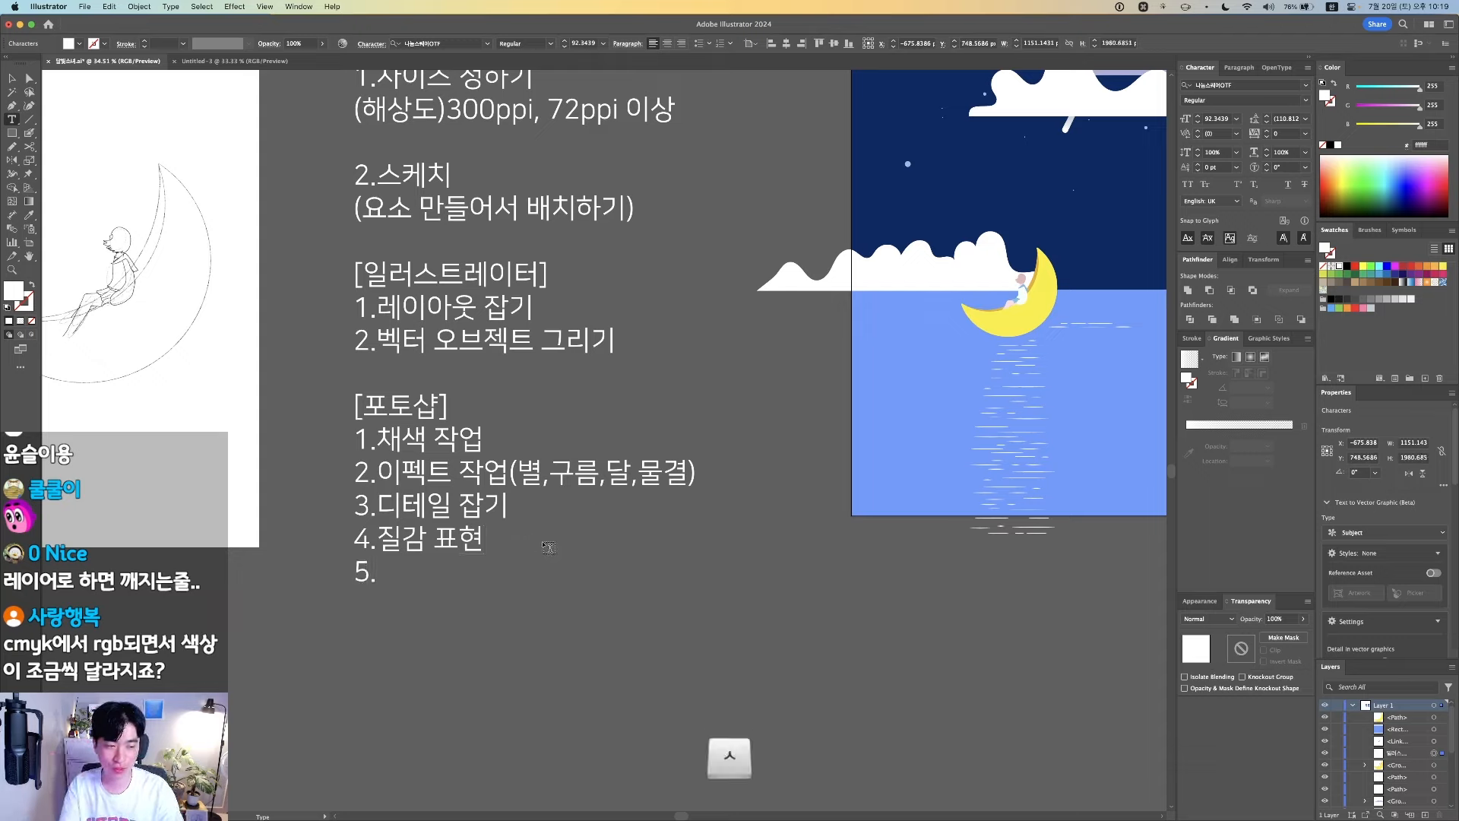
text(색 보정)
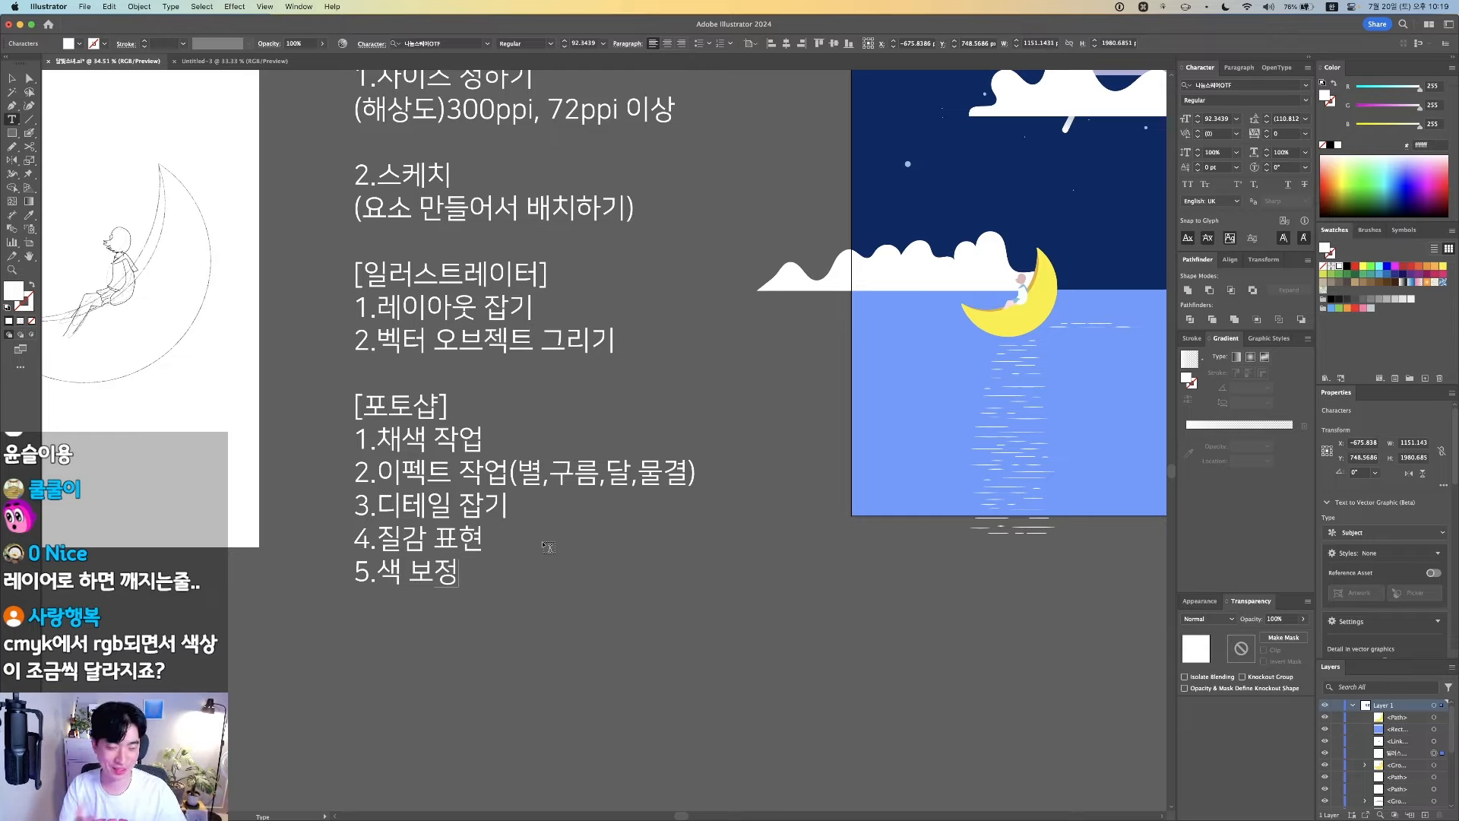
key(super+minus)
key(super+minus)
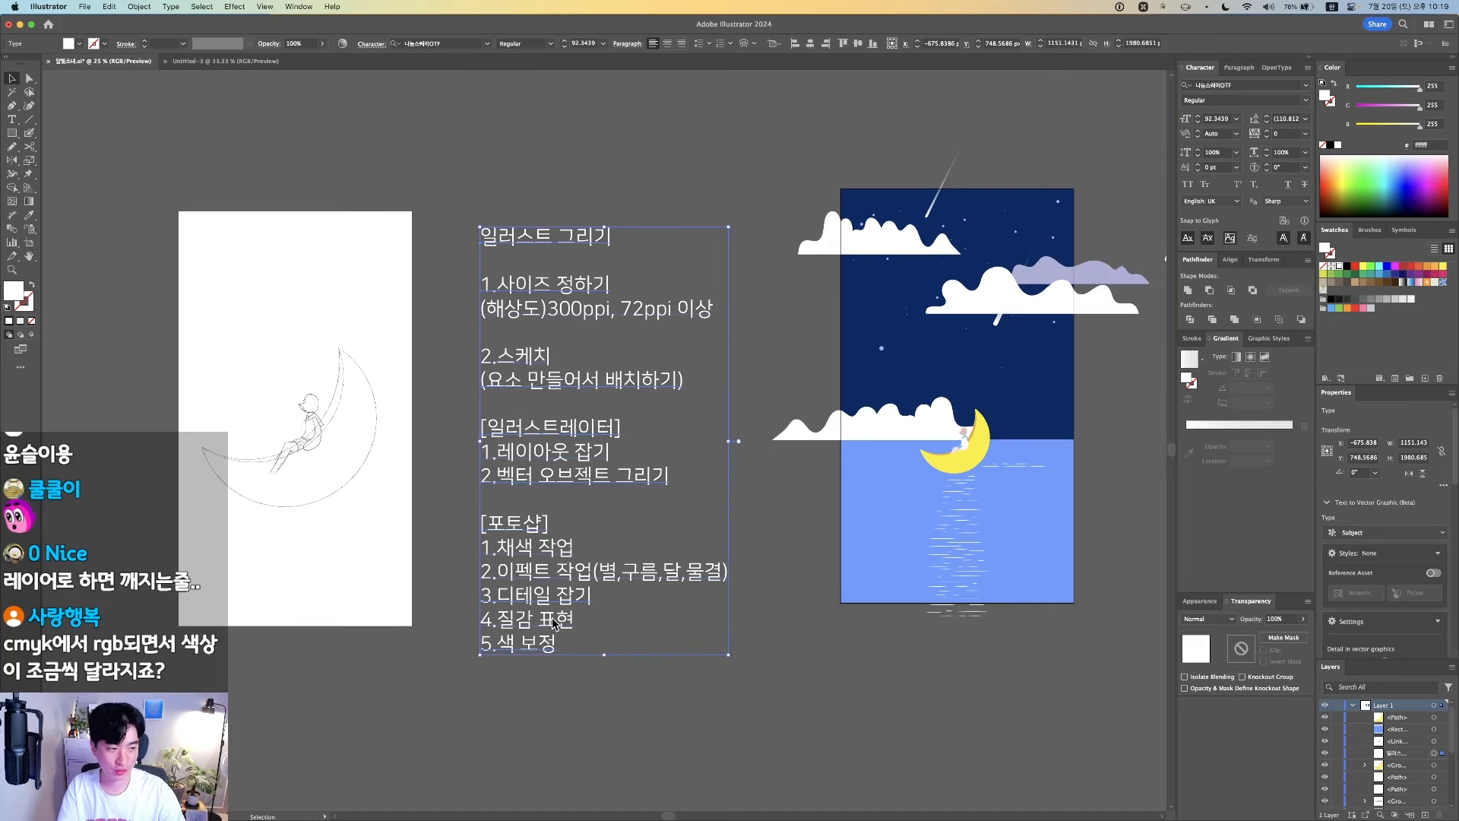
click(804, 656)
drag(836, 654, 735, 645)
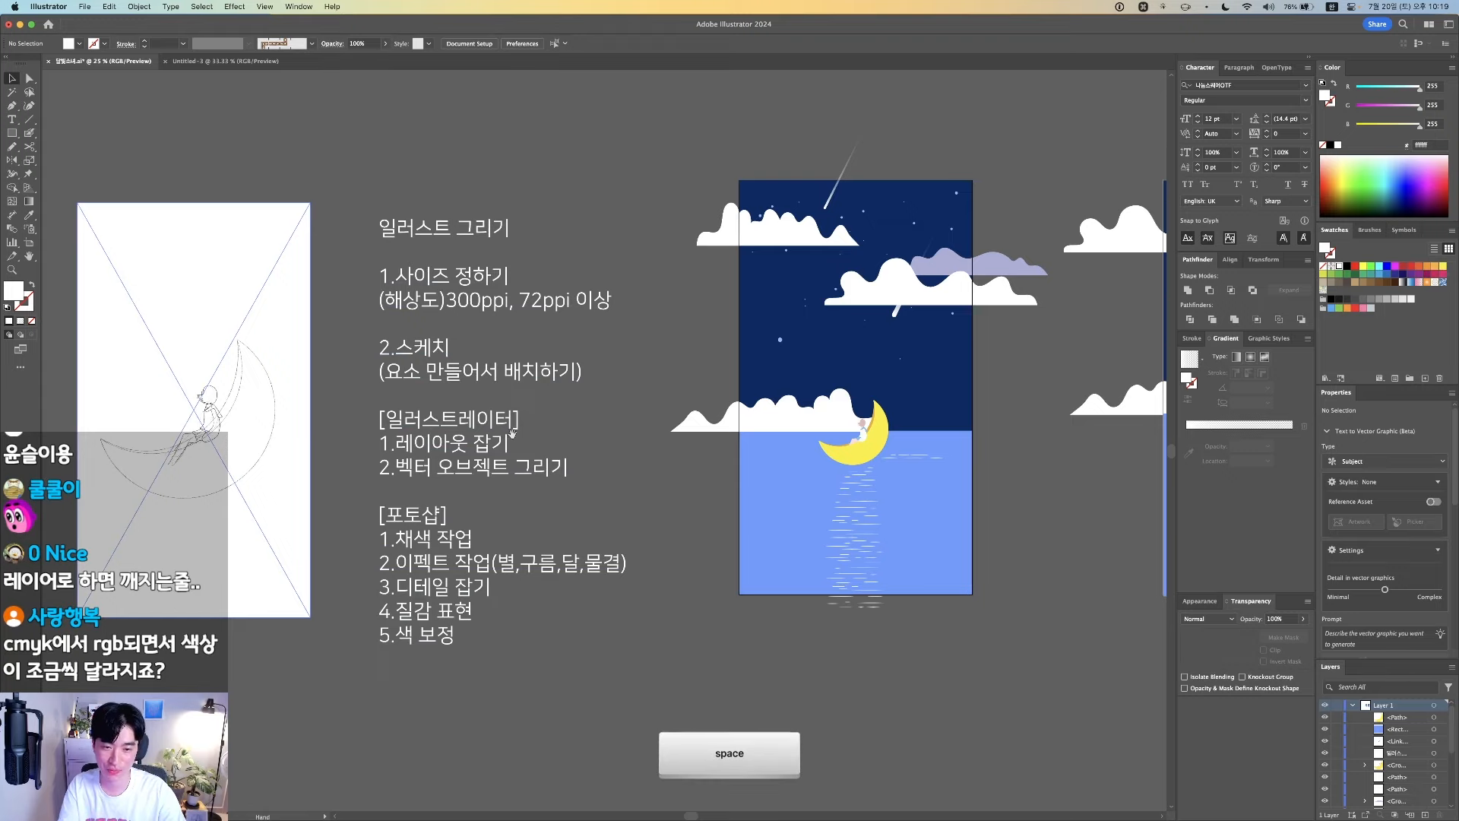
drag(1011, 420, 601, 441)
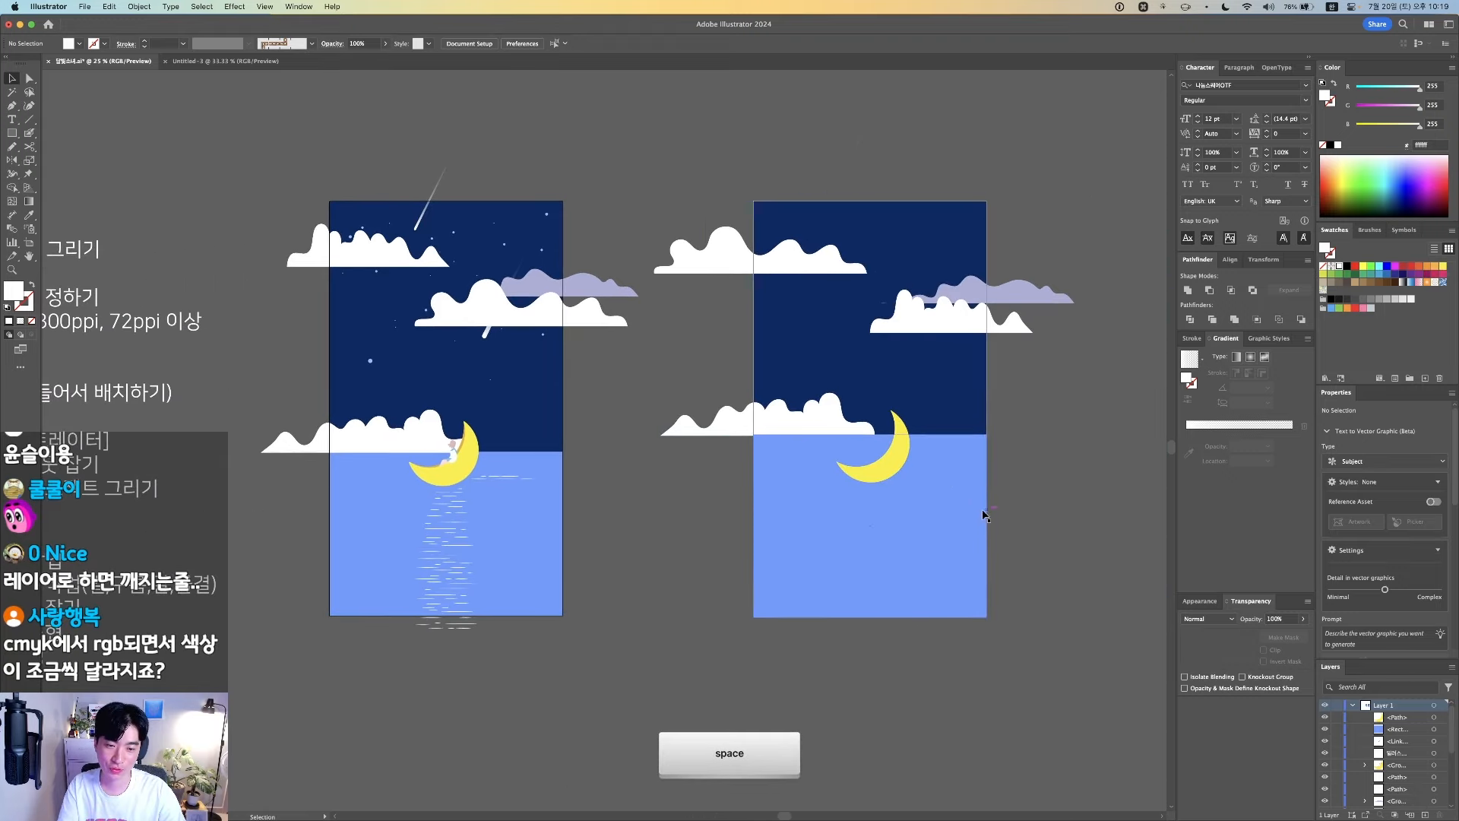
drag(984, 513, 961, 408)
key(super+z)
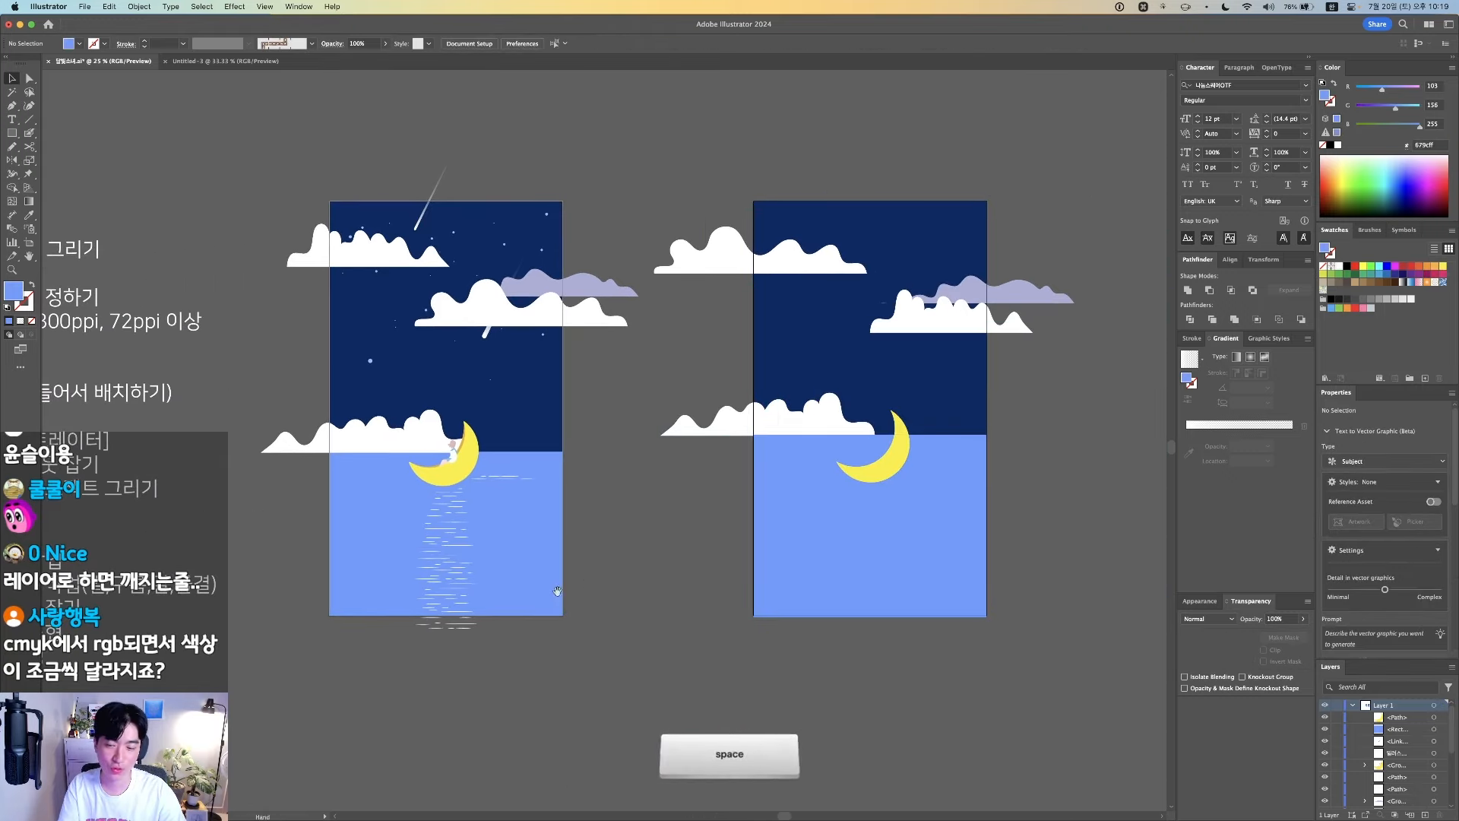
Lock the linked moon sketch image beside the notes
drag(678, 559, 1094, 474)
drag(714, 535, 1123, 529)
mouse_move(669, 408)
mouse_down()
mouse_move(650, 479)
mouse_move(639, 417)
mouse_move(638, 435)
mouse_up()
key(super+2)
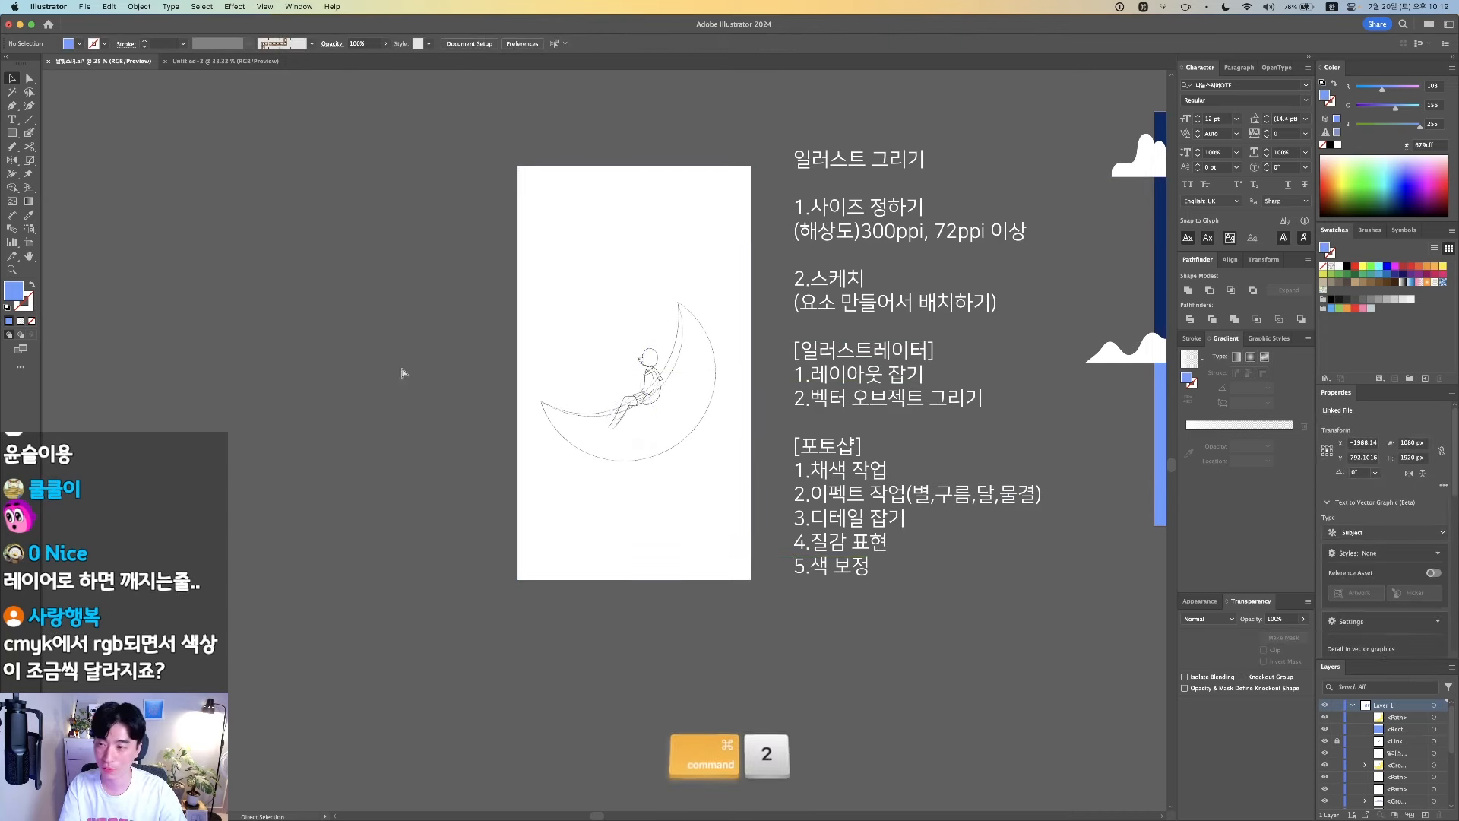
Draw a circle about 1020 px wide over the moon sketch and swap its blue fill to the stroke
drag(11, 133, 97, 160)
click(97, 160)
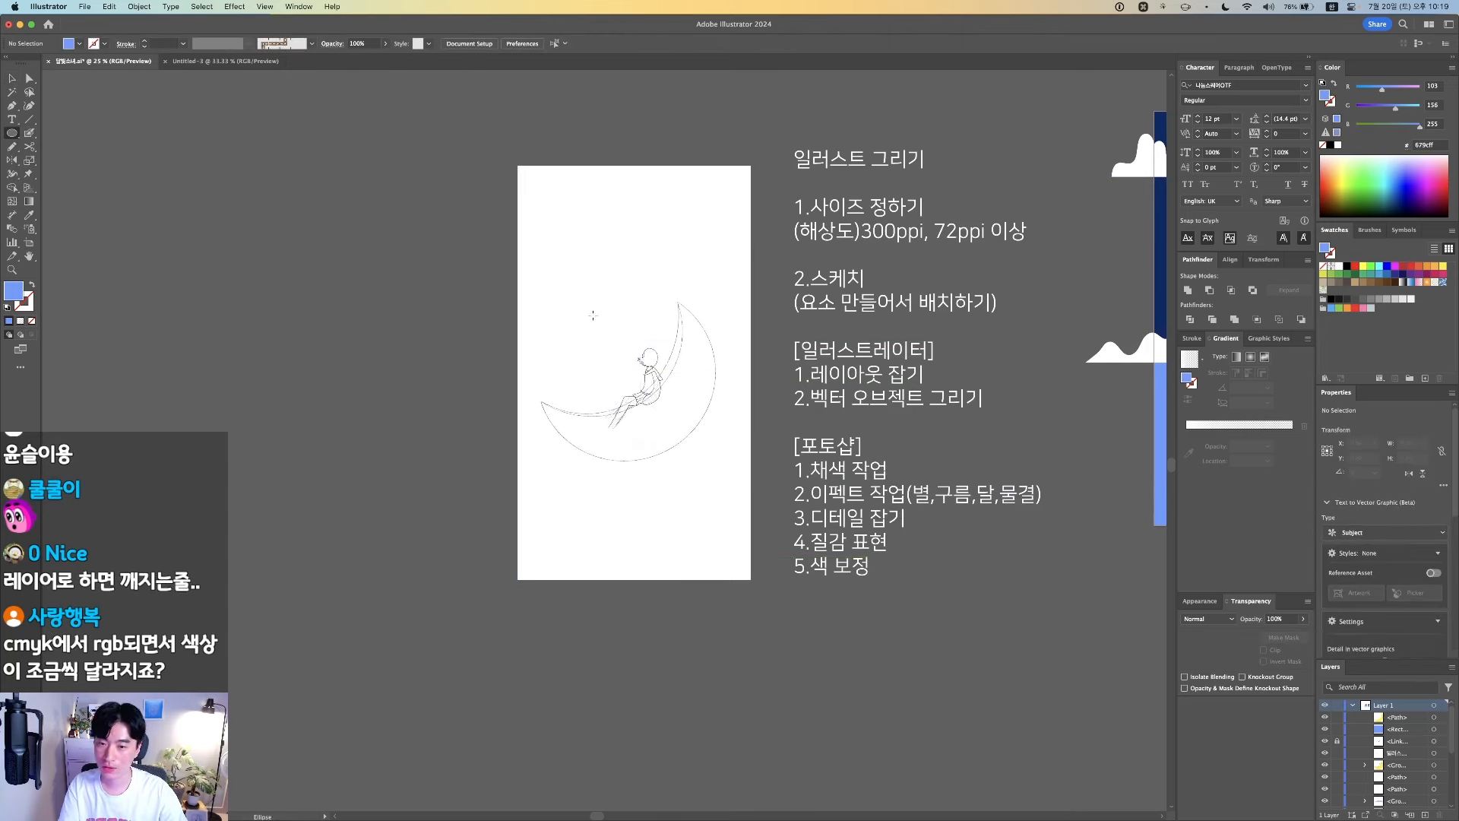
mouse_move(531, 237)
mouse_down()
mouse_move(748, 425)
mouse_move(751, 458)
mouse_up()
key(v)
drag(700, 399, 685, 403)
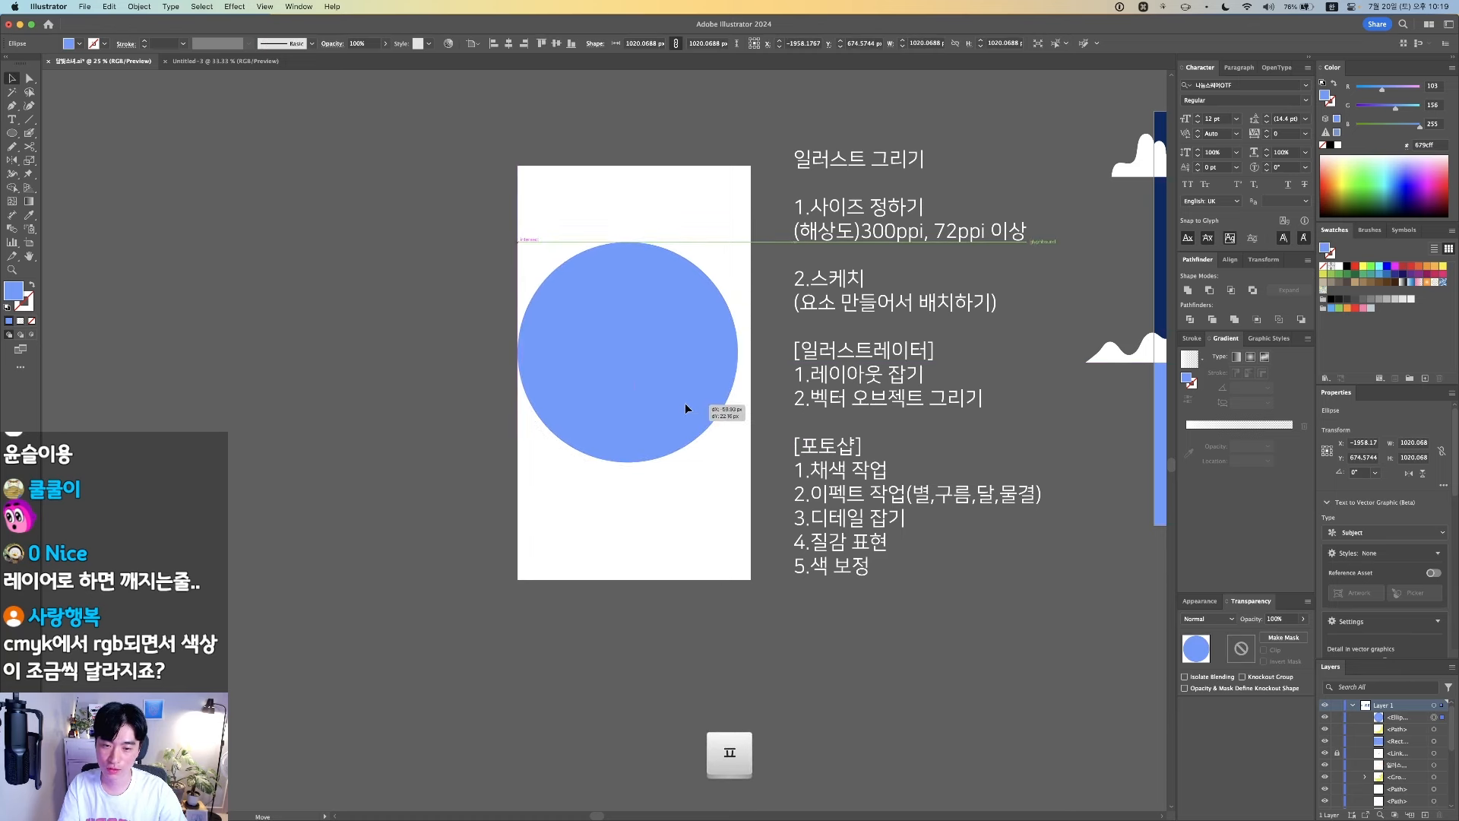
key(shift+x)
drag(770, 317, 779, 317)
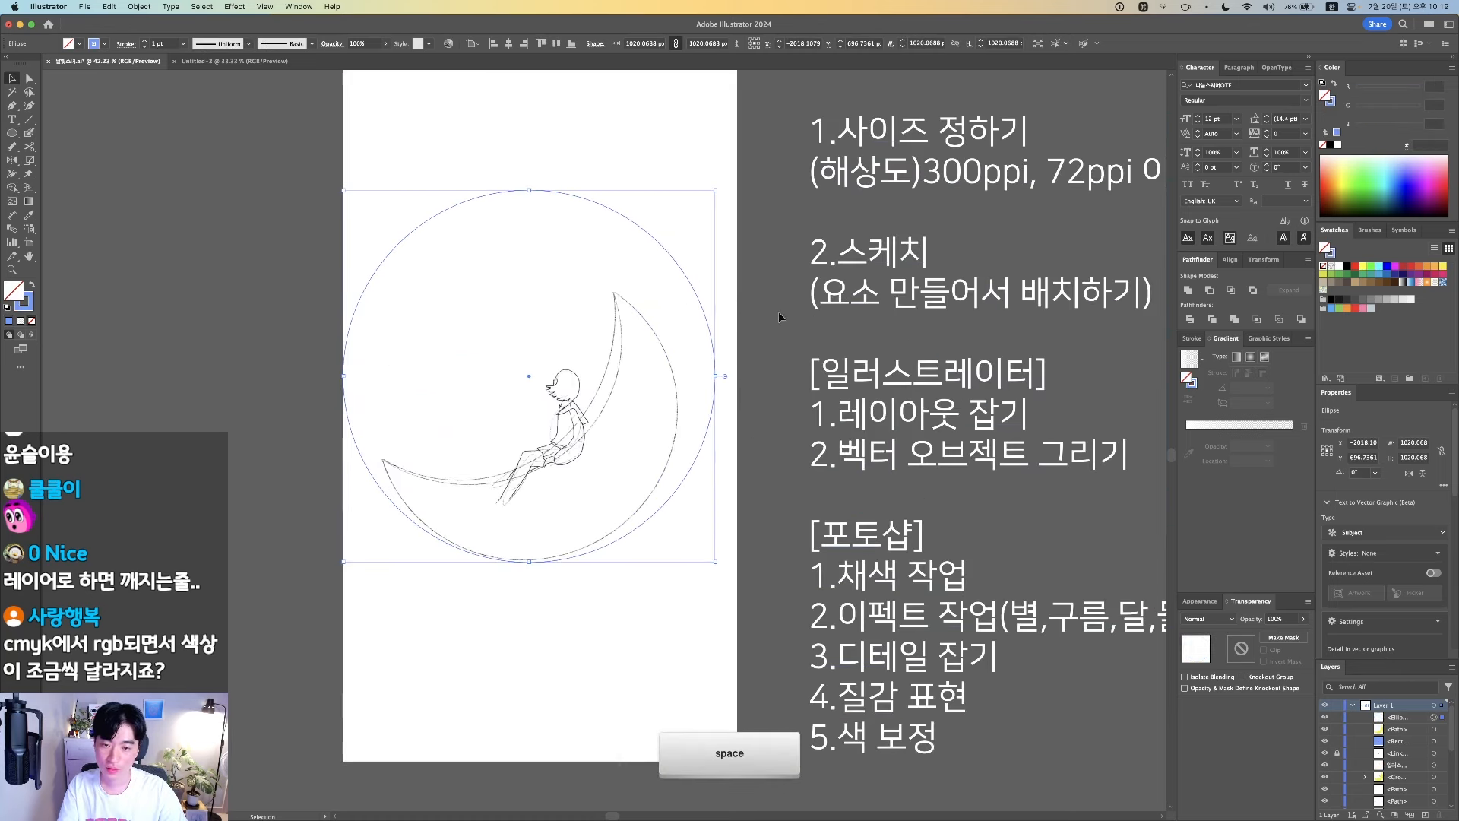
Scale the circle down to about 832 px and align it with the outer curve of the sketched moon
drag(715, 191, 695, 245)
drag(638, 328, 659, 332)
drag(681, 246, 668, 267)
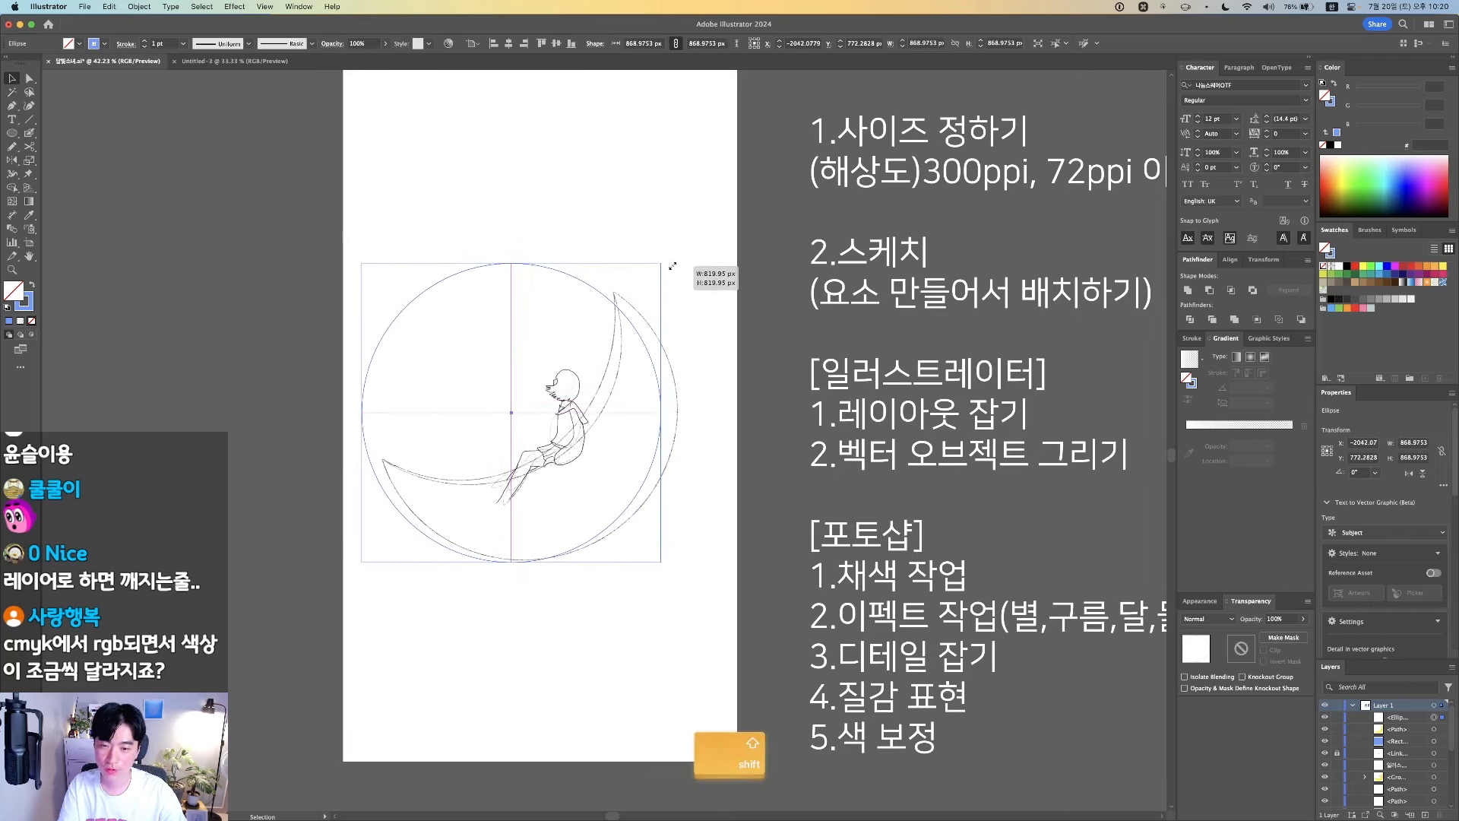
drag(642, 339, 655, 331)
drag(373, 258, 363, 258)
click(524, 183)
Duplicate the circle twice along the moon's inner curves and enlarge the second copy to about 863 px
key(space)
drag(524, 182, 624, 188)
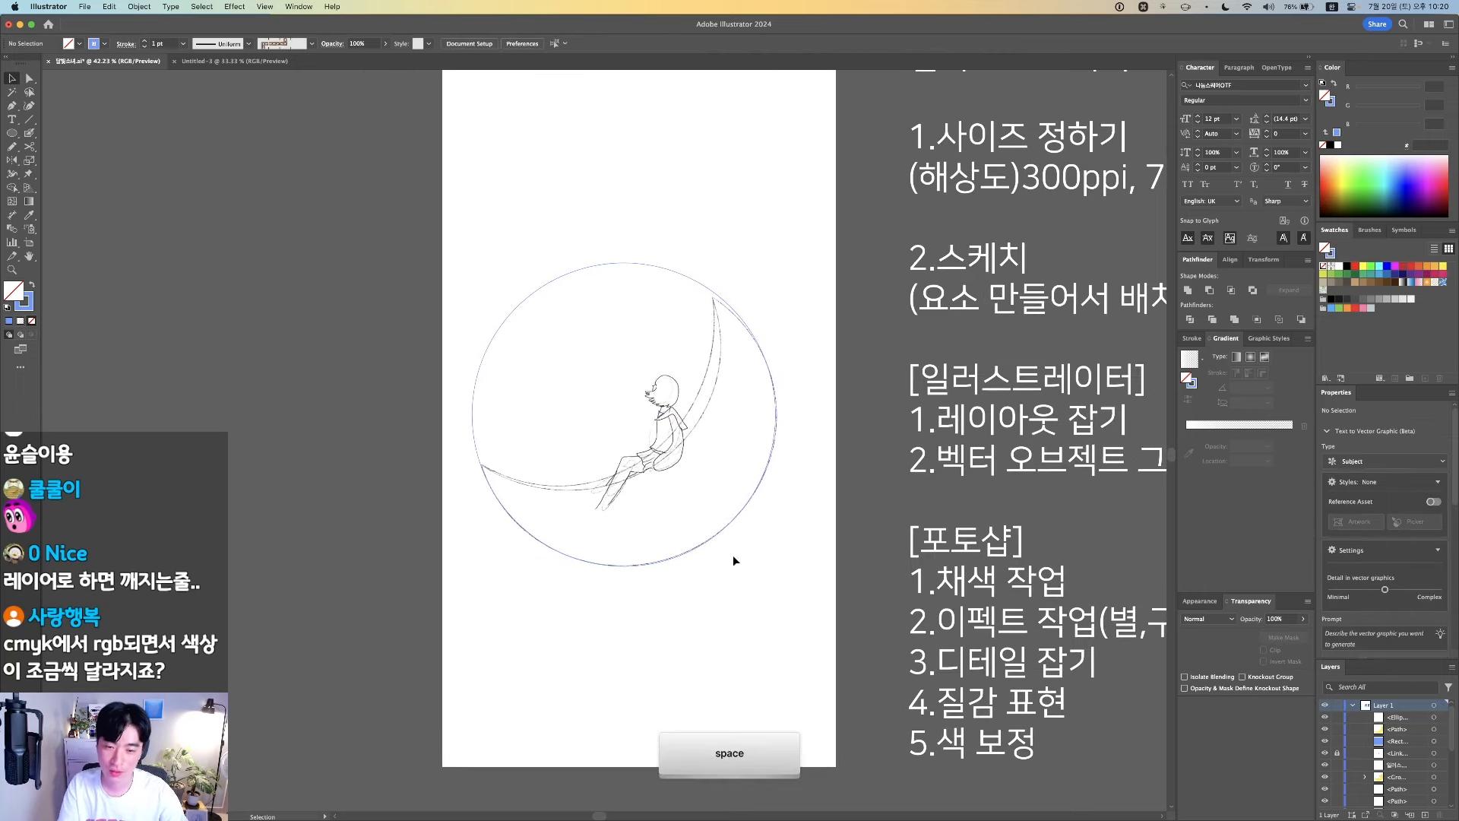
drag(727, 528, 659, 448)
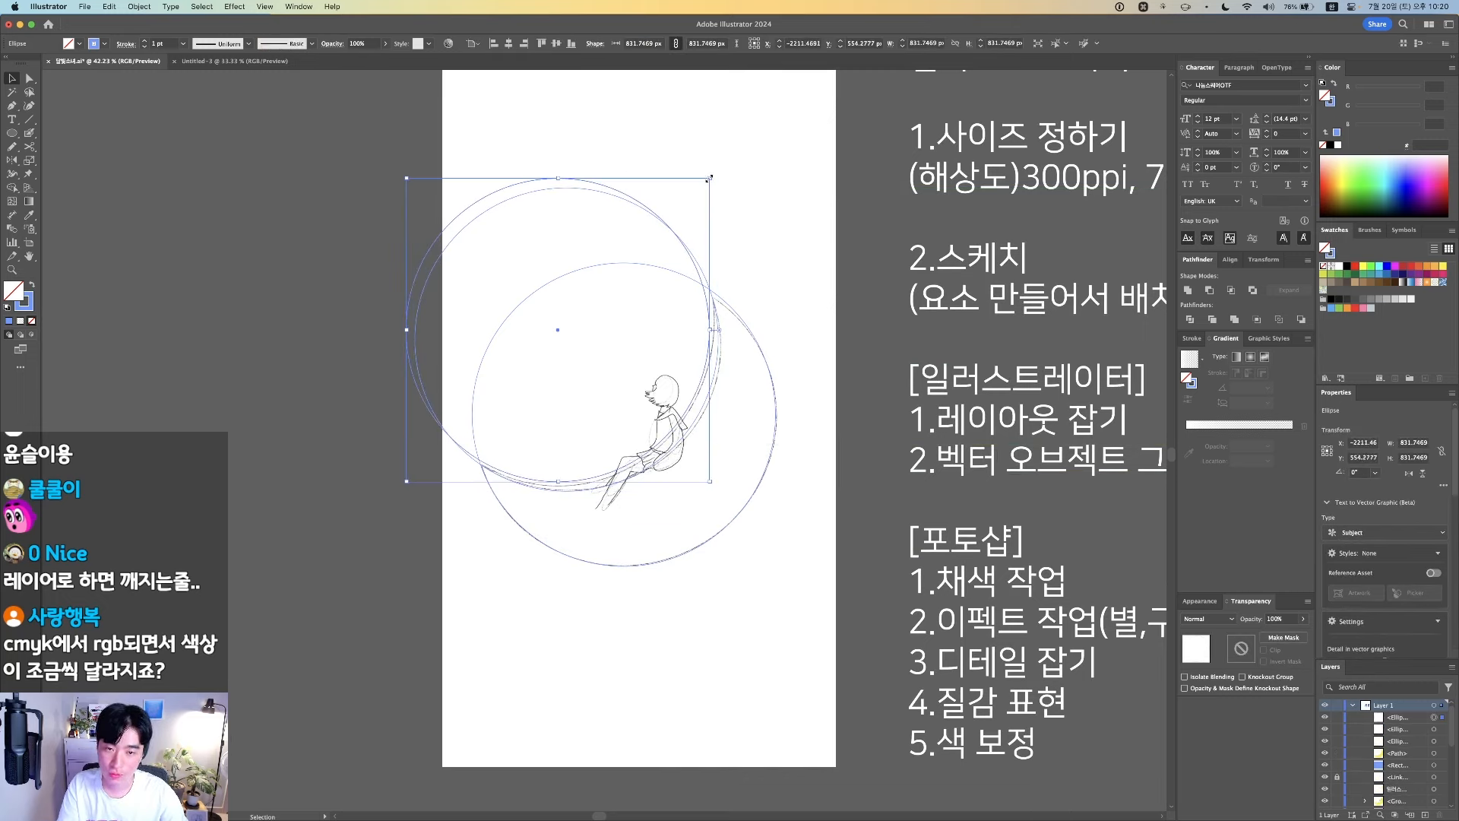
drag(708, 178, 715, 173)
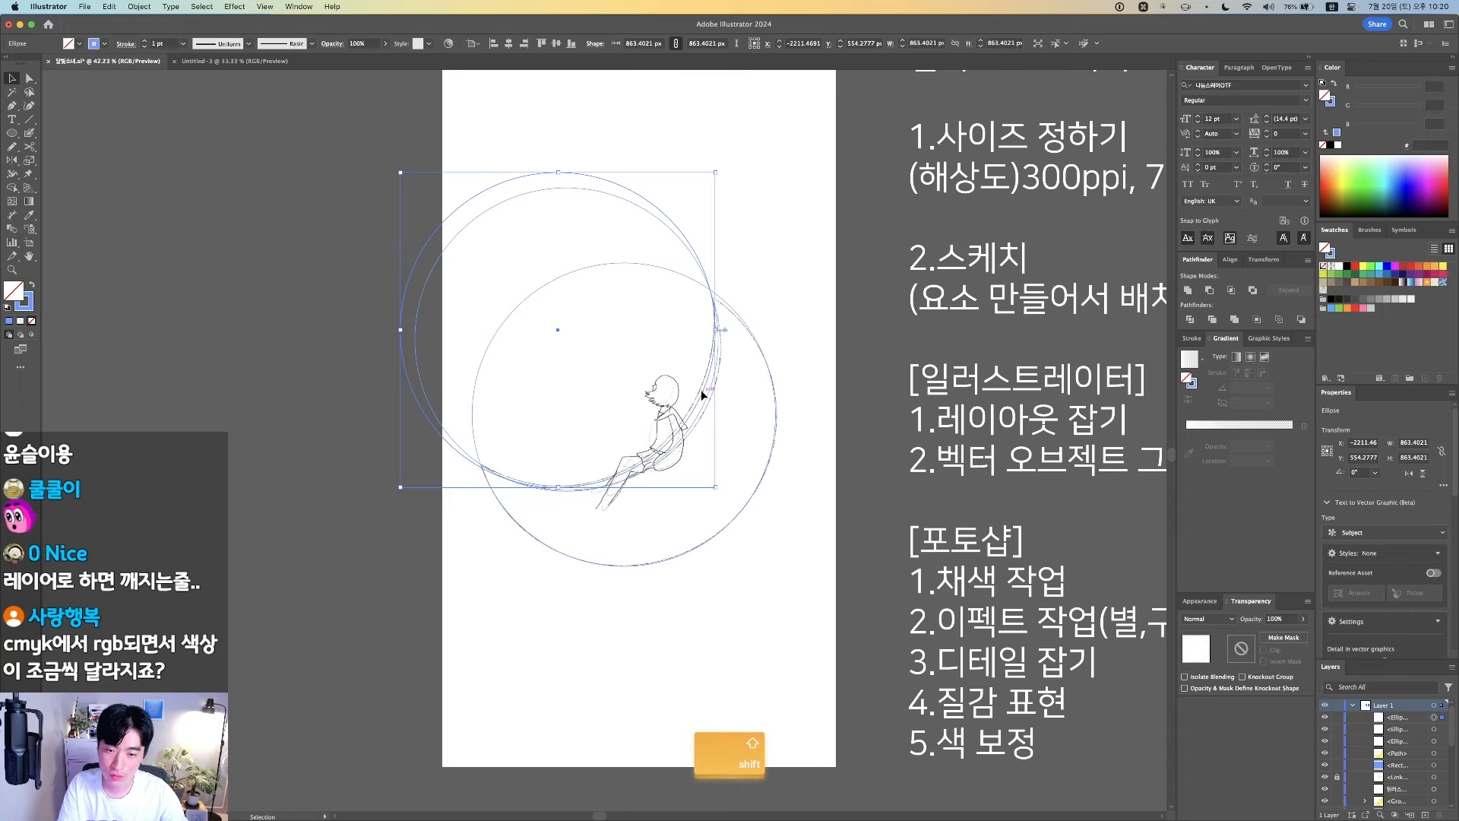
scroll(726, 394, down, 1)
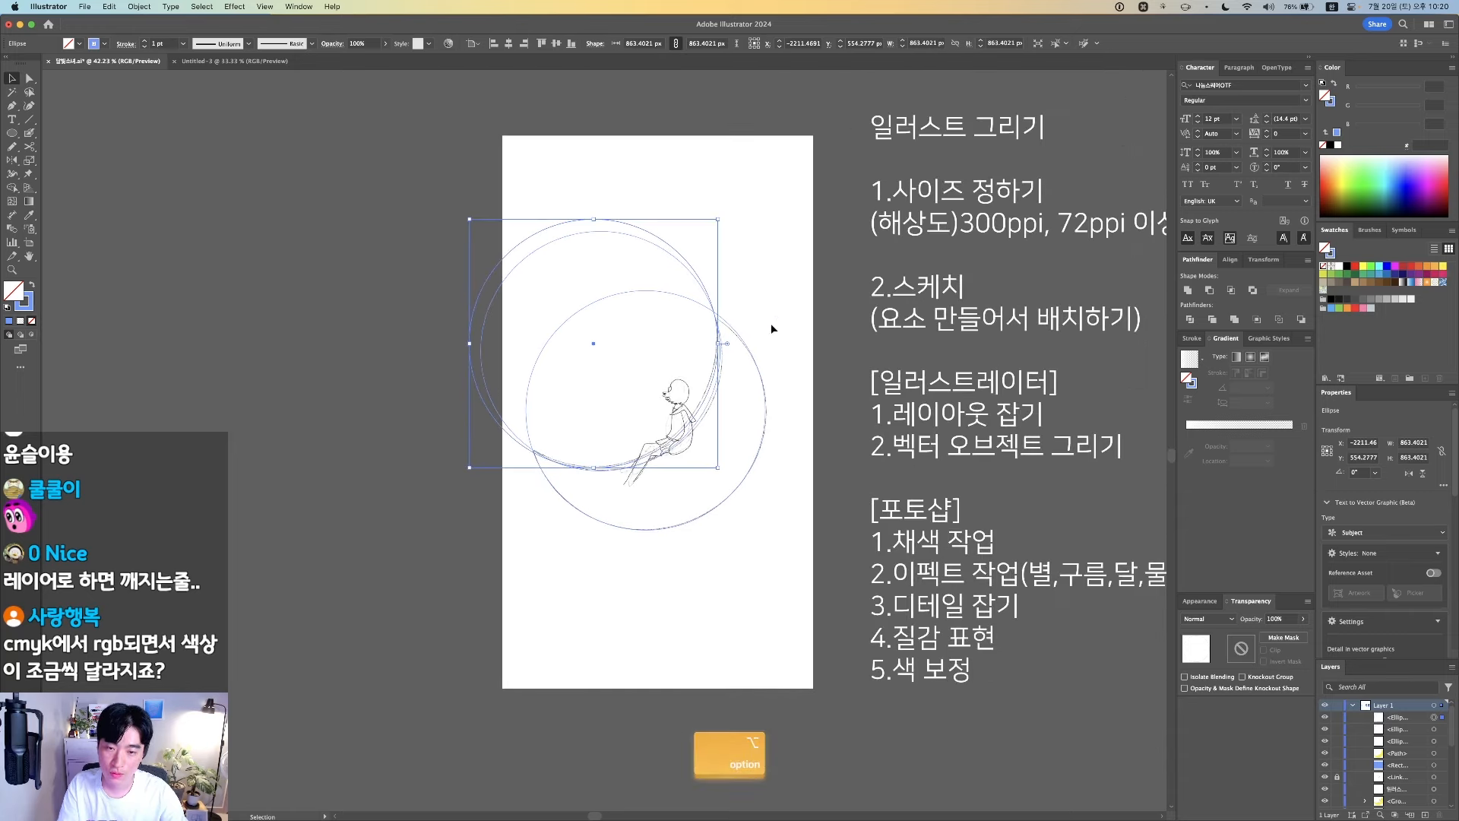
mouse_move(771, 325)
mouse_down()
mouse_move(703, 395)
mouse_move(316, 393)
mouse_move(641, 404)
mouse_up()
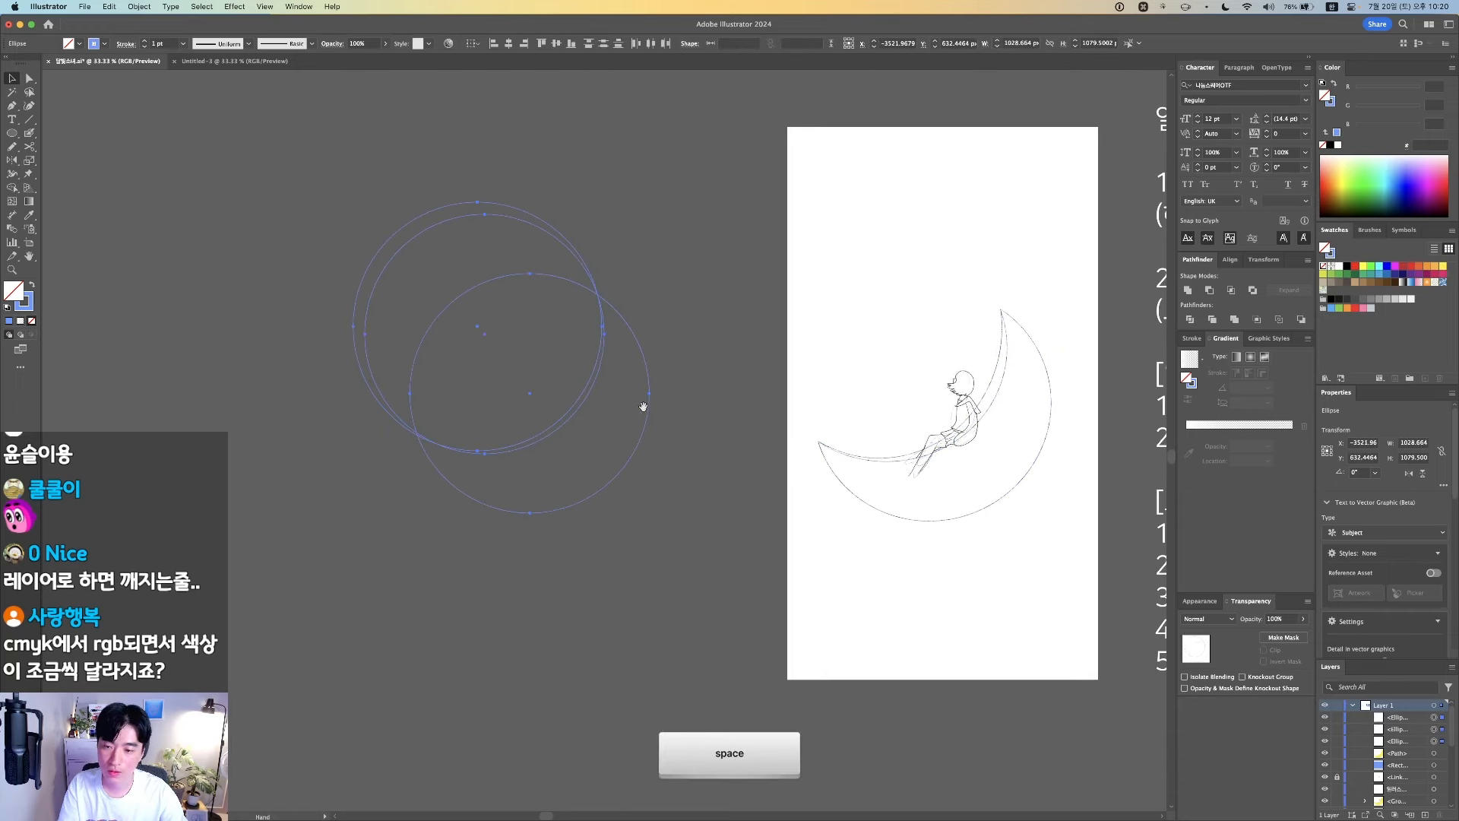
click(711, 458)
key(super+z)
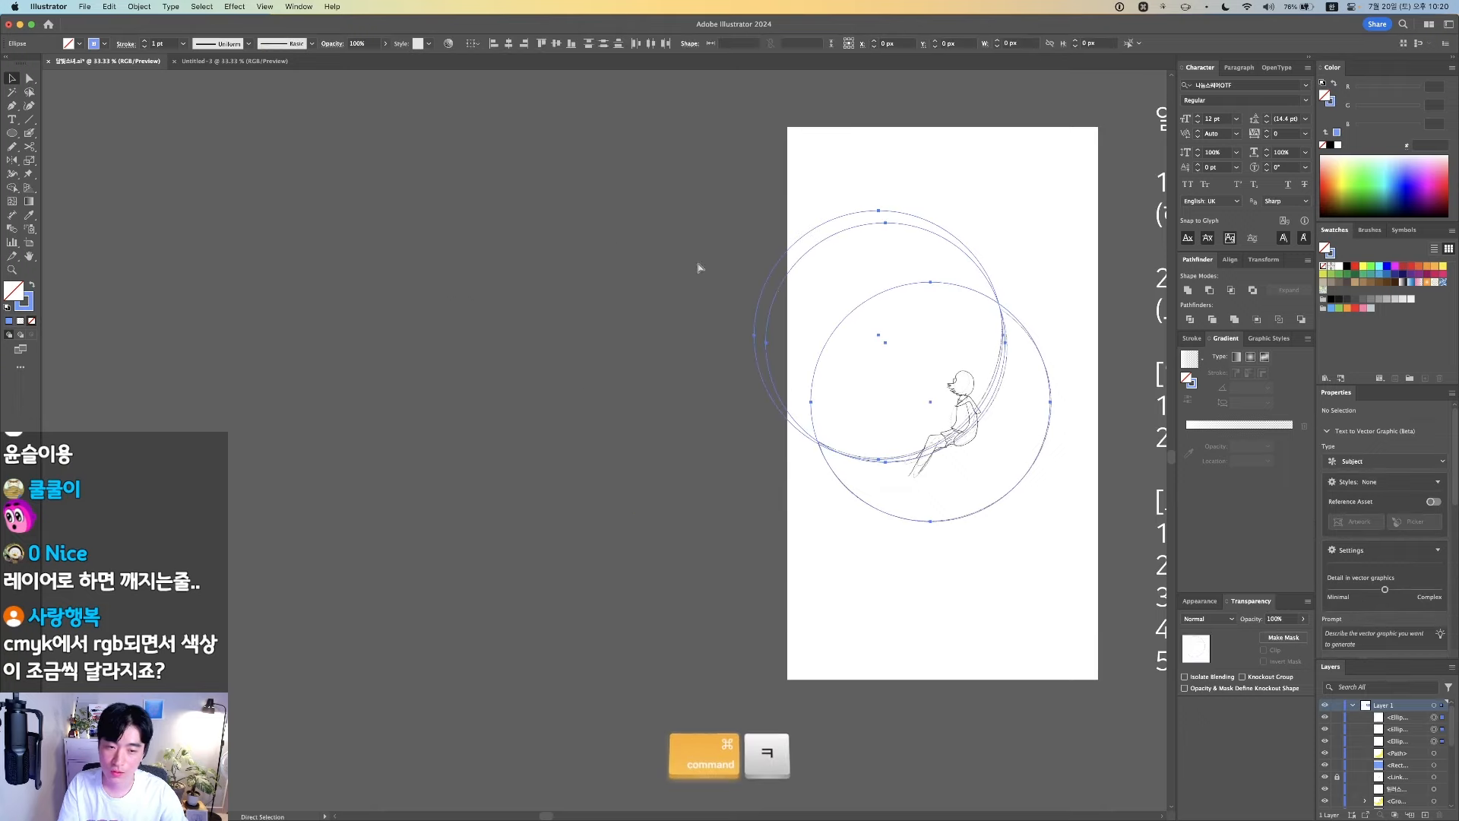
Move the enlarged 863 px circle off the sketch and delete it
click(928, 263)
drag(1000, 376, 651, 355)
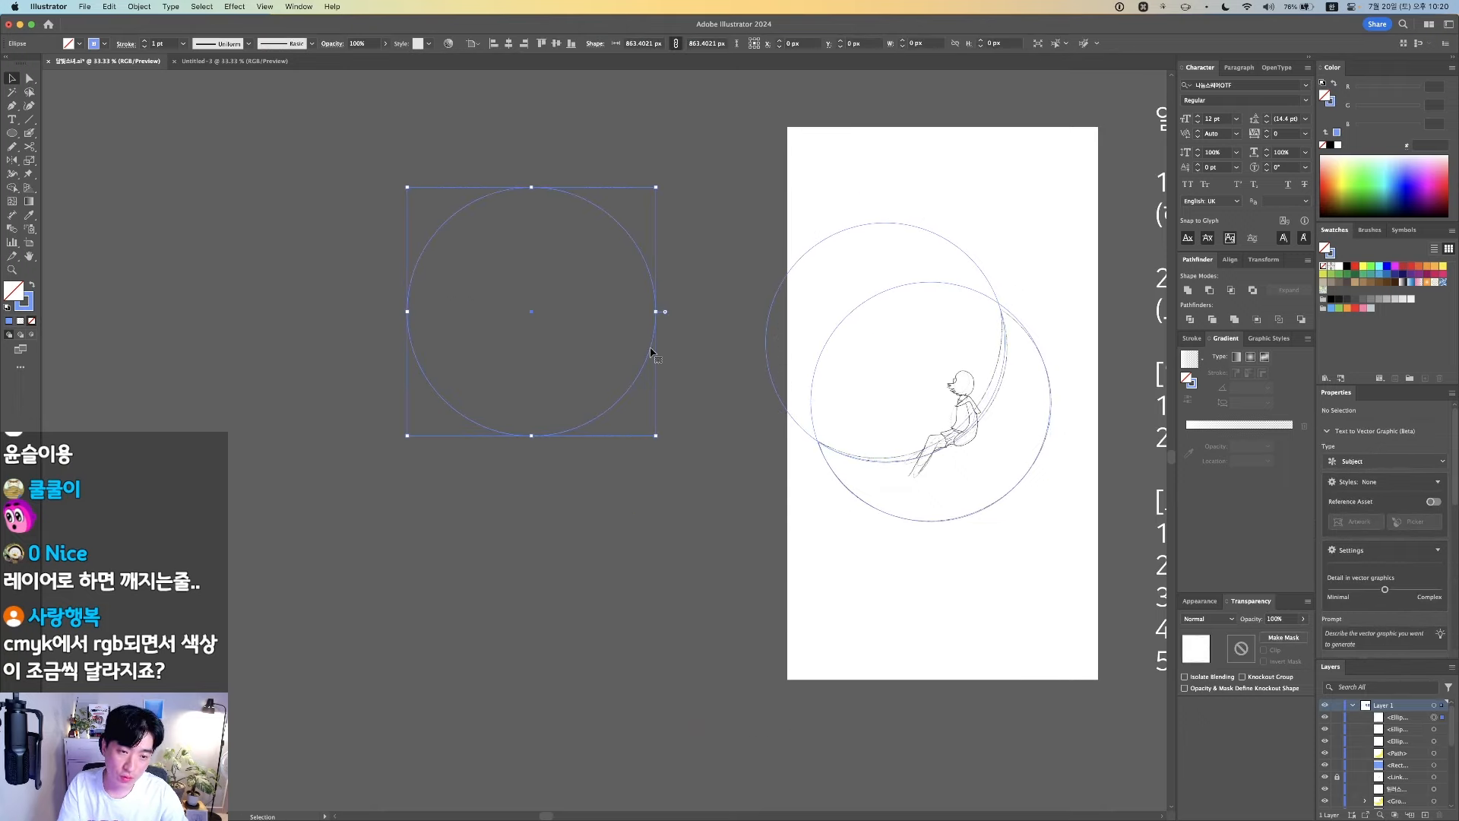
key(Delete)
Subtract the inner circle from the outer one with Minus Front and fill the crescent with orange #fbb03b
drag(972, 366, 965, 374)
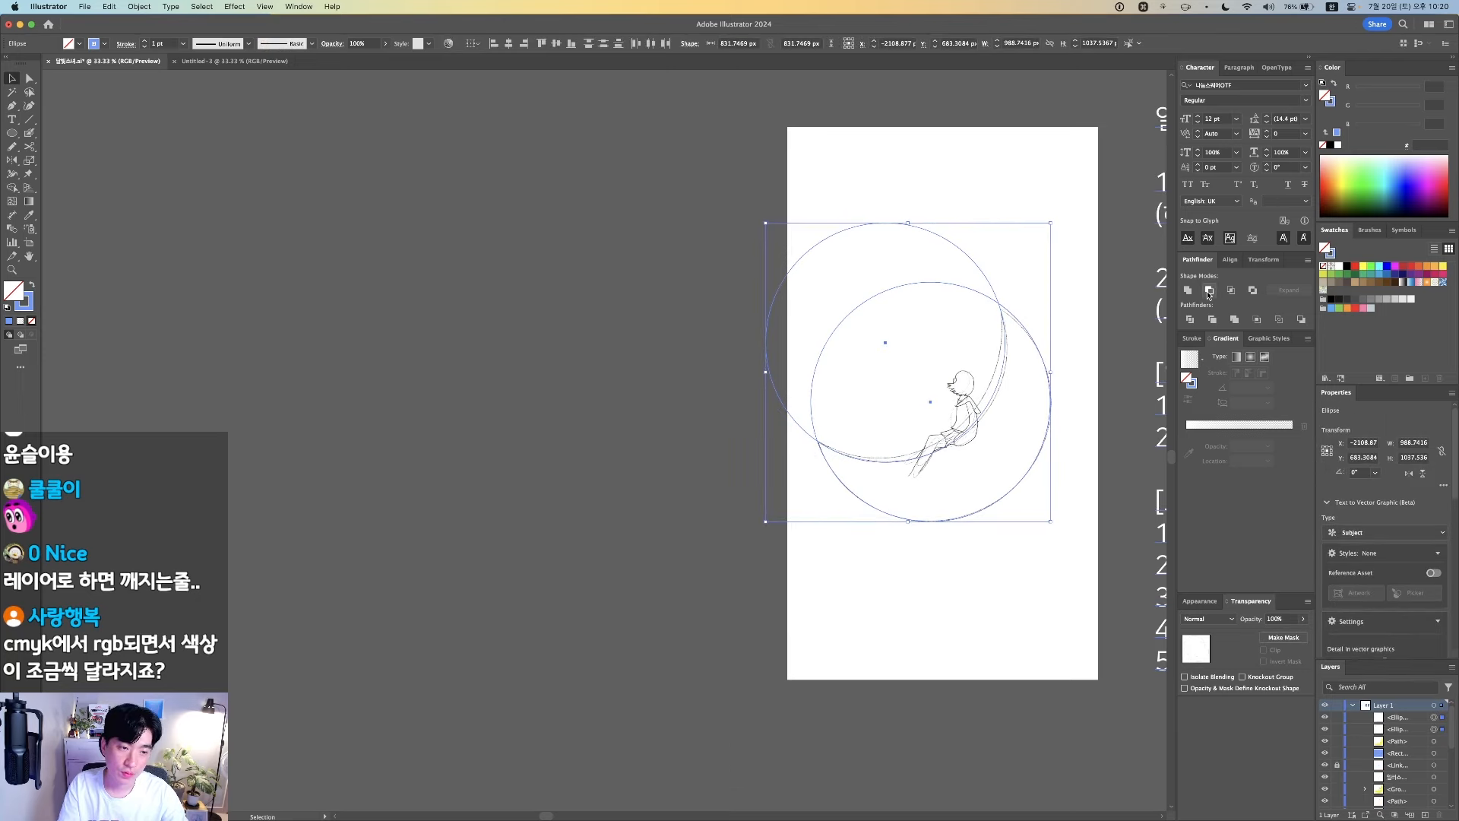
click(1209, 291)
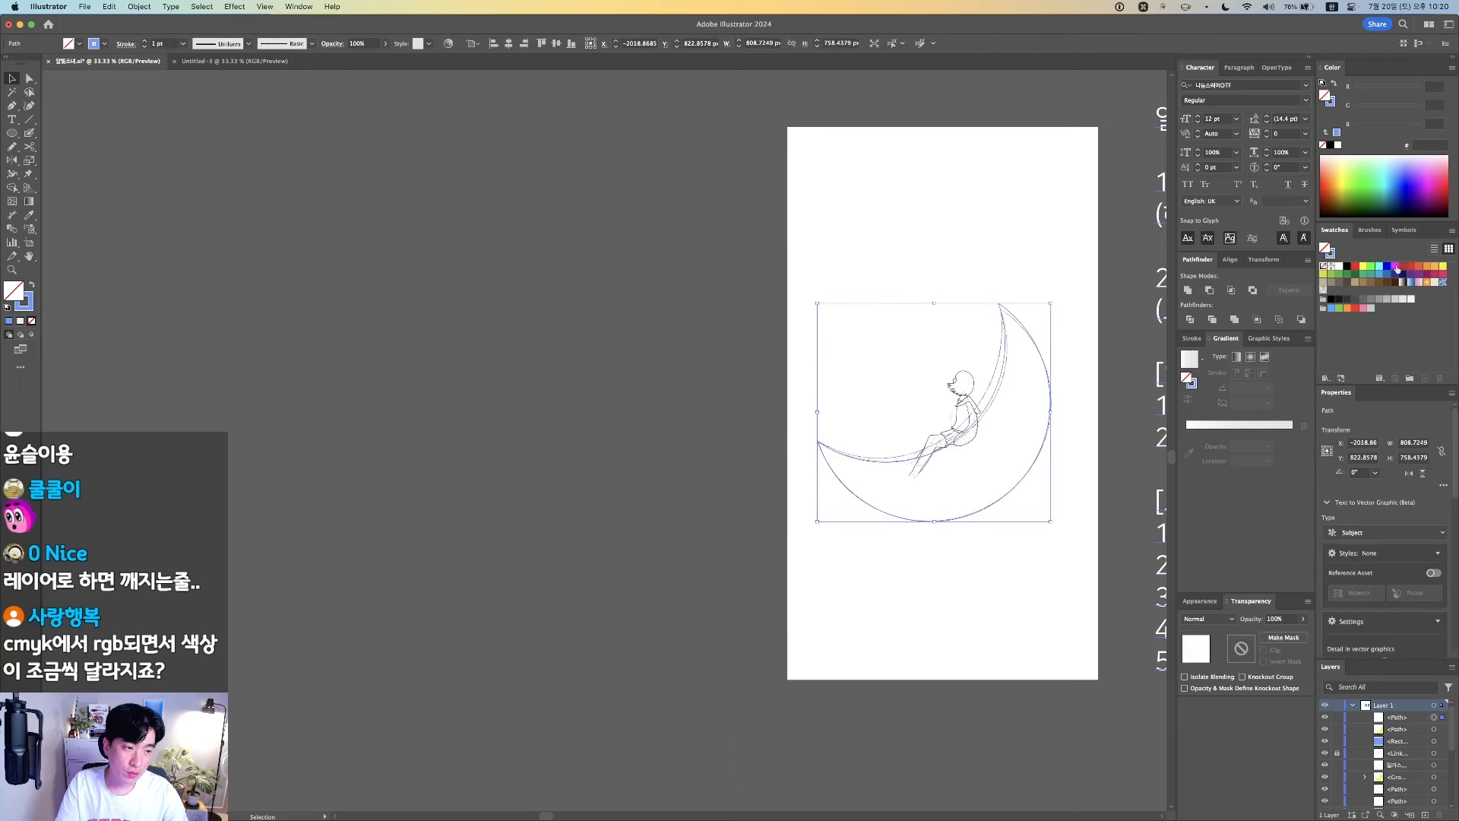
click(1434, 267)
key(v)
scroll(912, 365, right, 5)
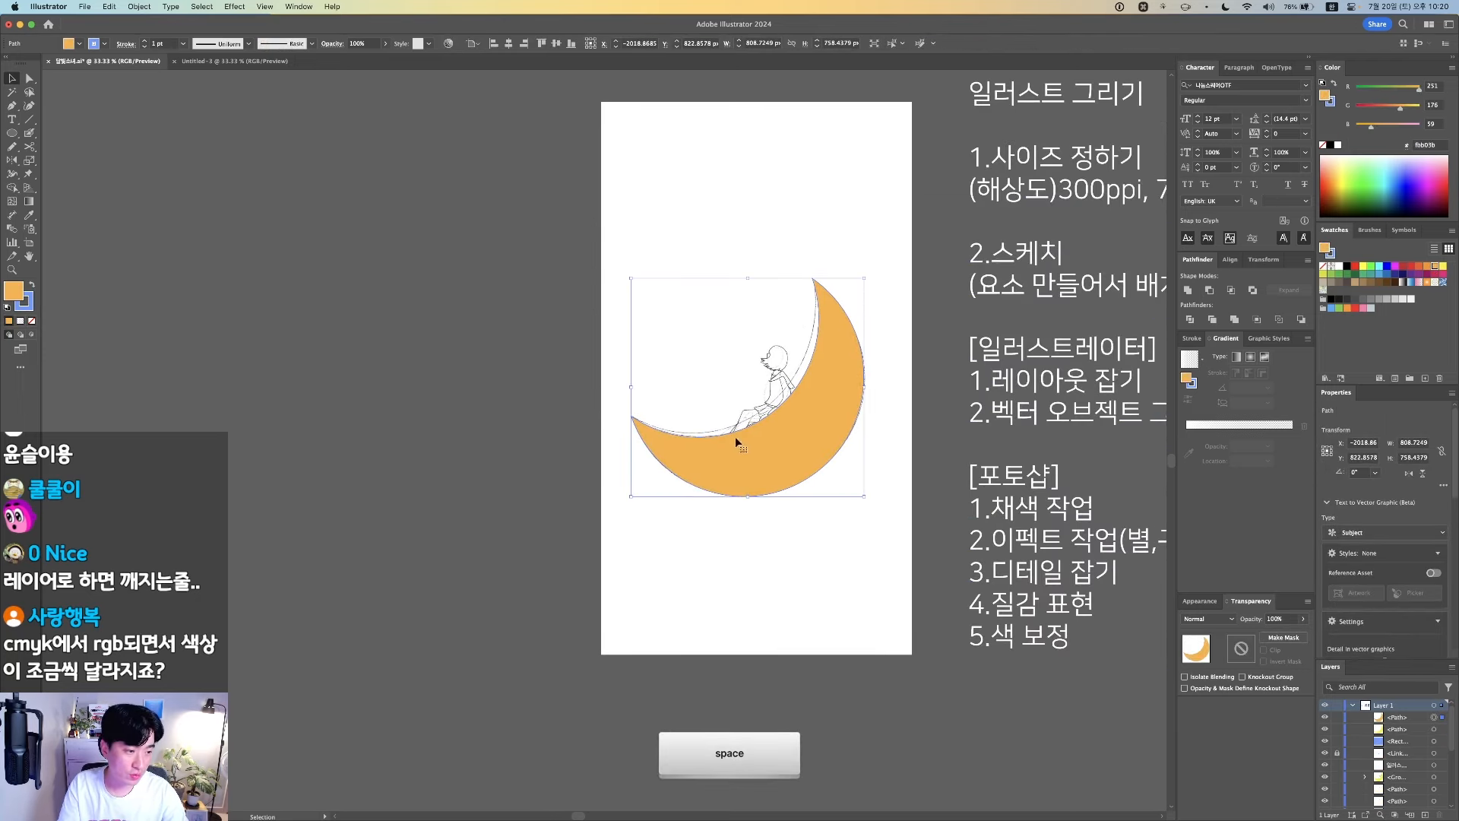
Move the orange crescent off the artboard to the left so the sketched moon is uncovered
click(600, 355)
drag(802, 424, 411, 423)
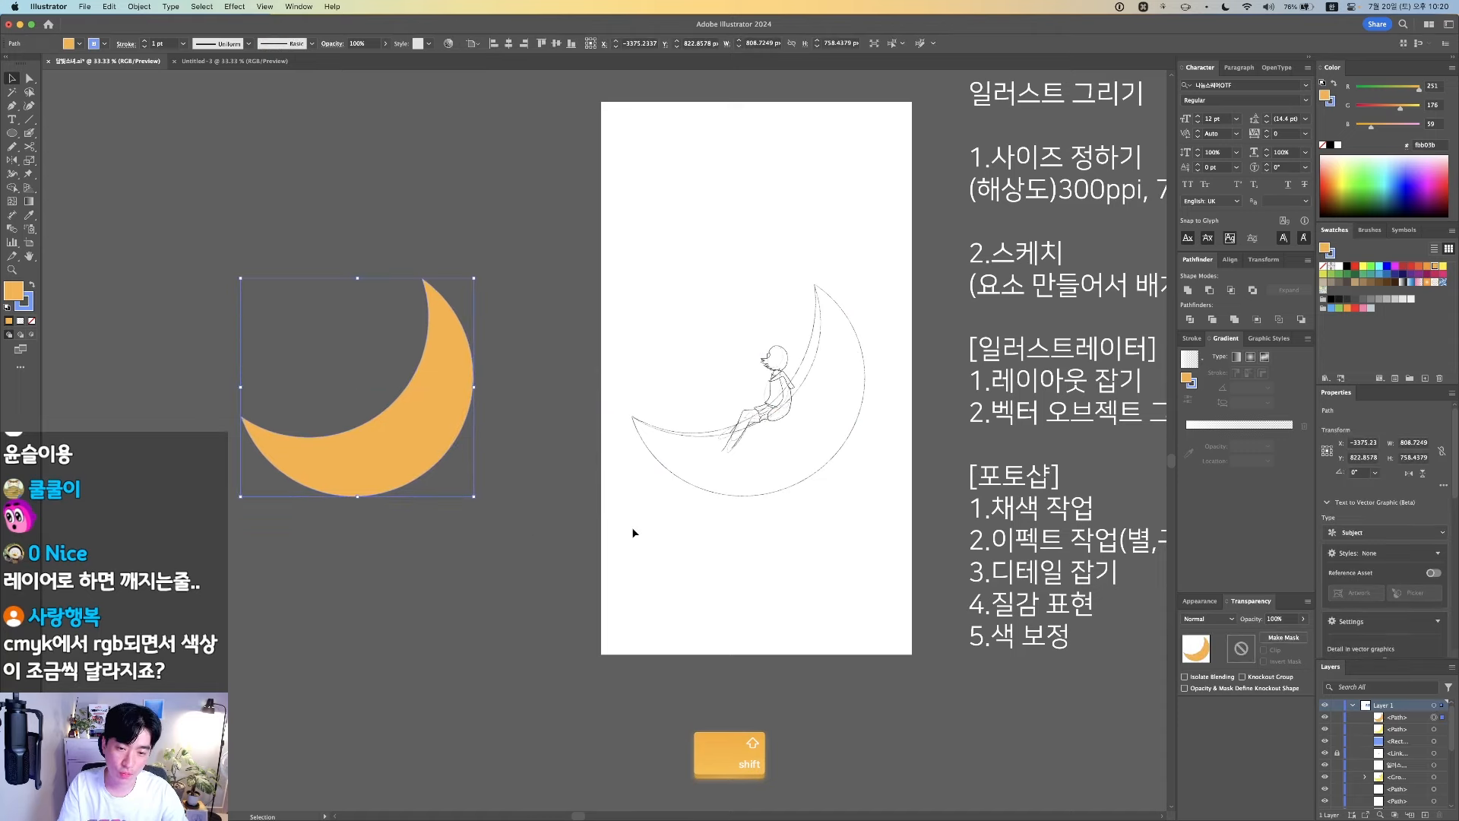
click(632, 527)
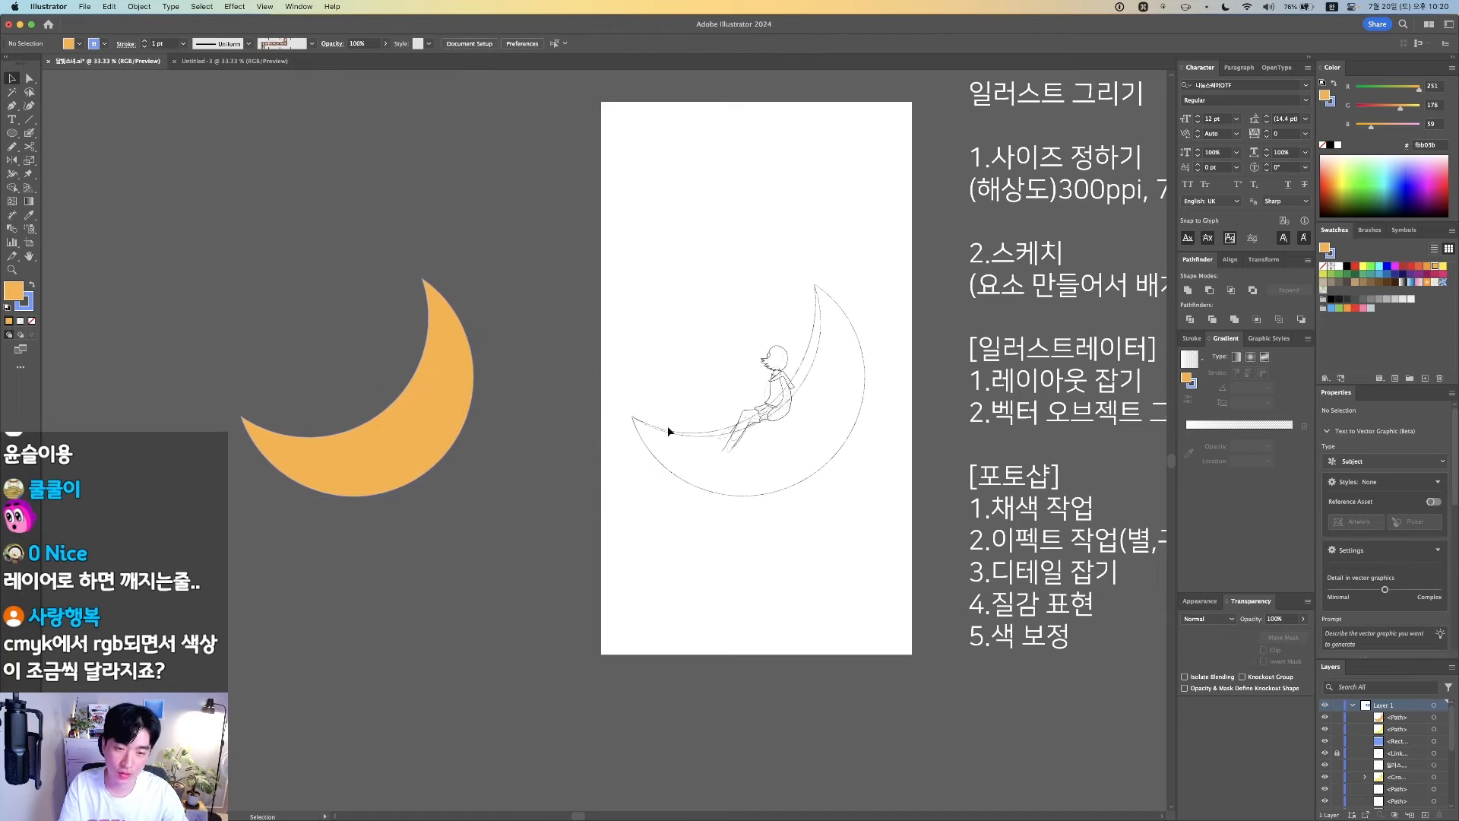
Draw a wavy freehand curve about 295 × 70 px beside the seated figure with the Pencil tool
drag(532, 218, 884, 501)
drag(782, 508, 781, 416)
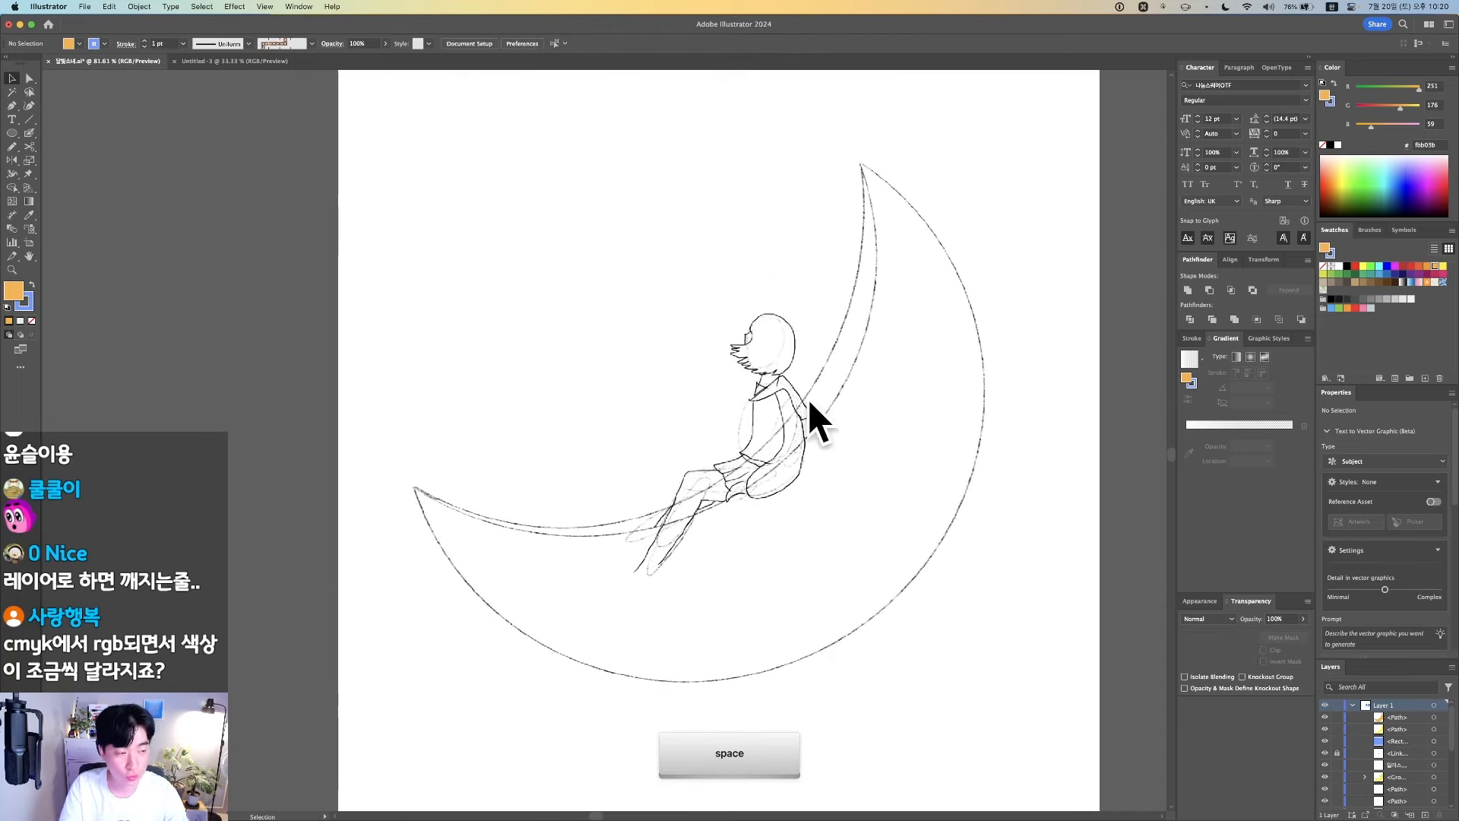
drag(449, 218, 955, 629)
drag(707, 352, 765, 351)
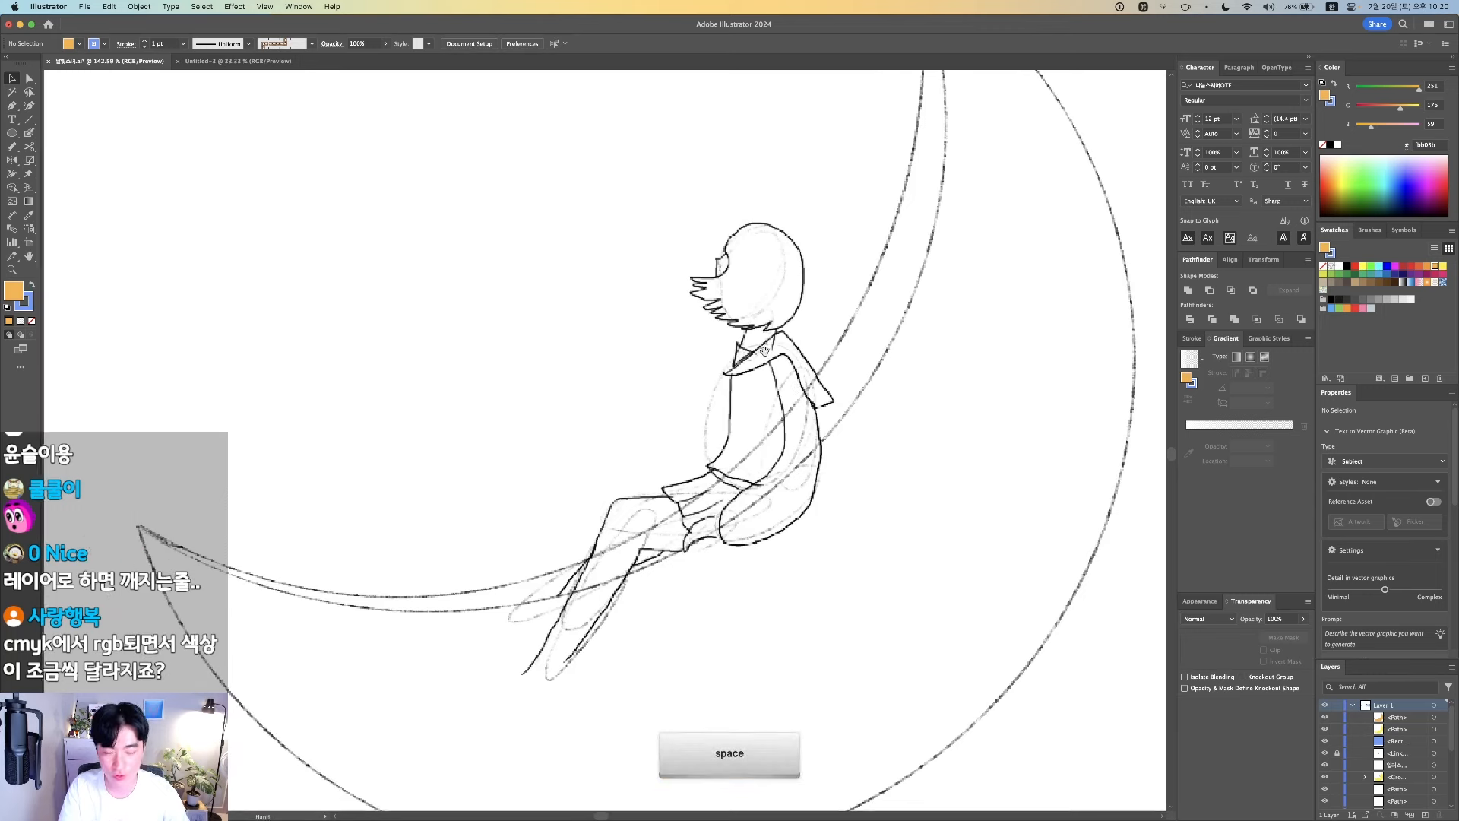
key(n)
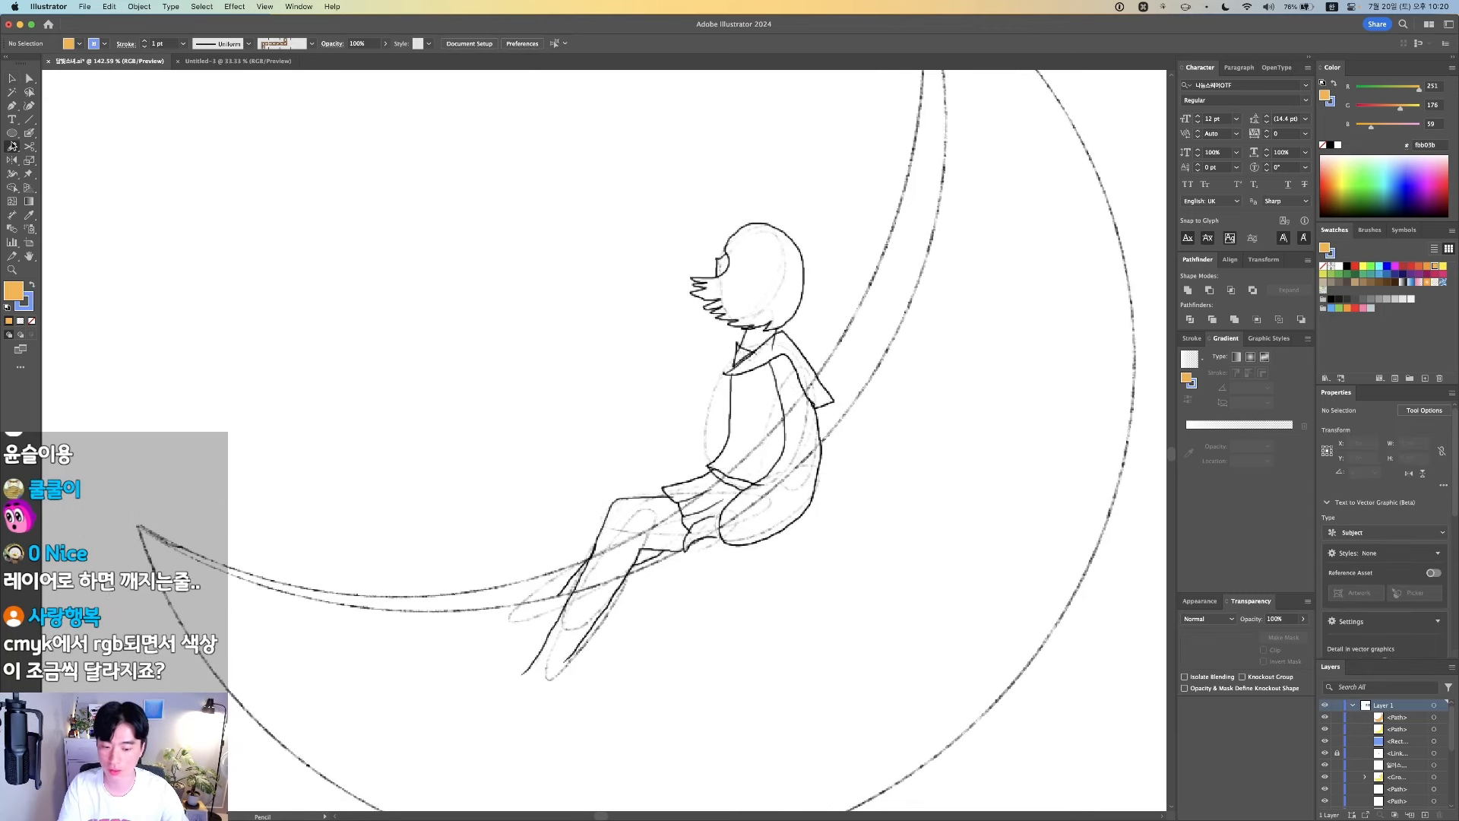
mouse_move(347, 340)
mouse_down()
mouse_move(479, 274)
mouse_move(711, 311)
mouse_up()
key(v)
drag(493, 251, 481, 418)
key(super+z)
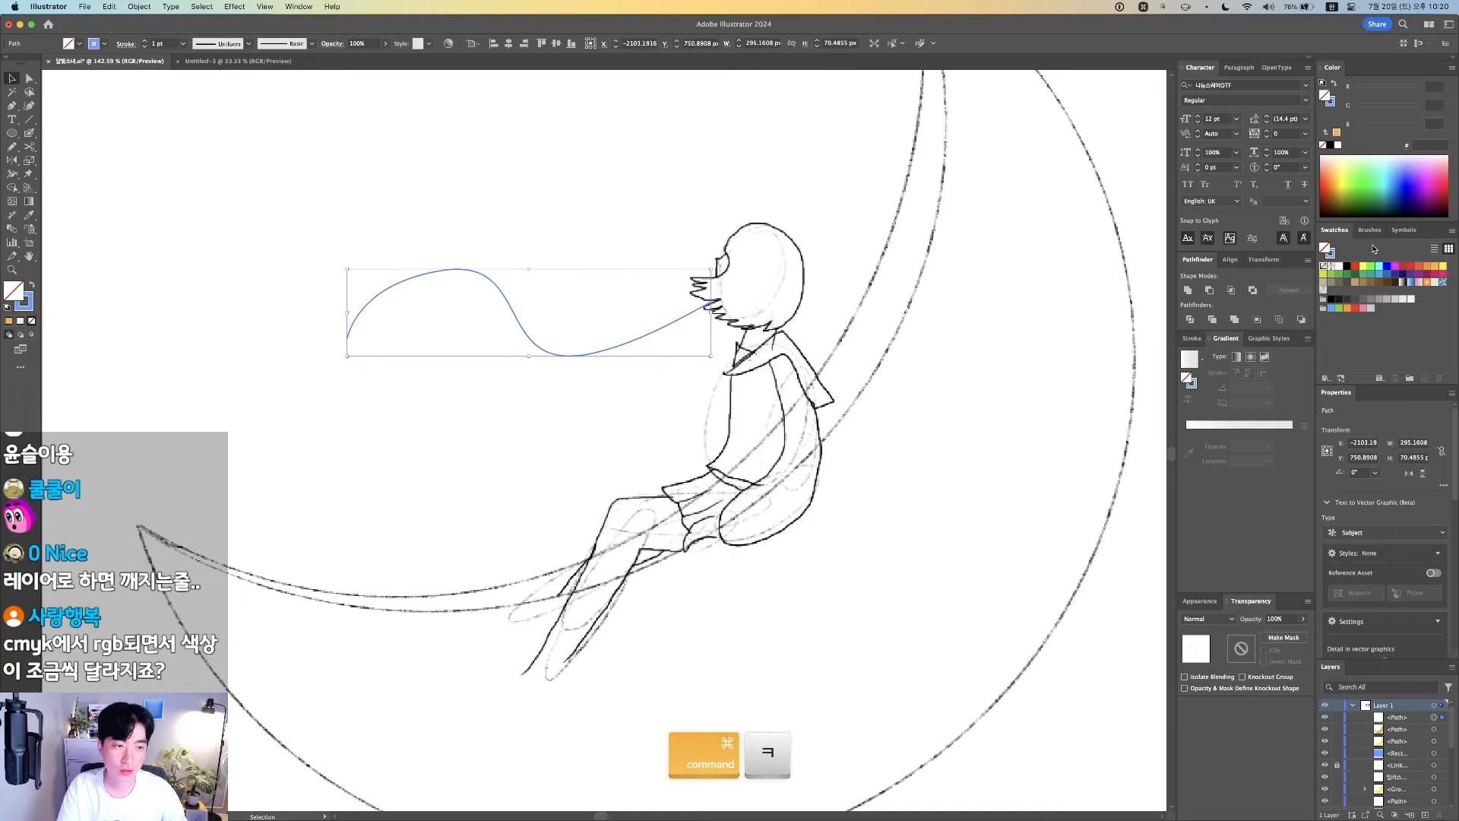
Set the wavy curve's stroke to red #ff0000 and move it farther left of the figure
key(e)
click(1355, 268)
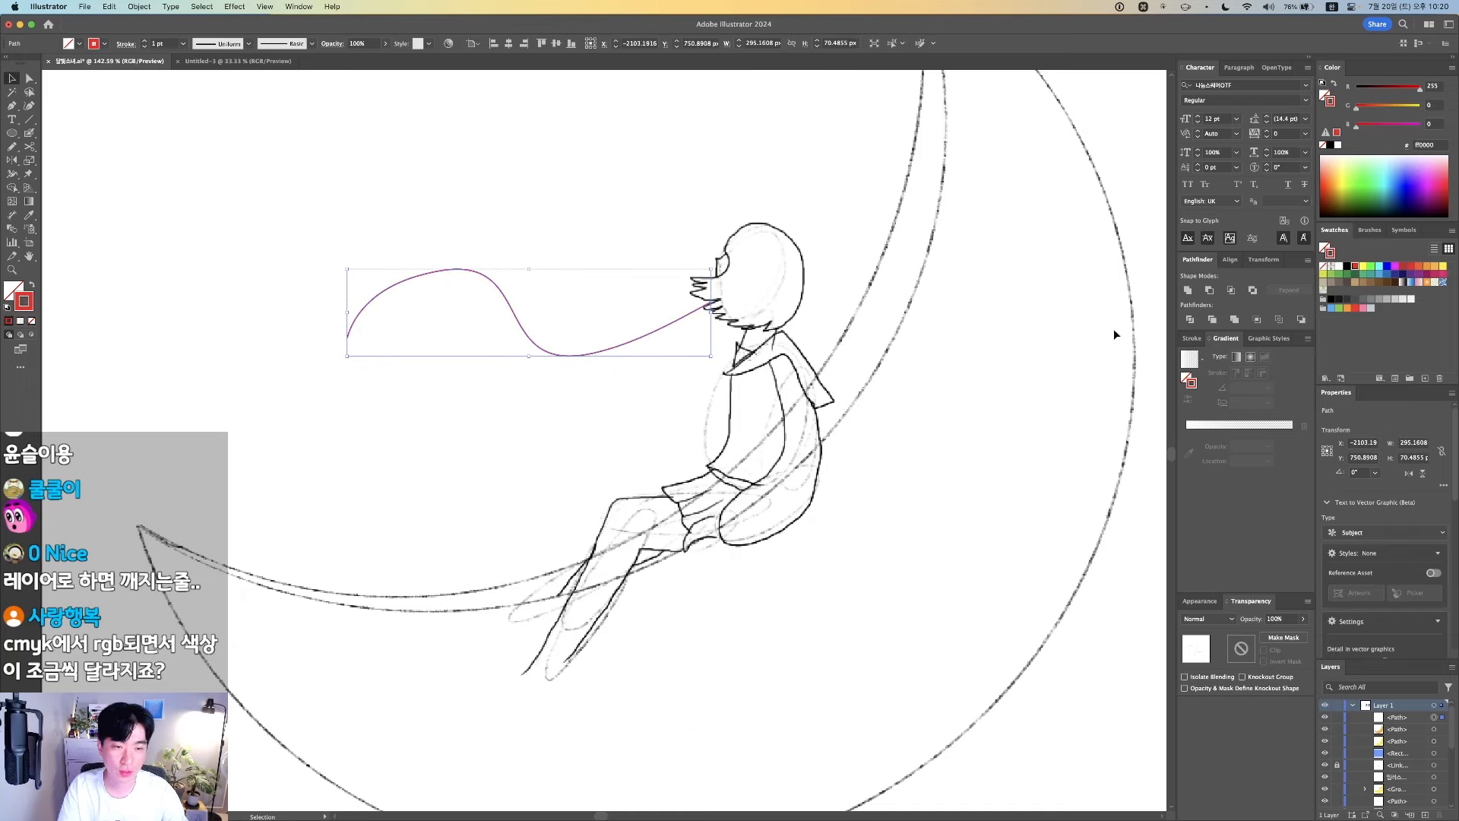
drag(494, 286, 324, 257)
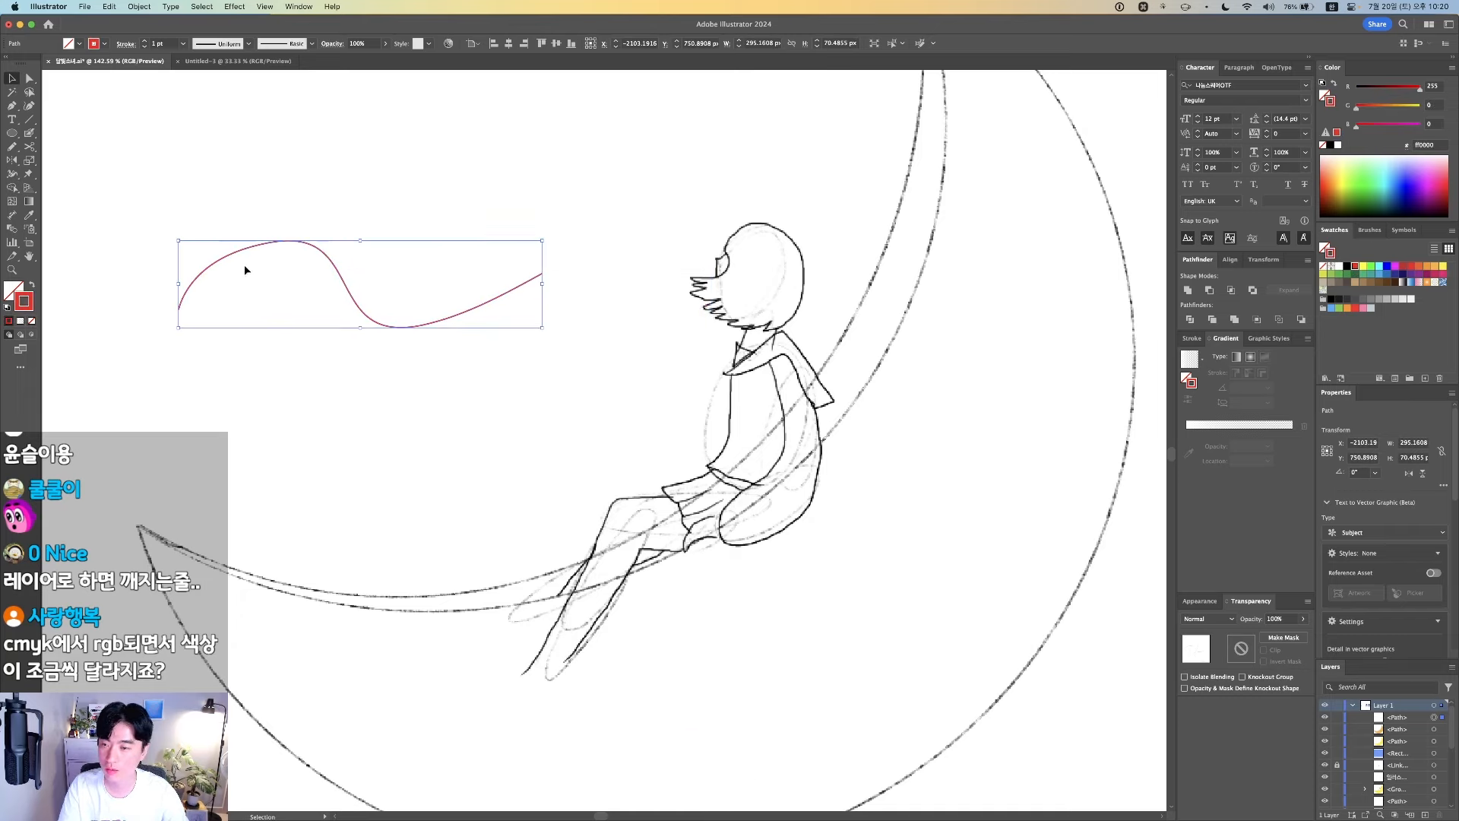
click(706, 232)
Try to trace the outlines of the sketched face and head with the Pencil tool
drag(756, 148, 958, 484)
mouse_move(705, 476)
mouse_down()
mouse_move(760, 442)
mouse_move(785, 360)
mouse_up()
key(n)
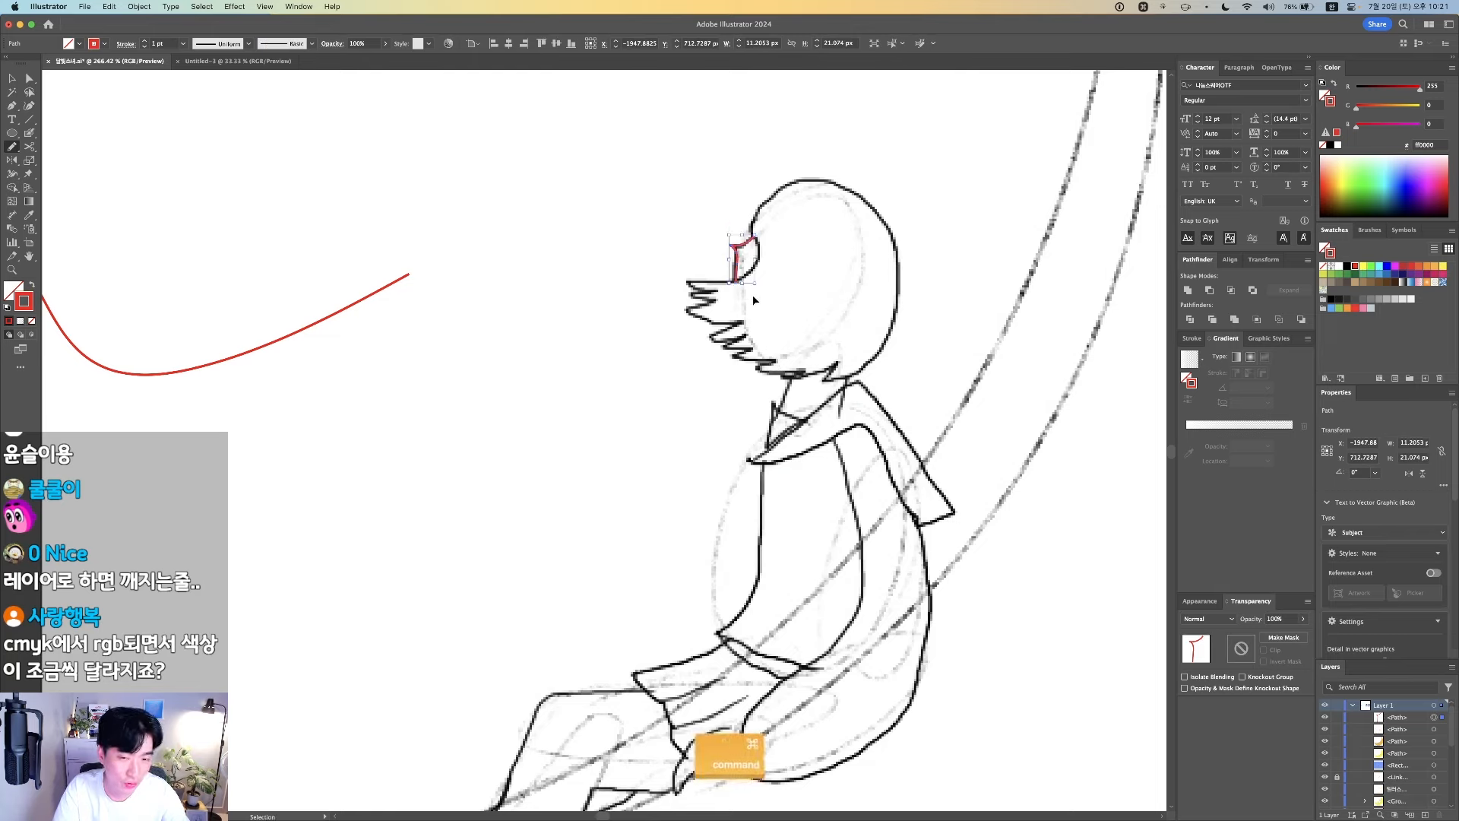
key(super+z)
mouse_move(739, 251)
mouse_down()
mouse_move(734, 283)
mouse_move(897, 306)
mouse_move(728, 272)
mouse_up()
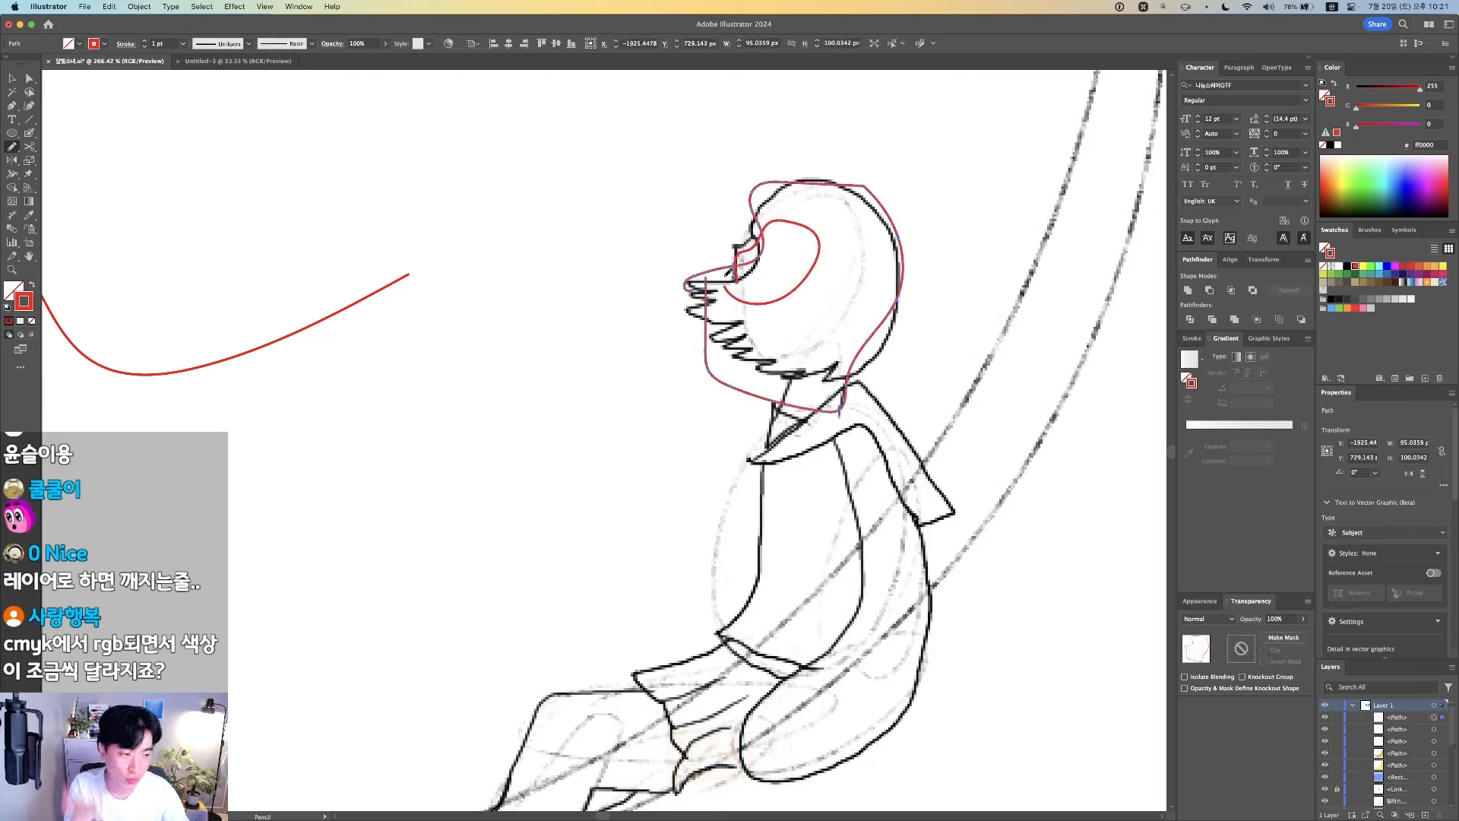
key(super+z)
key(super+z)
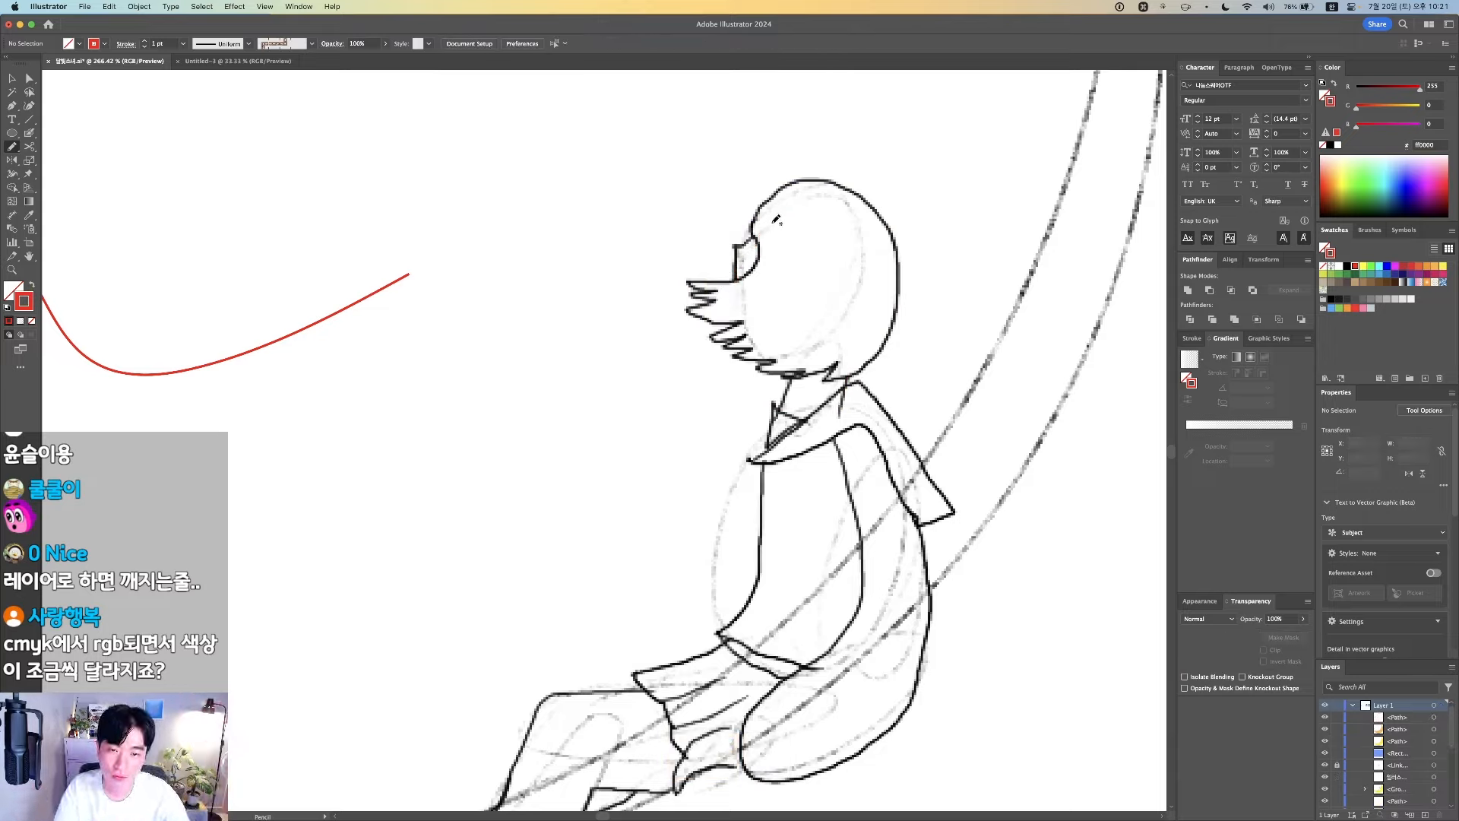
Check the Pencil tool options and trace the face as a closed shape about 58 × 60 px filled with red
double_click(12, 146)
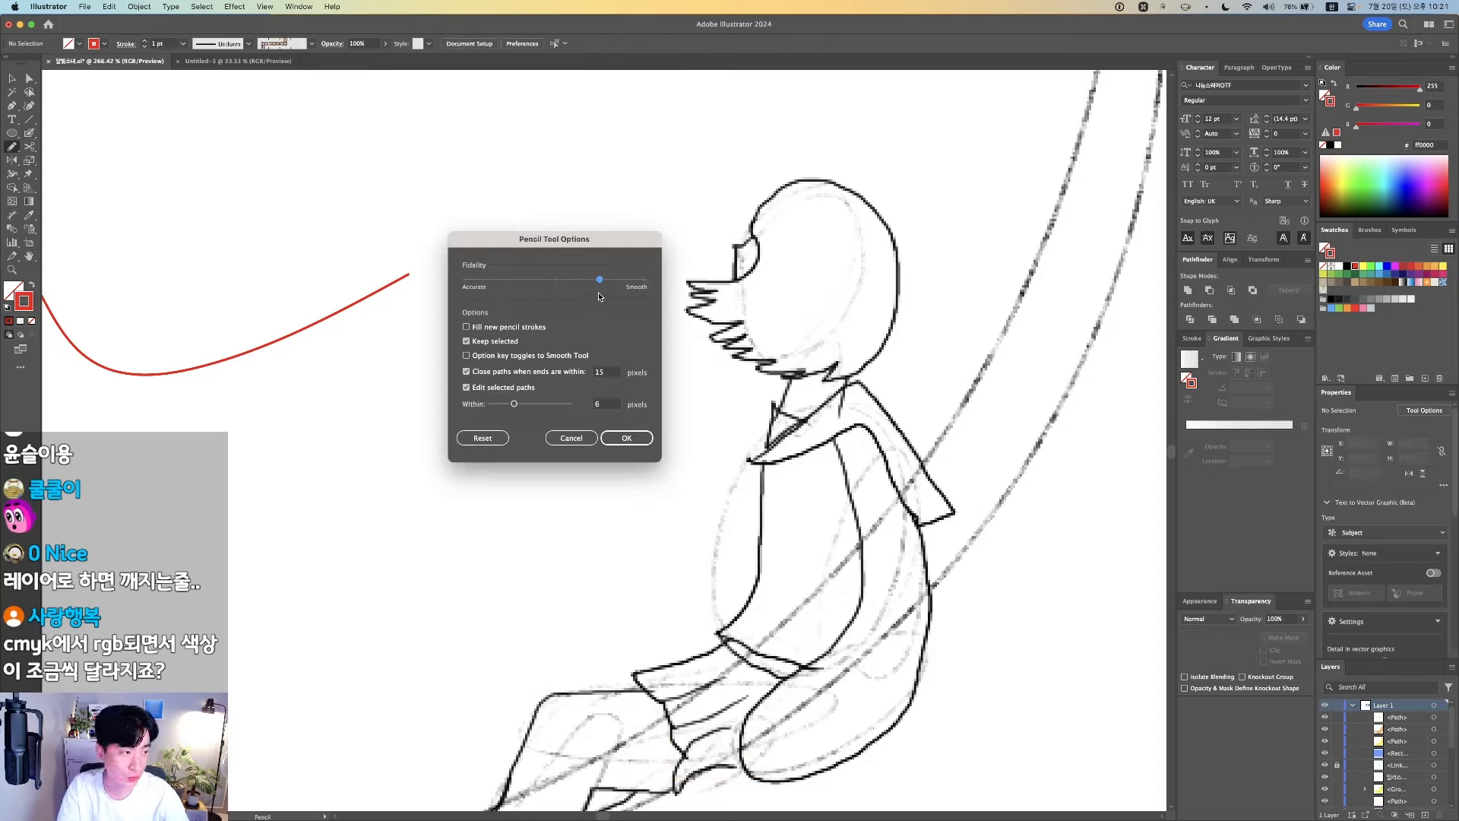
key(Escape)
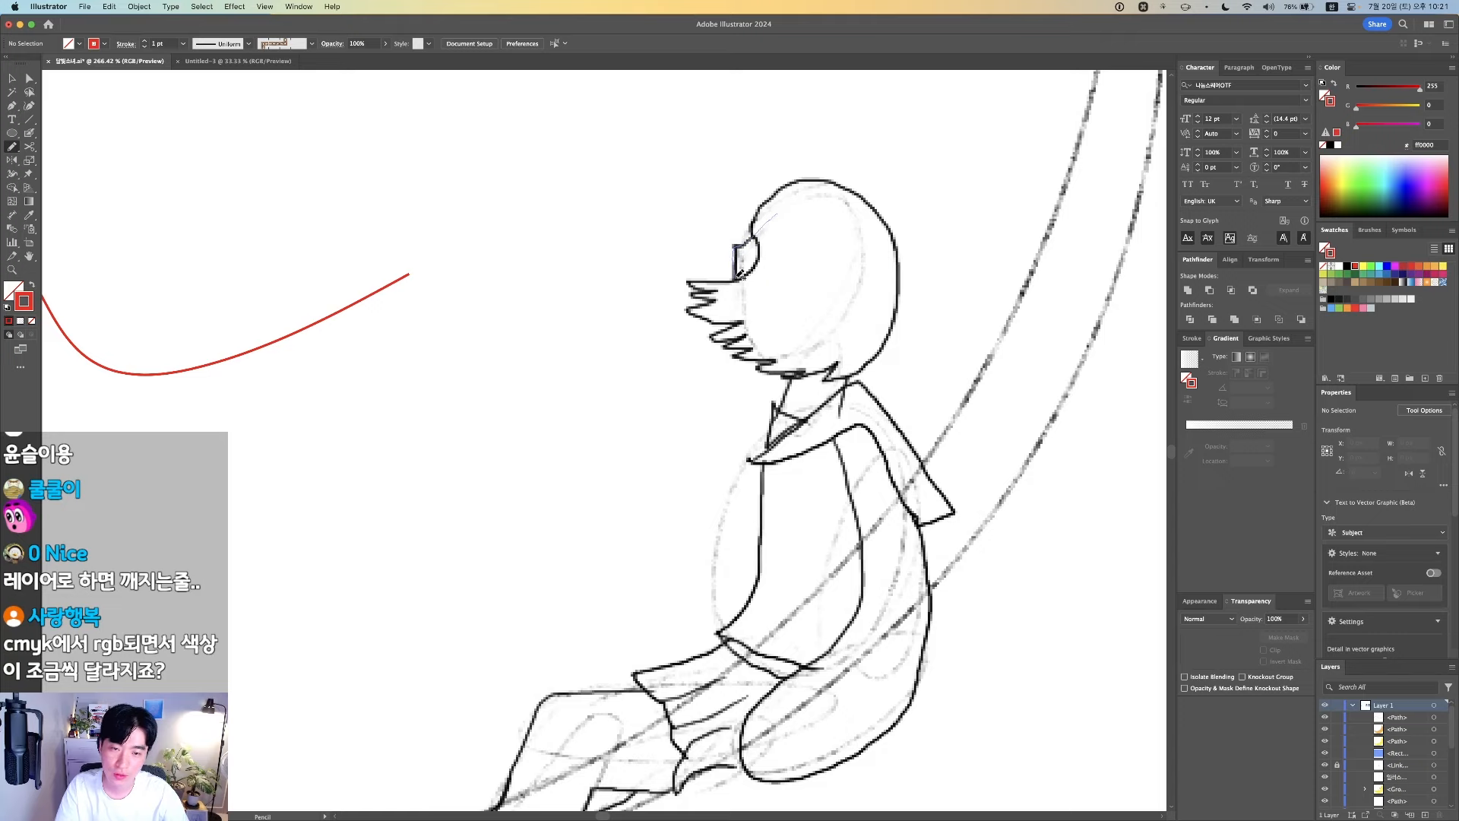
mouse_move(740, 274)
mouse_down()
mouse_move(770, 333)
mouse_move(835, 343)
mouse_move(868, 300)
mouse_move(856, 235)
mouse_move(817, 208)
mouse_move(775, 216)
mouse_up()
key(shift+x)
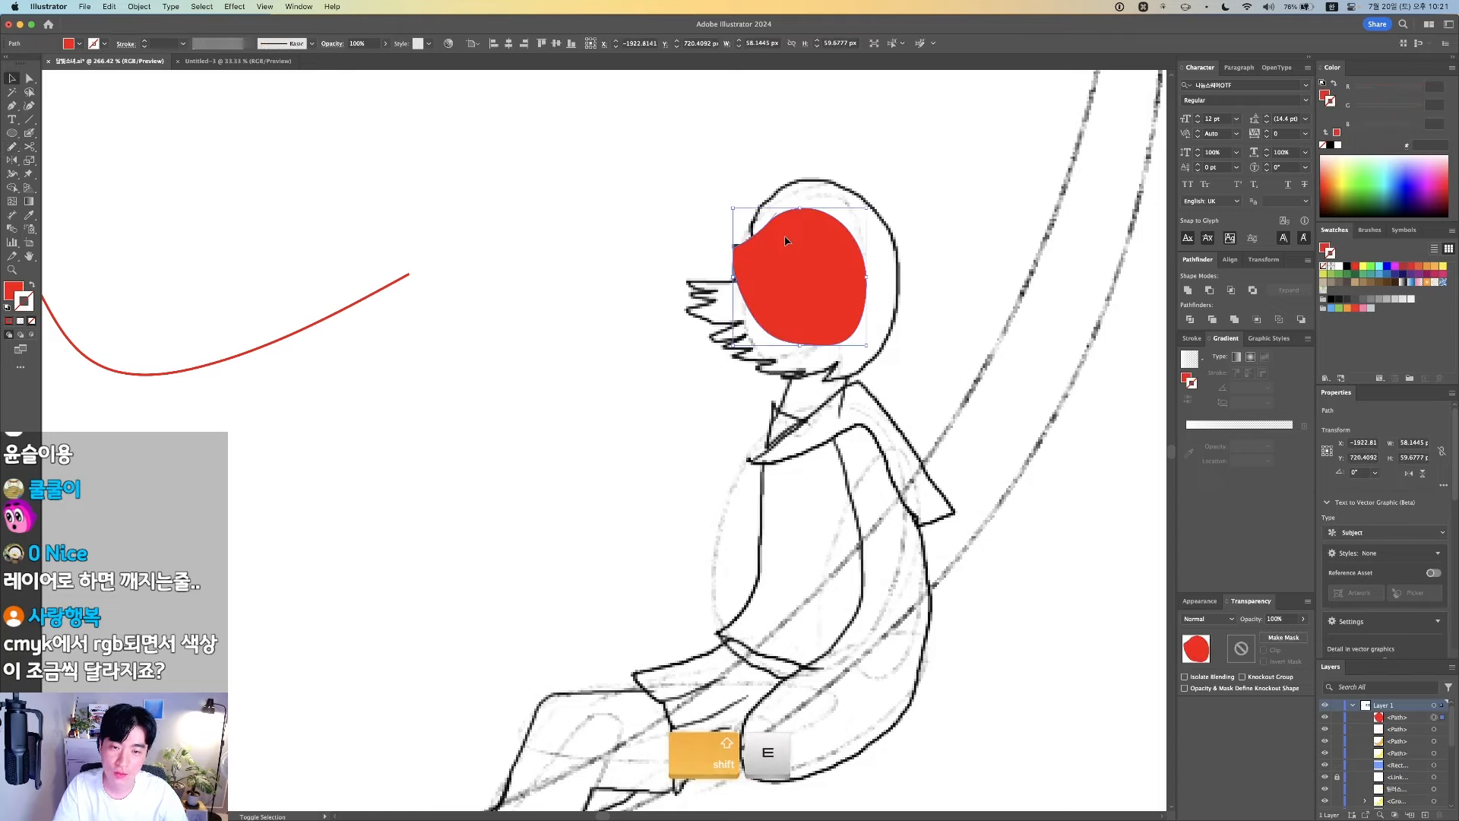
Recolour the face shape with the pale pink skin tone sampled from the finished illustration's figure using the Eyedropper
scroll(1046, 272, down, 3)
drag(1064, 329, 648, 339)
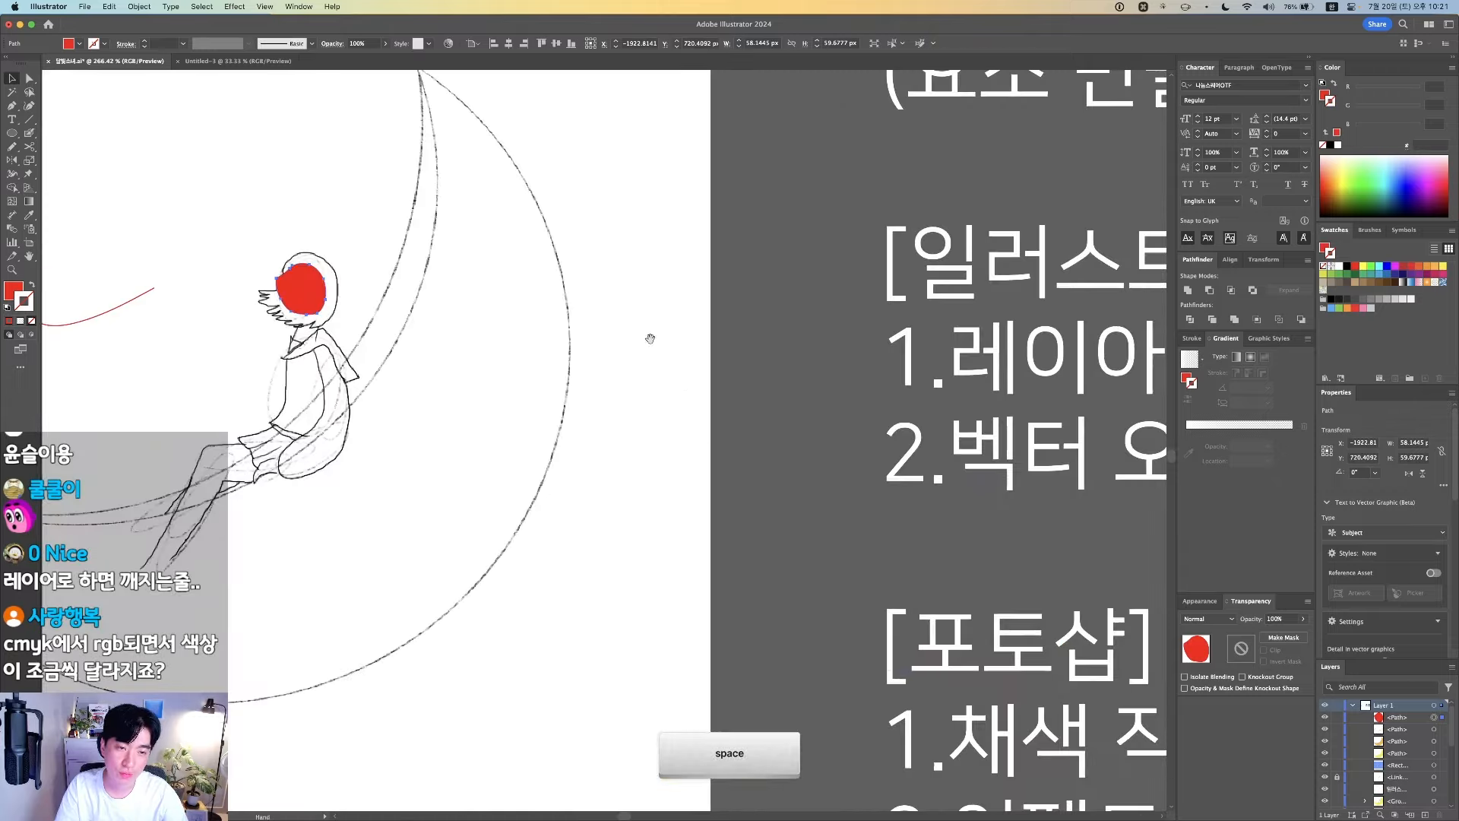
drag(1125, 437, 849, 415)
scroll(479, 357, down, 5)
scroll(776, 332, up, 5)
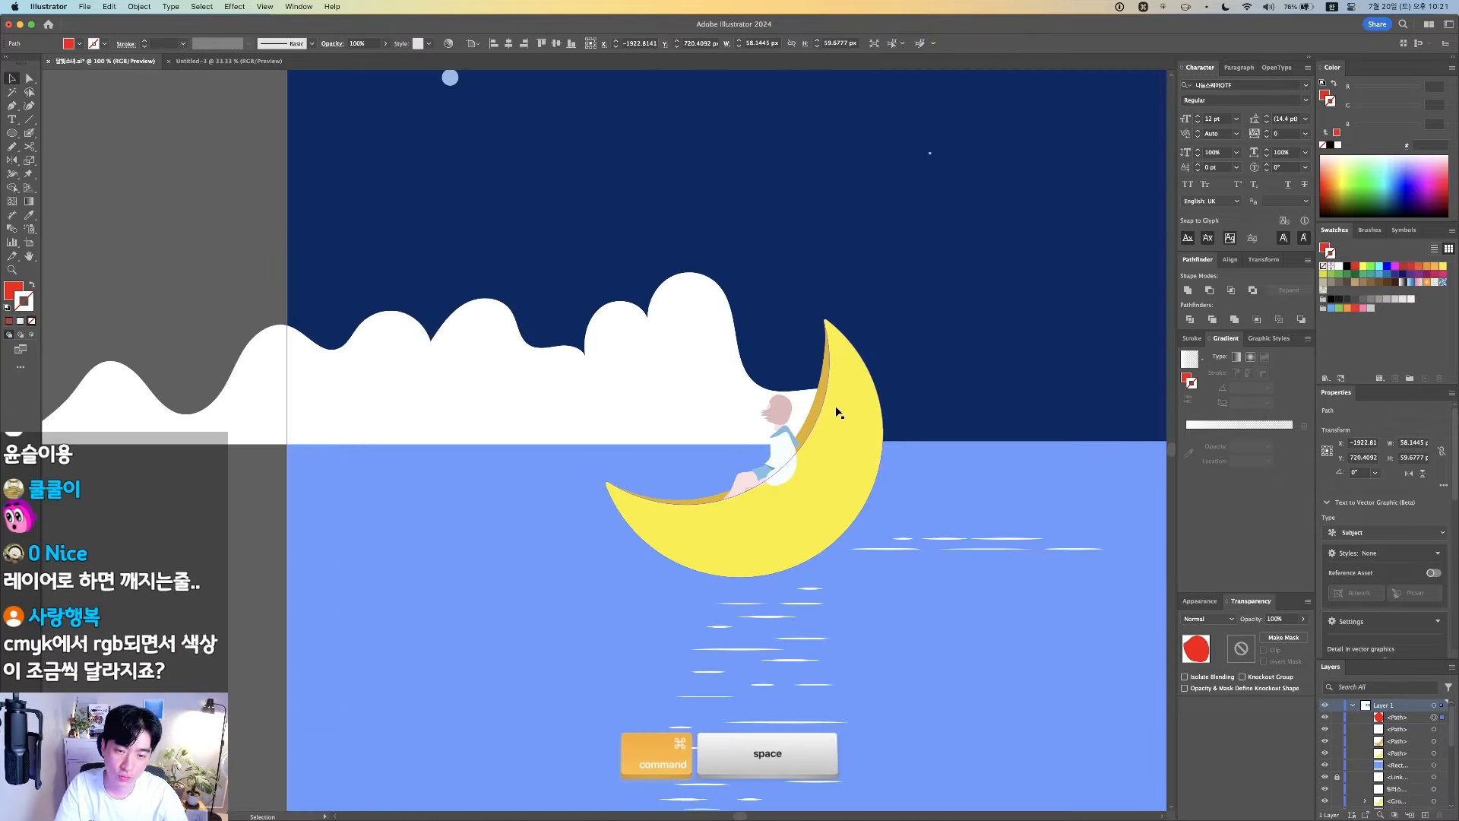
key(i)
click(746, 482)
key(v)
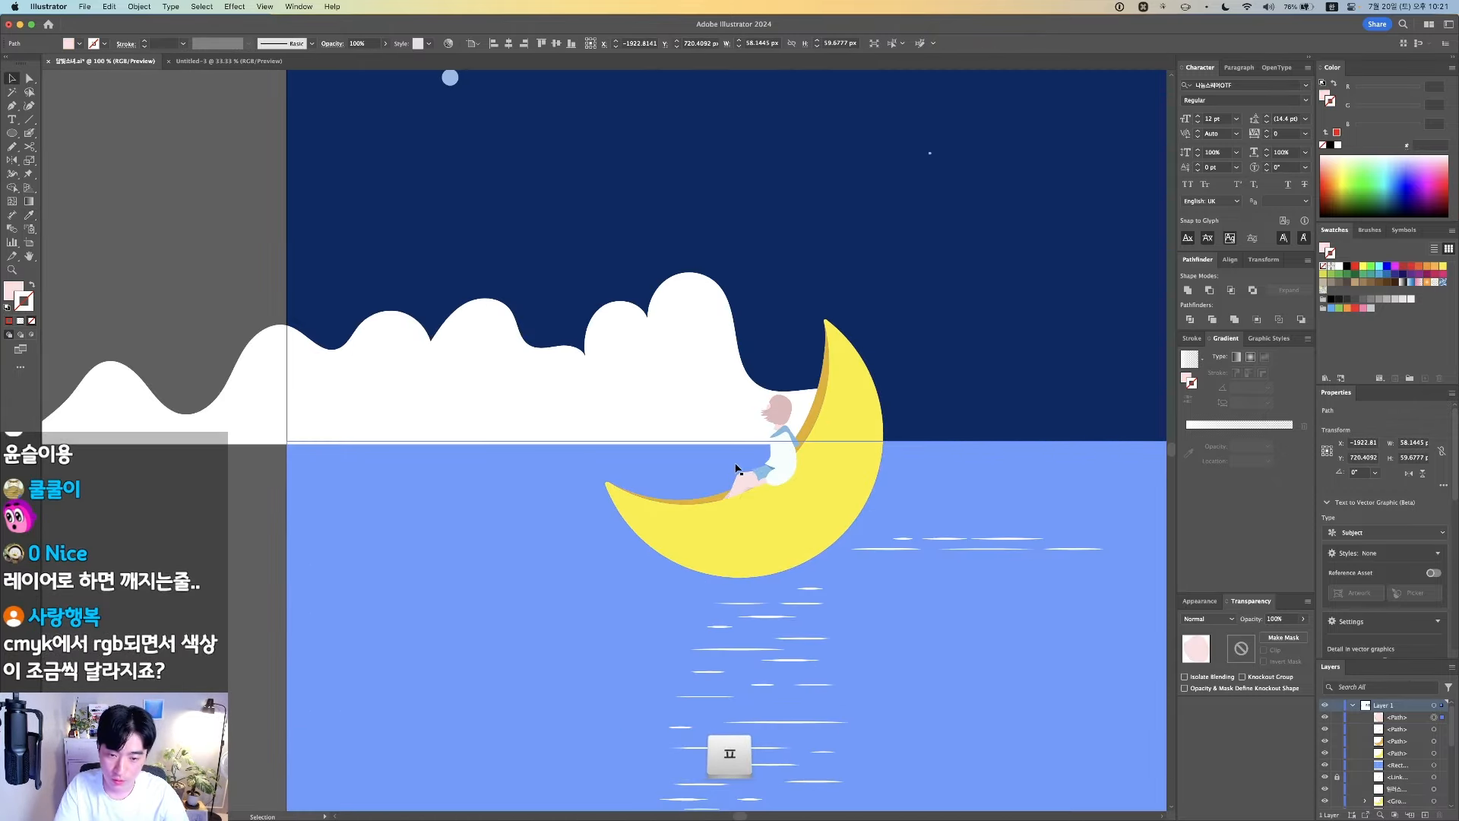
click(237, 509)
Move the pink face shape off the sketched head to the empty area on its left
scroll(237, 509, down, 2)
drag(206, 469, 836, 472)
drag(175, 460, 730, 436)
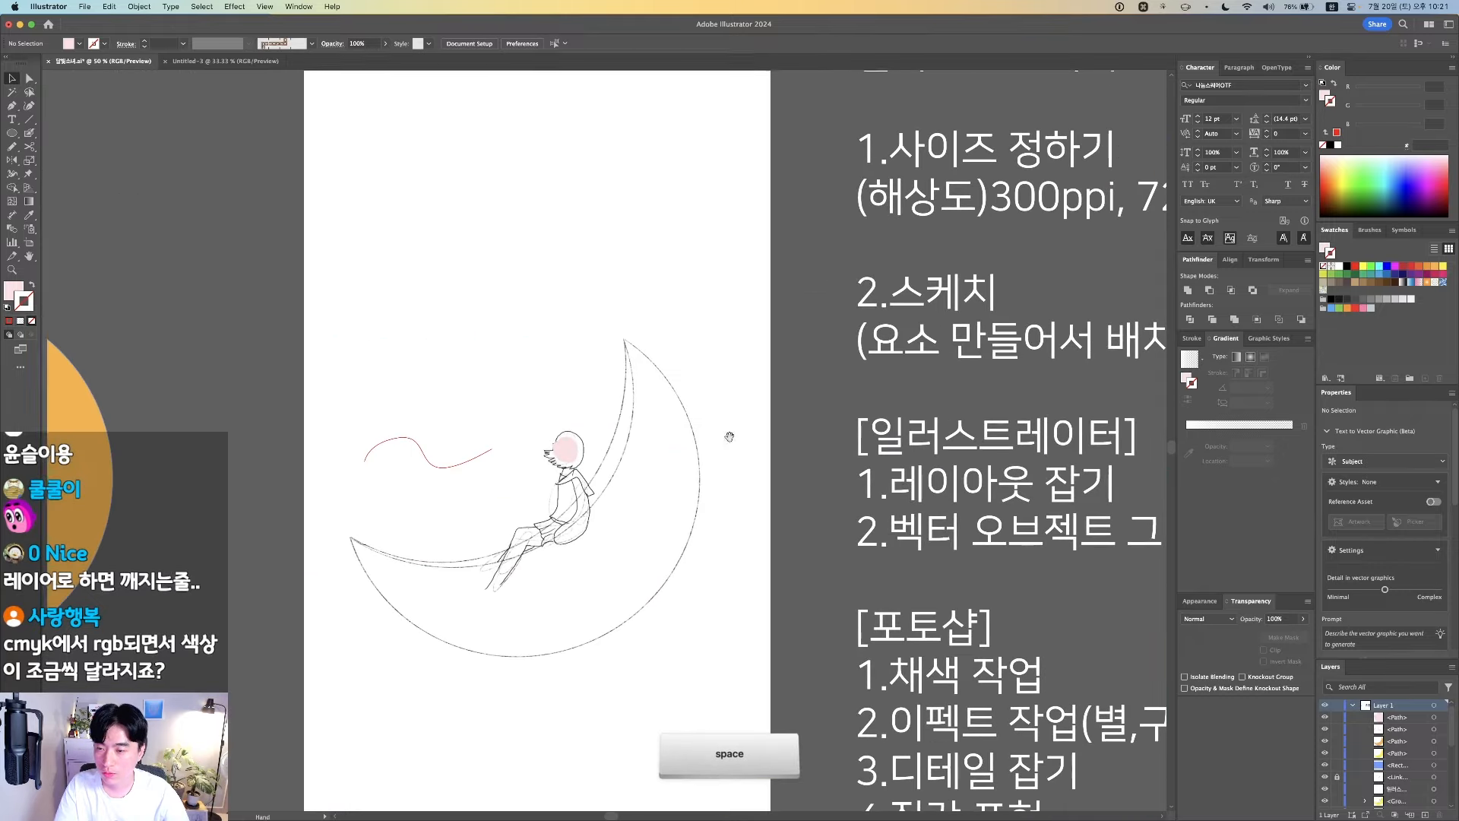
drag(538, 429, 653, 496)
drag(640, 426, 639, 360)
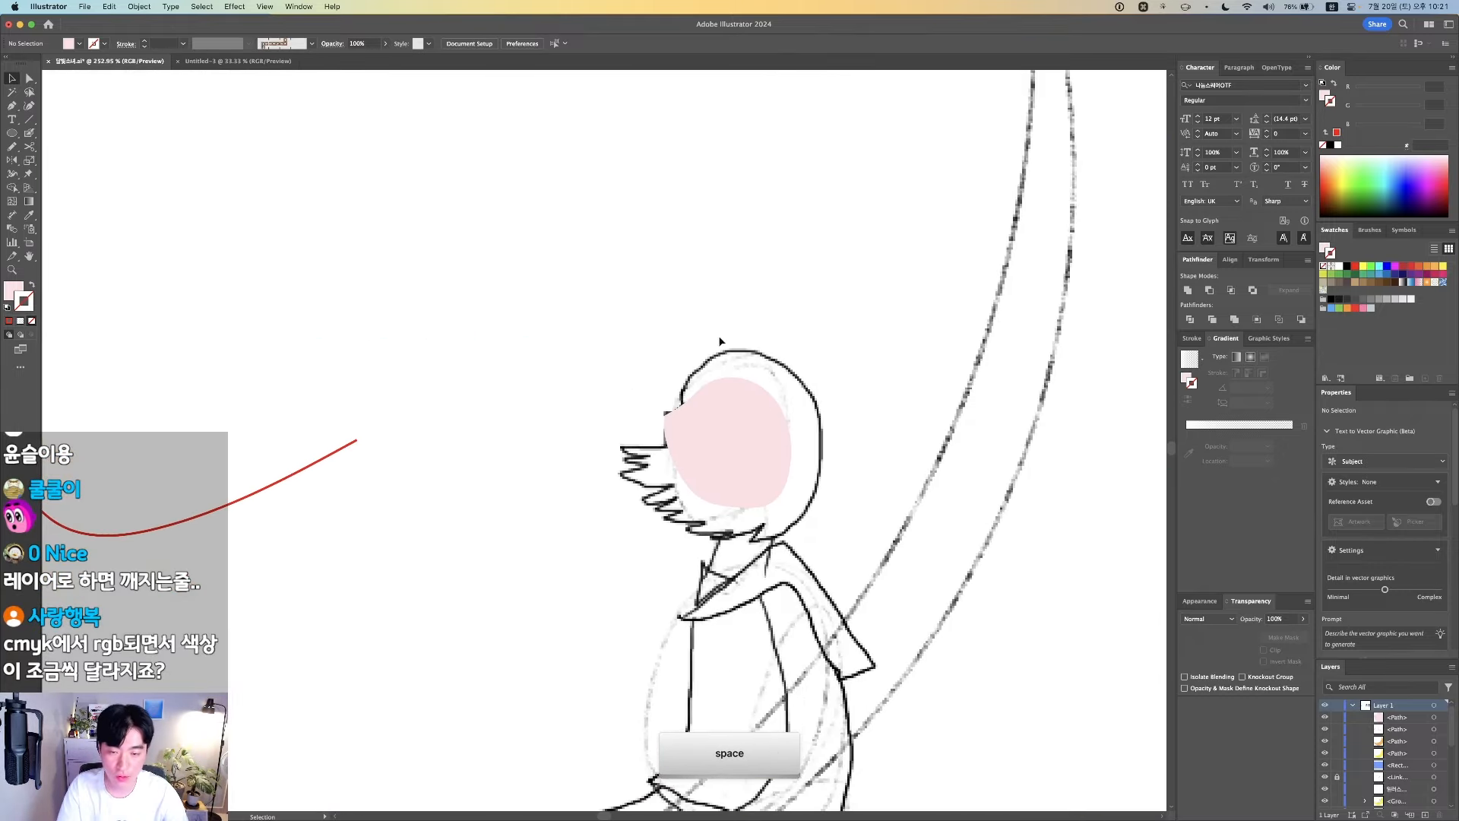
drag(726, 449, 487, 426)
click(578, 306)
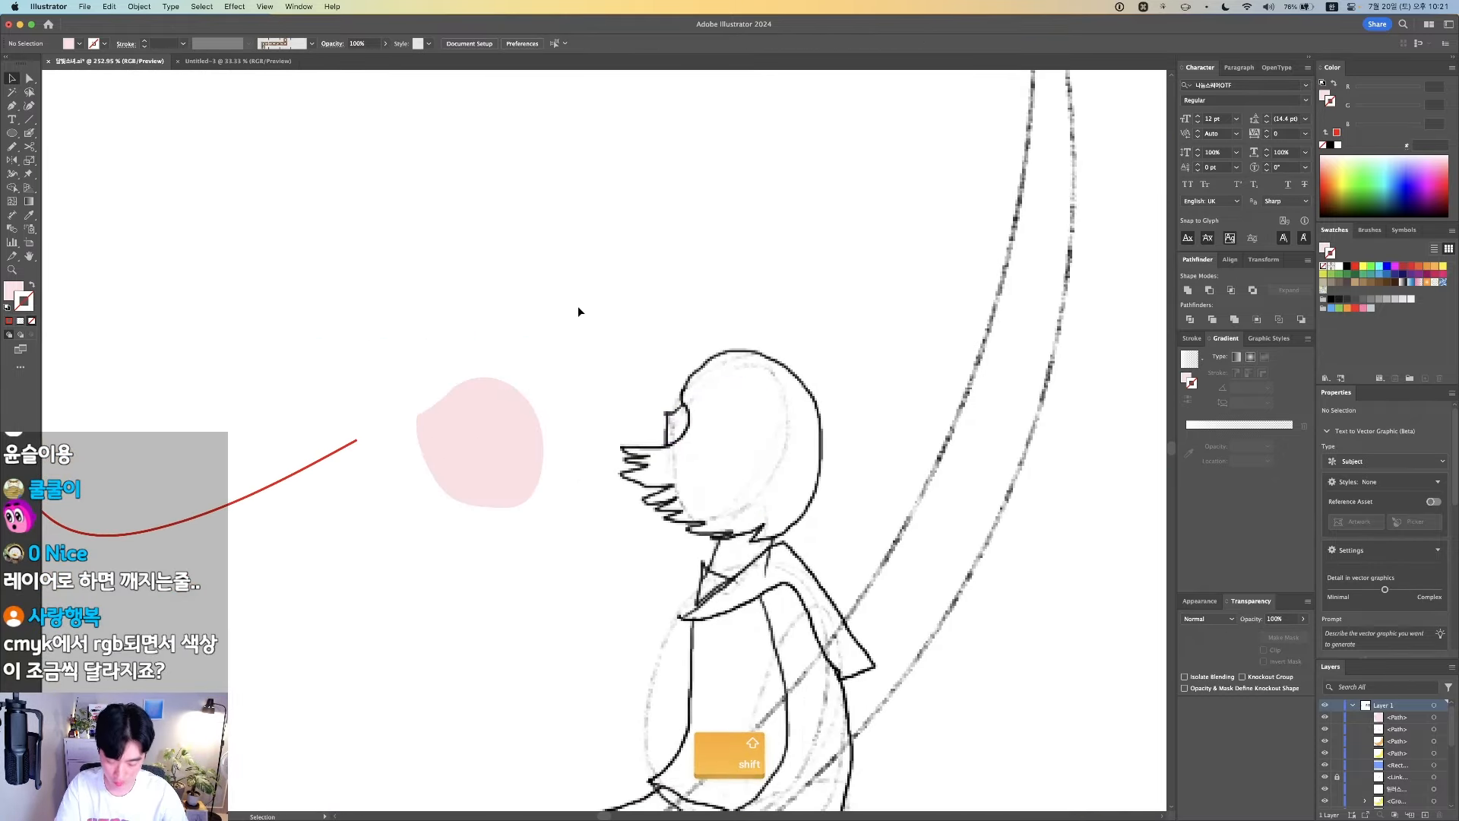
Trace the windblown hair outline as a closed Pencil shape about 94 × 88 px and fill it with light orange #ffaa53
key(n)
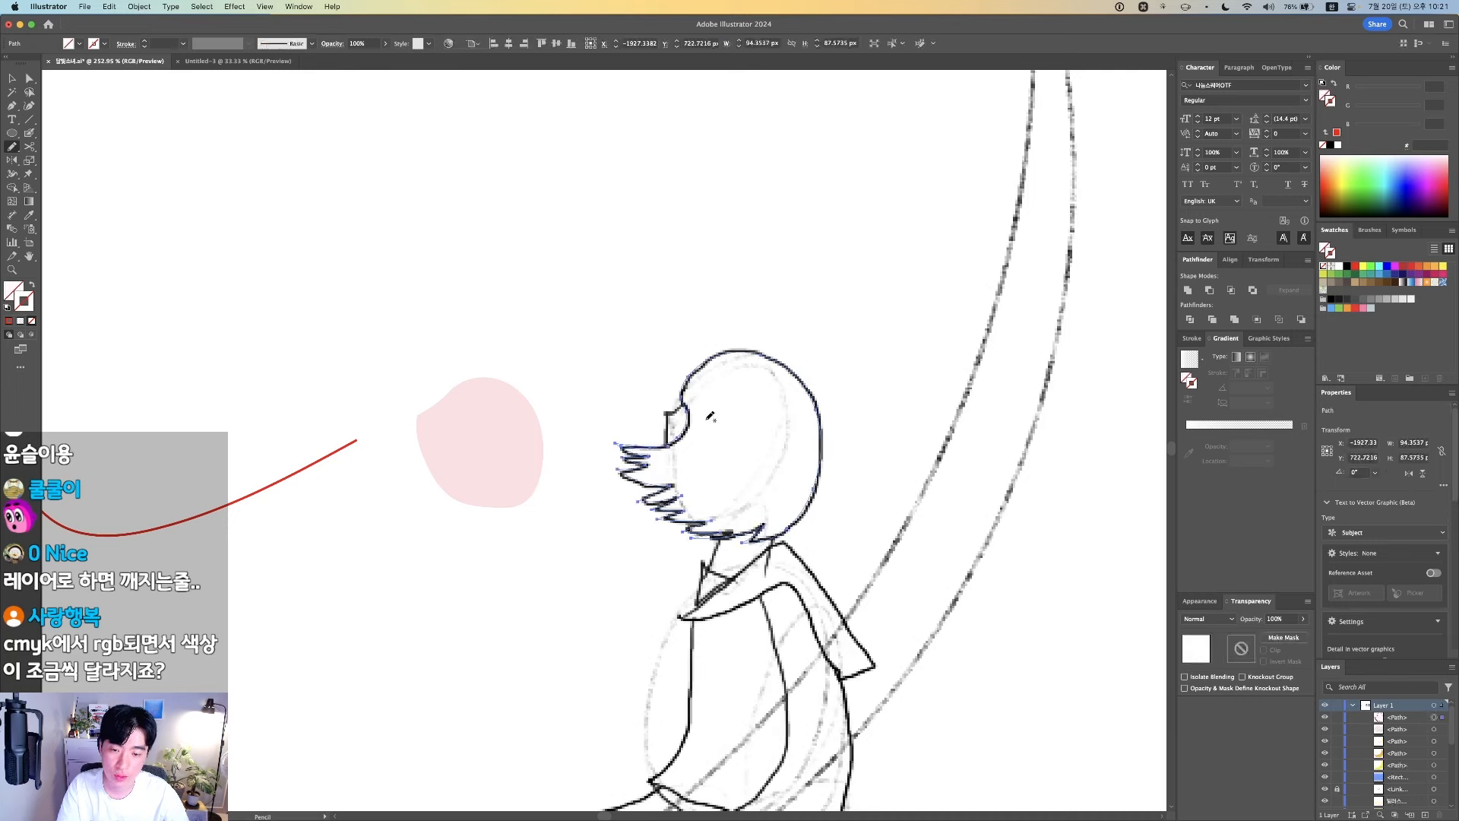
key(v)
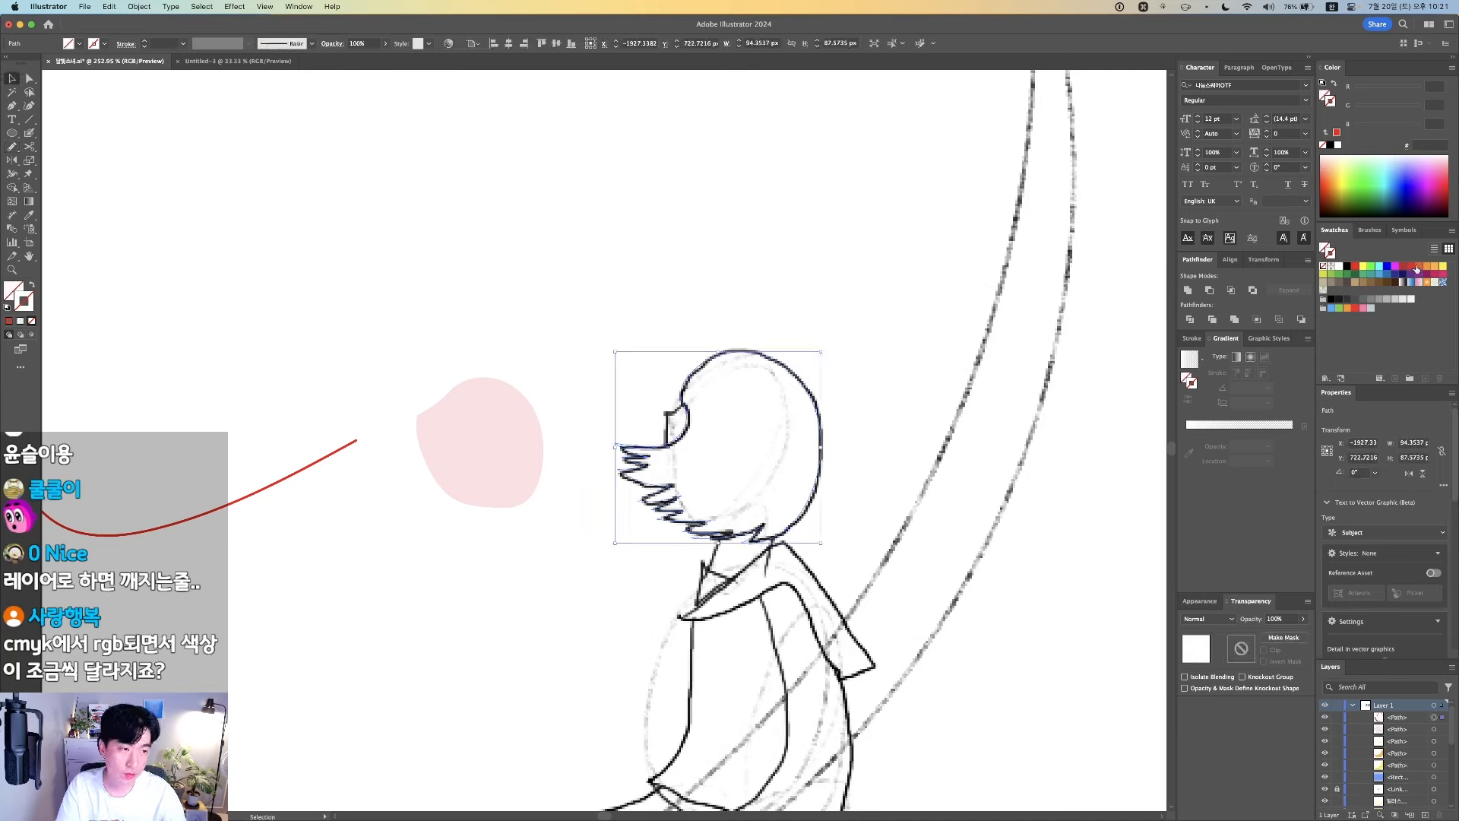
click(1331, 174)
key(shift+x)
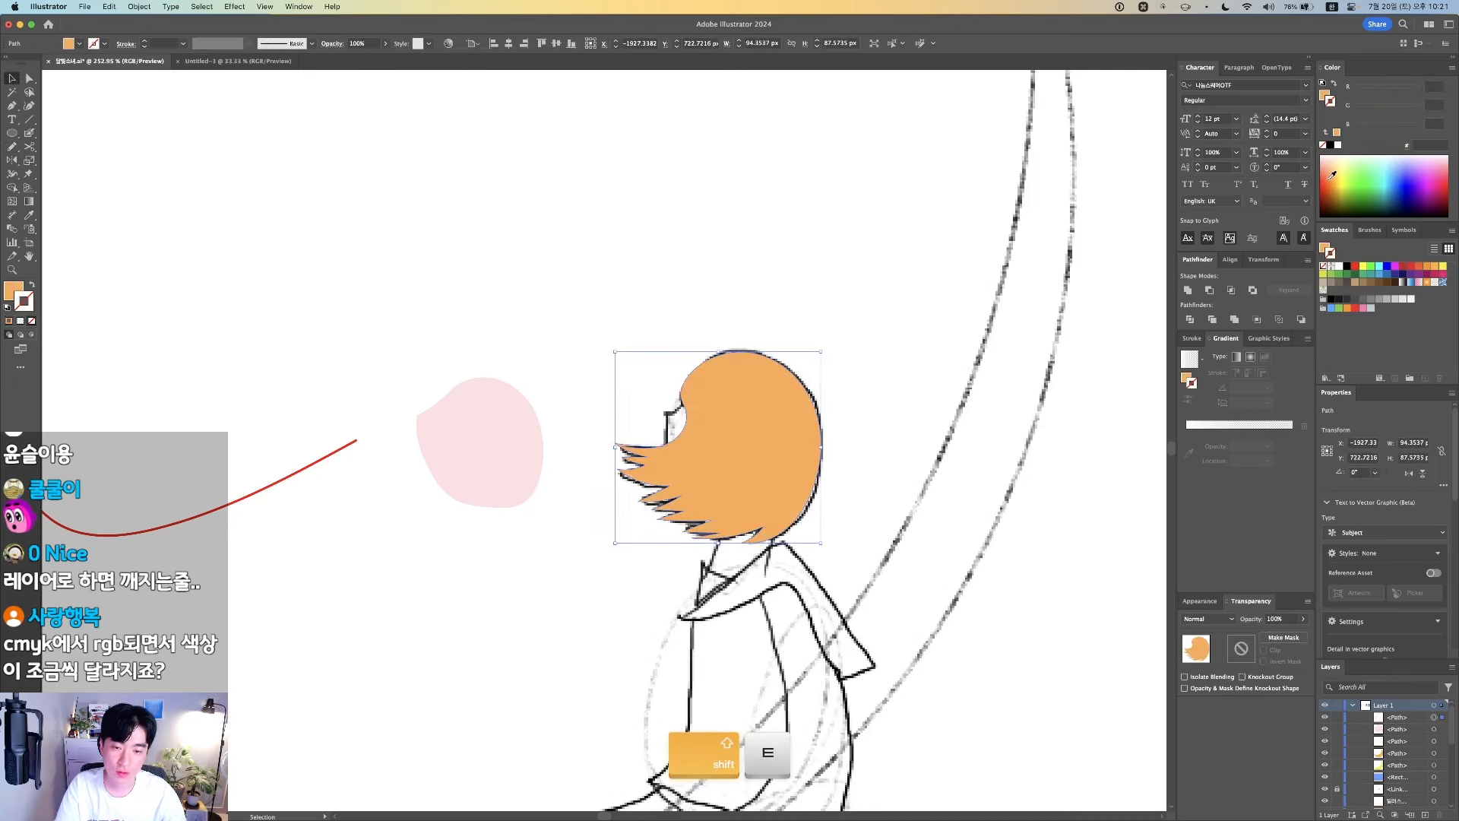
key(v)
click(976, 297)
Apply the Smooth path command to the orange hair shape and shift it up and left of the sketched head
drag(784, 420, 787, 420)
click(924, 427)
drag(901, 433, 947, 379)
drag(570, 222, 930, 456)
alt+super+click(930, 457)
click(695, 404)
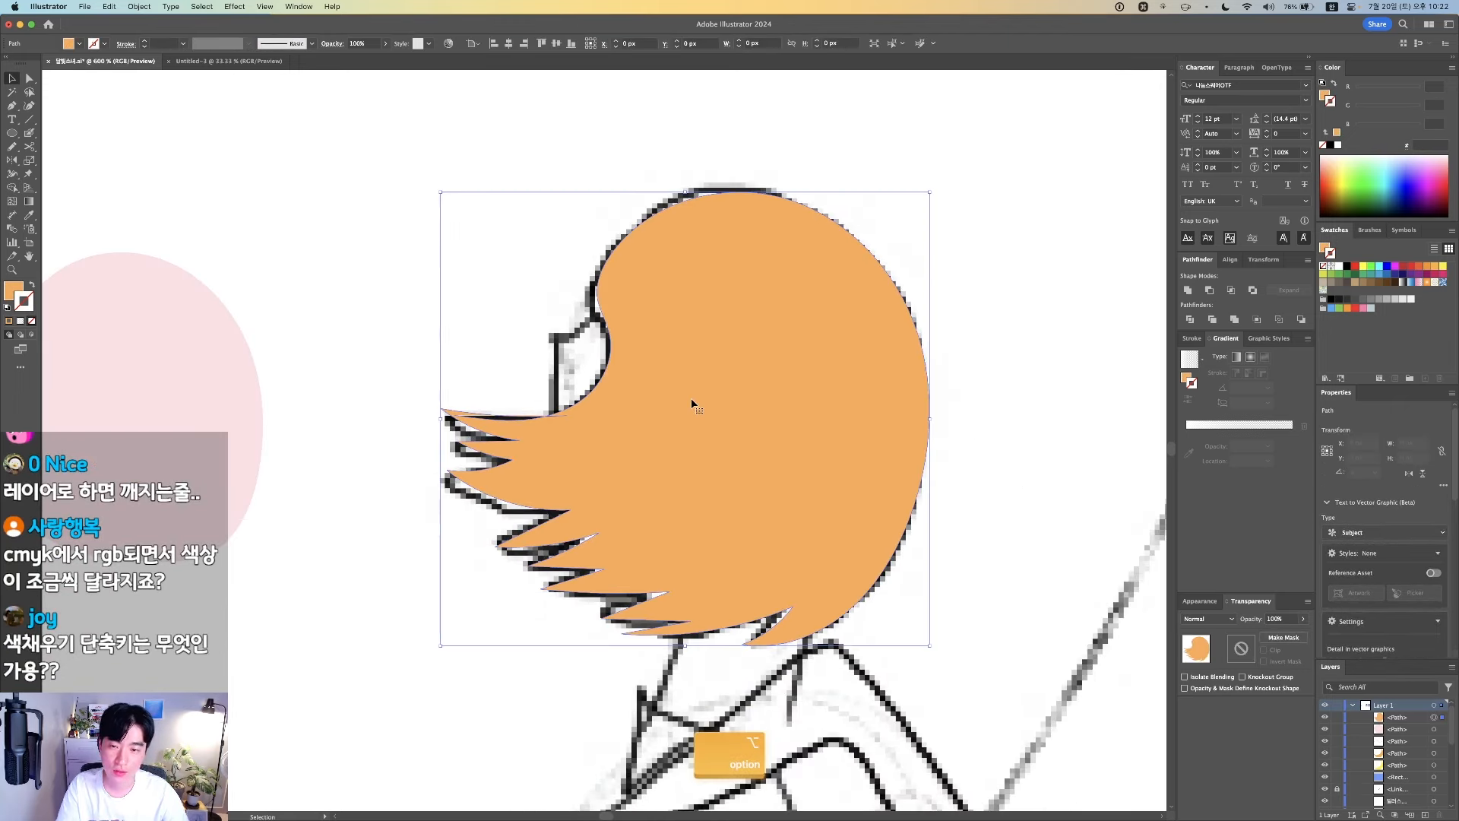
click(128, 9)
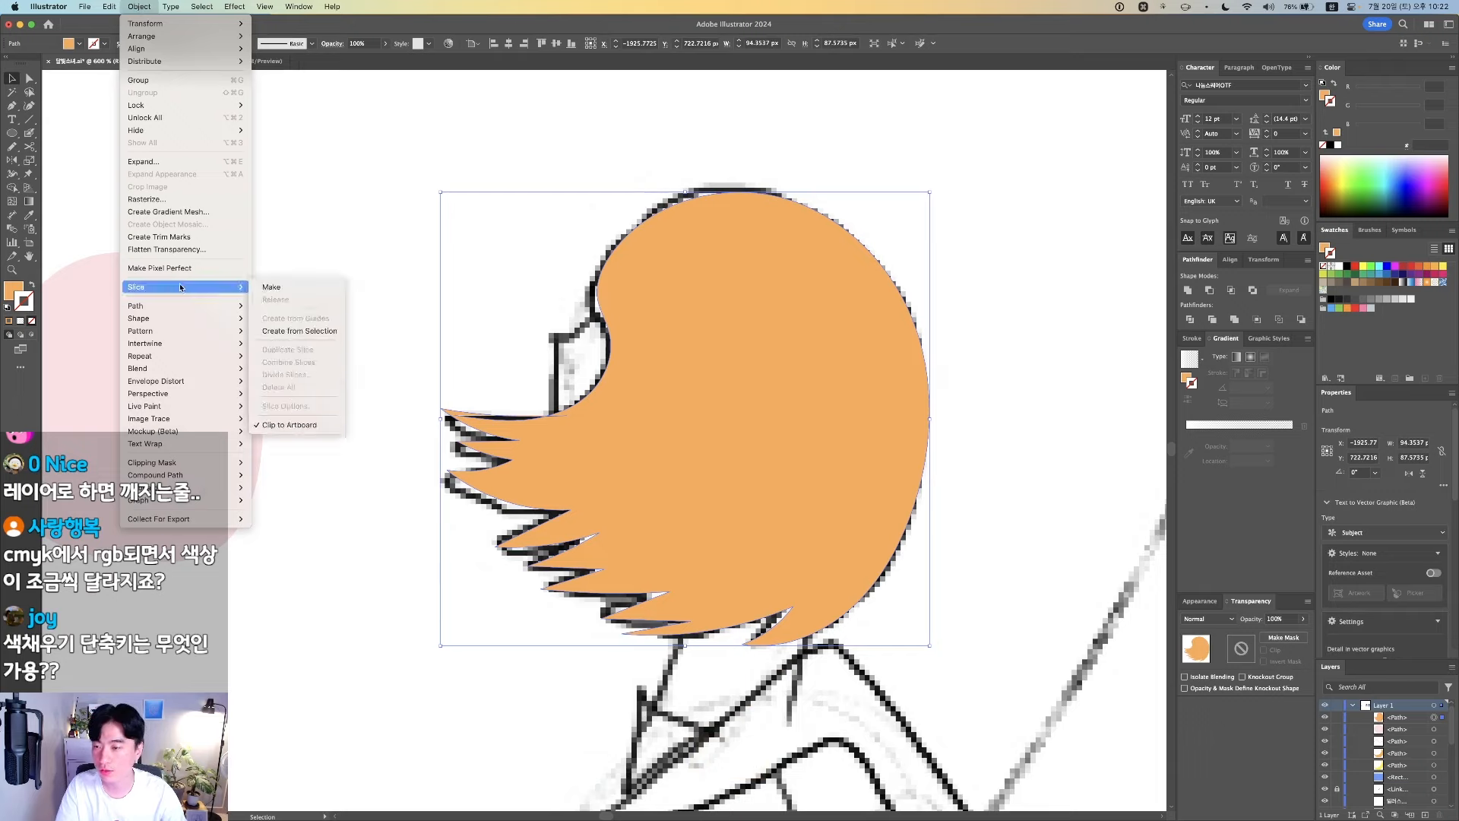
mouse_move(182, 306)
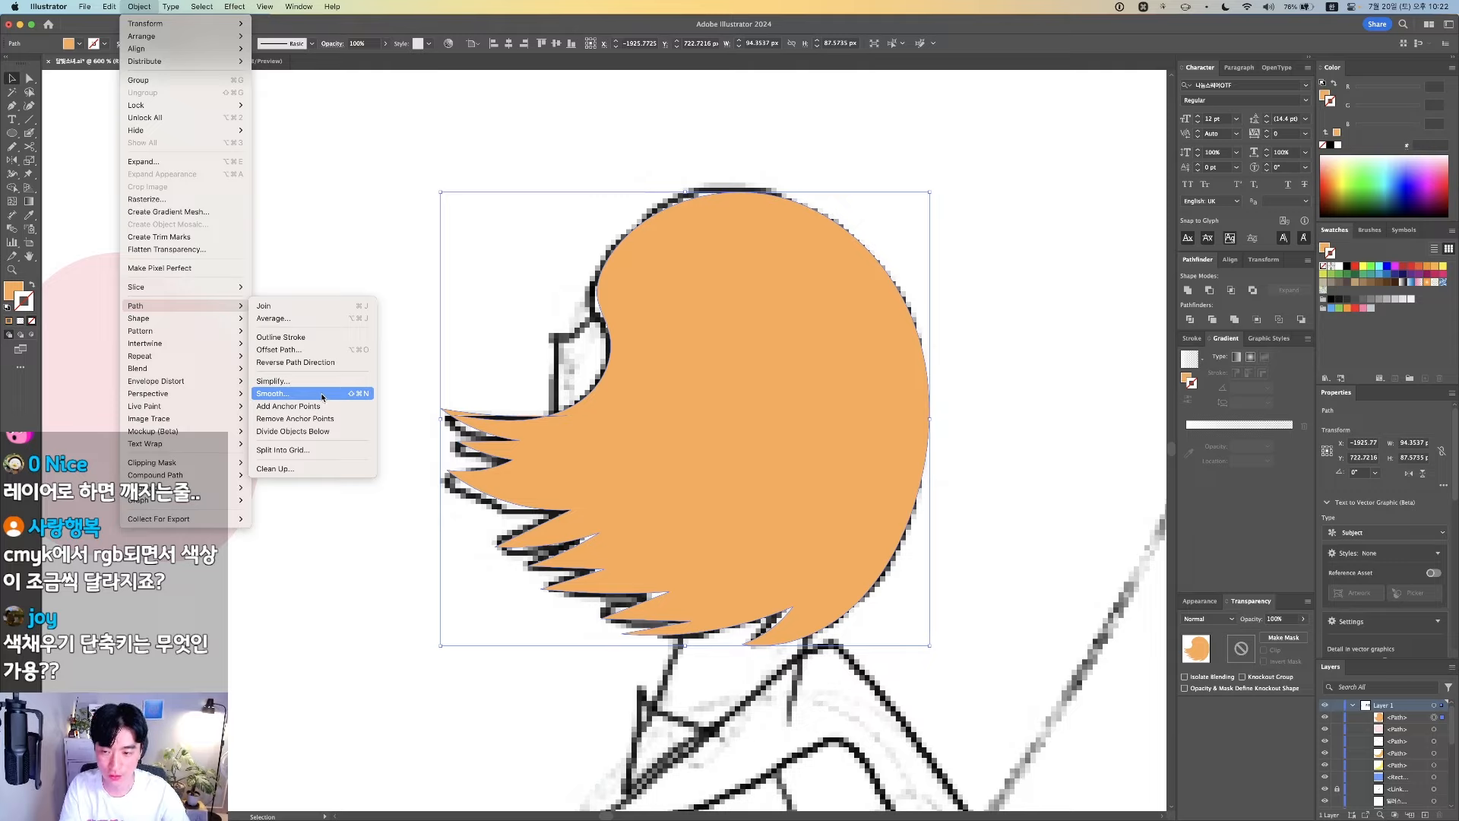
click(322, 395)
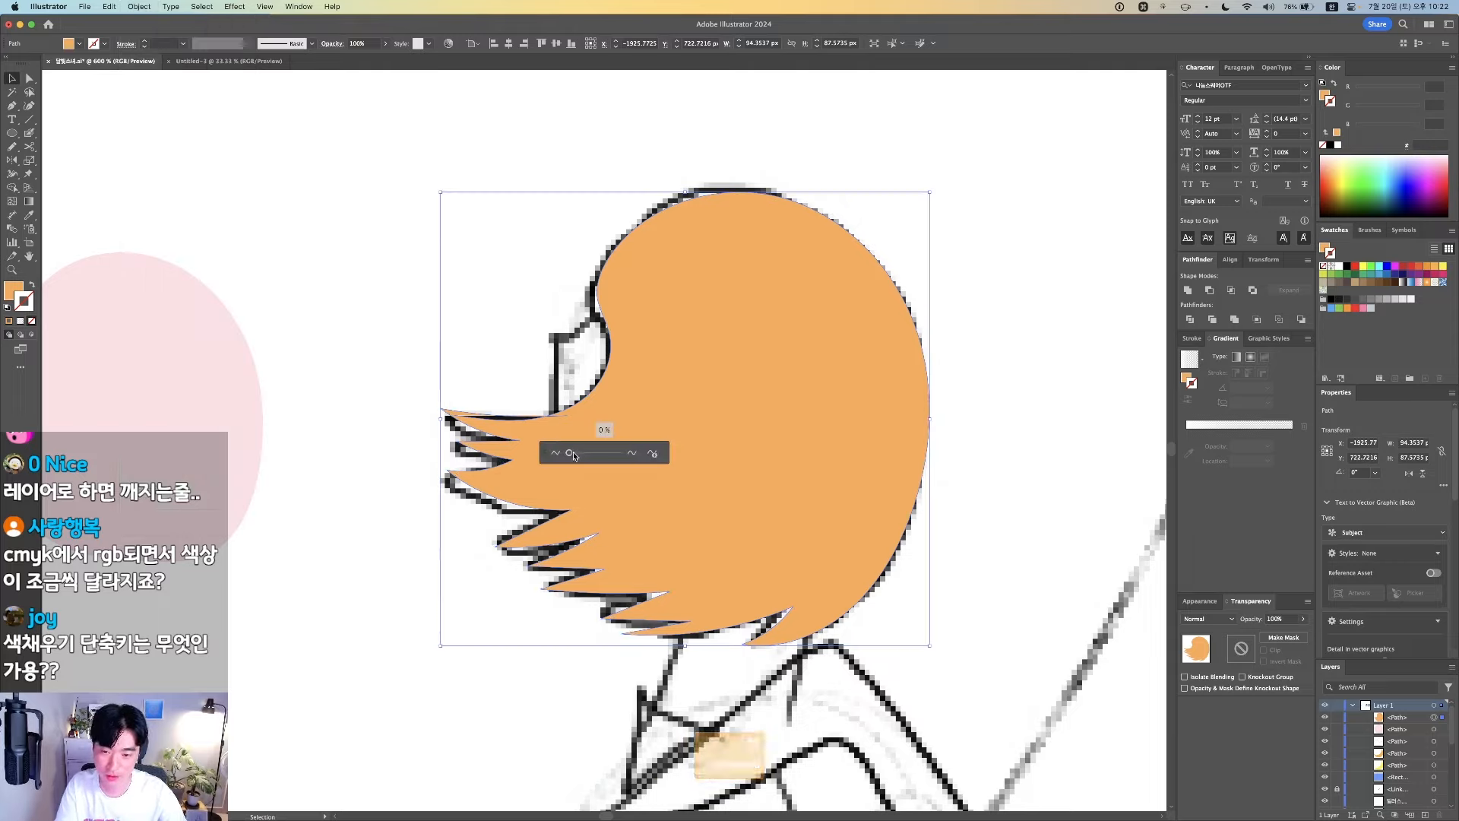
drag(569, 453, 517, 371)
Fill the white gap in the uppermost hair strand using the Blob Brush at a much smaller size
drag(343, 345, 555, 431)
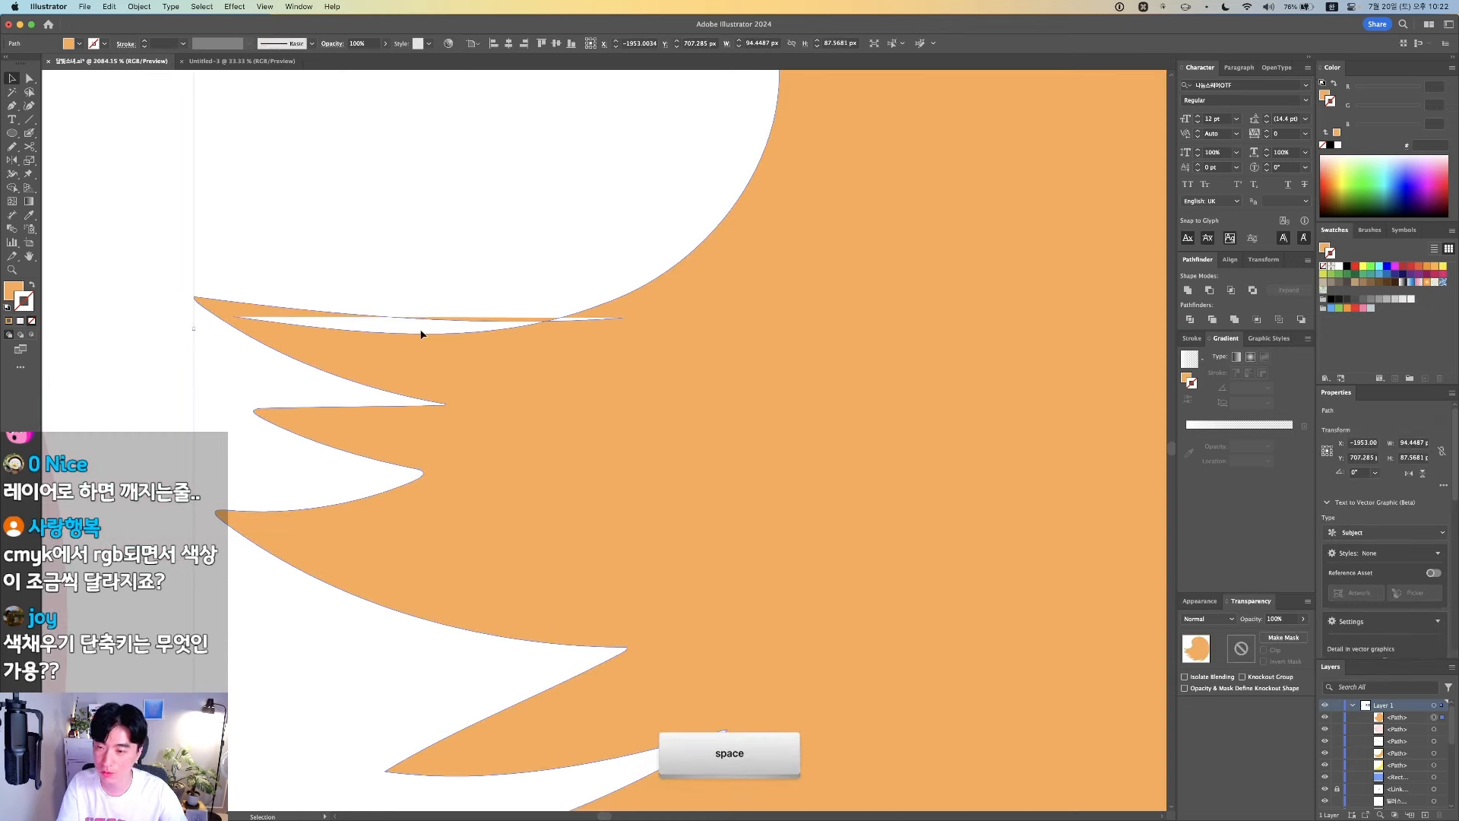
key(shift+b)
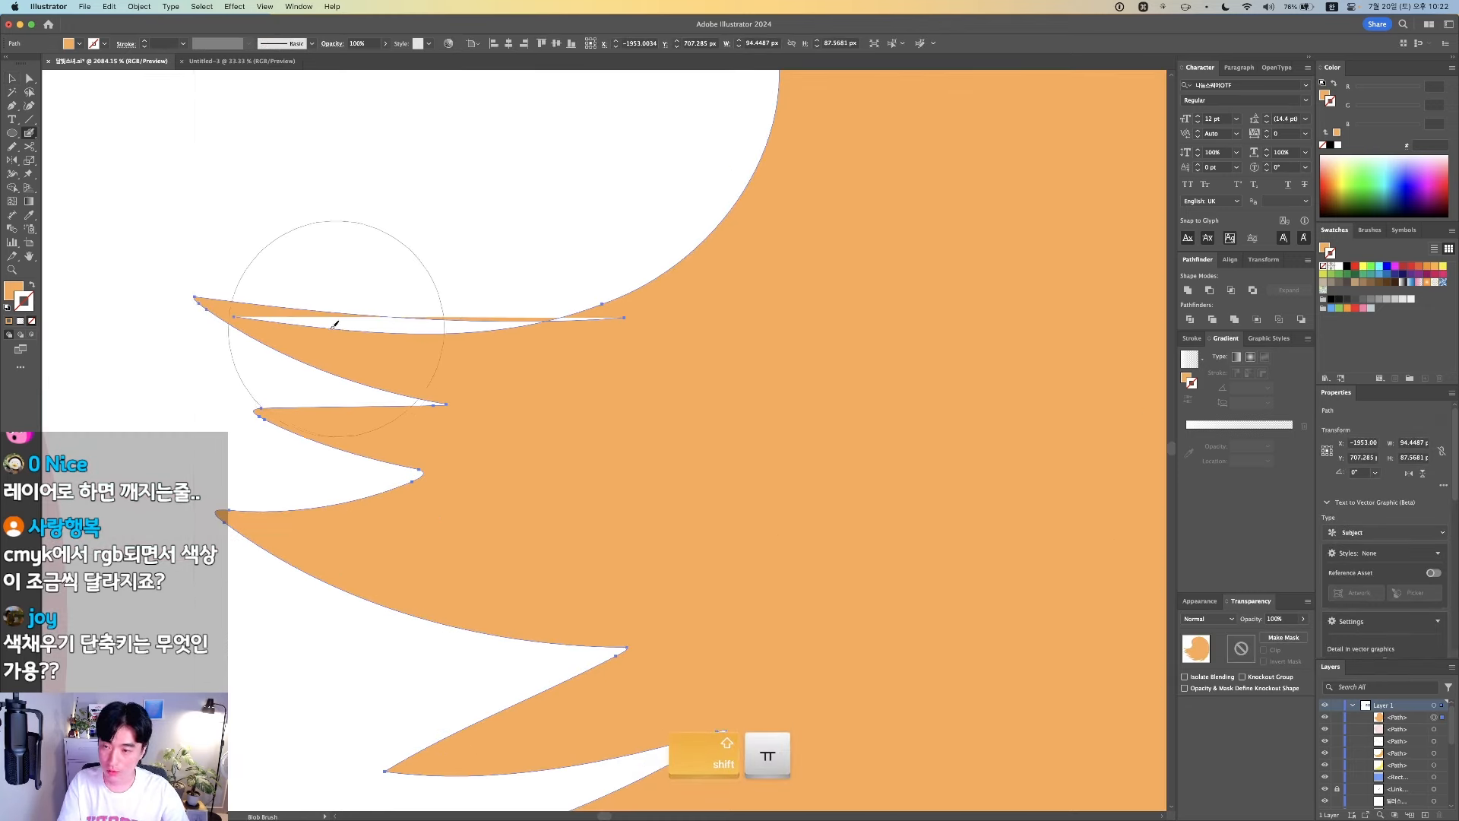
key(bracketleft)
key(bracketleft)
key(bracketleft)
key(bracketleft)
key(bracketleft)
key(bracketleft)
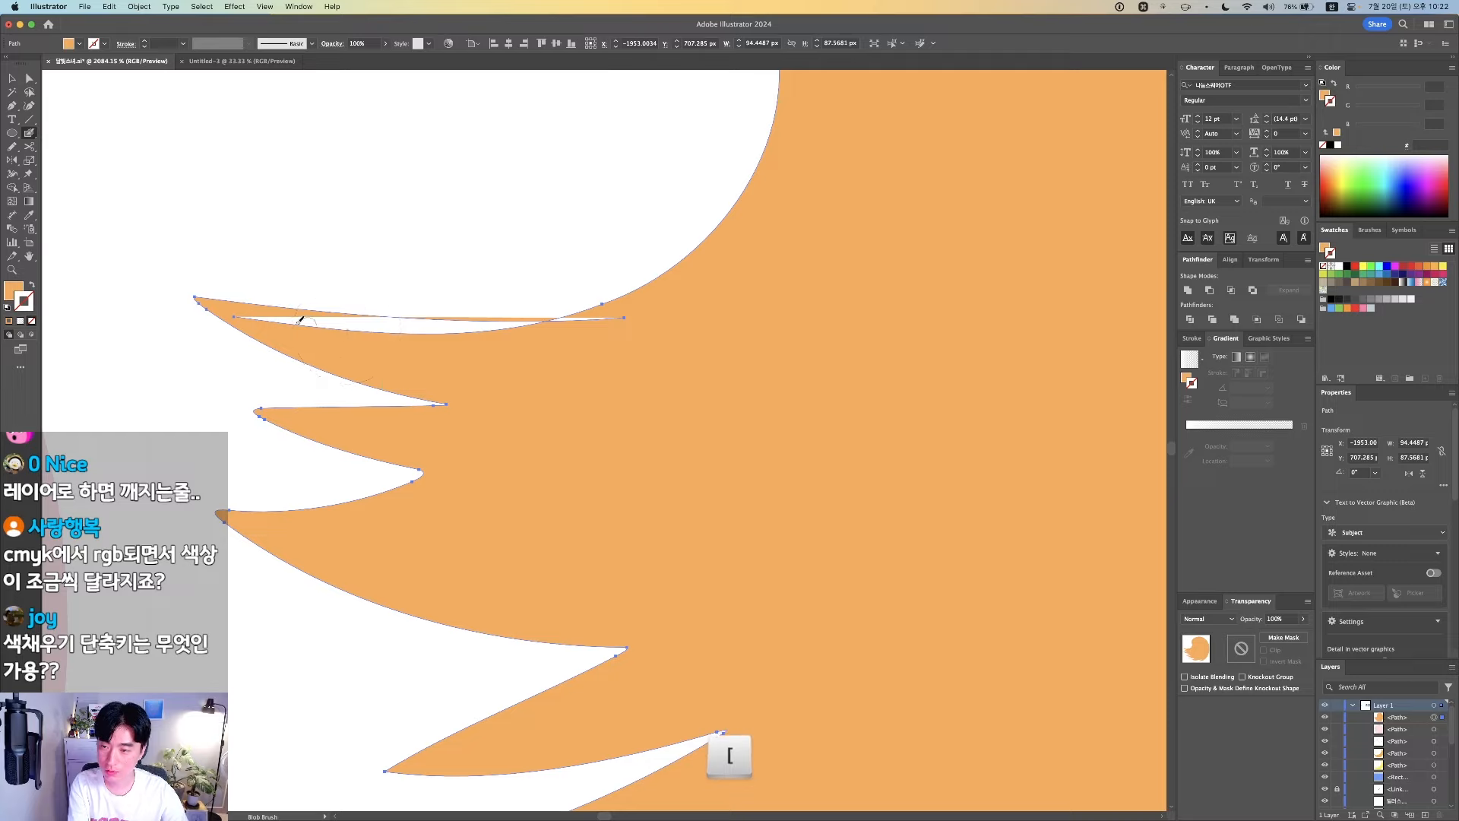
mouse_move(244, 304)
mouse_down()
mouse_move(413, 329)
mouse_move(670, 313)
mouse_move(512, 330)
mouse_move(338, 317)
mouse_move(467, 317)
mouse_up()
key(v)
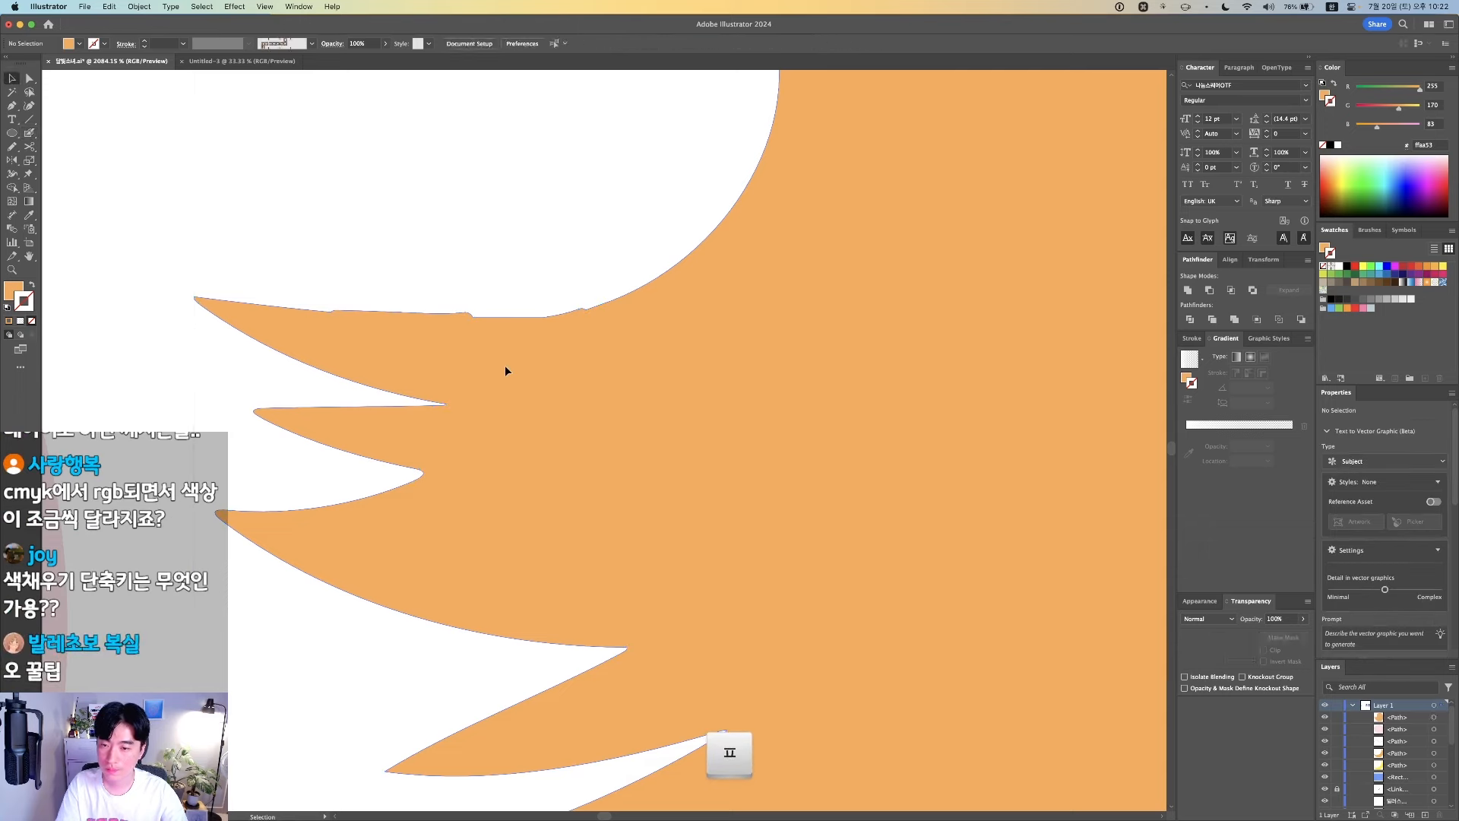
Remove surplus anchor points along the upper edge of the top hair strand with the Pen tool
click(505, 370)
key(p)
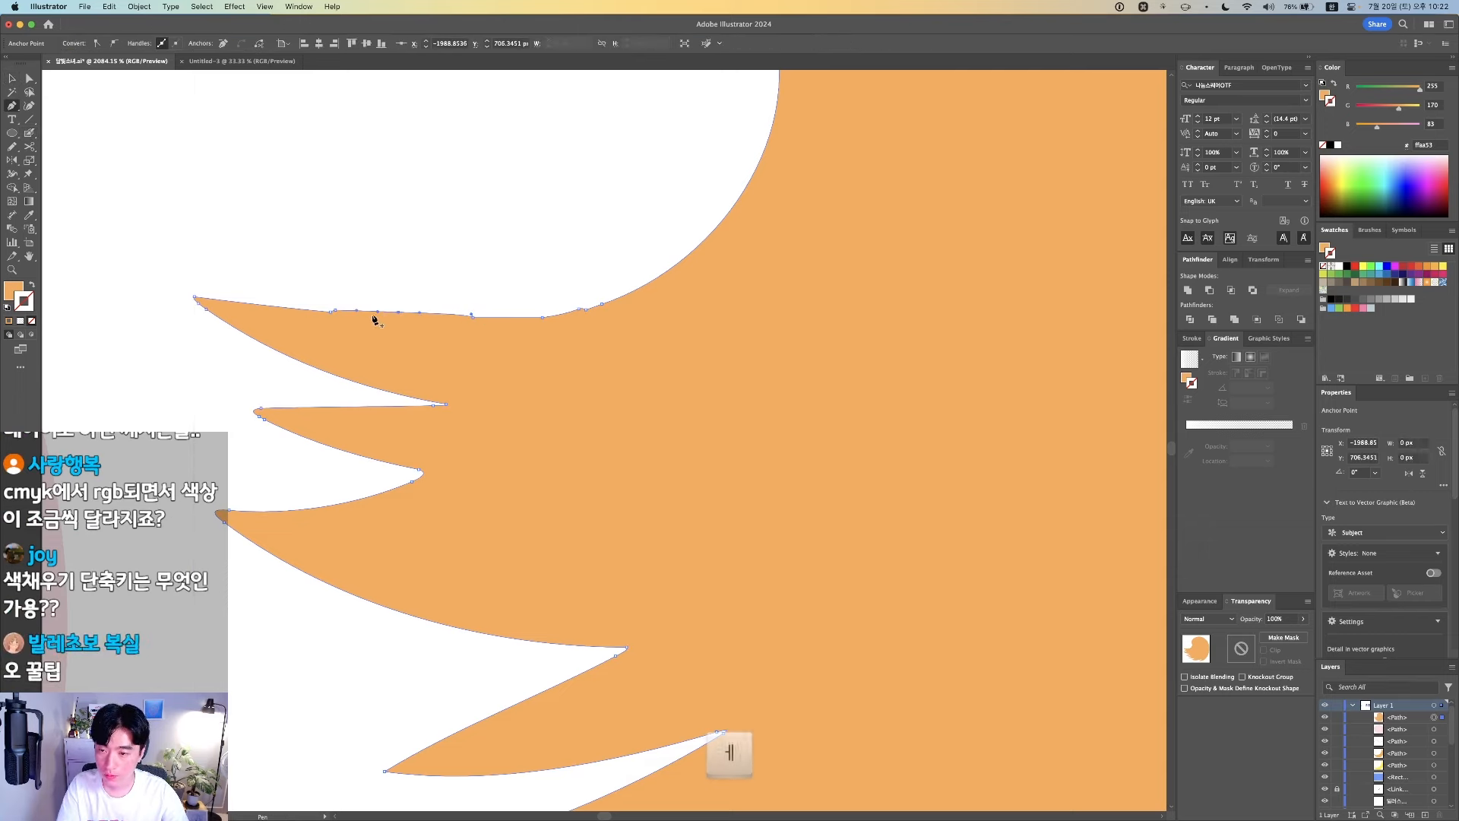
click(336, 311)
click(551, 314)
click(579, 309)
key(v)
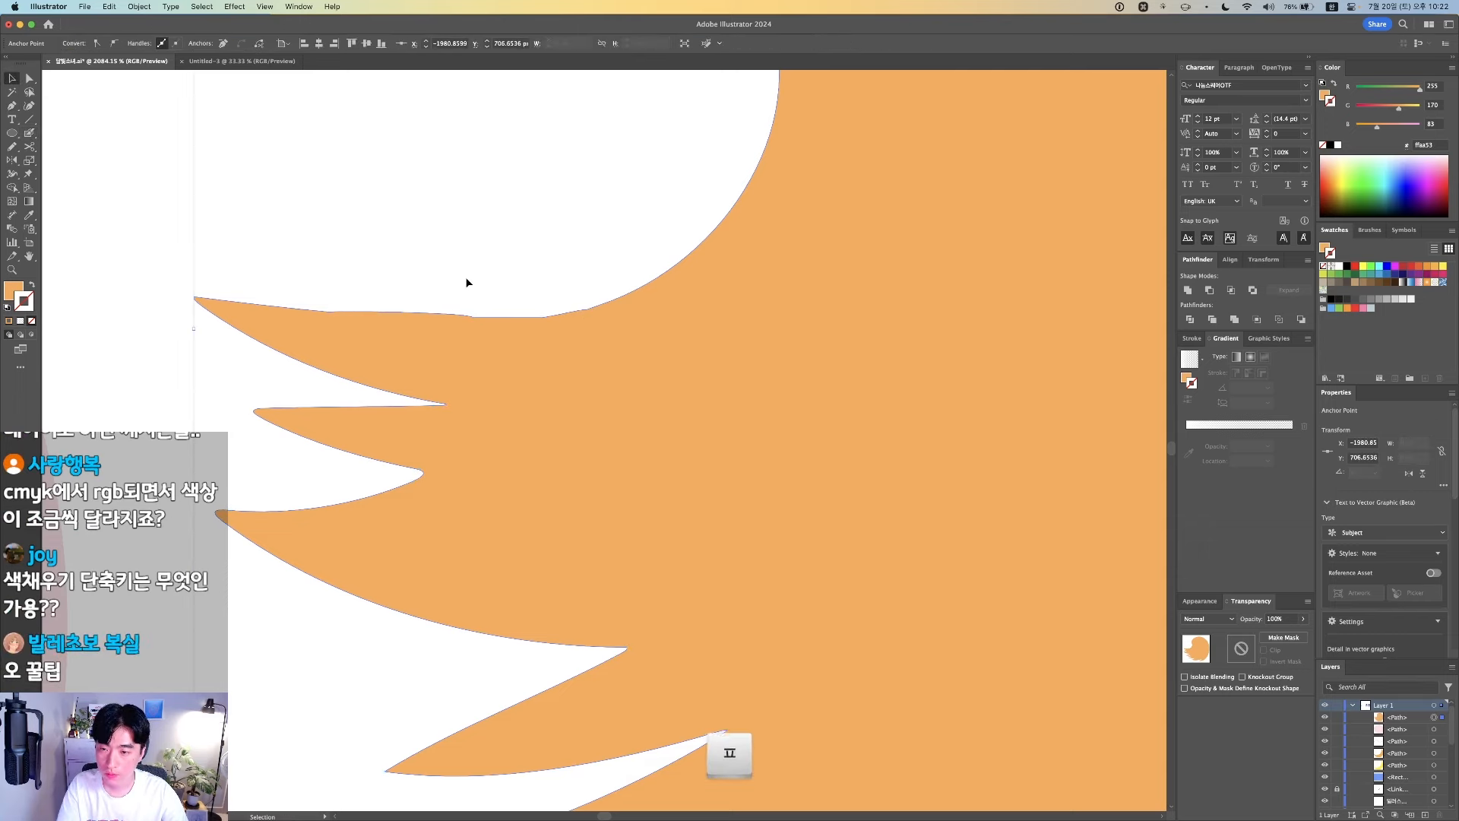
click(466, 278)
Even out the upper edge of the top hair strand with the Smooth tool
click(496, 365)
key(shift+n)
mouse_move(592, 306)
mouse_down()
mouse_move(323, 301)
mouse_move(448, 314)
mouse_move(600, 301)
mouse_up()
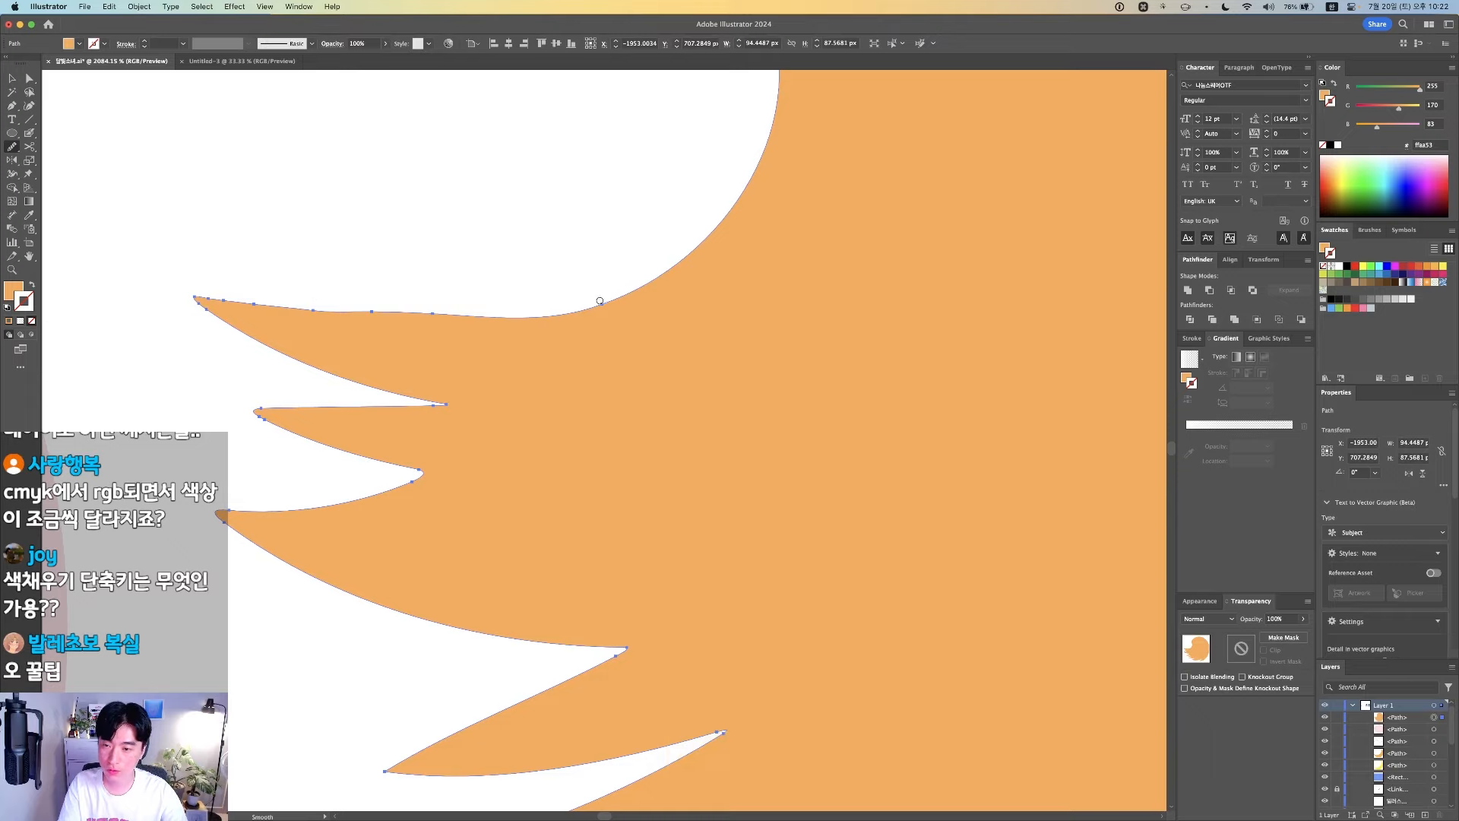
drag(293, 301, 430, 309)
drag(548, 304, 683, 289)
key(v)
click(363, 267)
scroll(410, 286, down, 4)
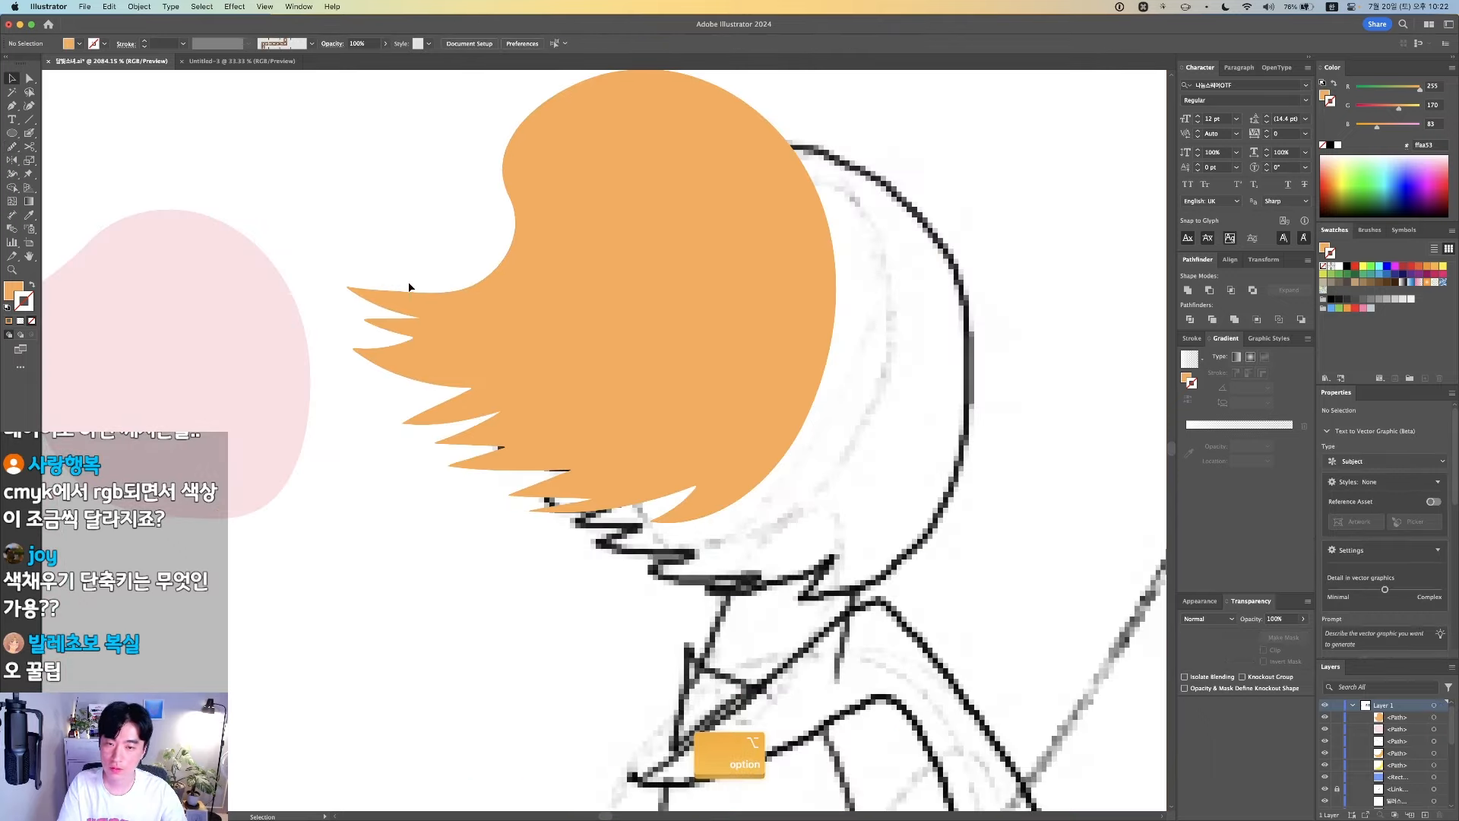
Move the orange hair shape back over the sketched head so it meets the pink face
scroll(406, 287, down, 1)
key(space)
drag(399, 290, 439, 315)
drag(561, 334, 645, 379)
drag(342, 362, 677, 354)
click(258, 323)
scroll(332, 339, down, 2)
drag(375, 385, 542, 351)
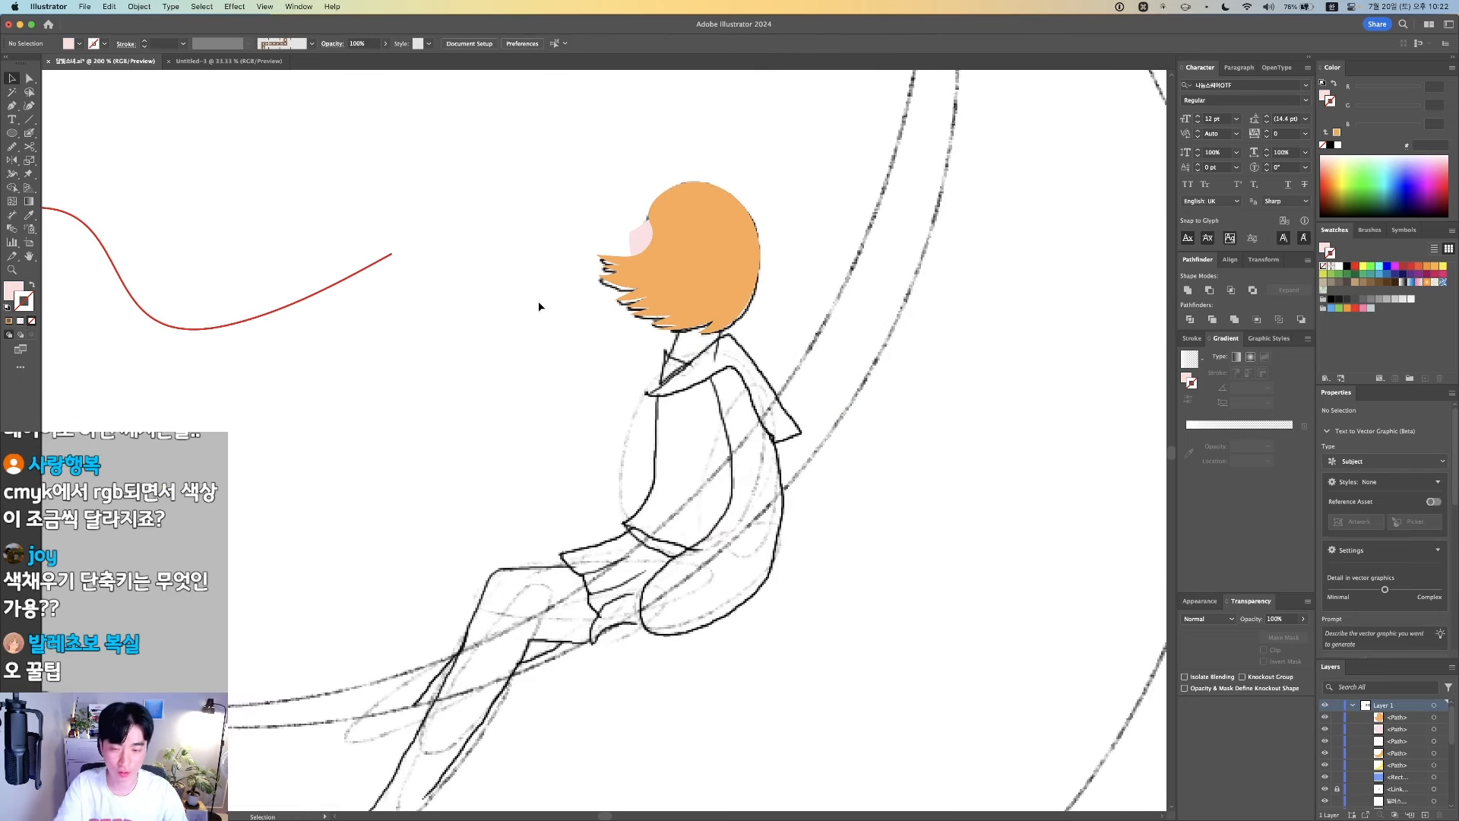
Recolour the hair shape to the muted orange-brown fill #db9d65
click(699, 268)
double_click(14, 291)
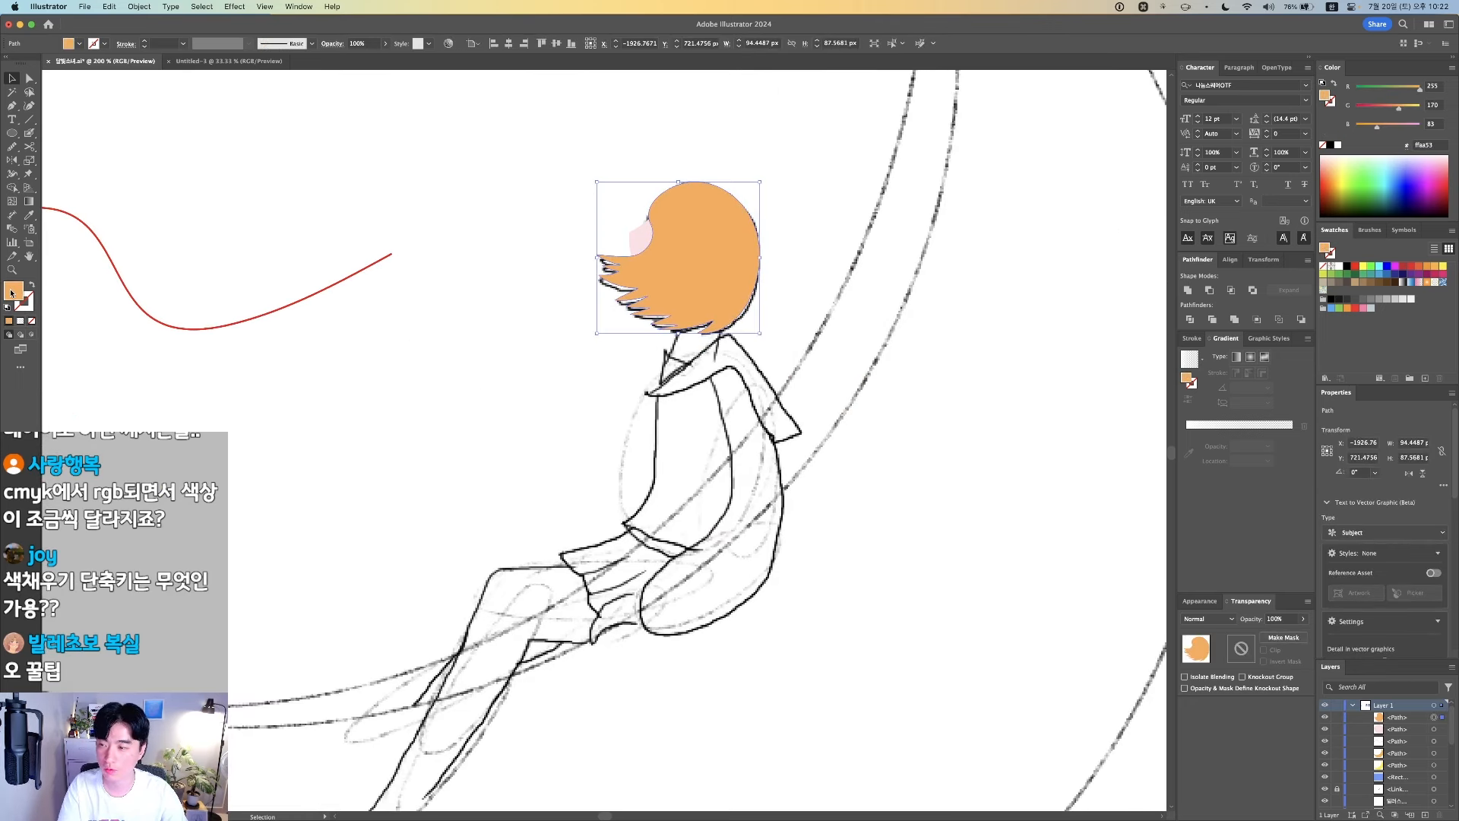
mouse_move(953, 539)
mouse_down()
mouse_move(945, 566)
mouse_move(941, 548)
mouse_up()
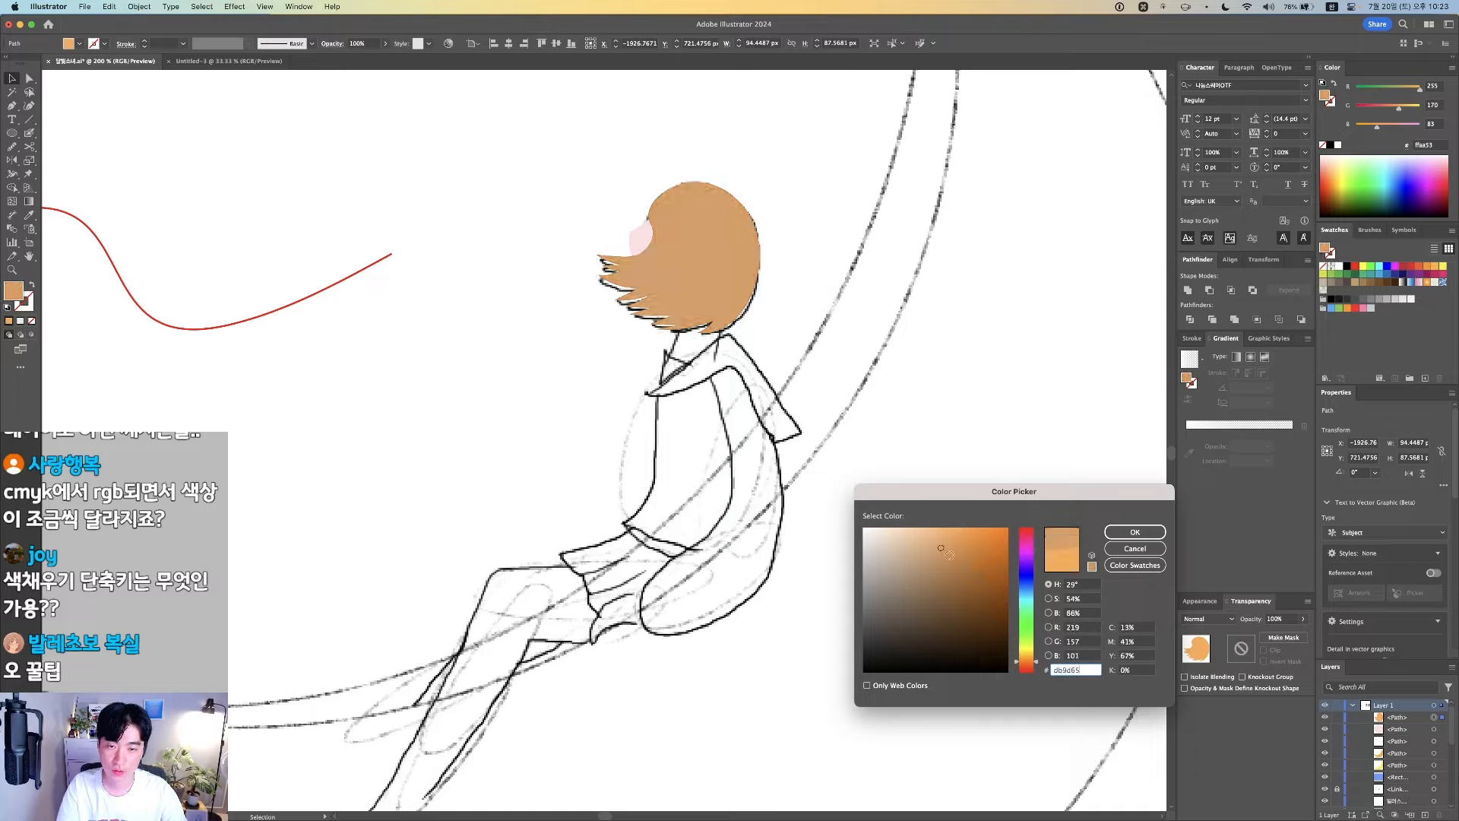
click(1111, 534)
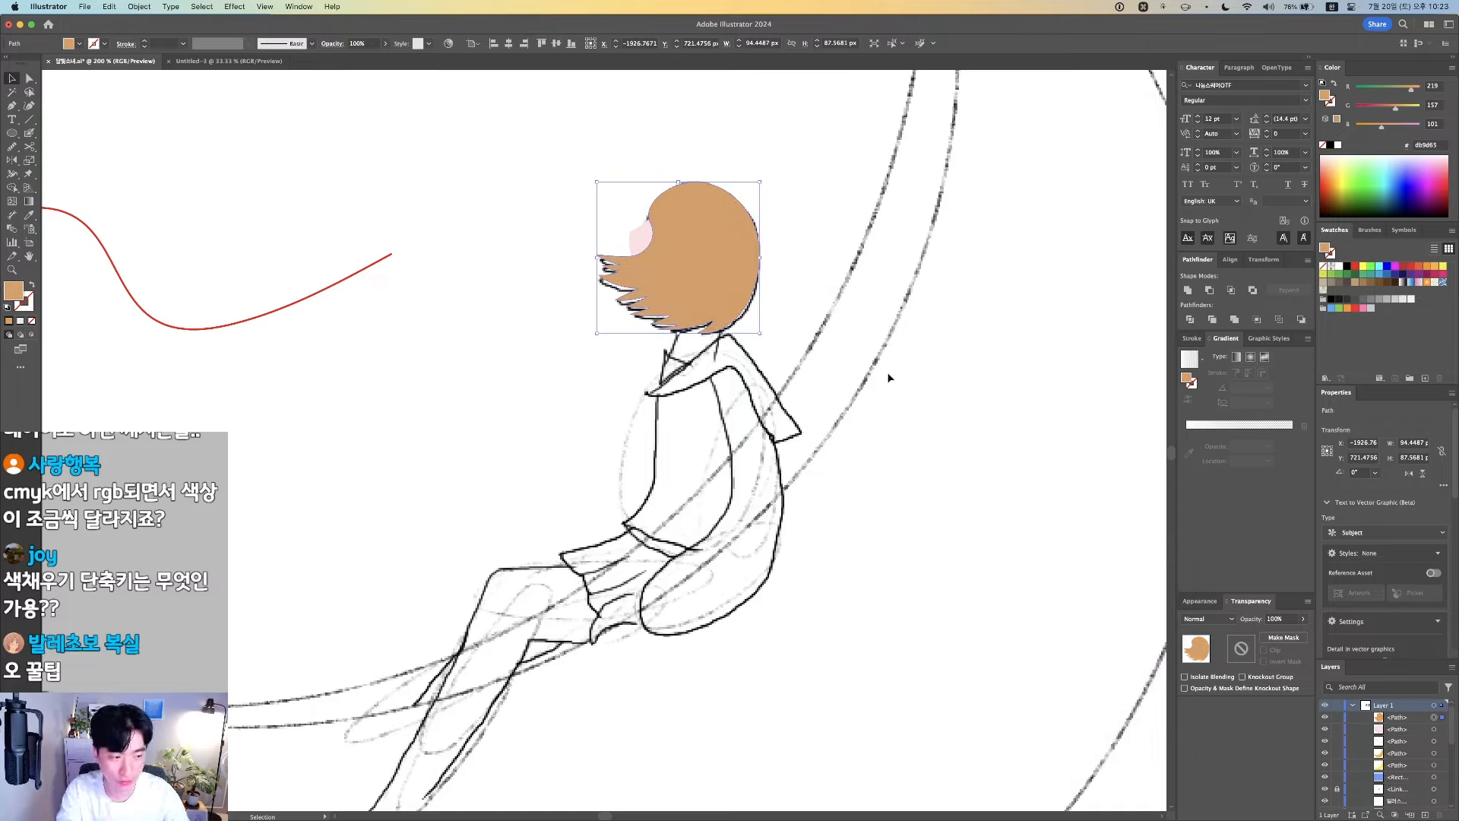
Choose RGB as the Color panel's colour mode and deselect the hair shape
key(F1)
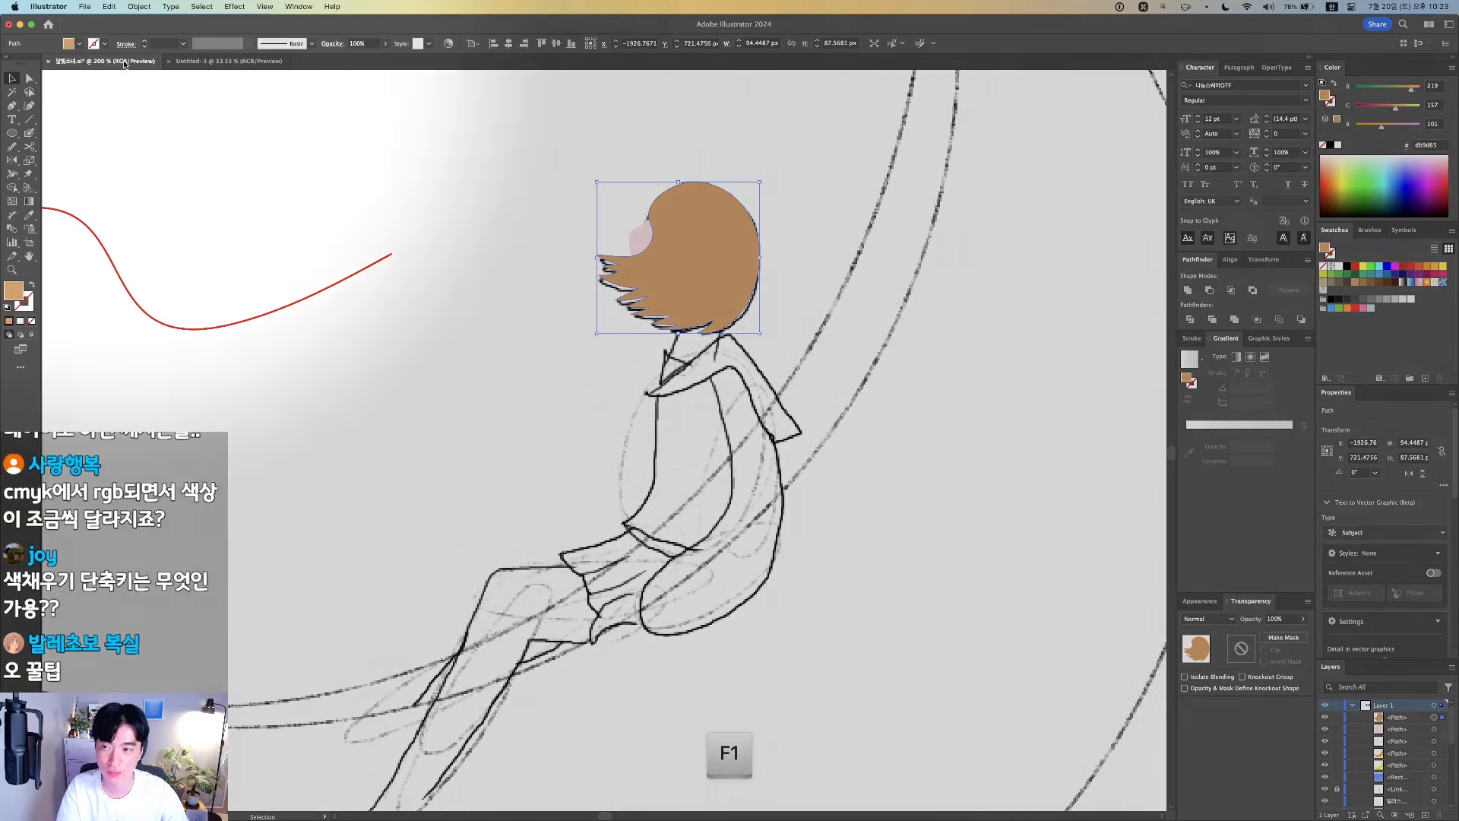
click(1453, 68)
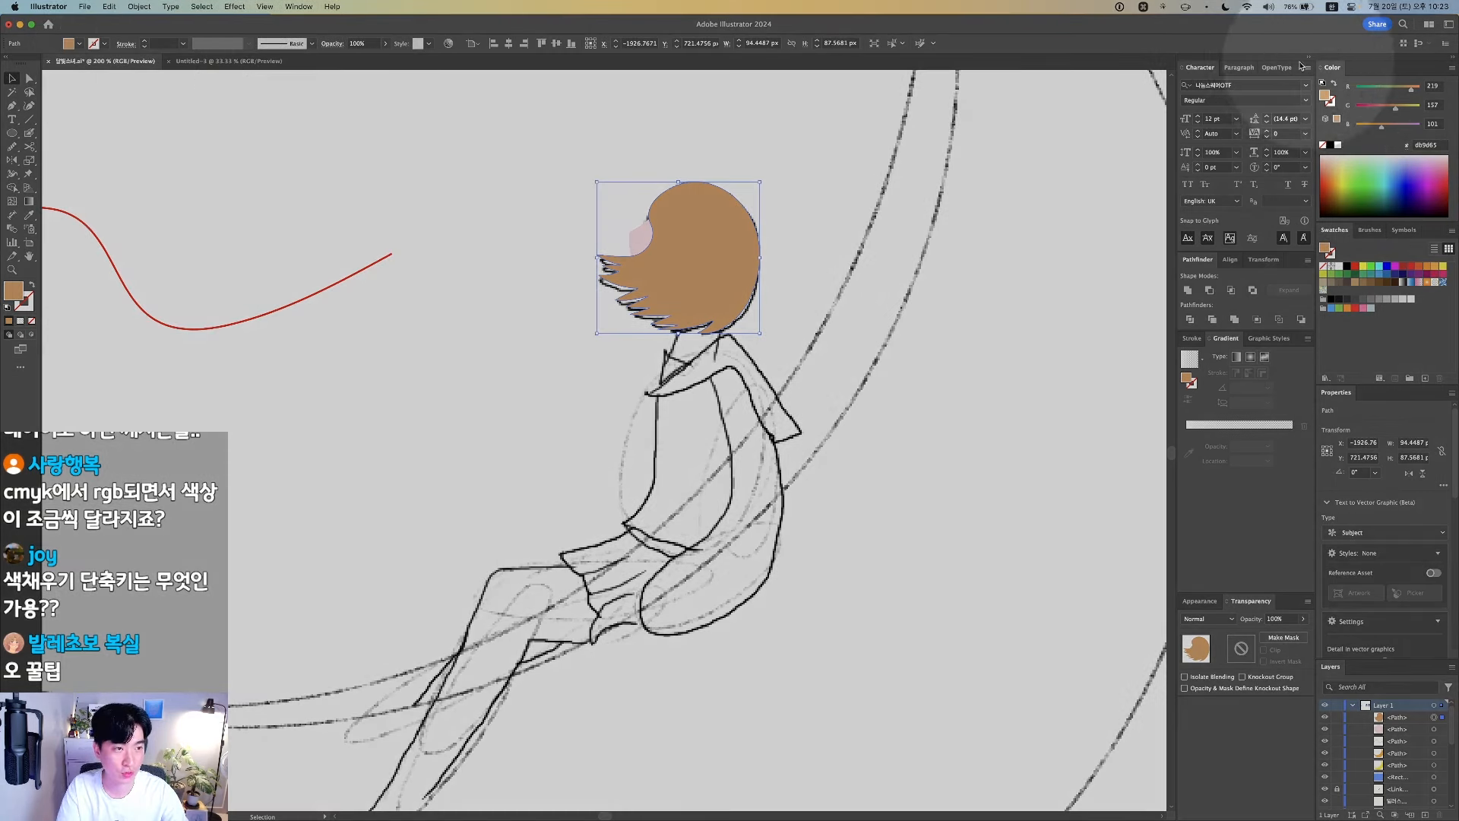
key(F1)
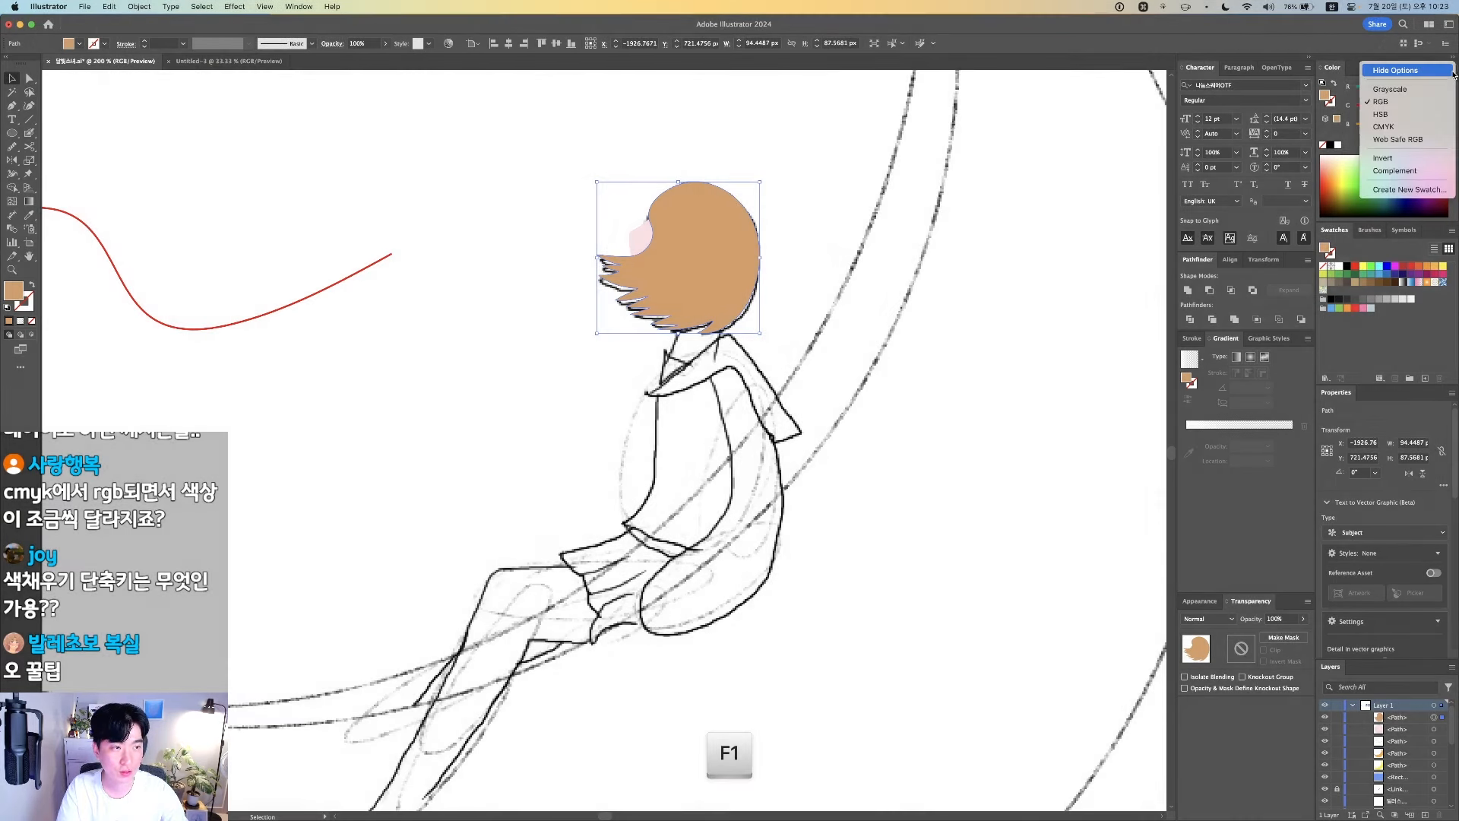
click(1397, 101)
click(700, 360)
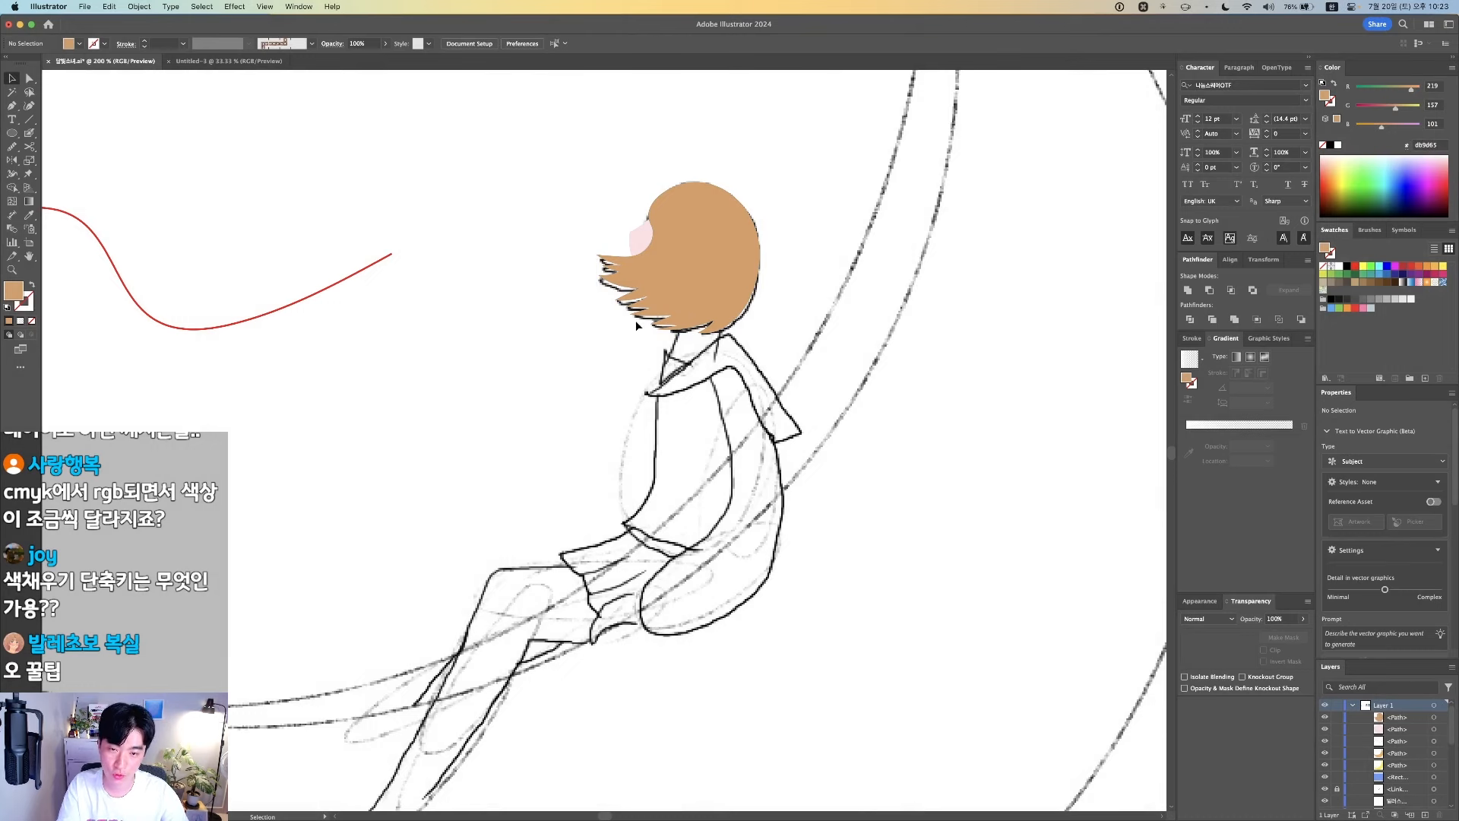
Trace the neck with the Pencil tool and fill it with the pale pink sampled from the face
key(n)
key(super+space)
drag(433, 248, 915, 526)
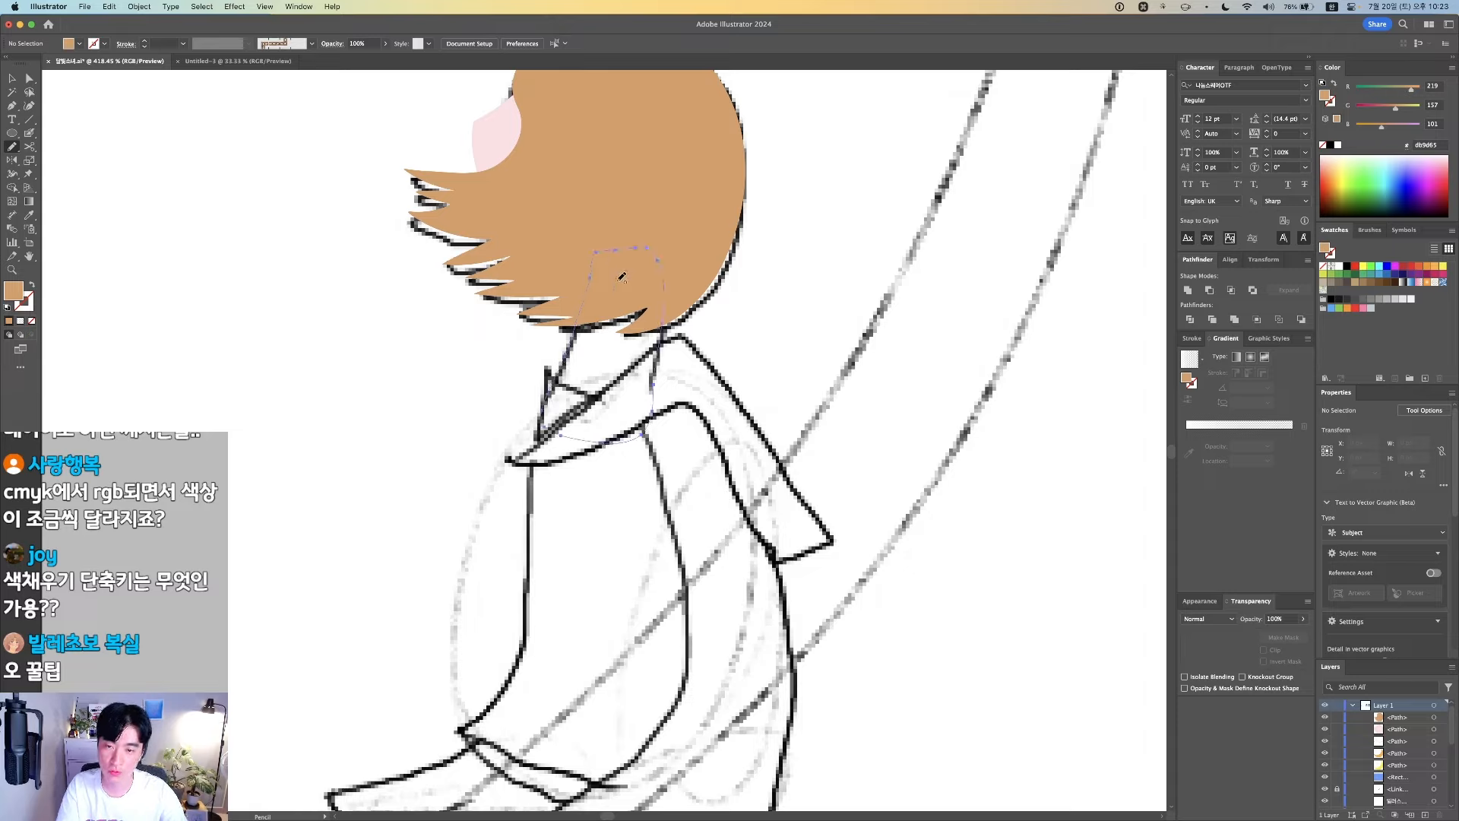
drag(622, 276, 604, 249)
key(i)
click(494, 137)
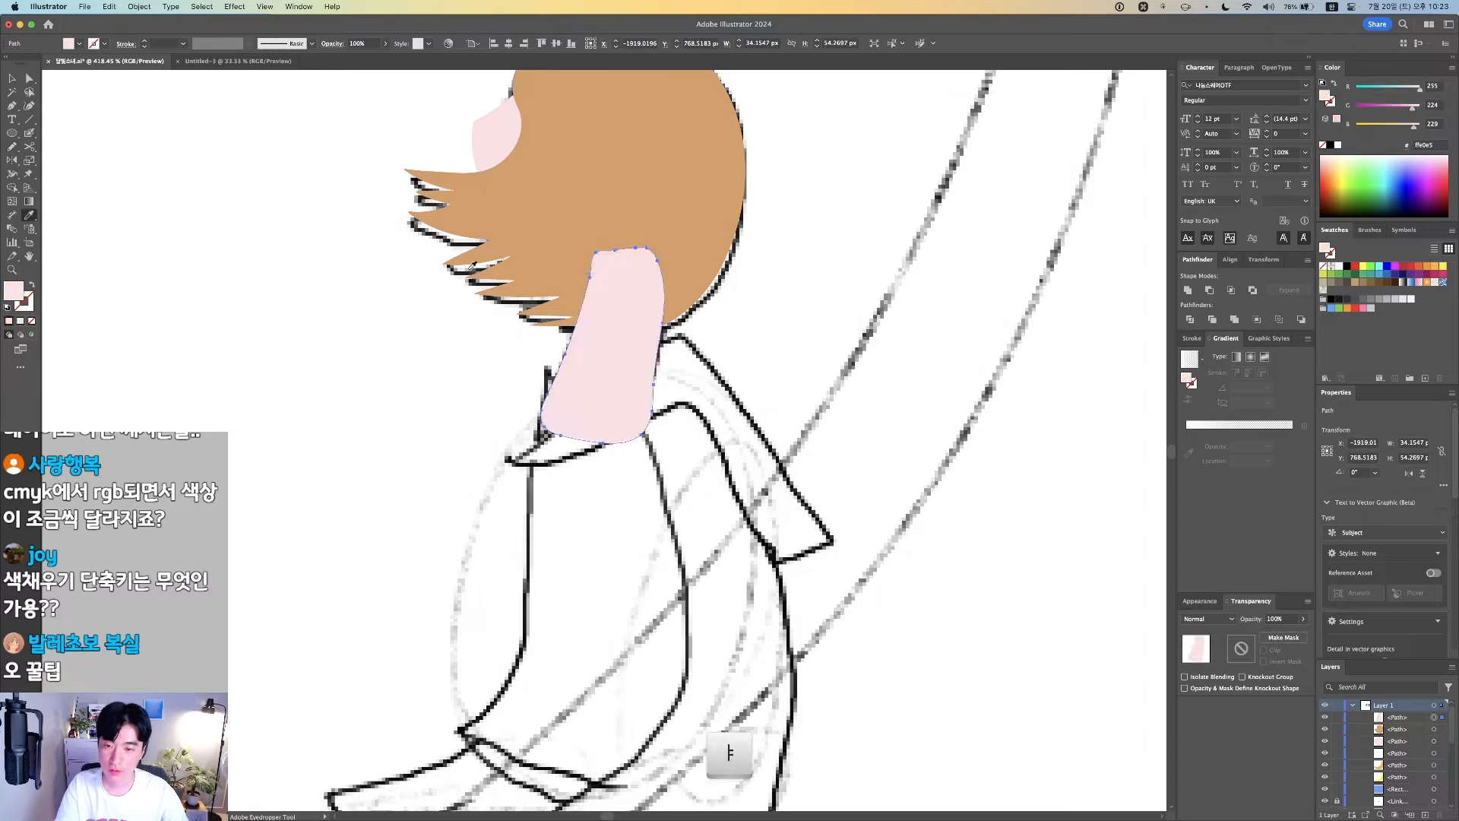
Arrange the pink neck shape directly behind the hair and in front of the sketch
key(super+shift+bracketleft)
key(super+bracketright)
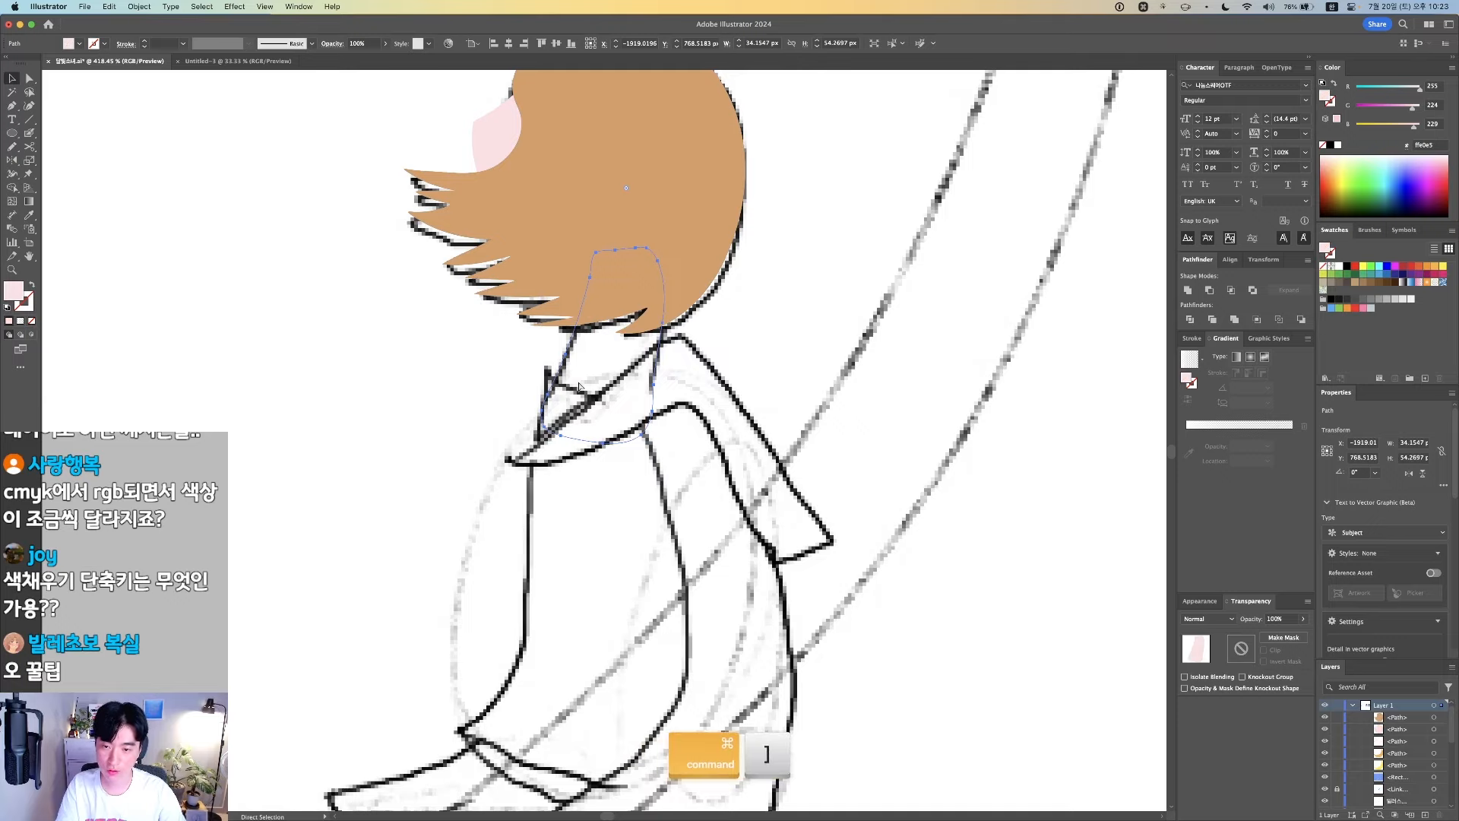
key(super+shift+bracketright)
key(super+bracketleft)
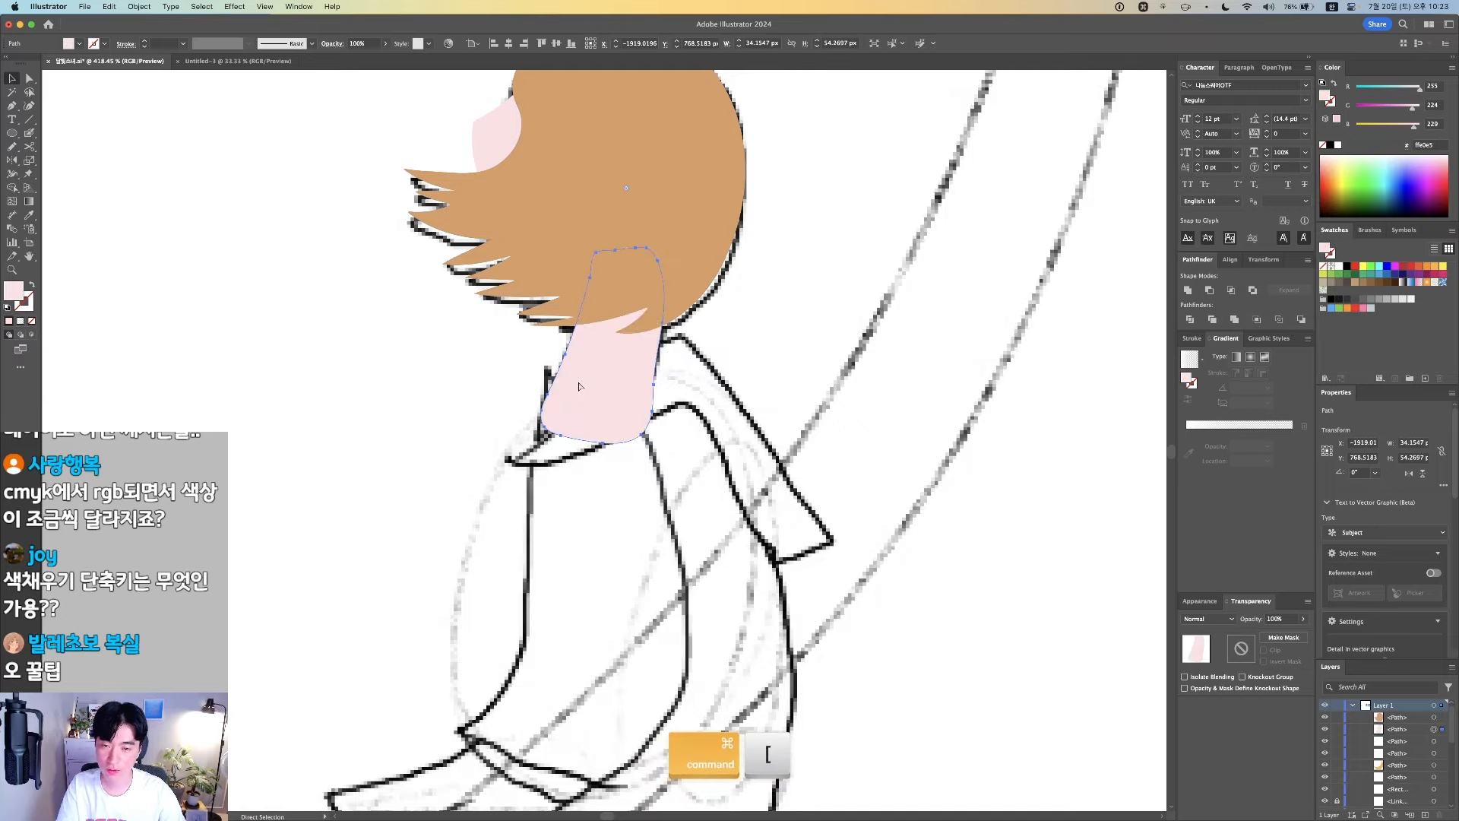
Set the neck shape aside in the empty space in front of the figure, level with its original position
click(539, 409)
drag(598, 401, 355, 401)
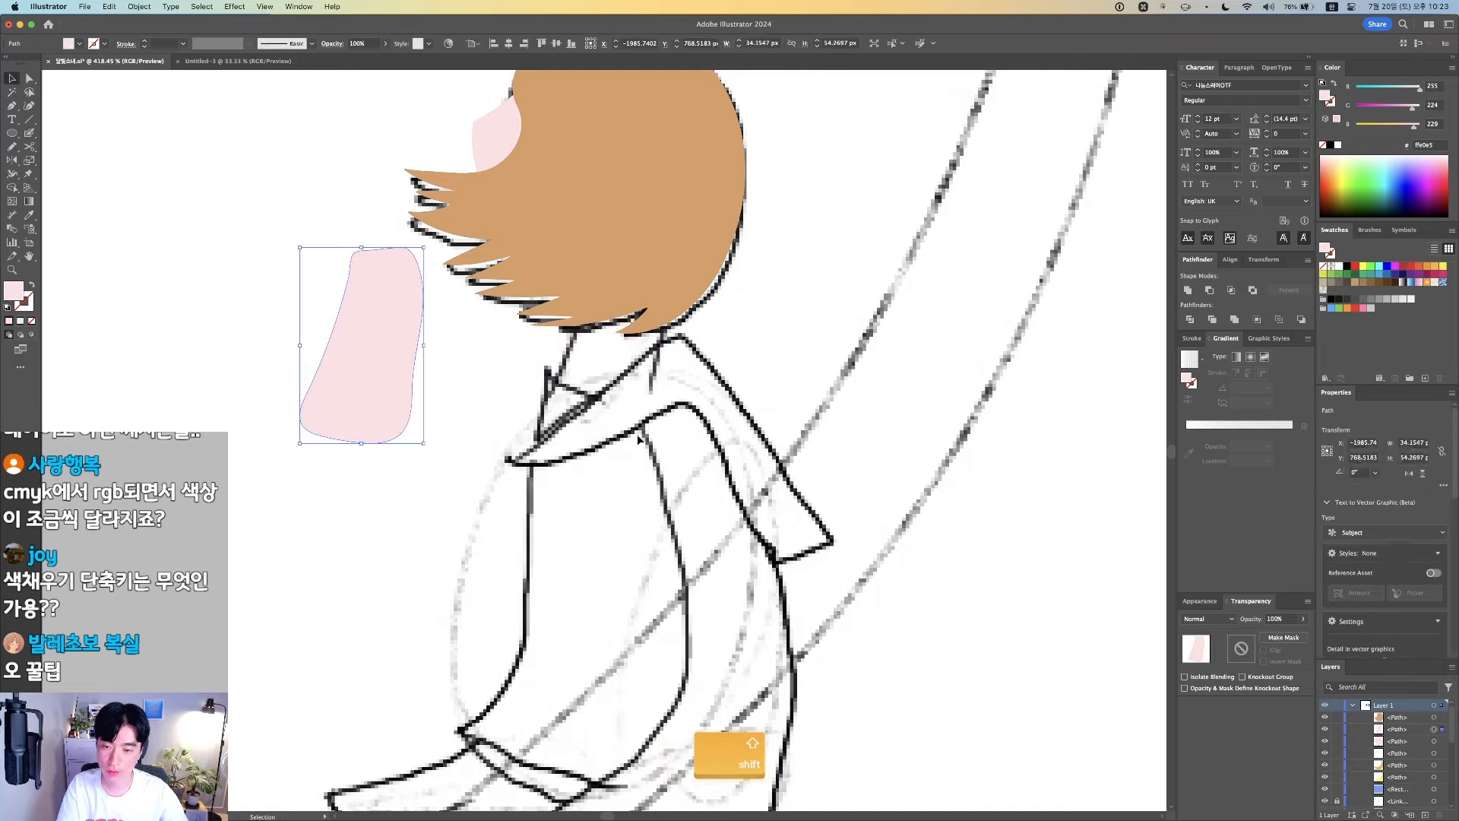
click(562, 434)
drag(574, 442, 656, 386)
scroll(645, 424, down, 2)
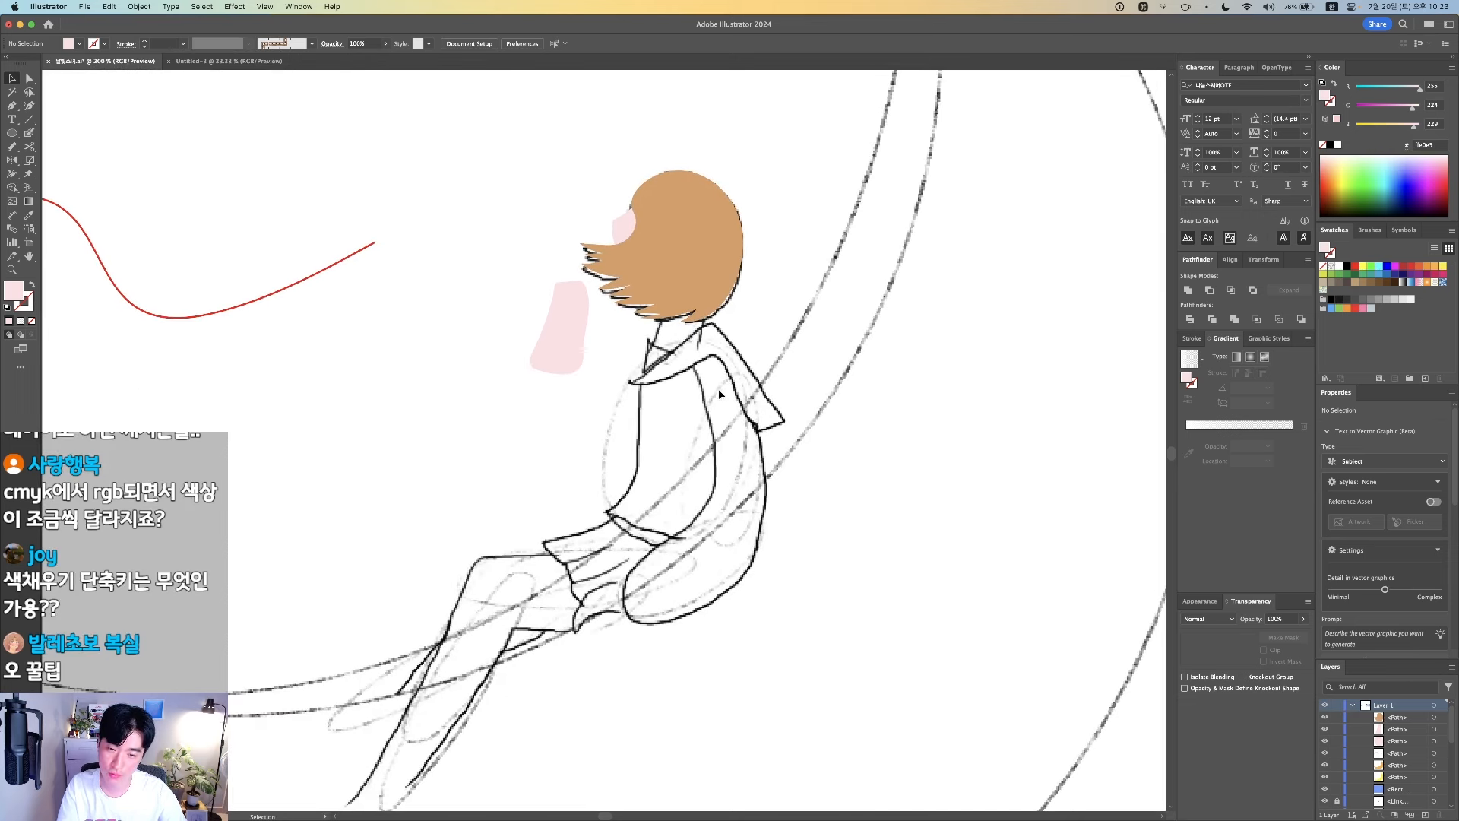
Trace the torso outline about 78 px wide and 113 px high with the Pencil tool and give it a red stroke
key(n)
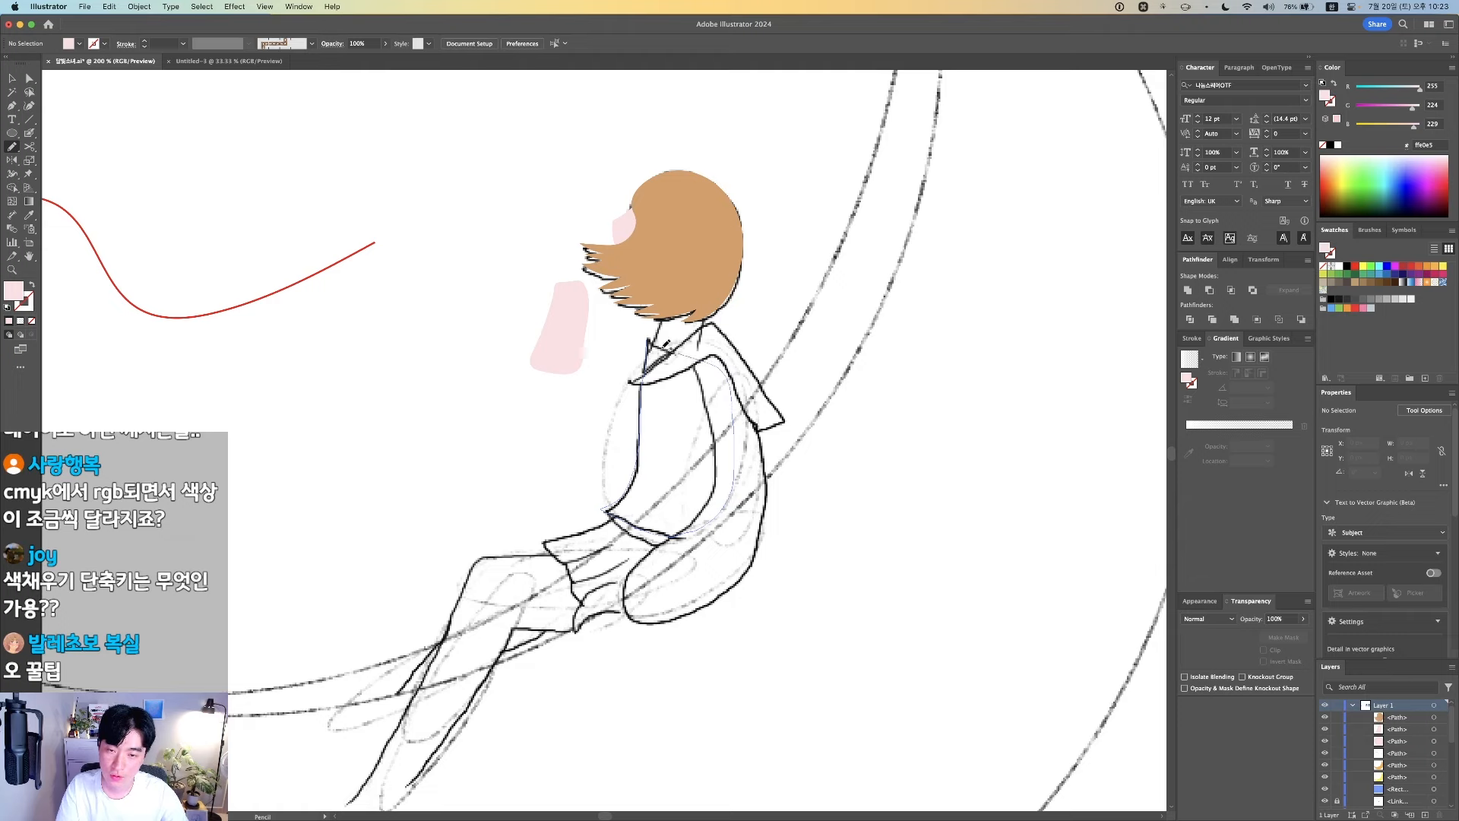
key(v)
click(650, 370)
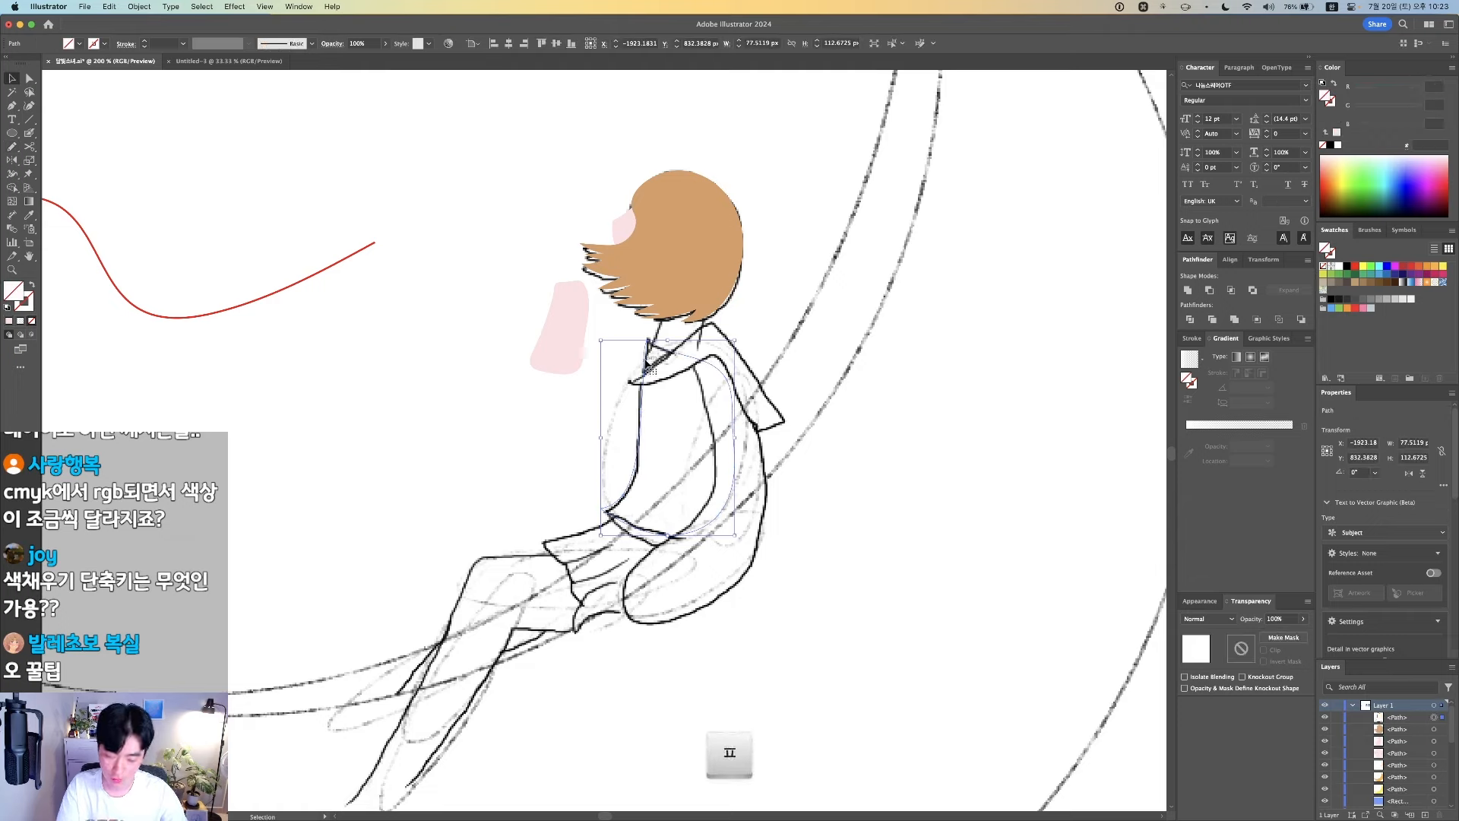
click(1348, 266)
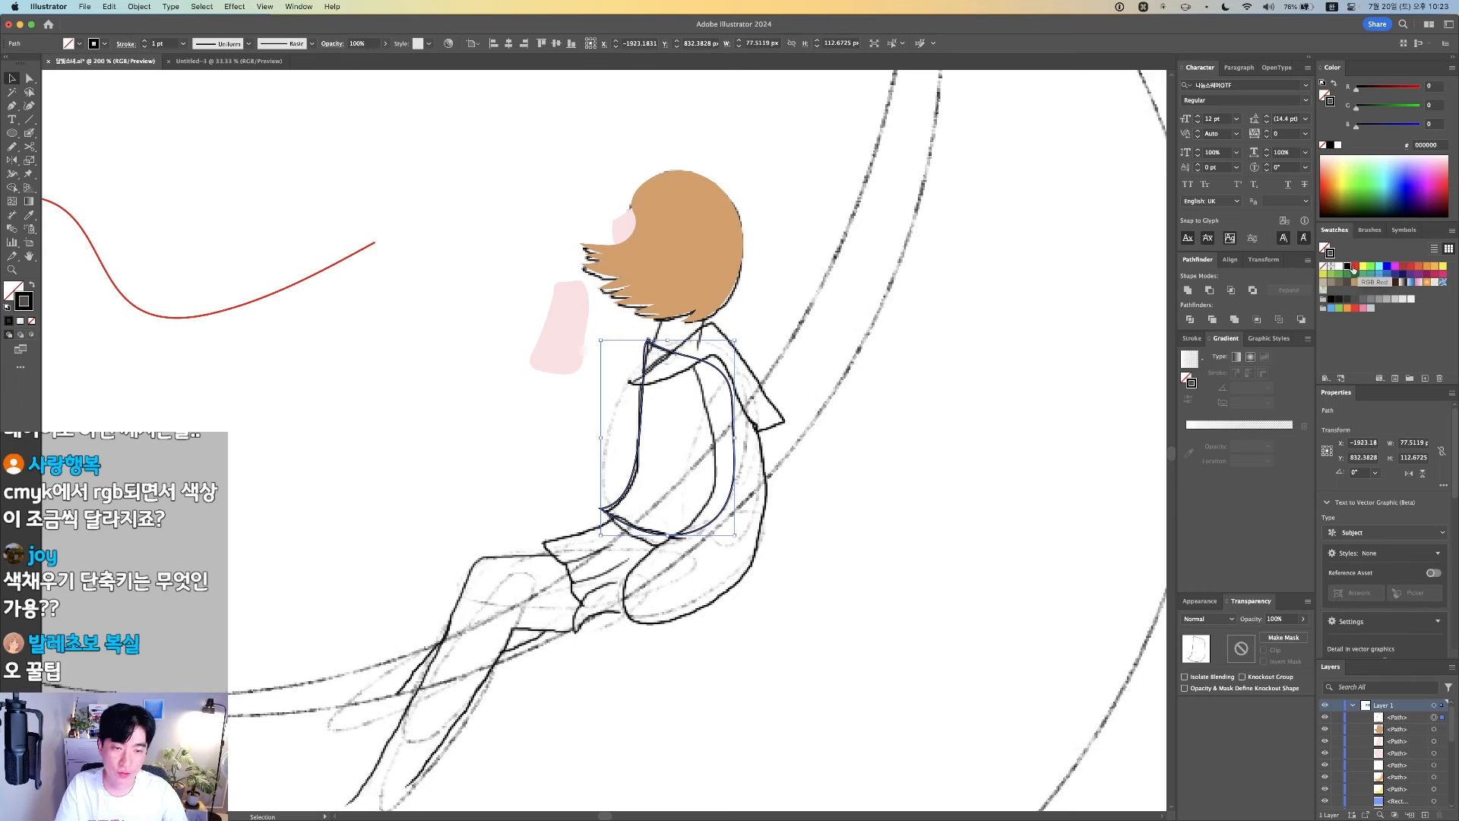
click(1354, 266)
key(v)
click(784, 424)
Replace the torso outline with a new Pencil trace about 76 px wide and 120 px high, reaching below the sketched hem
drag(793, 399, 961, 598)
mouse_move(748, 614)
mouse_down()
mouse_move(828, 581)
mouse_move(841, 514)
mouse_up()
click(646, 564)
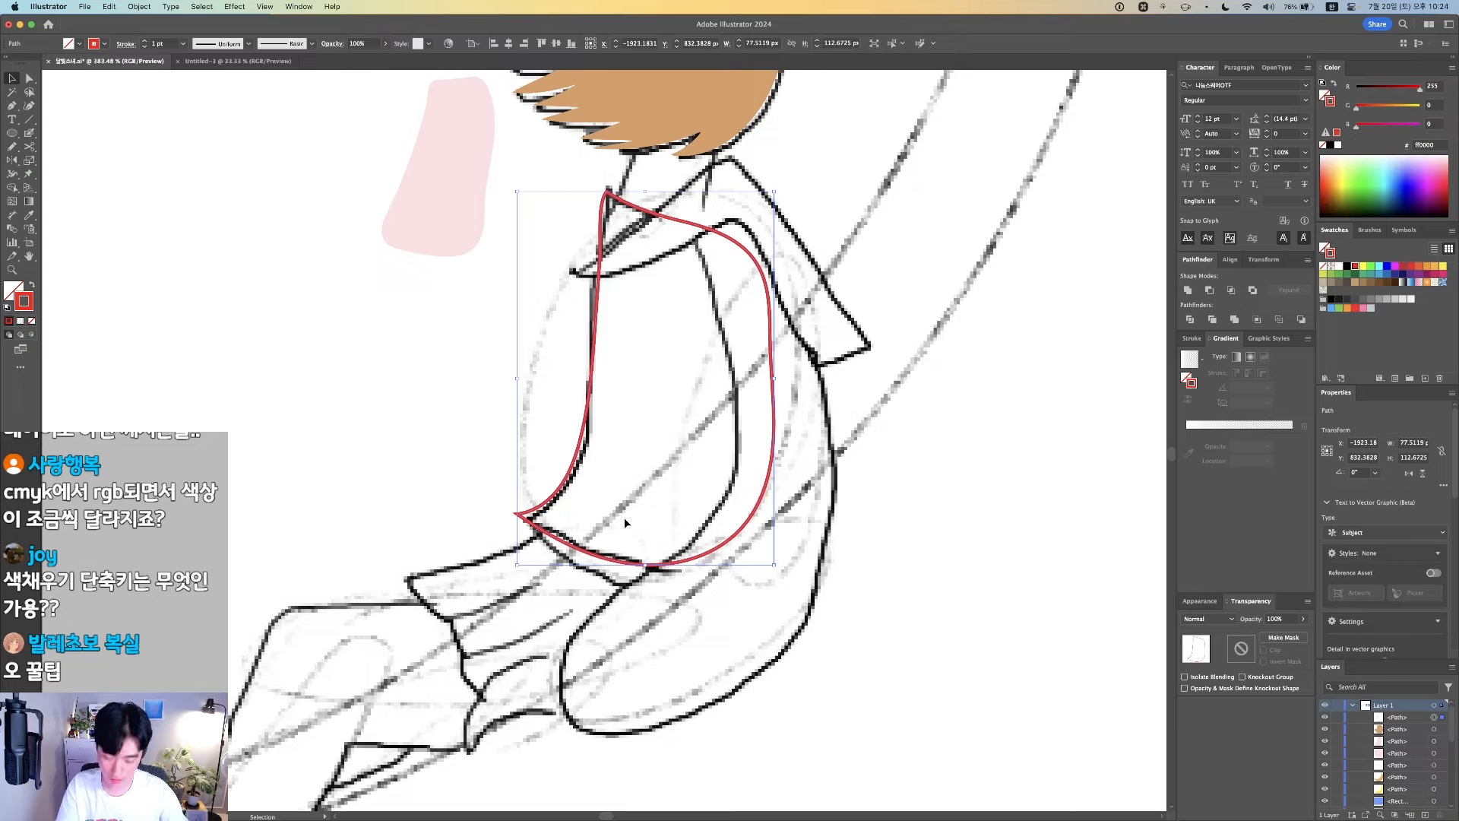
key(Delete)
key(n)
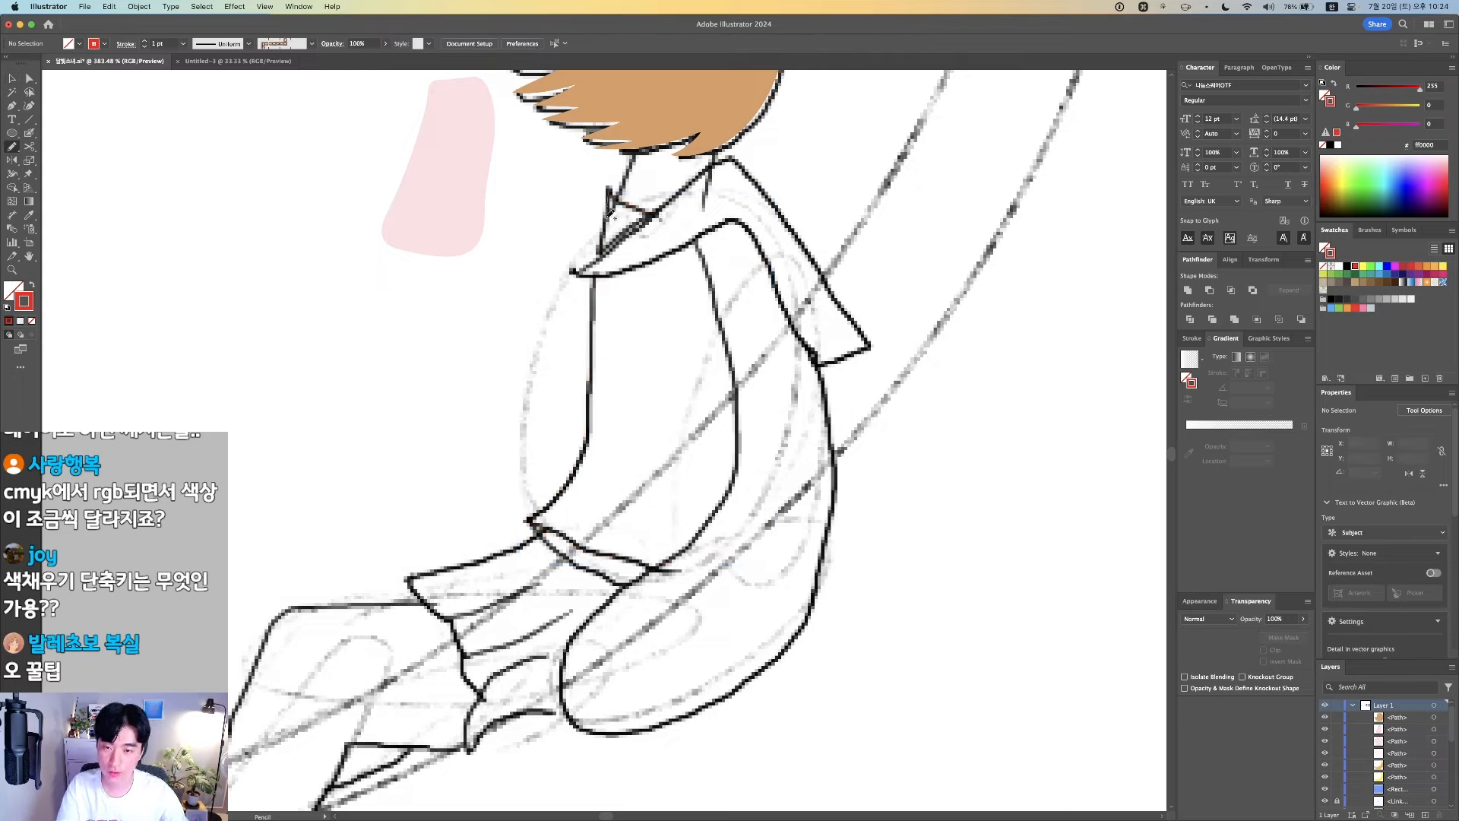
drag(591, 335, 581, 456)
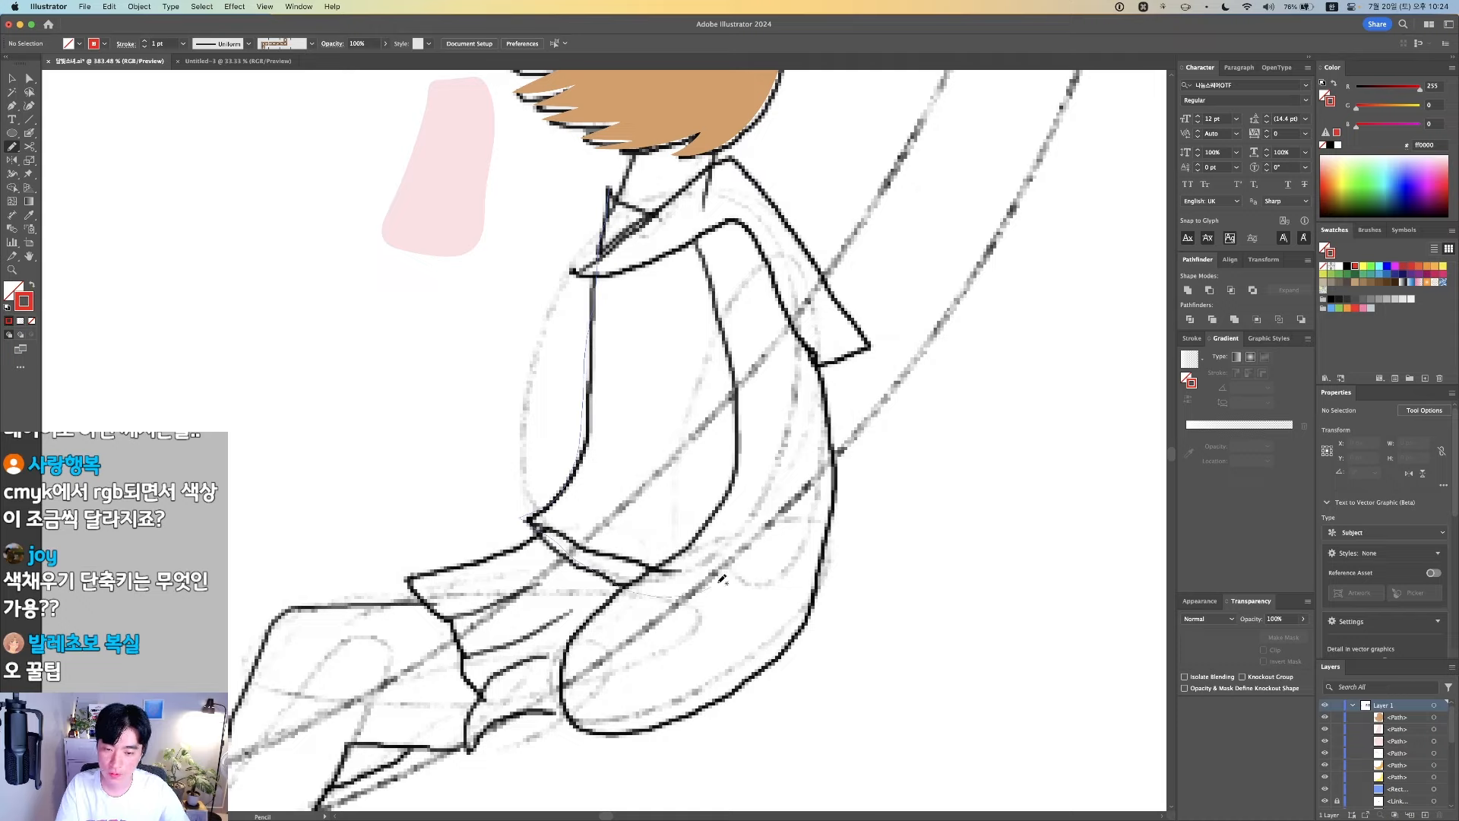
mouse_move(772, 448)
mouse_down()
mouse_move(748, 276)
mouse_move(716, 241)
mouse_move(610, 197)
mouse_up()
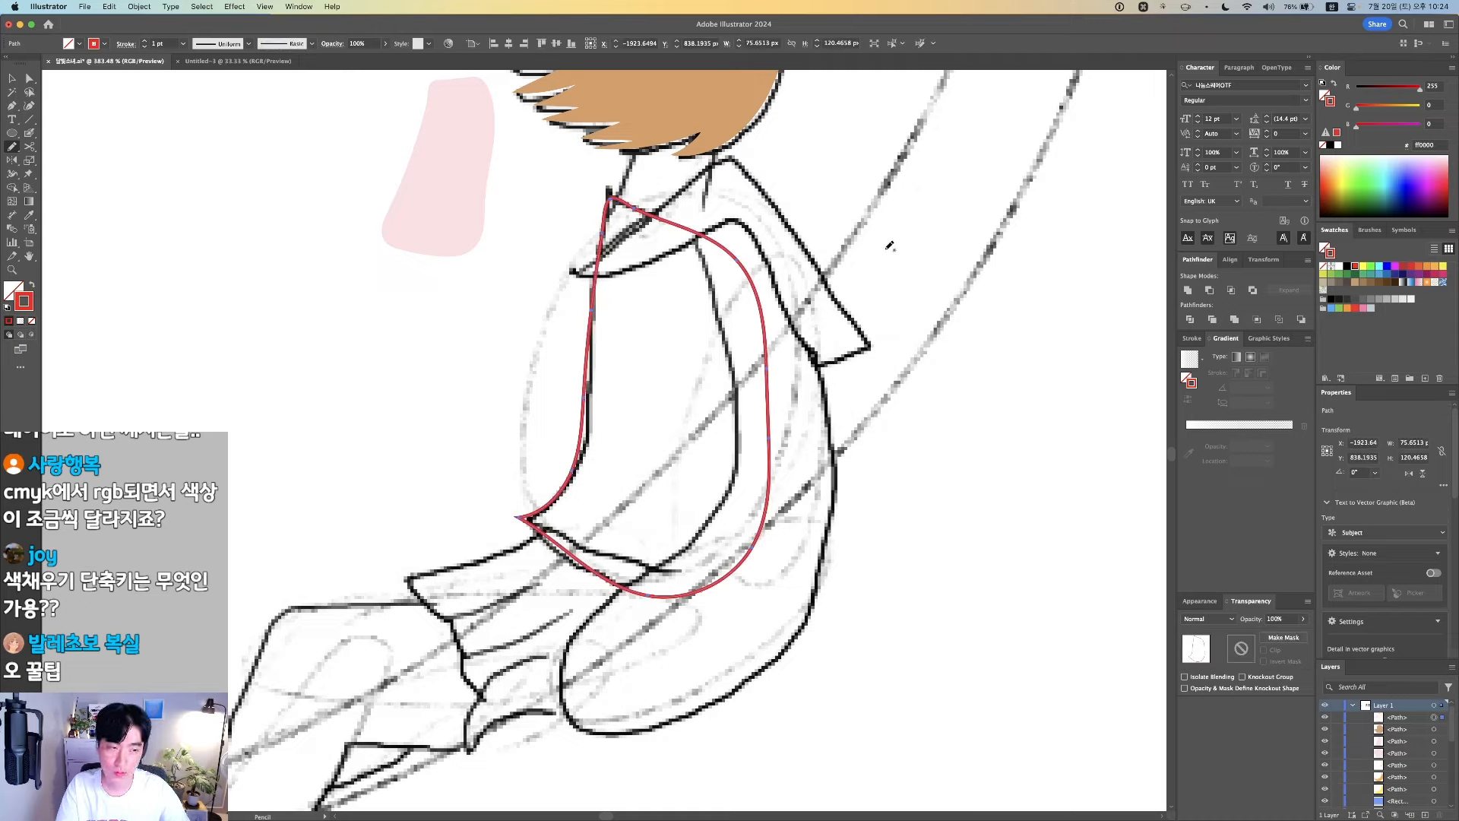
key(v)
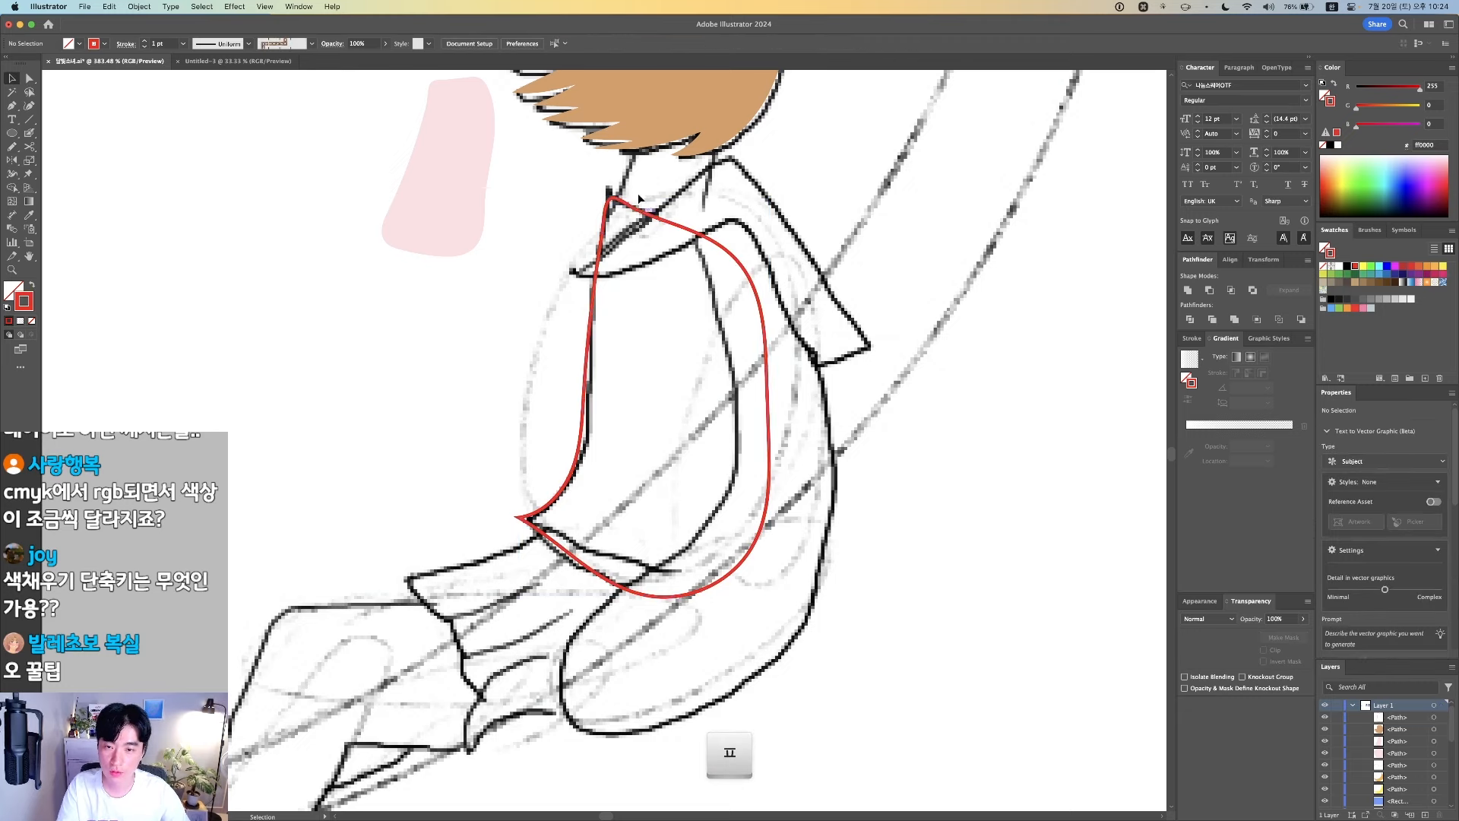
Divide the torso outline along a Pencil-drawn hem curve across its lower part and ungroup the resulting pieces
click(675, 381)
drag(631, 392, 684, 353)
key(n)
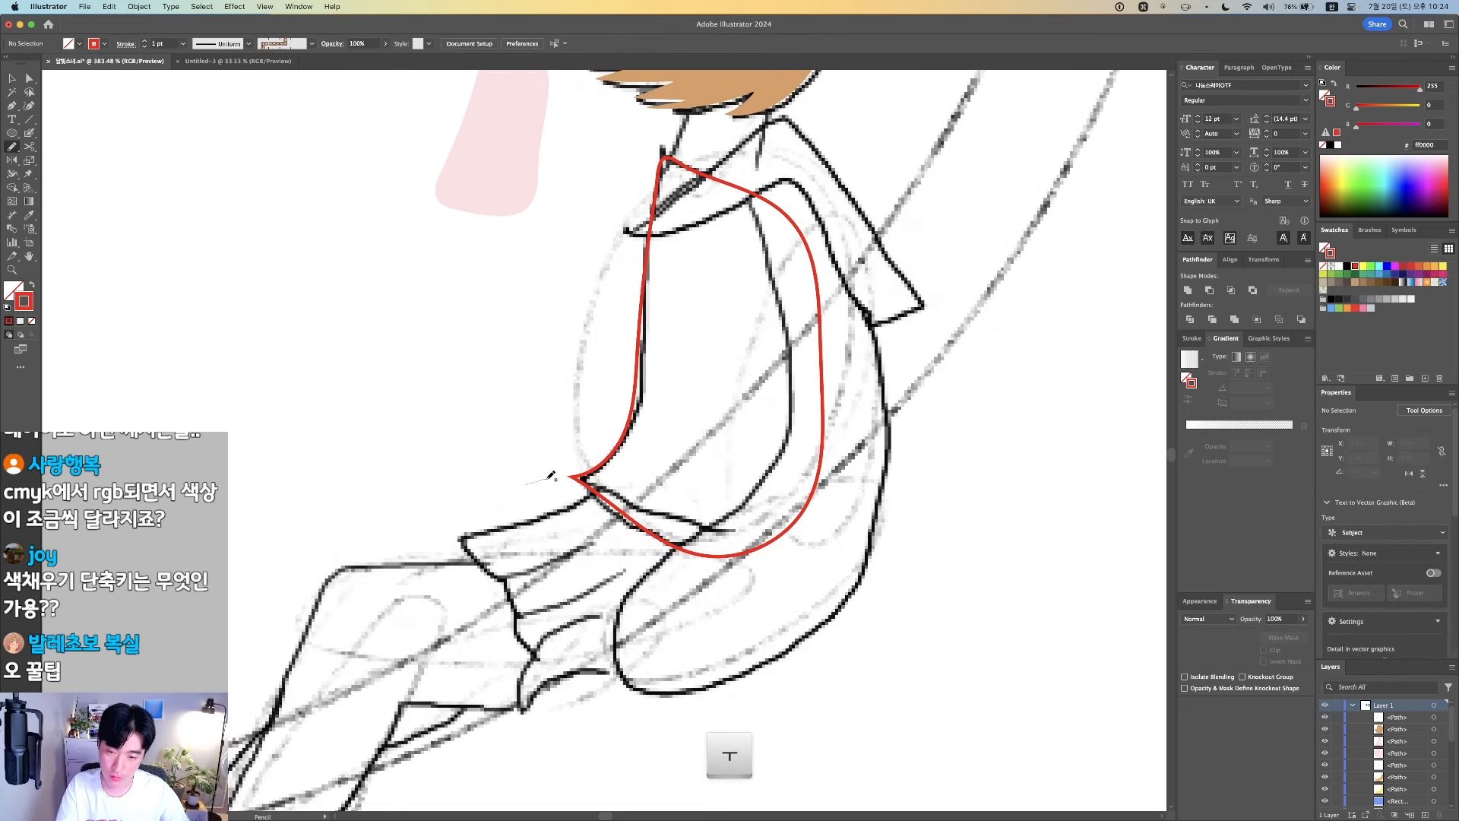
mouse_move(547, 479)
mouse_down()
mouse_move(707, 522)
mouse_move(878, 553)
mouse_up()
key(v)
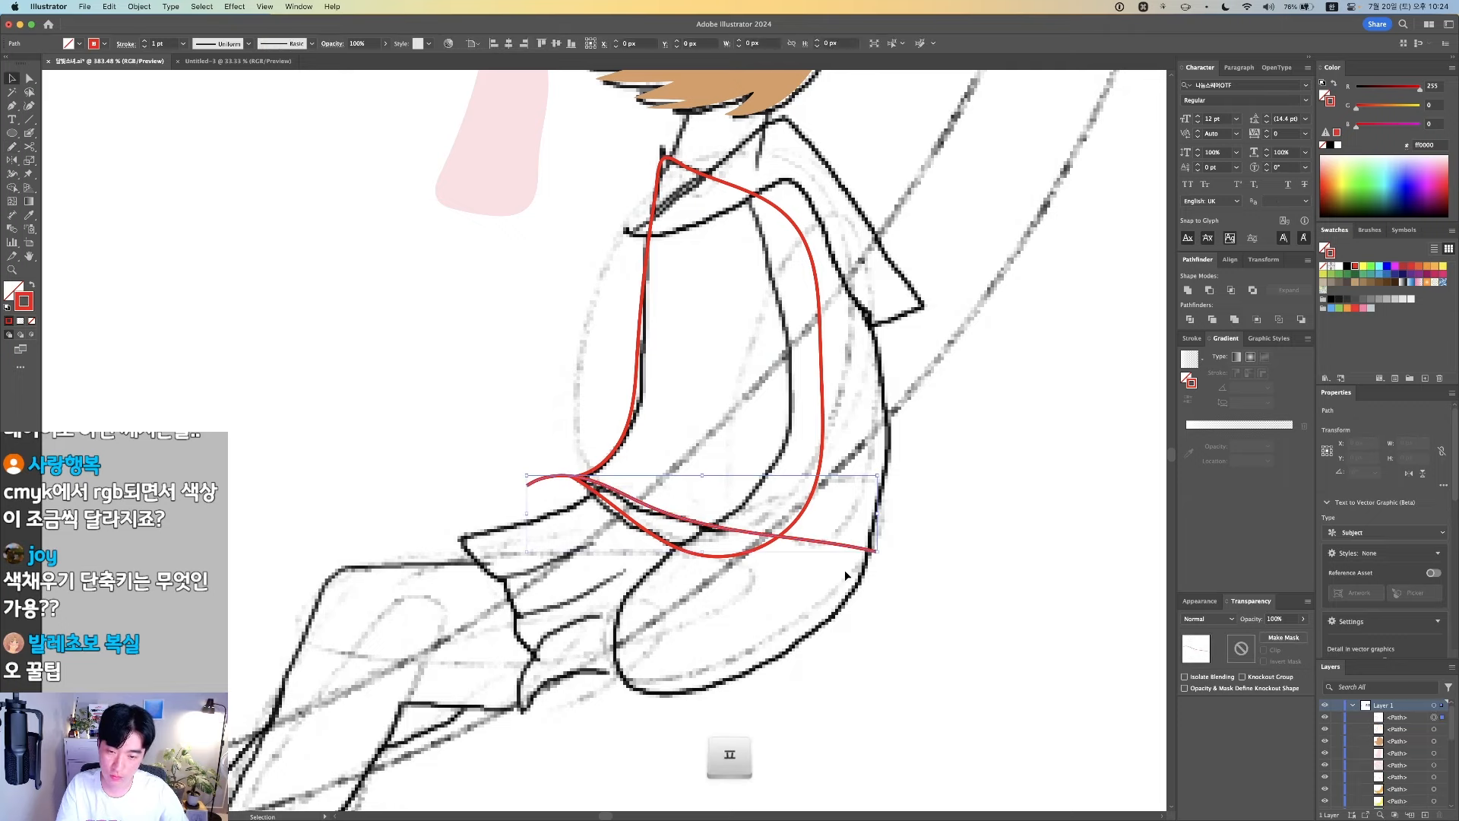
click(1190, 319)
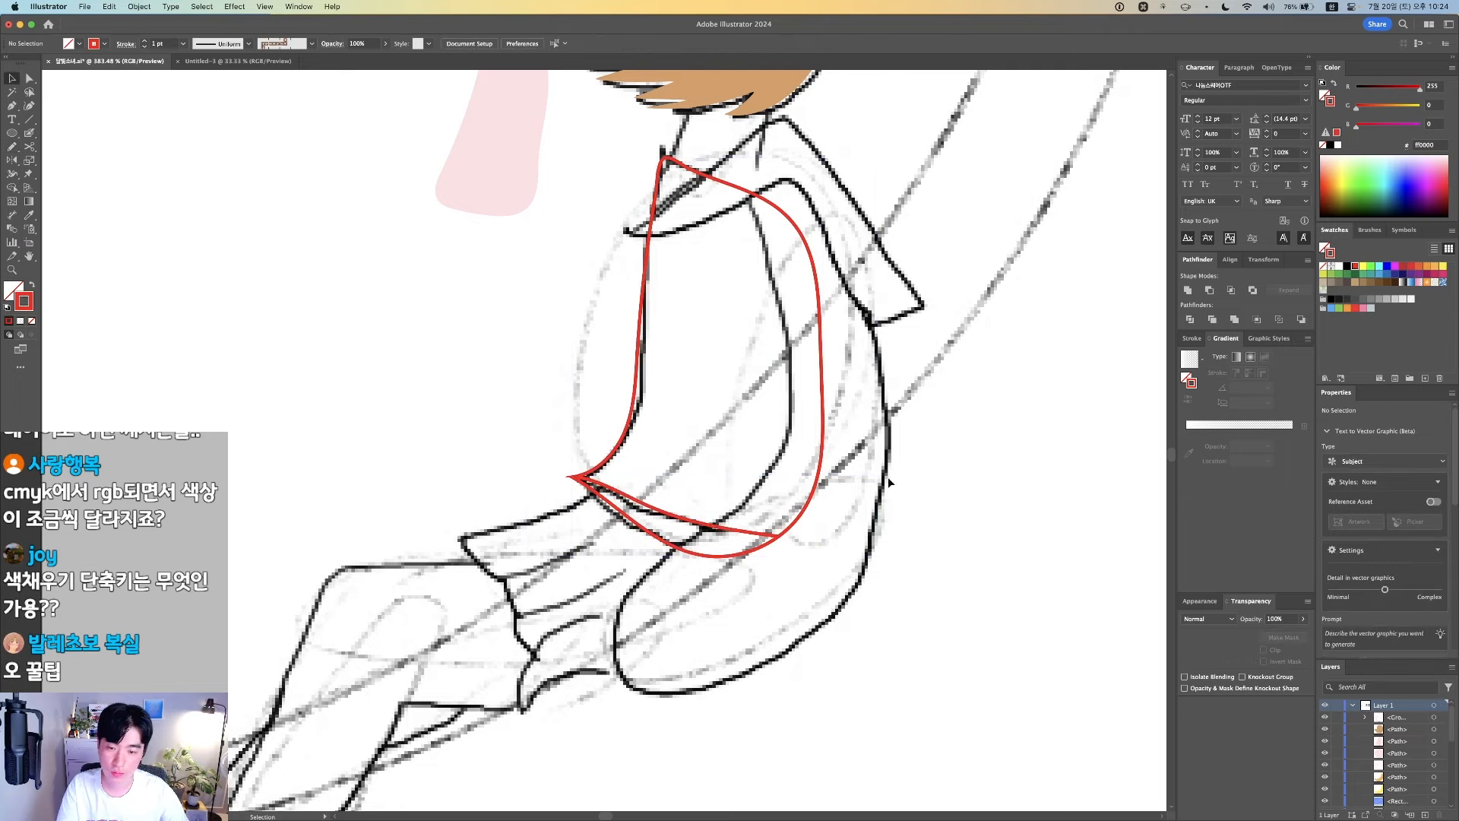
key(shift+super+g)
click(714, 245)
Trace the large pointed collar with the Pencil tool as a red outline about 88 px wide and 64 px high
drag(712, 244, 665, 344)
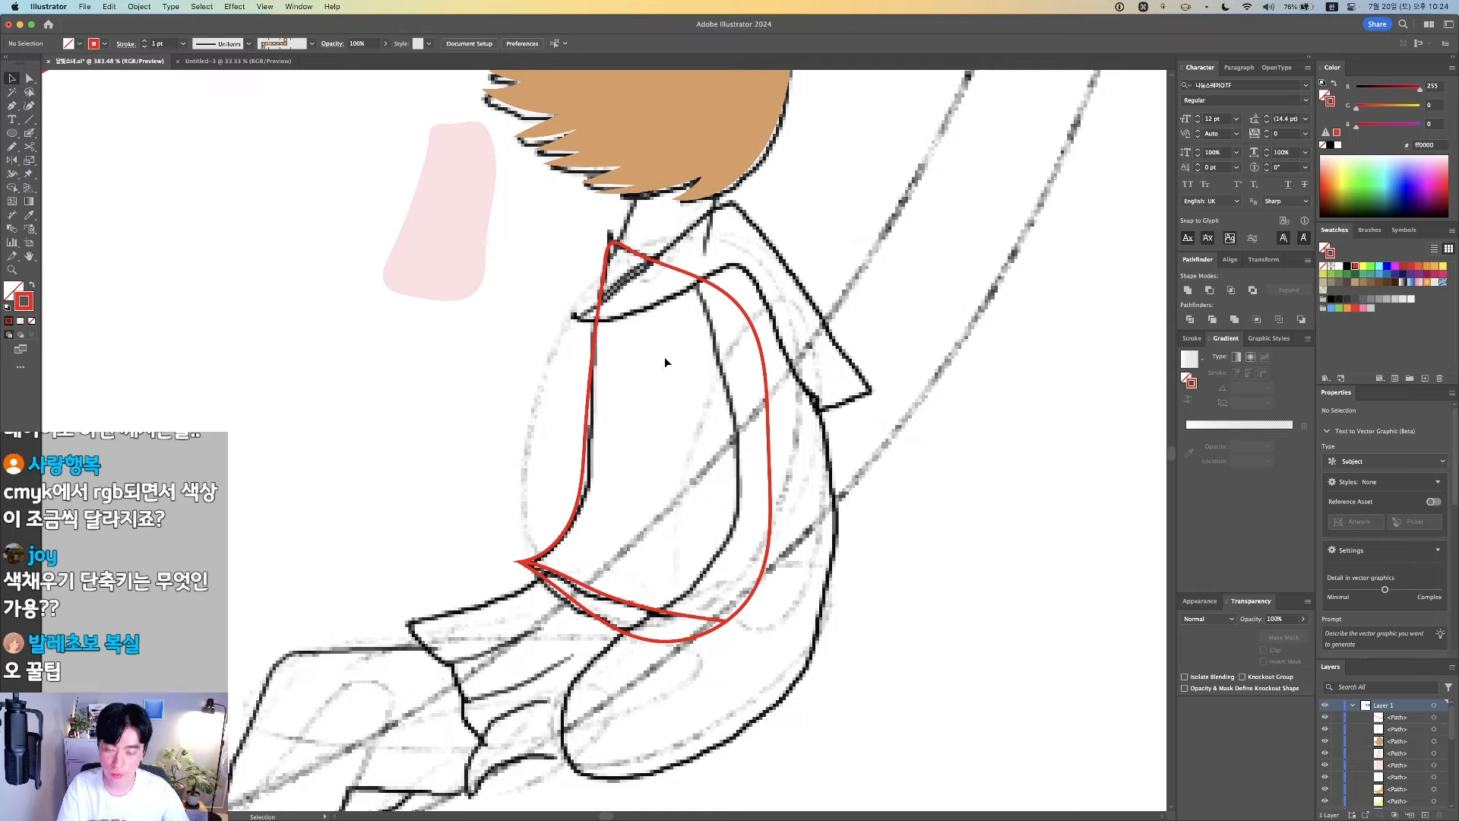
key(n)
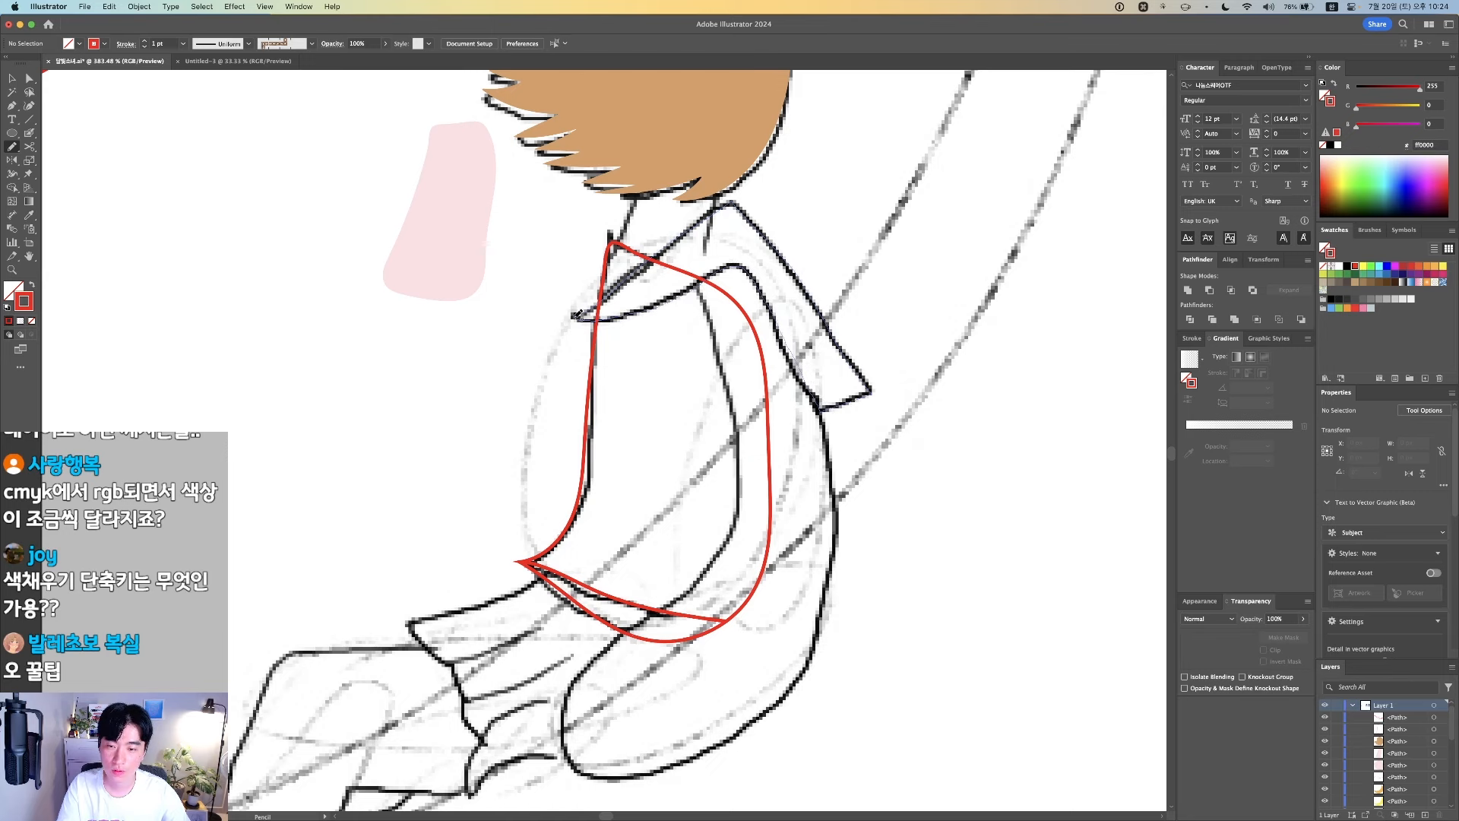
drag(576, 317, 580, 316)
key(v)
click(691, 401)
drag(645, 418, 691, 409)
scroll(690, 409, down, 2)
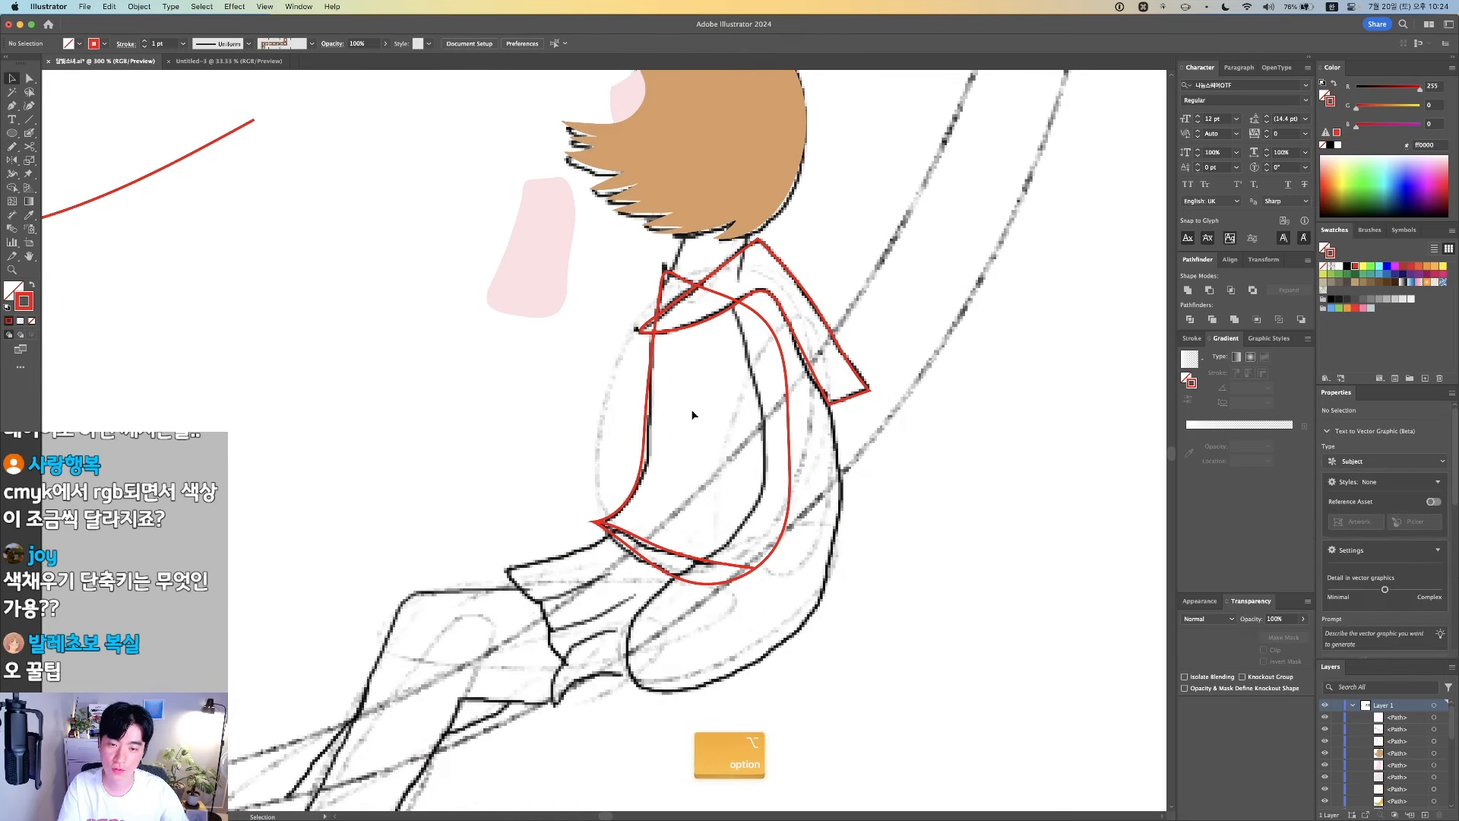
Convert the torso outline's rounded neck point to a corner and move it up to the sketched collar tip
drag(413, 202, 968, 434)
click(589, 364)
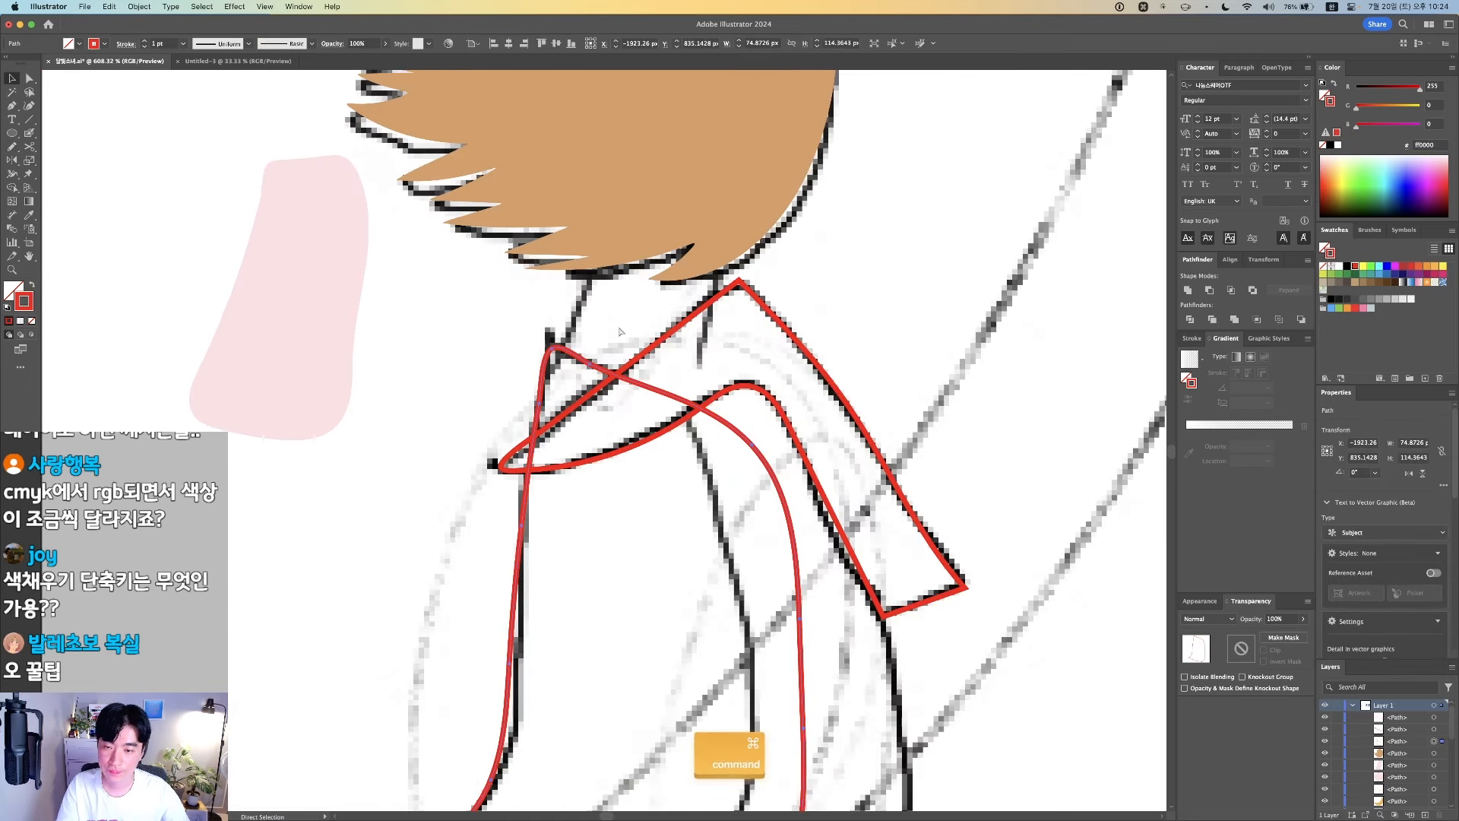
drag(371, 267, 722, 458)
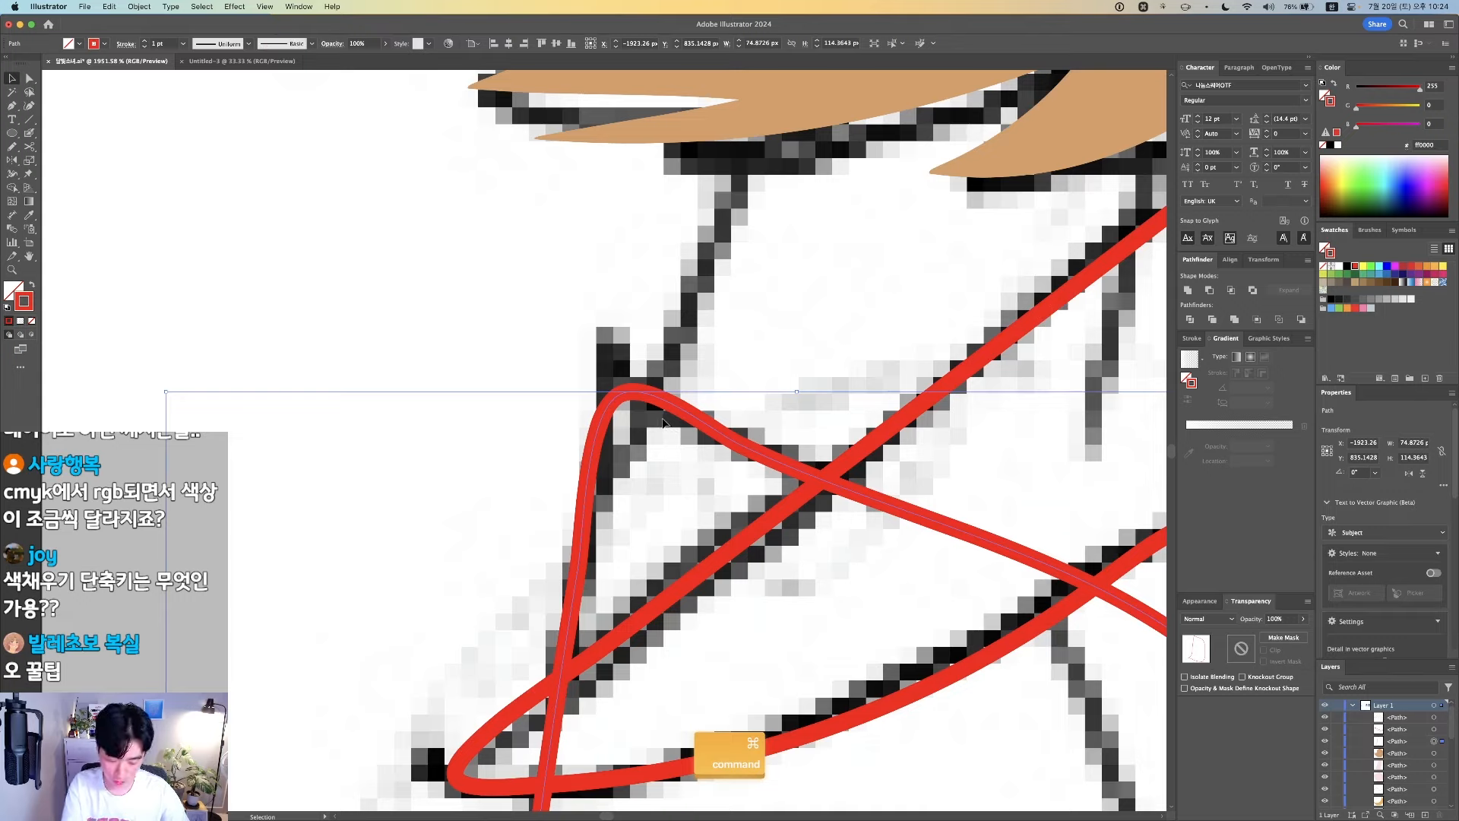
key(p)
alt+click(617, 395)
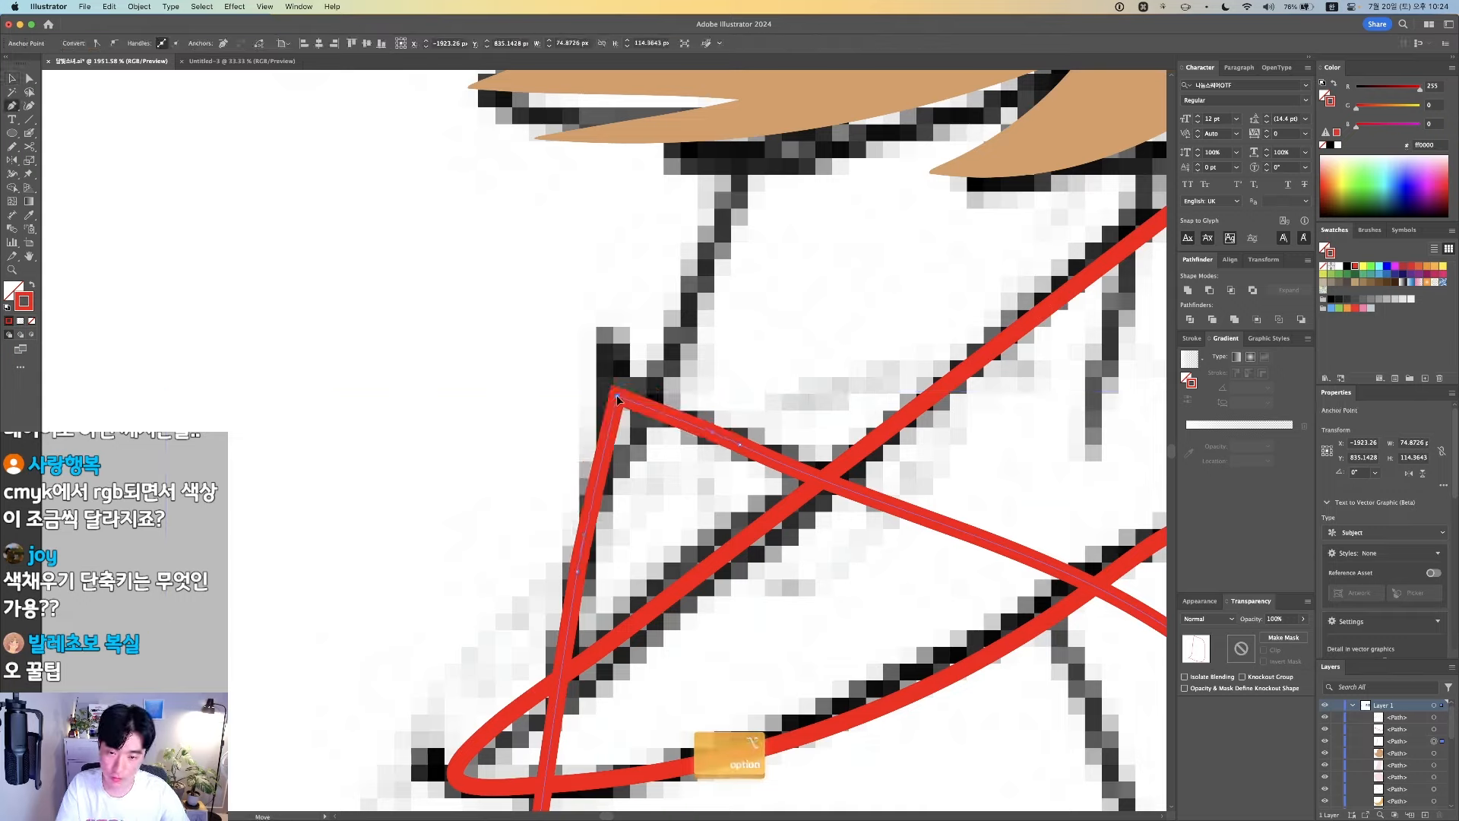
drag(617, 395, 604, 352)
Reshape the torso outline's edge beside the neck corner with Direct Selection to follow the sketched inner collar line
click(759, 415)
click(740, 444)
key(a)
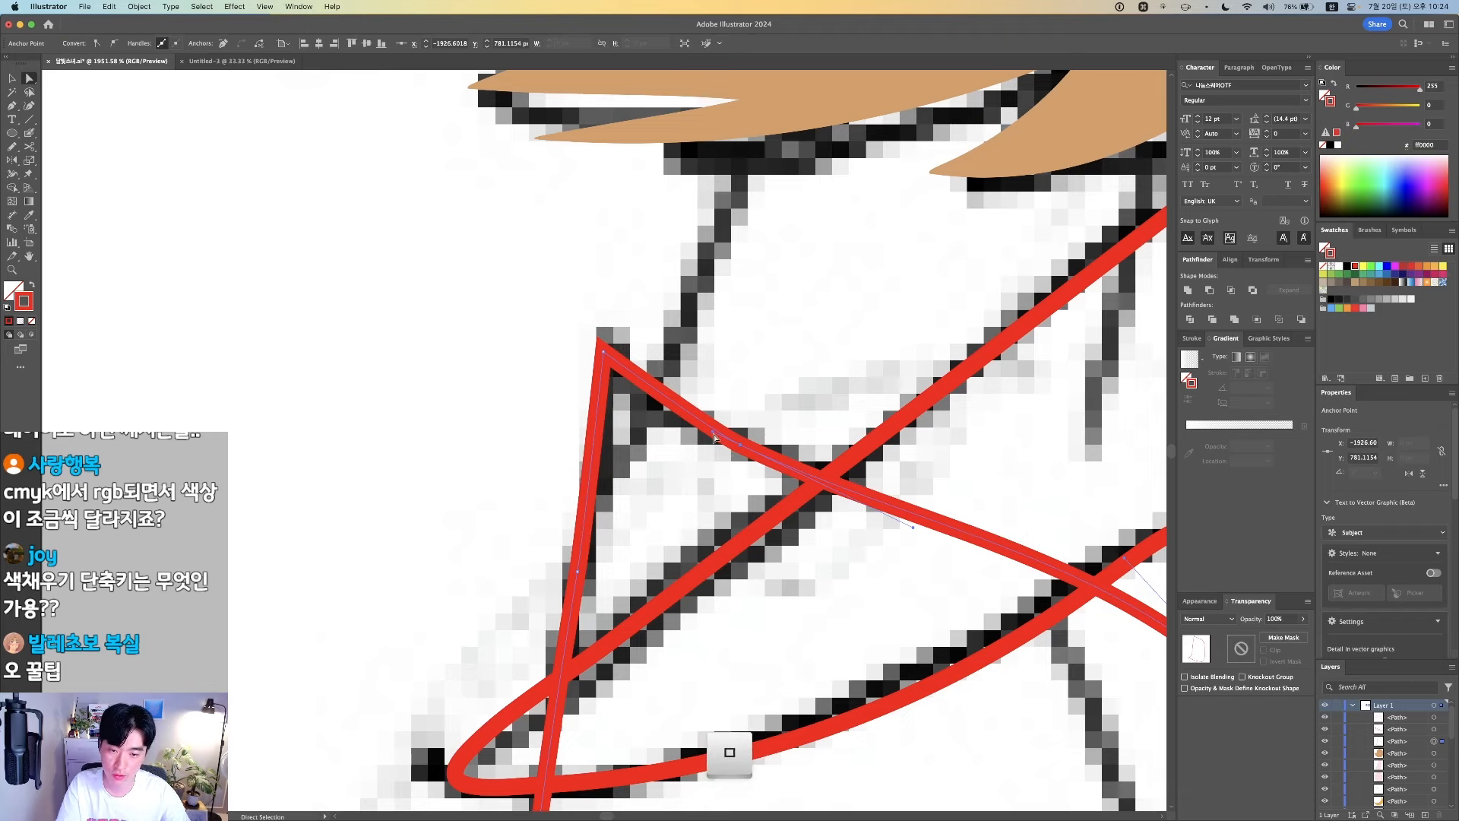
drag(713, 433, 651, 429)
key(v)
click(767, 390)
scroll(768, 393, down, 2)
key(v)
click(787, 402)
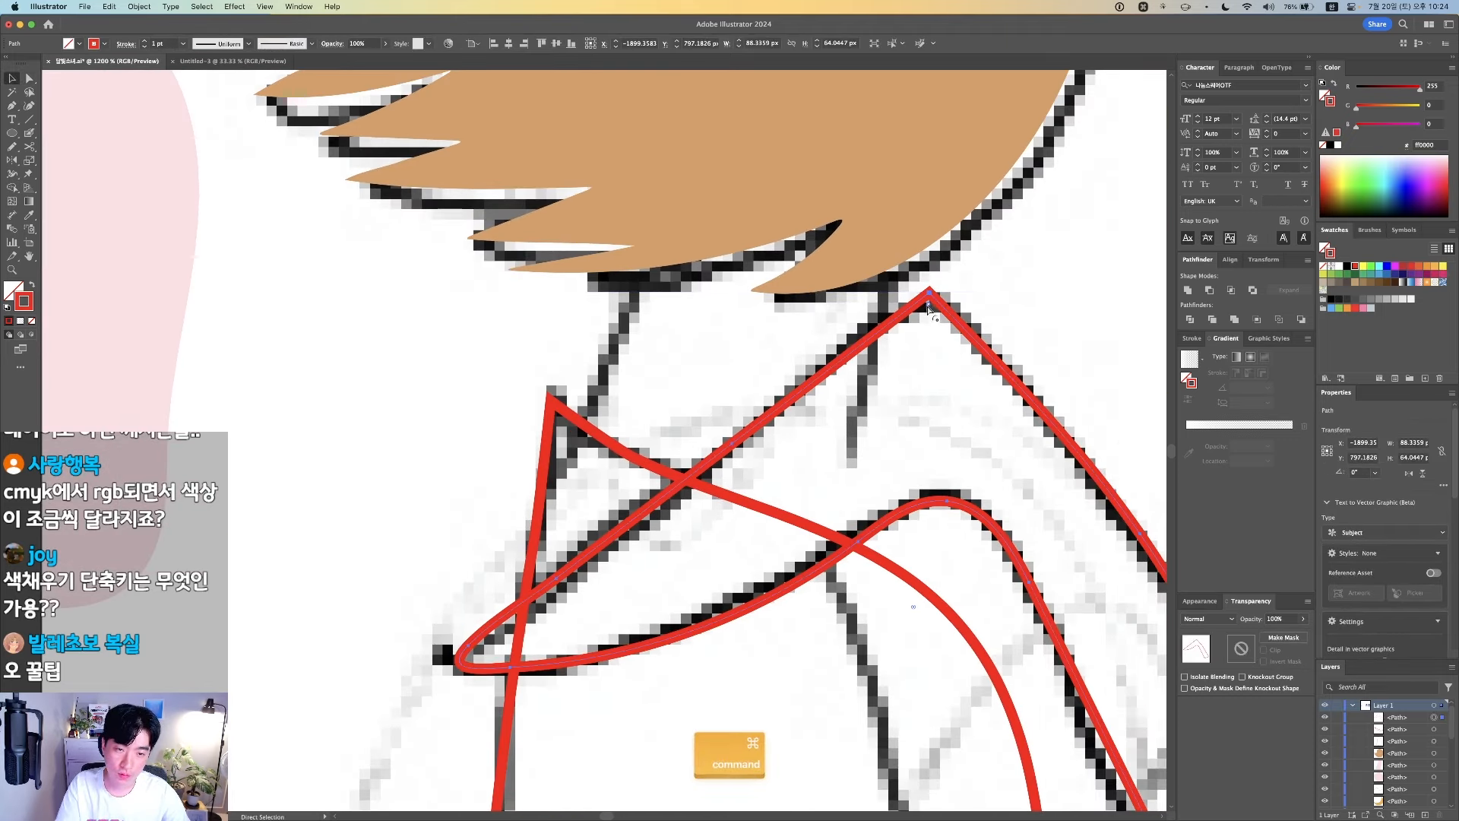
scroll(928, 307, down, 4)
mouse_move(963, 457)
mouse_down()
mouse_move(897, 325)
mouse_move(852, 354)
mouse_up()
key(n)
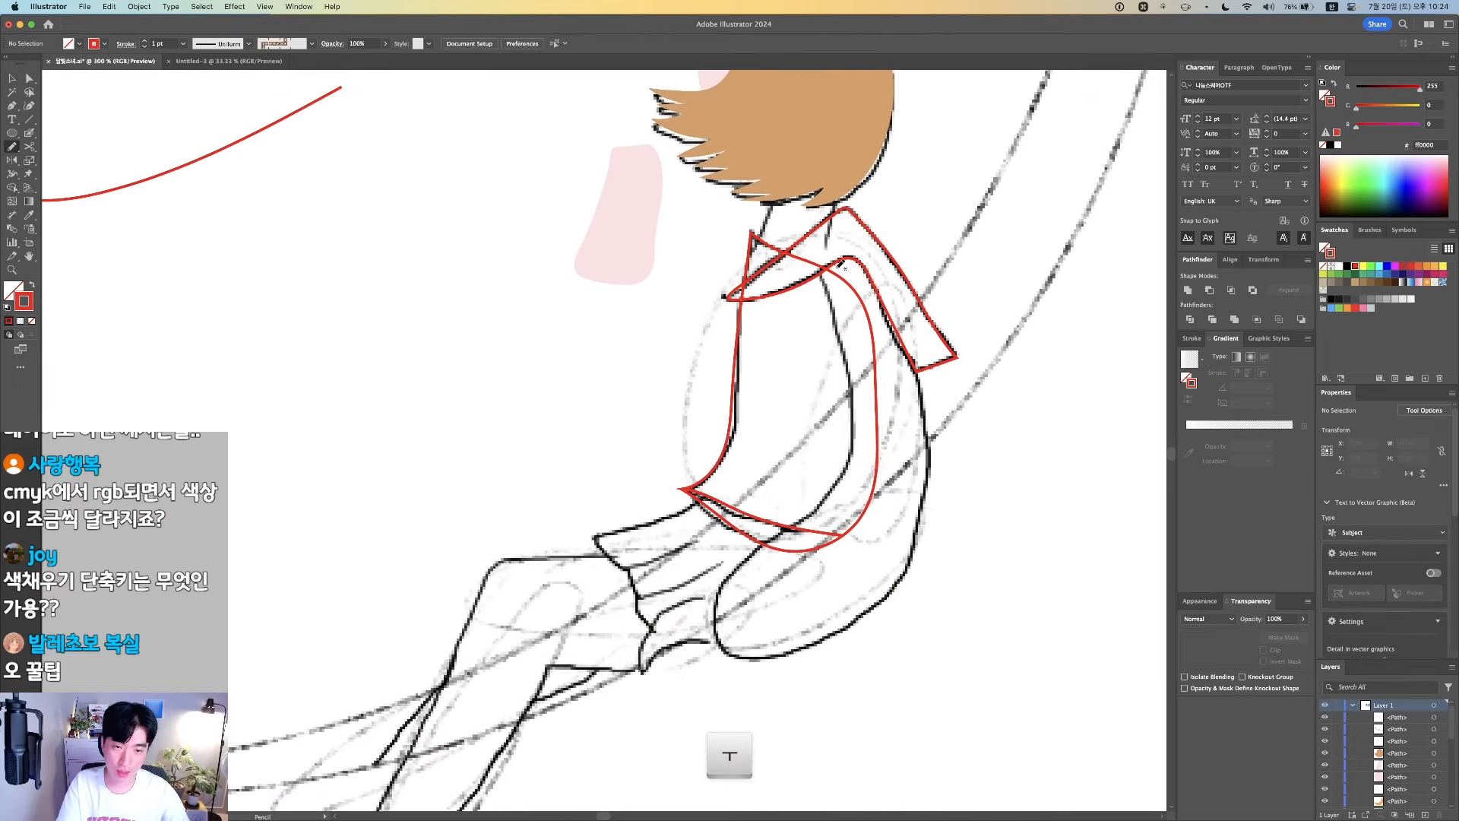
scroll(842, 264, down, 2)
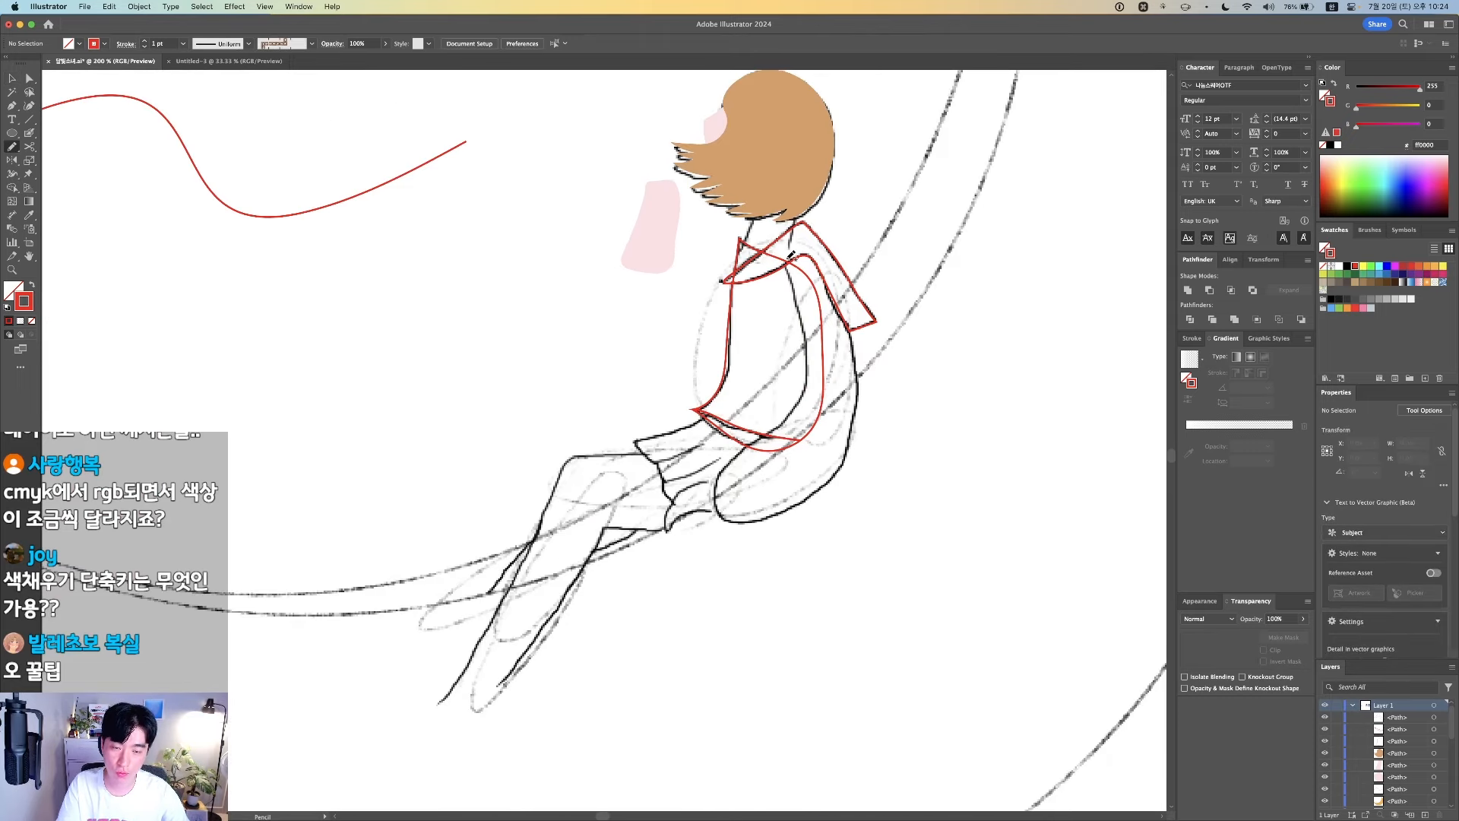
Switch to Photoshop and show only the original seated-woman photo above the background to examine how her arm and hand rest
key(ctrl+Right)
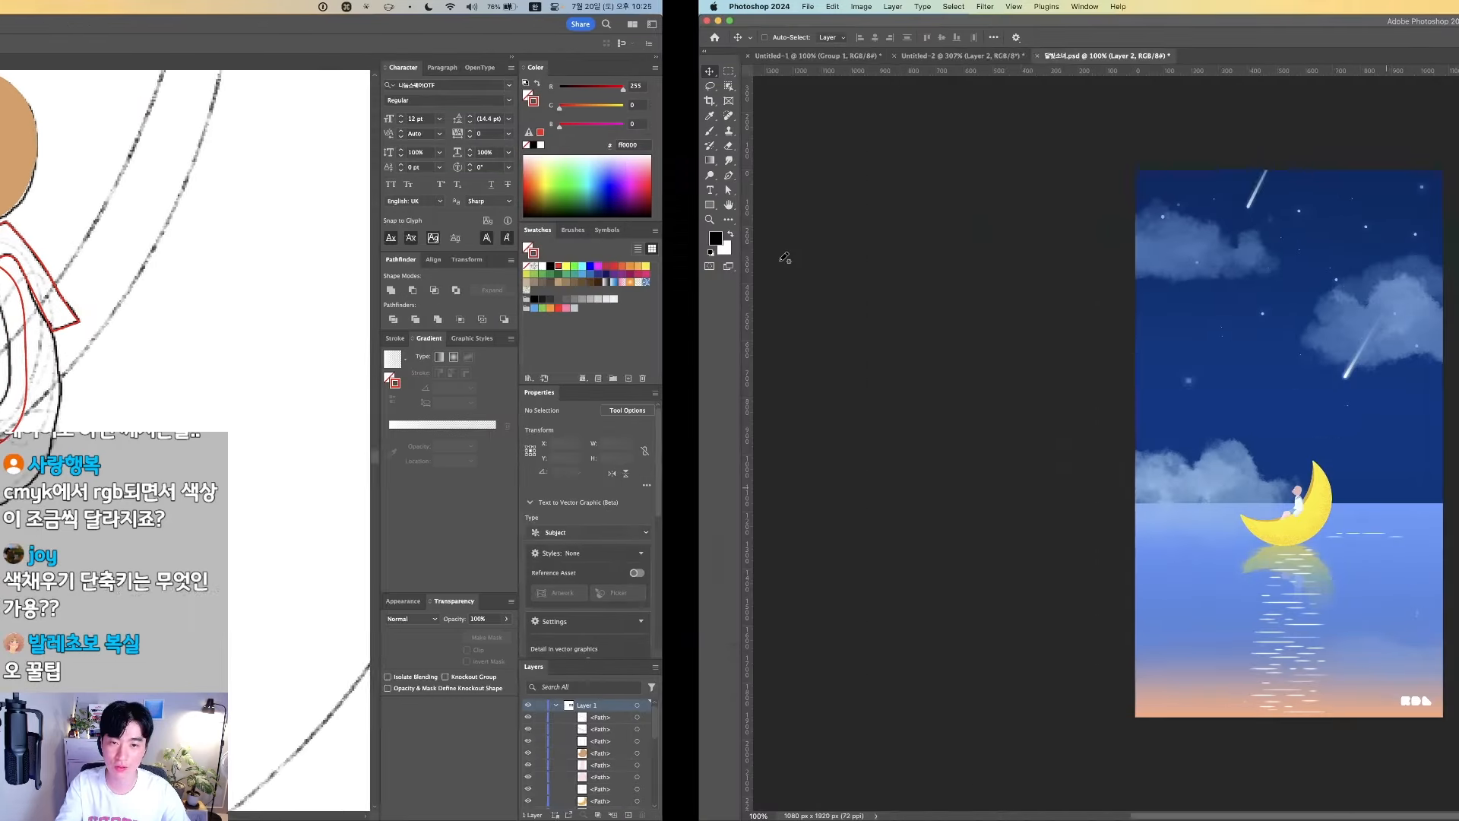
click(262, 56)
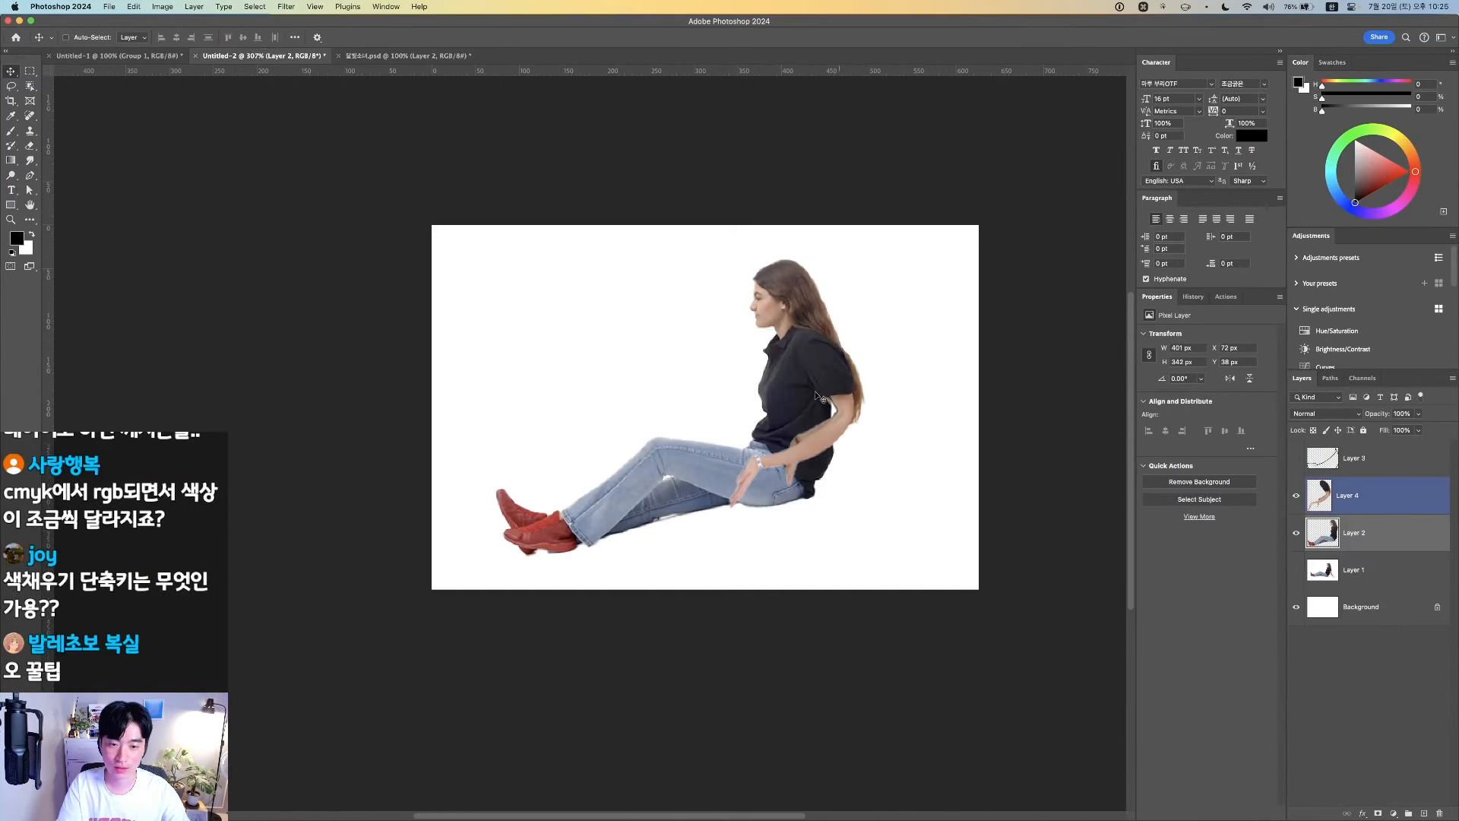
drag(1296, 496, 1297, 576)
click(1297, 572)
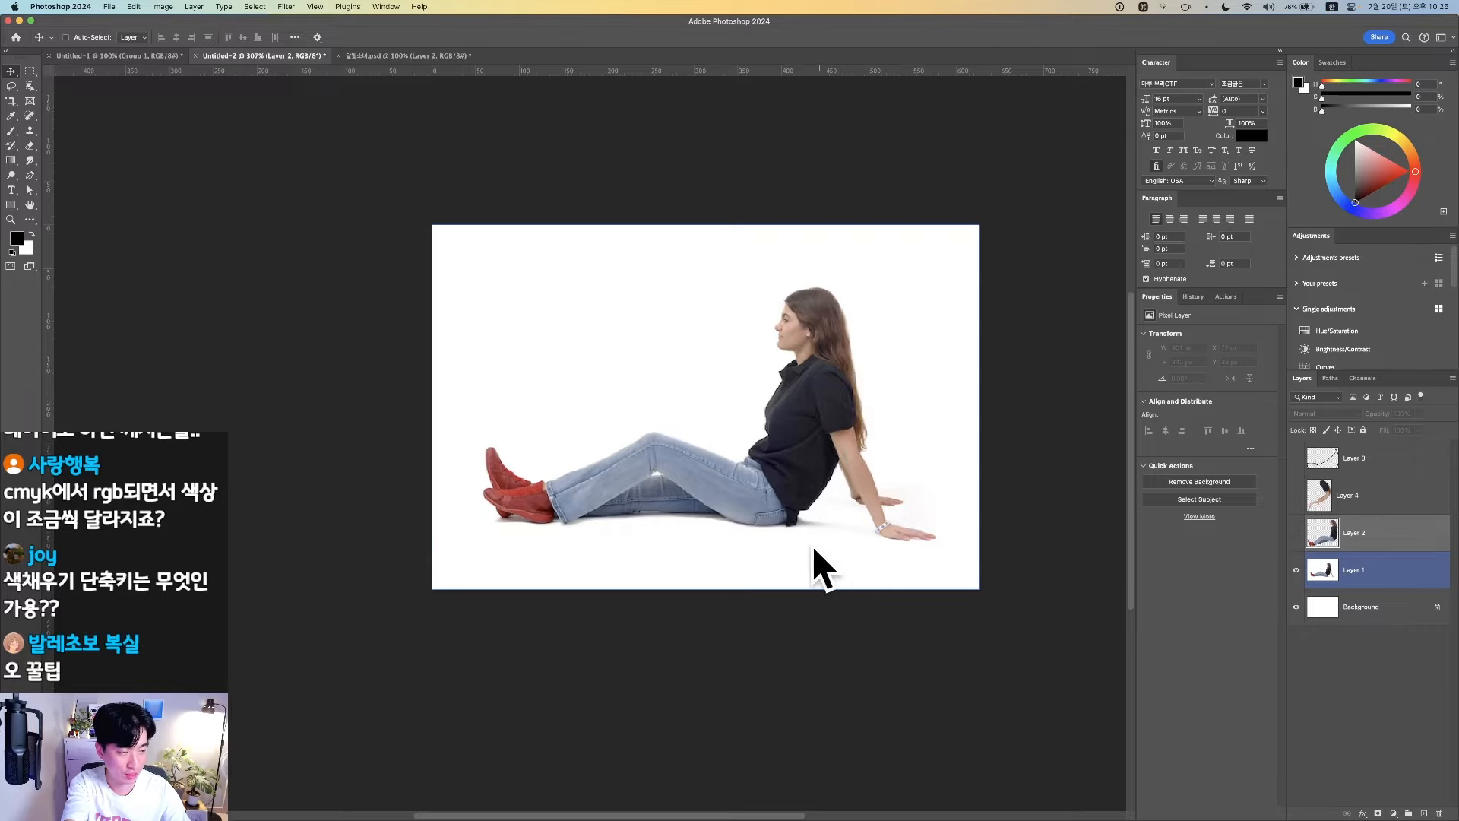
key(ctrl+Left)
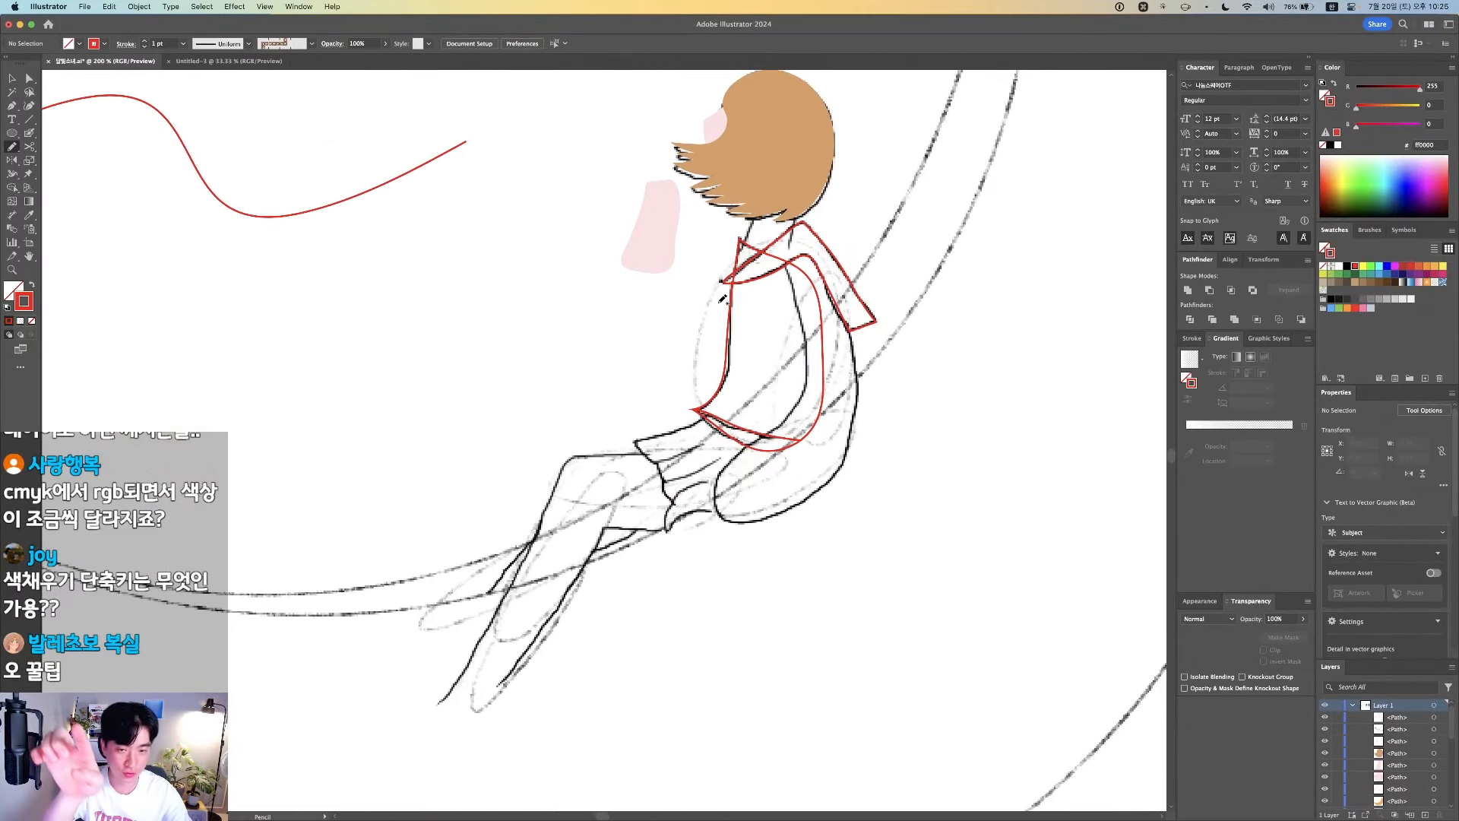
key(ctrl+Right)
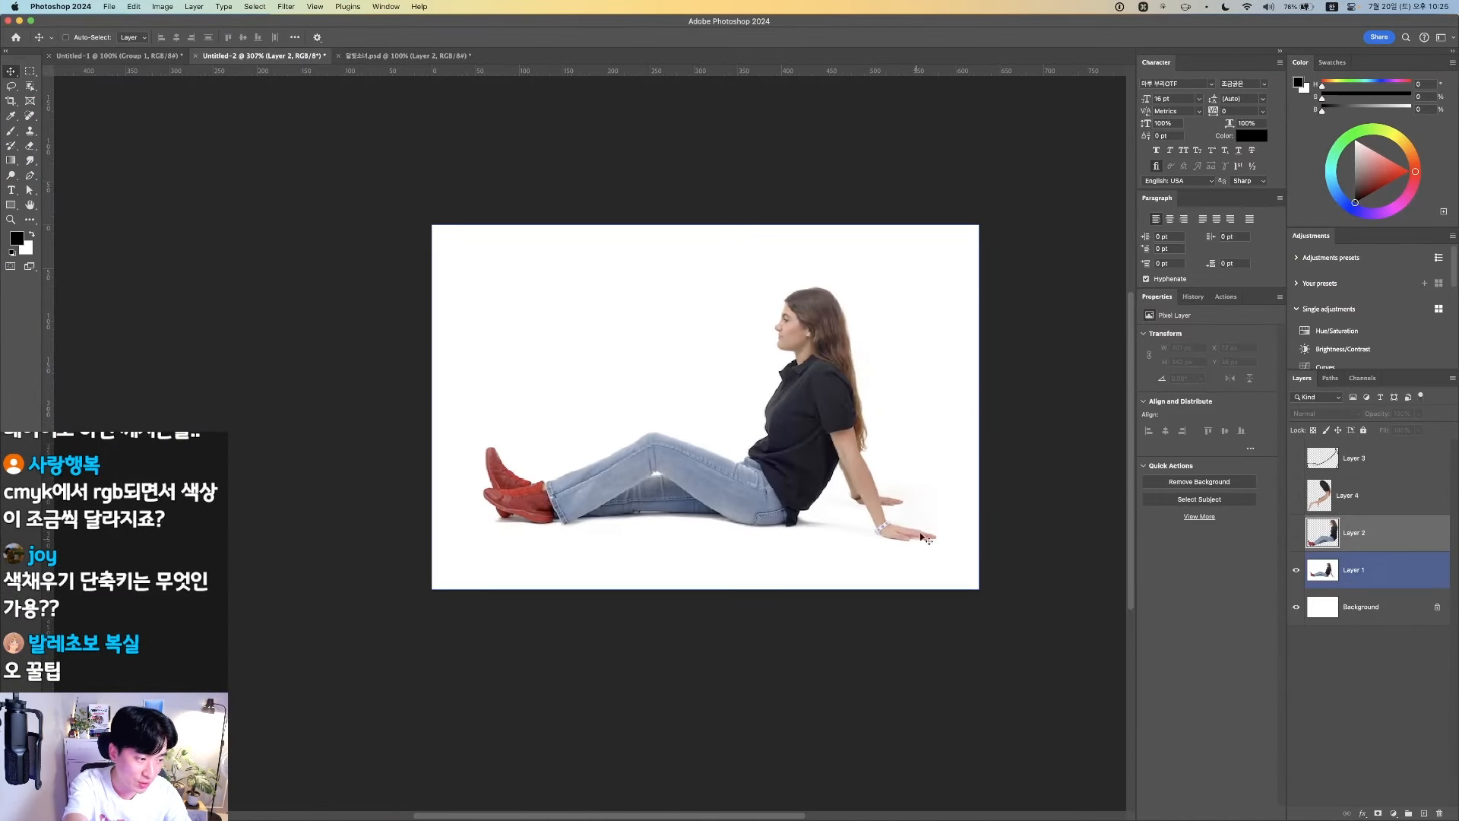
key(ctrl+Left)
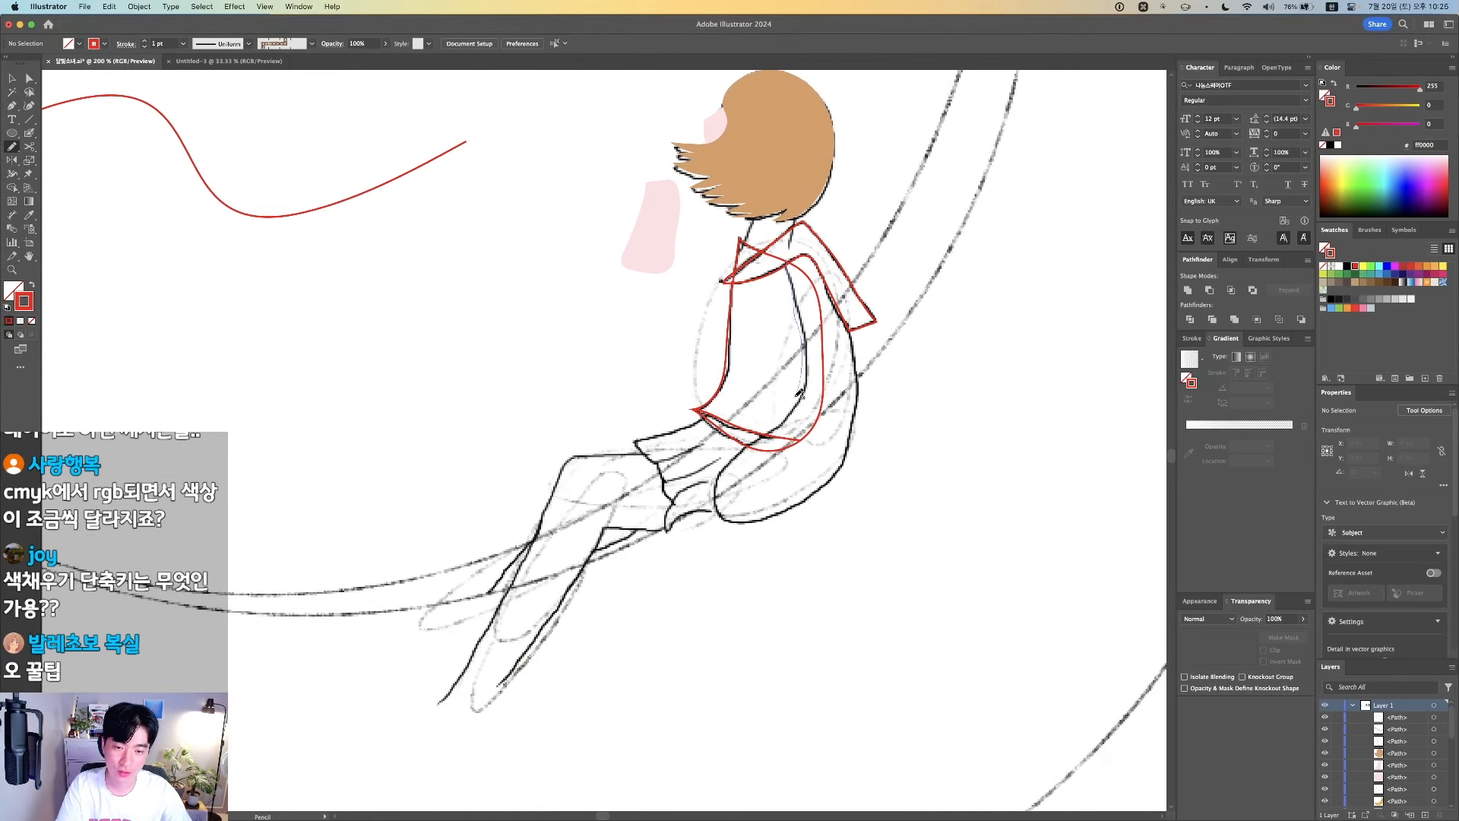
Trace the figure's bent arm from shoulder to wrist with the Pencil tool as a red outline about 90 px wide and 156 px high
mouse_move(751, 519)
mouse_down()
mouse_move(828, 490)
mouse_move(869, 422)
mouse_up()
drag(788, 262, 788, 264)
key(v)
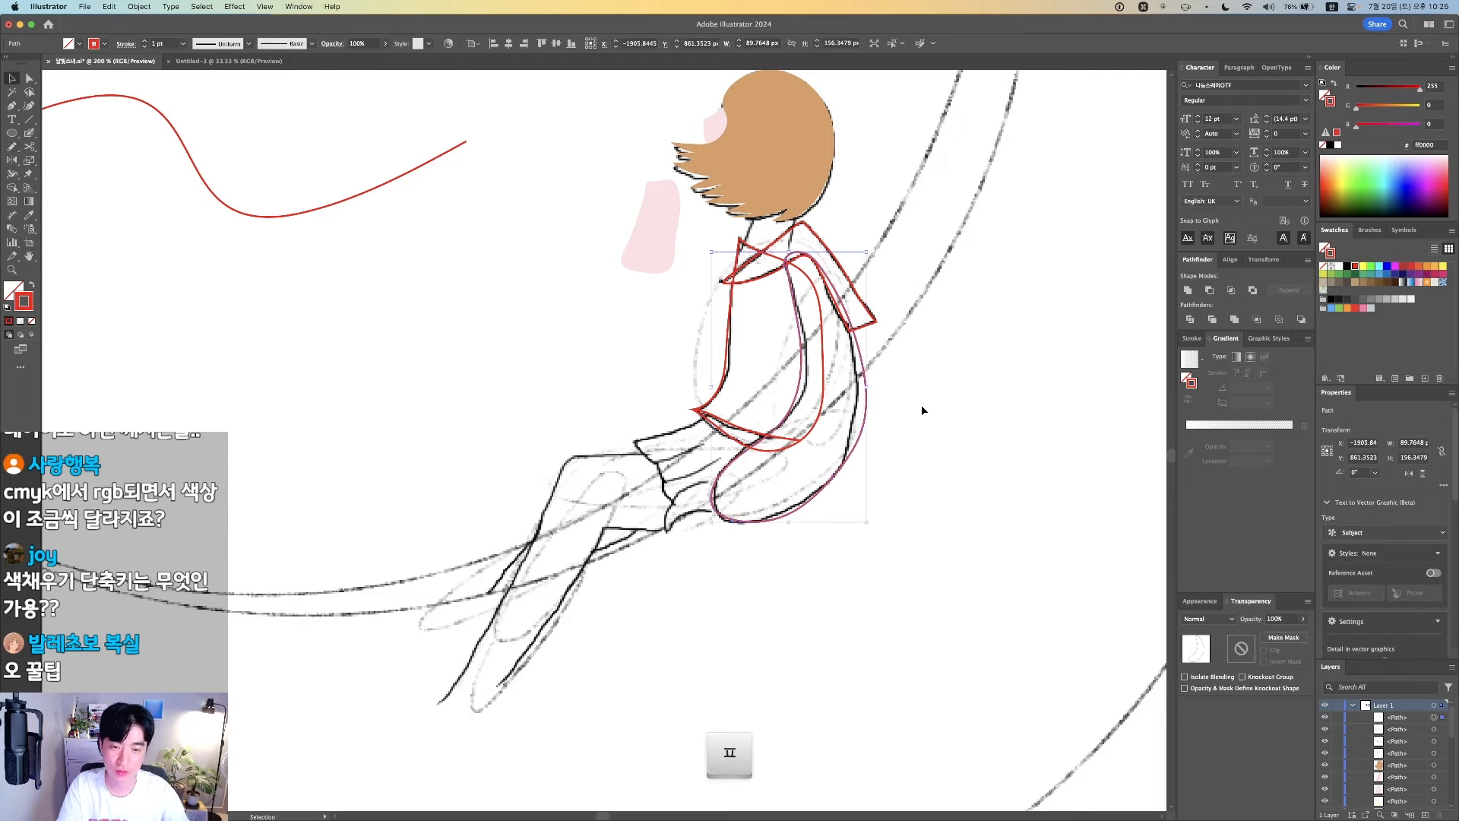
key(space)
drag(893, 440, 906, 401)
click(787, 509)
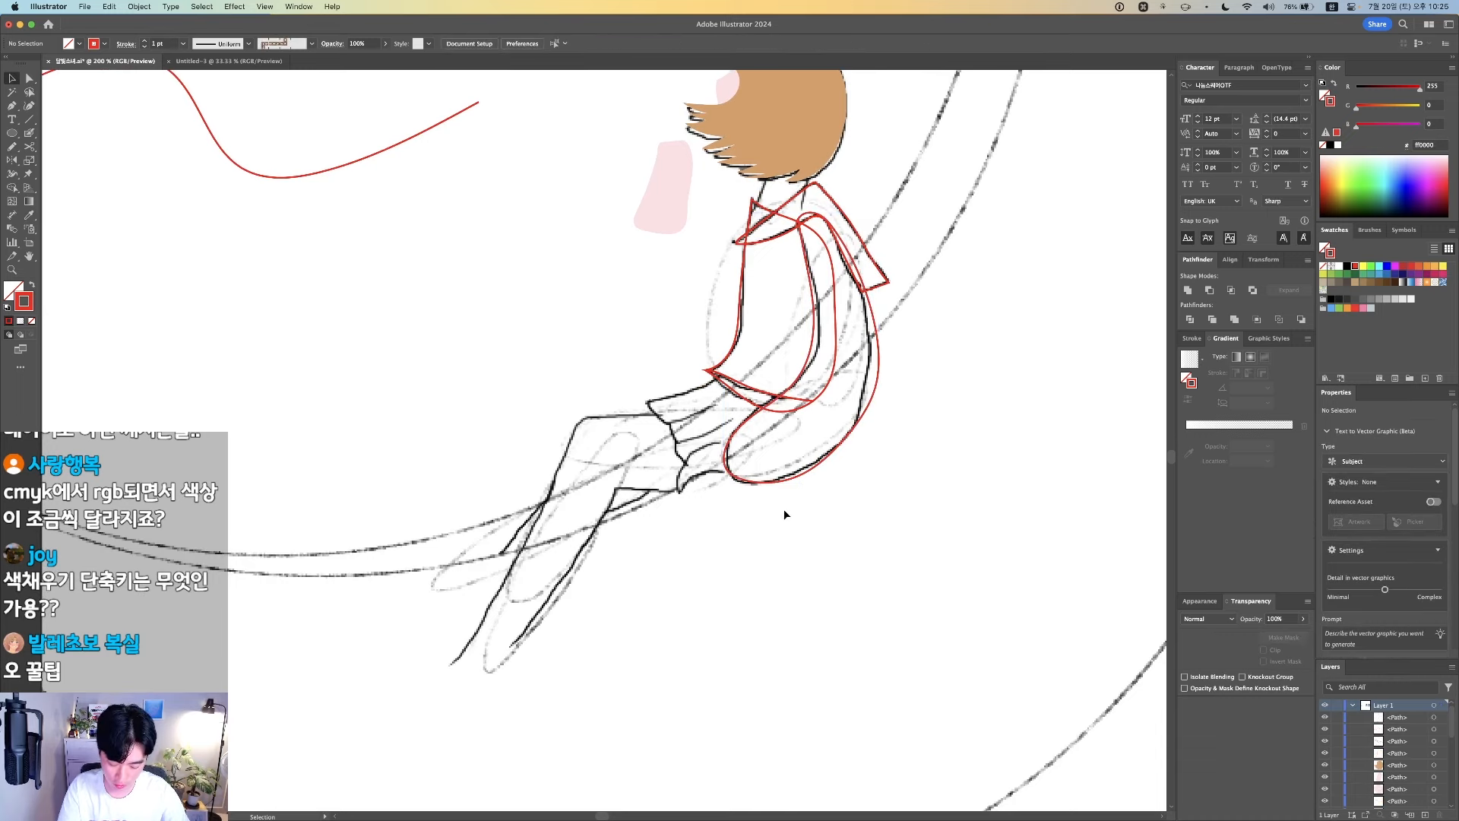
Trace the hand with the Pencil tool as an outline about 36 px wide and 29 px high, and move arm and hand beside the figure
key(n)
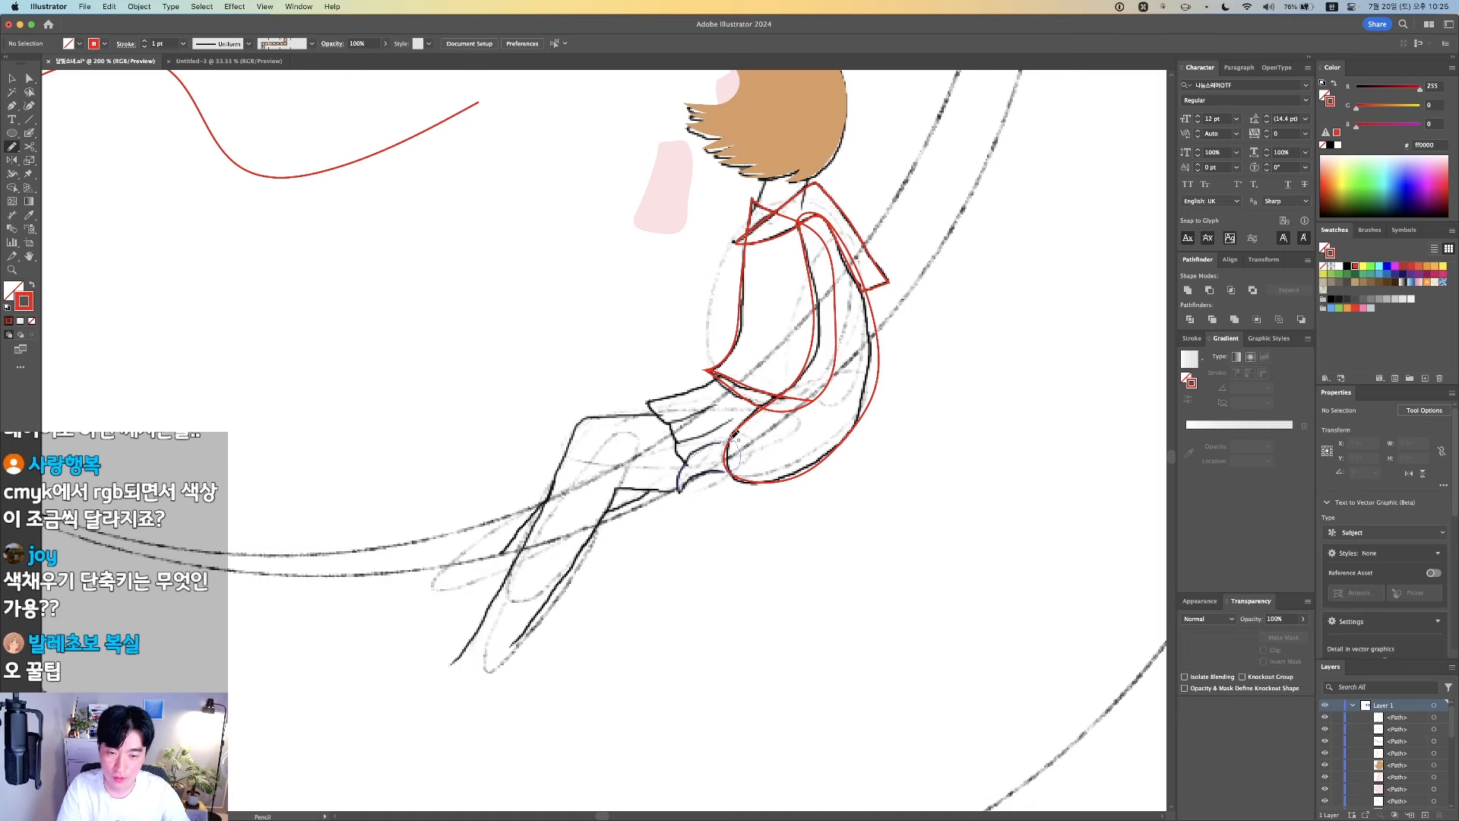
drag(735, 435, 965, 517)
key(v)
key(space)
drag(980, 579, 850, 574)
drag(1106, 415, 910, 397)
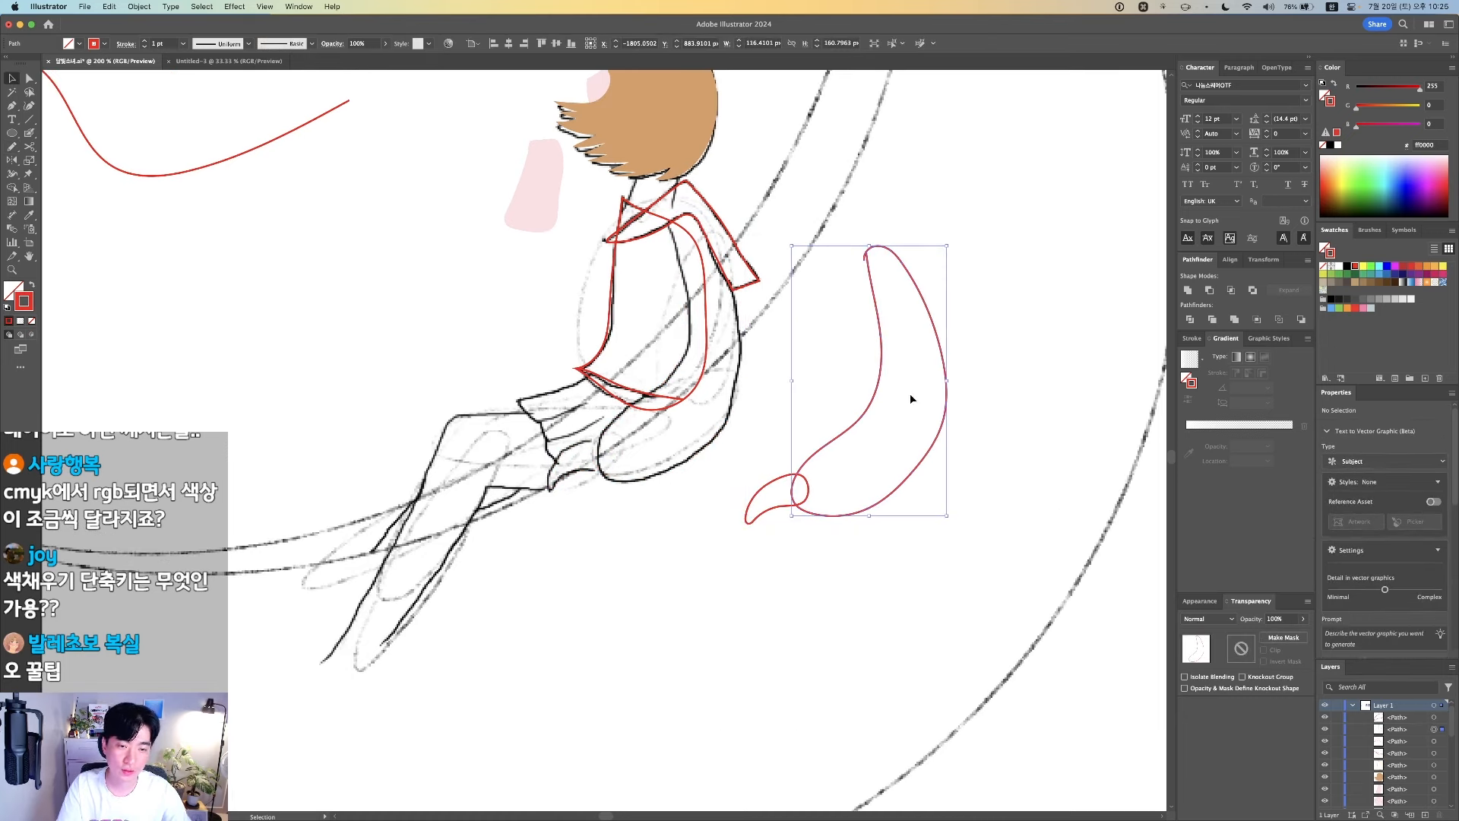
Swap the arm outline's stroke for a fill and colour it pale peach, #ffefe7
key(shift)
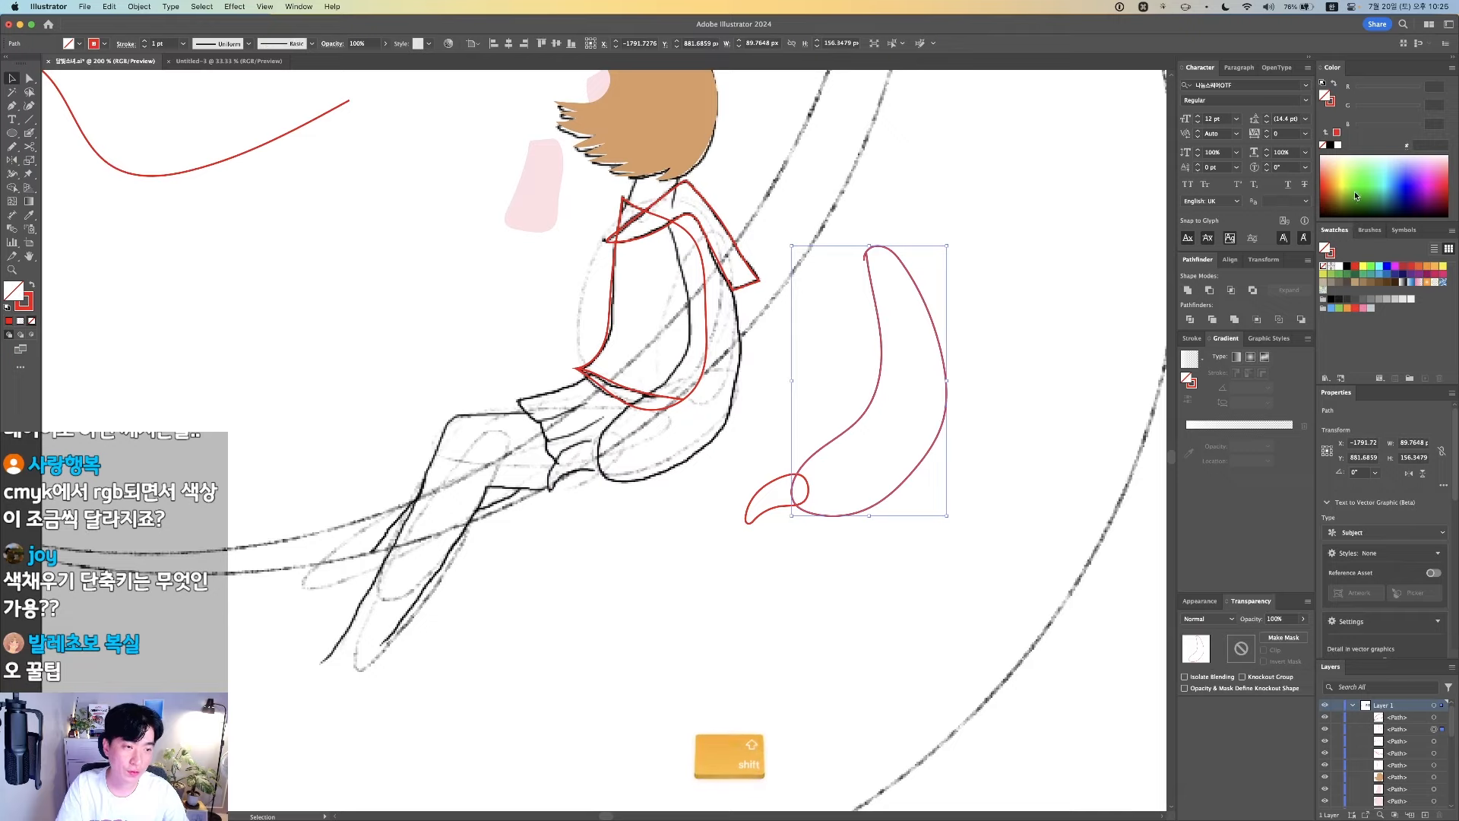
key(shift+x)
click(1330, 157)
key(v)
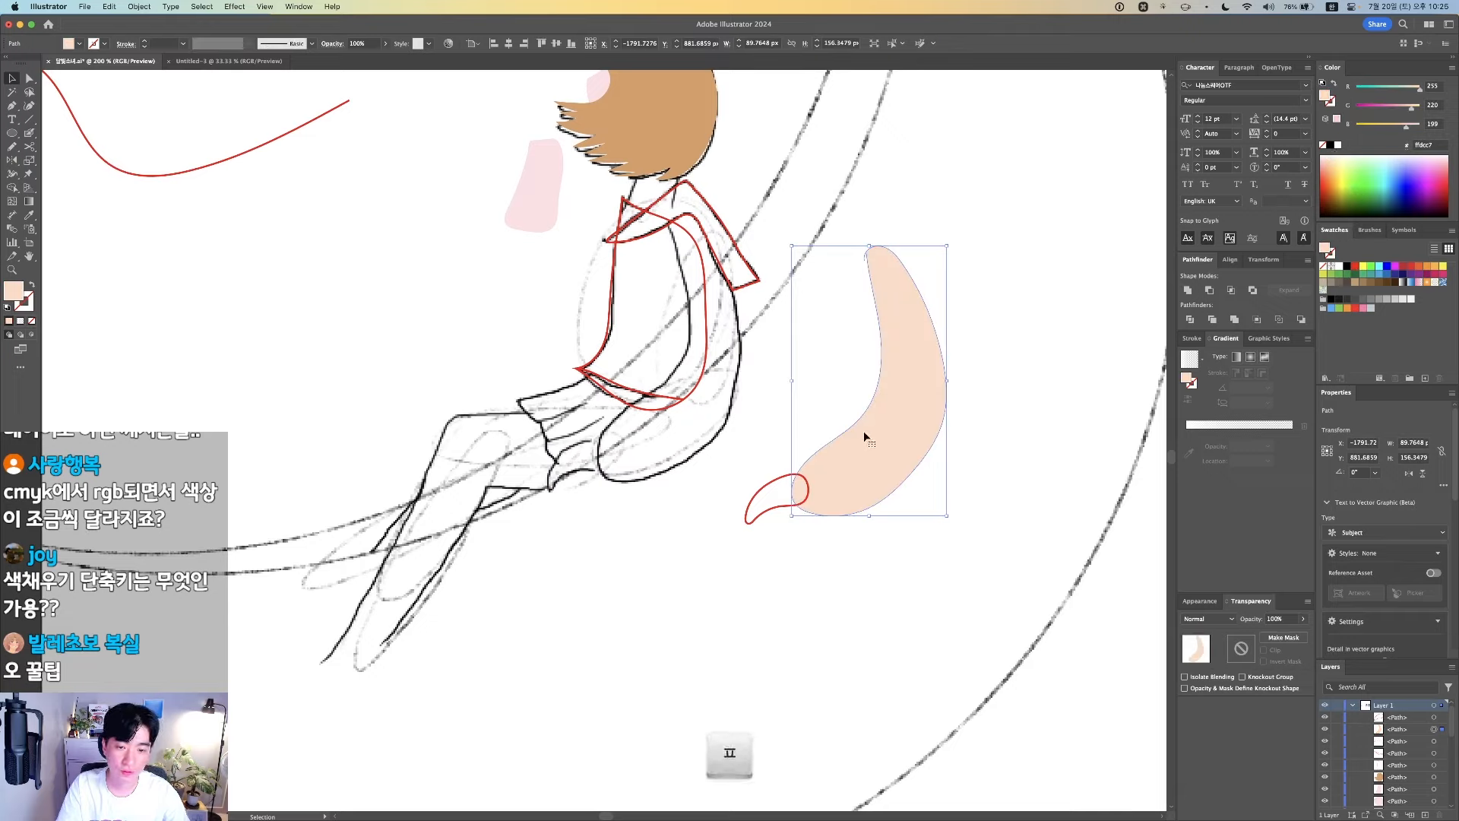
click(1328, 155)
key(v)
Fill the hand outline with the pale pink sampled from the neck shape using the Eyedropper, leaving it without a stroke
click(771, 481)
key(i)
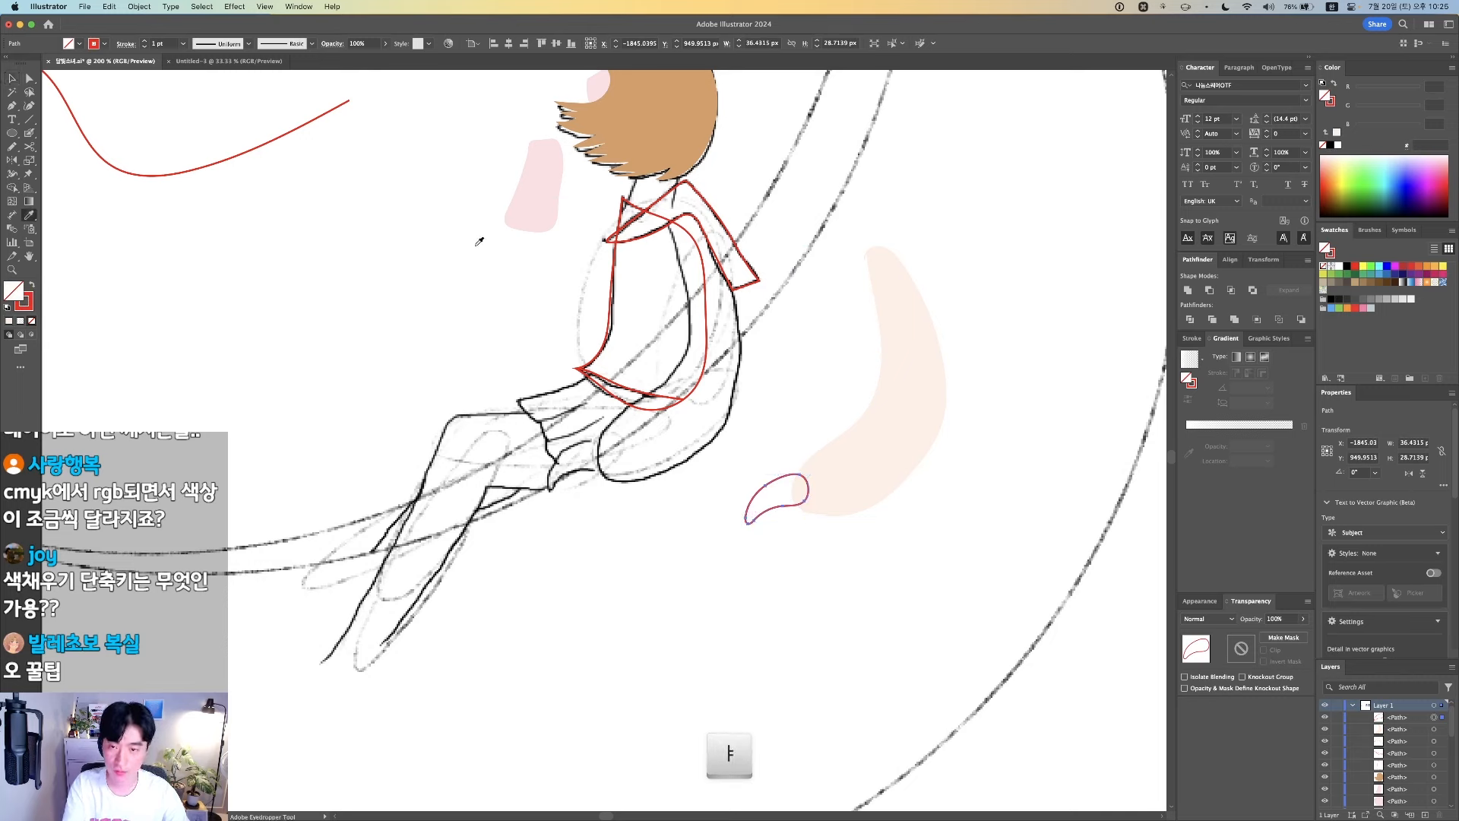
click(535, 187)
key(v)
Fill the arm shape with black and bring it to the front, over the hand
click(853, 447)
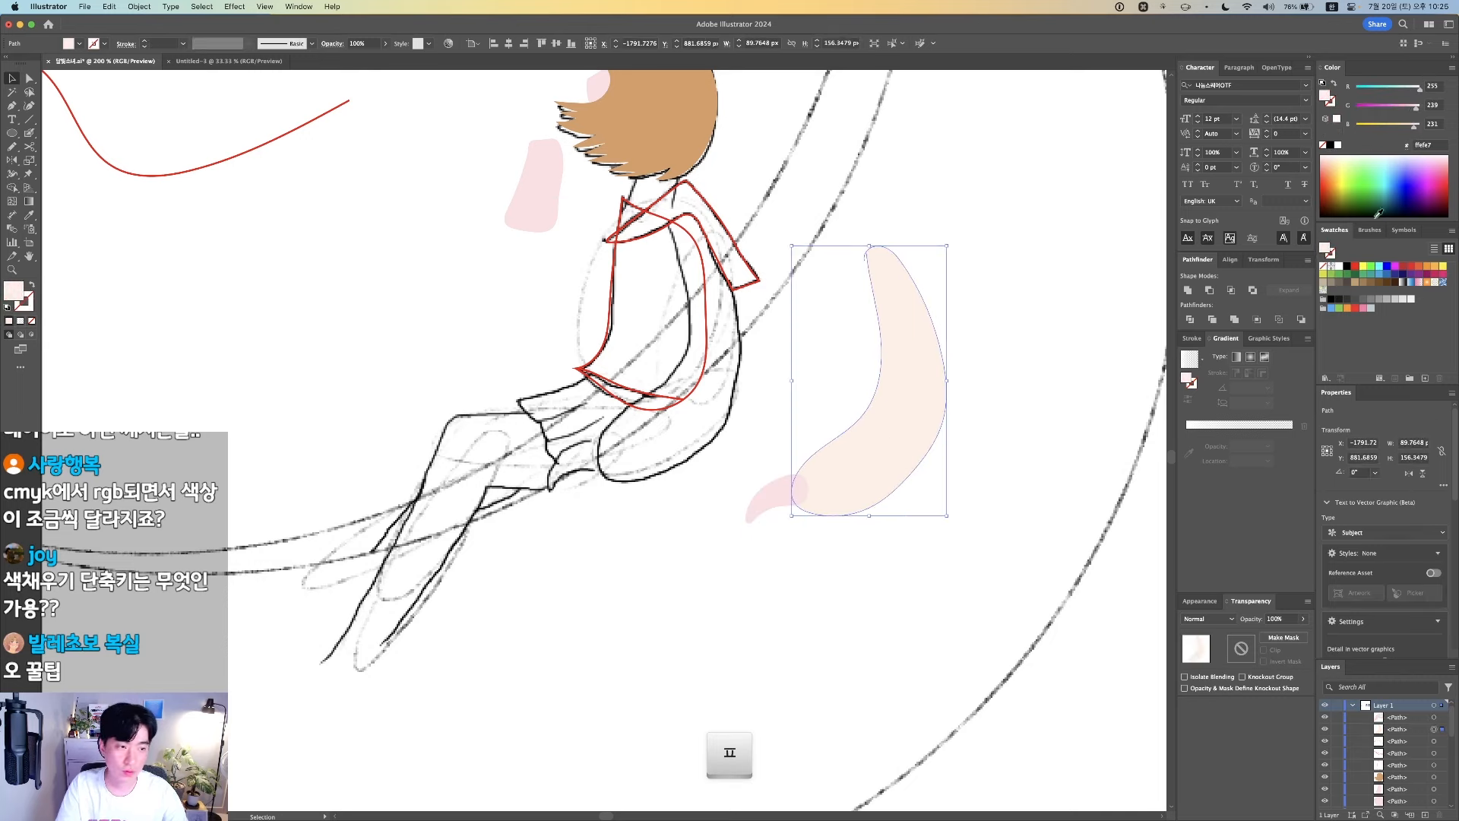
click(1348, 268)
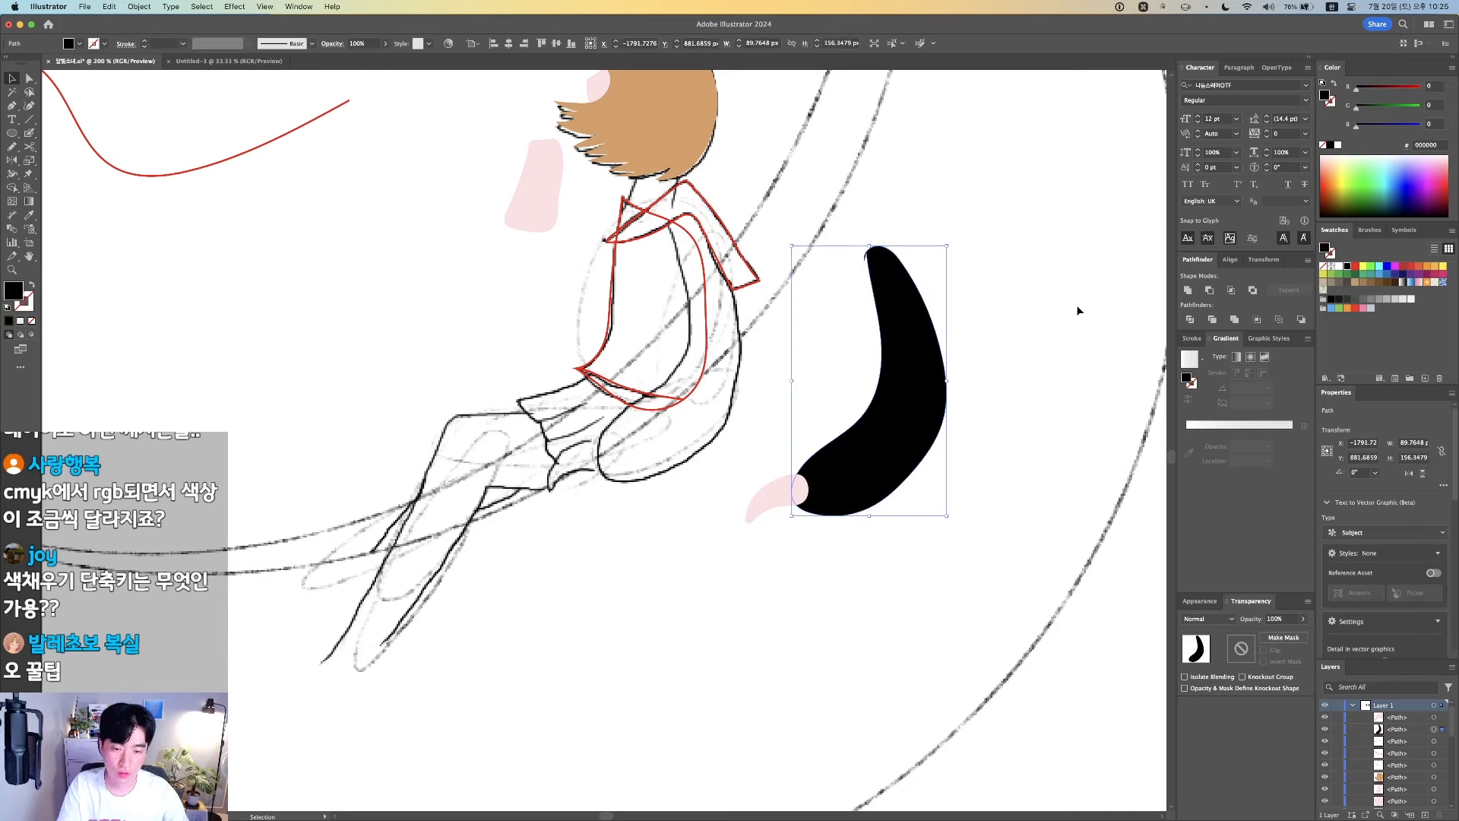
key(super+shift+bracketright)
Move the arm and hand onto the inner edge of the orange moon outside the artboard and group them
drag(918, 553, 406, 479)
scroll(828, 485, down, 5)
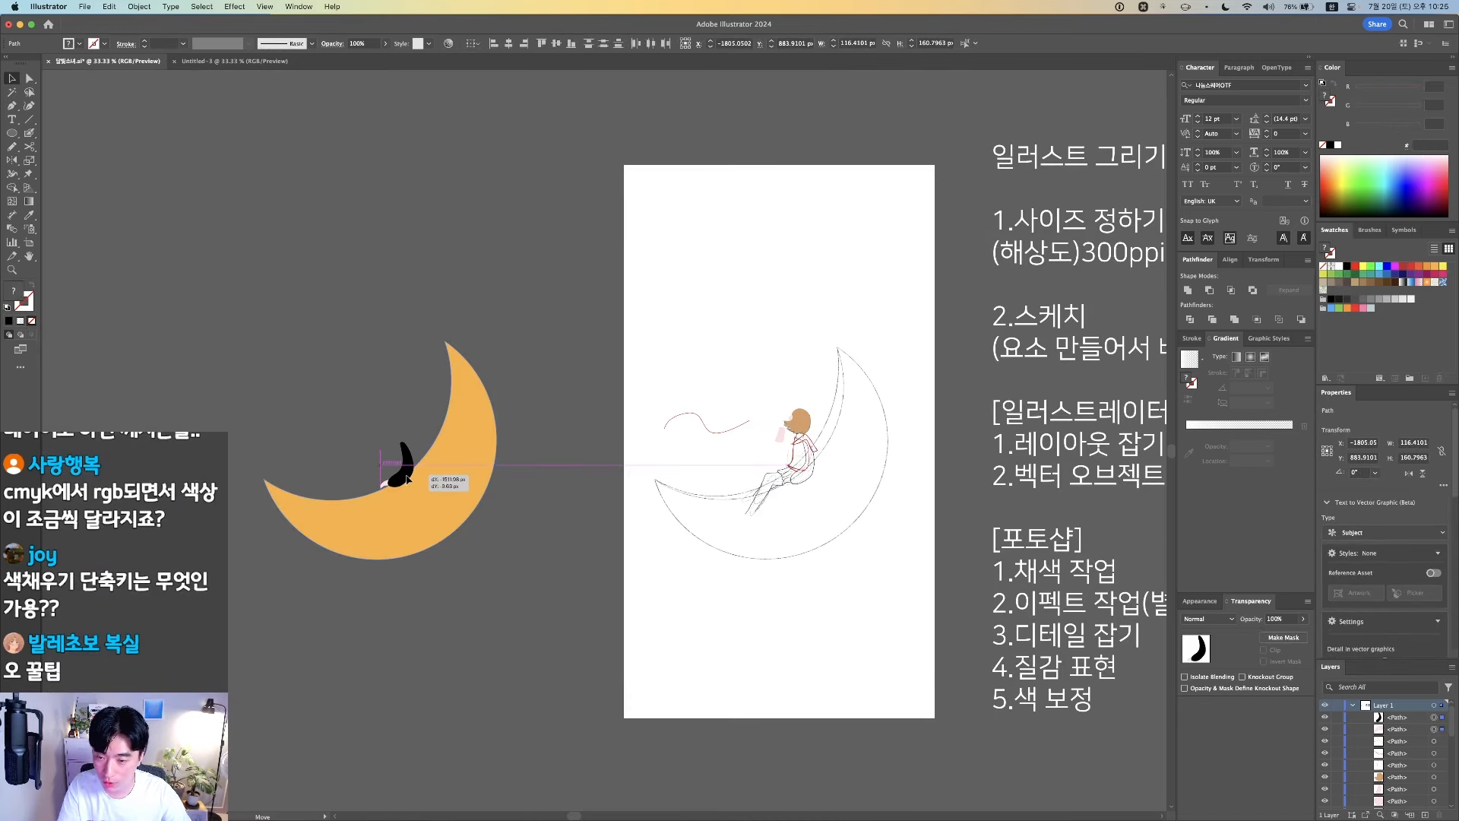
drag(317, 520, 521, 560)
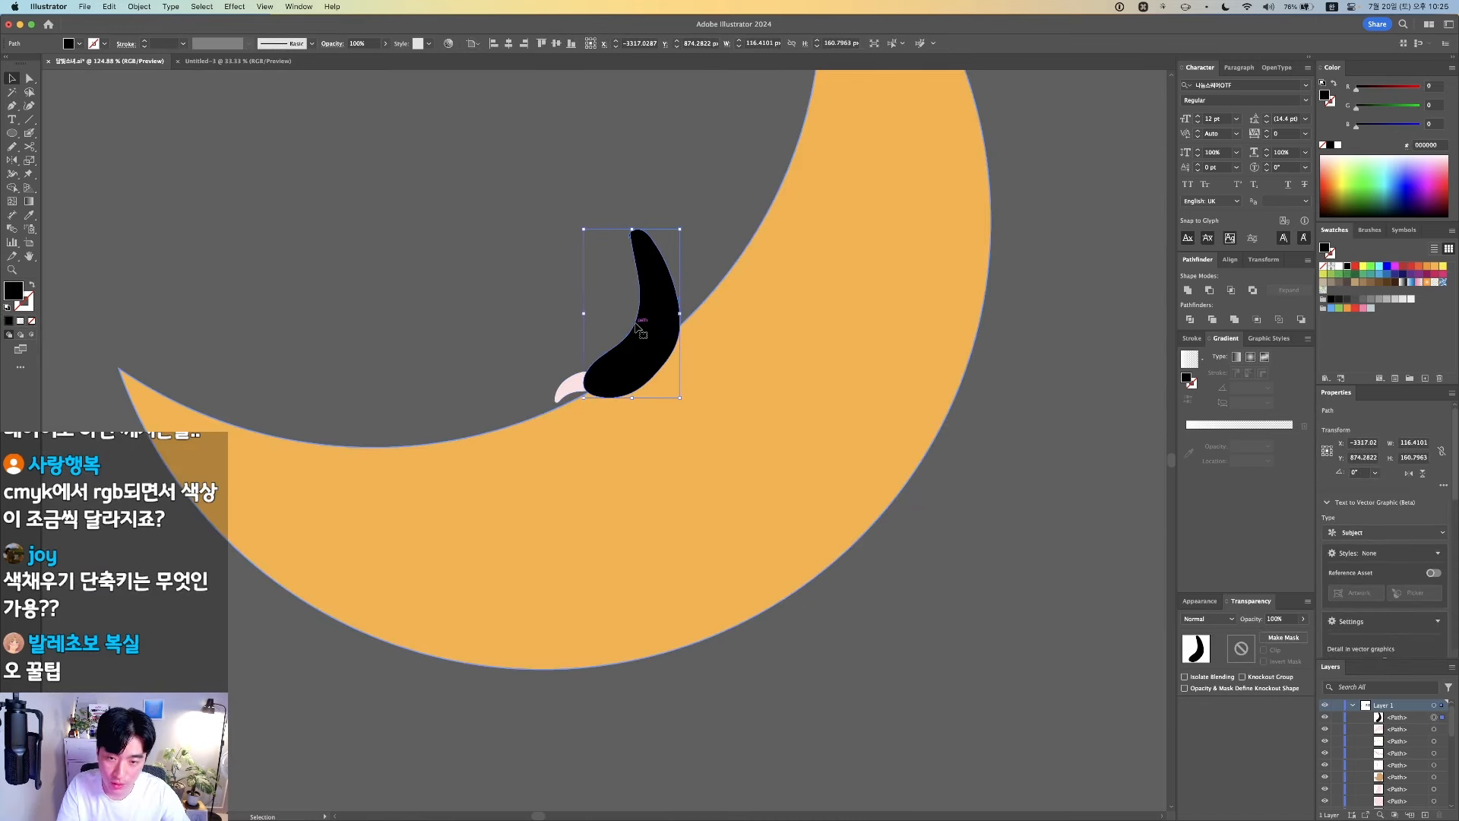
mouse_move(637, 327)
mouse_down()
mouse_move(637, 344)
mouse_move(663, 335)
mouse_up()
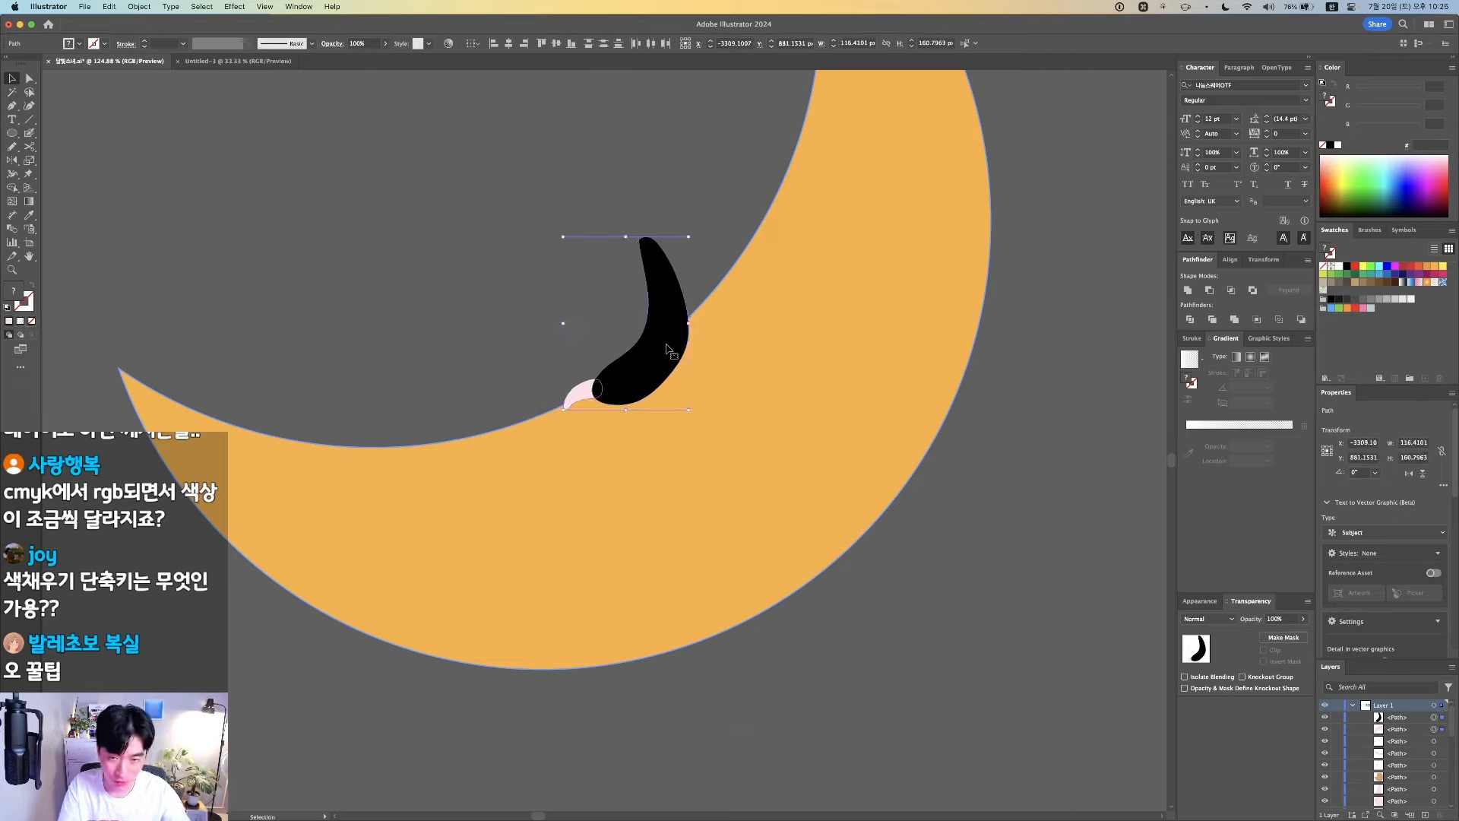
key(super+g)
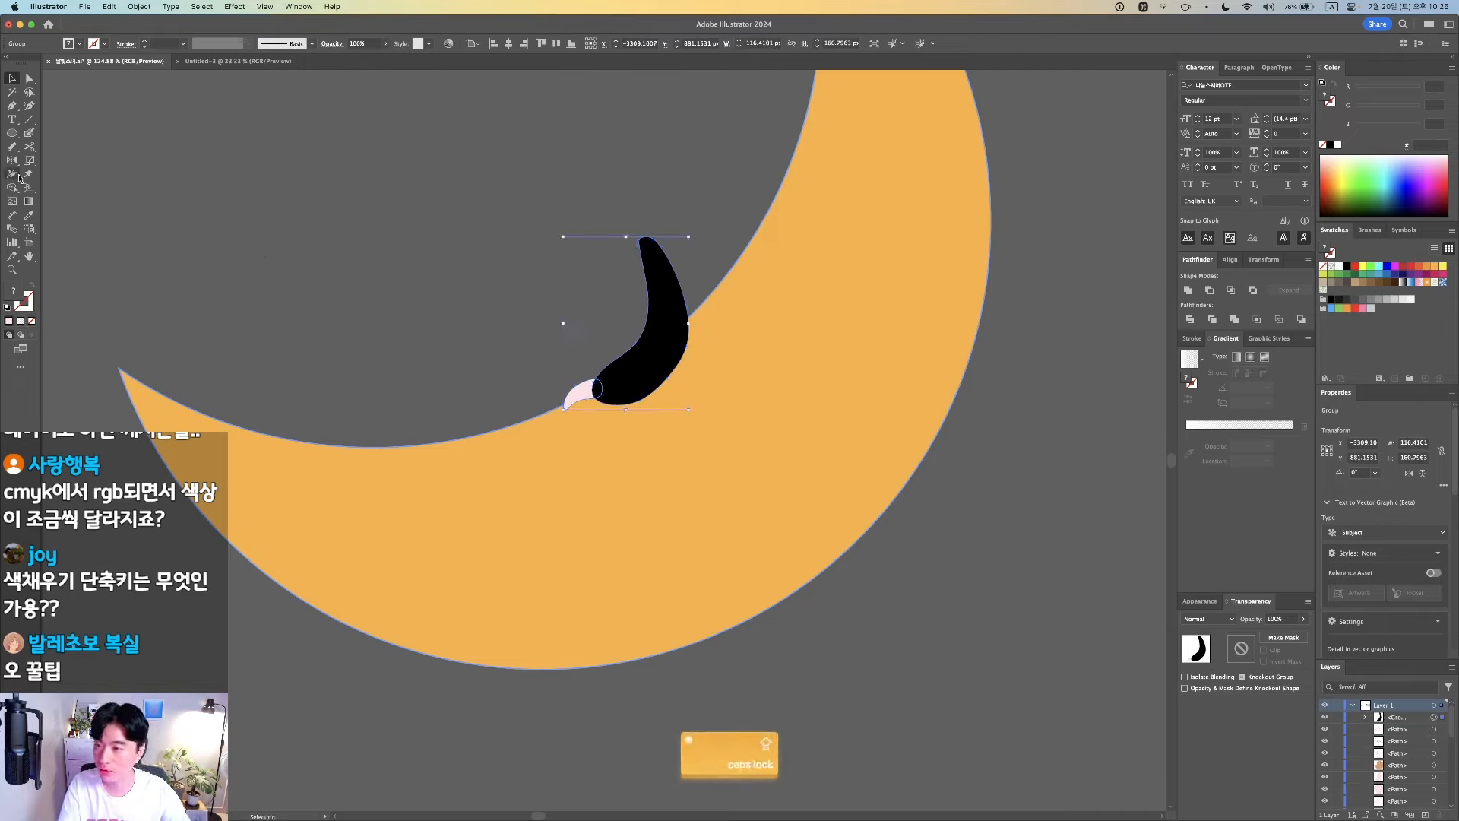
Apply Puppet Warp to the arm group and delete the automatic pins at the elbow and lower arm, keeping the shoulder pin
click(29, 173)
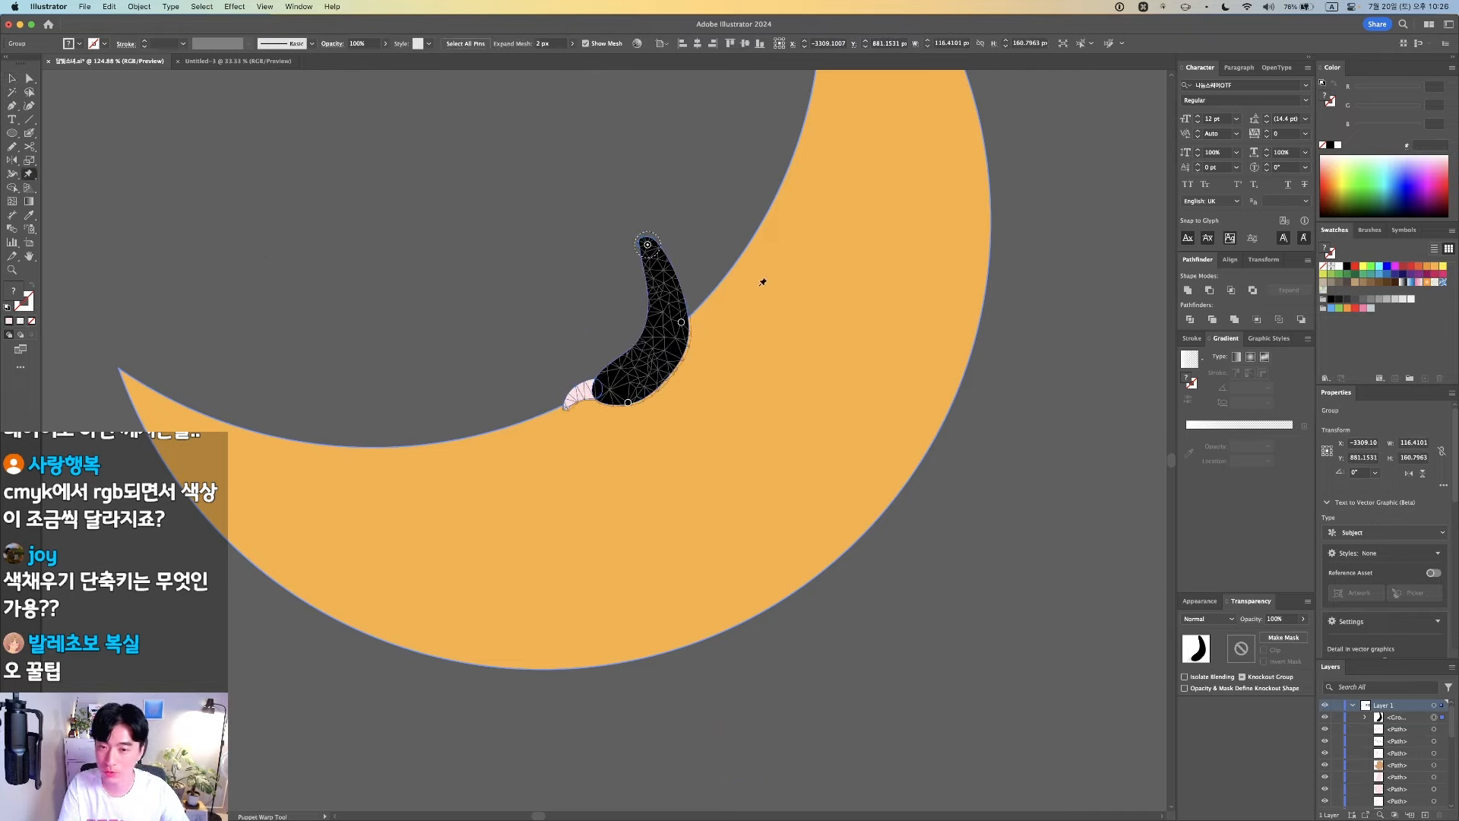
click(682, 323)
key(BackSpace)
key(BackSpace)
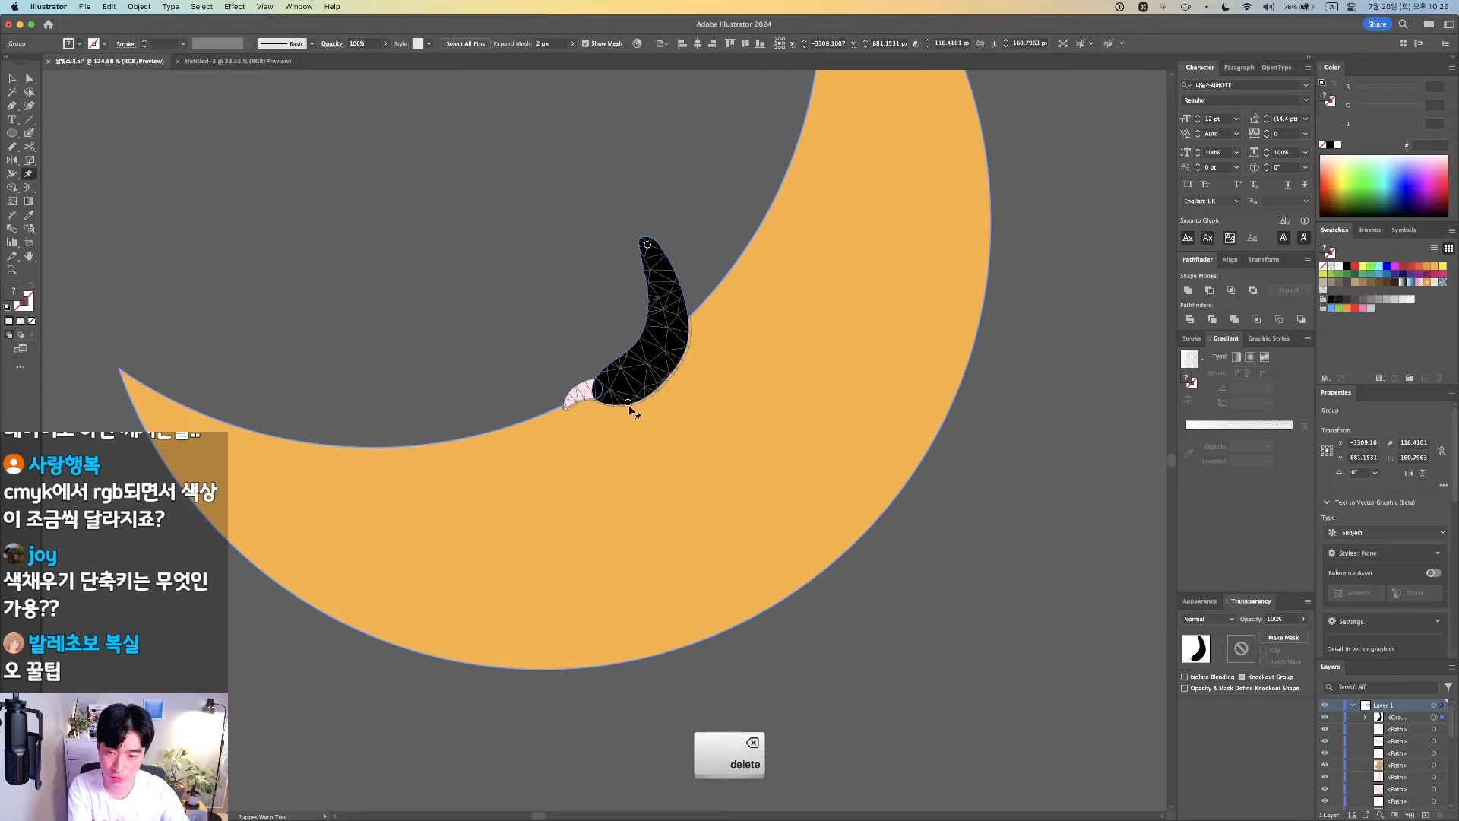
Add Puppet Warp pins at the arm's elbow and wrist, and shift the wrist pin slightly outward toward the hand
click(664, 331)
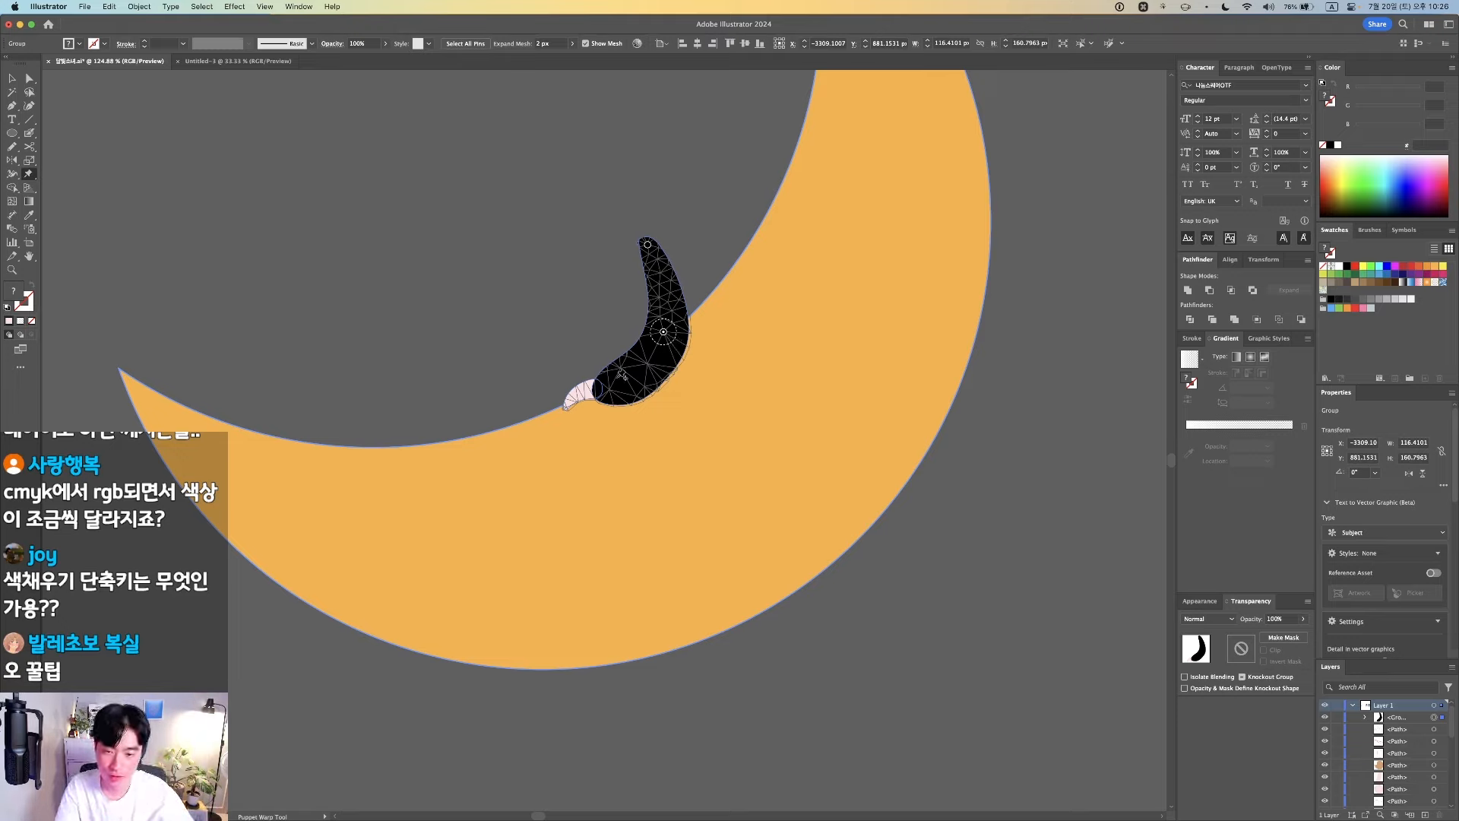
click(603, 386)
mouse_move(602, 389)
mouse_down()
mouse_move(611, 397)
mouse_move(591, 392)
mouse_up()
Try stretching the arm by pulling its elbow pin far across the moon, and undo the stretch
drag(664, 332, 952, 328)
key(super)
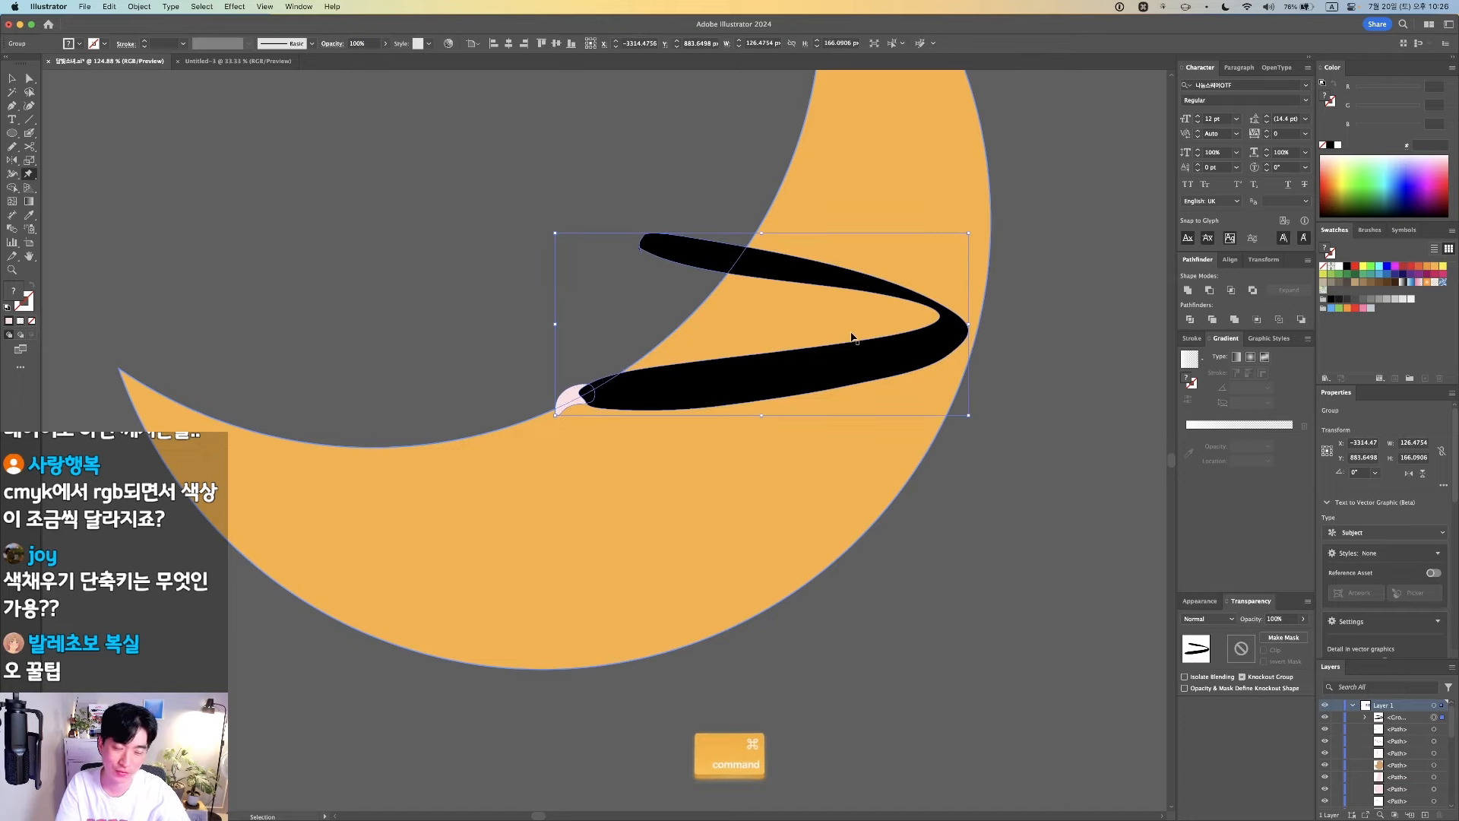
key(super+z)
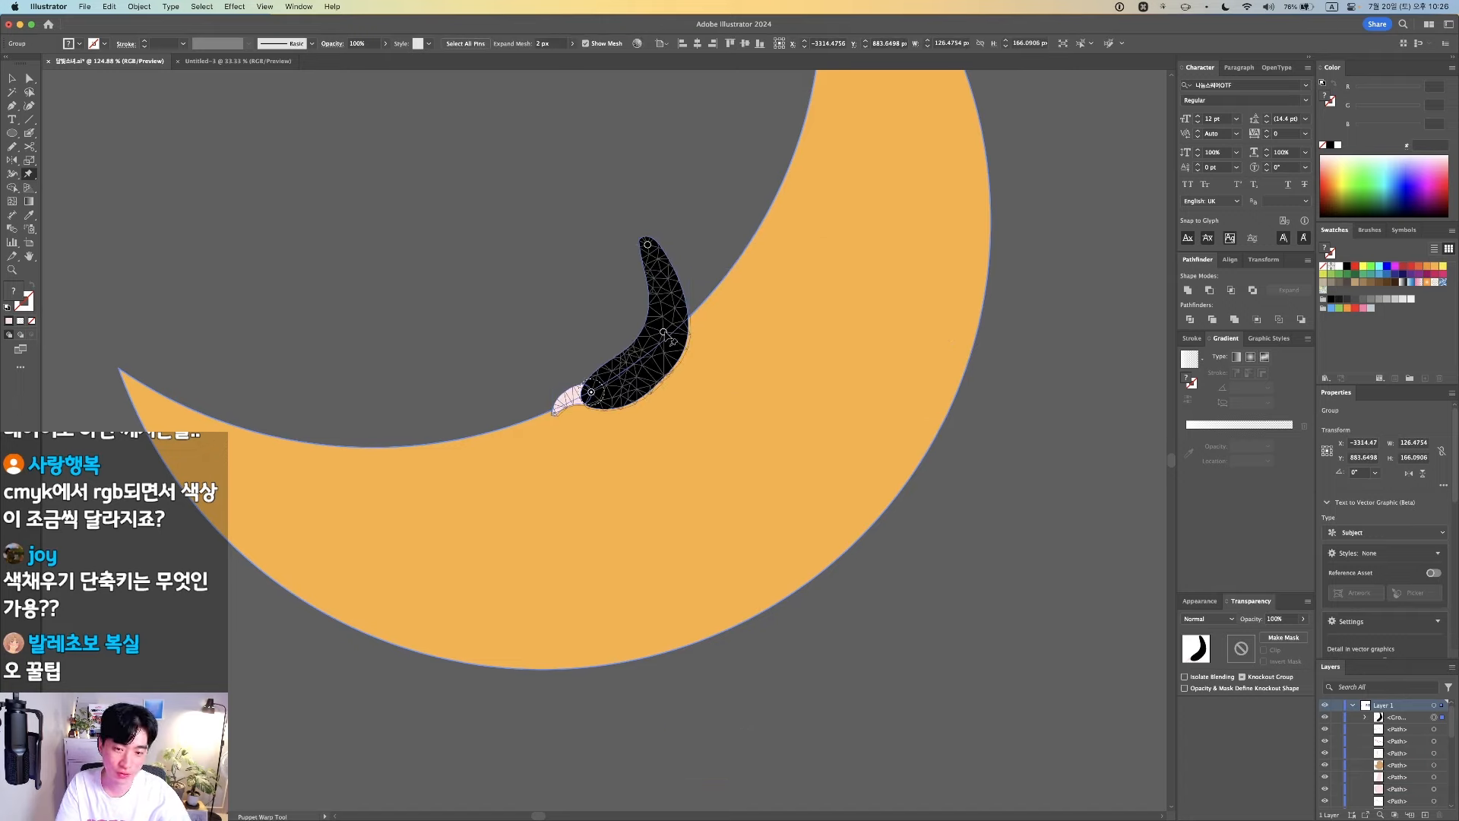
Bend the arm slightly by moving its elbow pin outward and its wrist pin toward the moon's inner edge, and deselect it
drag(663, 332, 669, 336)
click(592, 392)
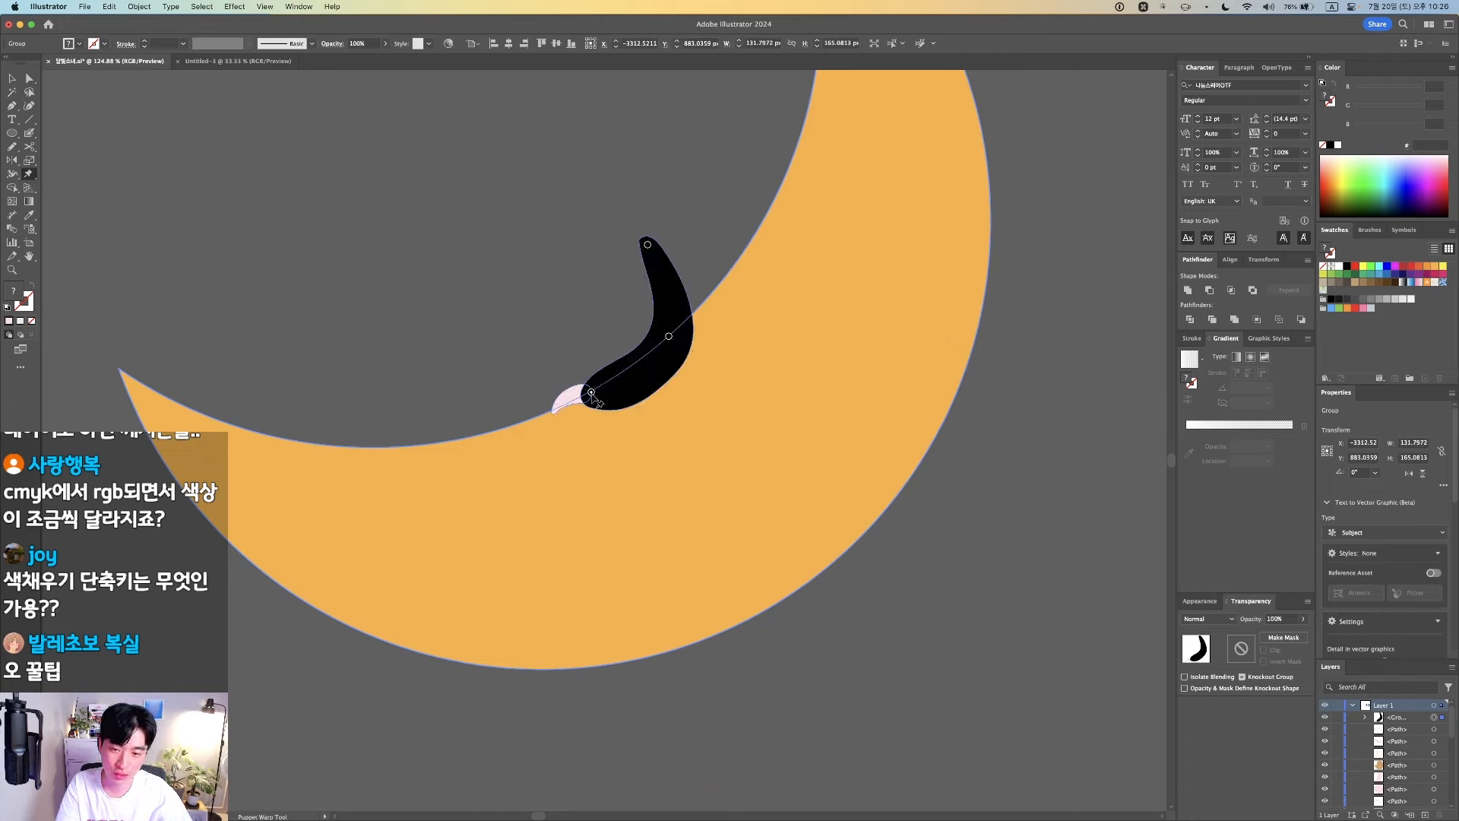
drag(592, 392, 586, 396)
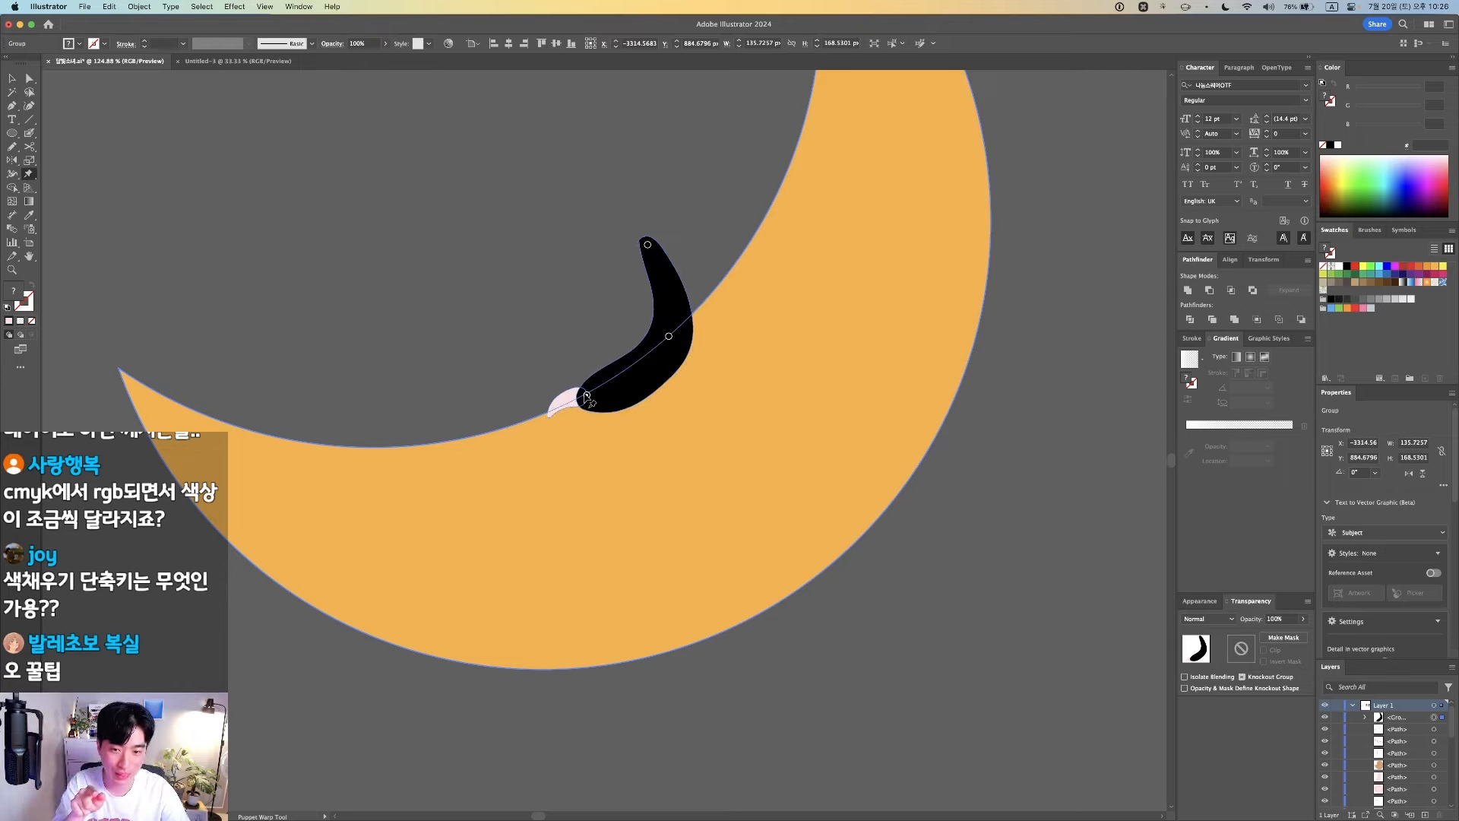
drag(586, 395, 582, 395)
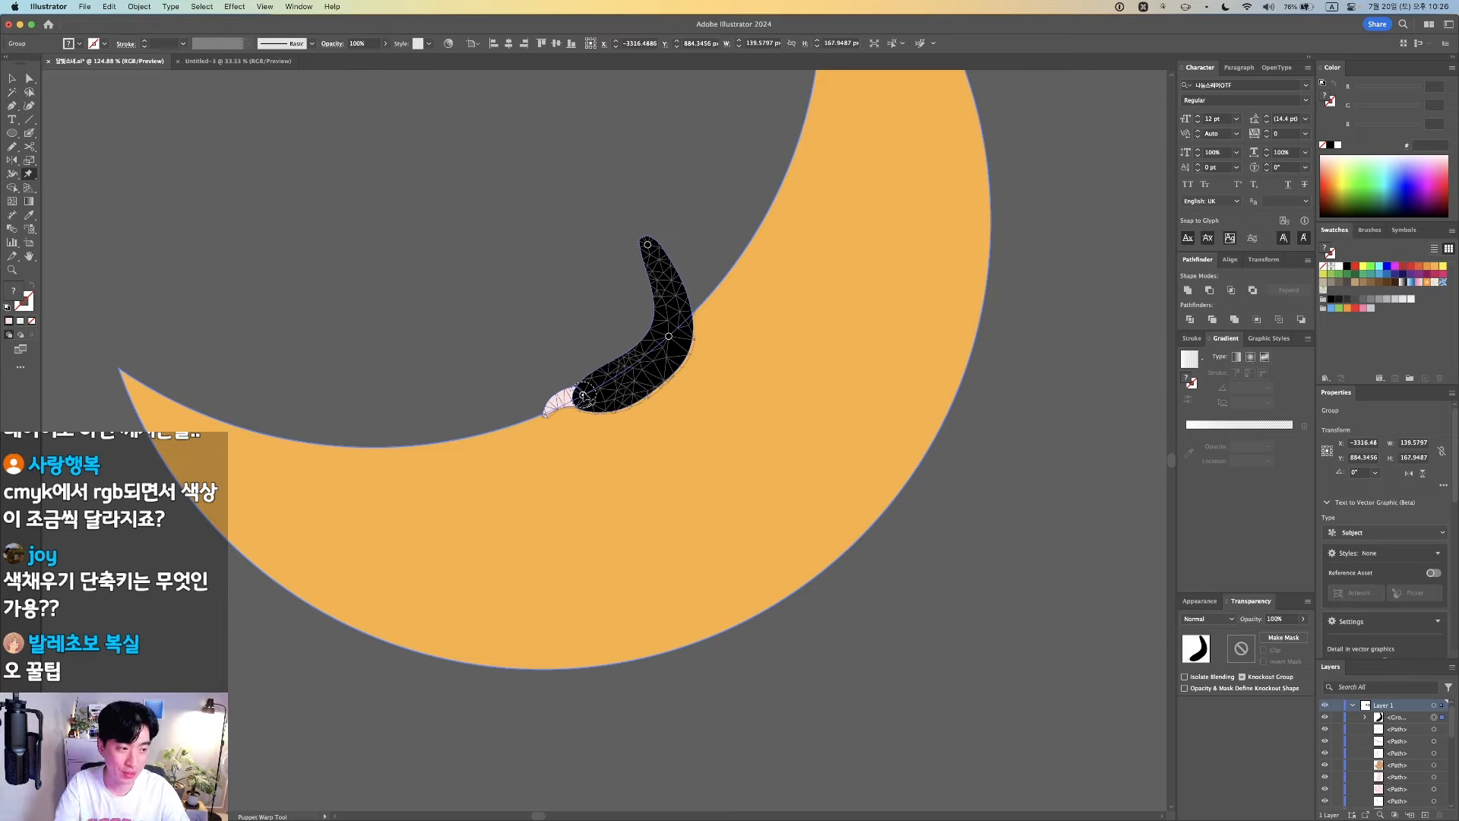
key(v)
click(559, 303)
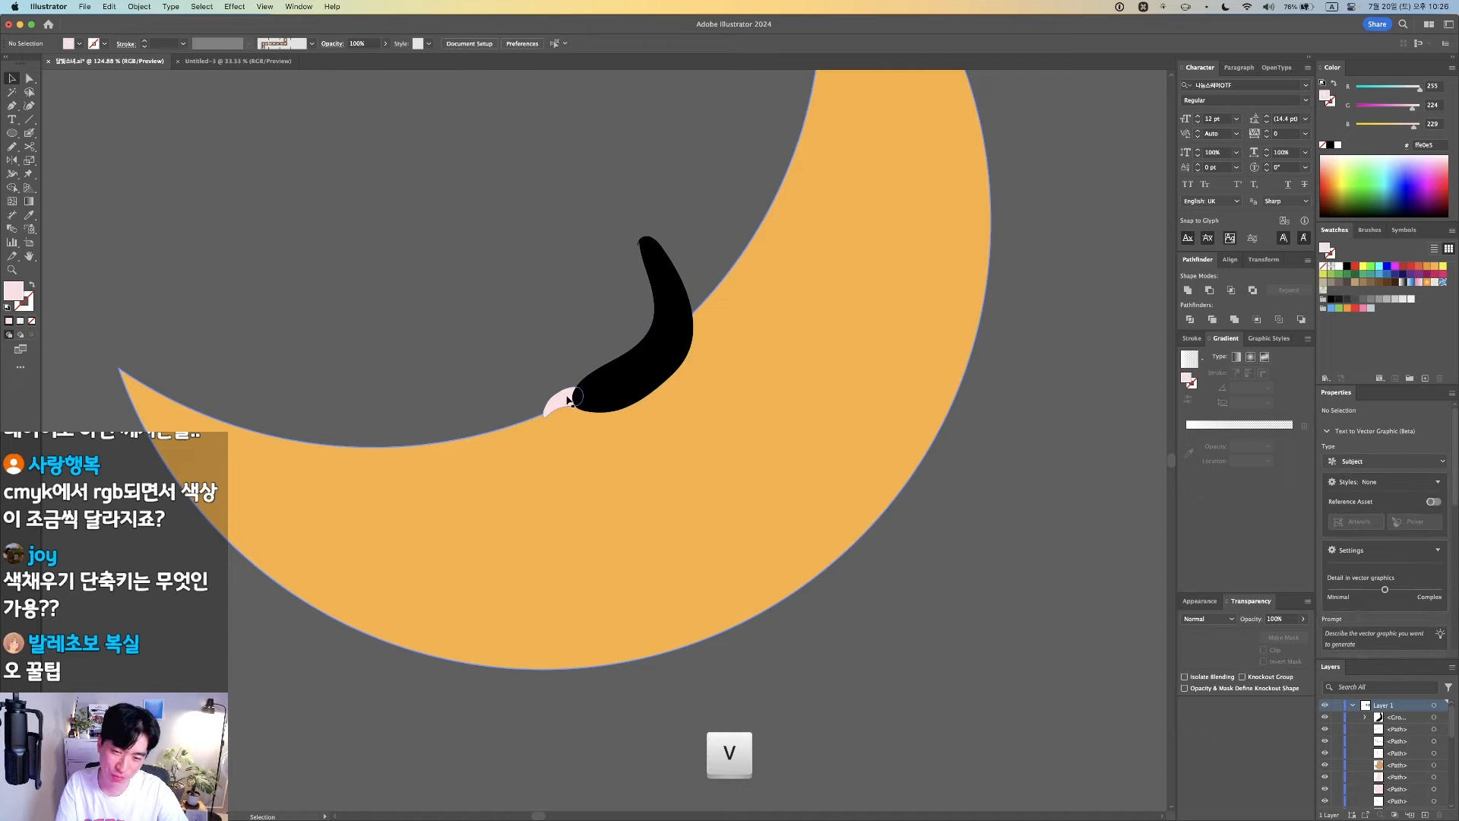
Nudge the moon slightly down and right, and lower the arm's wrist pin with Puppet Warp to seat the hand on its edge
drag(598, 467, 605, 476)
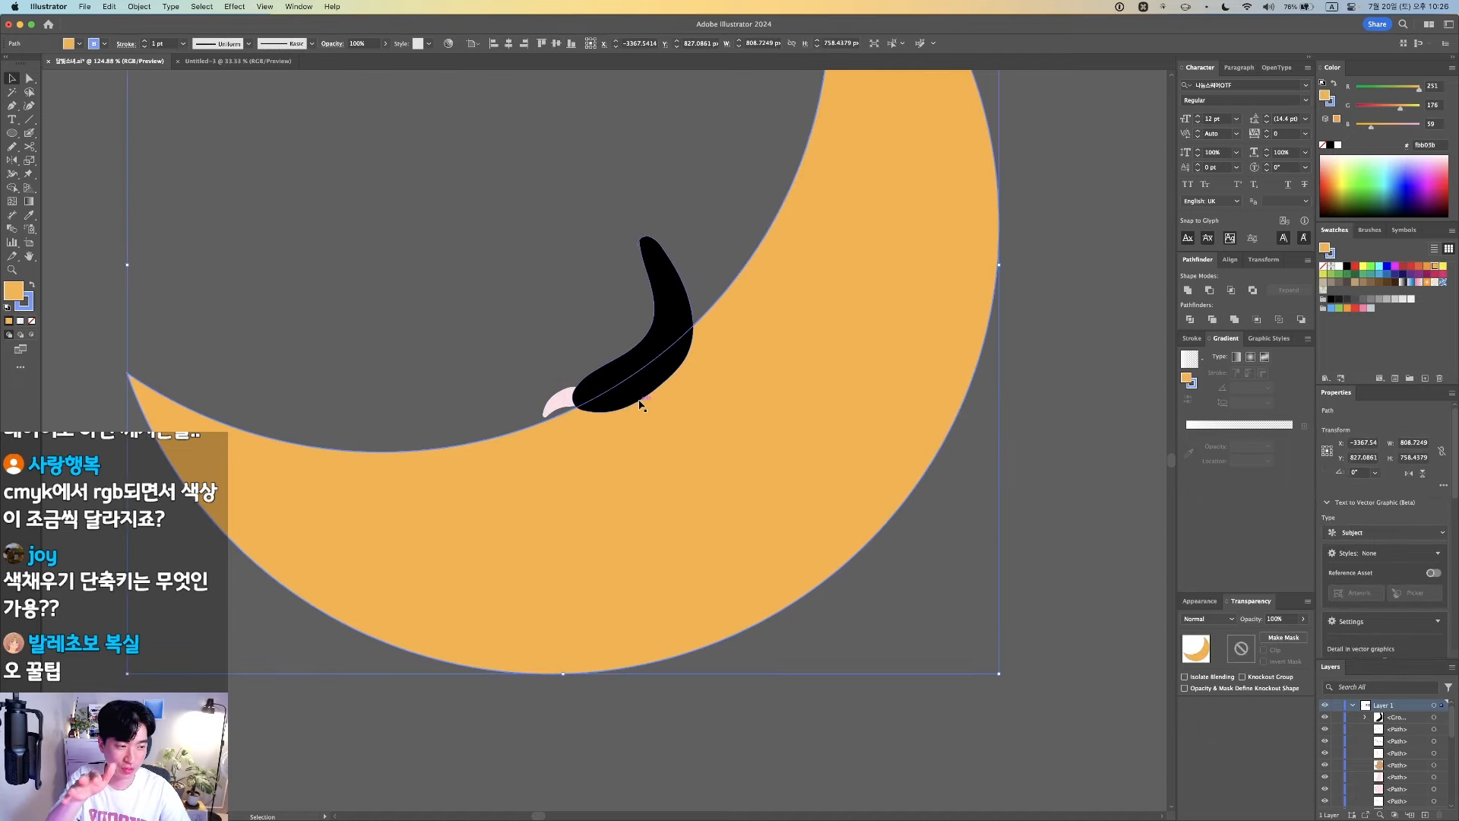
click(621, 393)
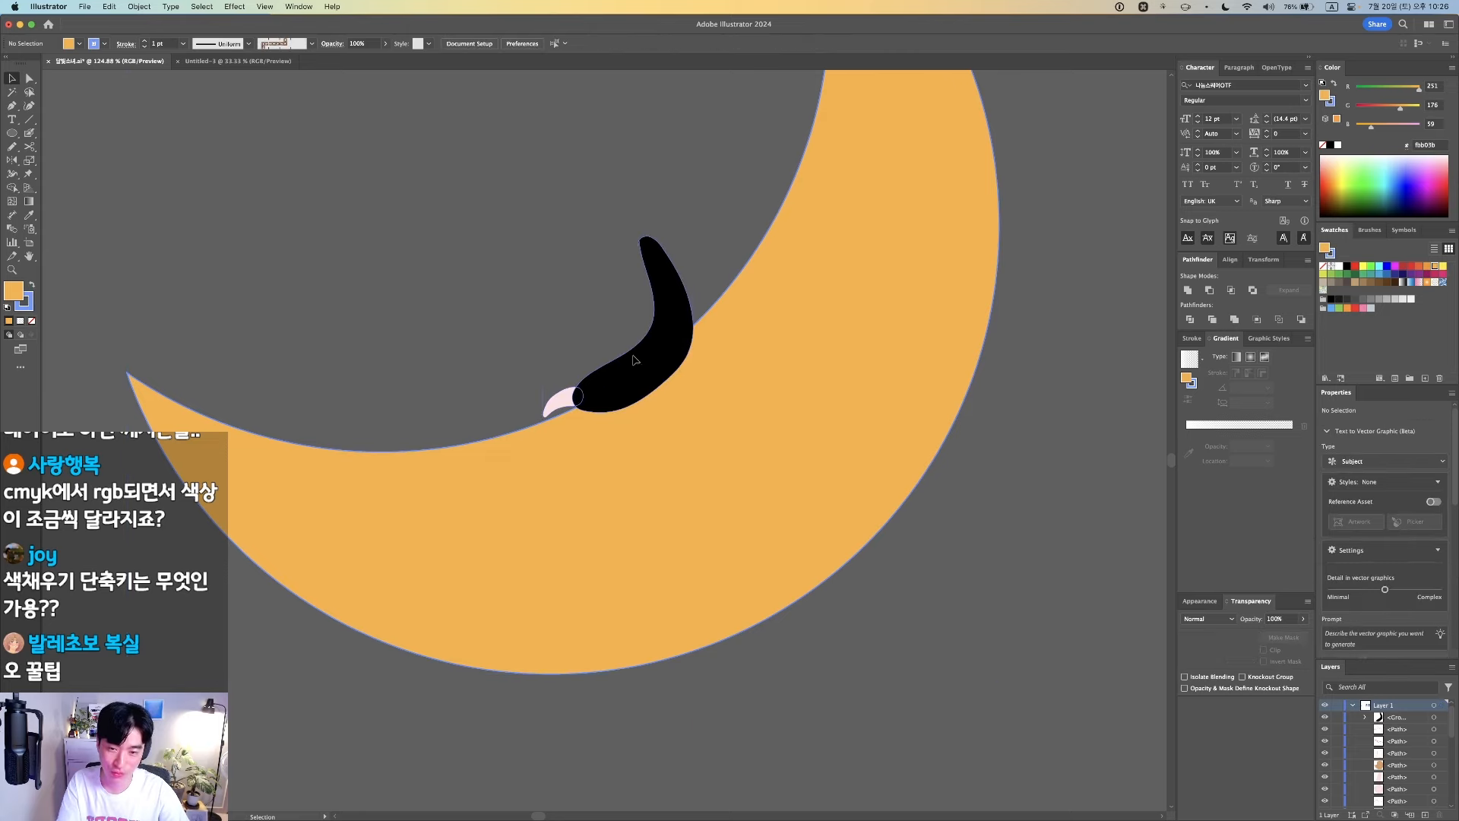
click(28, 173)
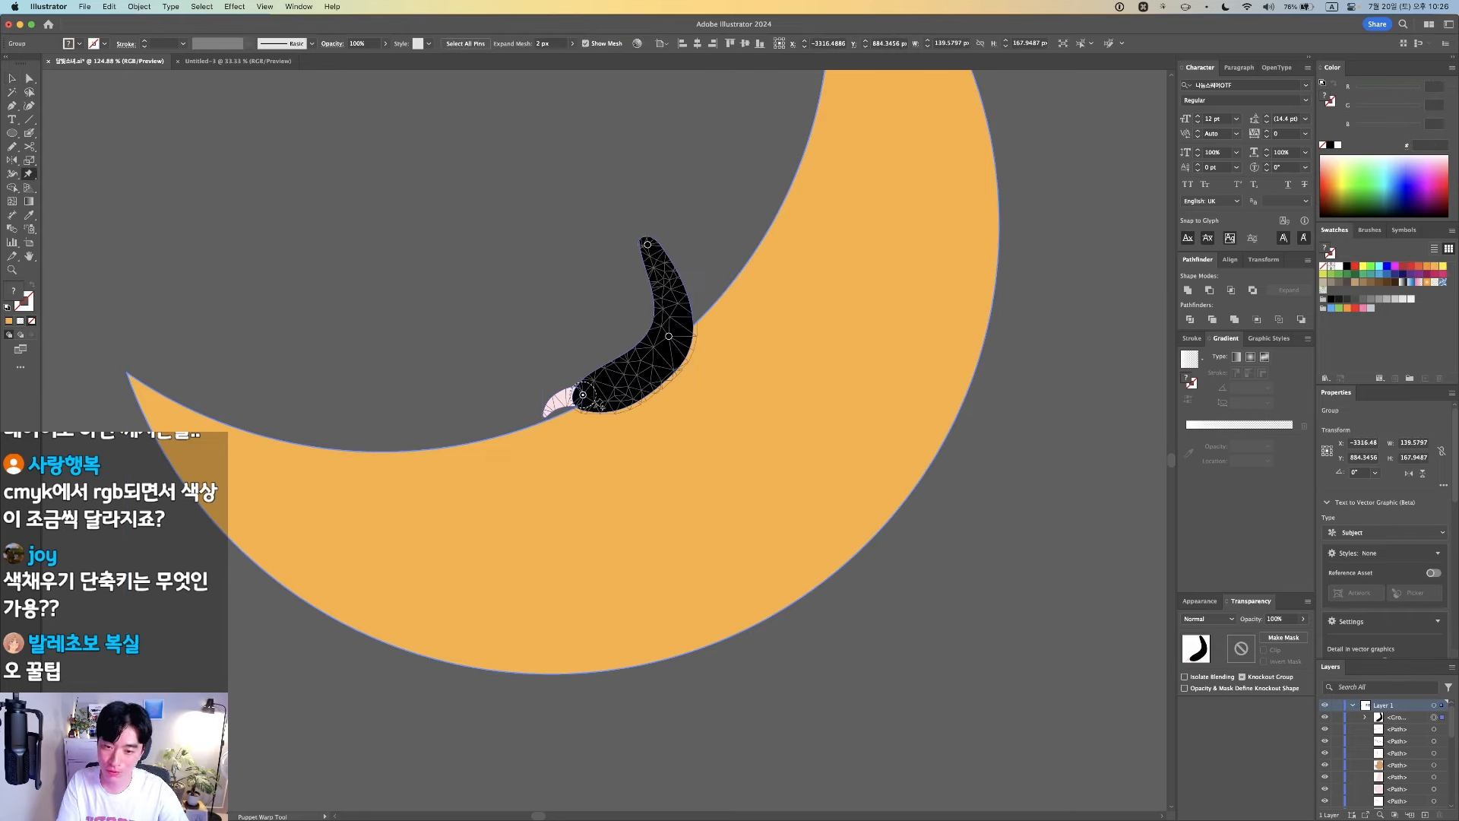
drag(583, 394, 586, 401)
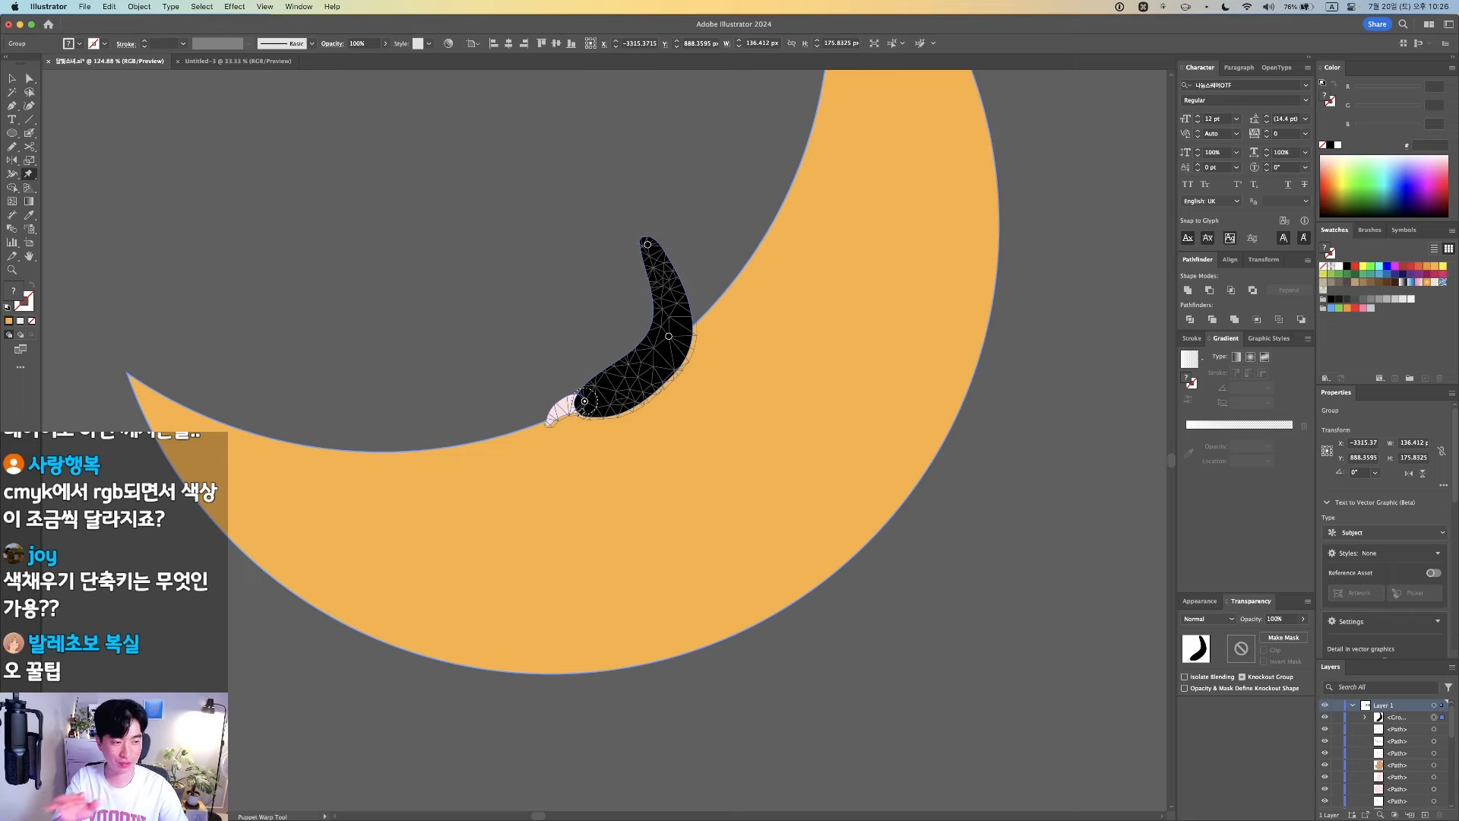
Try deleting the orange moon and the arm together, and undo the deletion
scroll(585, 416, down, 4)
key(v)
drag(527, 306, 700, 510)
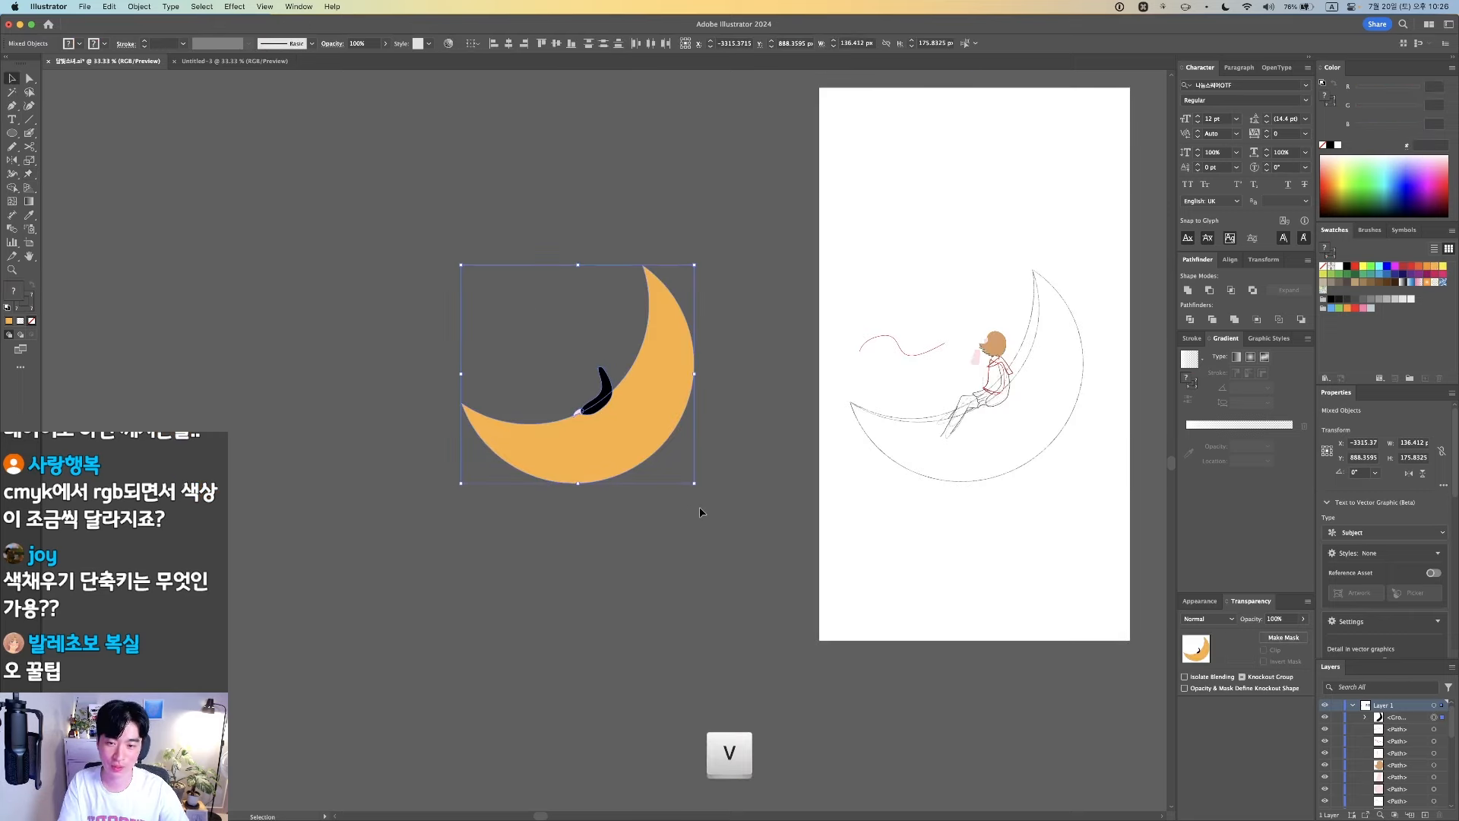
key(Delete)
key(space)
scroll(768, 463, right, 2)
key(super+z)
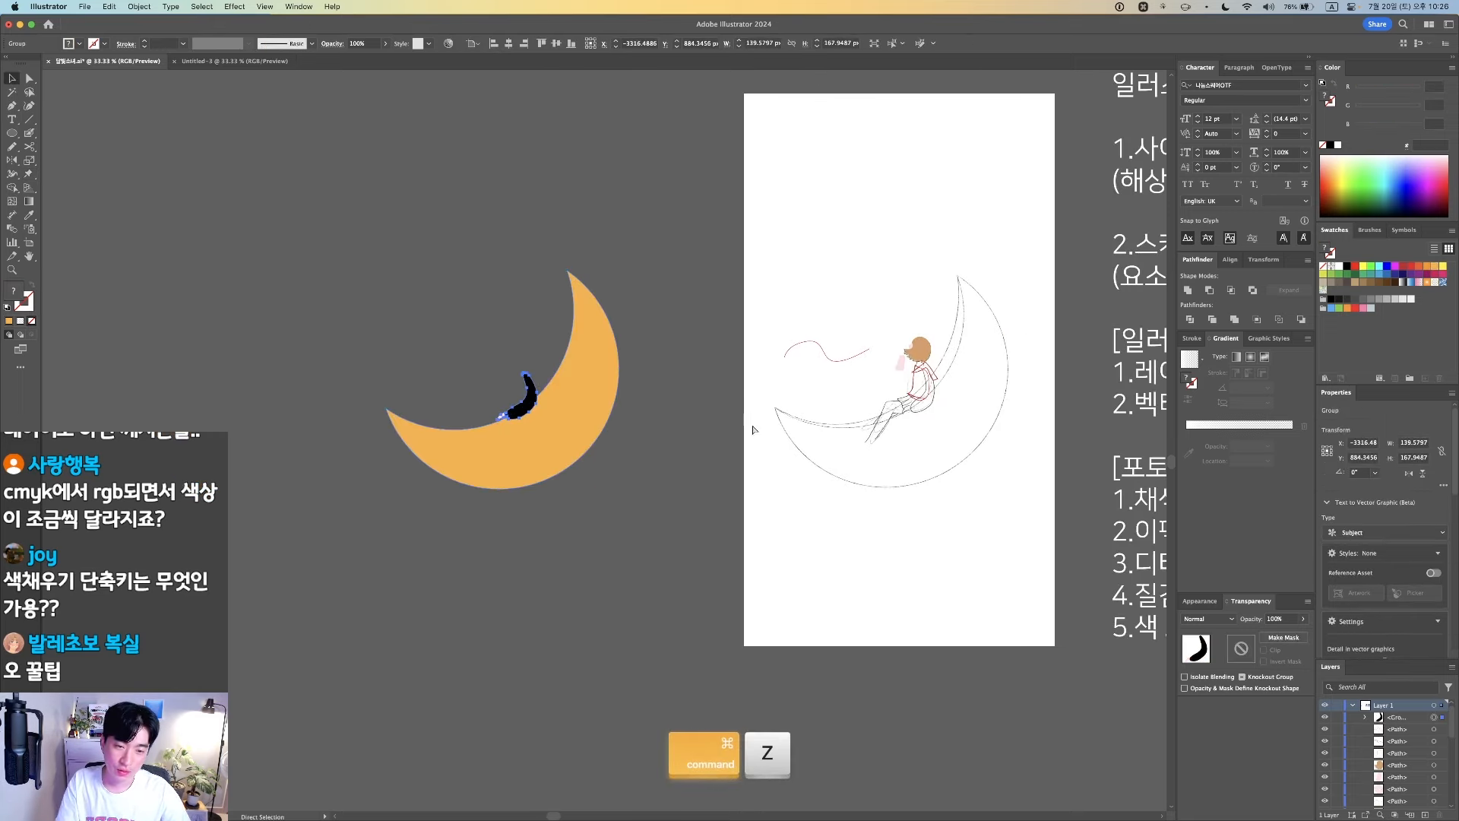
Delete only the orange moon beside the artboard, keeping the arm
click(619, 453)
click(586, 437)
key(Delete)
key(v)
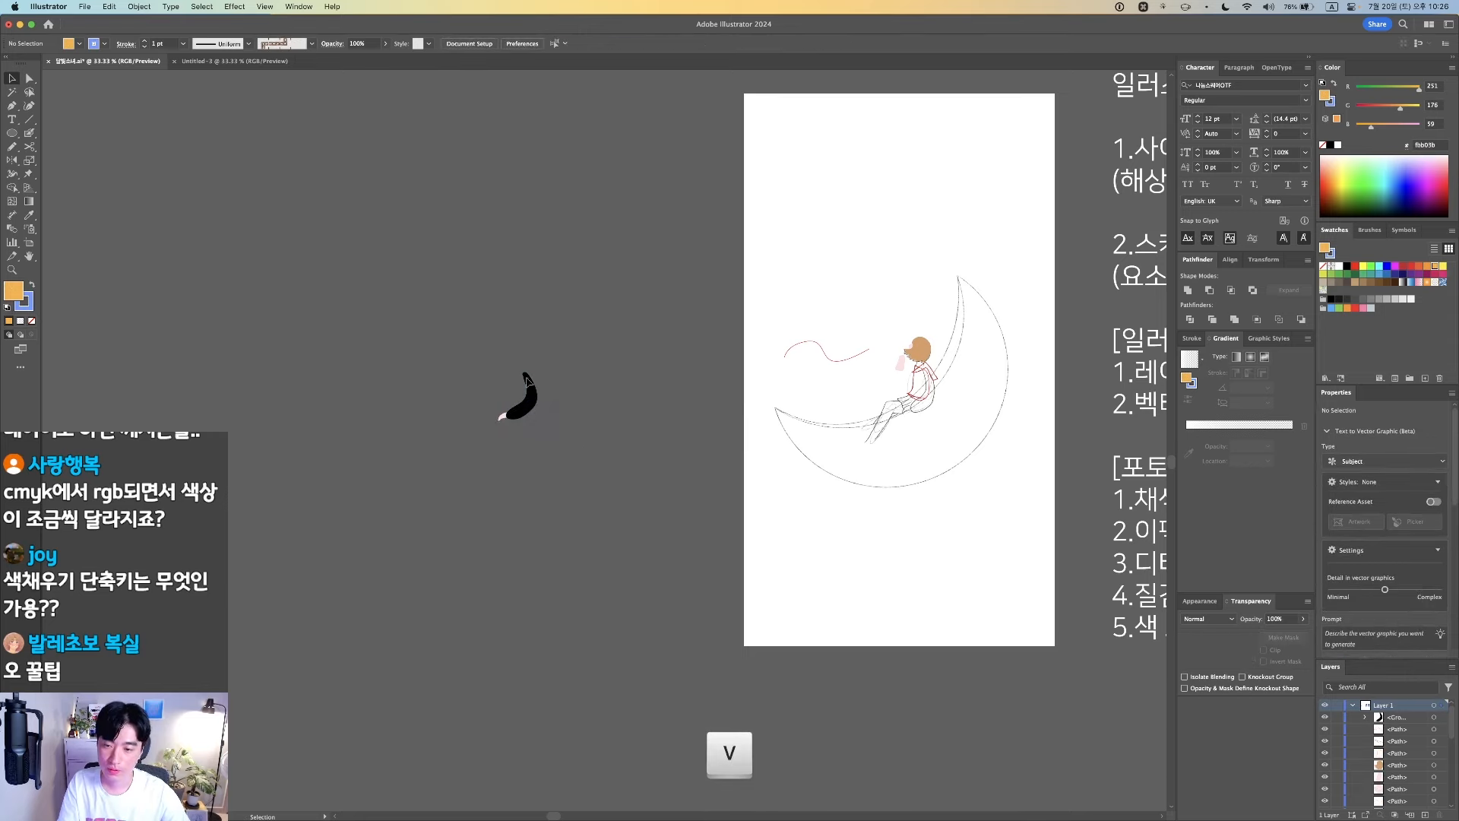
Move the black arm with its hand onto the artboard, just beside the sketched figure's back, and deselect it
key(super+space)
drag(587, 437, 675, 416)
drag(675, 415, 545, 438)
click(315, 405)
drag(505, 456, 1130, 429)
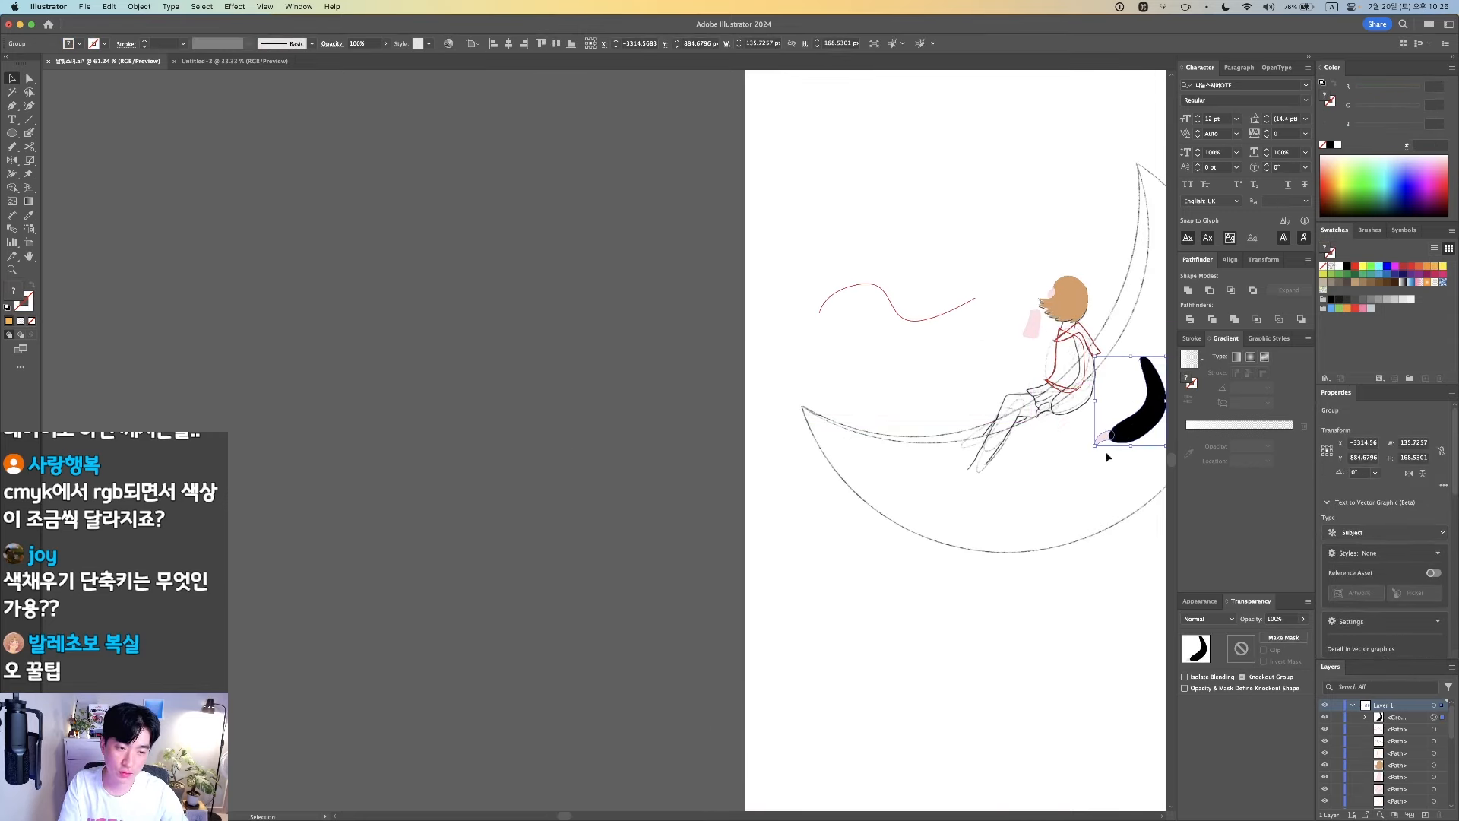
click(1058, 492)
Fill the figure's shirt outline with the off-white sampled from the shirt in the finished night illustration
drag(1009, 524, 818, 524)
drag(943, 517, 1046, 586)
drag(629, 505, 700, 580)
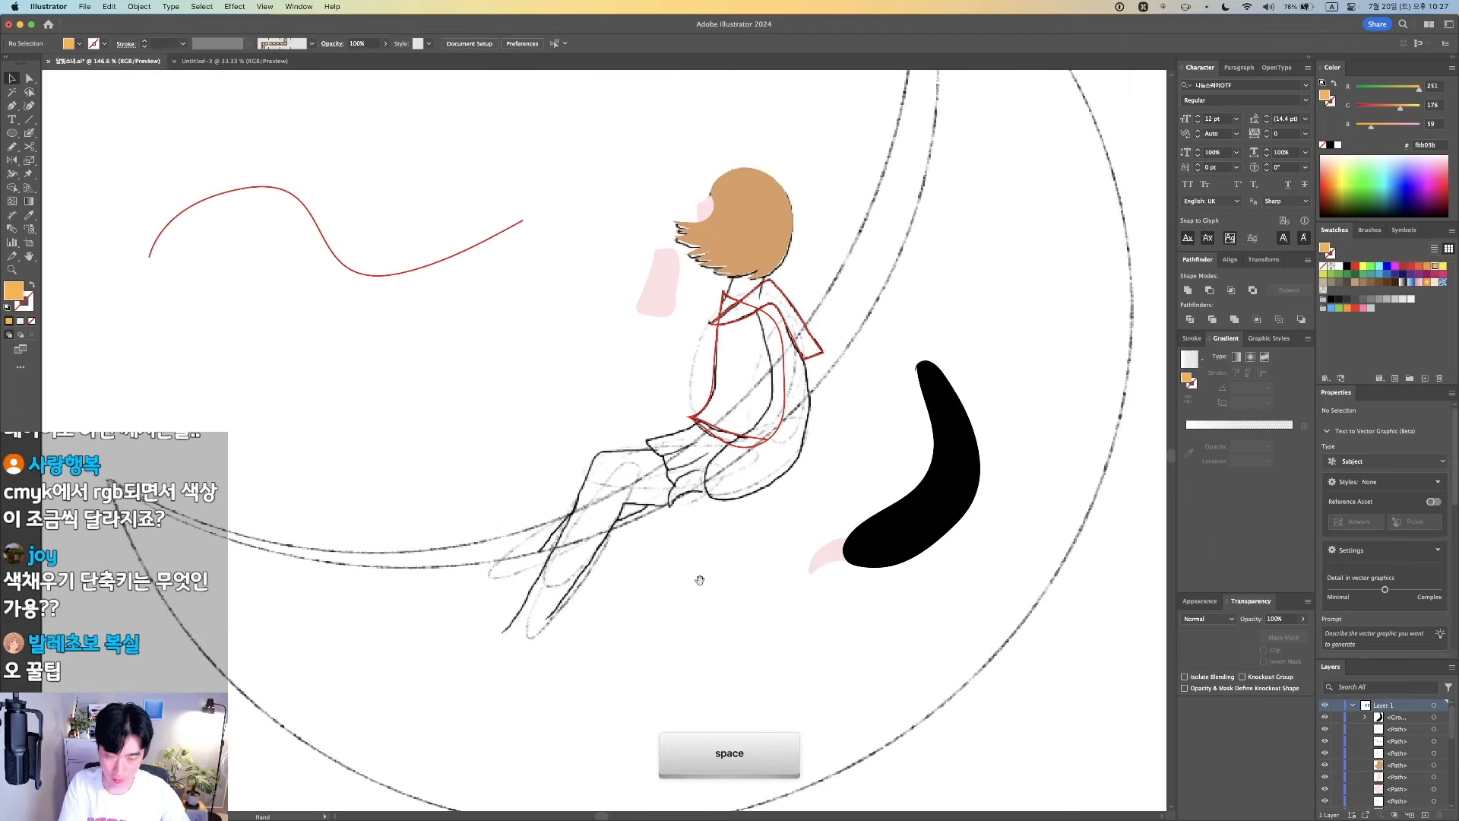
click(719, 365)
key(super+0)
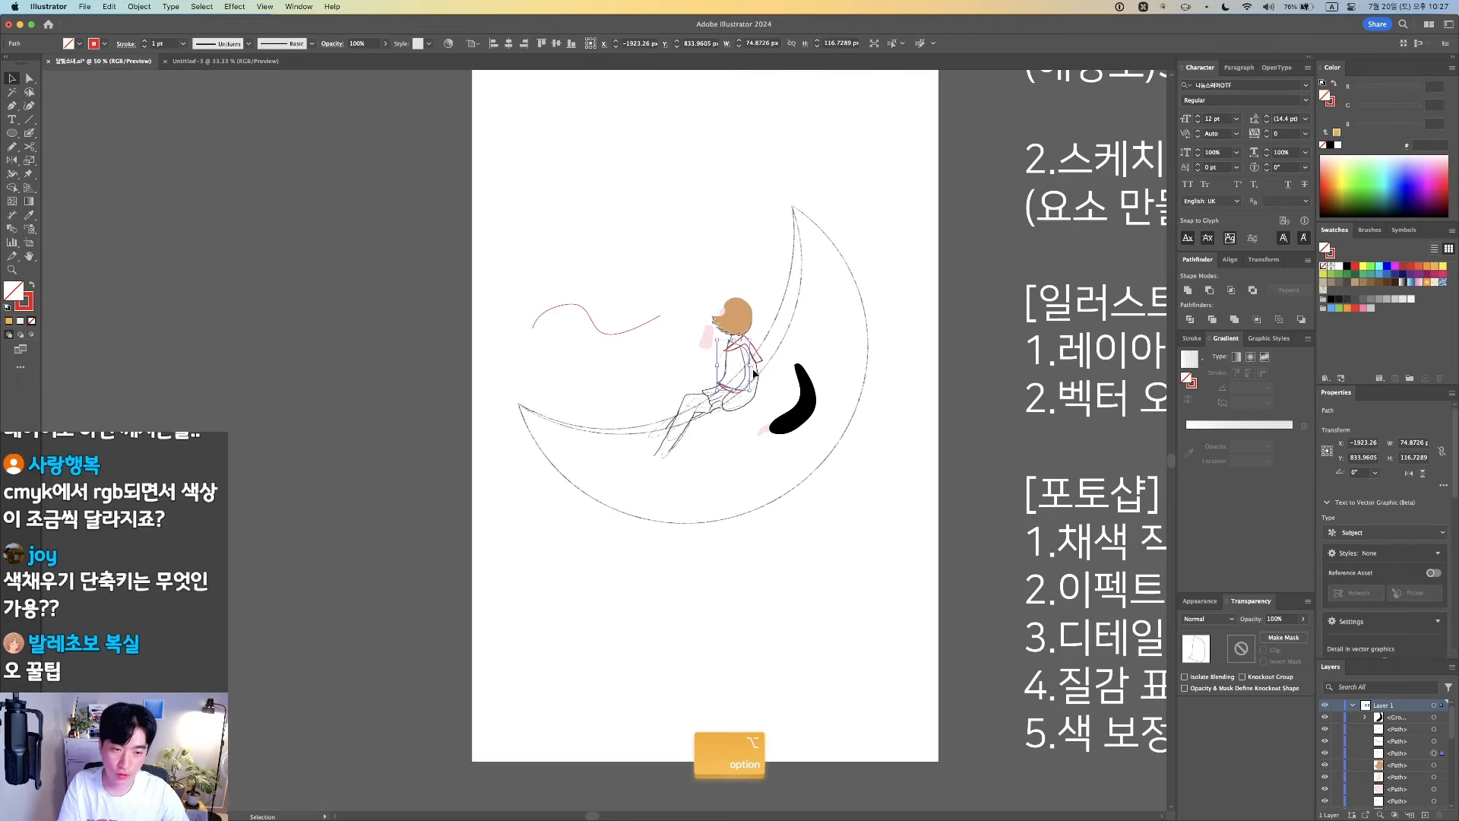
drag(957, 385, 299, 385)
scroll(418, 418, down, 1)
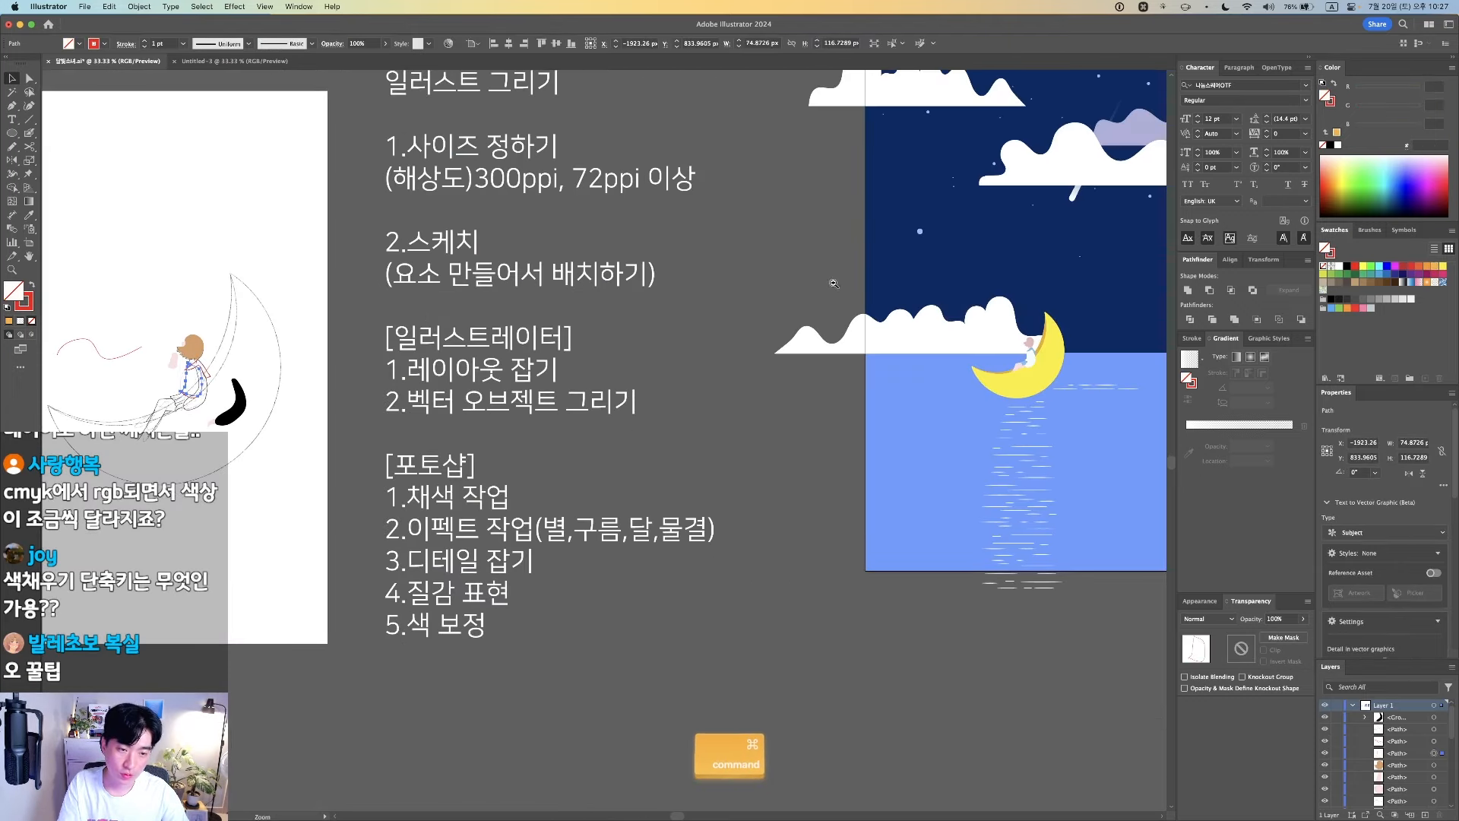
drag(833, 284, 1113, 438)
key(i)
click(837, 426)
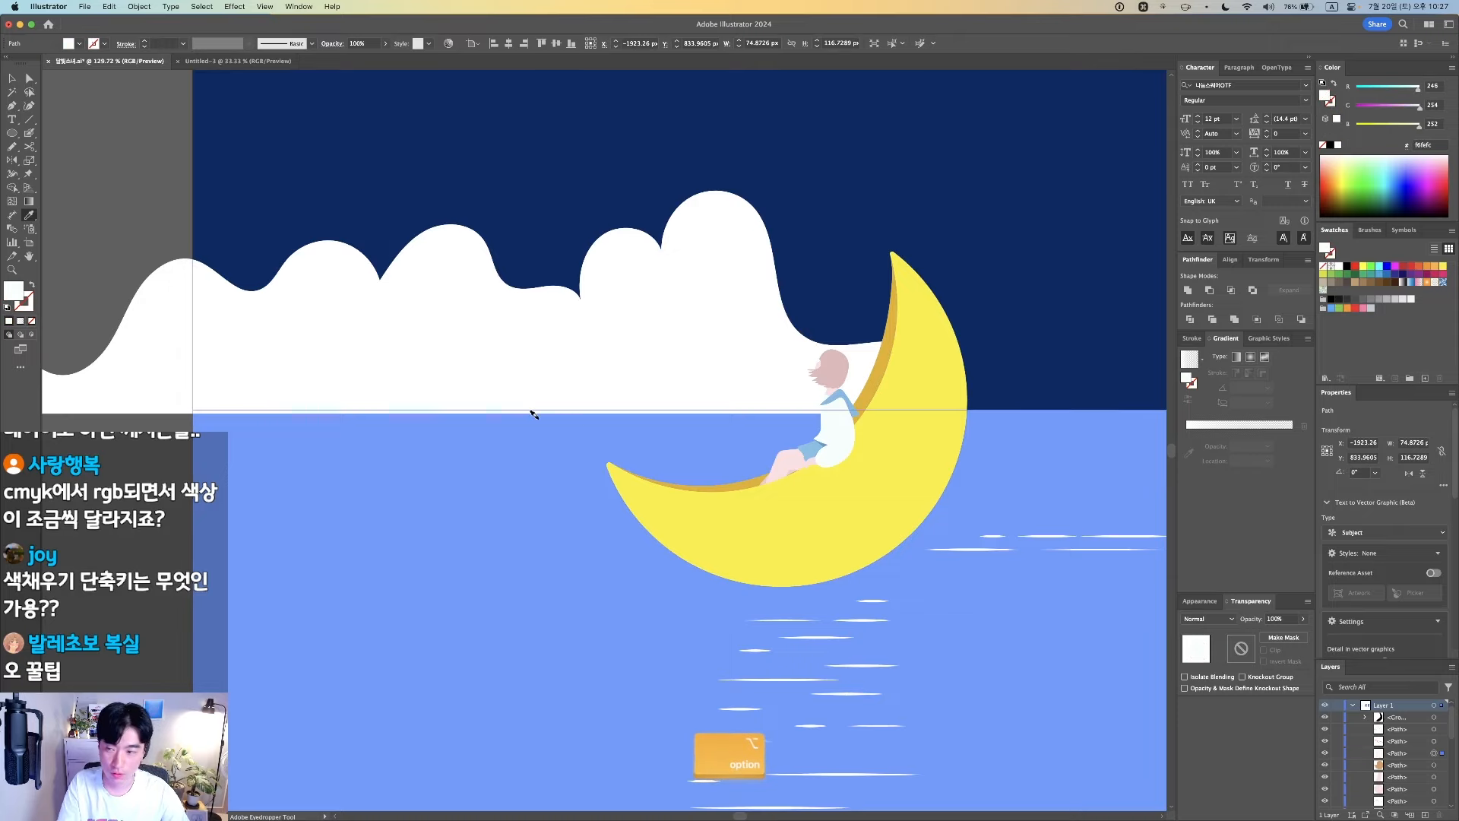
Fill the figure's sailor collar outline with the light blue sampled from the collar in the finished illustration
scroll(533, 414, down, 4)
drag(312, 415, 1109, 461)
drag(597, 576, 741, 626)
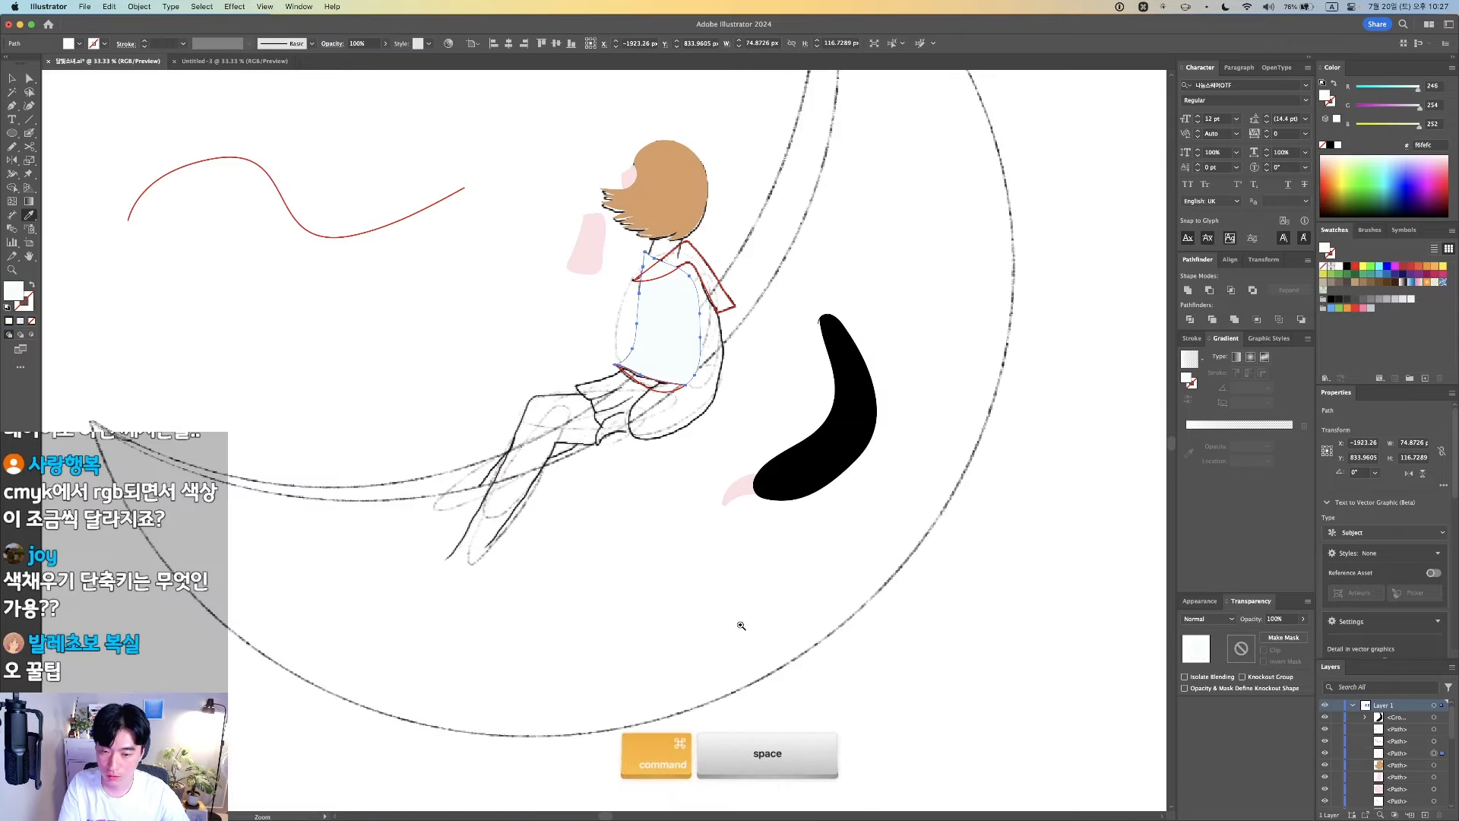
key(v)
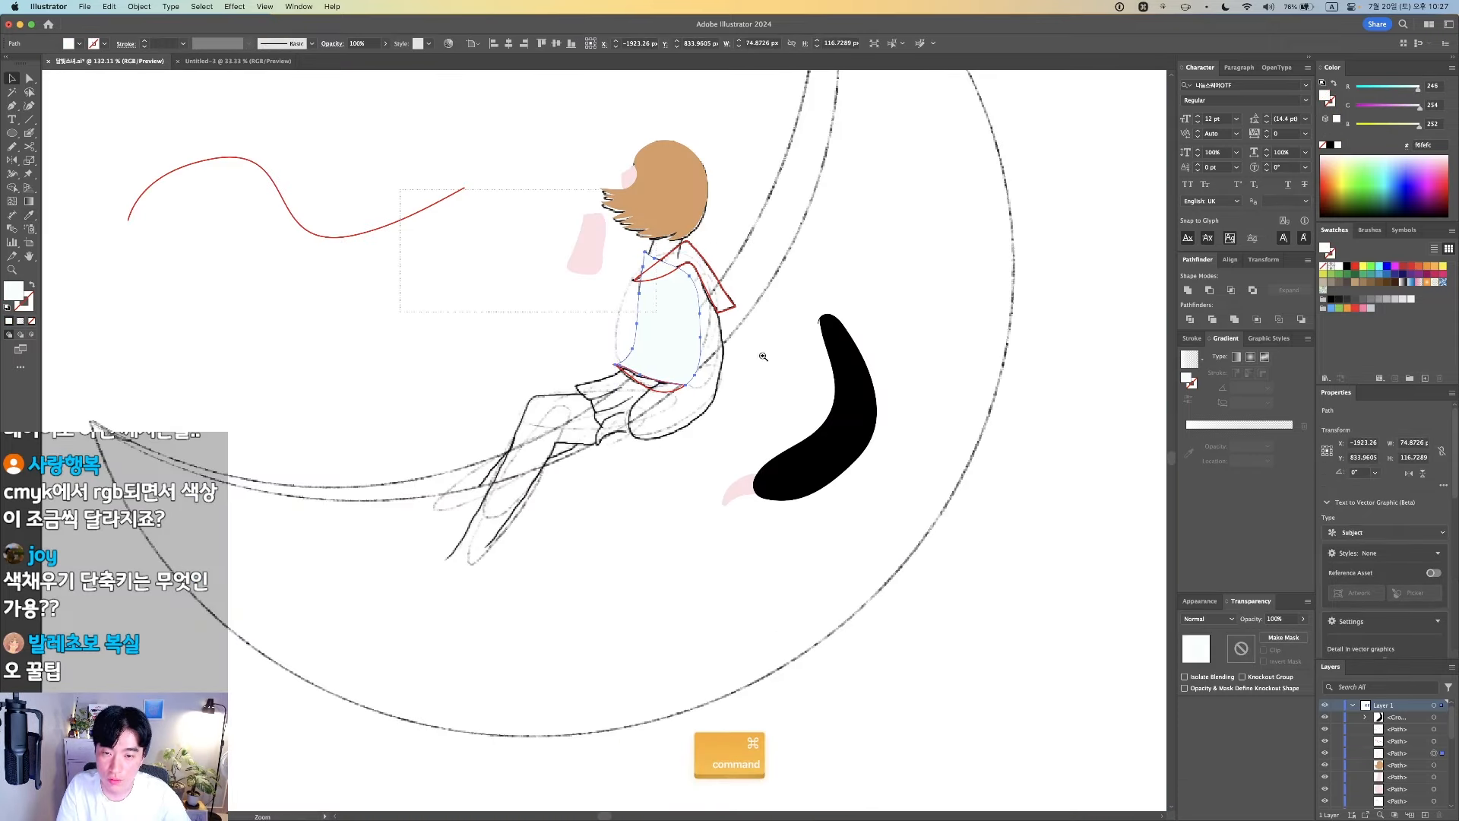
drag(763, 357, 893, 407)
key(space)
drag(756, 418, 777, 298)
click(766, 302)
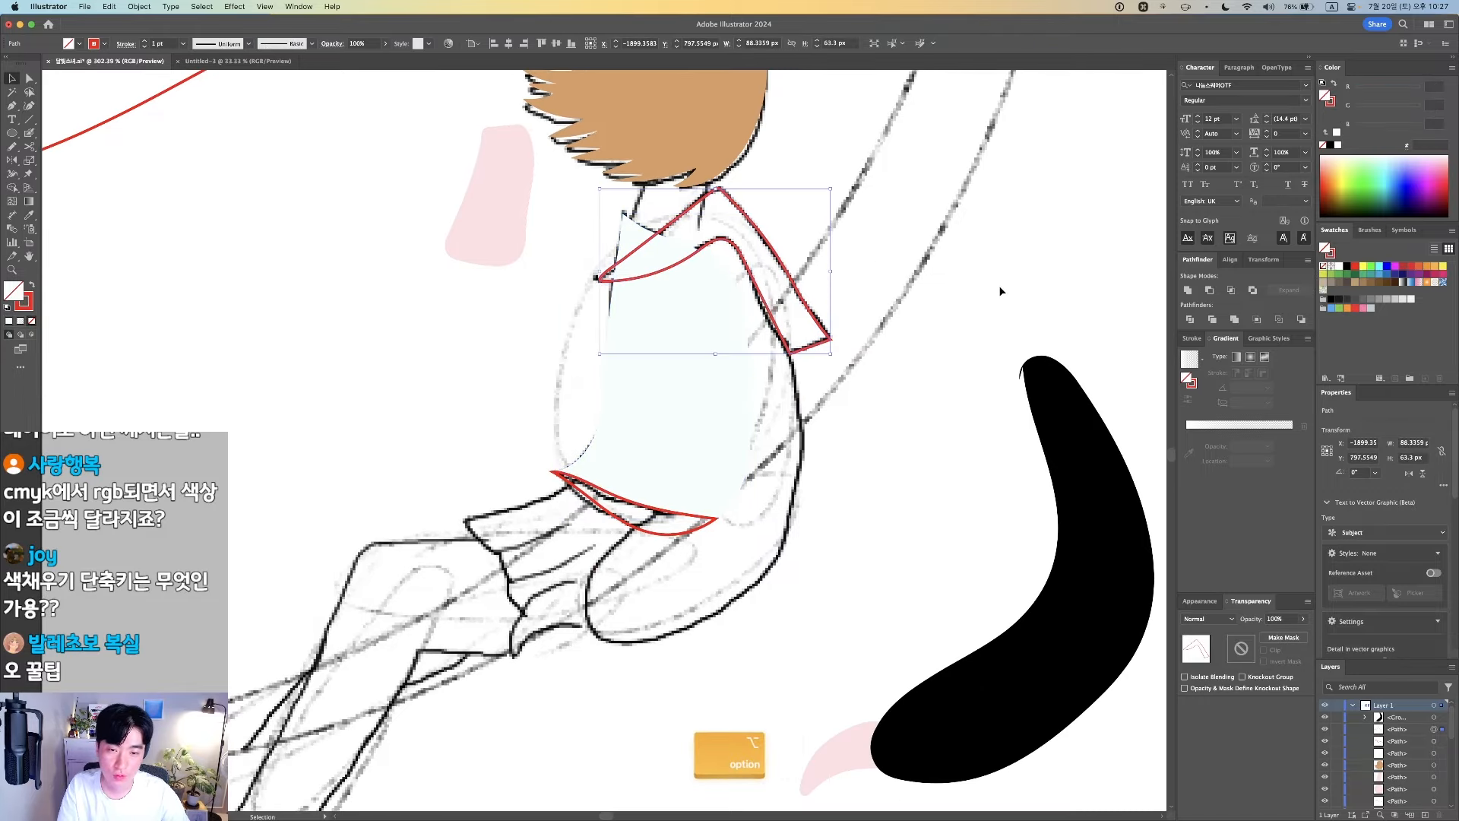
scroll(998, 285, down, 5)
key(space)
drag(1034, 315, 261, 377)
drag(950, 418, 475, 414)
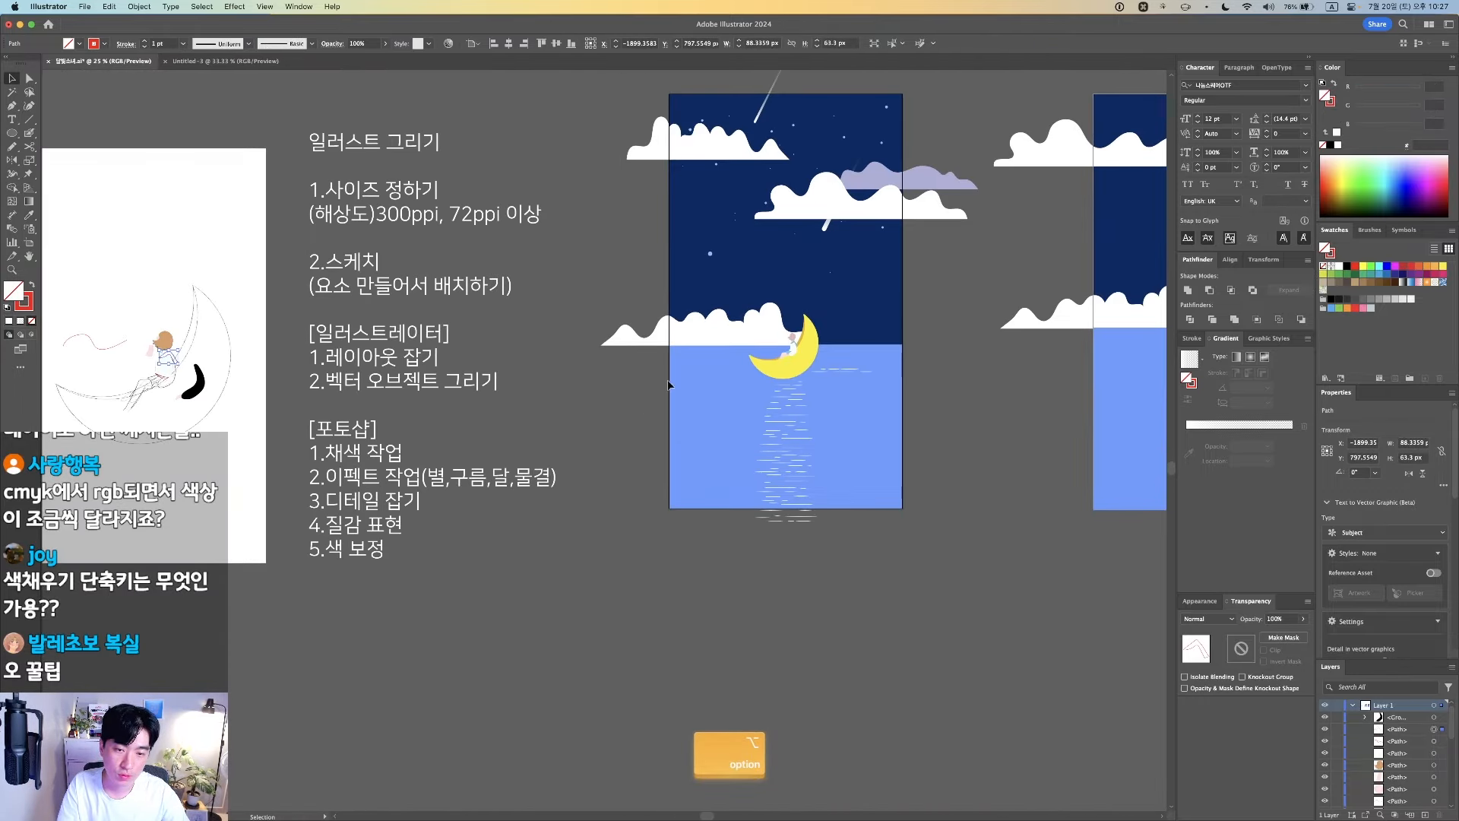
drag(804, 319, 1094, 335)
key(i)
click(718, 508)
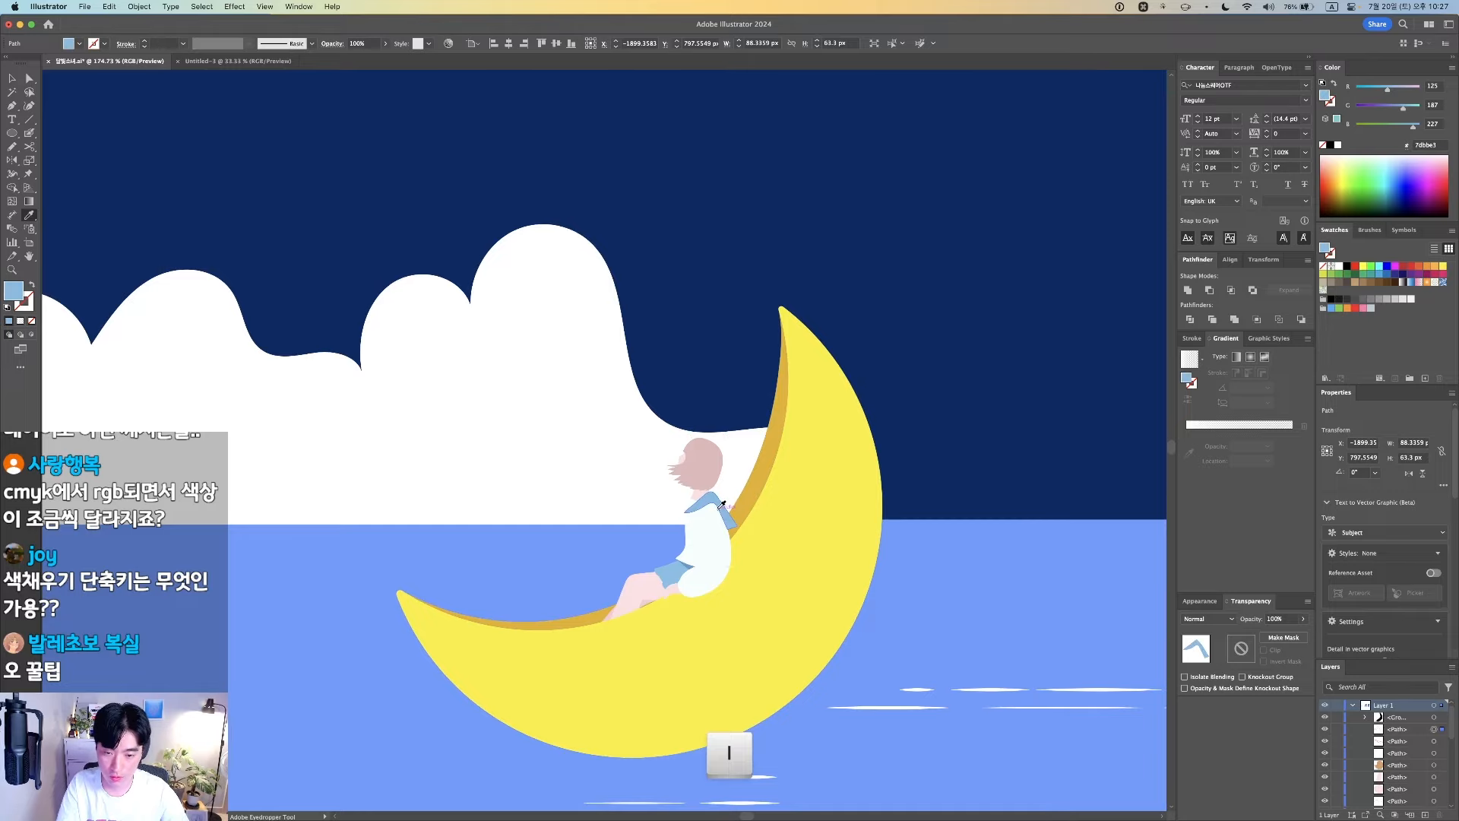
Recolour the black arm group with the off-white sampled from the figure's shirt
scroll(518, 494, down, 5)
key(space)
mouse_move(129, 452)
mouse_down()
mouse_move(645, 459)
mouse_move(1029, 438)
mouse_up()
drag(669, 544, 772, 600)
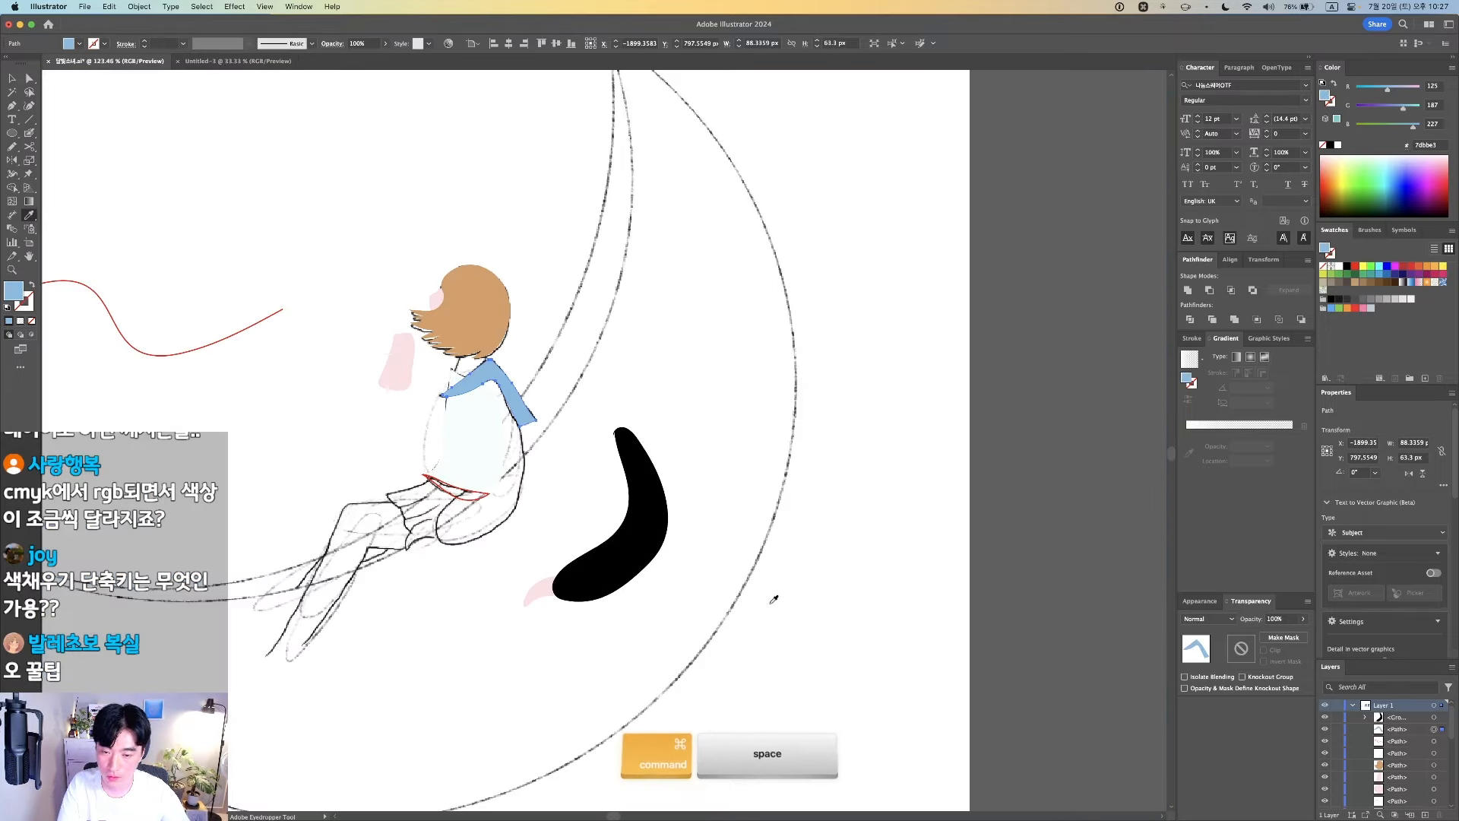
drag(476, 596, 596, 557)
key(v)
click(357, 304)
drag(568, 433, 804, 586)
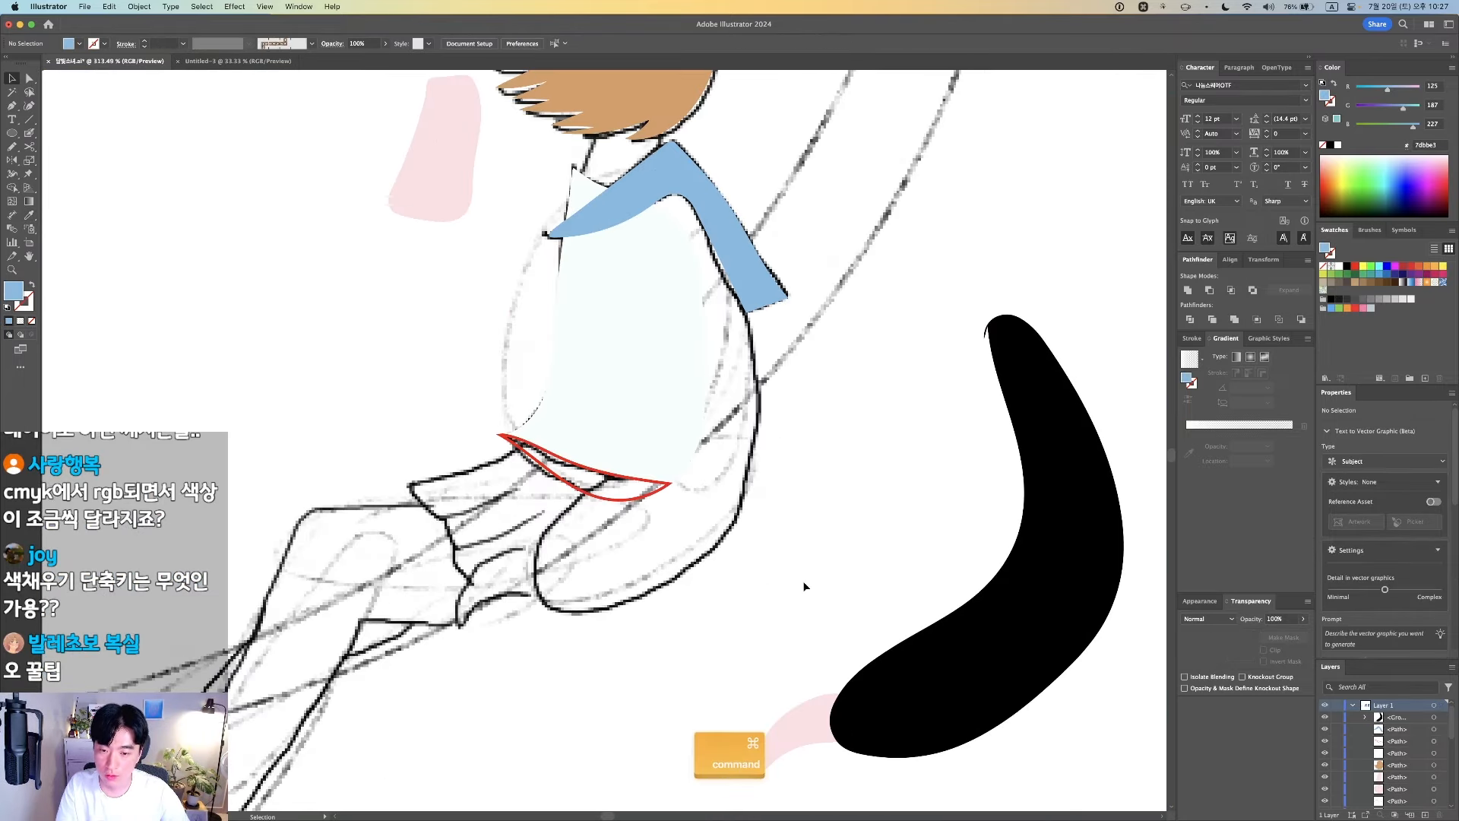
super+click(1002, 589)
key(i)
click(631, 387)
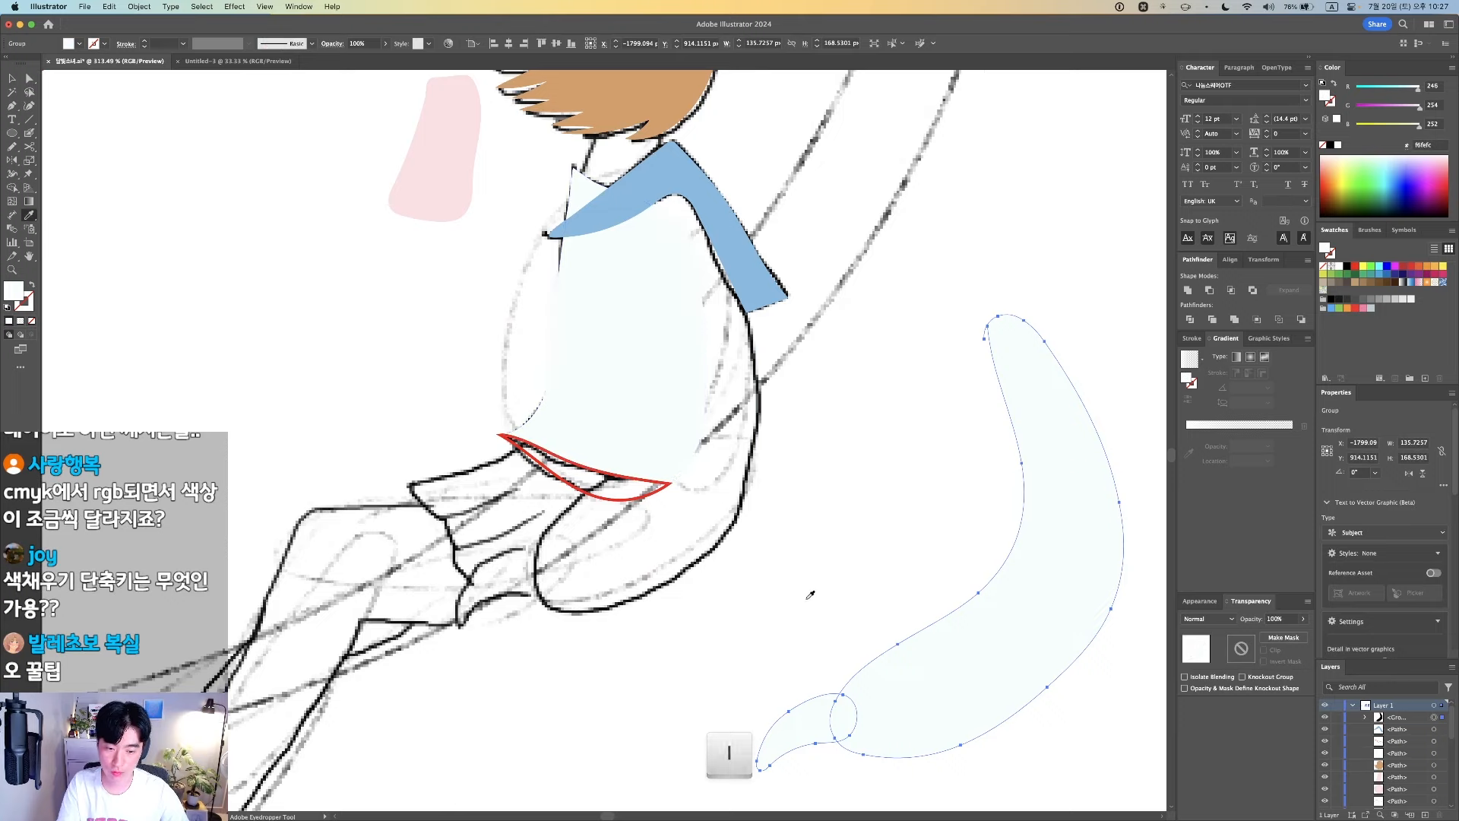
Ungroup the arm and hand, and recolour the hand with the pink sampled from the skin-coloured shape beside the head
key(v)
key(shift+super+g)
click(791, 713)
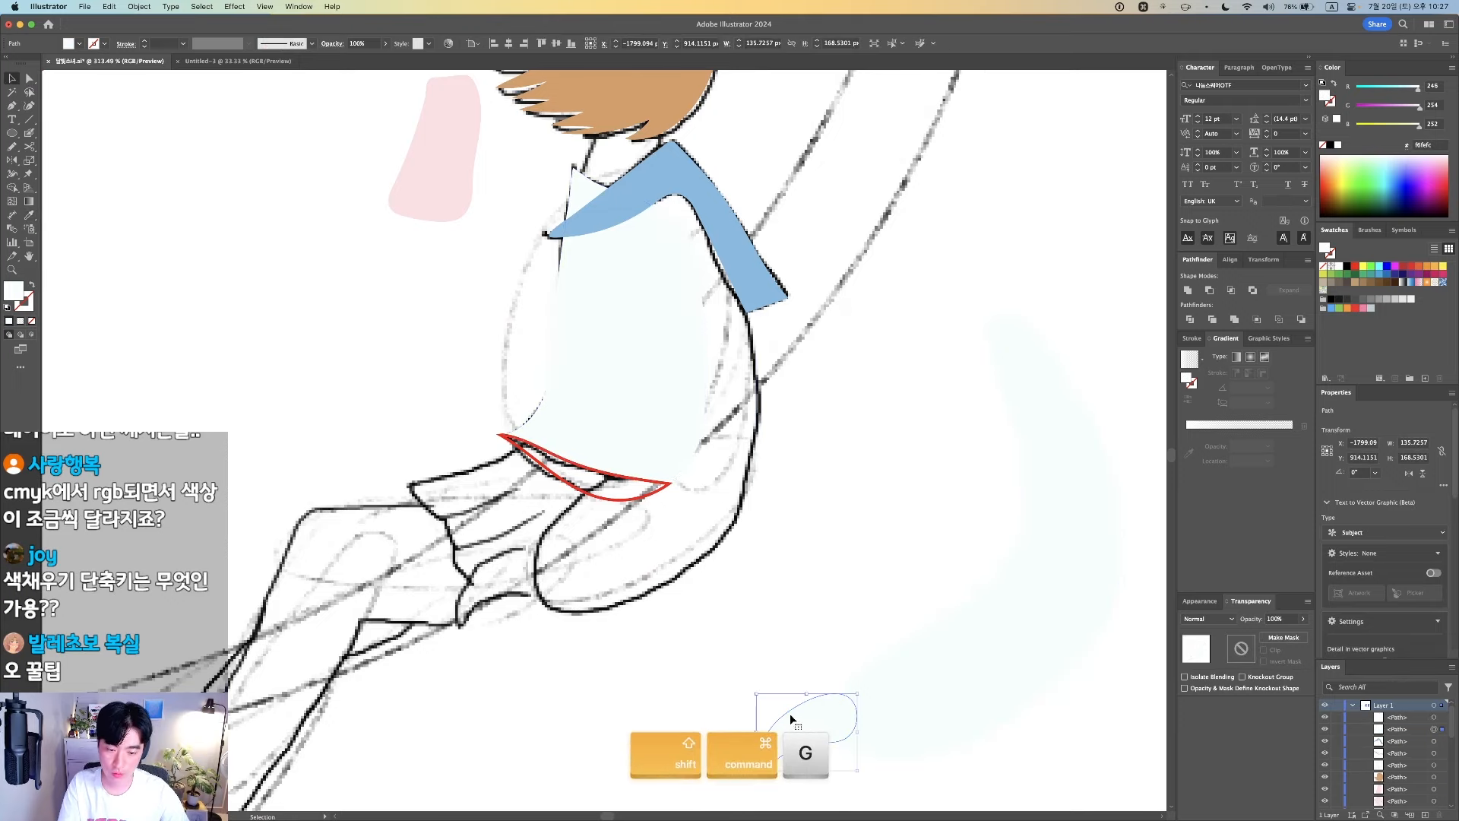
key(i)
click(458, 169)
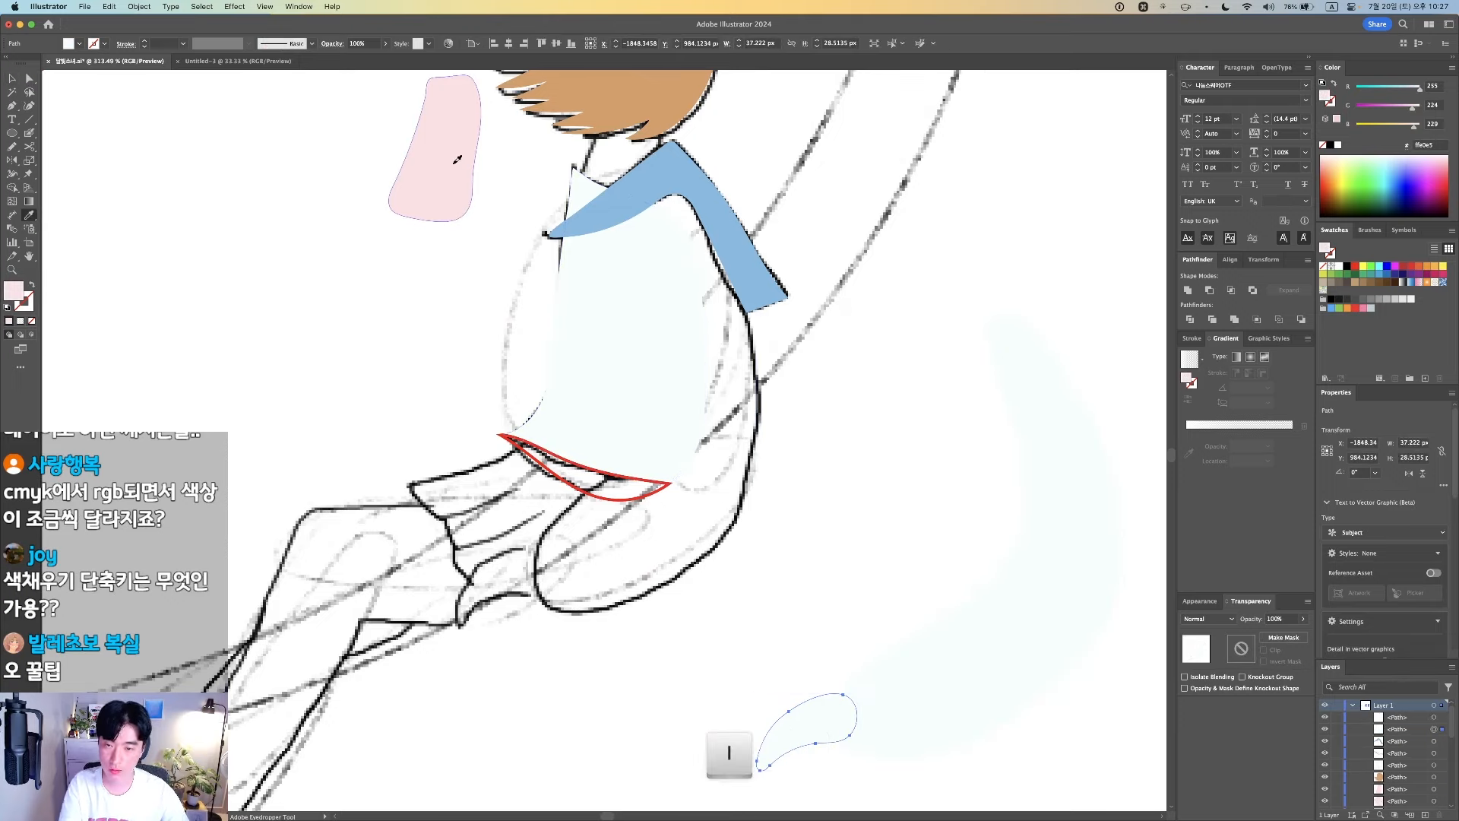
Fill the shirt's hem shape with the sampled shirt colour, darken its fill to hex cadbd6, and deselect it
scroll(584, 518, down, 1)
key(v)
double_click(586, 493)
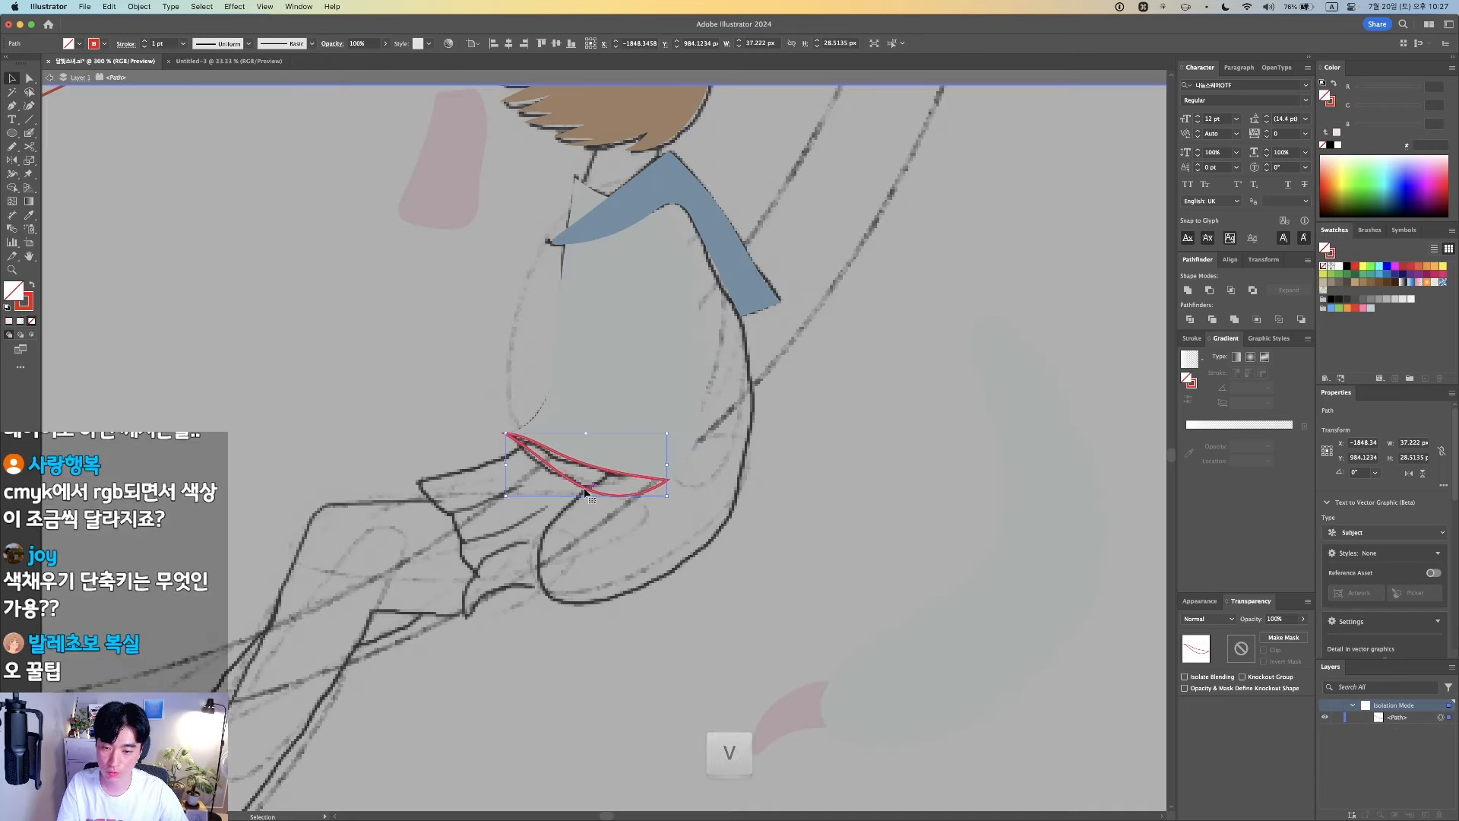
key(Escape)
key(i)
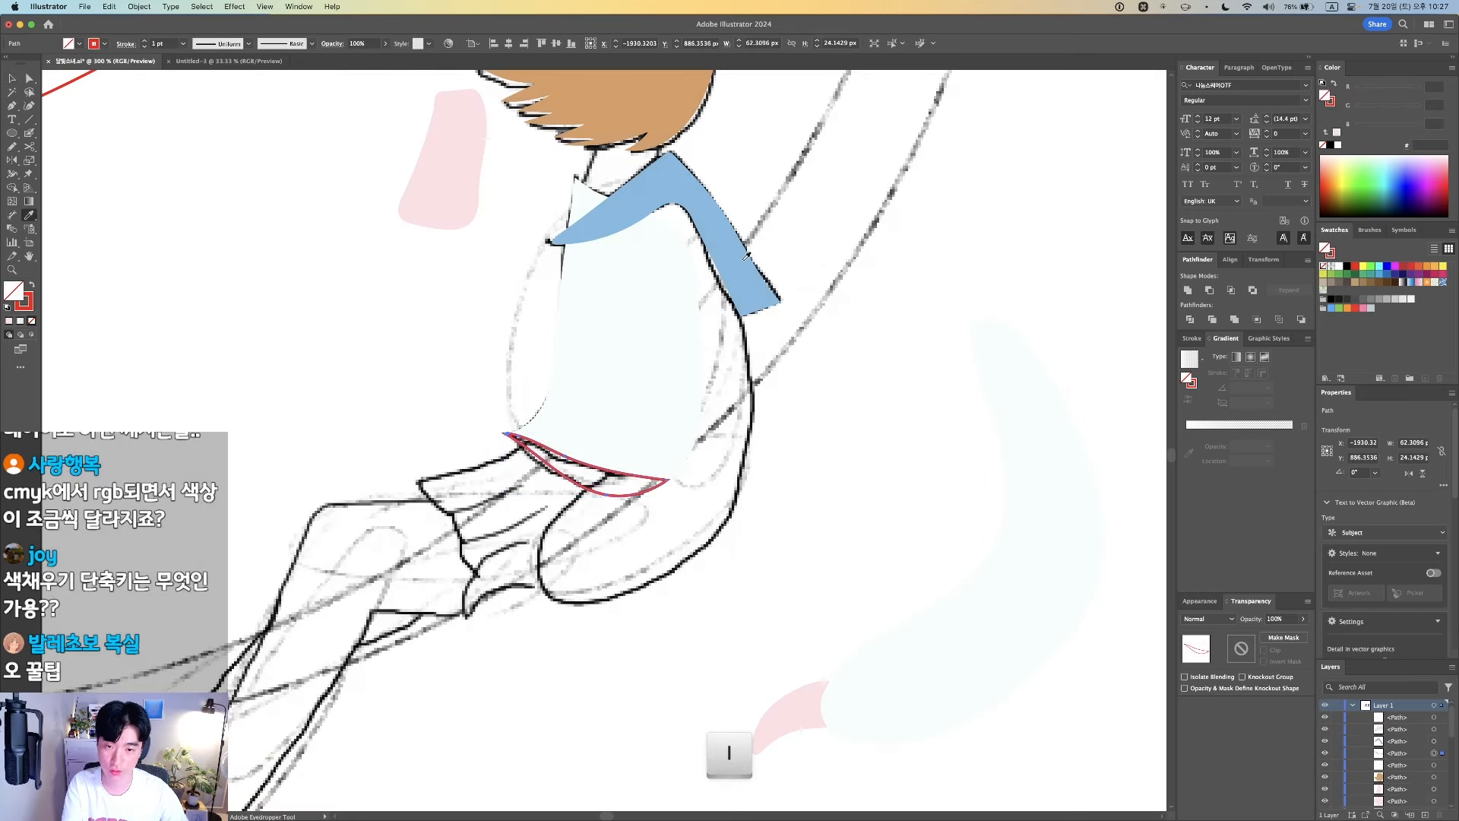
click(639, 364)
double_click(23, 294)
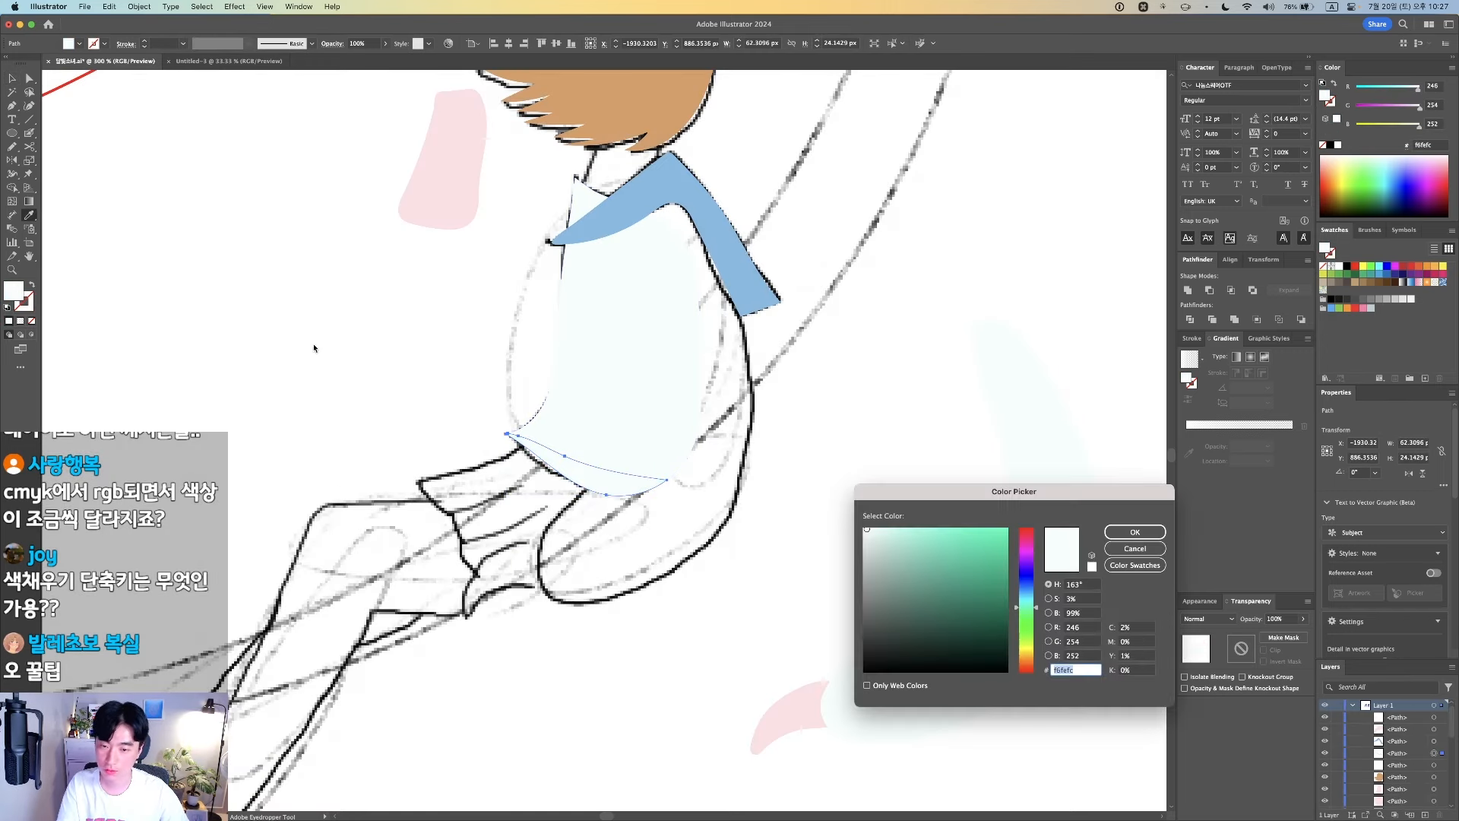
text(cadbd6)
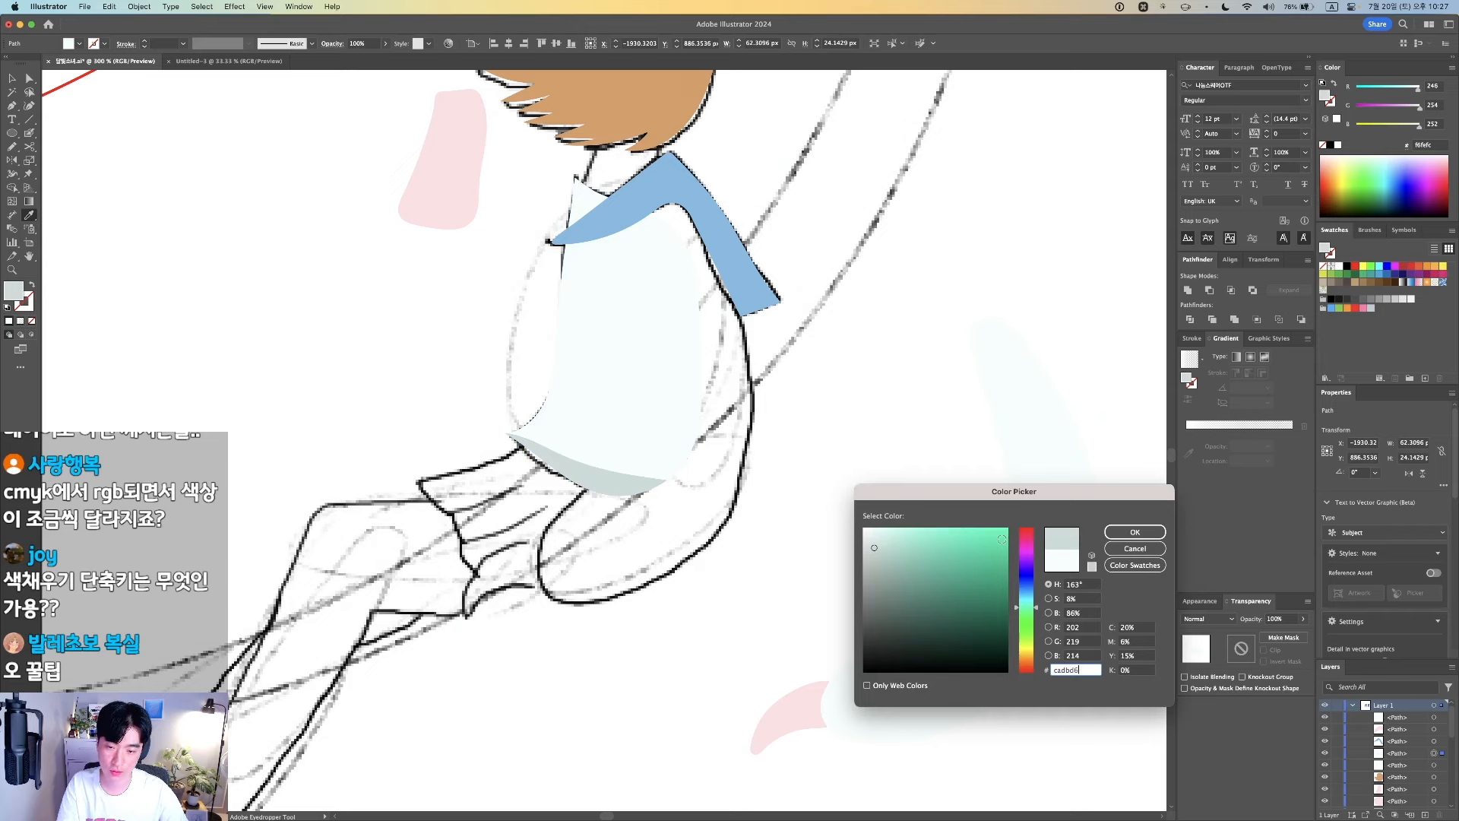
click(1124, 531)
key(v)
click(723, 543)
Move the arm and hand onto the figure's shoulder and bring the blue collar to the front
scroll(724, 543, down, 2)
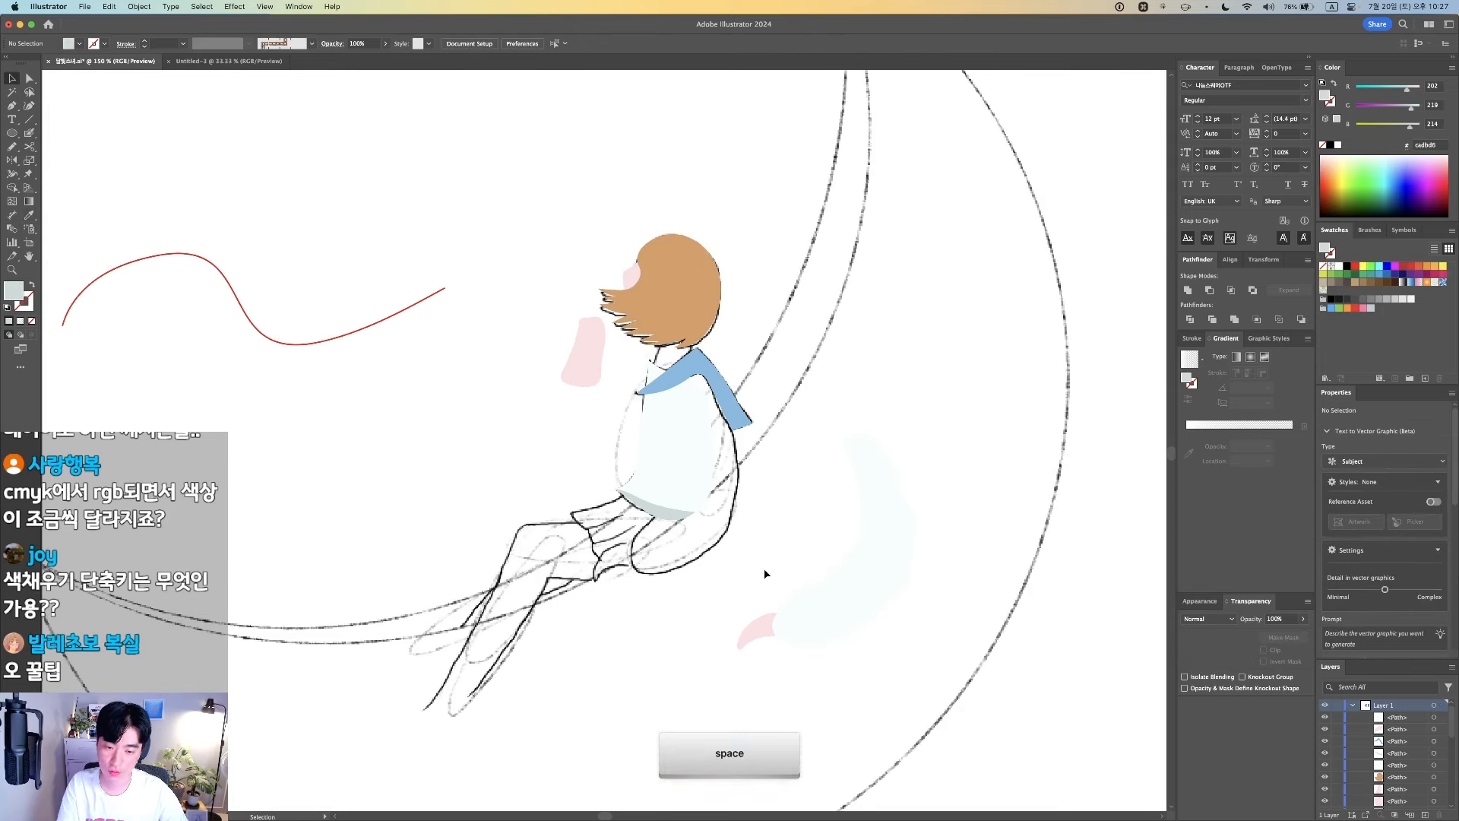
drag(833, 577, 684, 517)
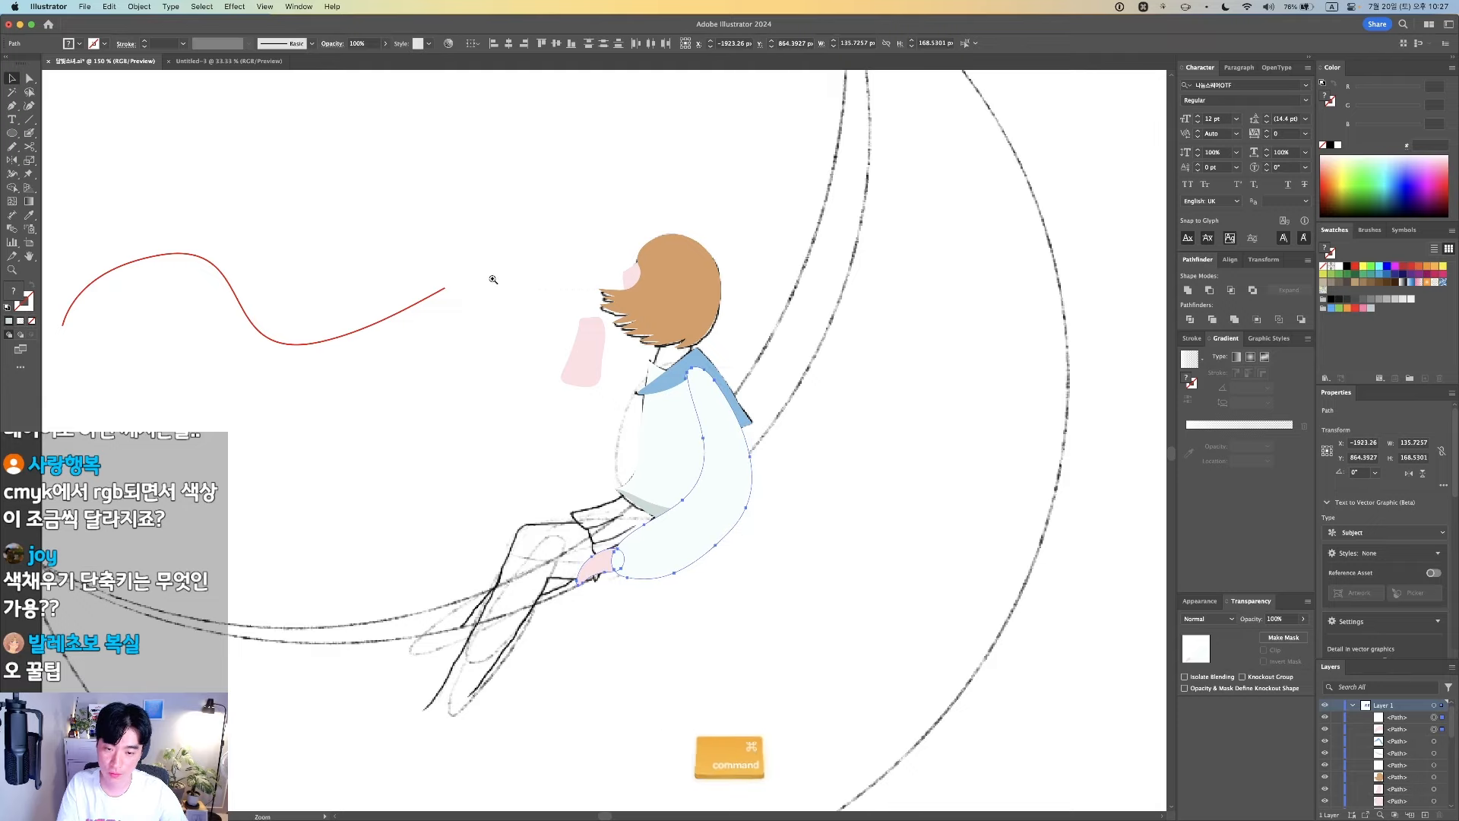
drag(512, 284, 931, 561)
click(675, 468)
click(651, 410)
key(shift+super+])
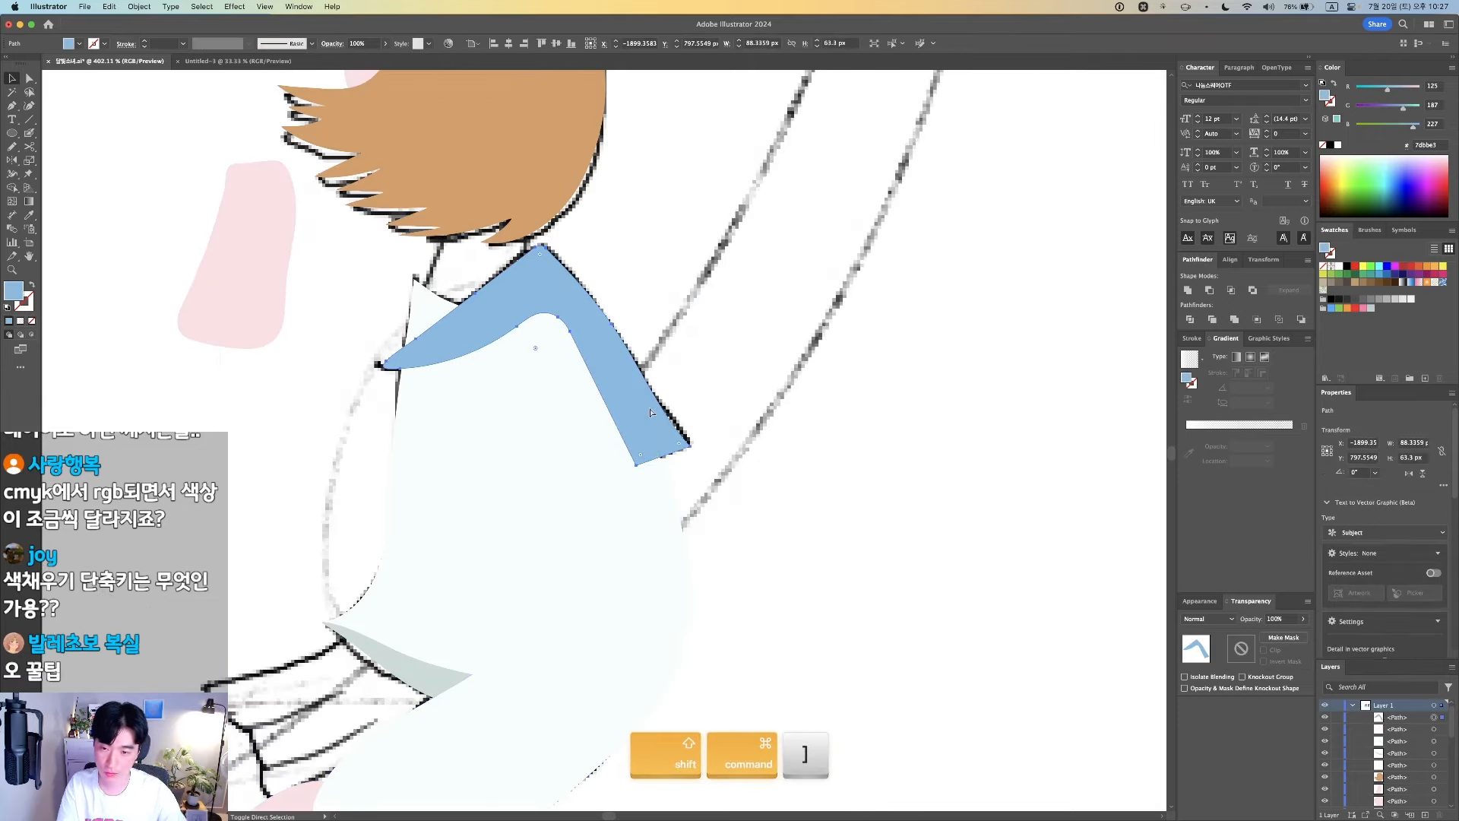
click(763, 442)
Unlock the sketch, try shifting it away from the coloured shapes, and undo the move
drag(740, 556, 944, 336)
scroll(932, 454, down, 3)
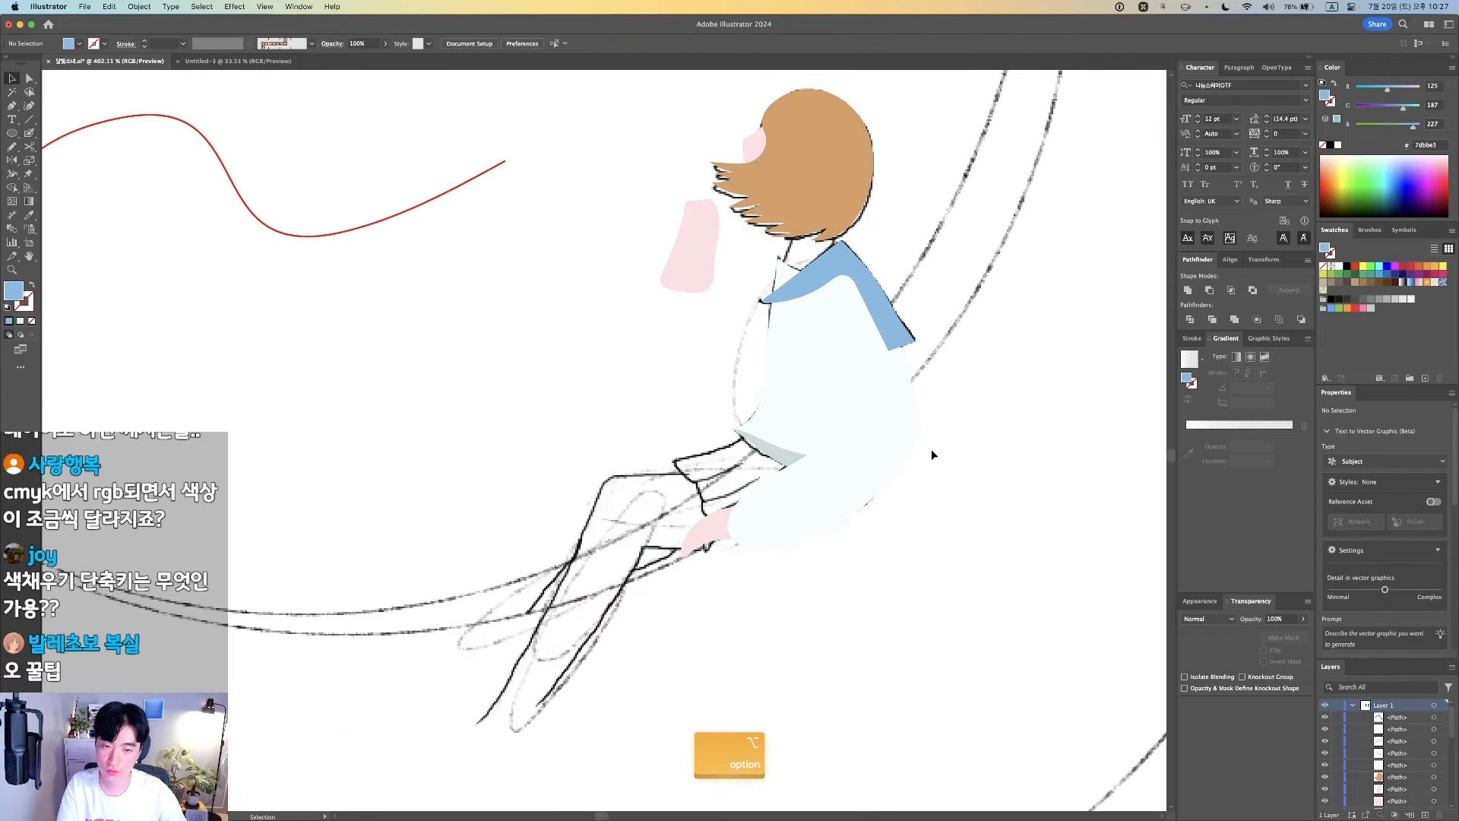
scroll(929, 453, down, 3)
key(alt+super+2)
click(282, 376)
mouse_move(568, 392)
mouse_down()
mouse_move(162, 456)
mouse_move(1, 375)
mouse_up()
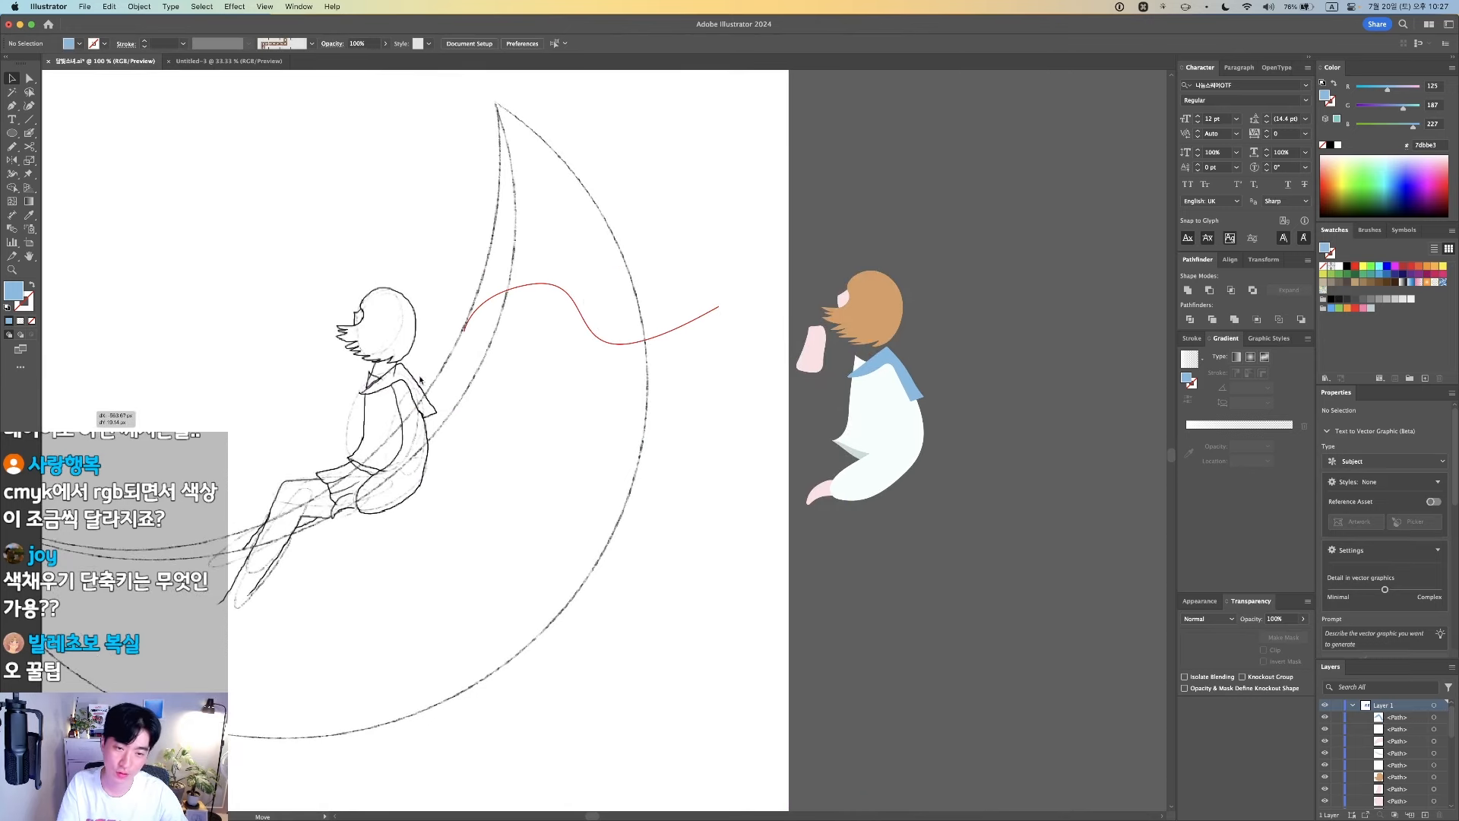
key(super+z)
Trace the figure's shorts below the hem with the Pencil tool and fill them with the collar's blue
drag(784, 591, 521, 530)
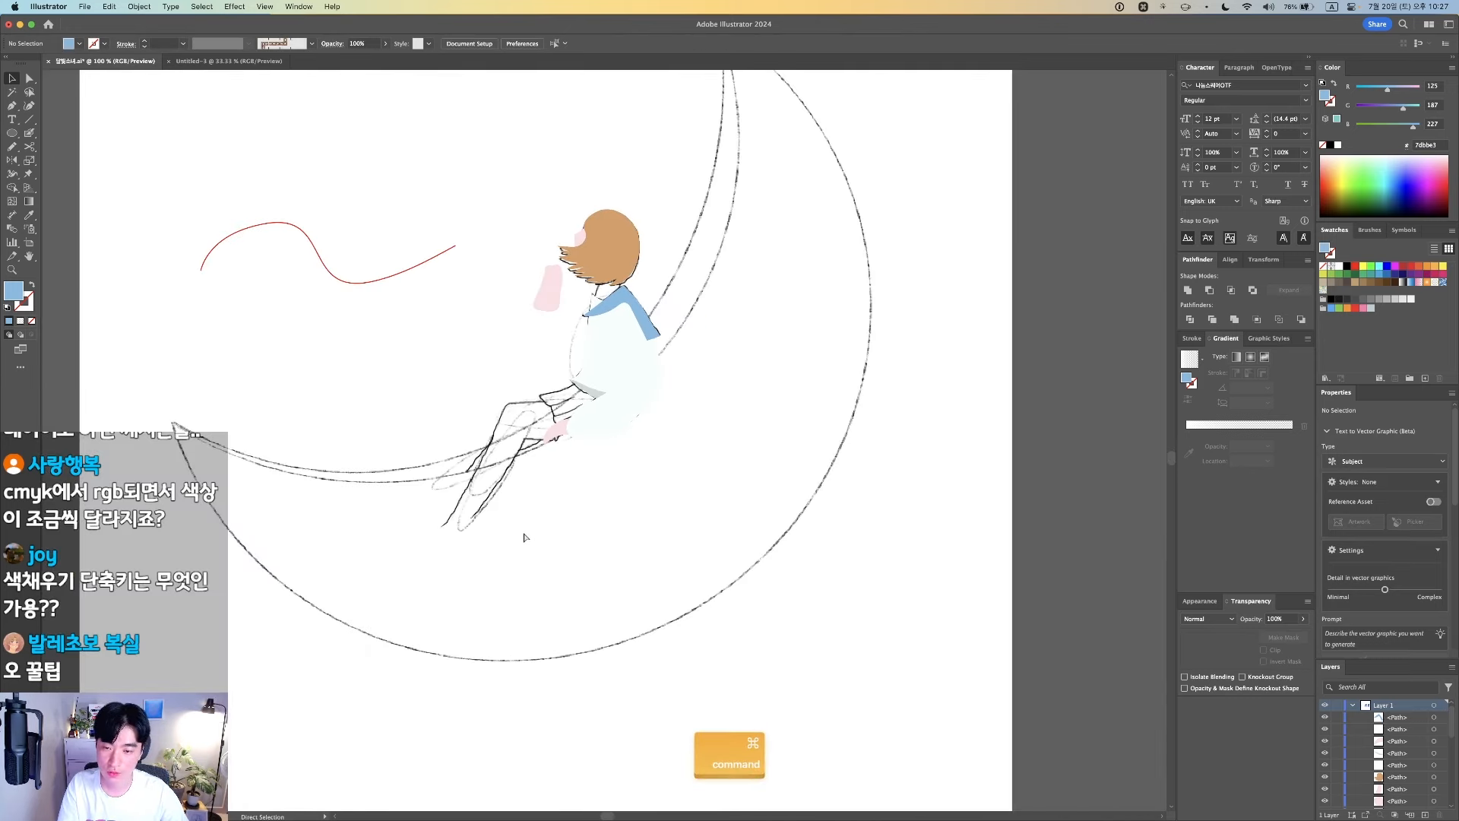
mouse_move(179, 261)
mouse_down()
mouse_move(795, 580)
mouse_move(834, 560)
mouse_up()
key(n)
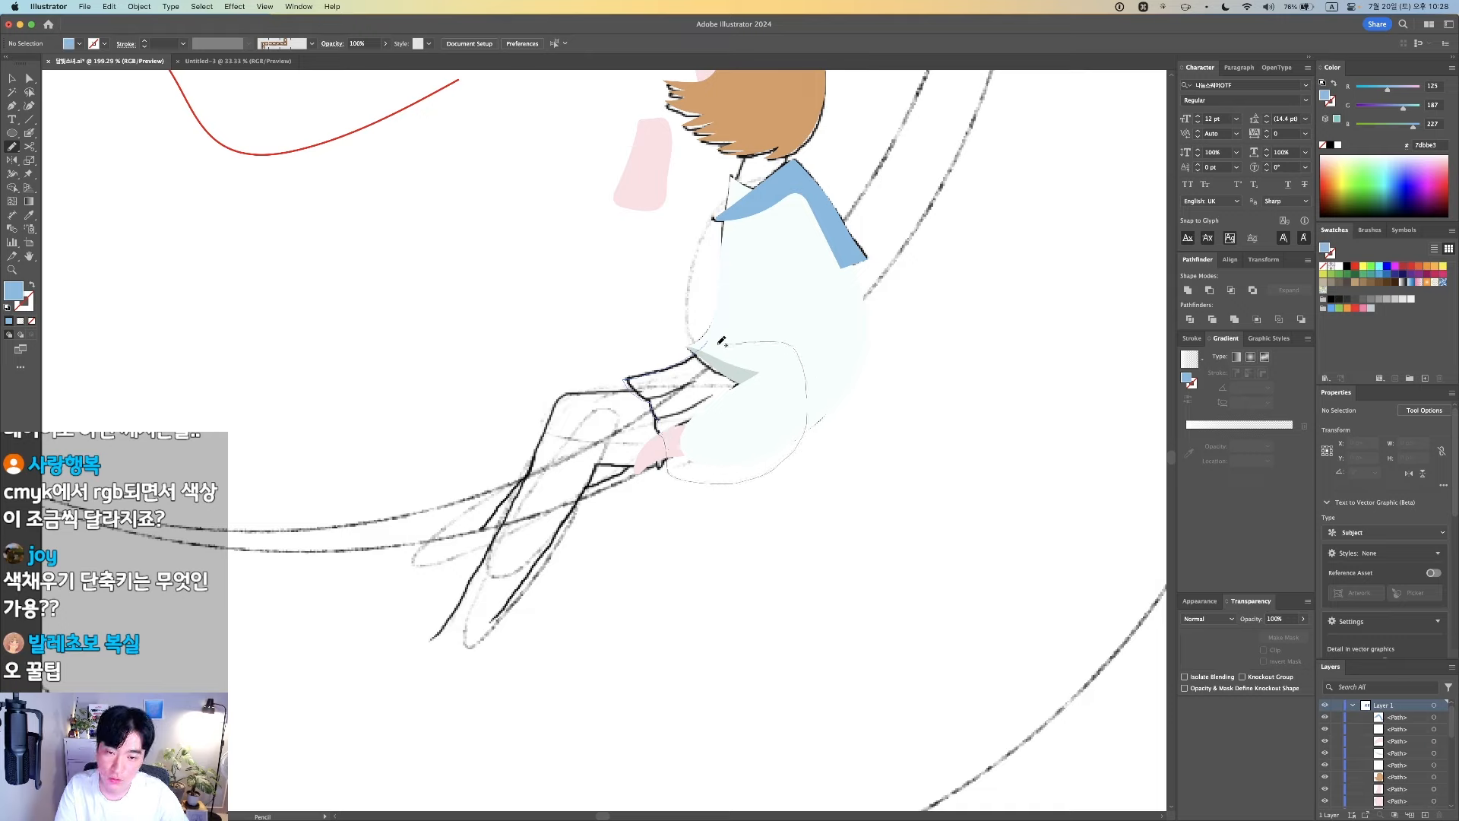
key(v)
click(719, 352)
key(i)
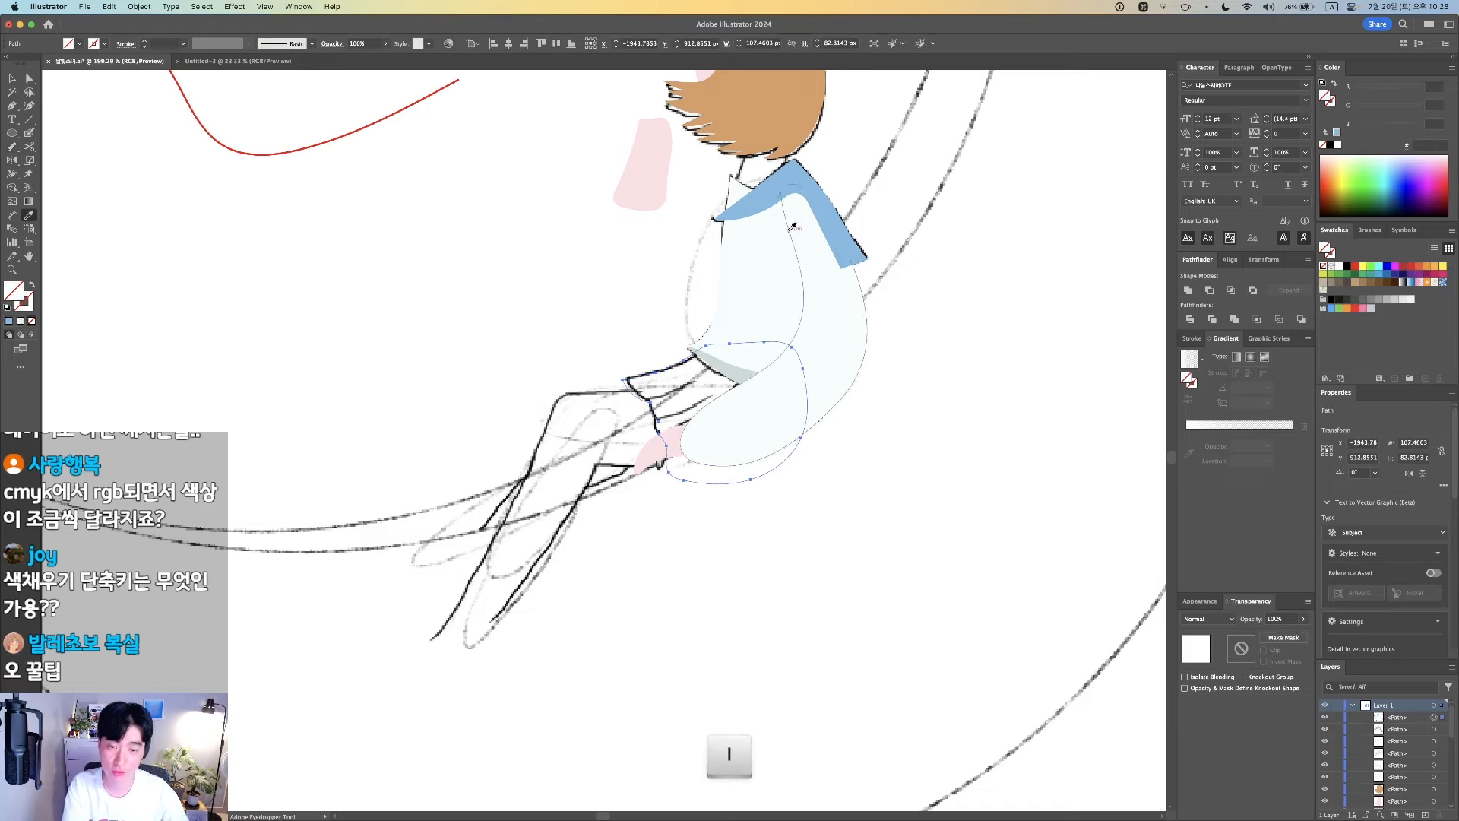
click(795, 188)
Send the blue shorts backward behind the arm, hand, hem and shirt, and deselect them
key(ctrl+bracketleft)
key(ctrl+bracketleft)
key(ctrl+bracketleft)
key(ctrl+bracketleft)
key(ctrl+bracketleft)
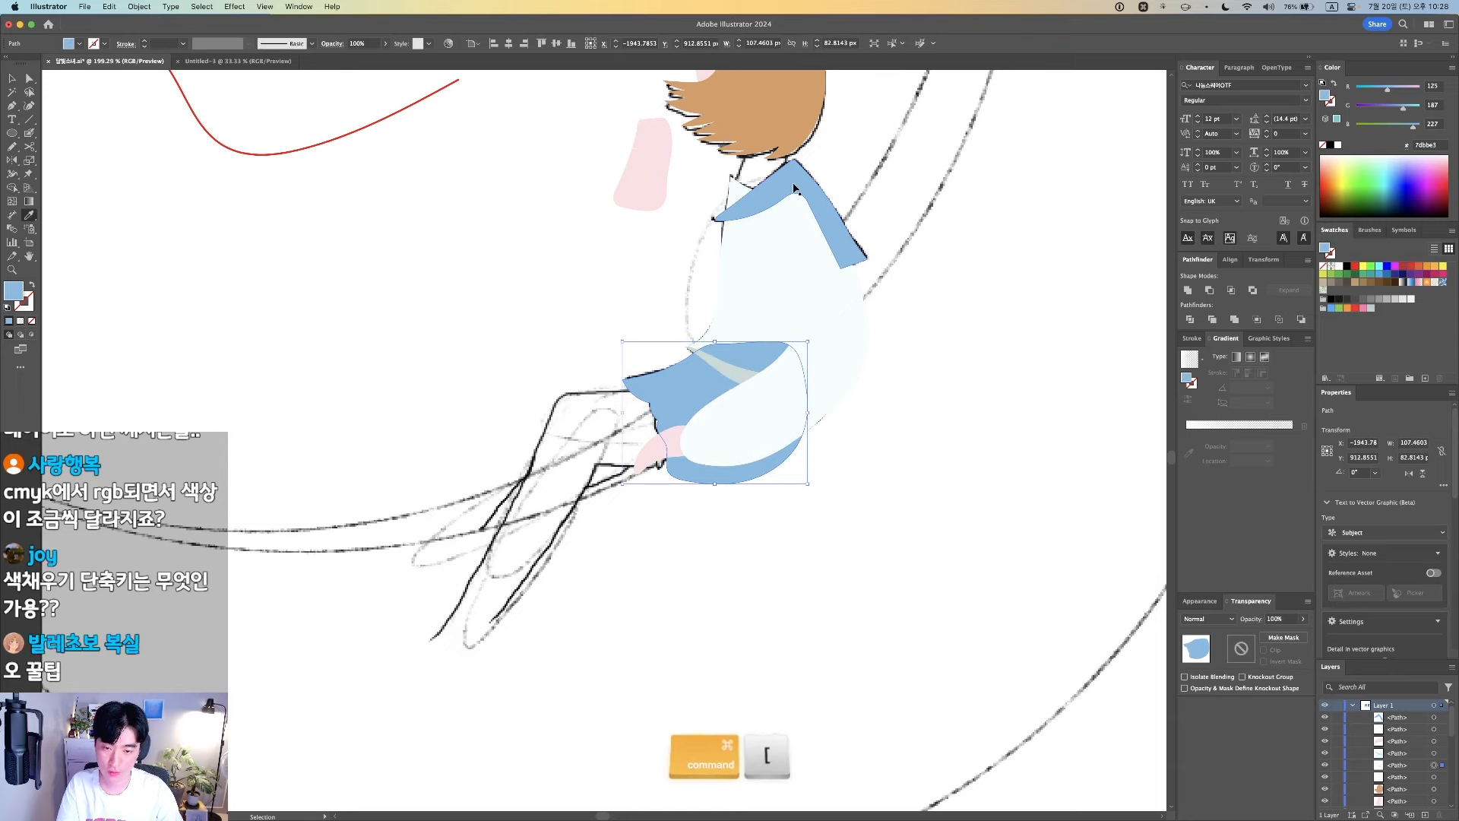
key(v)
click(525, 361)
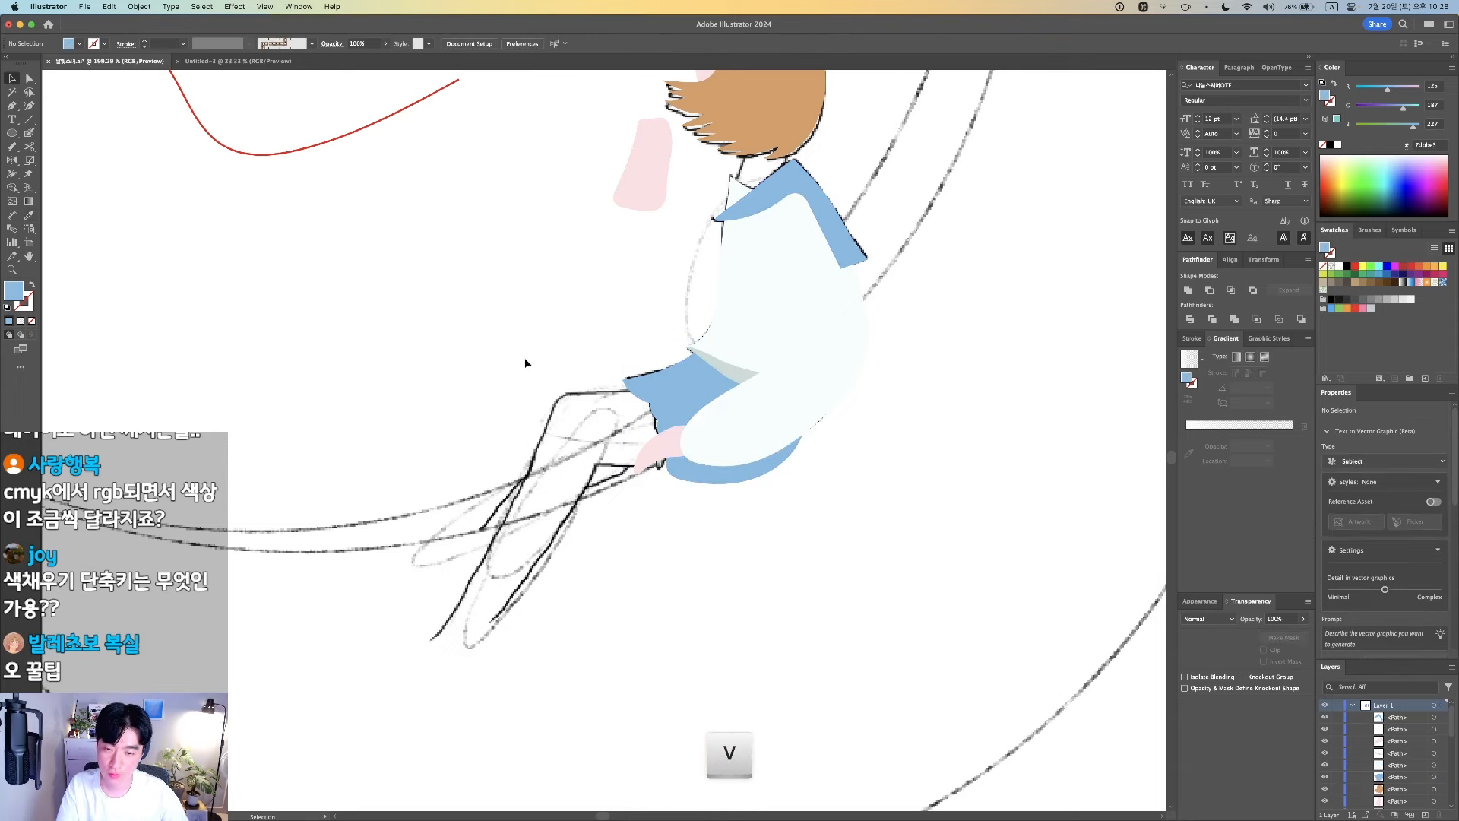
Try tracing the leg's thigh with the Pencil tool and undo the stroke
drag(525, 361, 568, 320)
key(n)
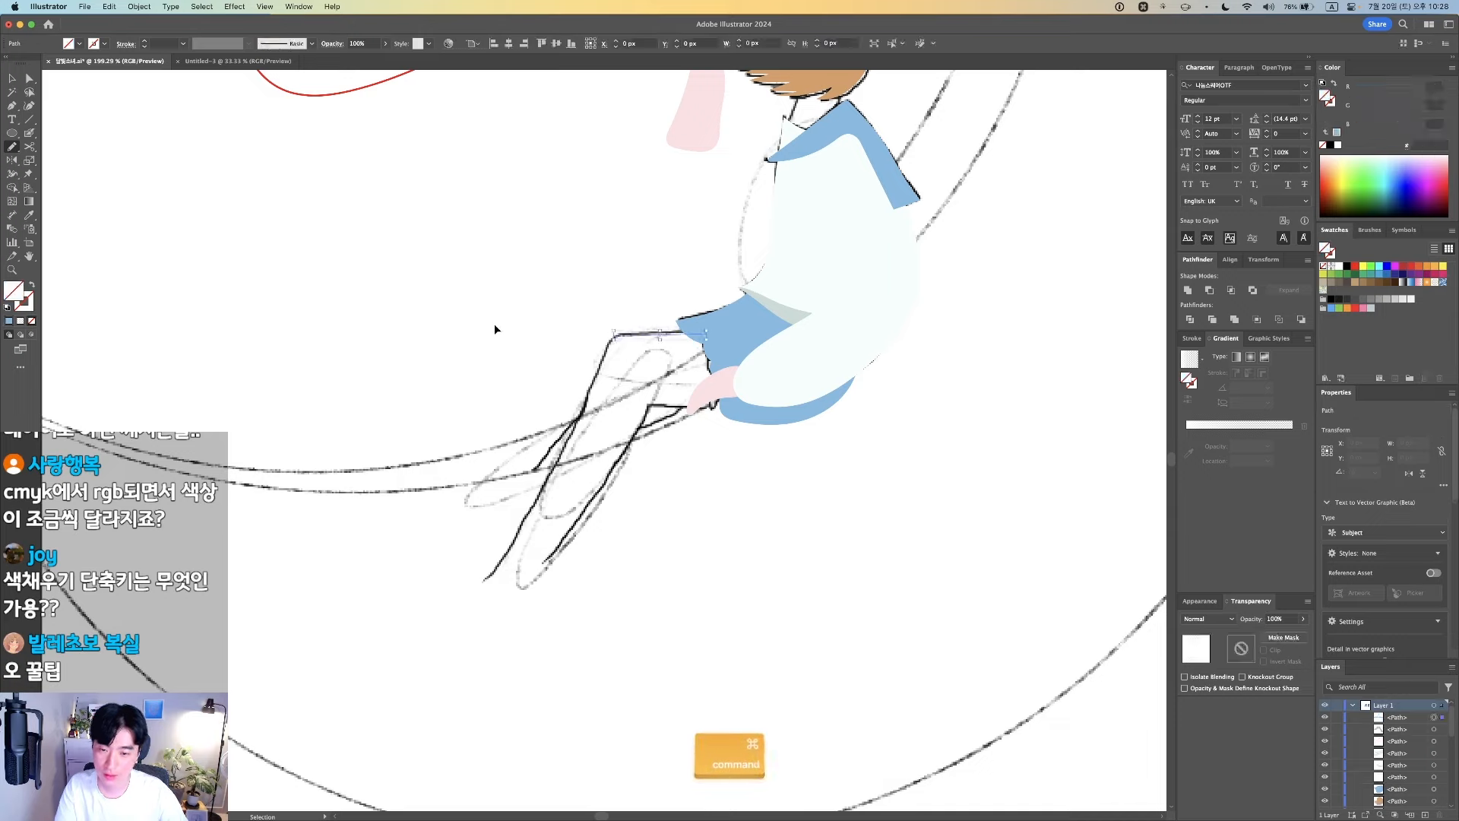
key(super+z)
Trace the figure's near leg with the Pen tool as a closed outline running from the shorts over the knee to the ankle
key(p)
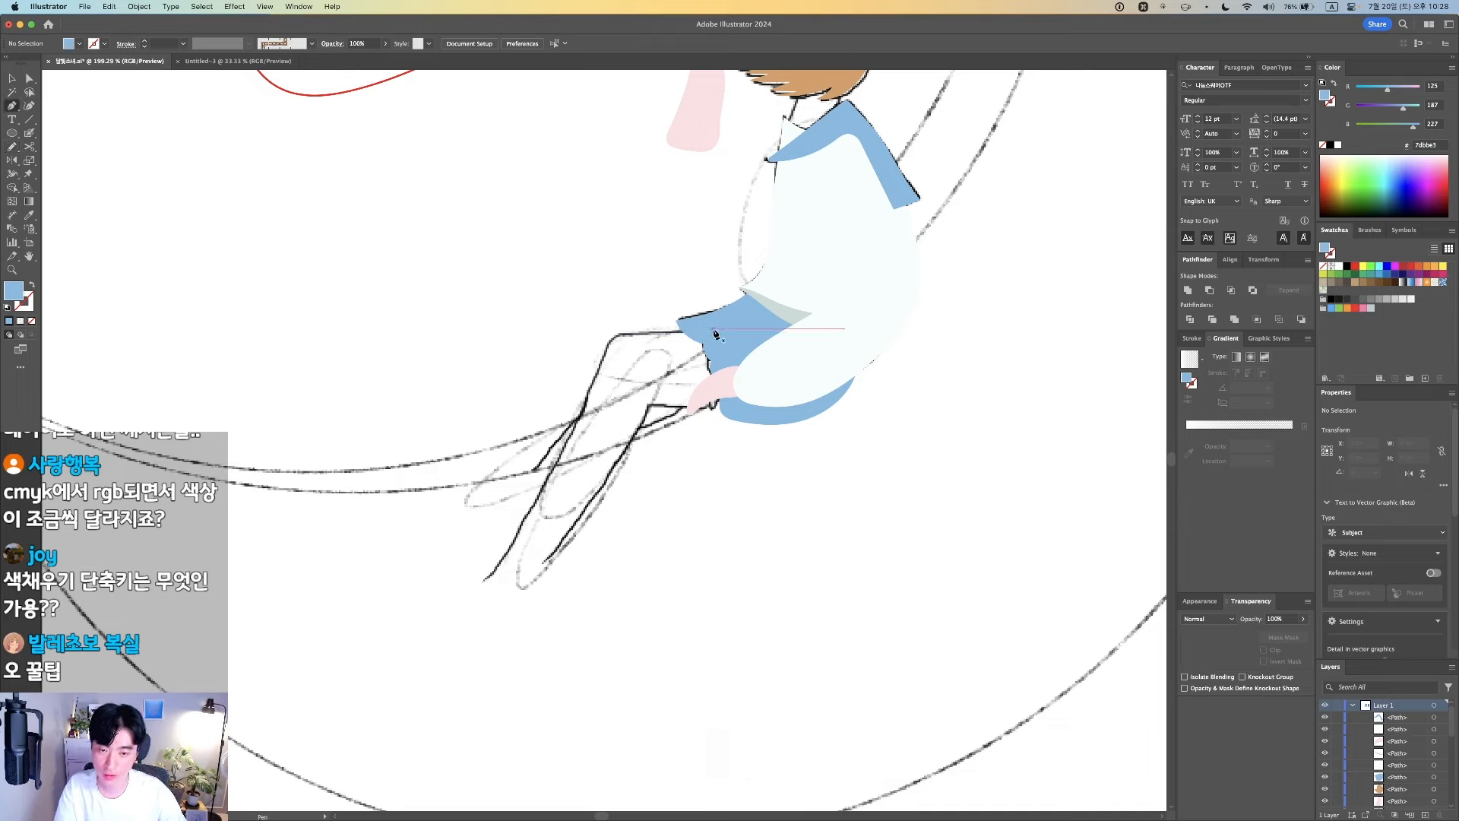
click(711, 329)
click(611, 335)
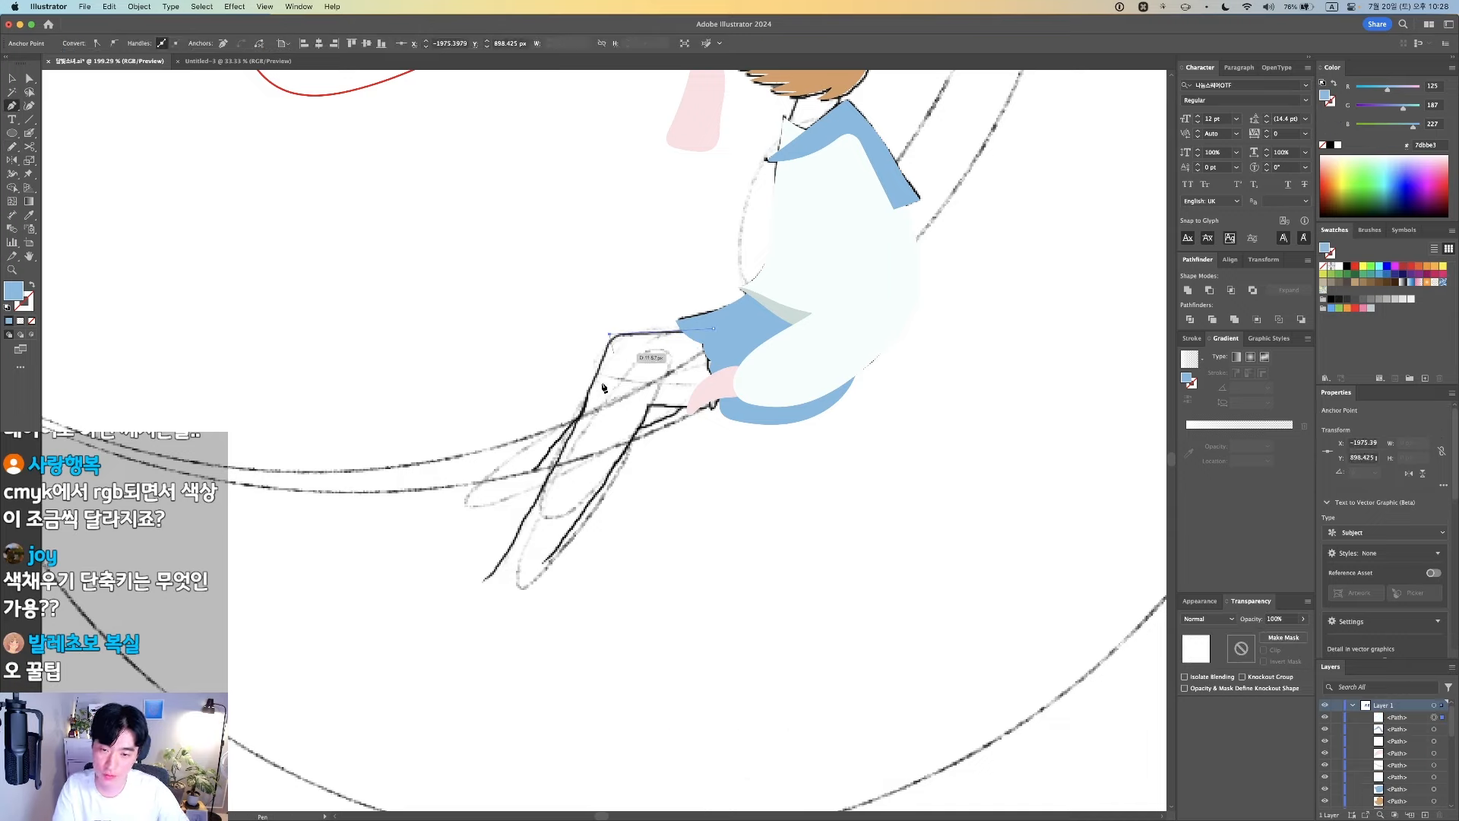
click(486, 583)
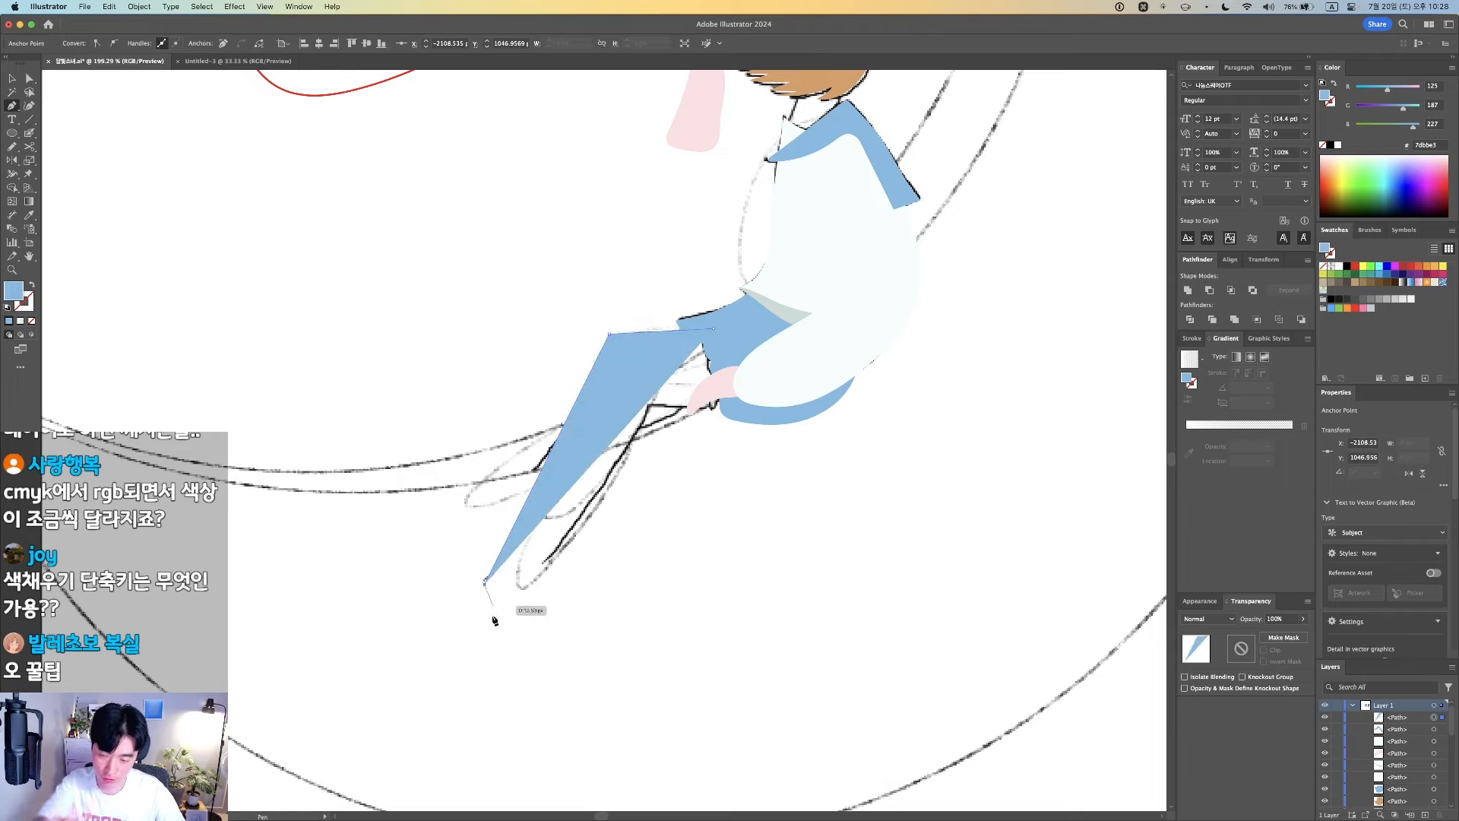
key(shift+x)
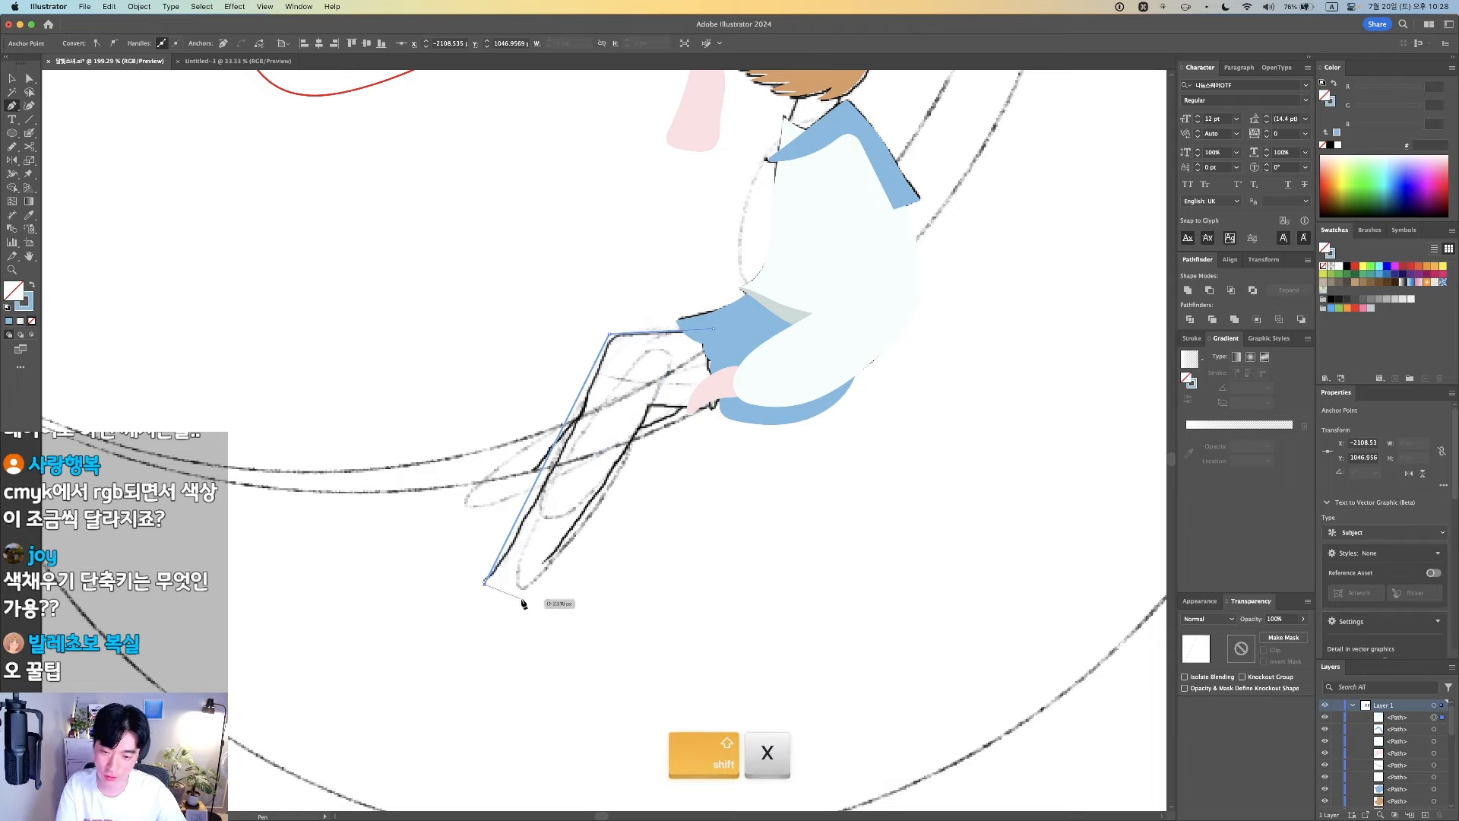
click(522, 599)
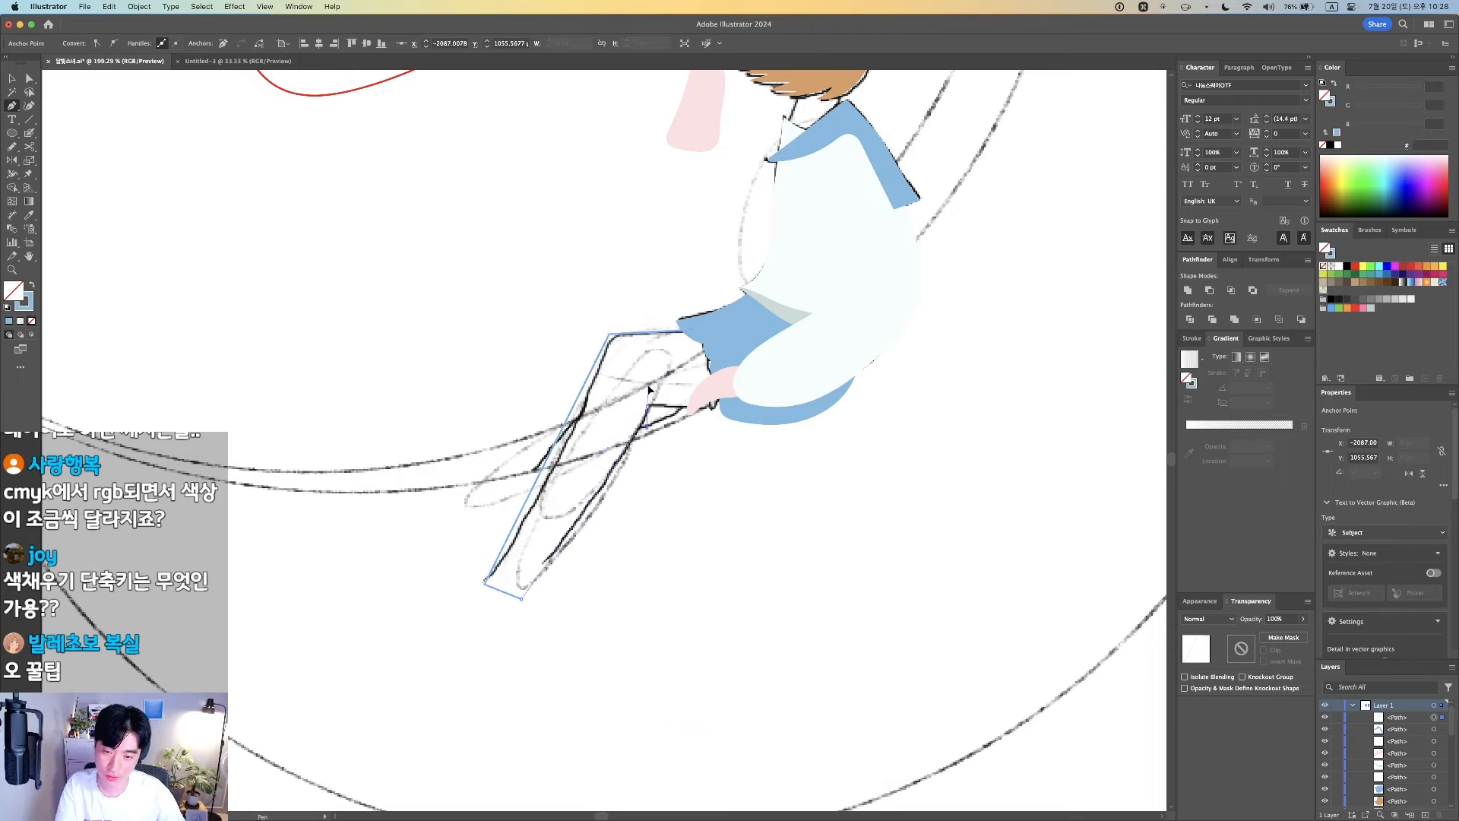
click(648, 406)
key(alt)
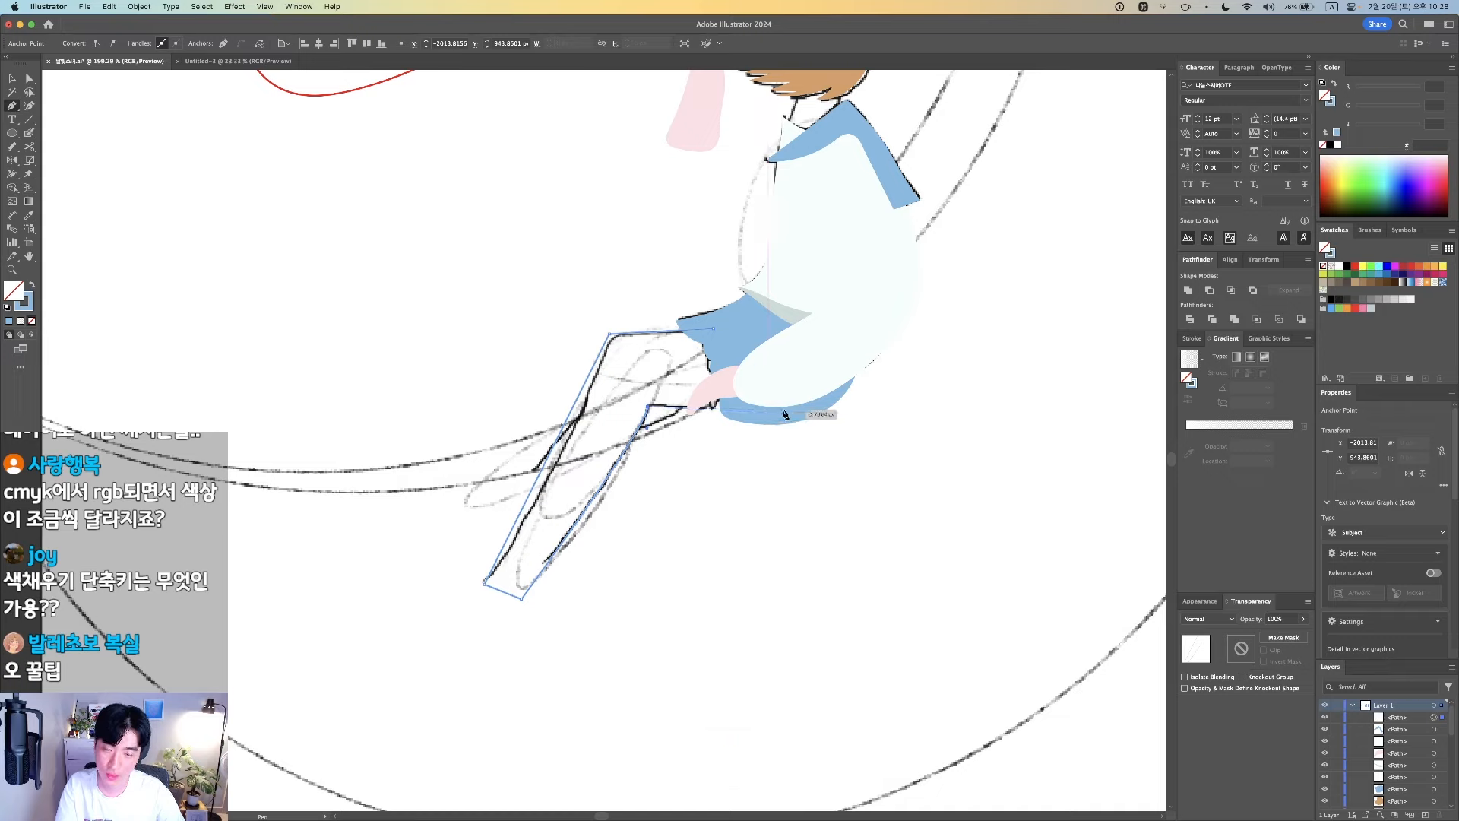
click(716, 332)
key(v)
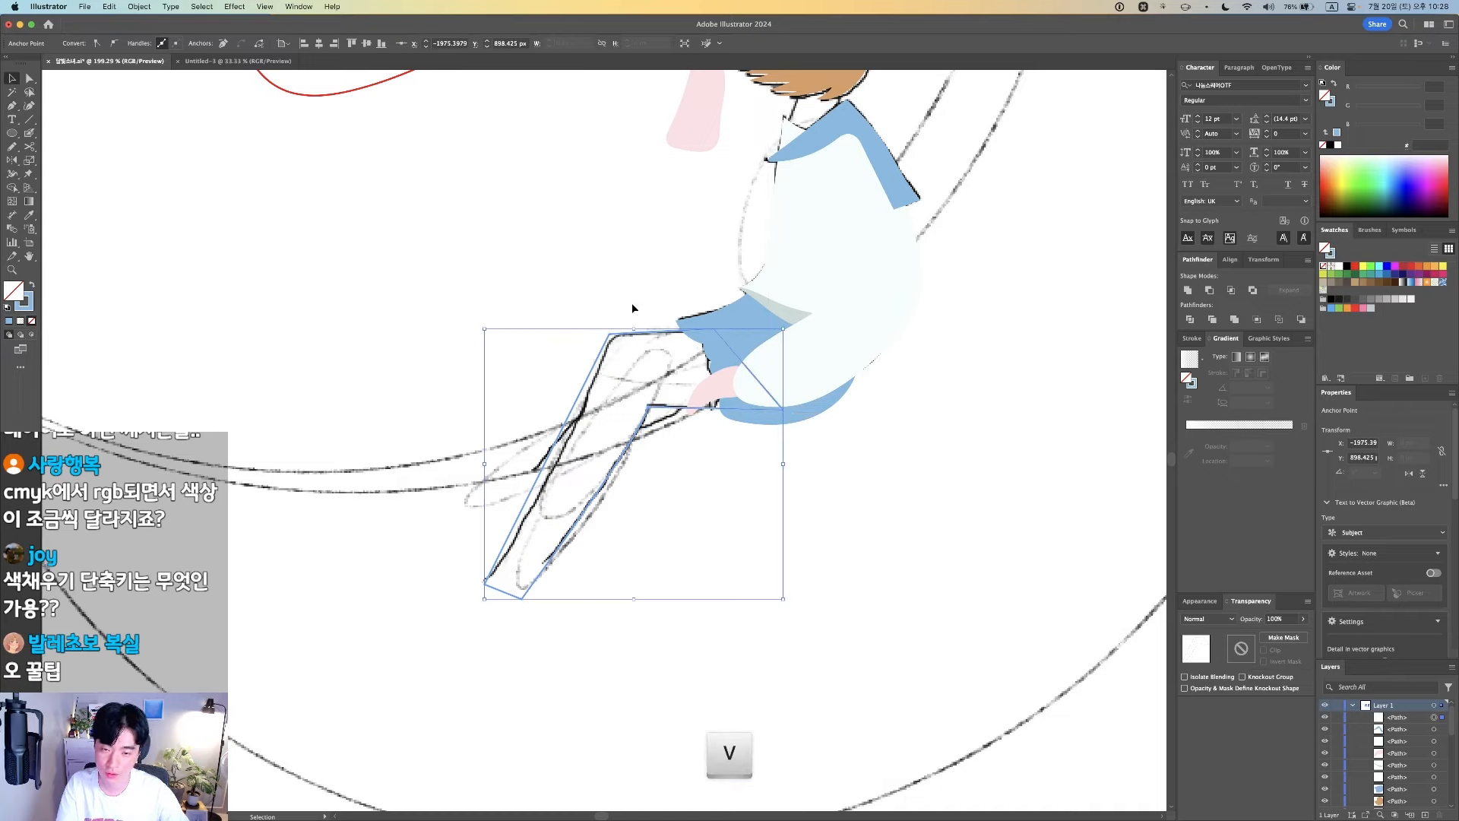
Fill the leg with the skin pink sampled from the existing shapes and send it backward behind the shorts, hand and sleeve
key(i)
click(642, 311)
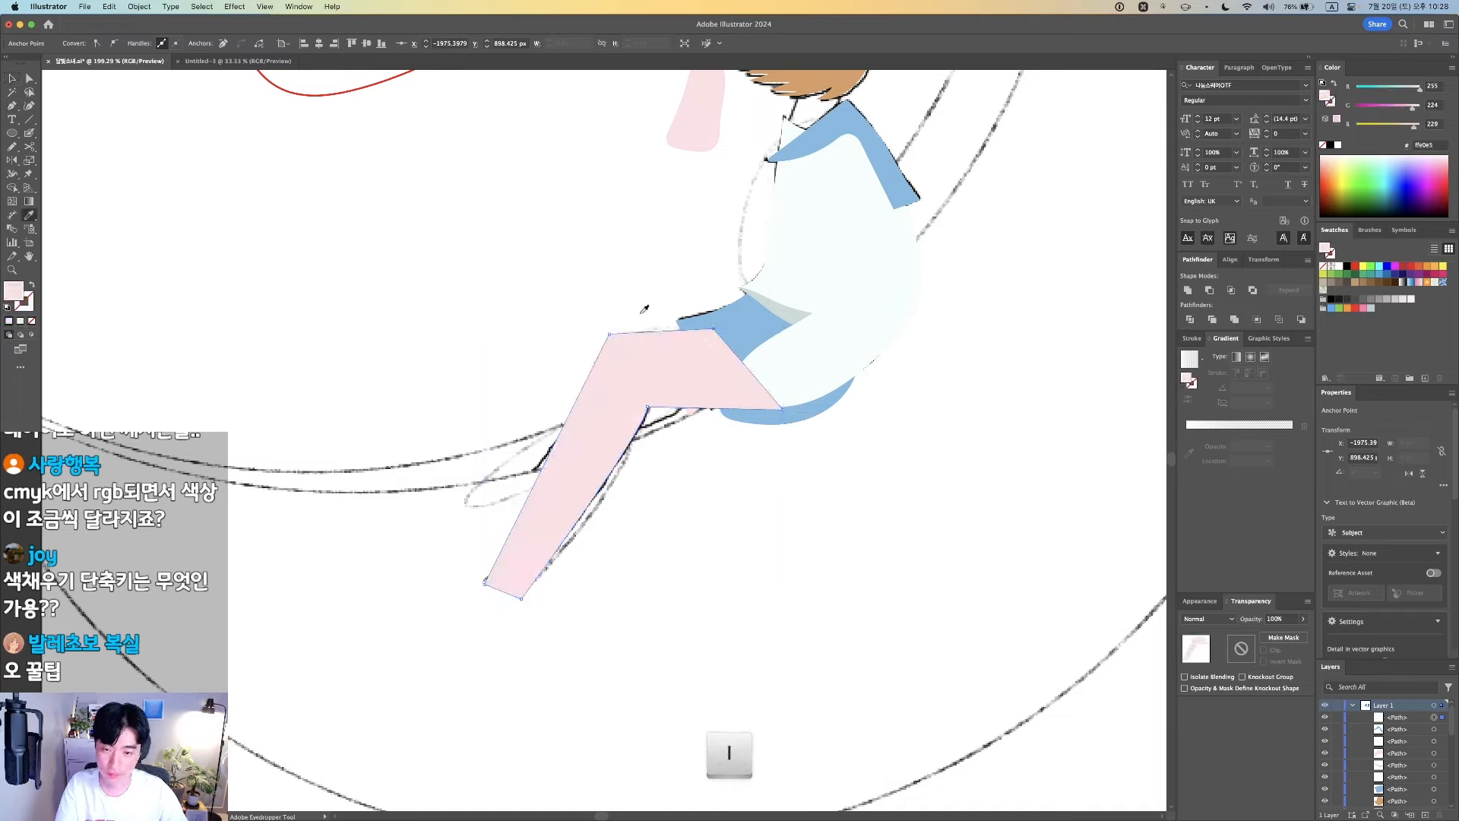
key(super+bracketleft)
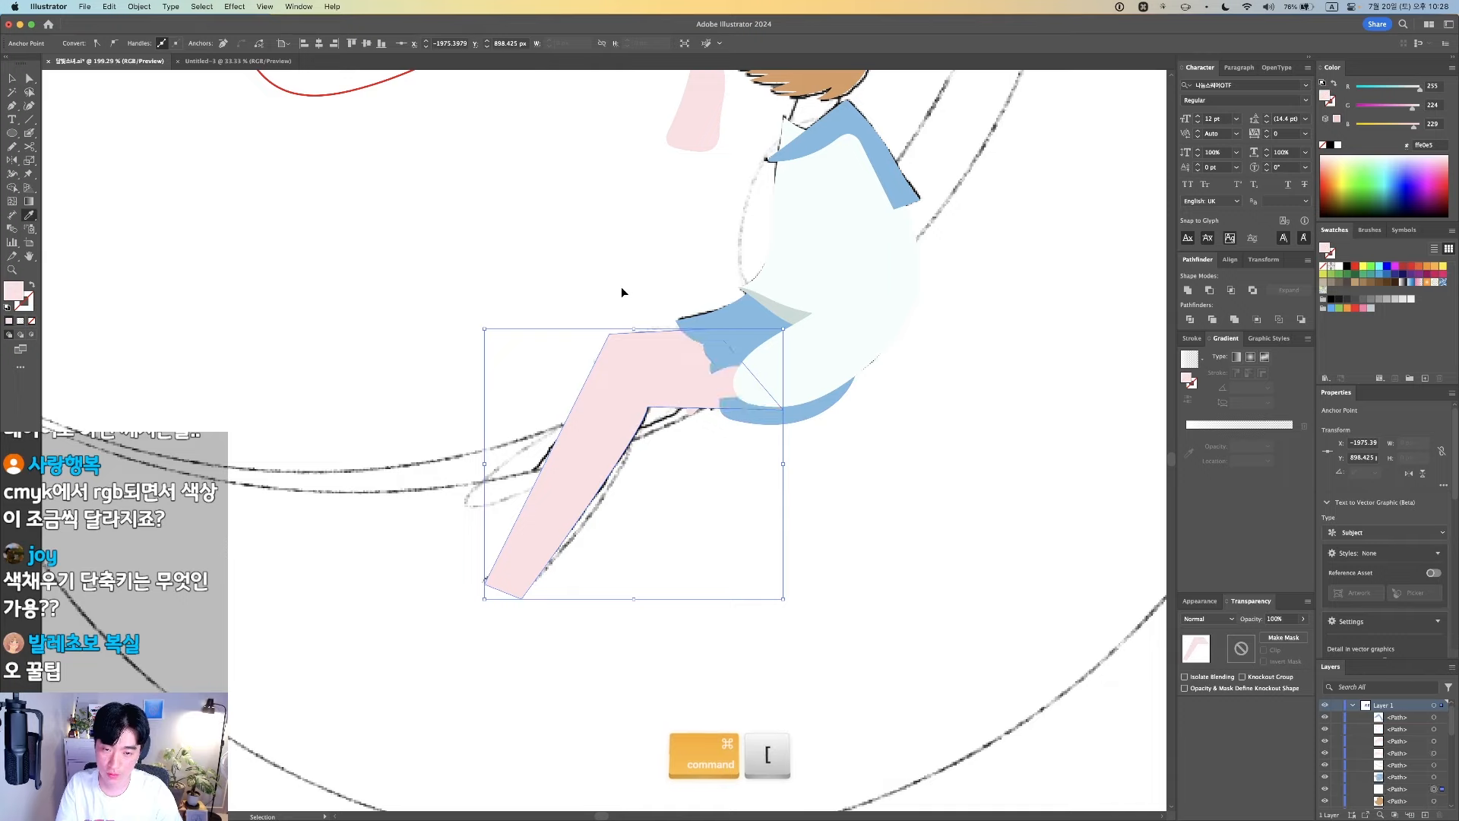
key(v)
super+click(622, 292)
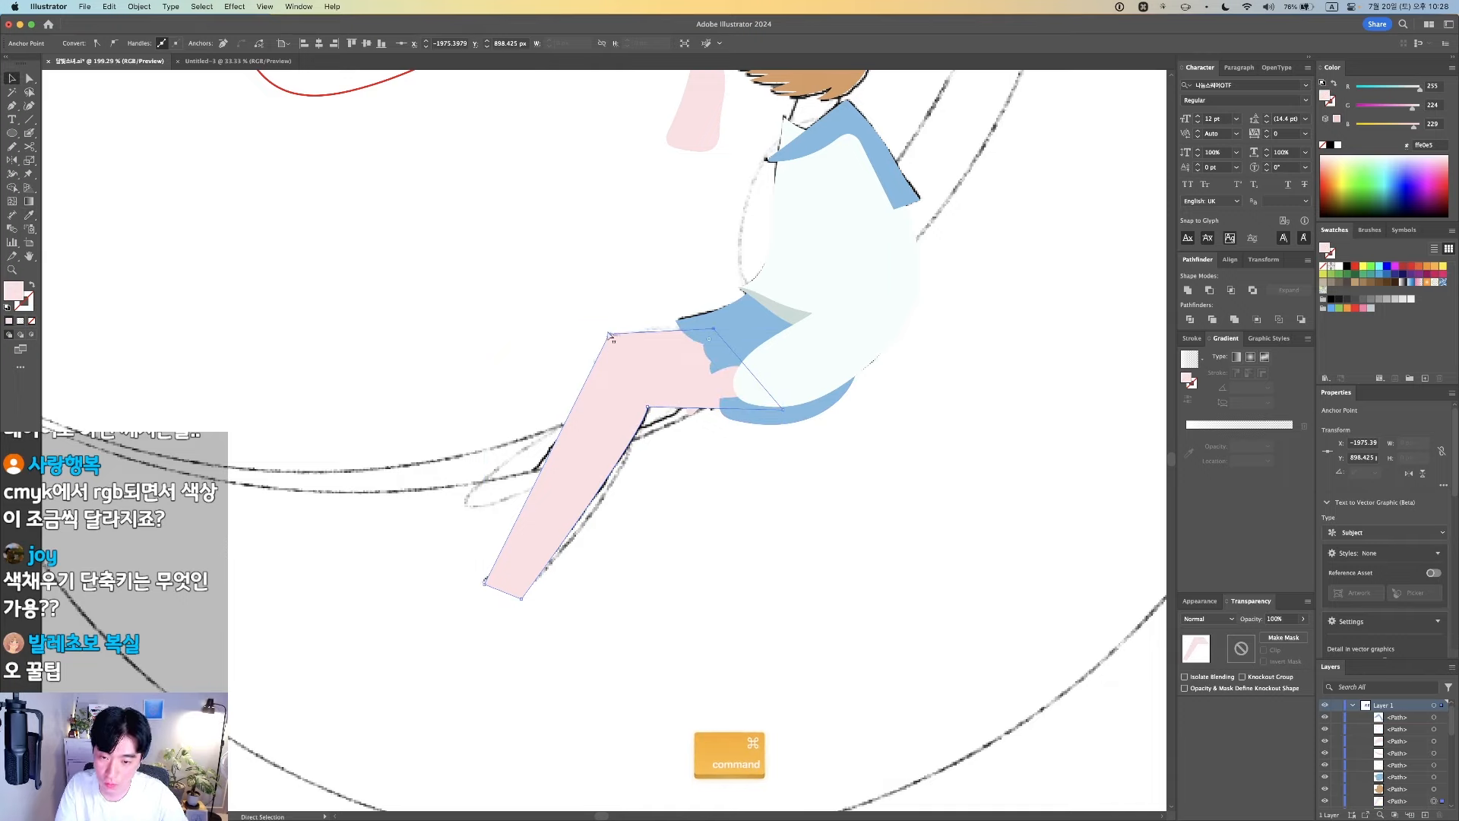
Round the near leg's sharp knee corner to follow the sketch and deselect the leg
key(v)
super+click(617, 348)
drag(617, 348, 676, 398)
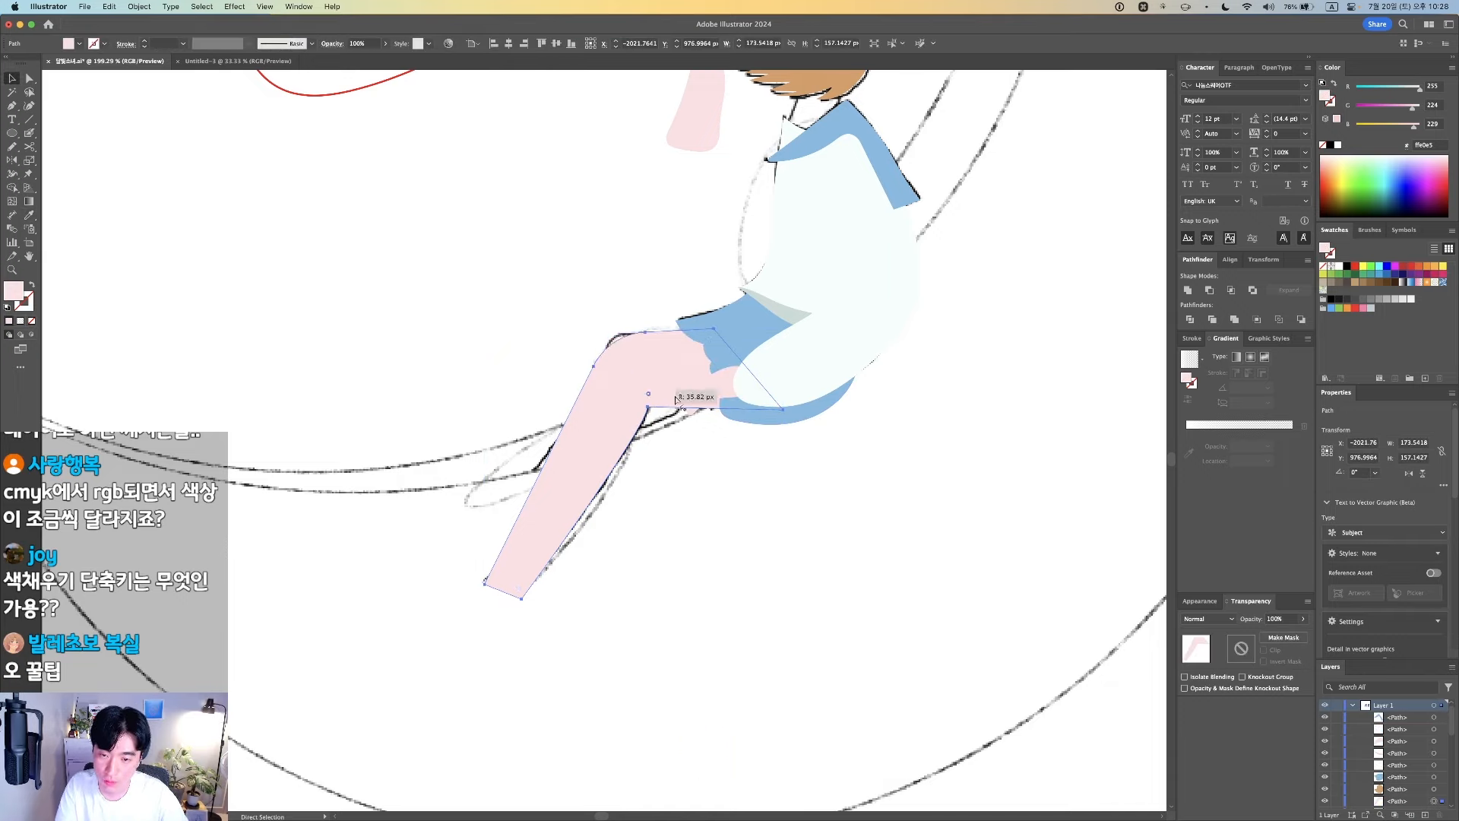
drag(411, 244, 844, 584)
click(742, 586)
scroll(742, 584, down, 3)
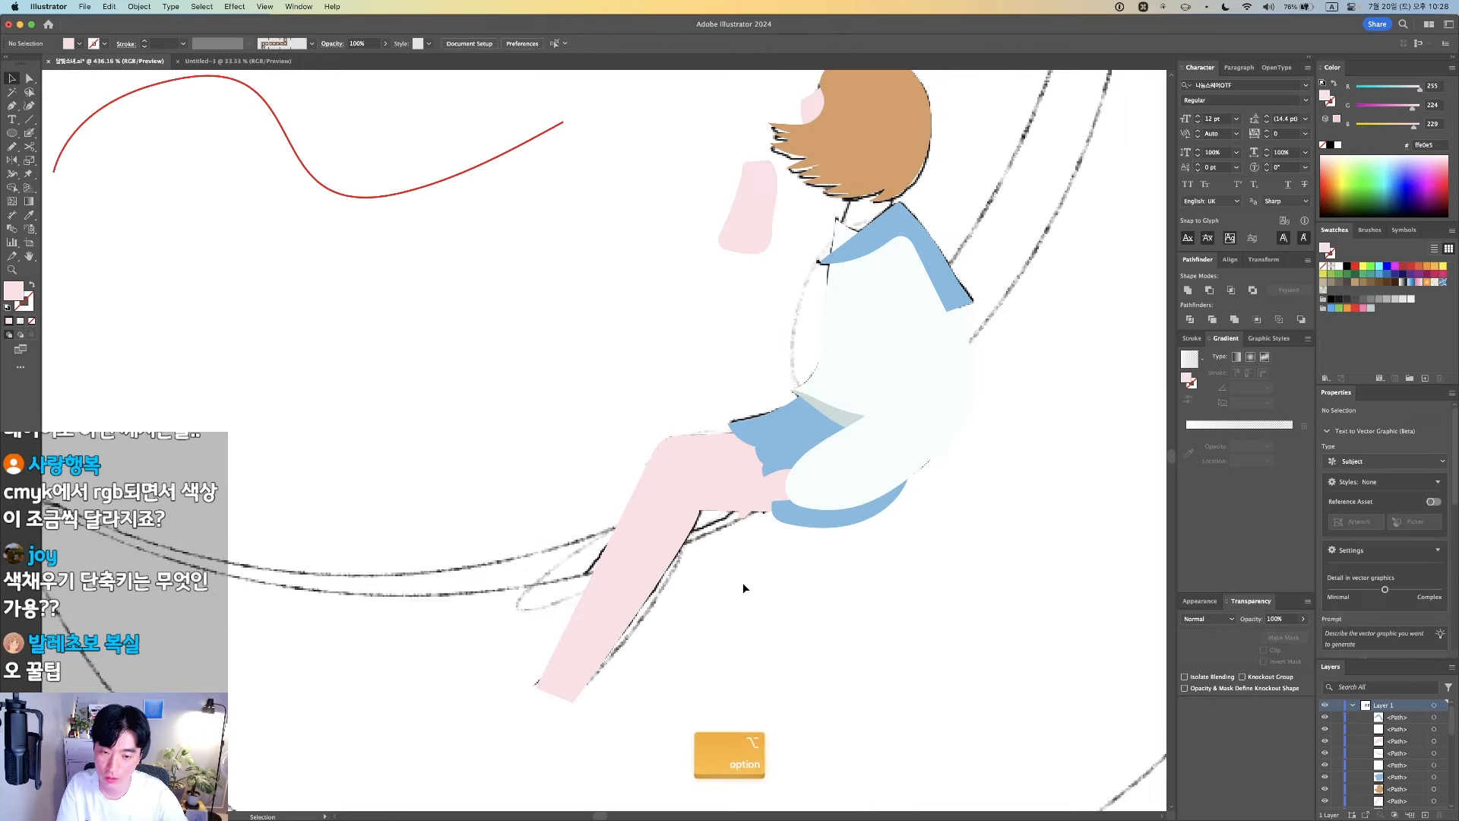
Undo a trial move of the hand, shift the hand slightly right and down over the thigh's underside, and deselect it
drag(730, 476, 769, 486)
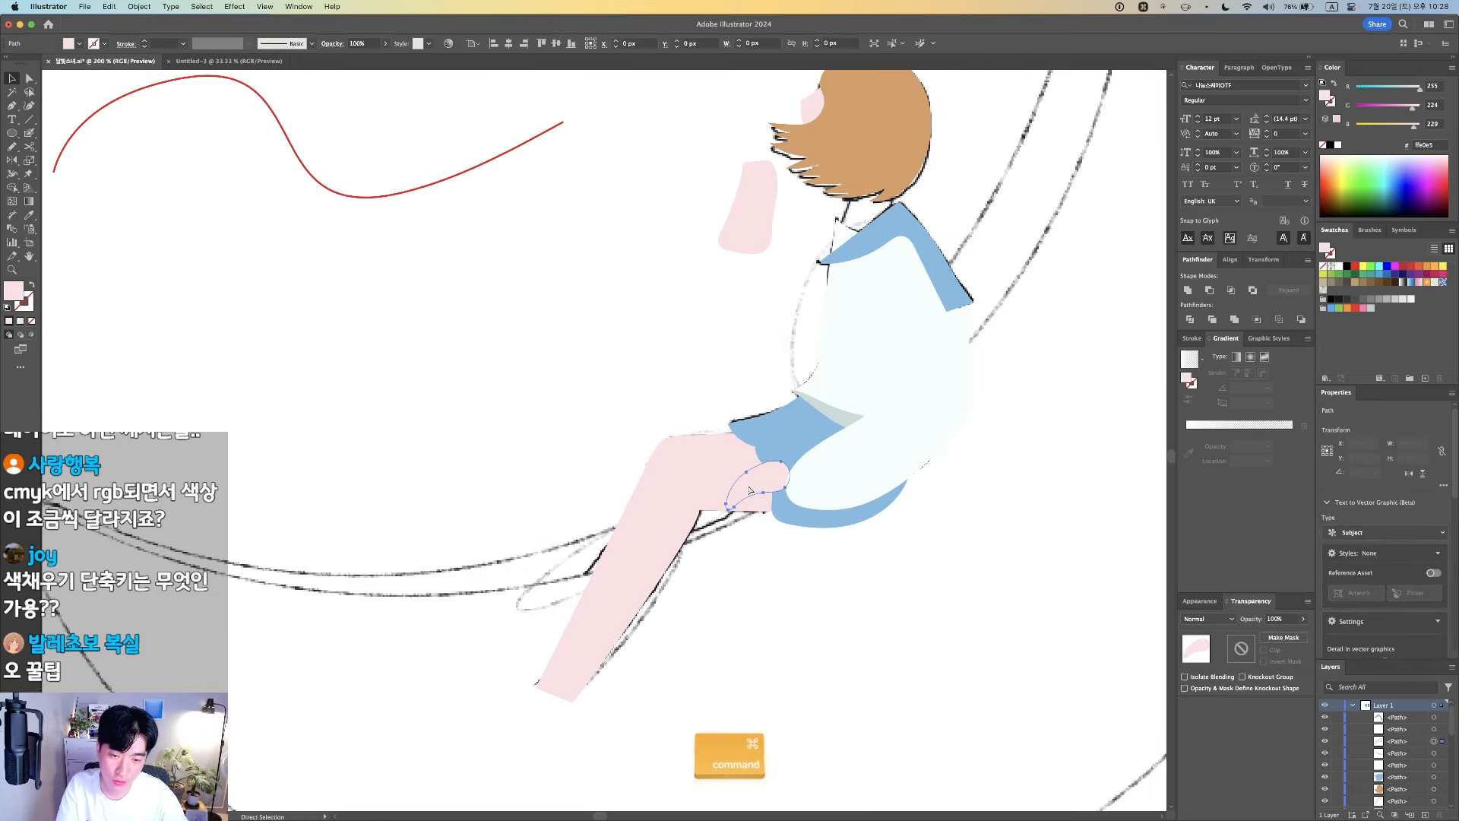
key(super+z)
click(671, 465)
click(777, 486)
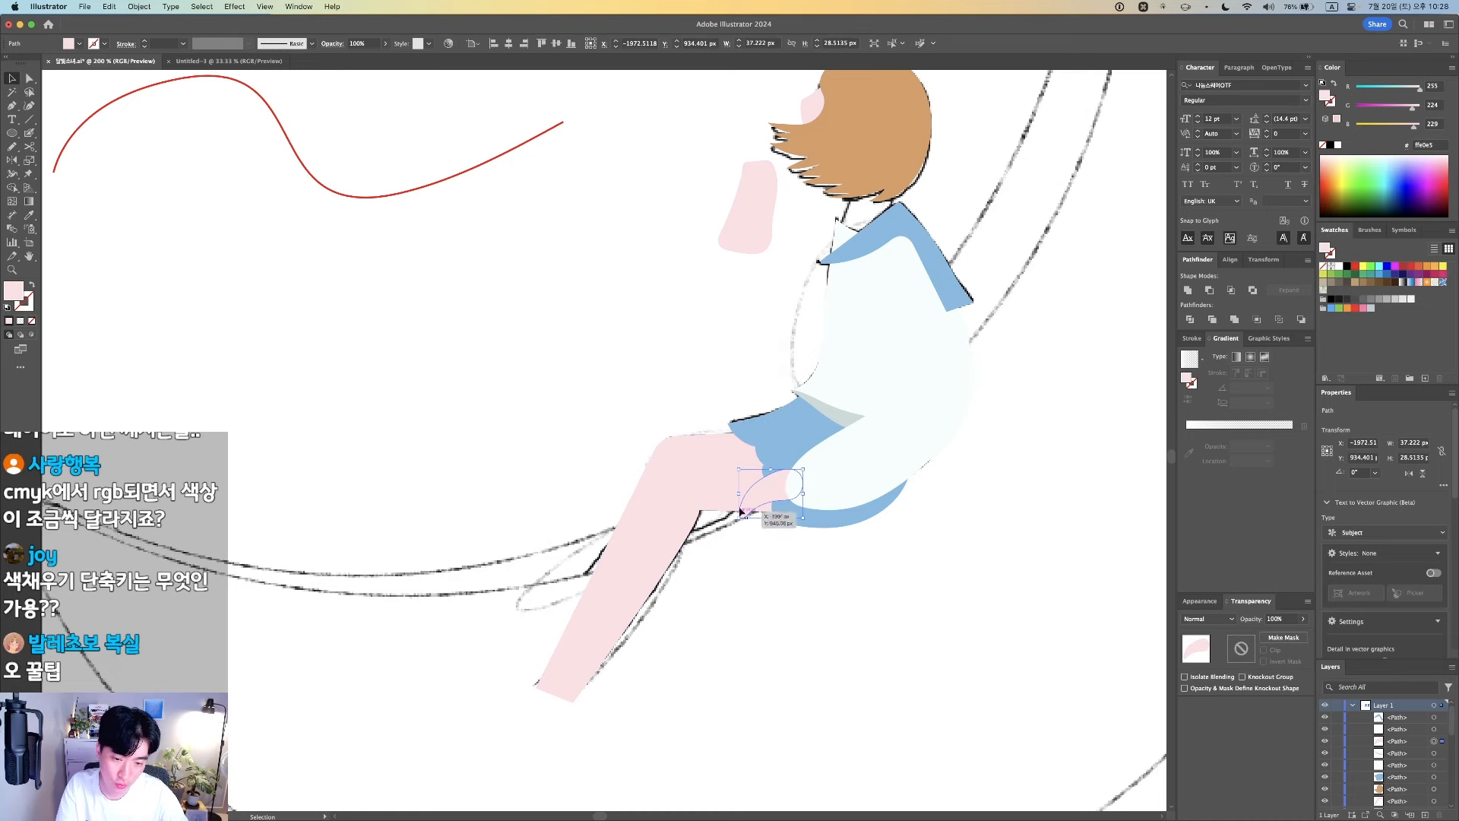
click(581, 436)
Lock the near leg together with the hand and clothing shapes around it
drag(566, 458, 622, 406)
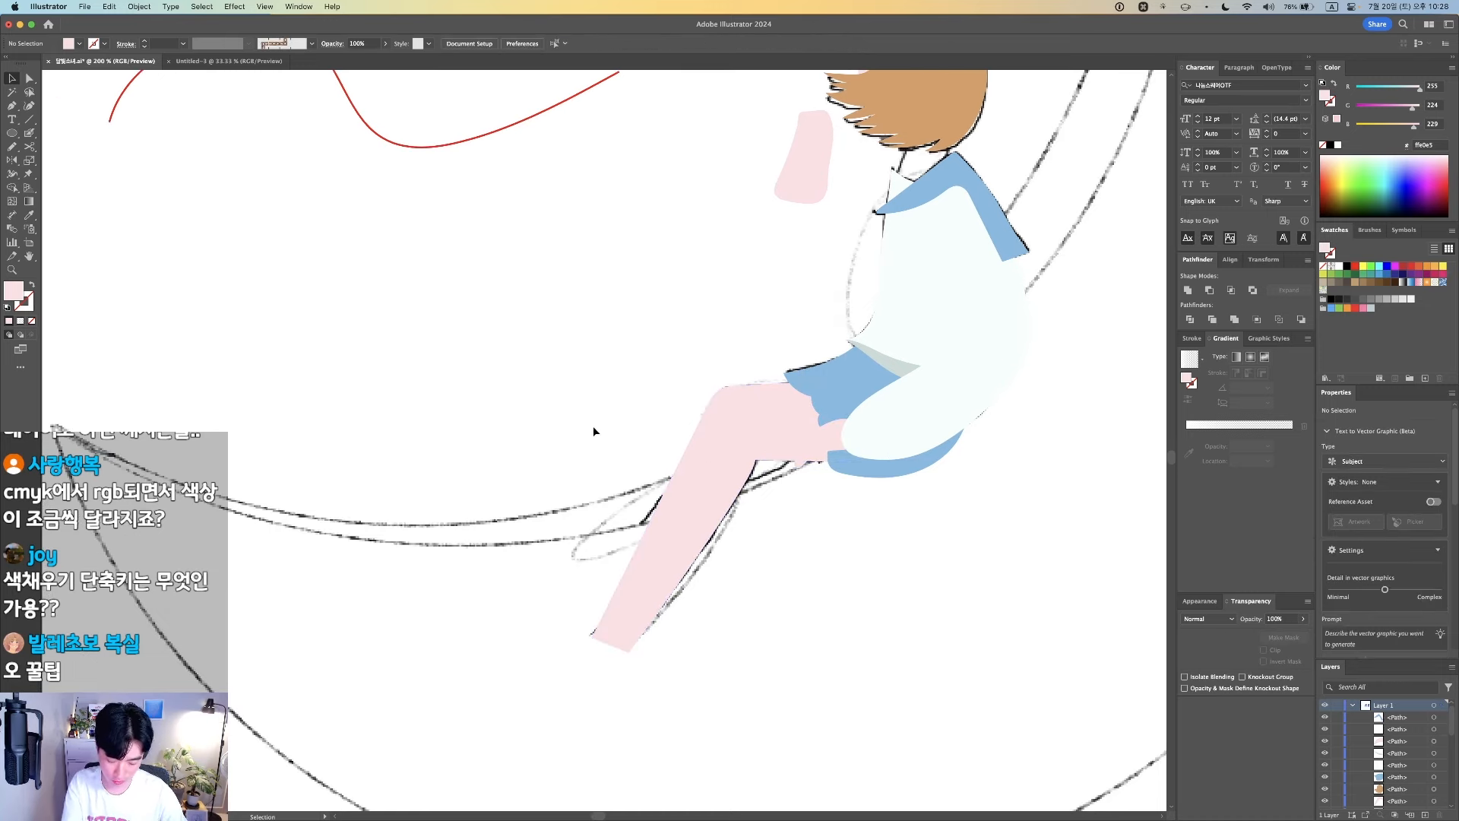
drag(950, 580, 949, 579)
key(super+2)
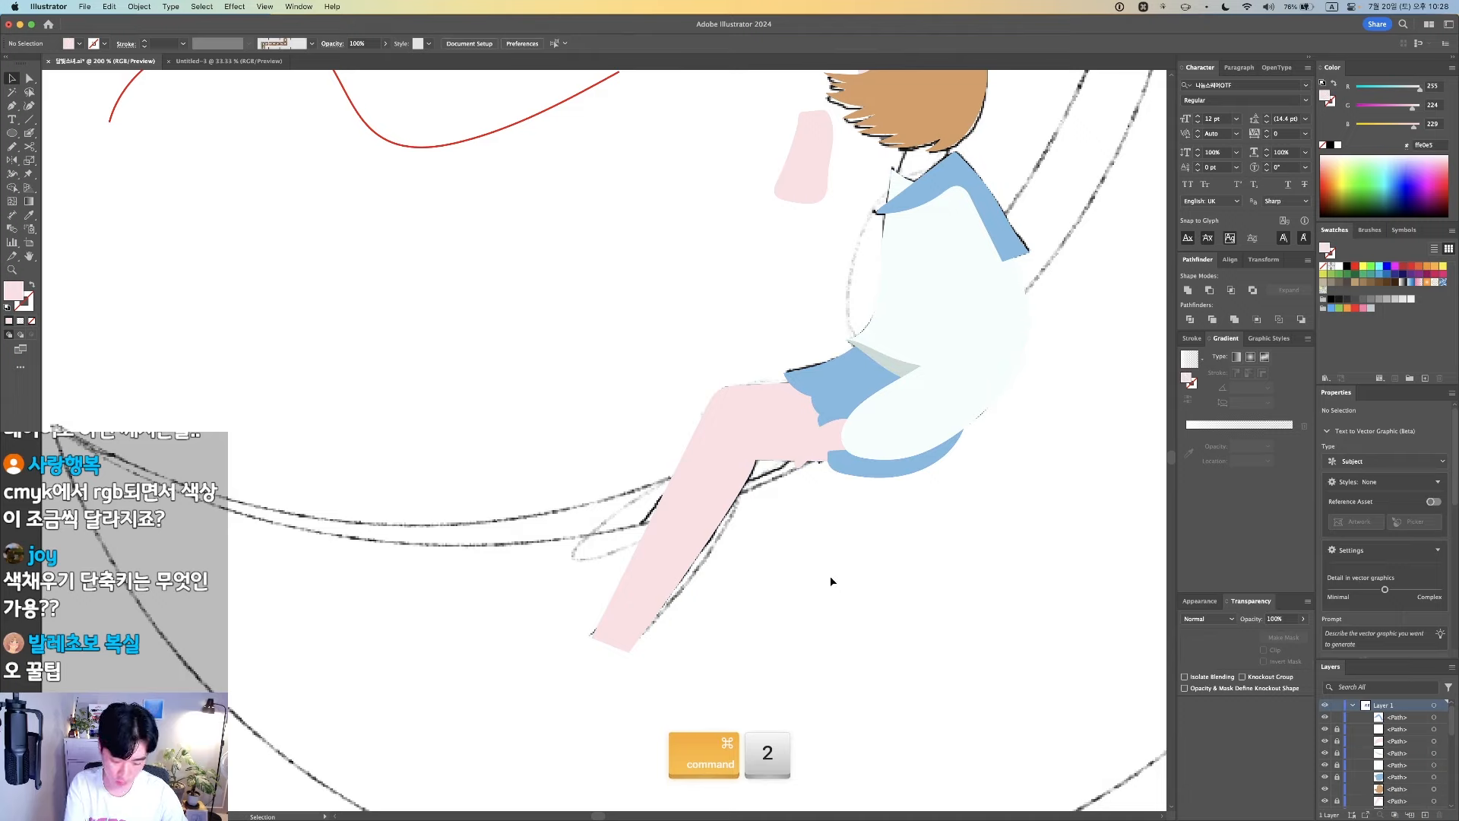
Trace the far leg over the near one with the Pen tool as a closed shape from thigh to ankle
key(p)
click(814, 447)
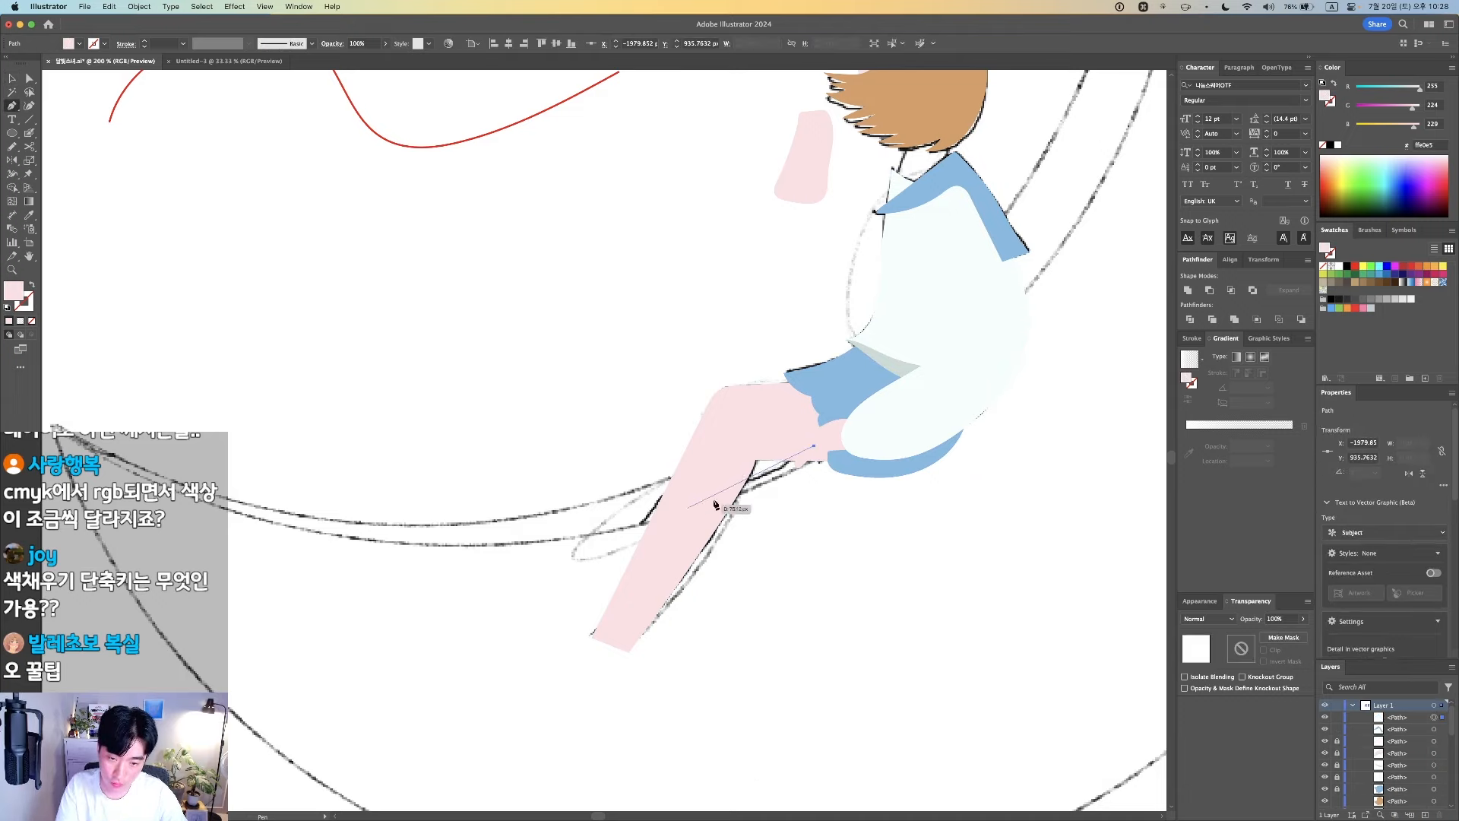
click(718, 500)
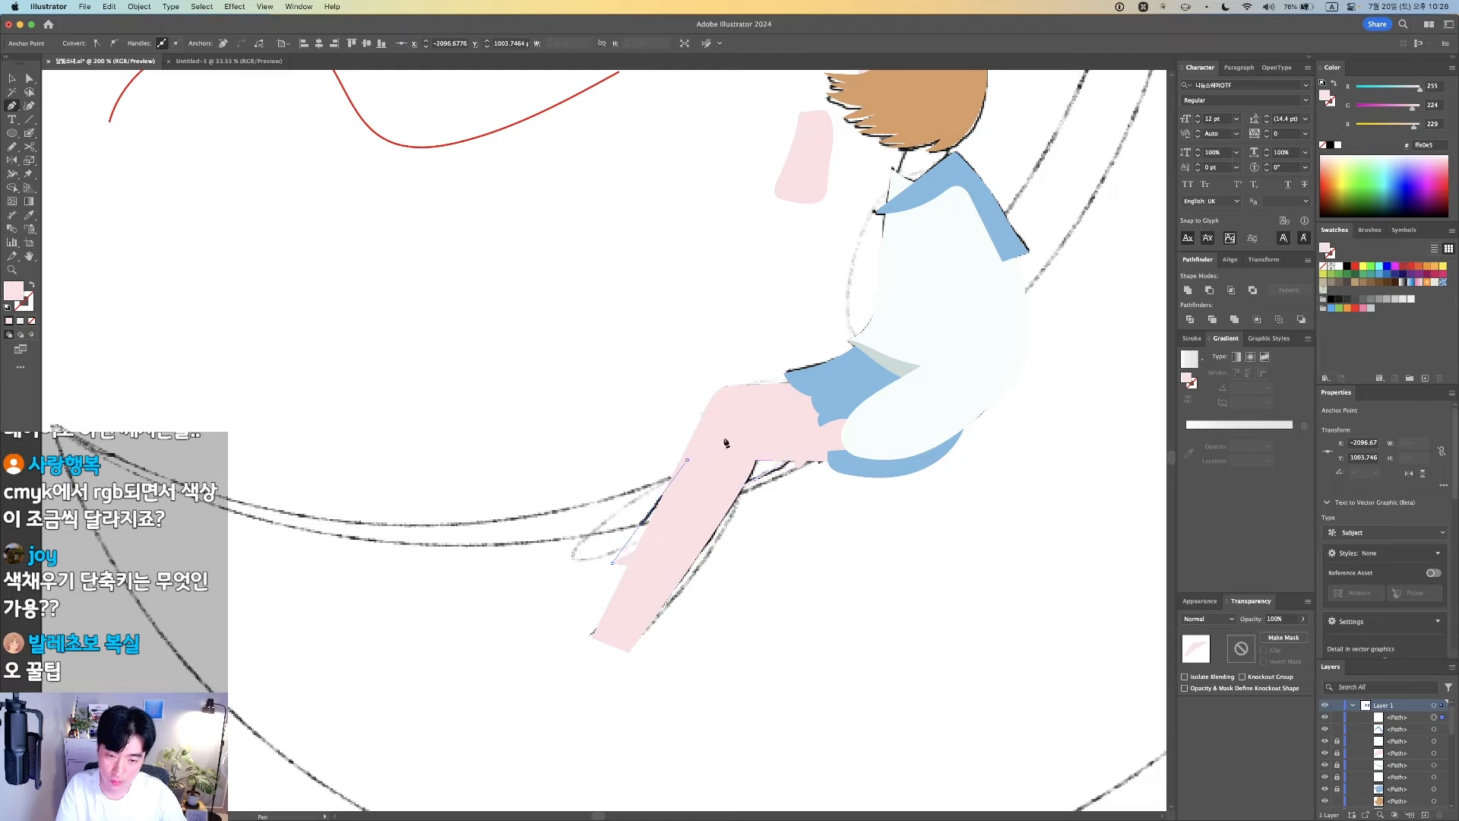
key(v)
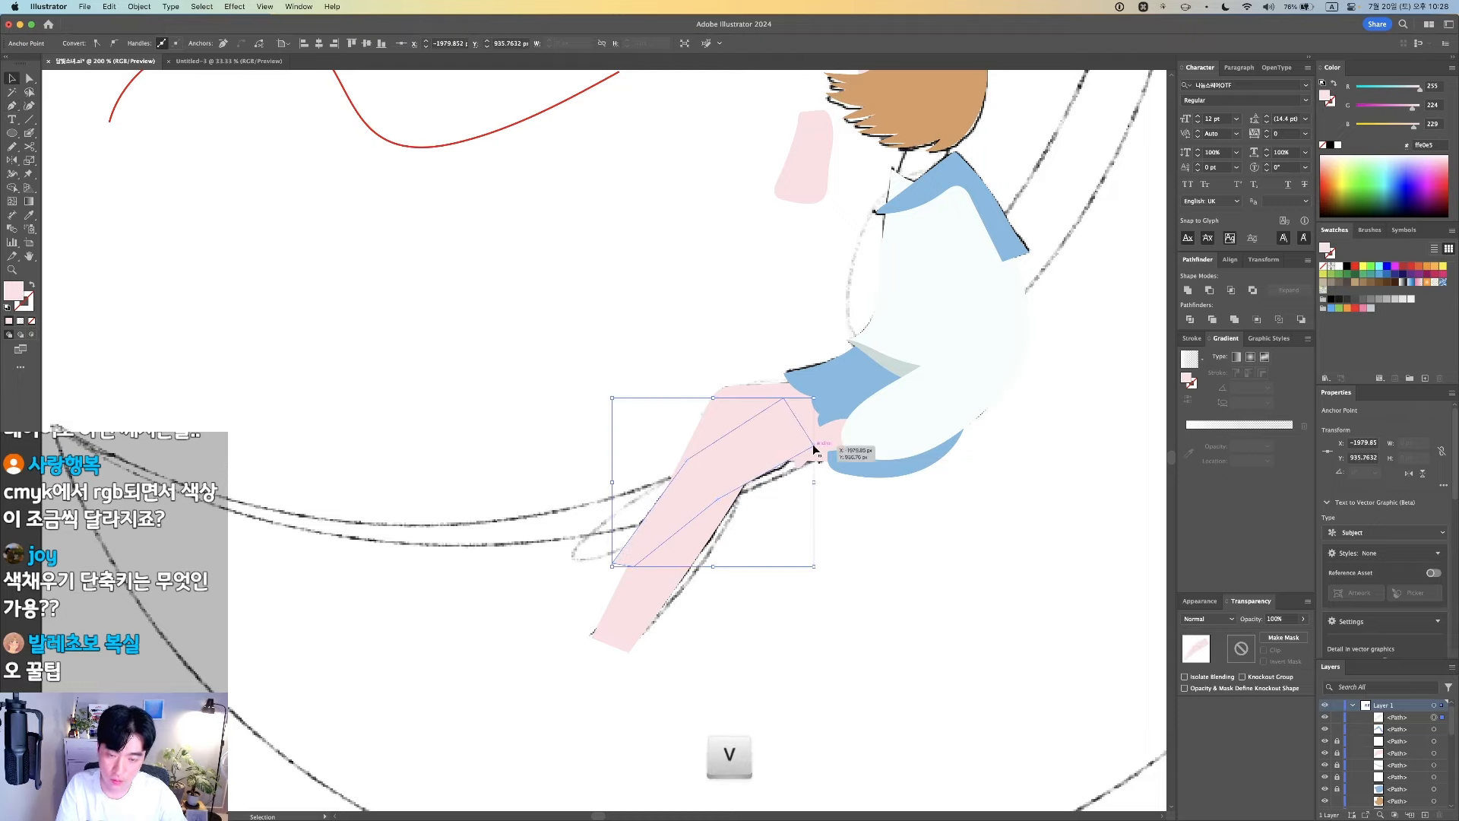
Darken the far leg's pink fill to #edd1d7 in the Color Picker
alt+scroll(883, 566, up, 20)
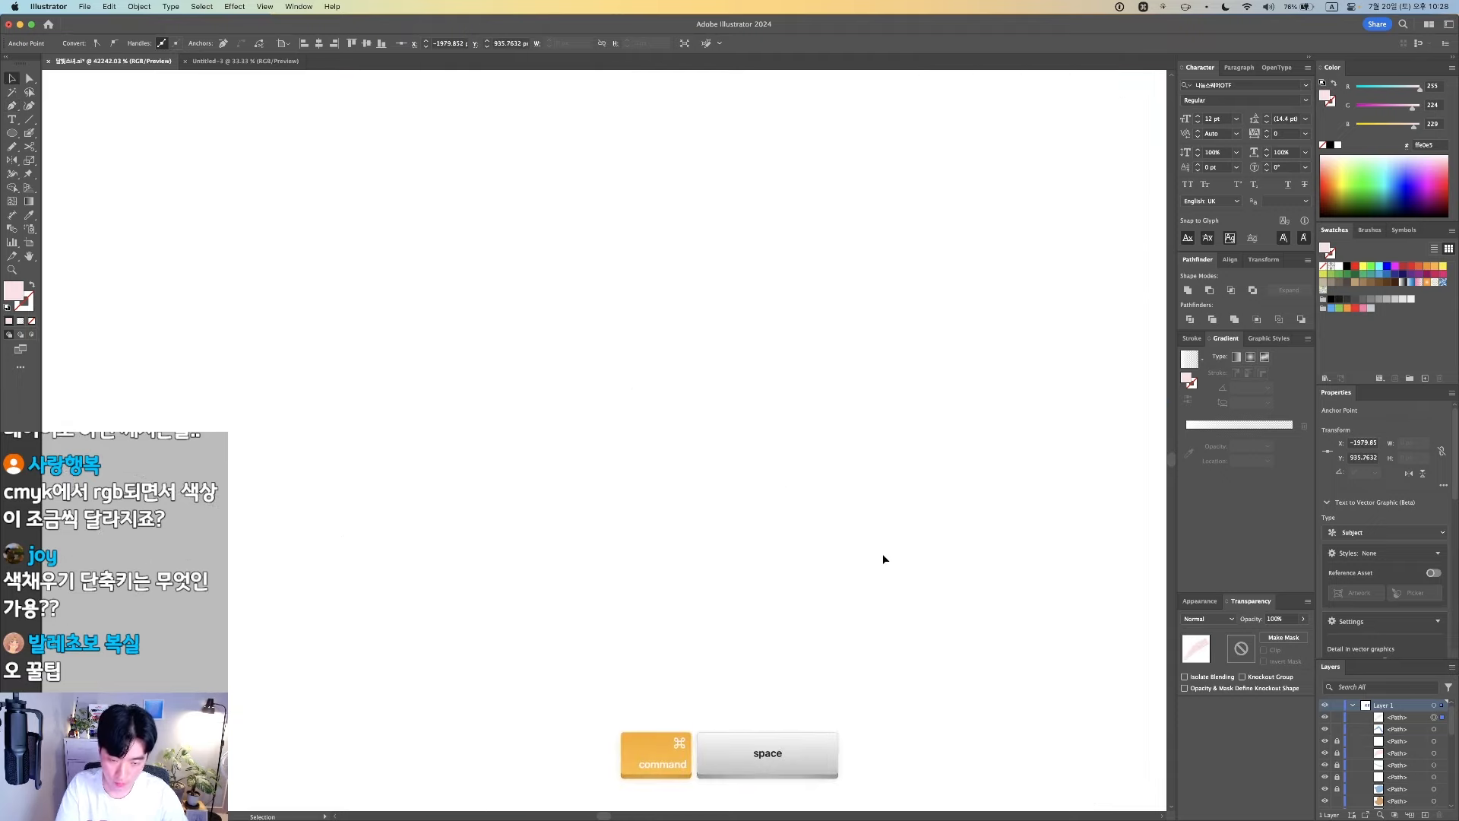
alt+scroll(873, 548, down, 15)
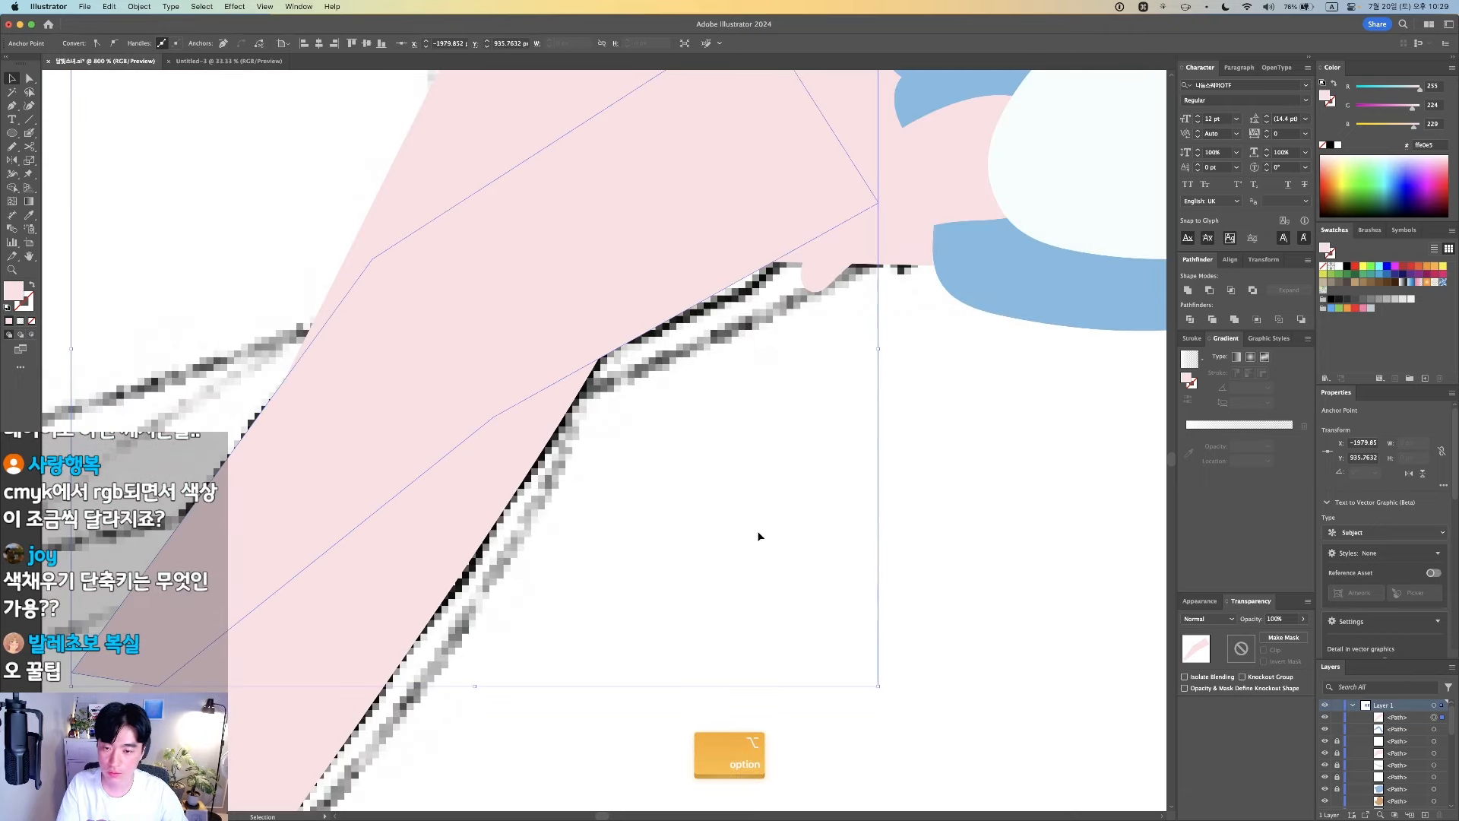
key(space)
alt+scroll(661, 342, down, 3)
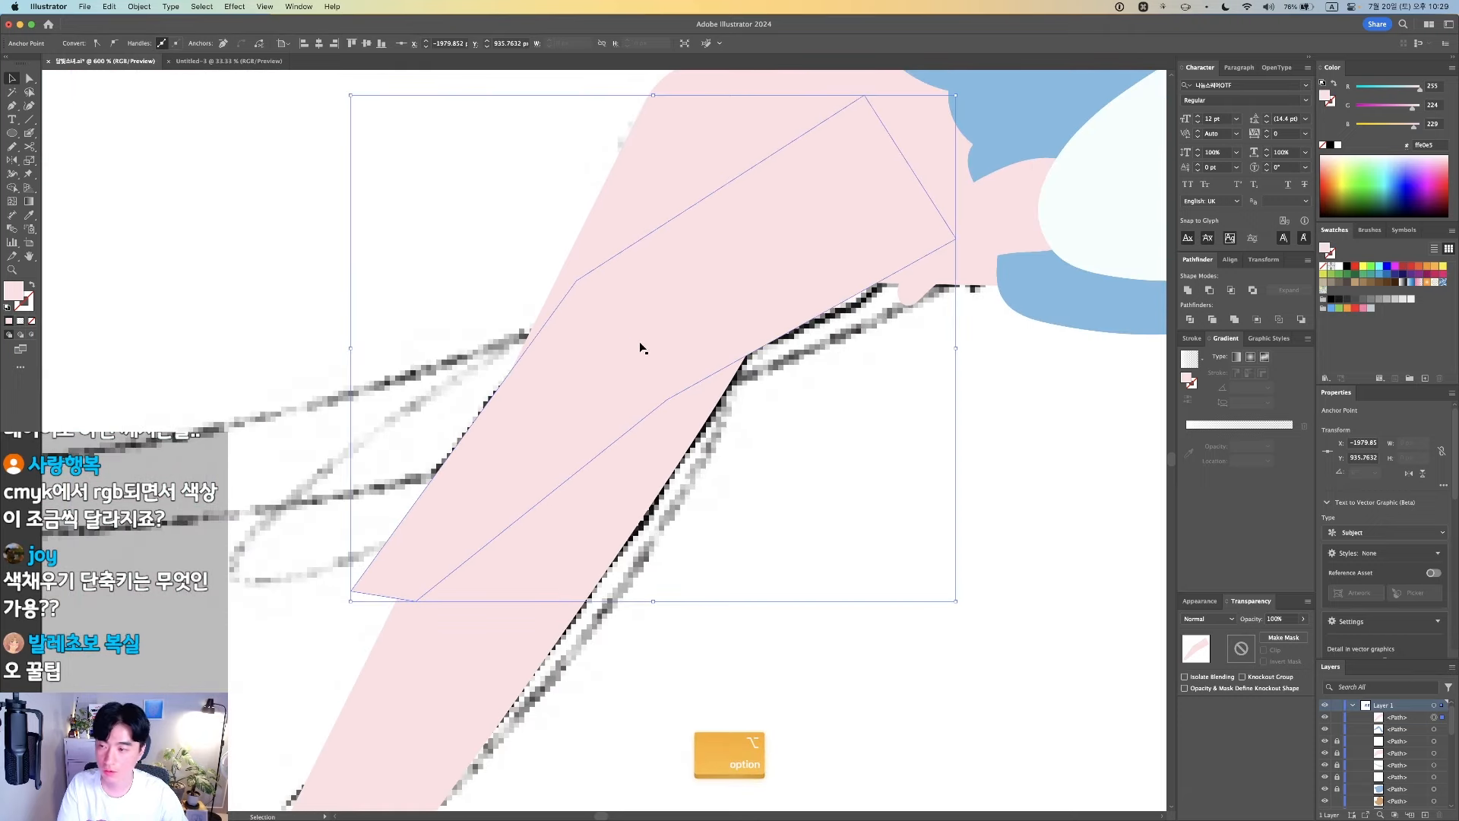
double_click(21, 290)
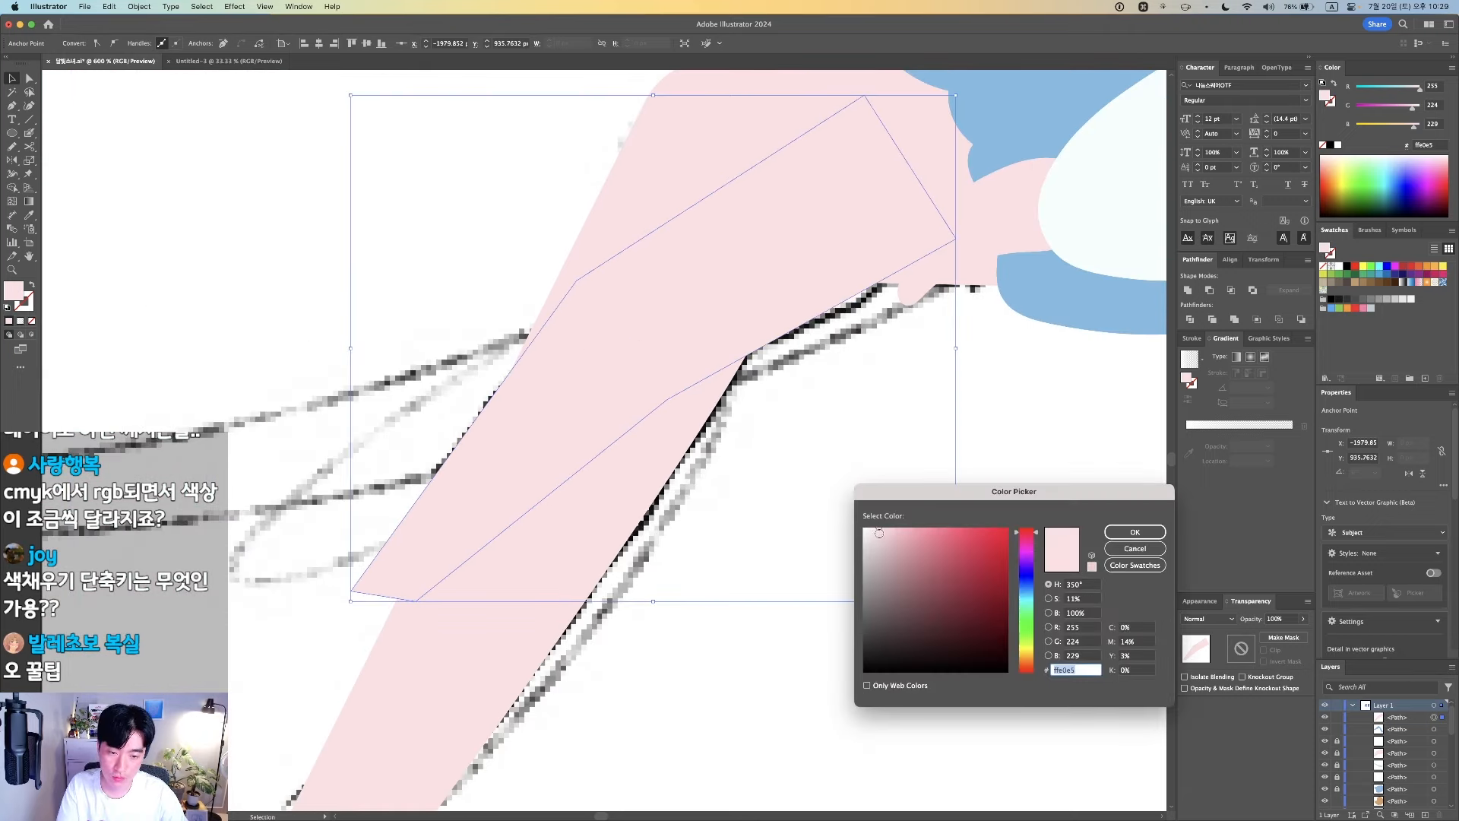
click(878, 532)
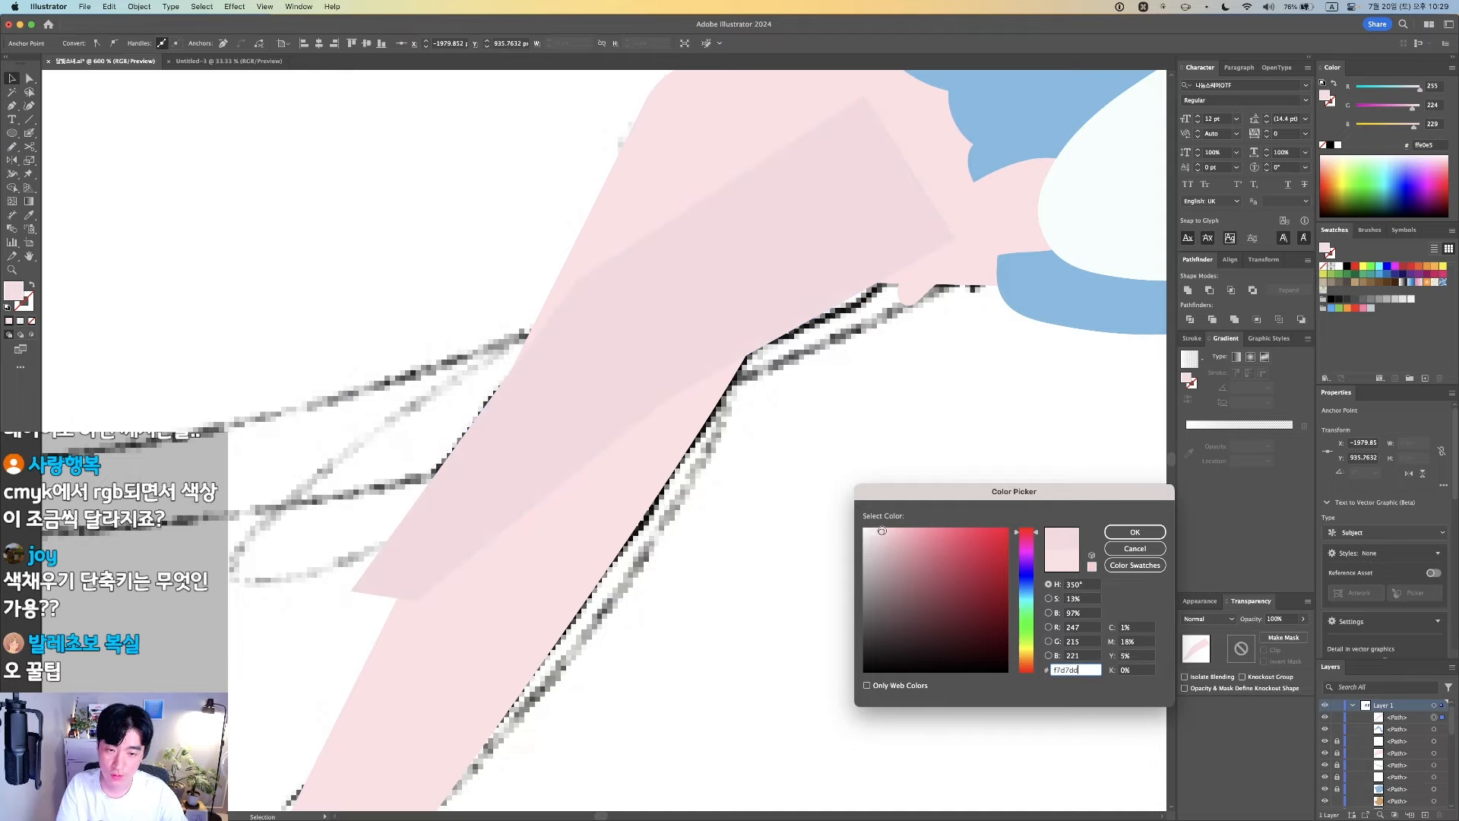
click(1119, 533)
Send the darker far leg backward until it lies behind the near leg
key(v)
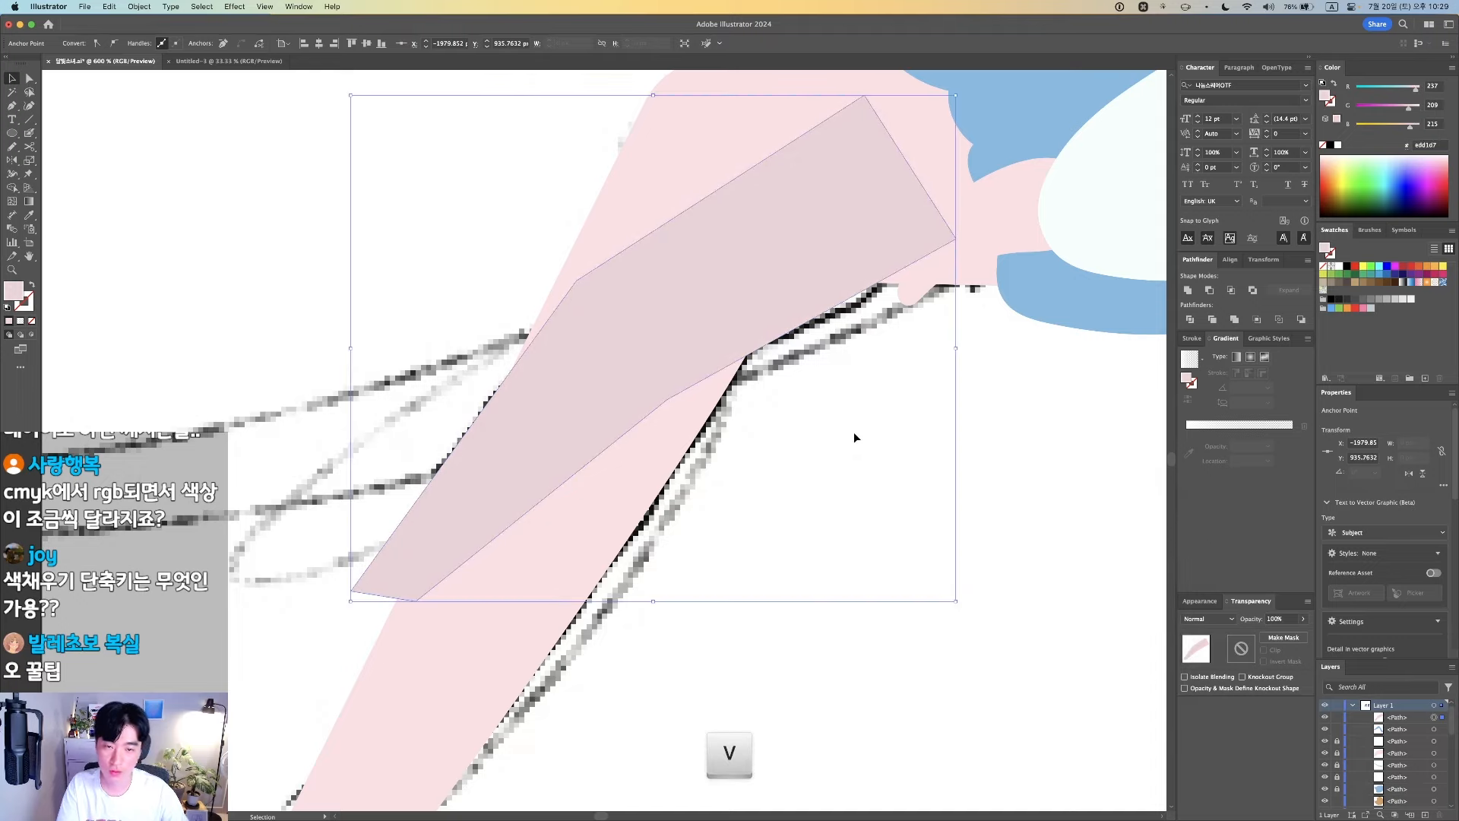
key(super+bracketleft)
key(super+bracketleft)
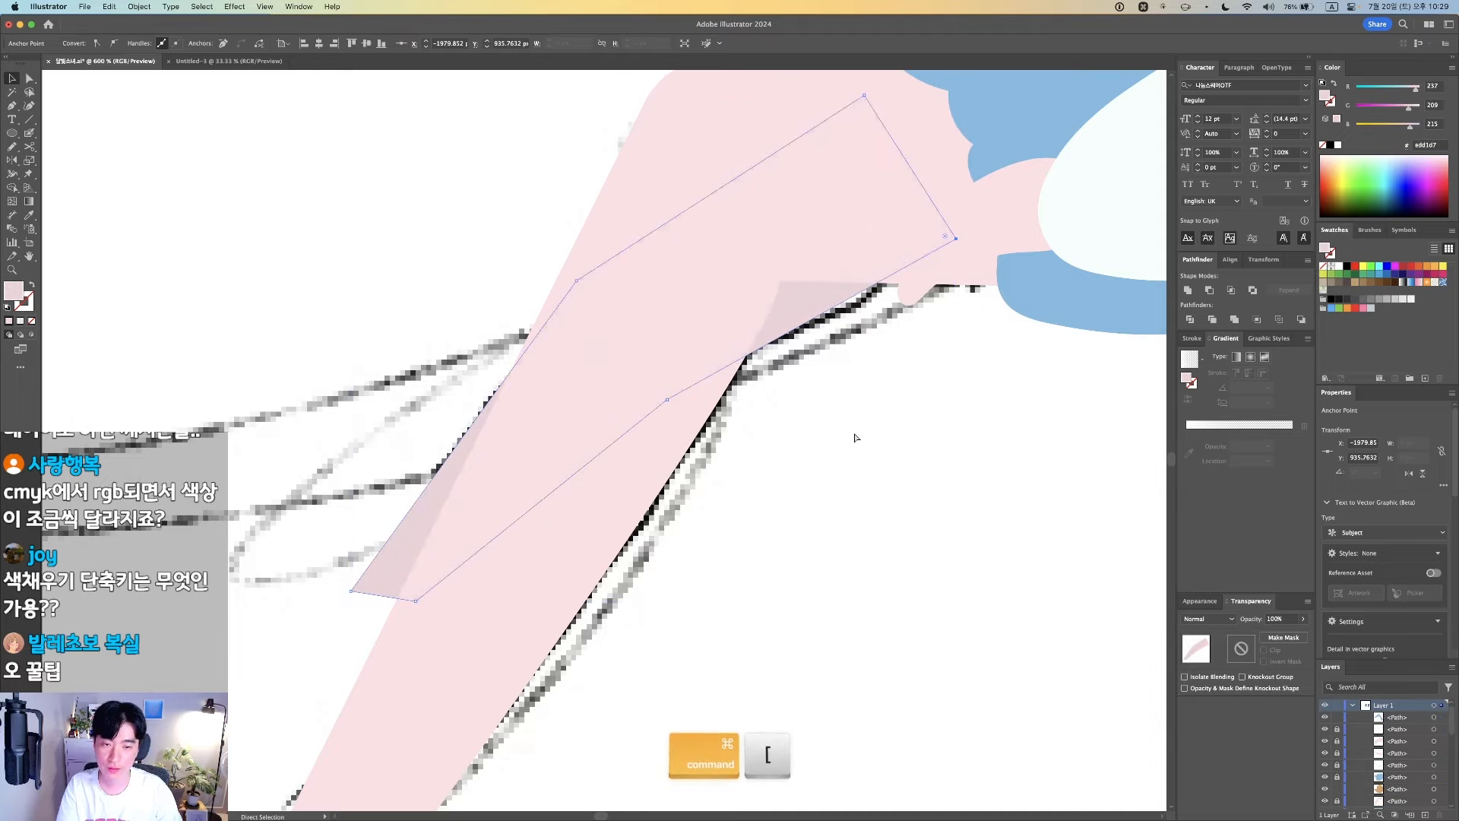
drag(855, 438, 668, 420)
Unlock all objects, undo the accidental change, and lock the moon sketch image again
key(super+alt+2)
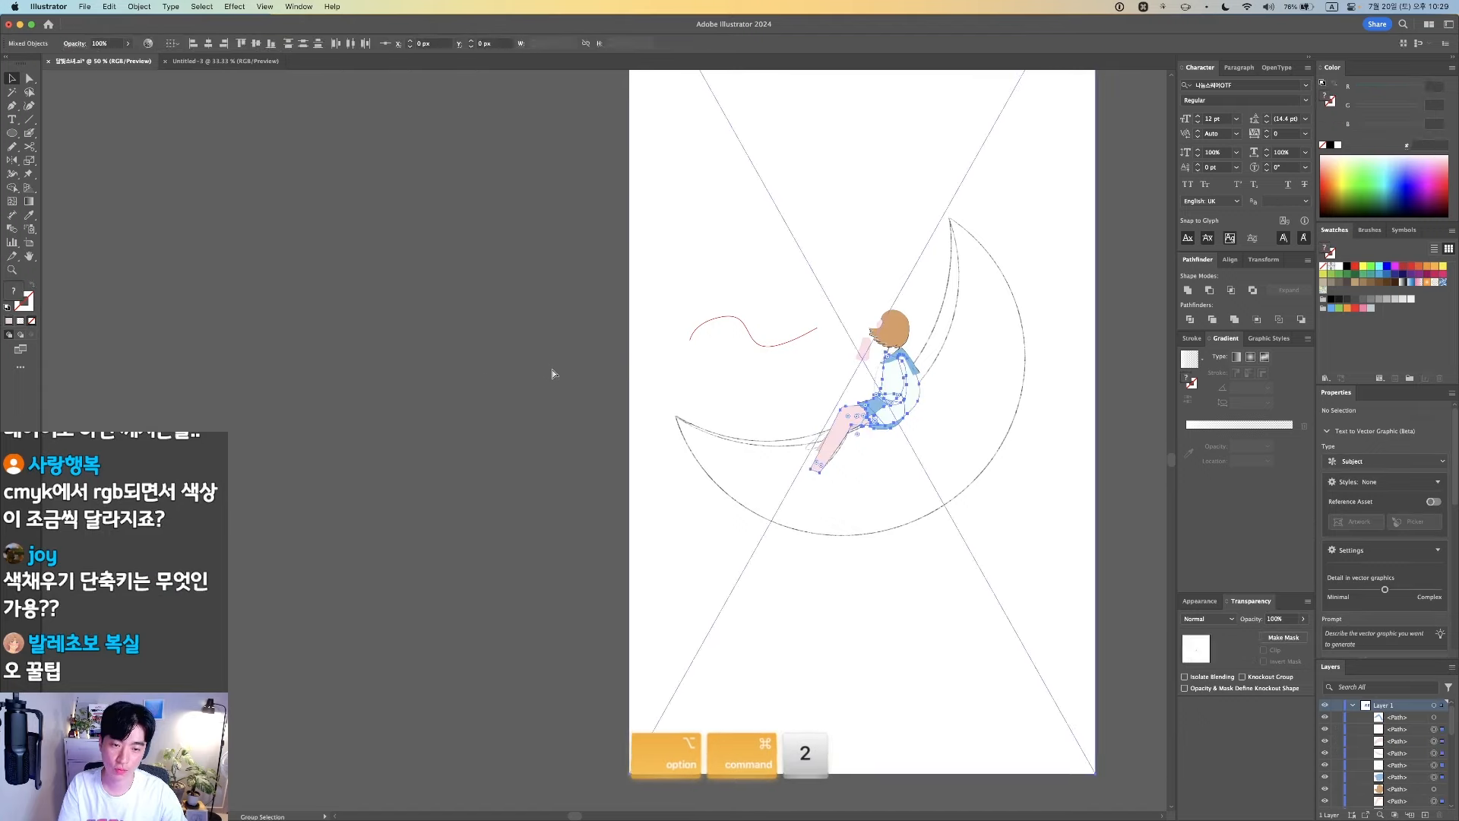
mouse_move(463, 219)
mouse_down()
mouse_move(719, 365)
mouse_move(1219, 600)
mouse_up()
click(961, 574)
drag(796, 571, 782, 572)
key(super+z)
key(super+2)
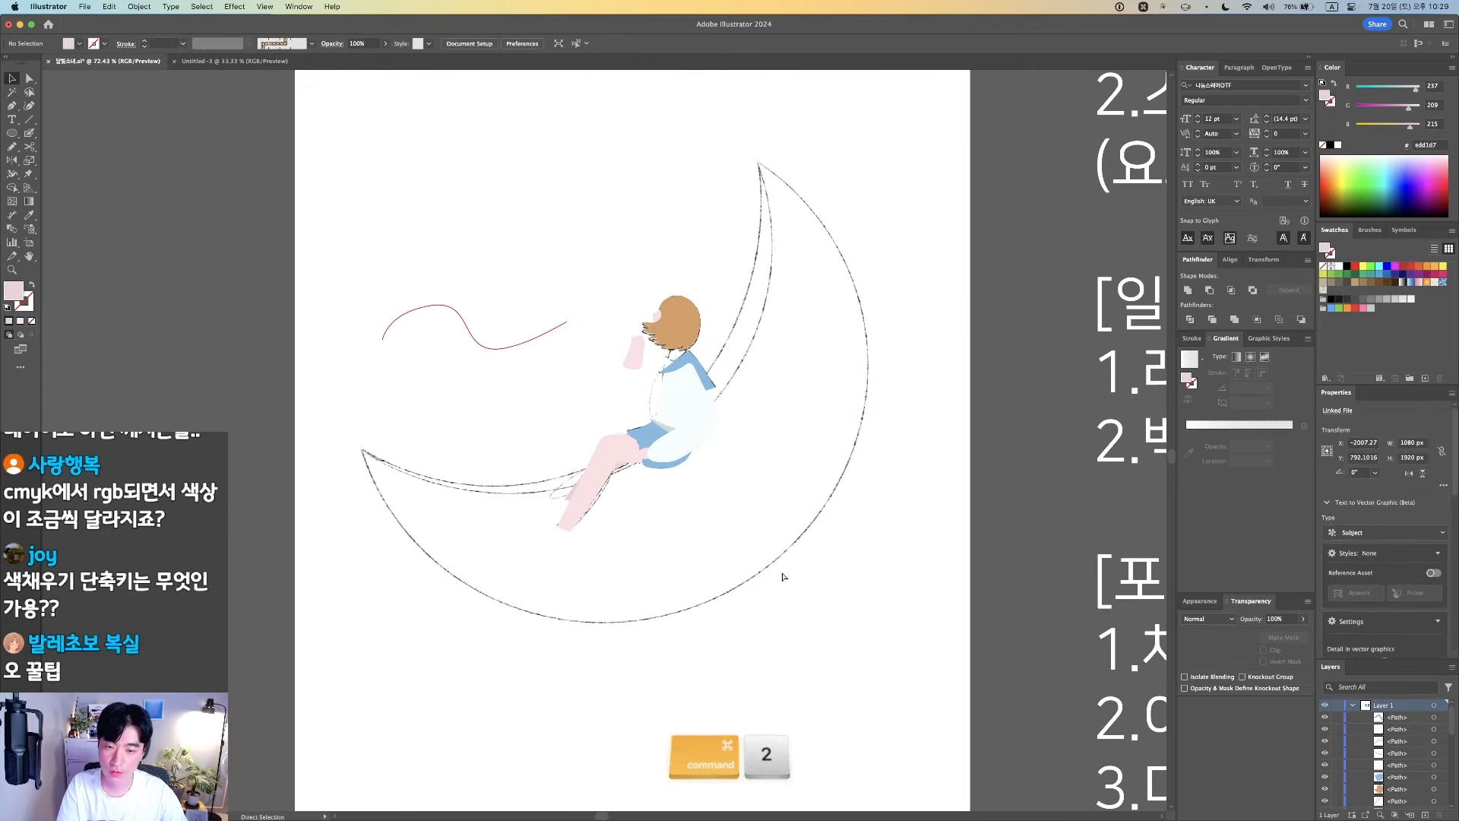
Move the loose pink neck shape into place between the hair and the blue collar and deselect it
drag(414, 226, 880, 490)
drag(590, 450, 698, 452)
scroll(698, 445, down, 2)
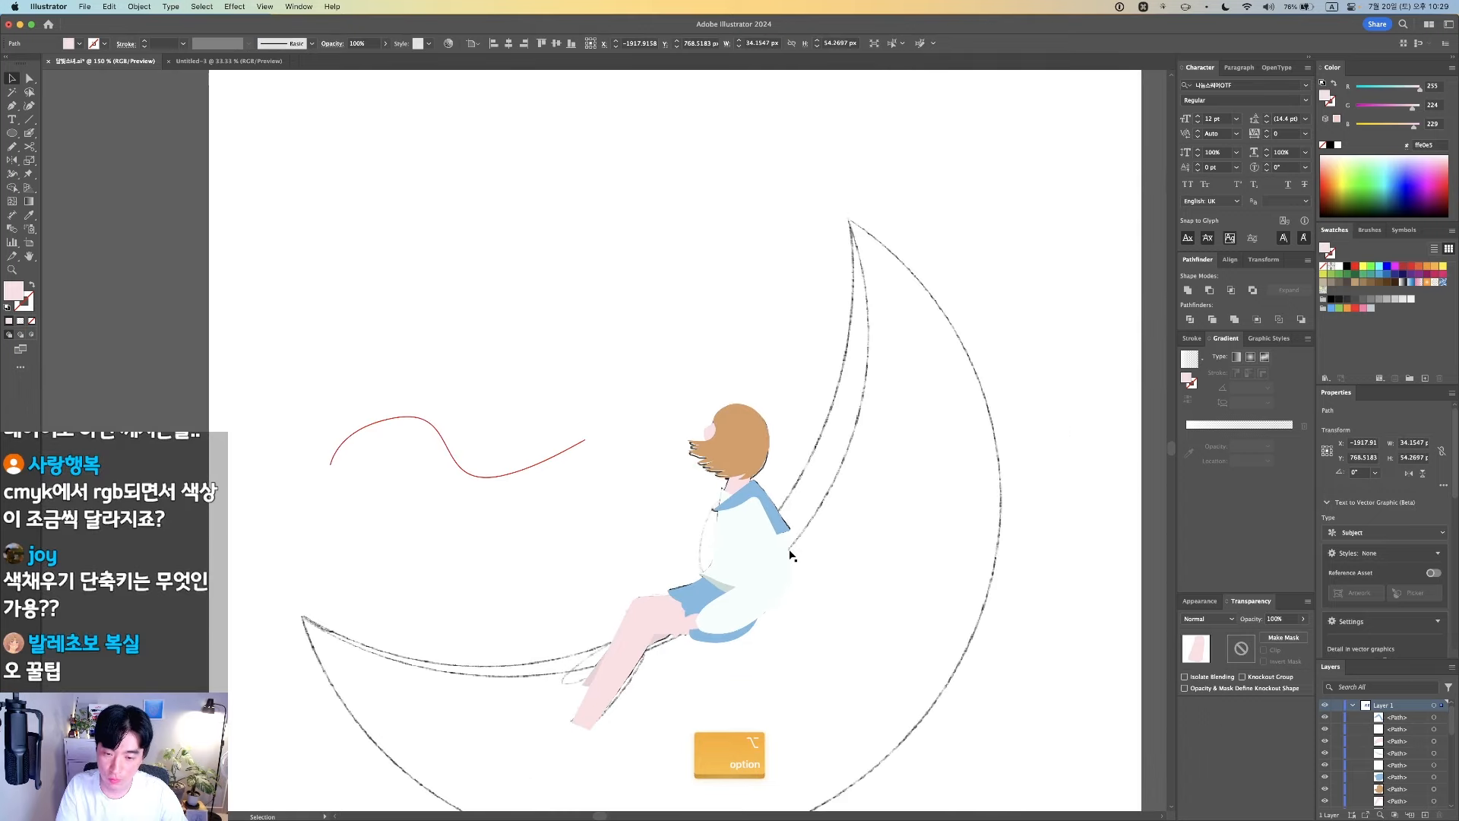
scroll(817, 575, down, 3)
scroll(841, 550, down, 3)
click(479, 514)
Undo a trial move of the finished illustration's moon group, ungroup the moon and figure, and select the yellow moon
scroll(383, 486, down, 3)
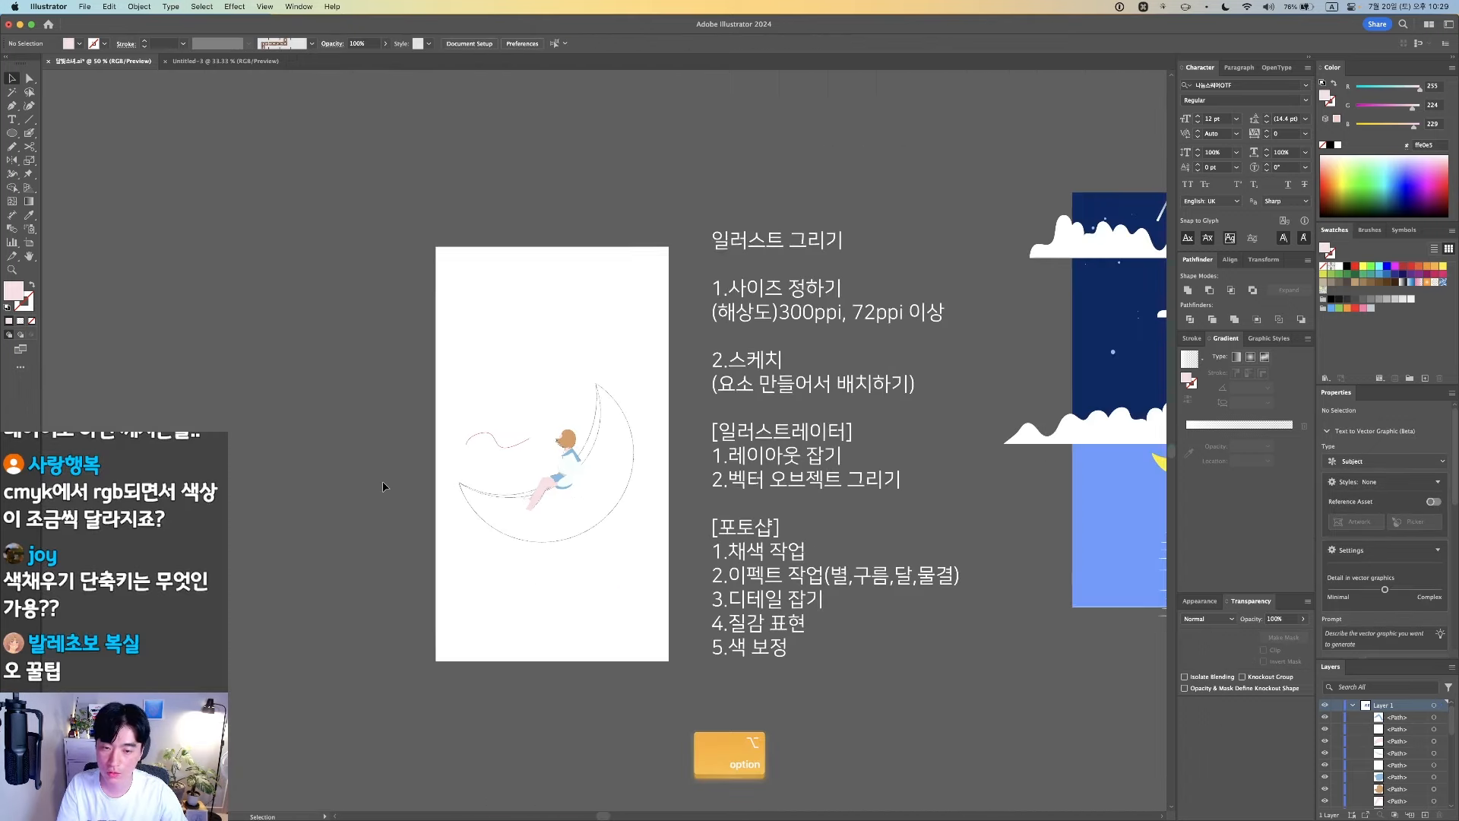
scroll(654, 459, left, 5)
scroll(599, 456, down, 3)
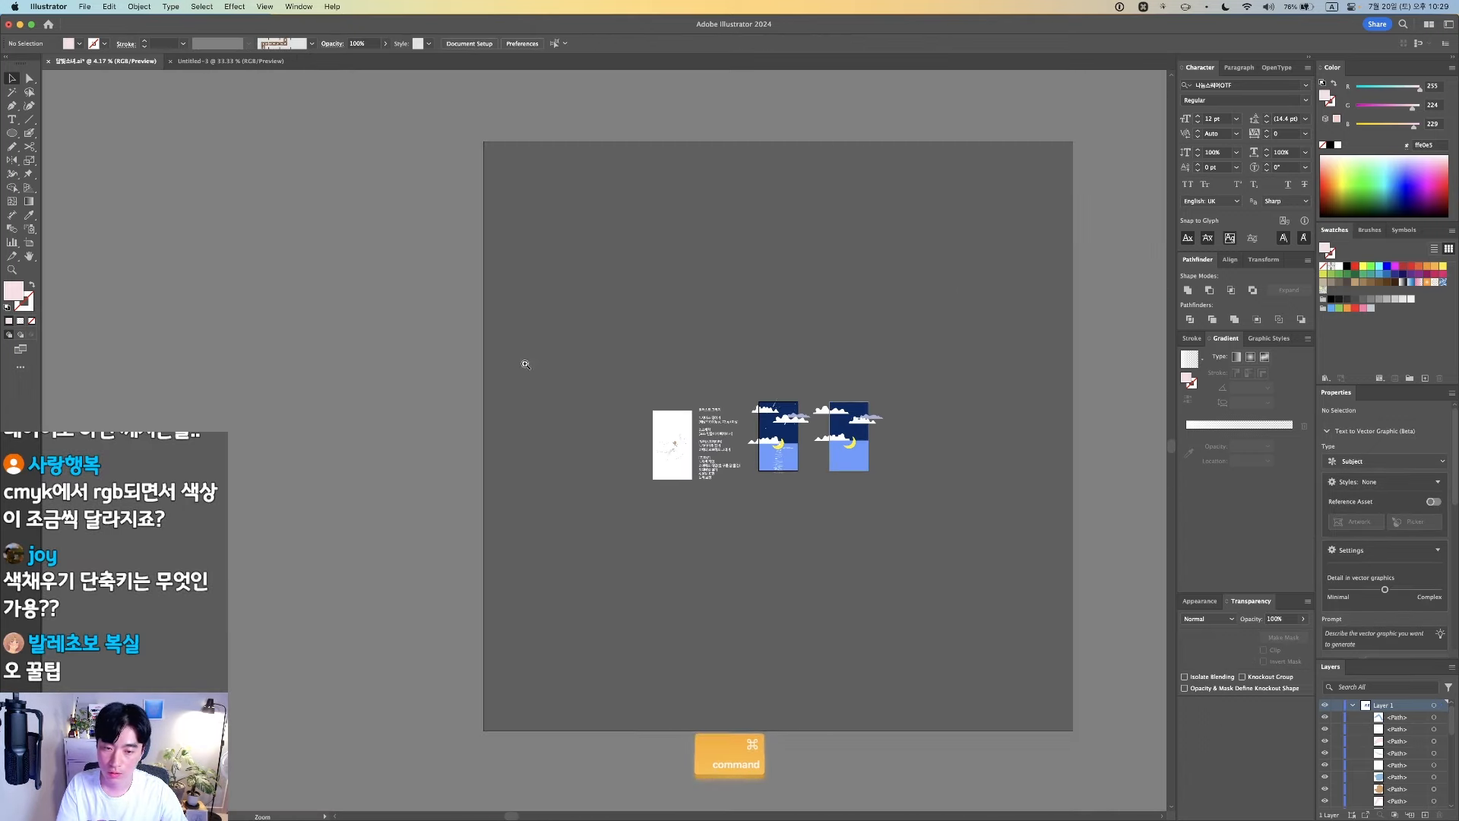
drag(525, 364, 852, 527)
drag(494, 328, 1031, 570)
drag(659, 309, 946, 545)
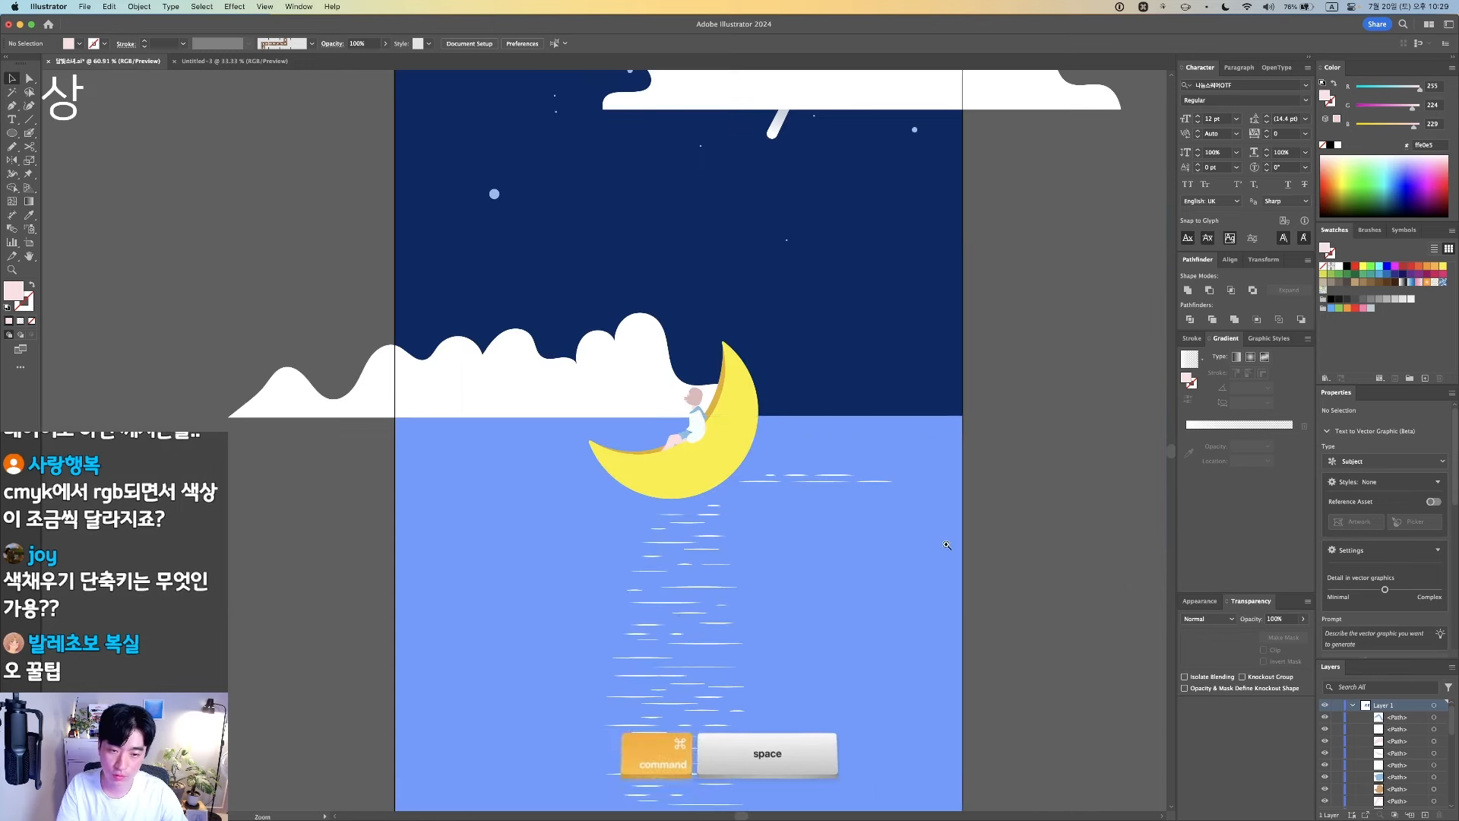
drag(725, 418, 776, 469)
key(super+z)
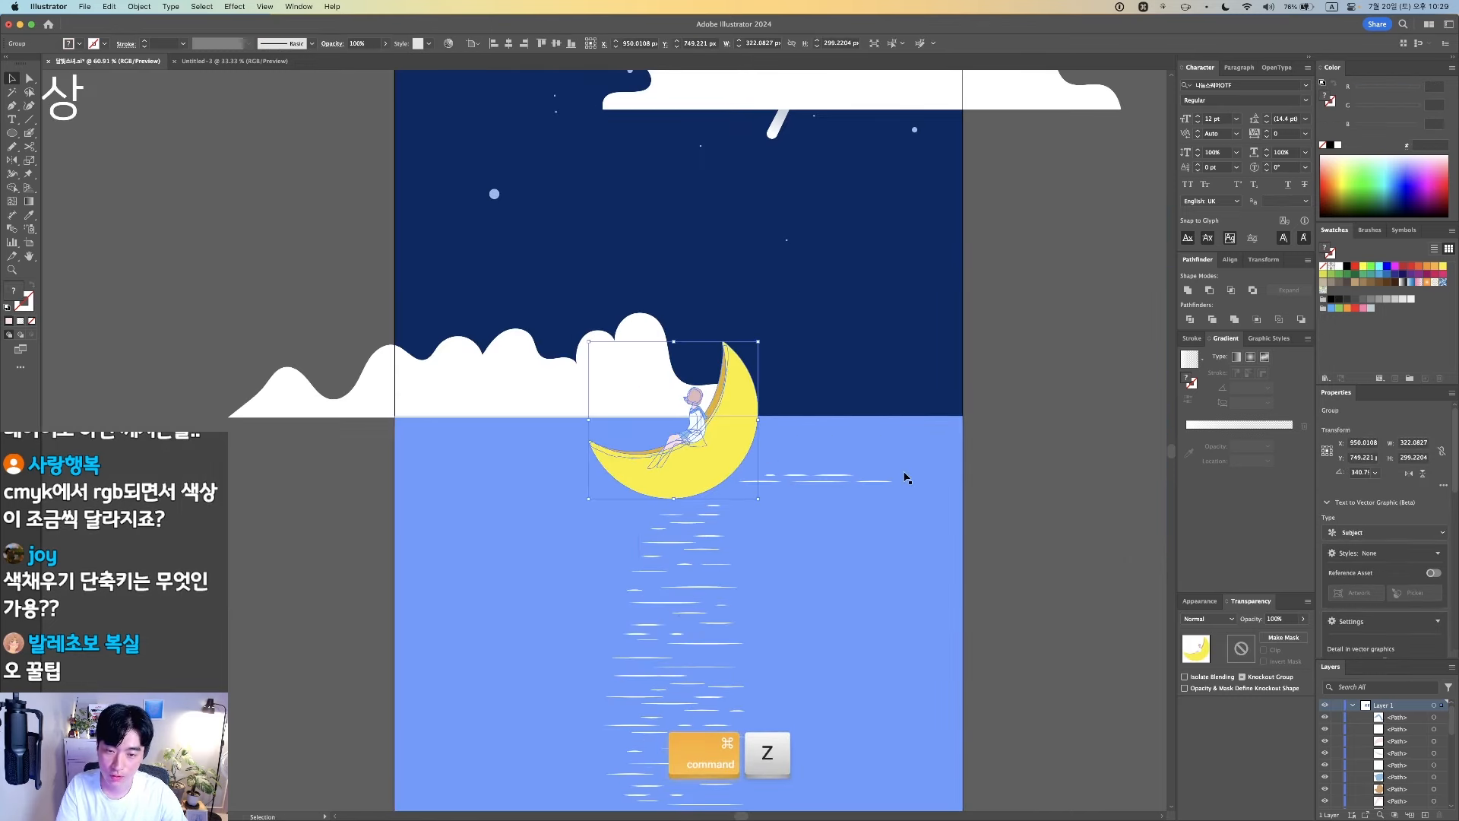
key(shift+super+g)
click(770, 413)
click(741, 418)
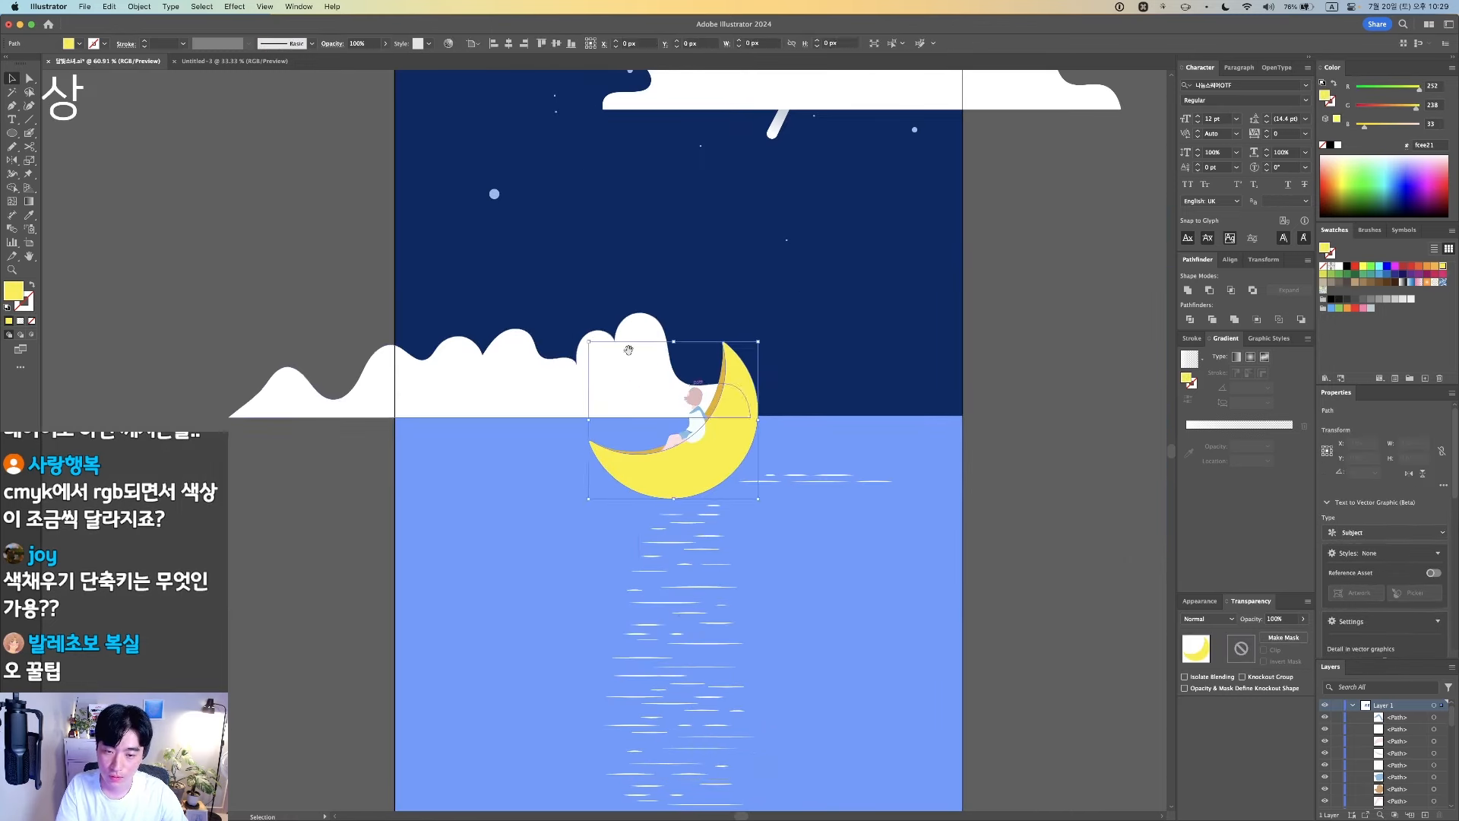
scroll(833, 477, up, 5)
scroll(714, 453, down, 8)
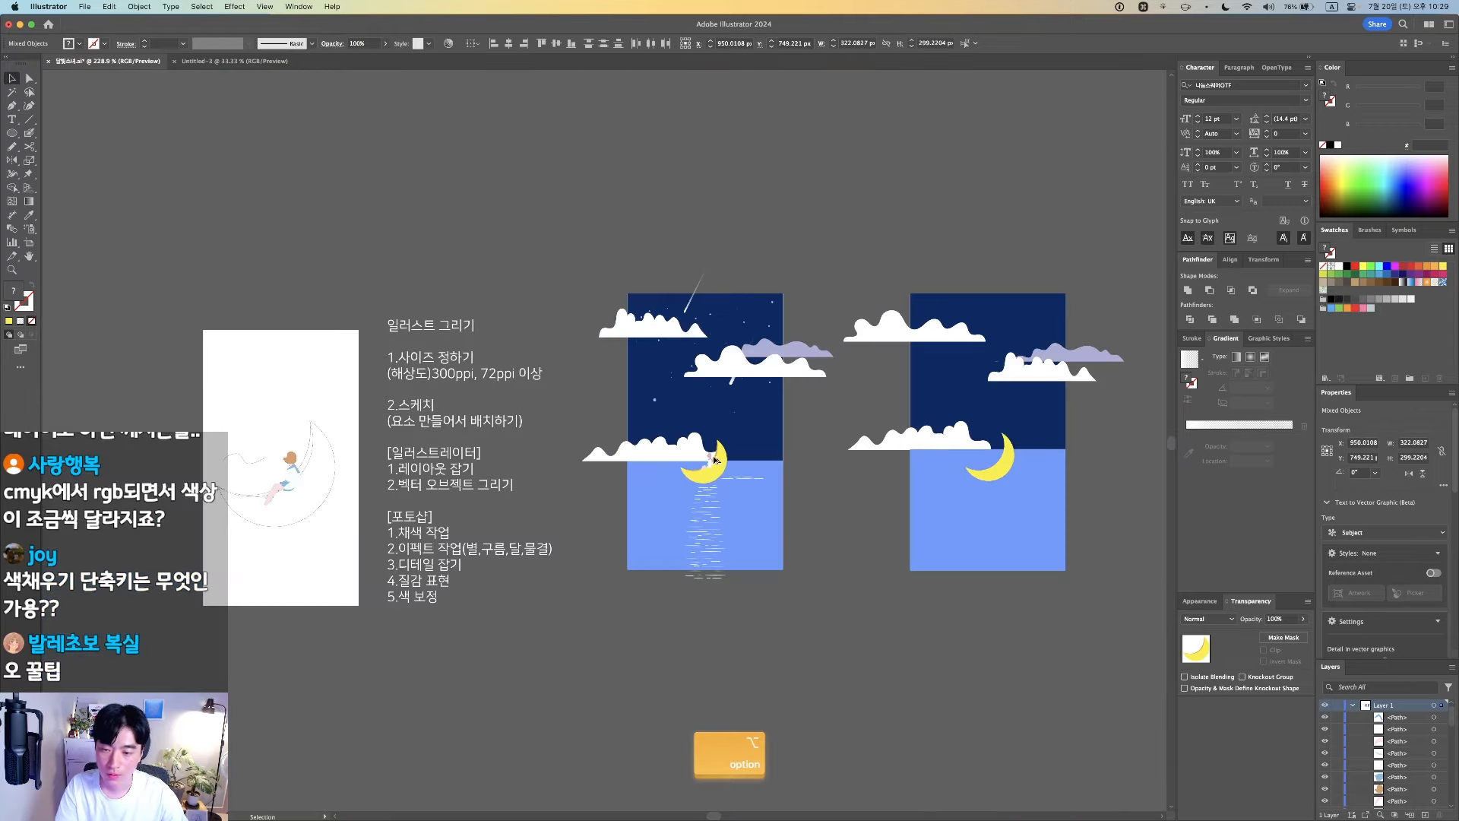
Copy the selected moon shapes from the finished illustration and paste them over the sketched moon on the white artboard
key(super+c)
drag(715, 460, 892, 462)
scroll(364, 494, up, 5)
key(super+v)
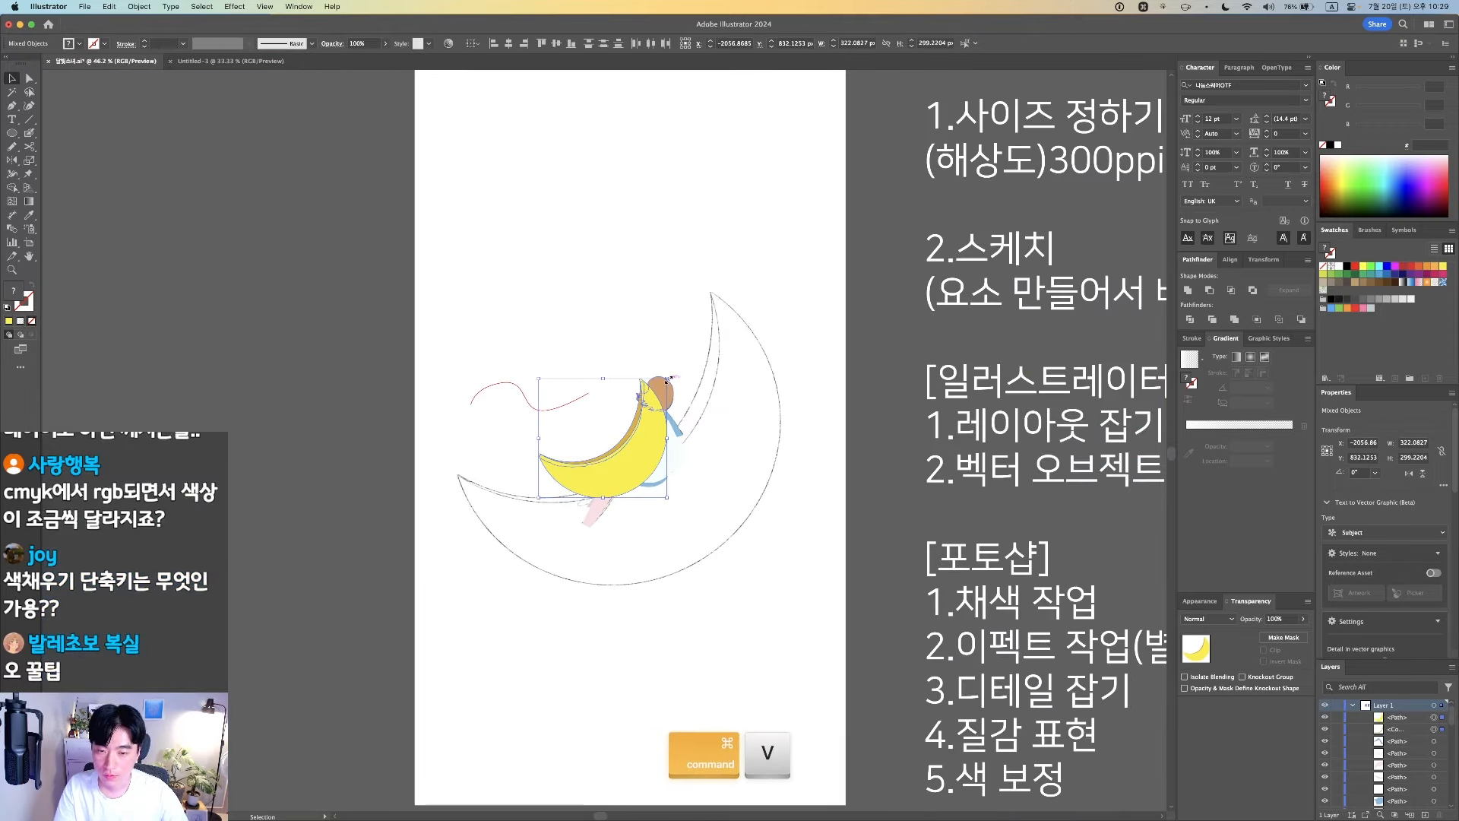
Enlarge, slightly rotate and position the pasted moon to match the sketched crescent, check its upper tip, and deselect
mouse_move(667, 378)
mouse_down()
mouse_move(788, 251)
mouse_move(777, 271)
mouse_up()
mouse_move(707, 412)
mouse_down()
mouse_move(721, 431)
mouse_move(726, 408)
mouse_up()
mouse_move(796, 282)
mouse_down()
mouse_move(837, 312)
mouse_move(802, 292)
mouse_up()
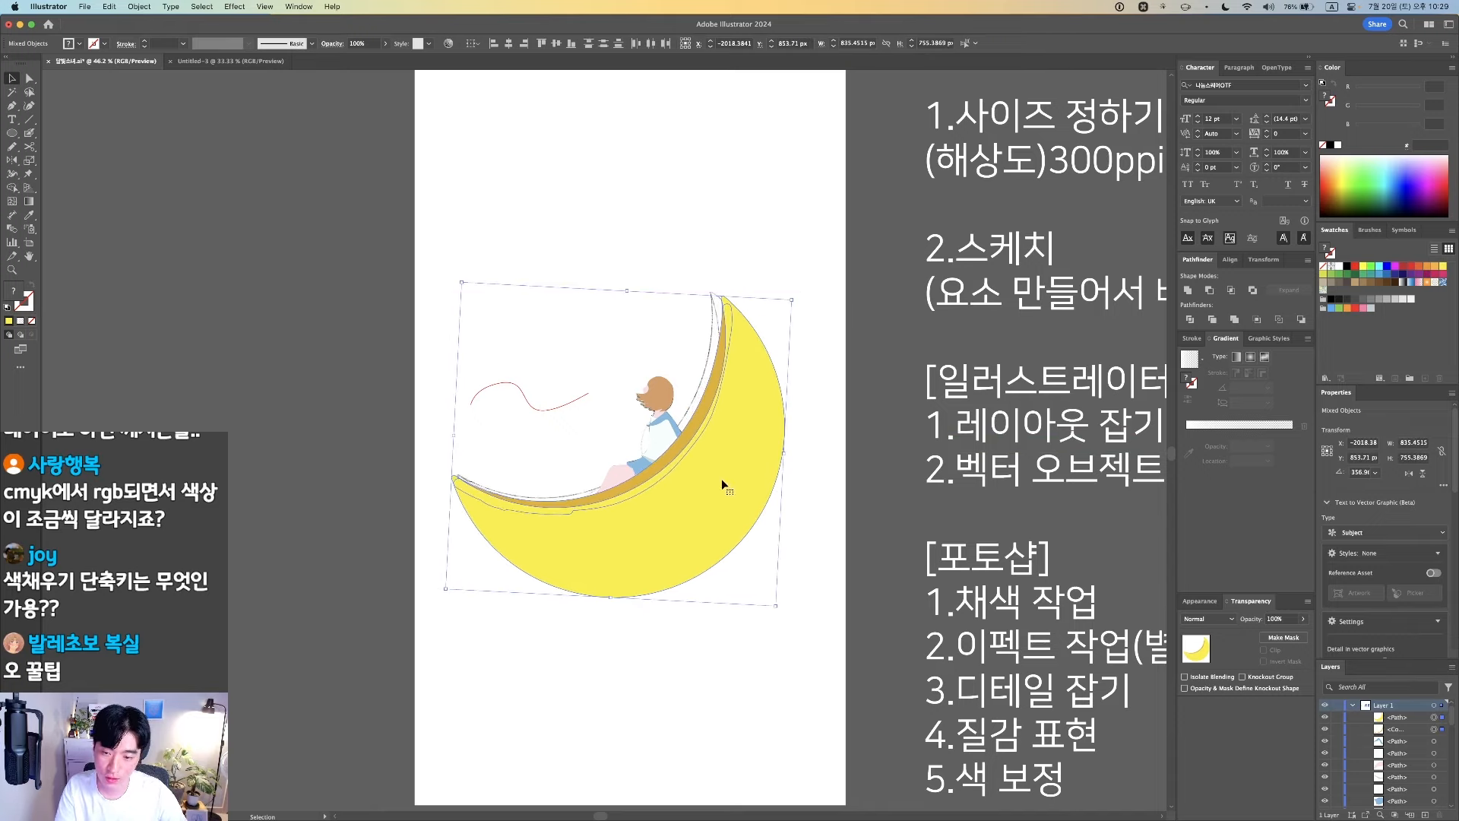
drag(722, 474, 713, 474)
click(654, 248)
key(super+space)
drag(654, 248, 826, 432)
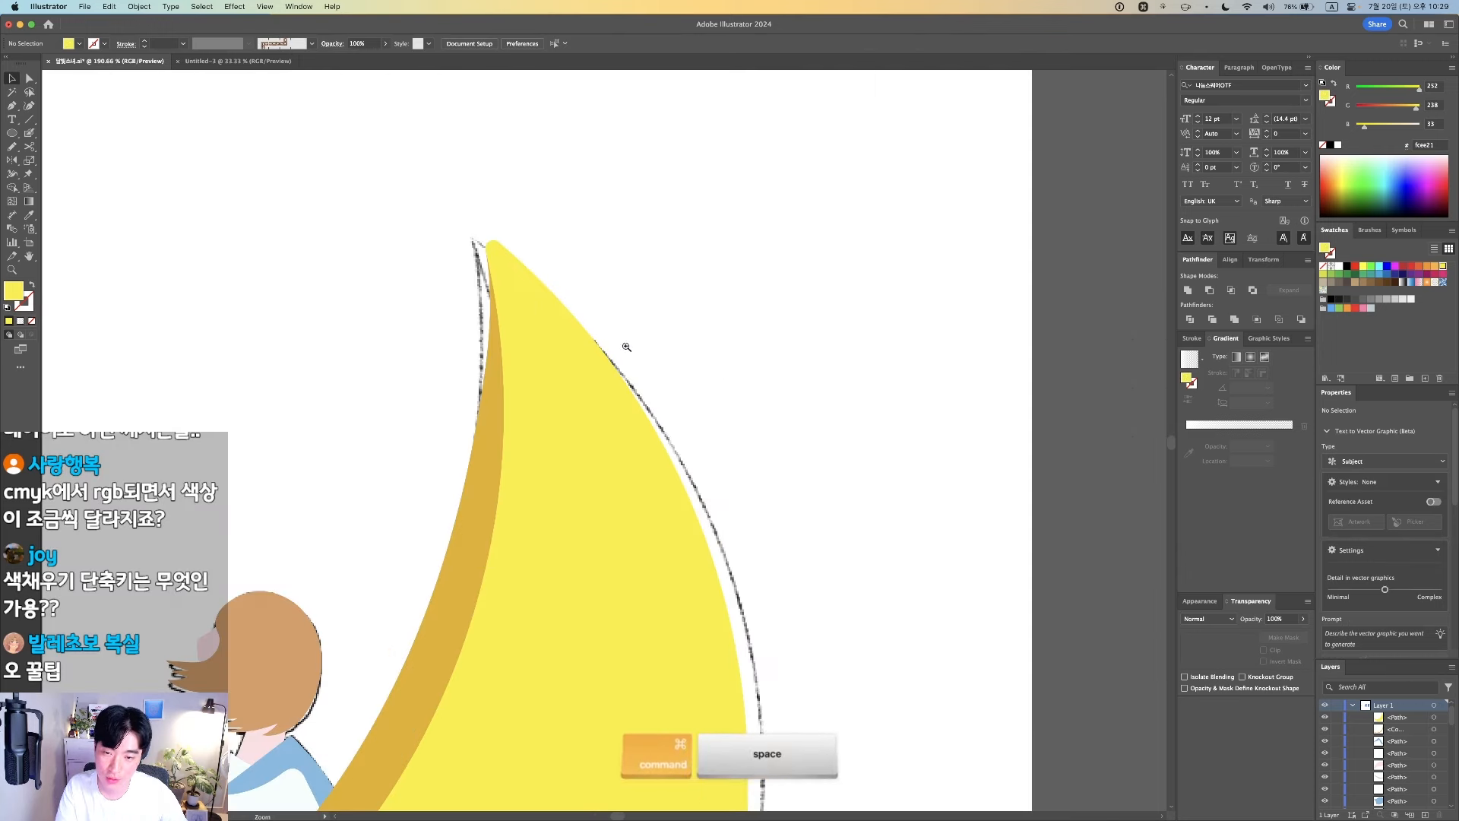
click(493, 251)
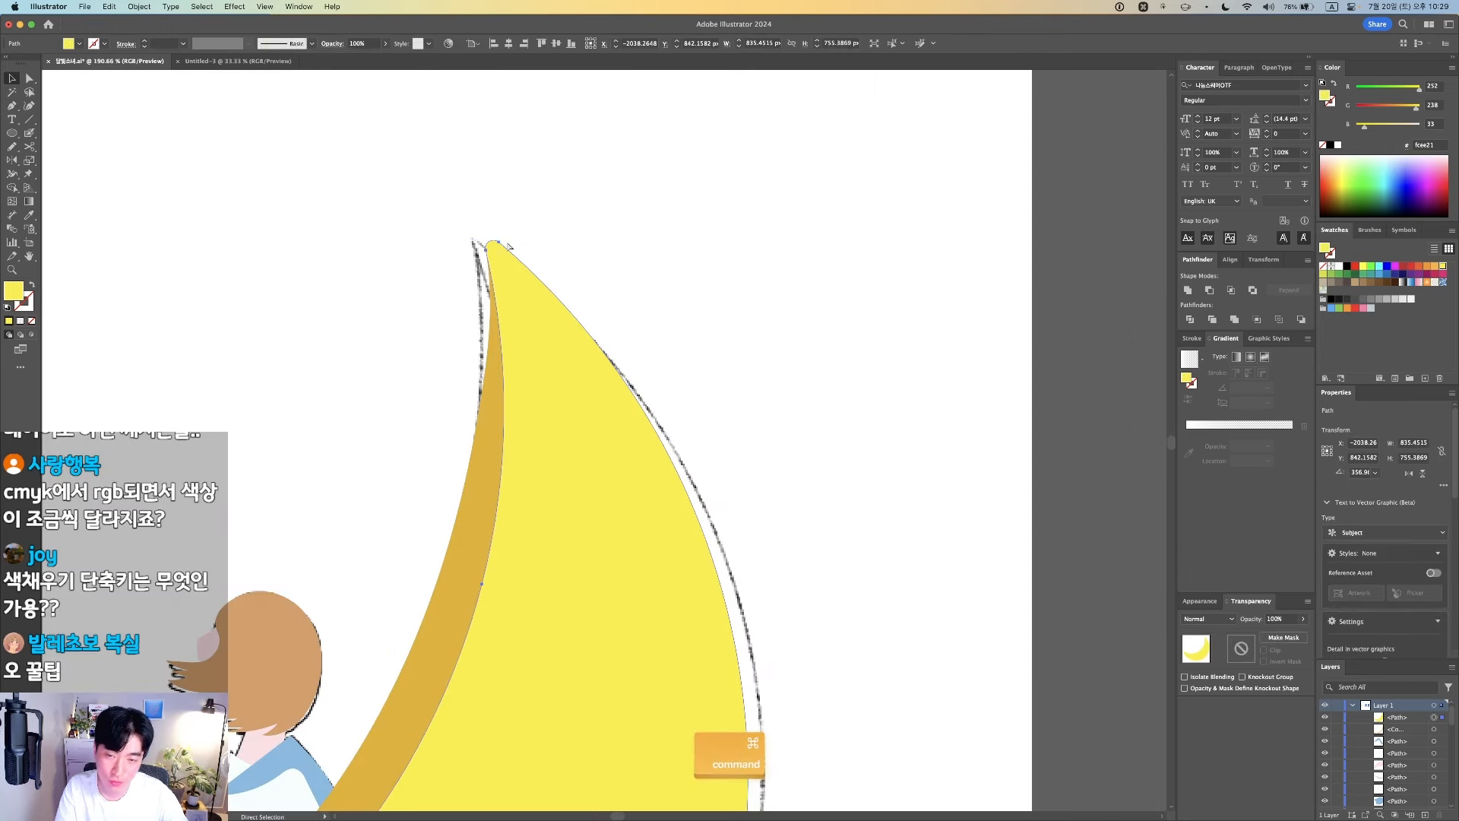
scroll(594, 368, down, 5)
click(700, 413)
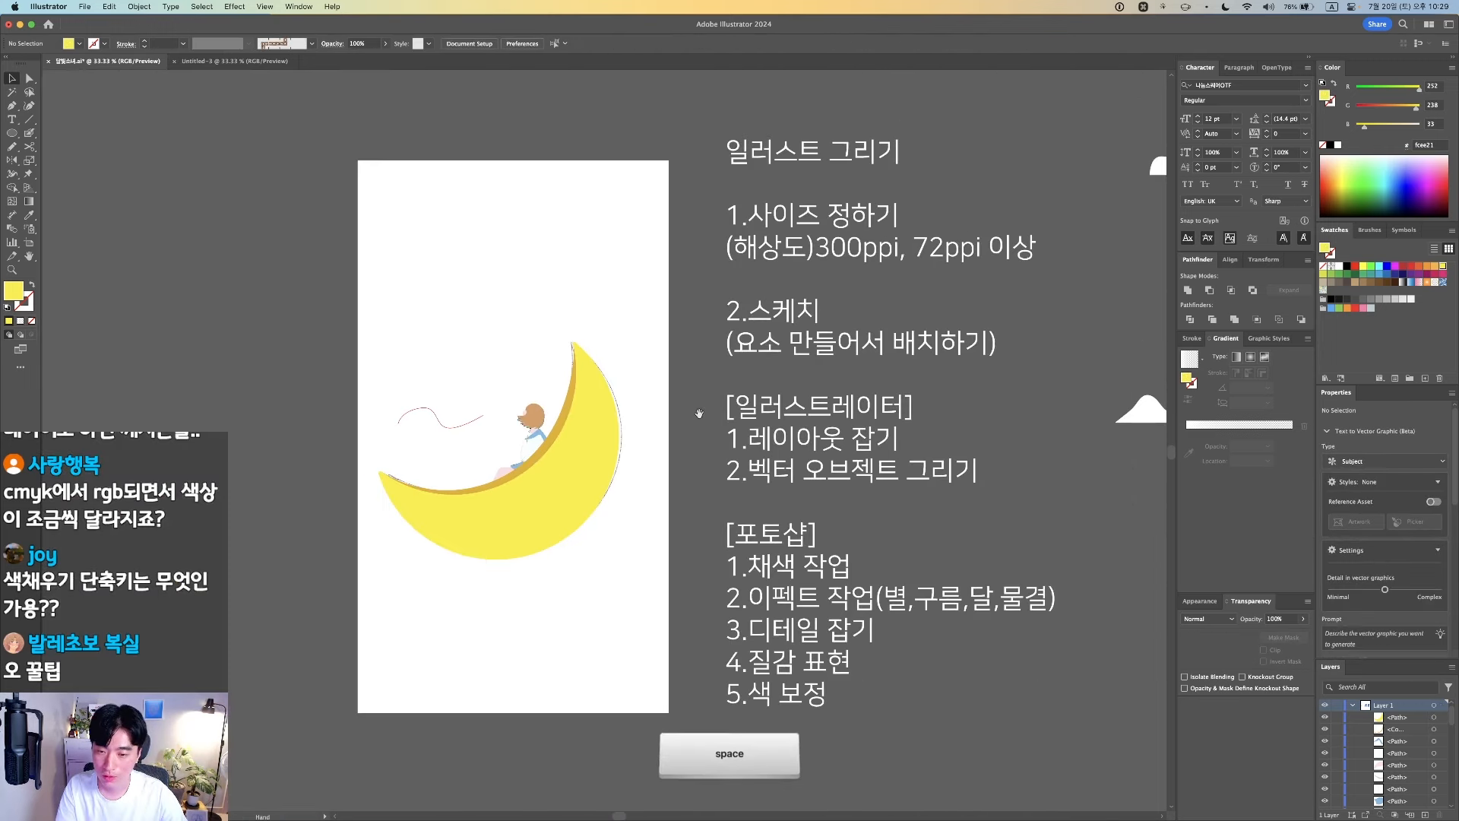
Unlock all objects and move the coloured moon and figure off the artboard into the empty space beside the sketch
key(alt+super+2)
click(332, 414)
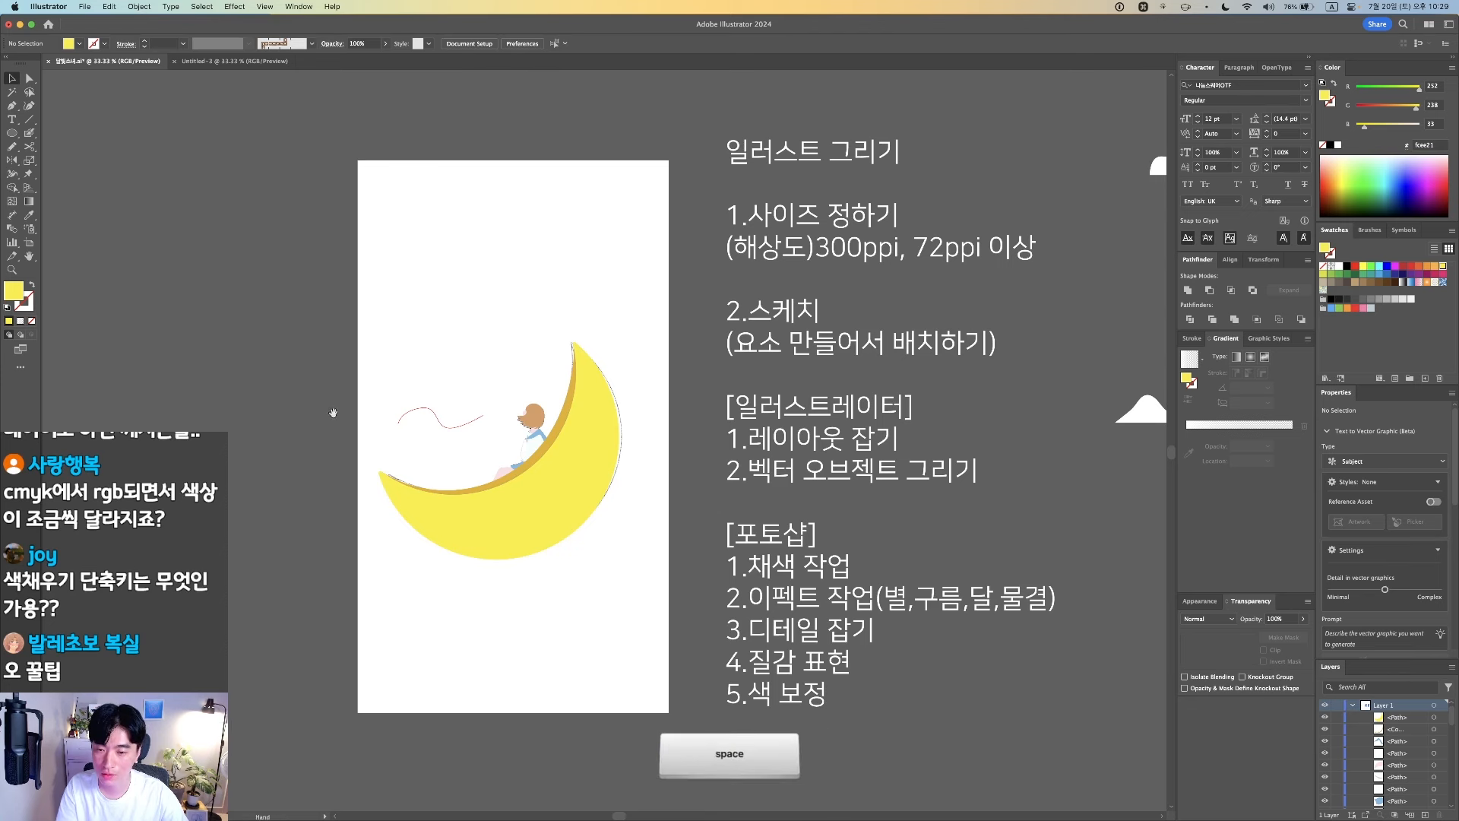
scroll(333, 412, down, 1)
drag(476, 324, 152, 325)
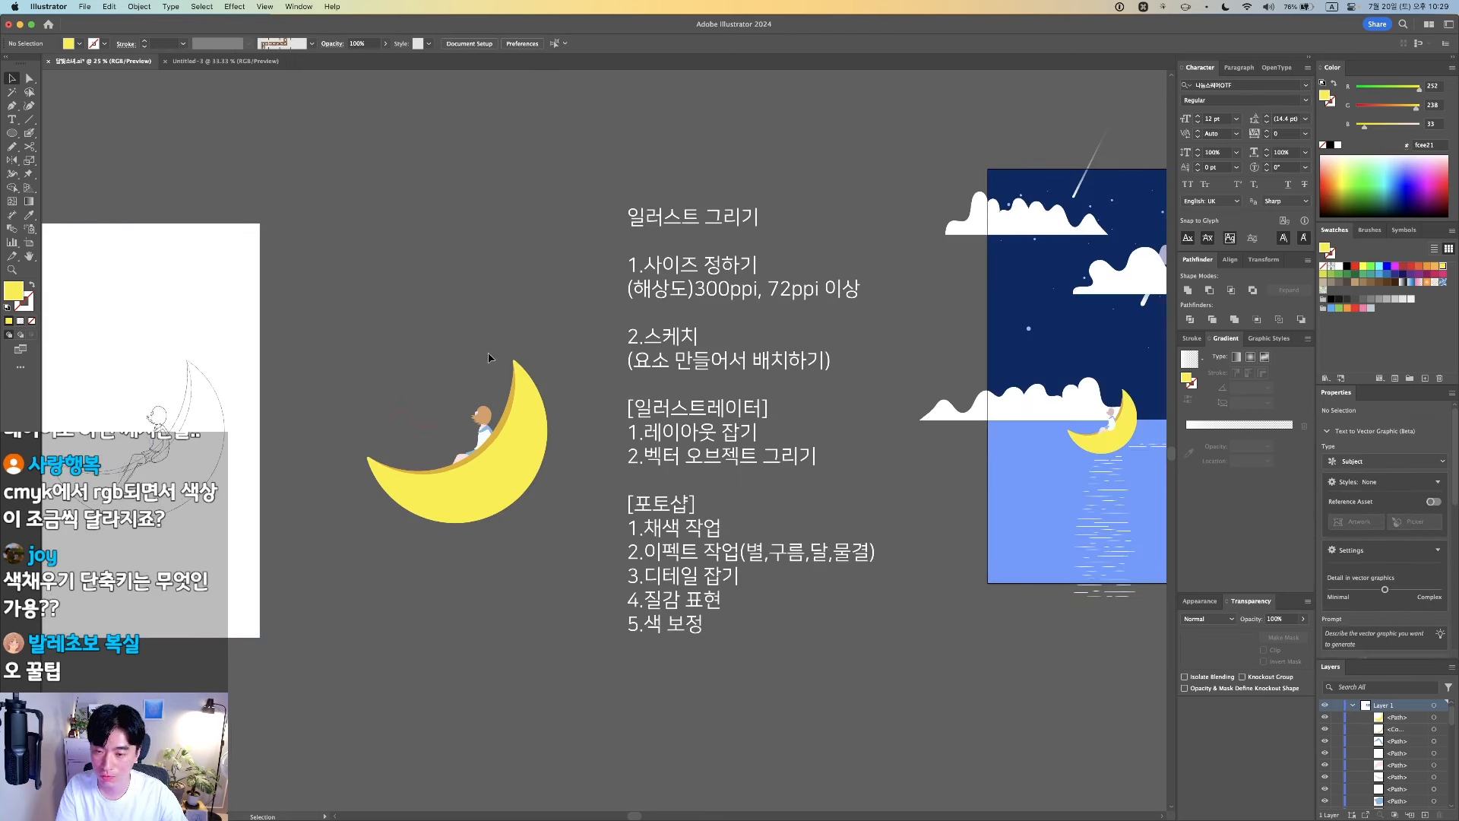
Send the yellow and ochre moon shapes to the back, behind the seated figure, and deselect them
click(543, 399)
key(shift+super+[)
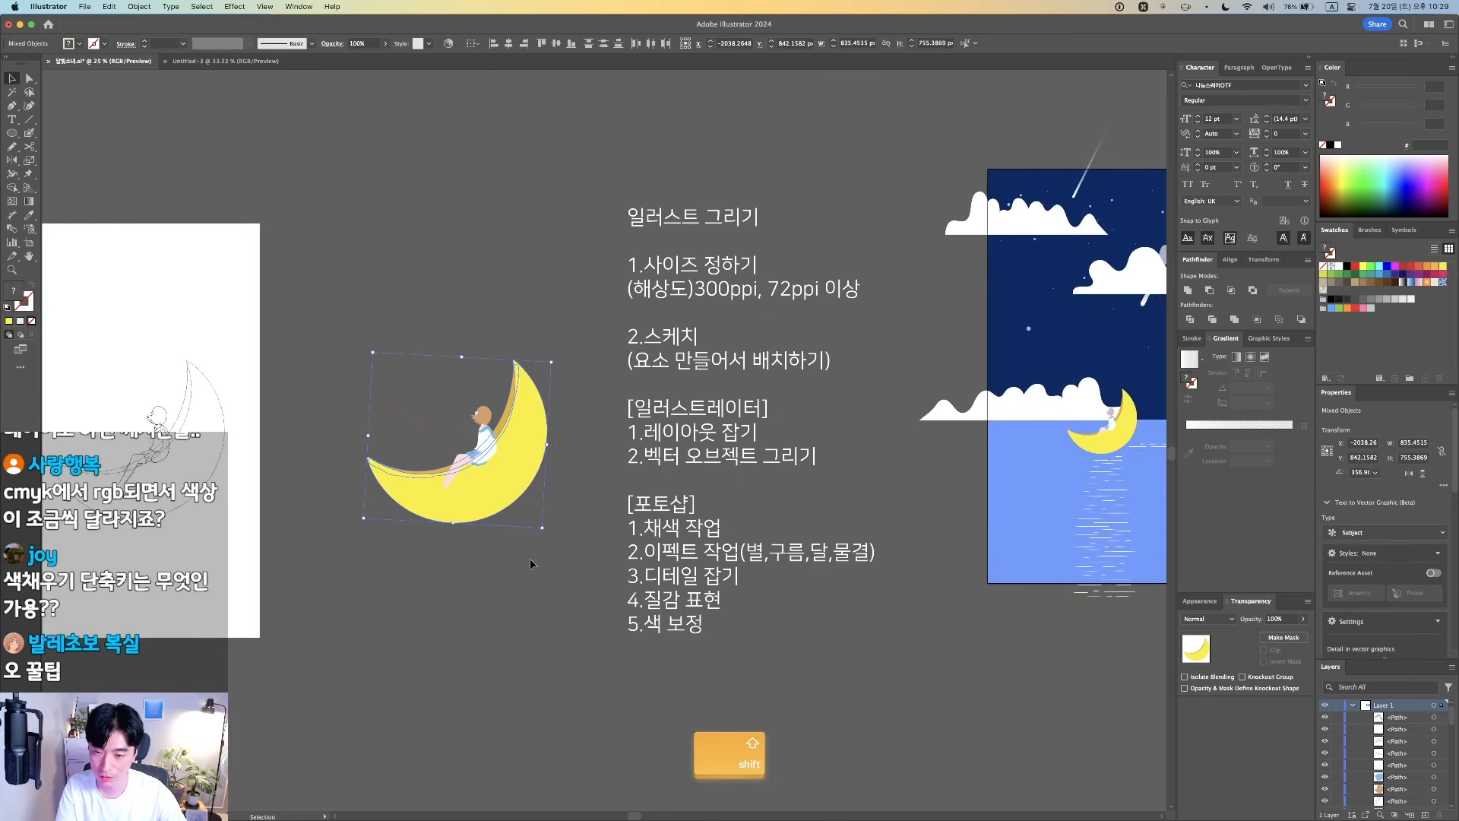
click(531, 563)
Undo a trial move of the yellow crescent and bring it to the front so it overlaps the figure's legs
drag(326, 306, 633, 558)
drag(709, 628, 709, 586)
drag(696, 518, 715, 553)
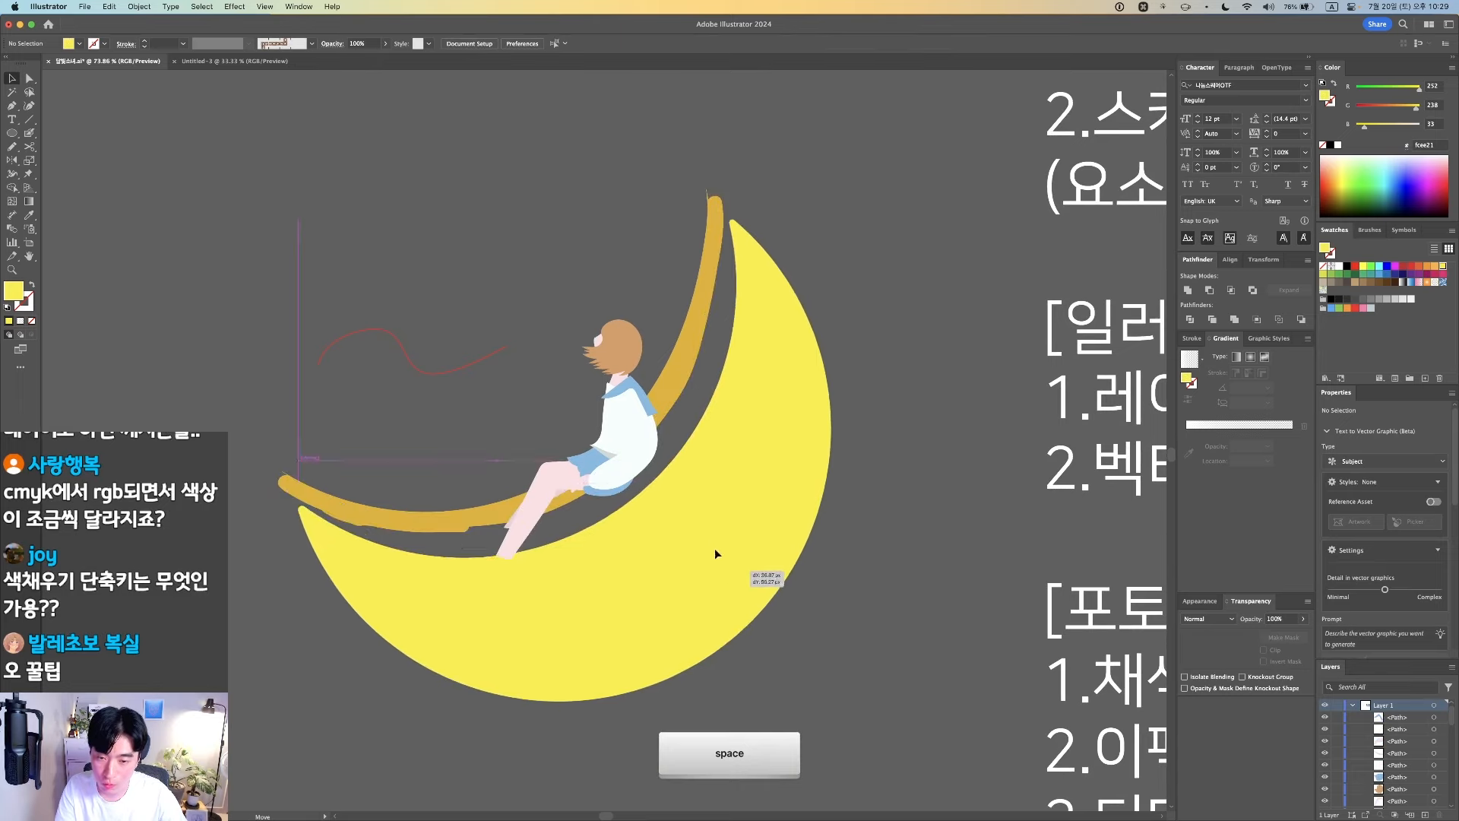
key(super+z)
key(shift+super+])
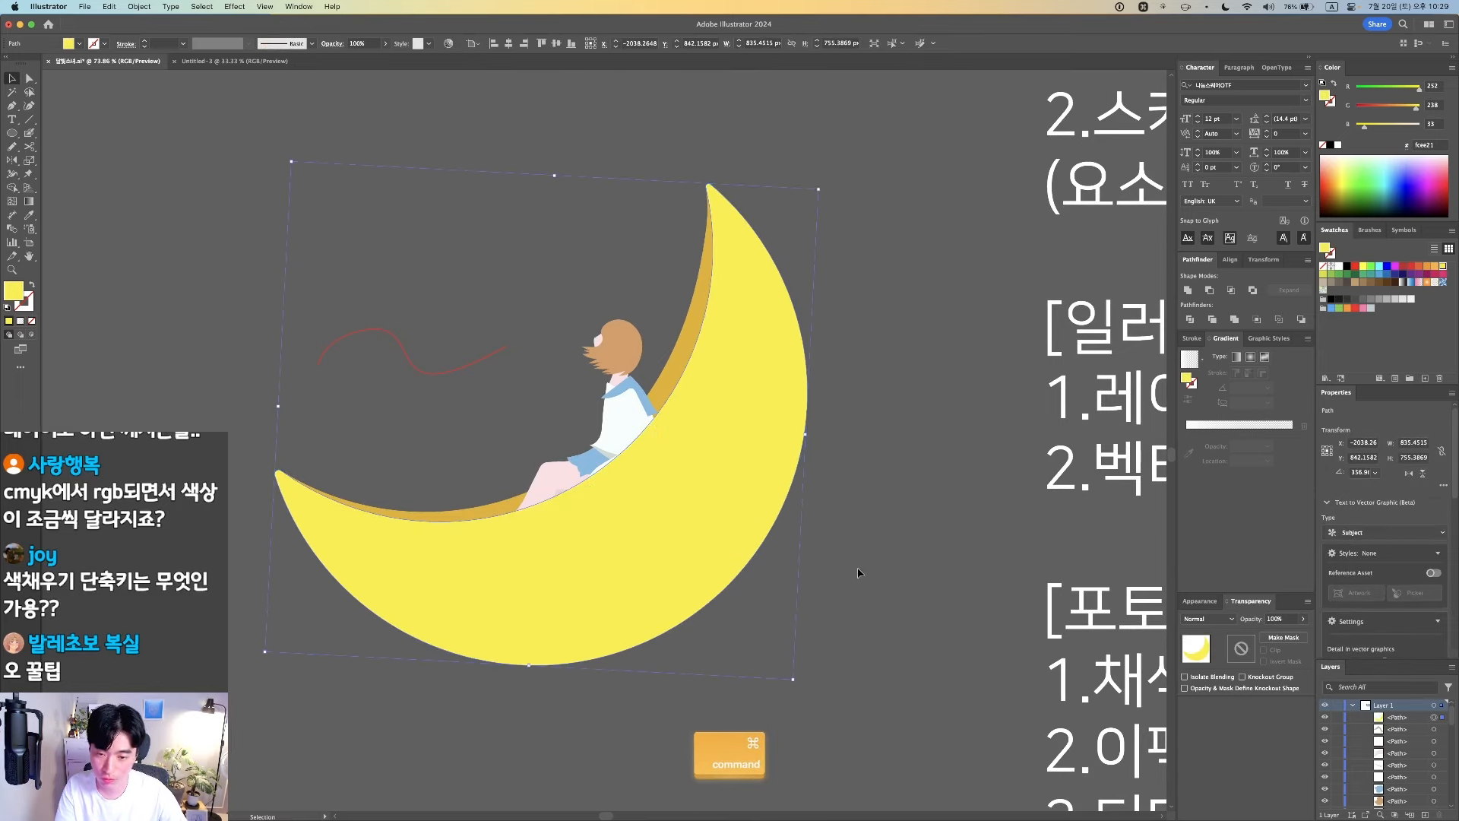
click(863, 581)
Bring the near white sleeve and its pink hand to the front of the yellow crescent and deselect them
drag(305, 297, 948, 728)
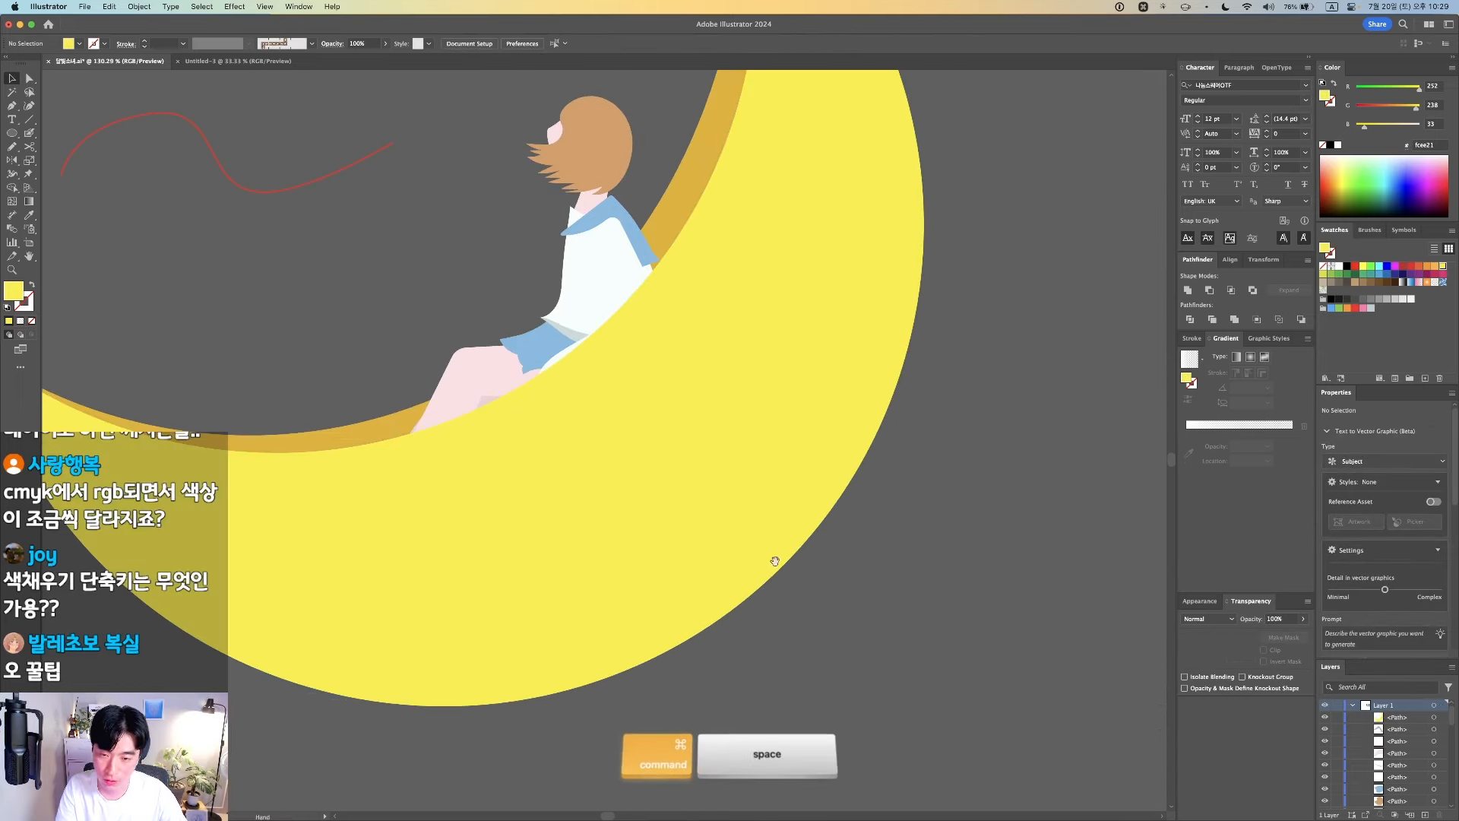
click(556, 358)
shift+click(520, 373)
key(shift+super+])
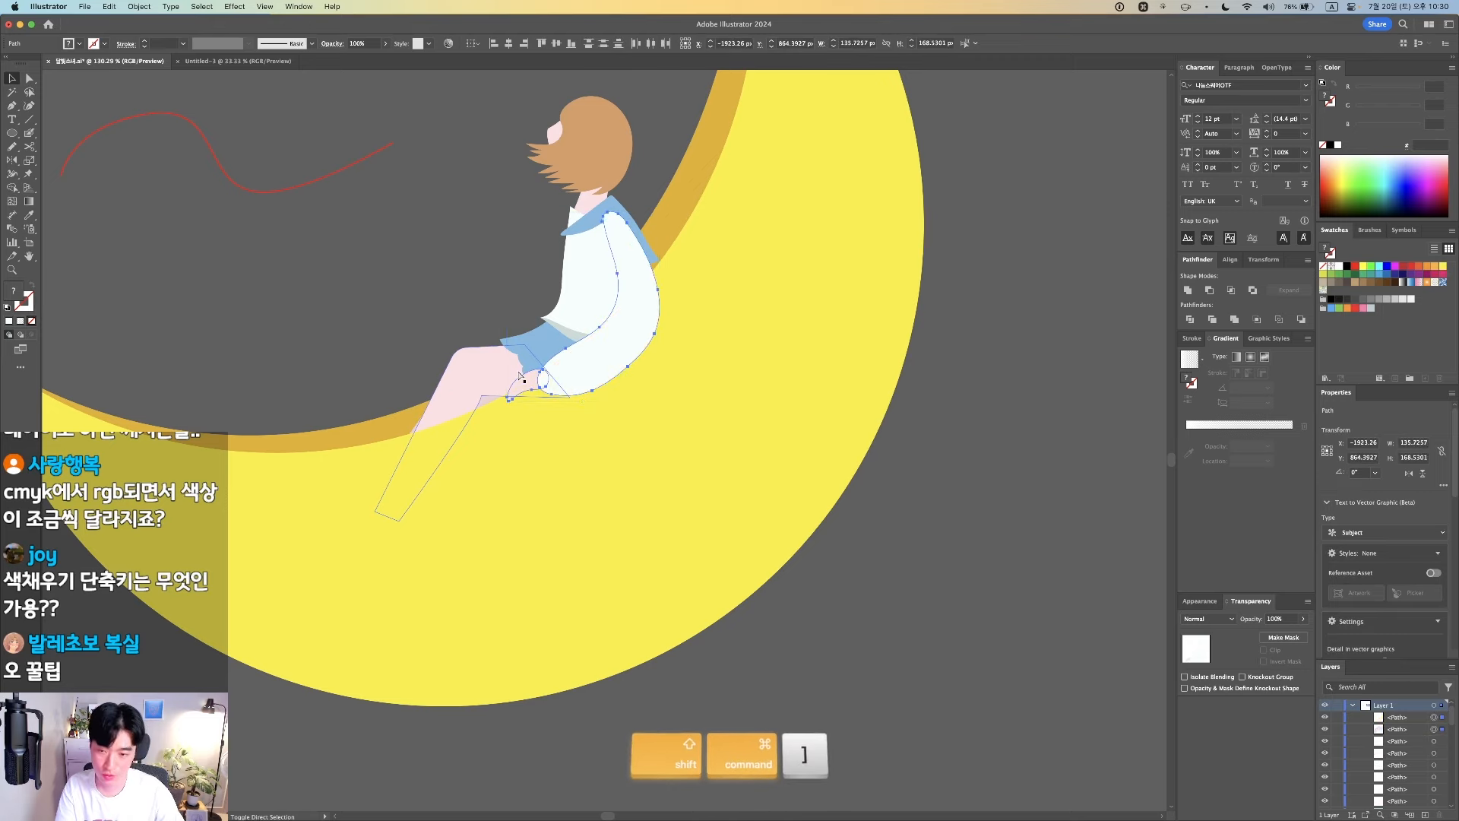
click(979, 535)
scroll(979, 535, down, 3)
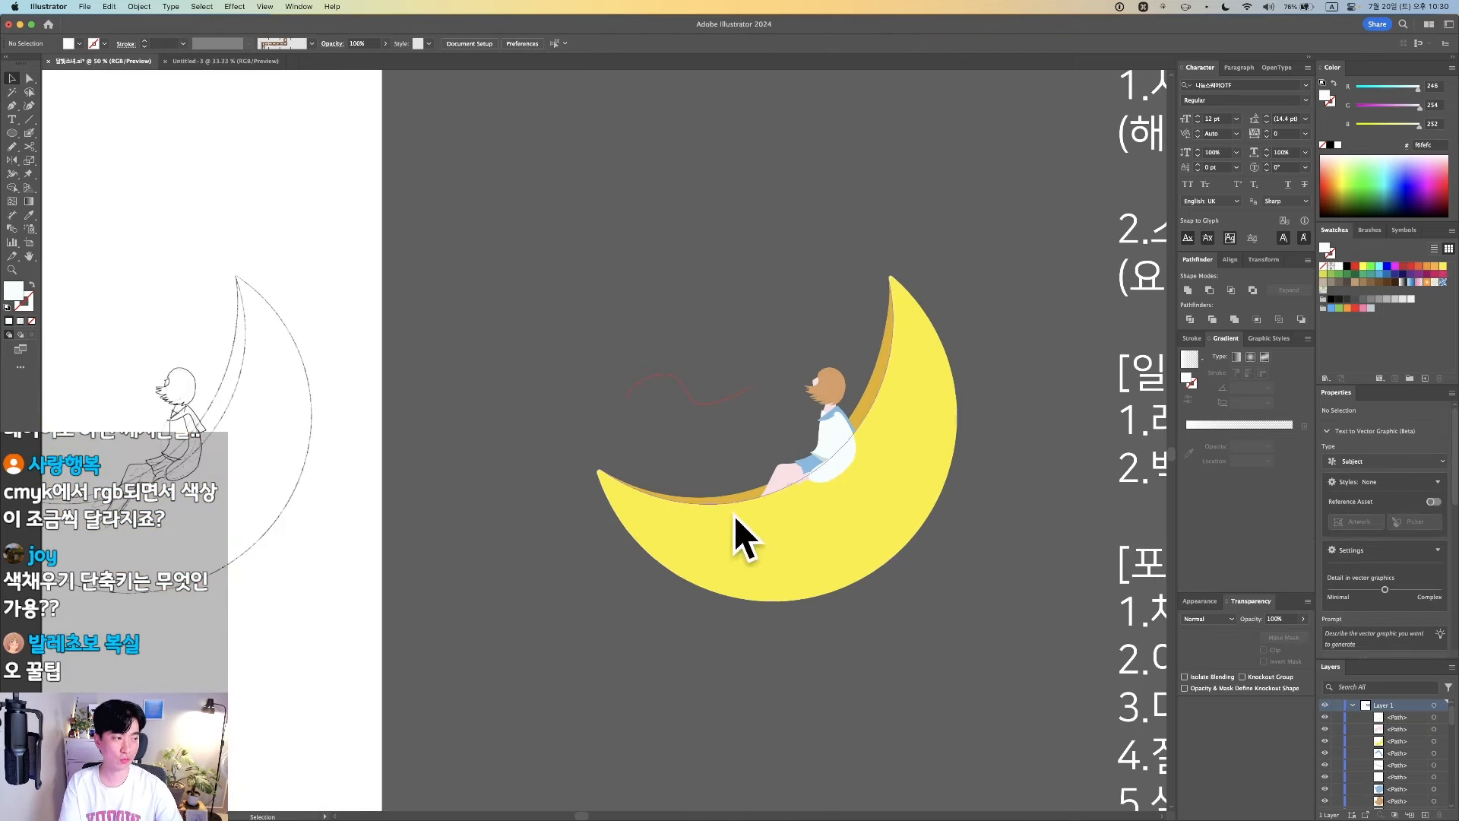
Try rotating the figure's hair and face slightly, undo the change, and deselect them
drag(600, 454, 850, 445)
drag(722, 437, 341, 445)
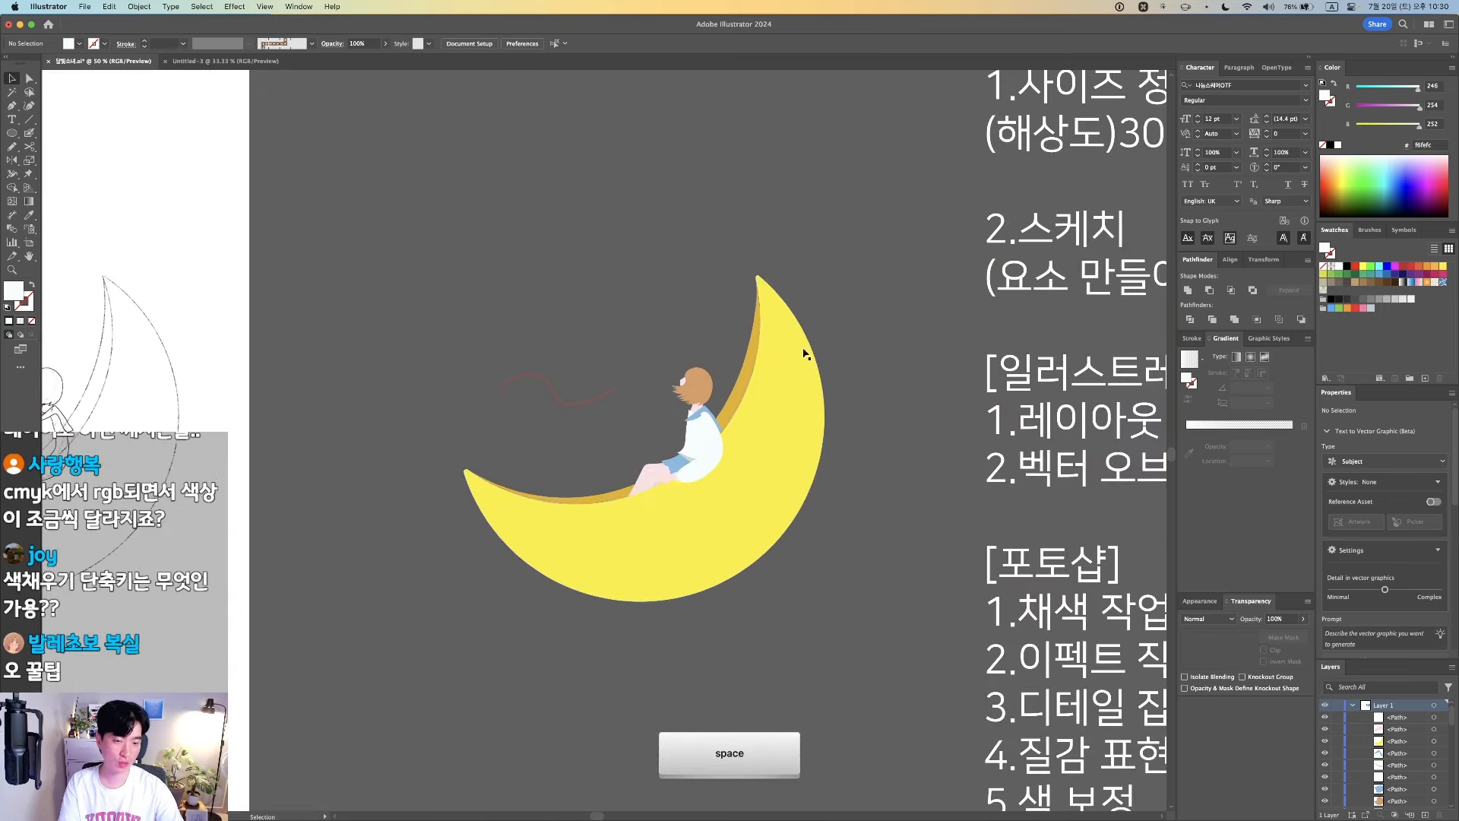
key(z)
drag(399, 249, 822, 510)
key(v)
drag(830, 421, 752, 403)
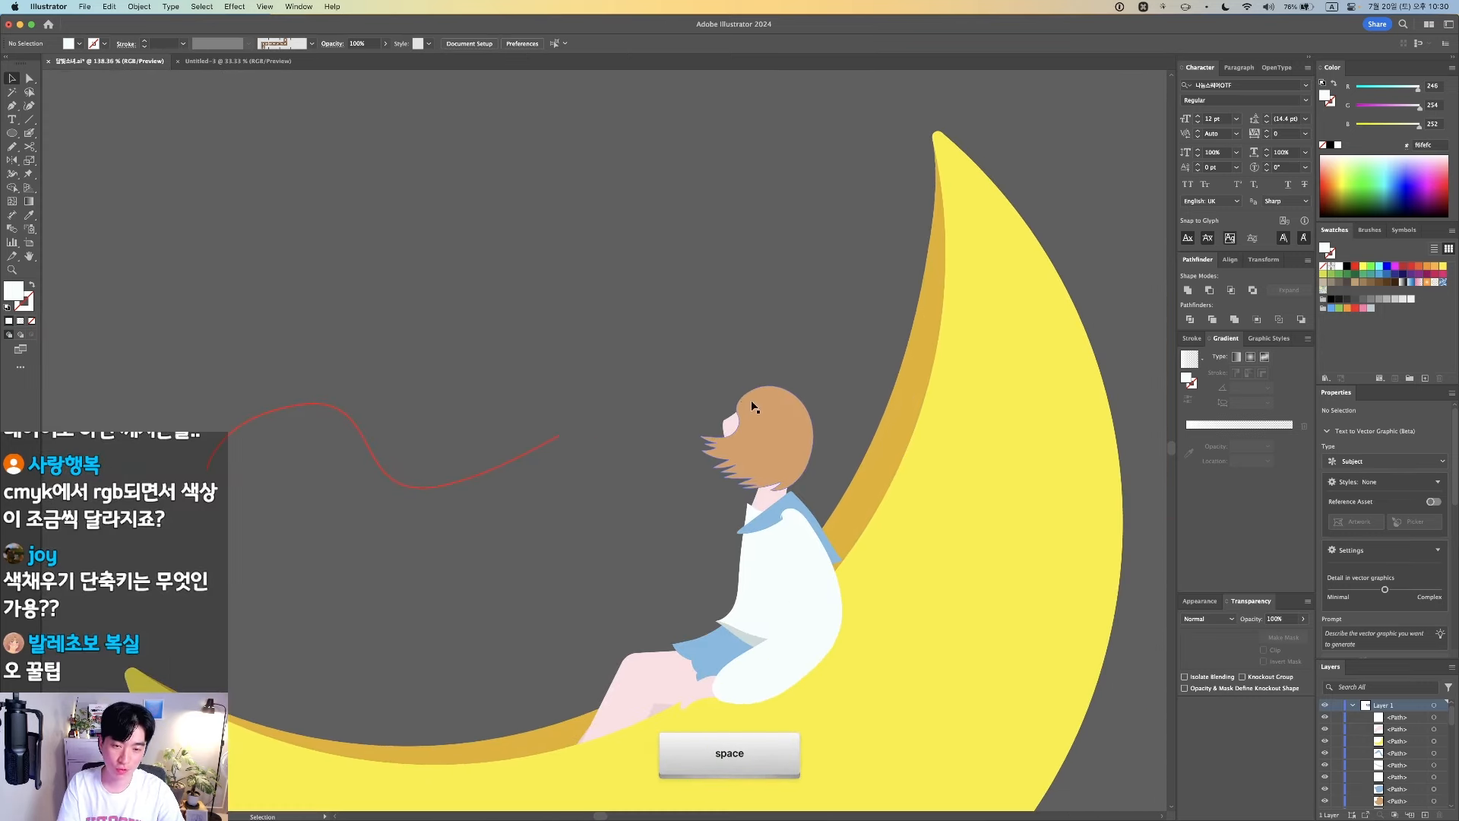
click(744, 416)
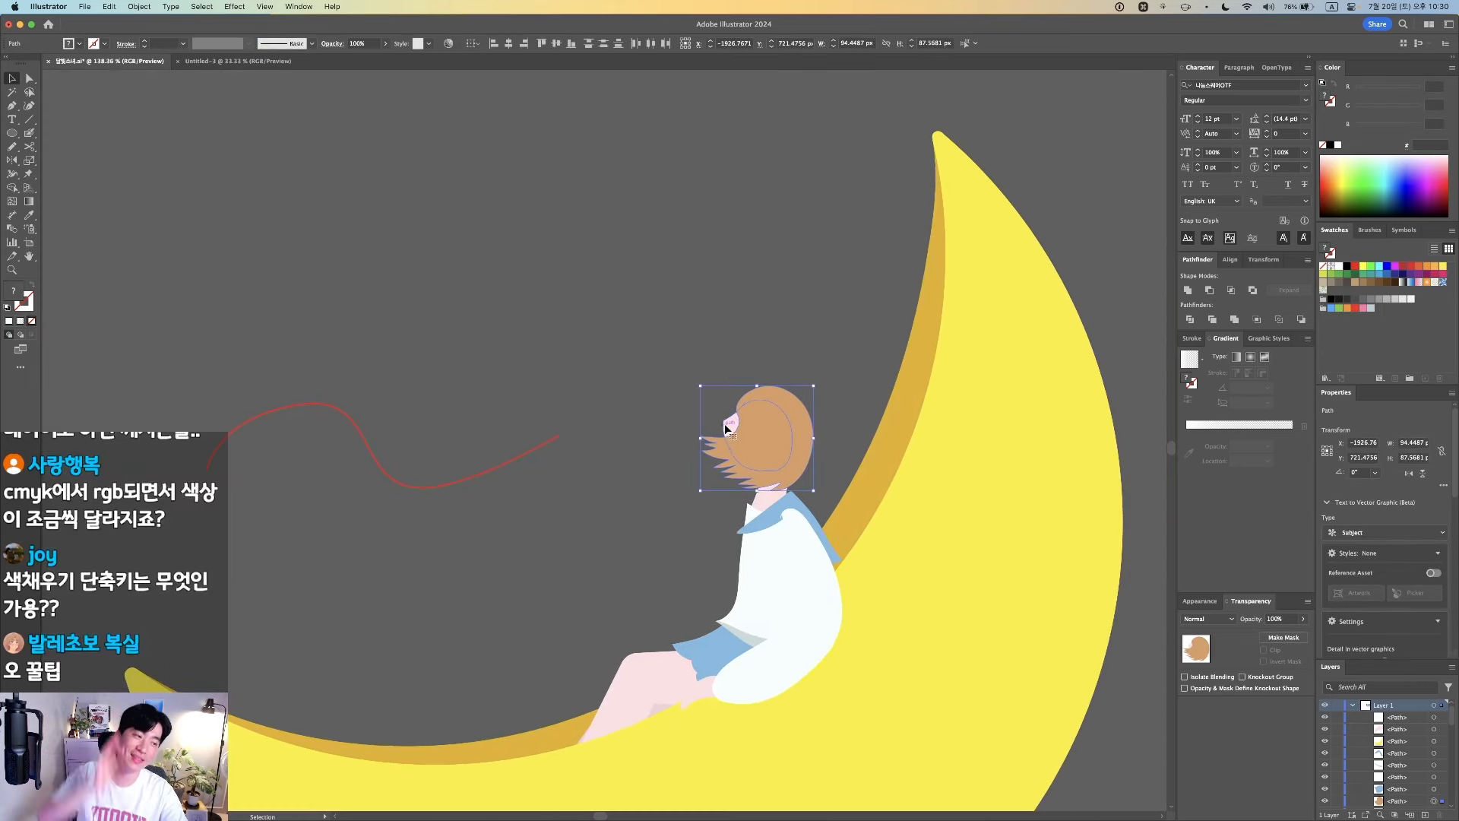
mouse_move(815, 379)
mouse_down()
mouse_move(832, 401)
mouse_move(819, 366)
mouse_move(832, 382)
mouse_up()
key(super+z)
click(613, 523)
drag(614, 523, 531, 280)
Try bending the near pink leg with Puppet Warp and undo the change
click(559, 405)
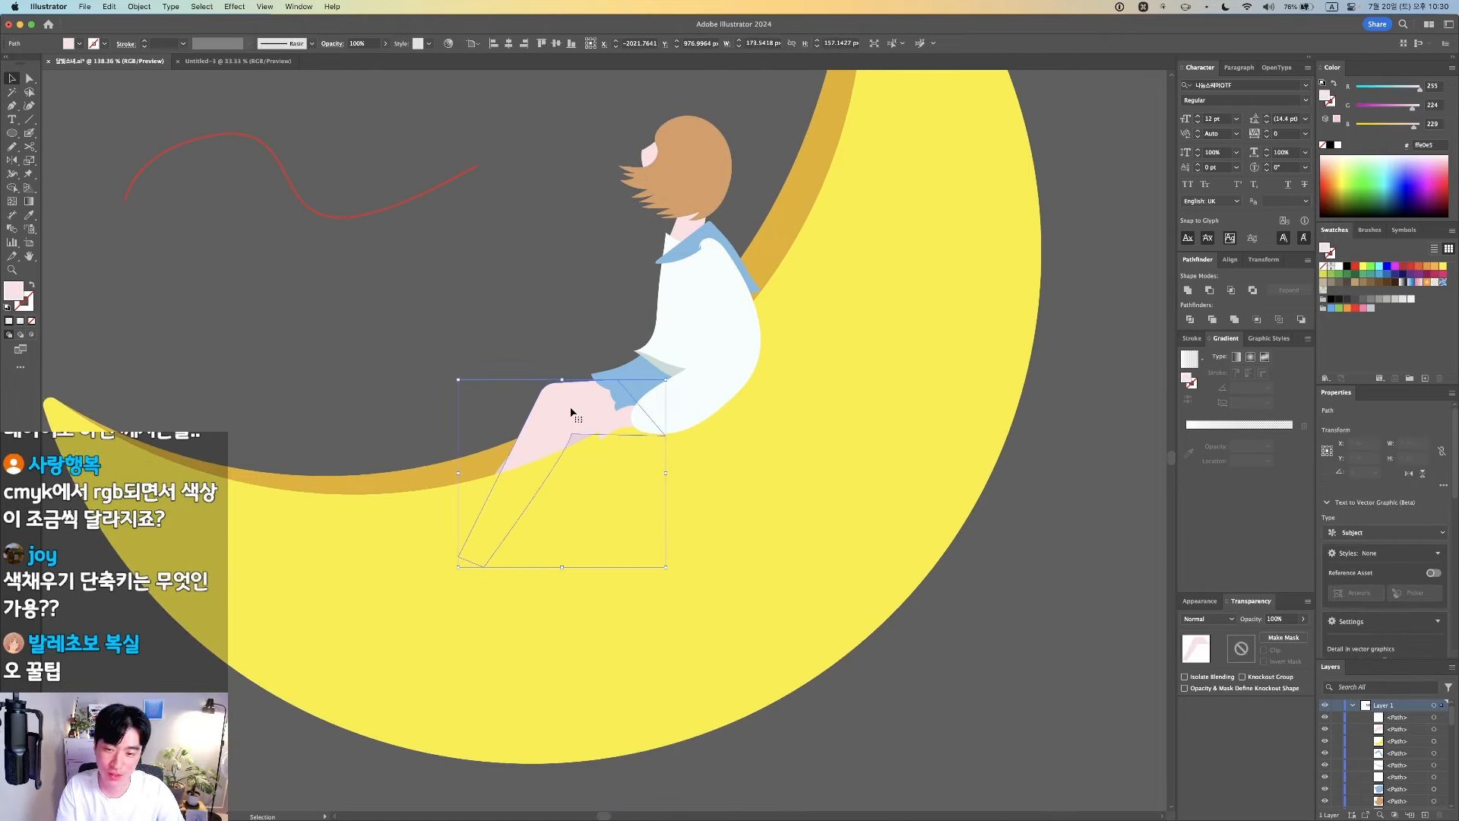
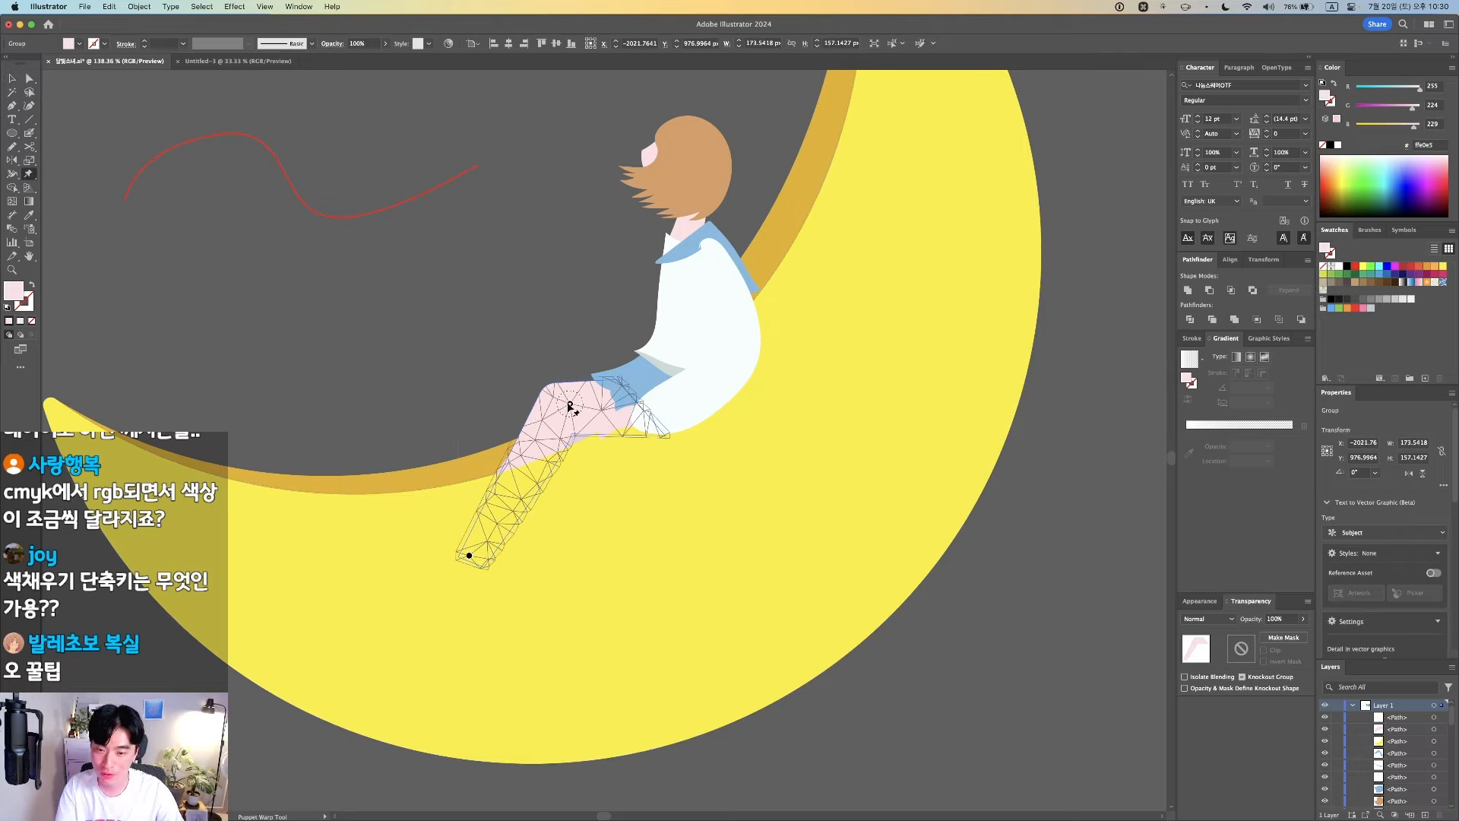
drag(570, 404, 568, 403)
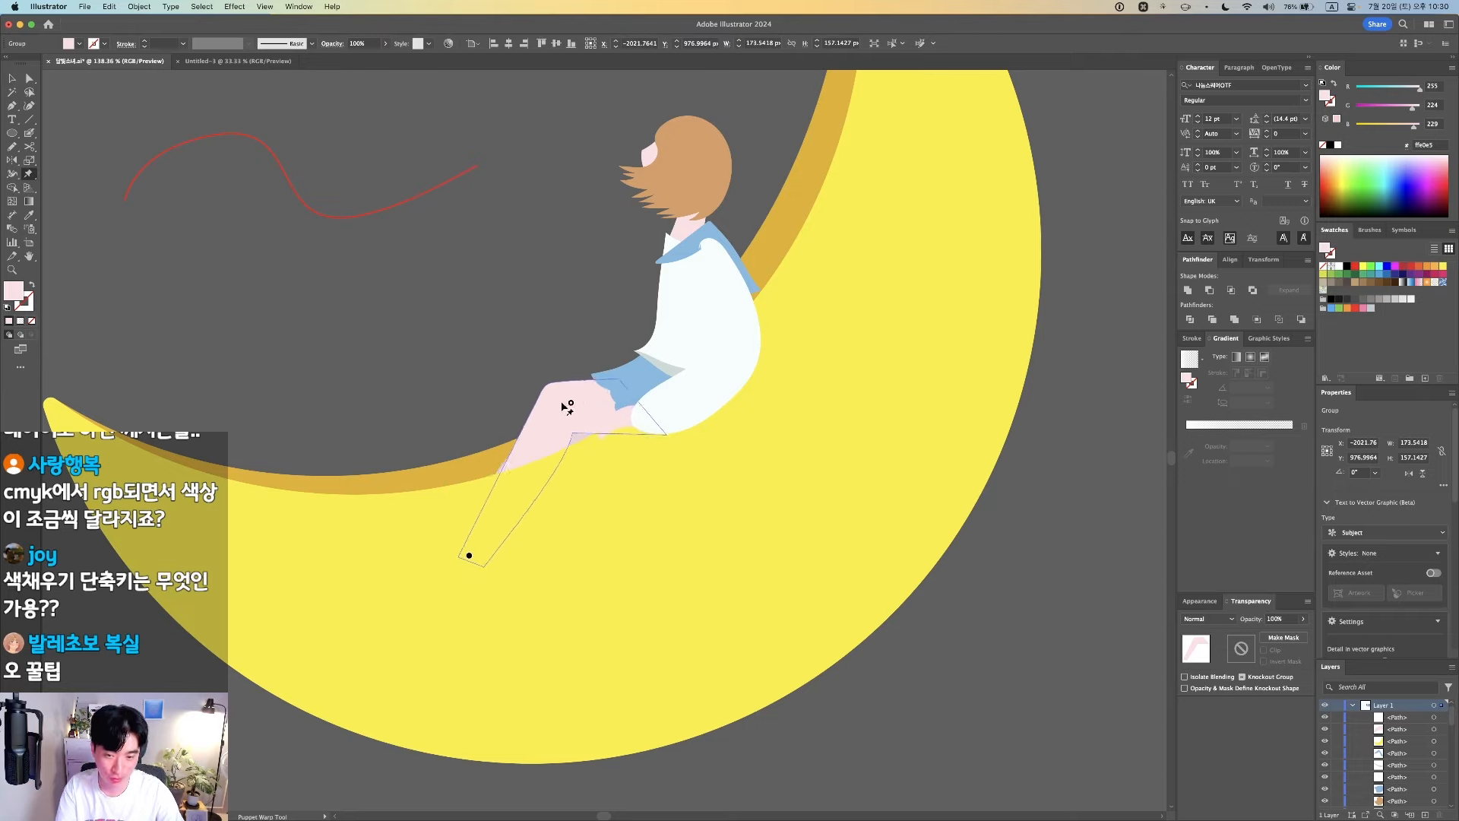
key(super+z)
key(v)
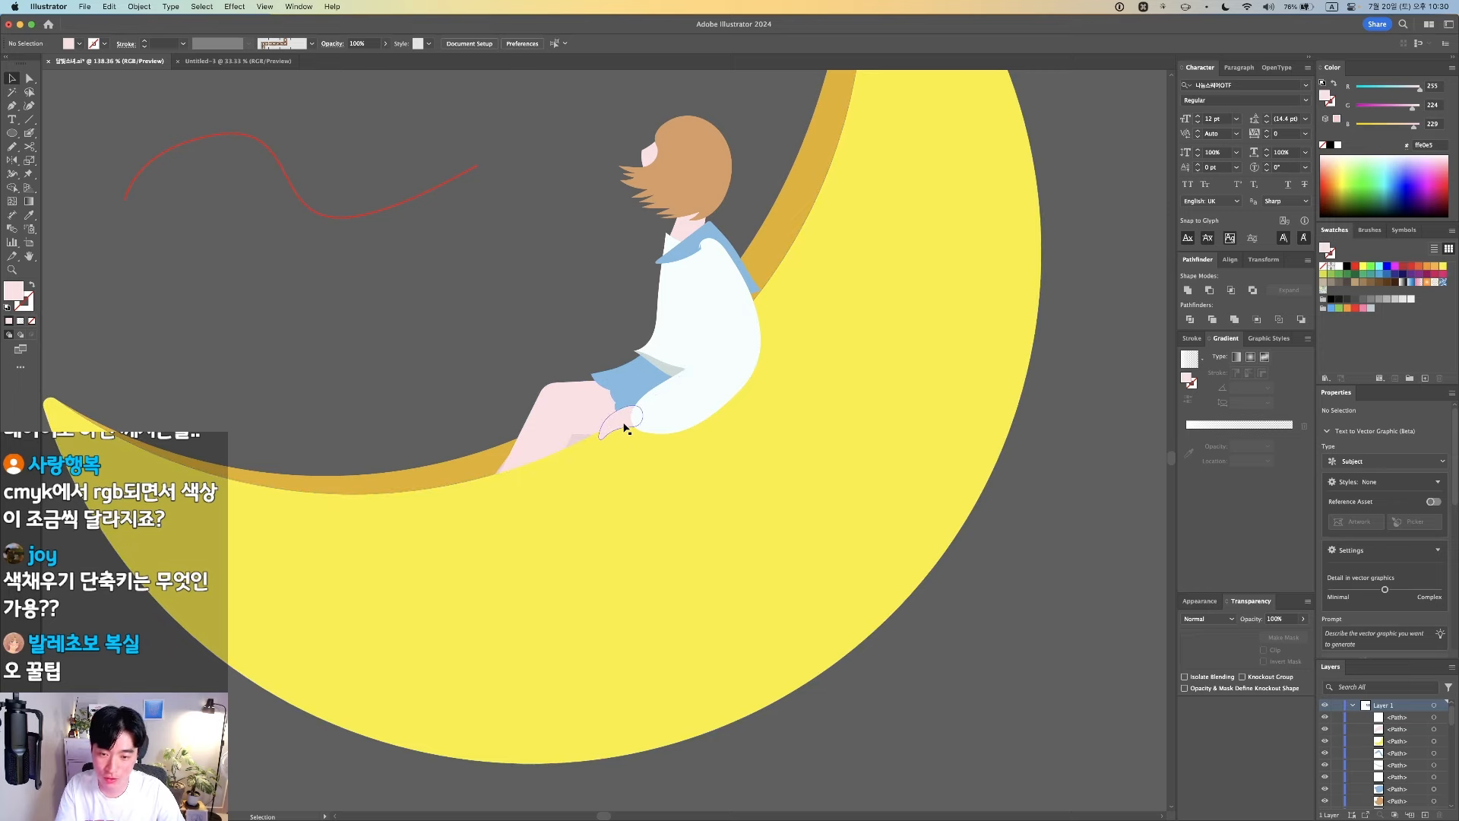
Pin the near sleeve and hand at the wrist and elbow with Puppet Warp, raise the wrist slightly, and deselect
click(623, 416)
shift+click(673, 411)
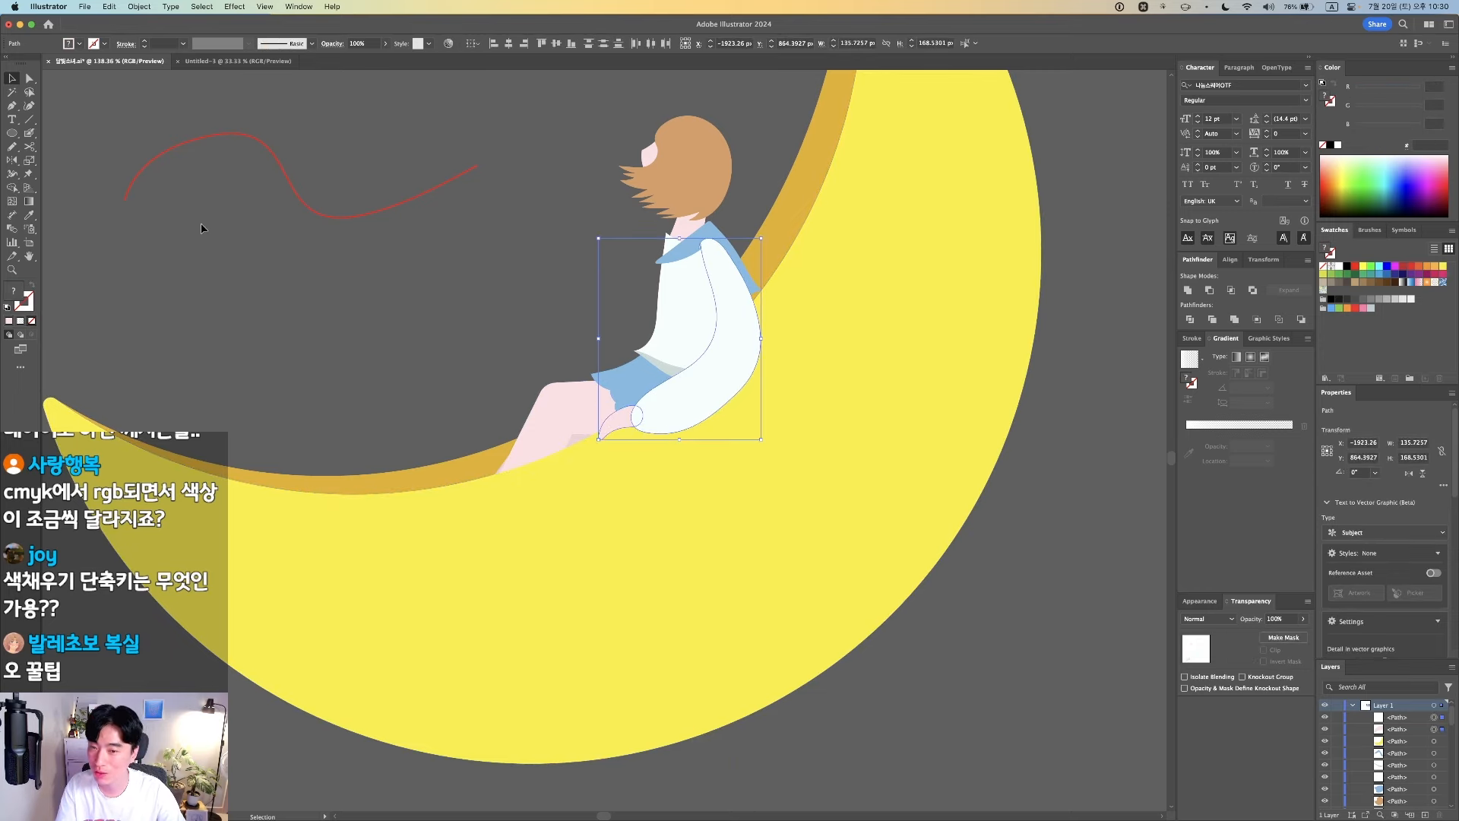
scroll(574, 437, up, 5)
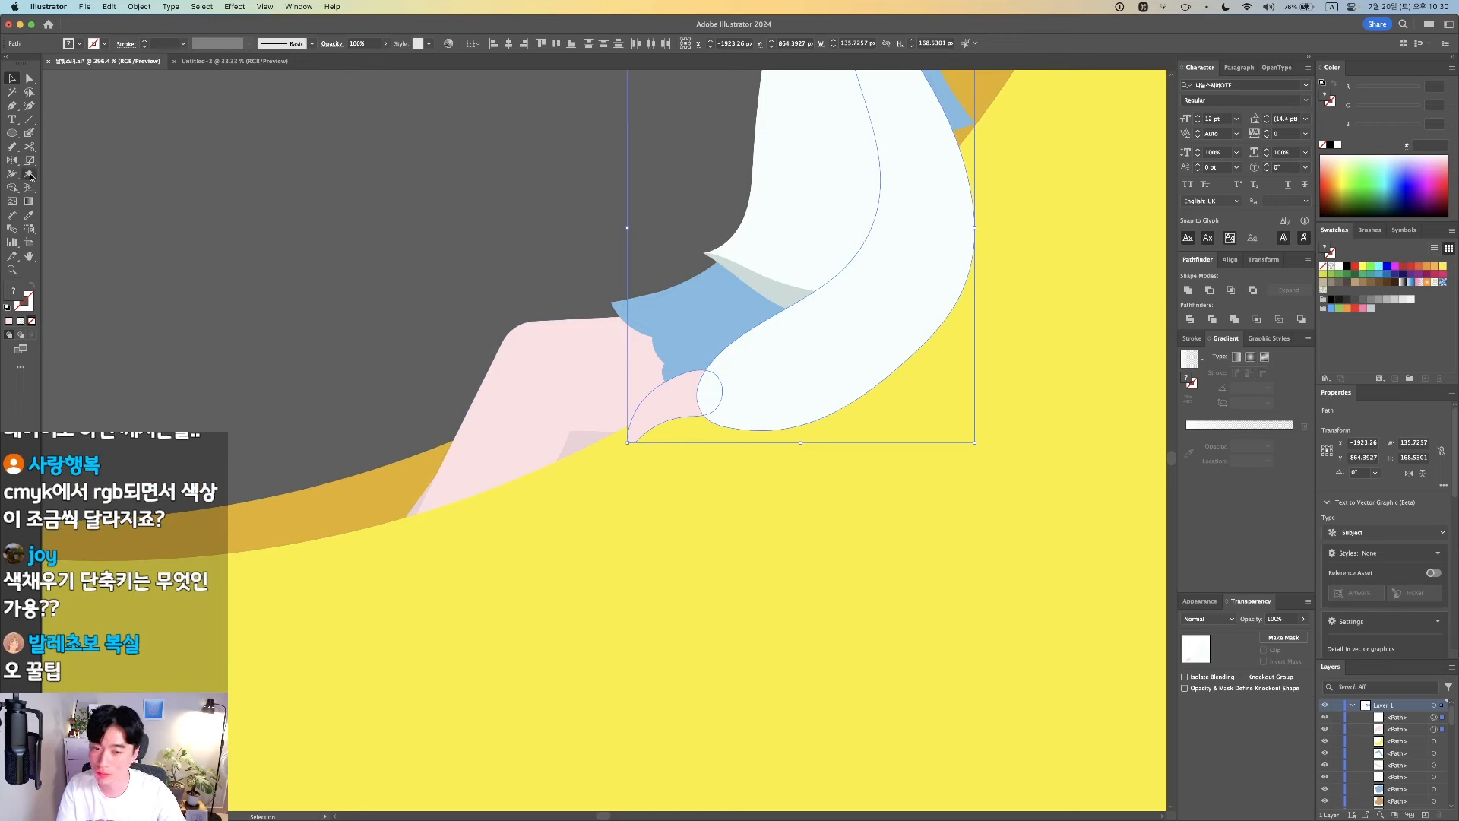
click(29, 175)
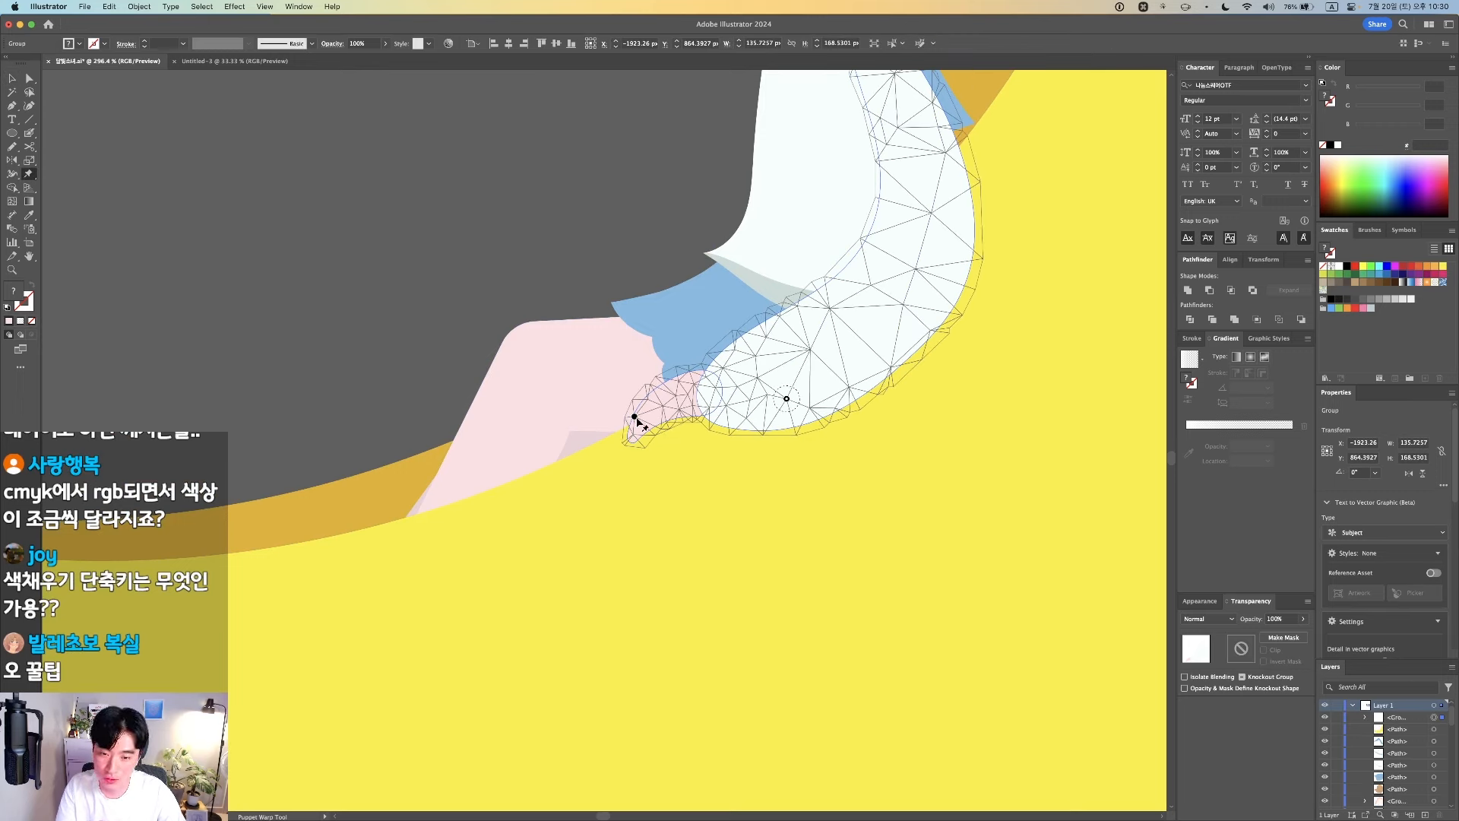
key(BackSpace)
click(718, 391)
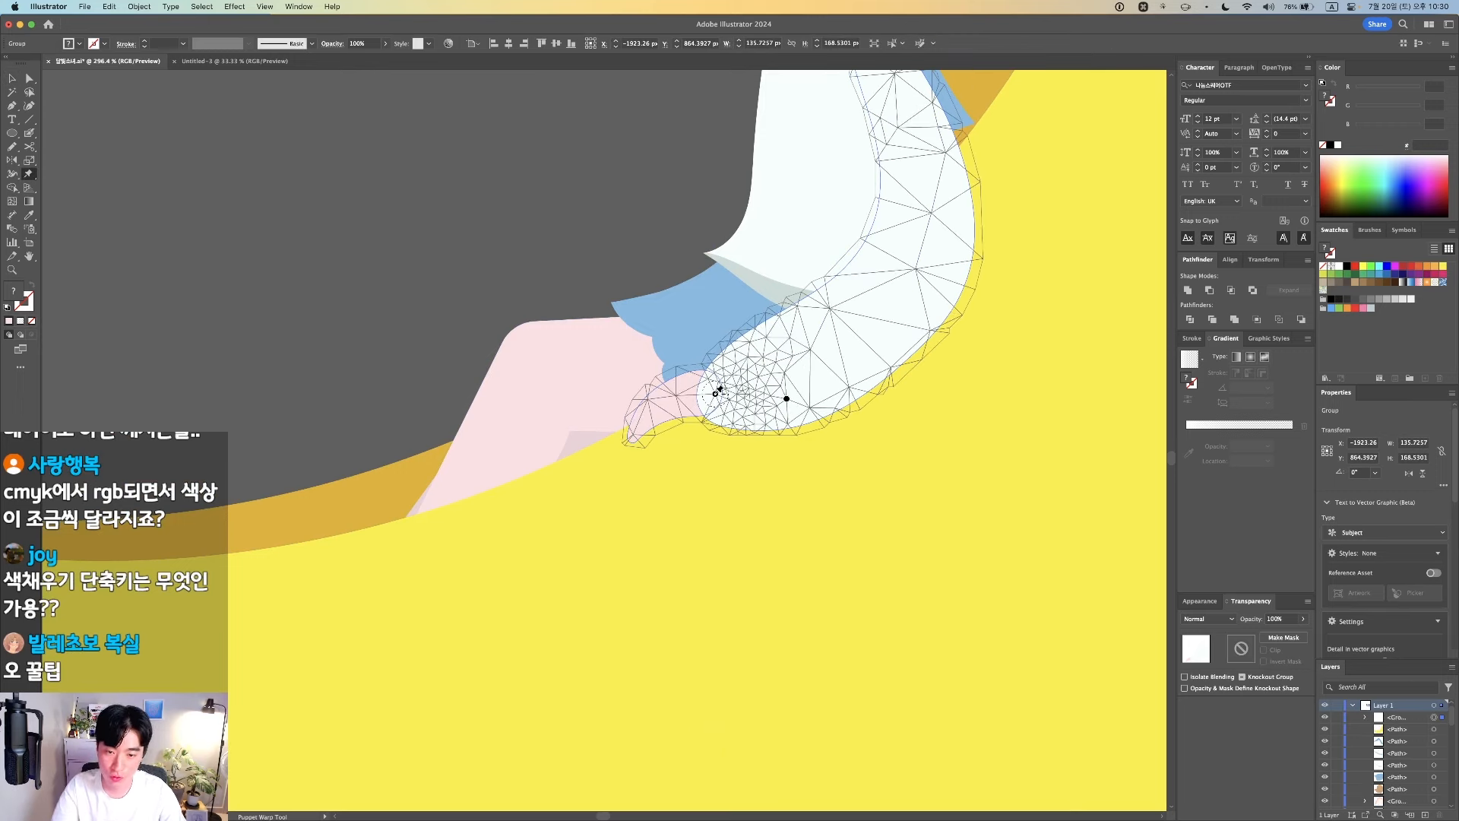
key(BackSpace)
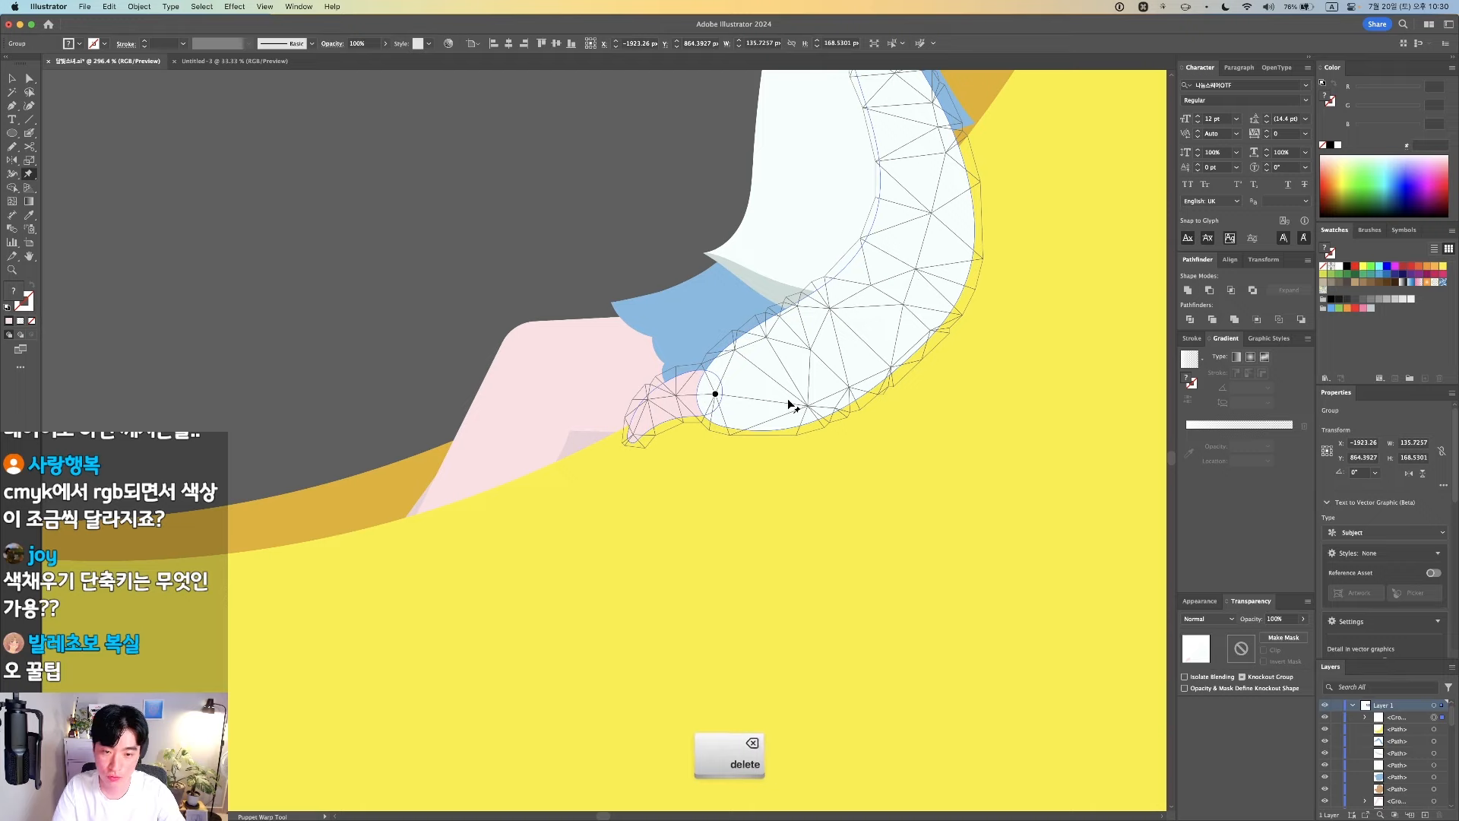
click(918, 259)
drag(715, 393, 712, 388)
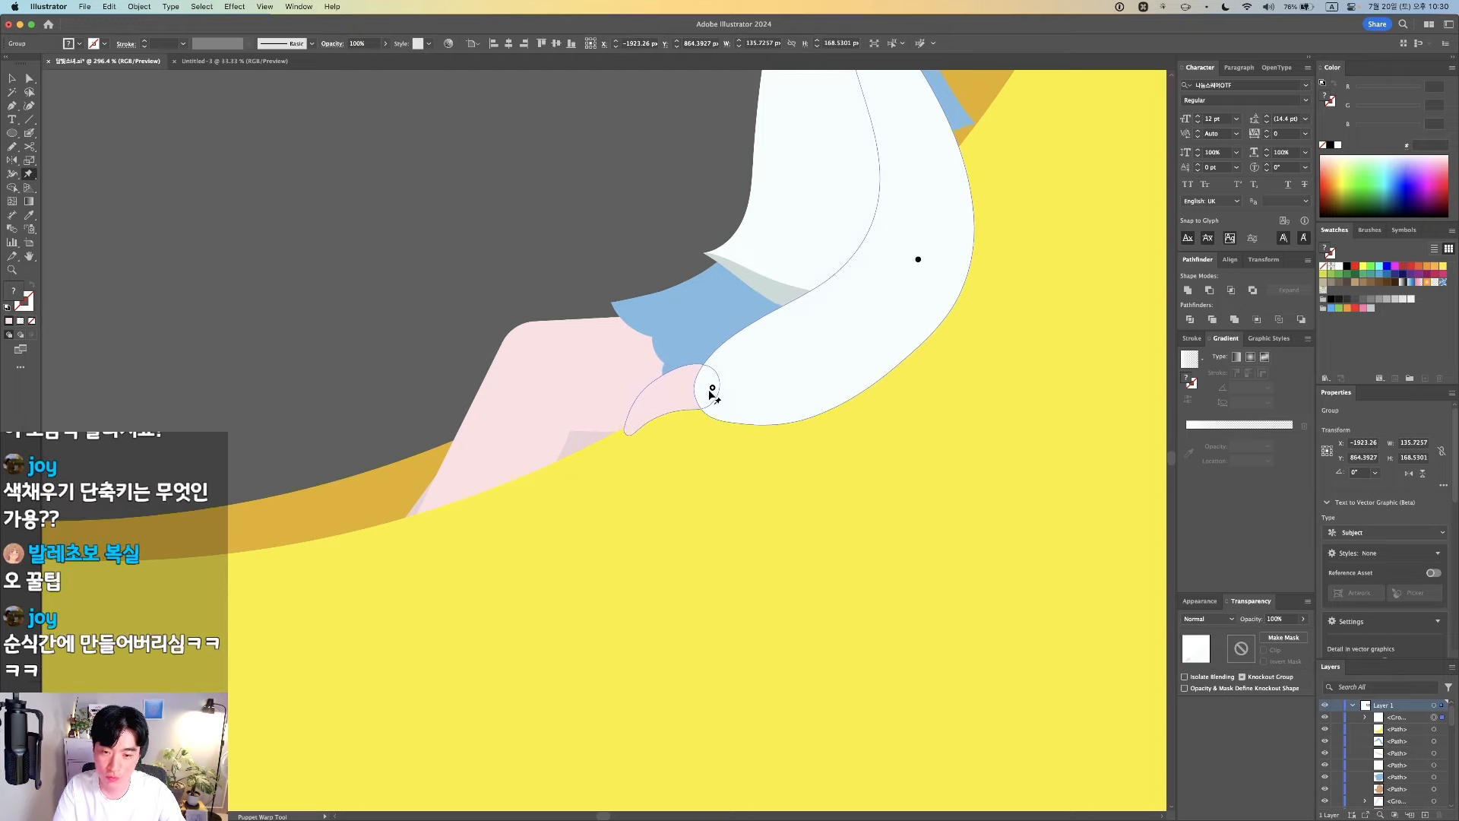
scroll(738, 404, down, 3)
key(v)
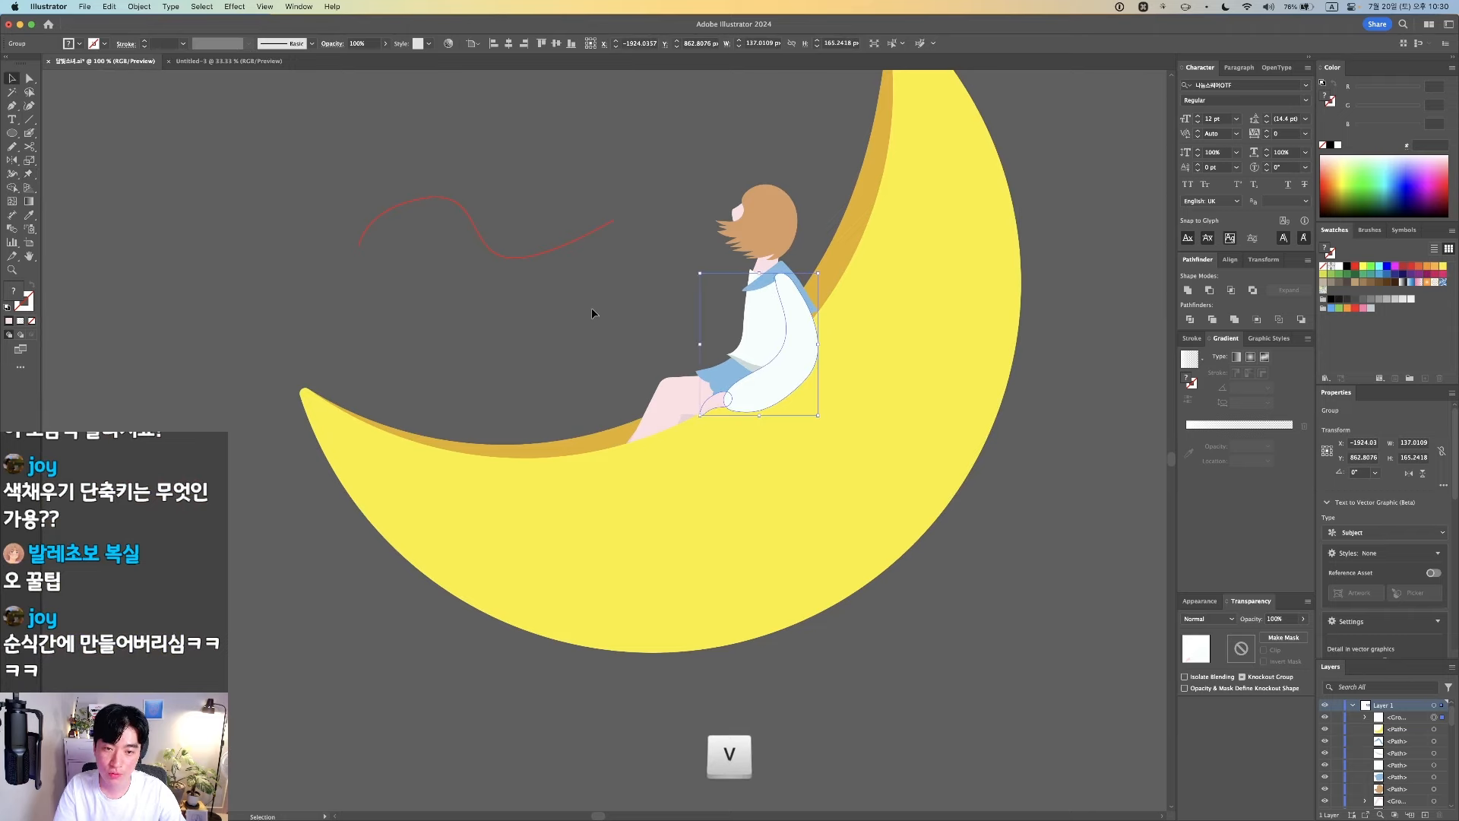
click(592, 308)
Bring the blue sailor collar to the front so it covers the top of the sleeve, and deselect it
key(space)
drag(648, 324, 606, 368)
drag(769, 303, 859, 413)
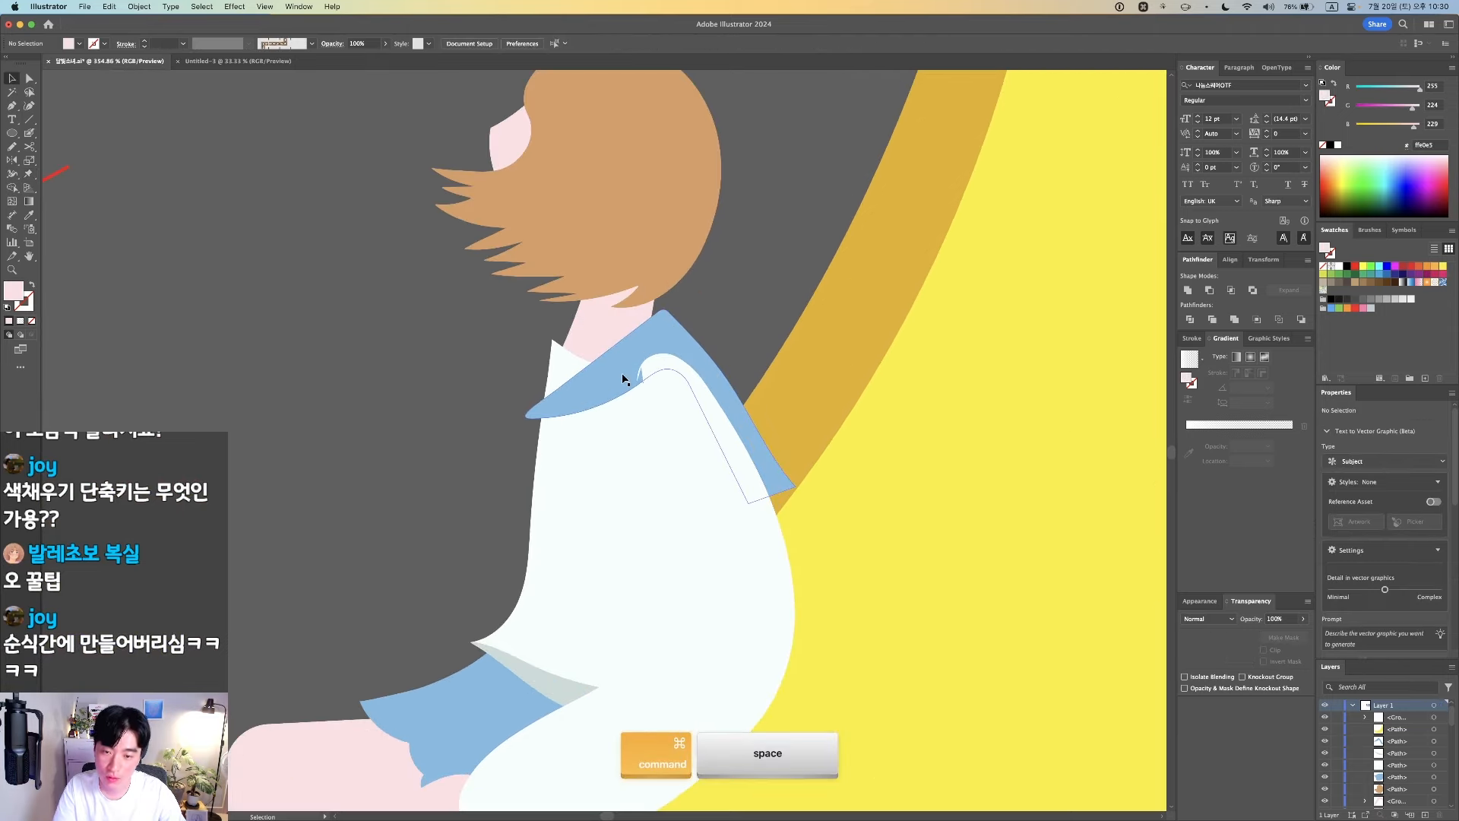
click(612, 384)
key(shift+super+bracketright)
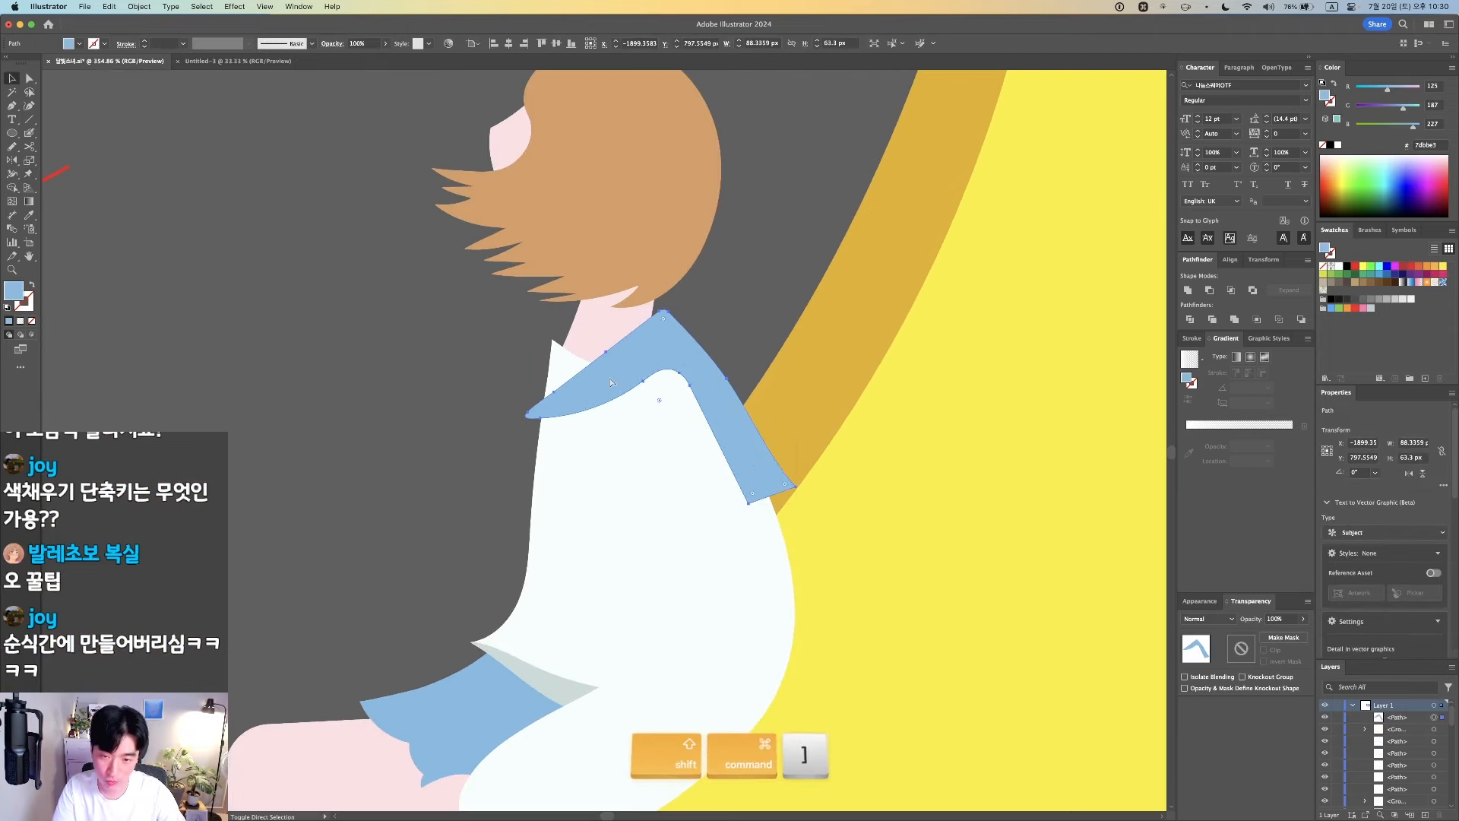
click(470, 434)
Cover the tiny pink speck under the collar edge with a Blob Brush patch filled with the shirt's white
drag(501, 314, 840, 497)
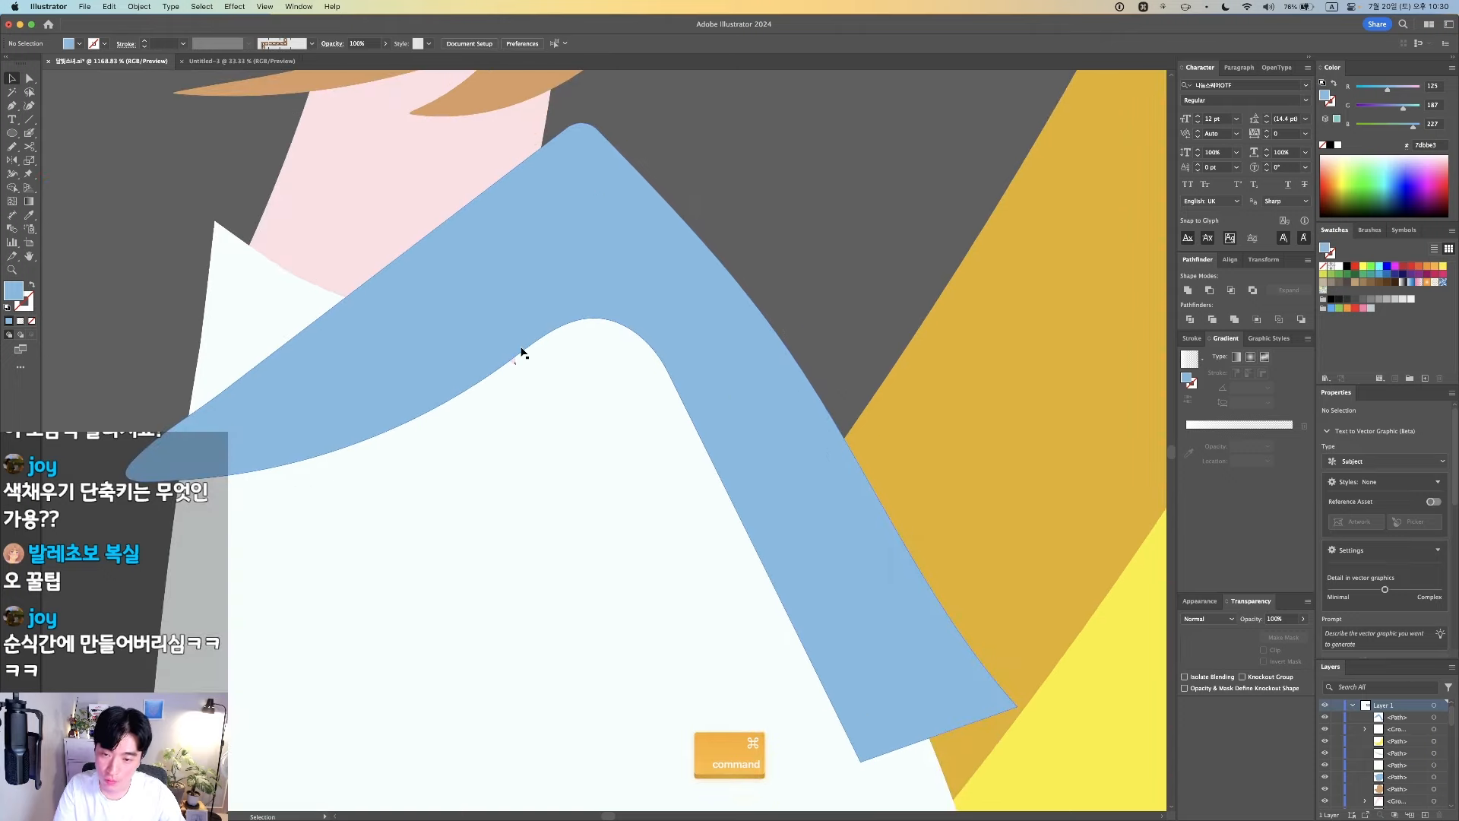
drag(441, 327, 606, 470)
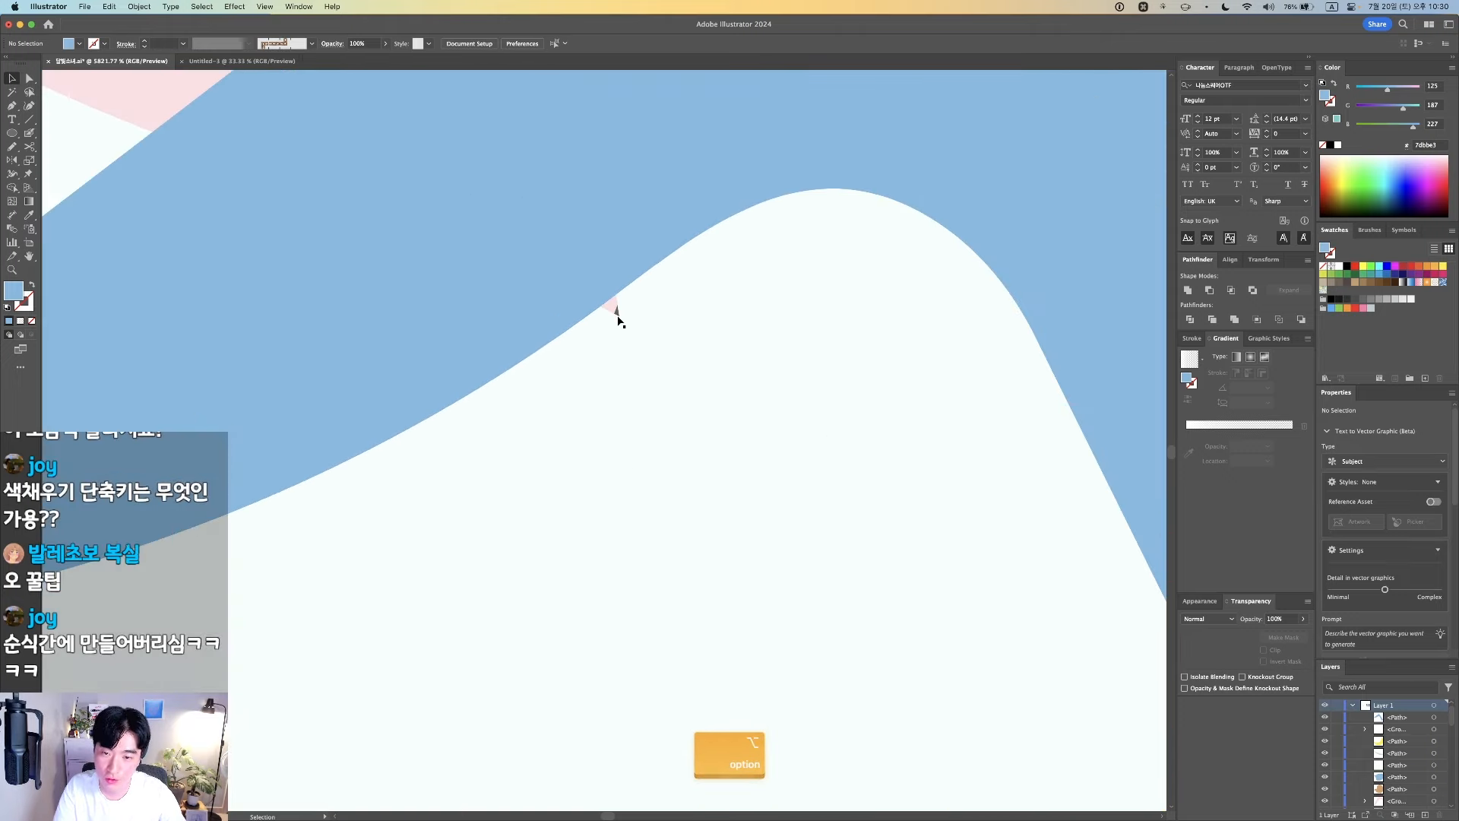
drag(612, 343, 646, 304)
key(shift+b)
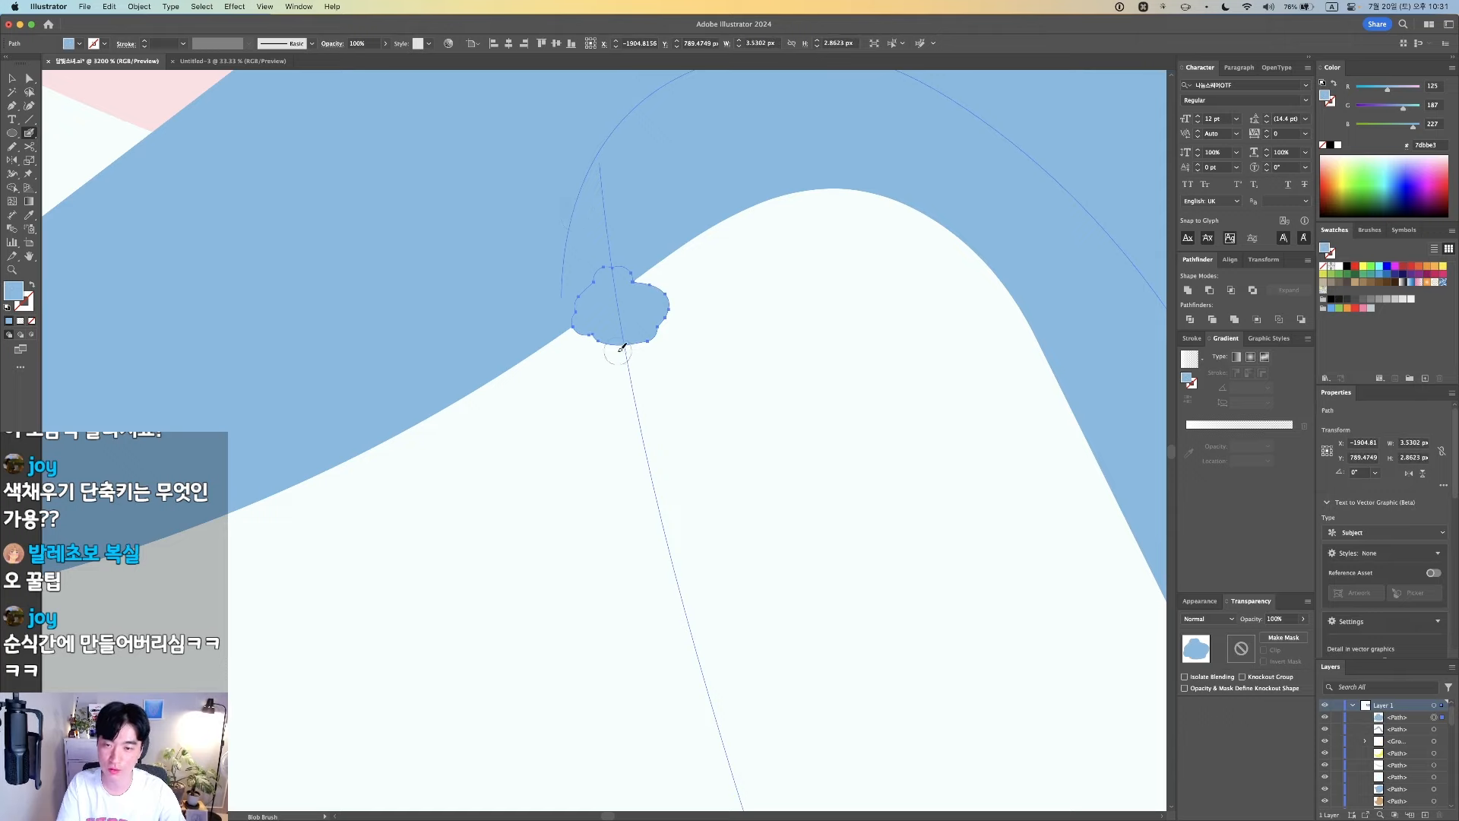
key(i)
click(760, 393)
key(v)
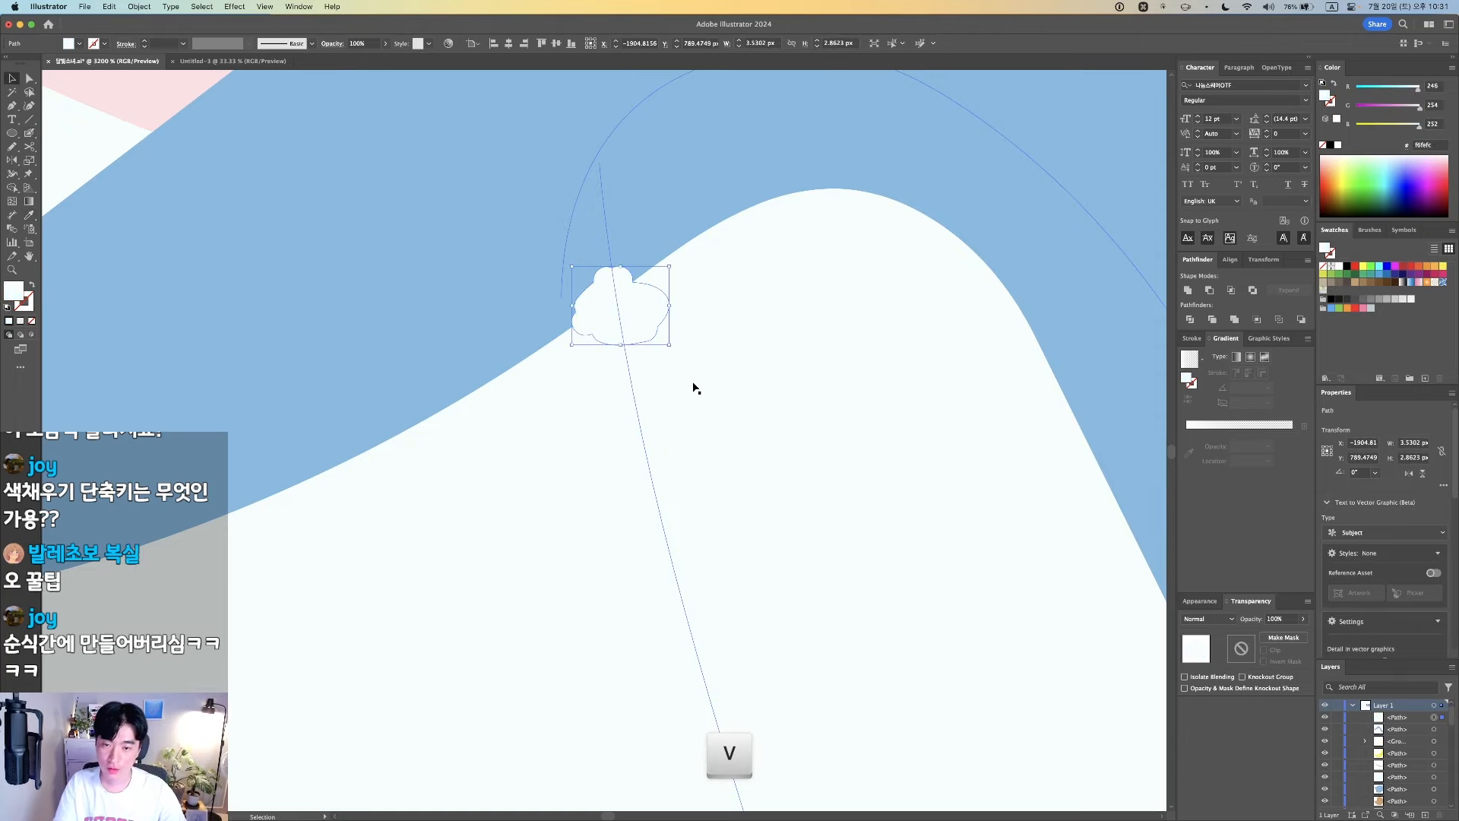
Bring the blue collar to the front, above the white patch
click(488, 328)
key(shift+super+])
scroll(533, 348, down, 6)
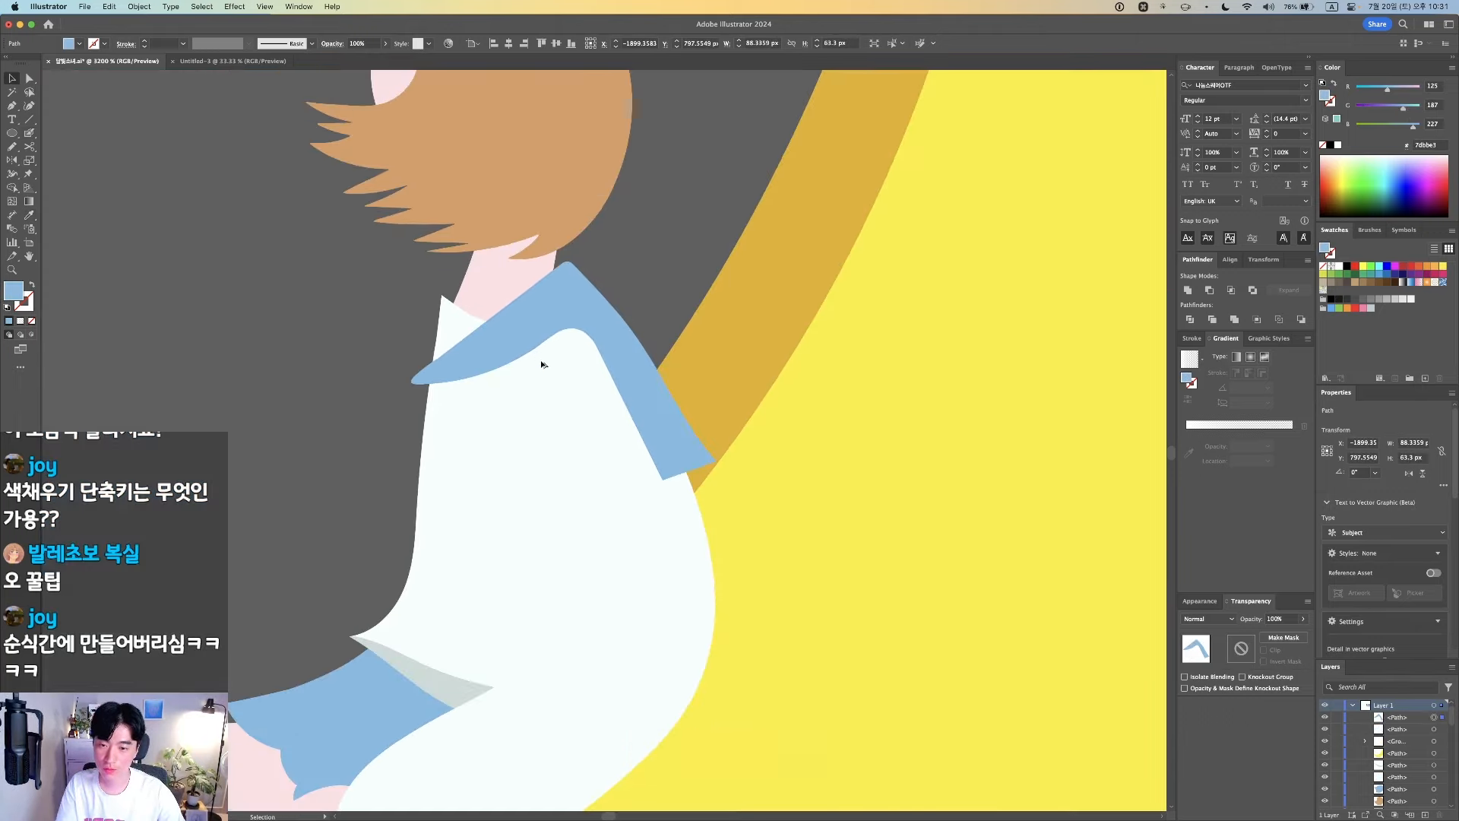
scroll(662, 446, up, 3)
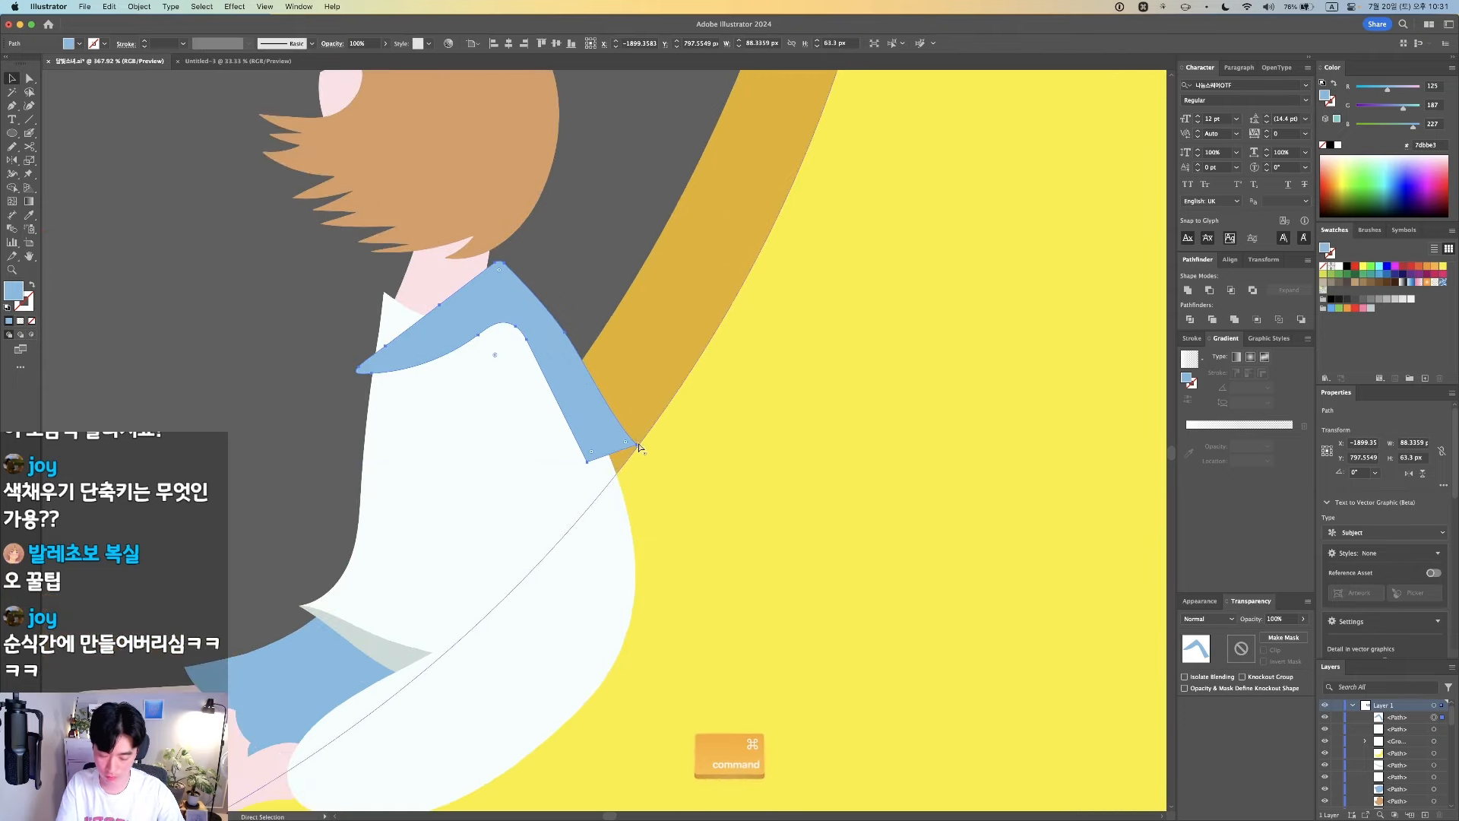
Unite the near sleeve with the white Blob Brush patch under the collar into one shape, and deselect it
key(super+y)
key(space)
scroll(537, 410, up, 3)
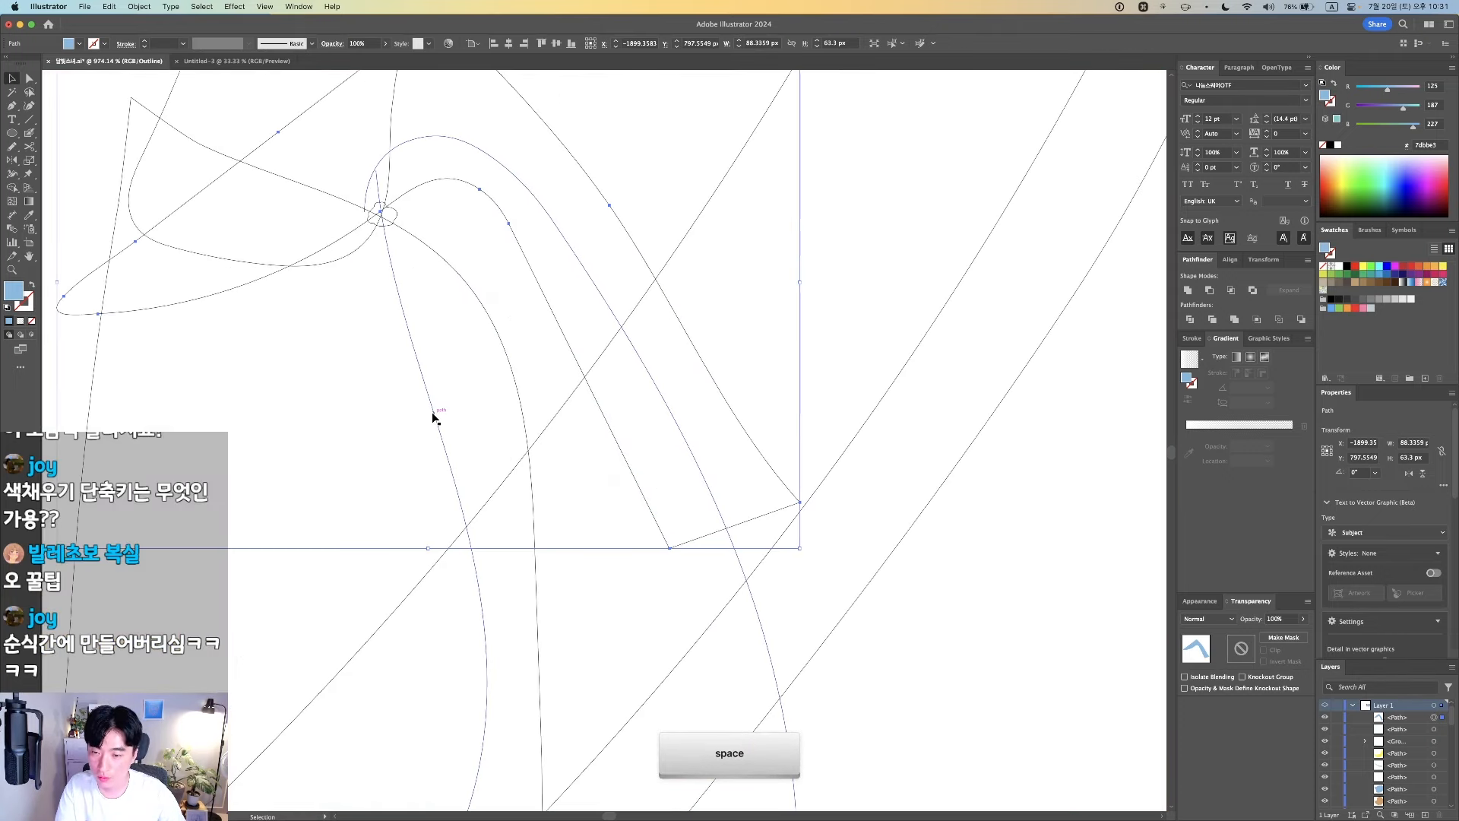
drag(432, 412, 363, 478)
key(super+z)
shift+click(378, 227)
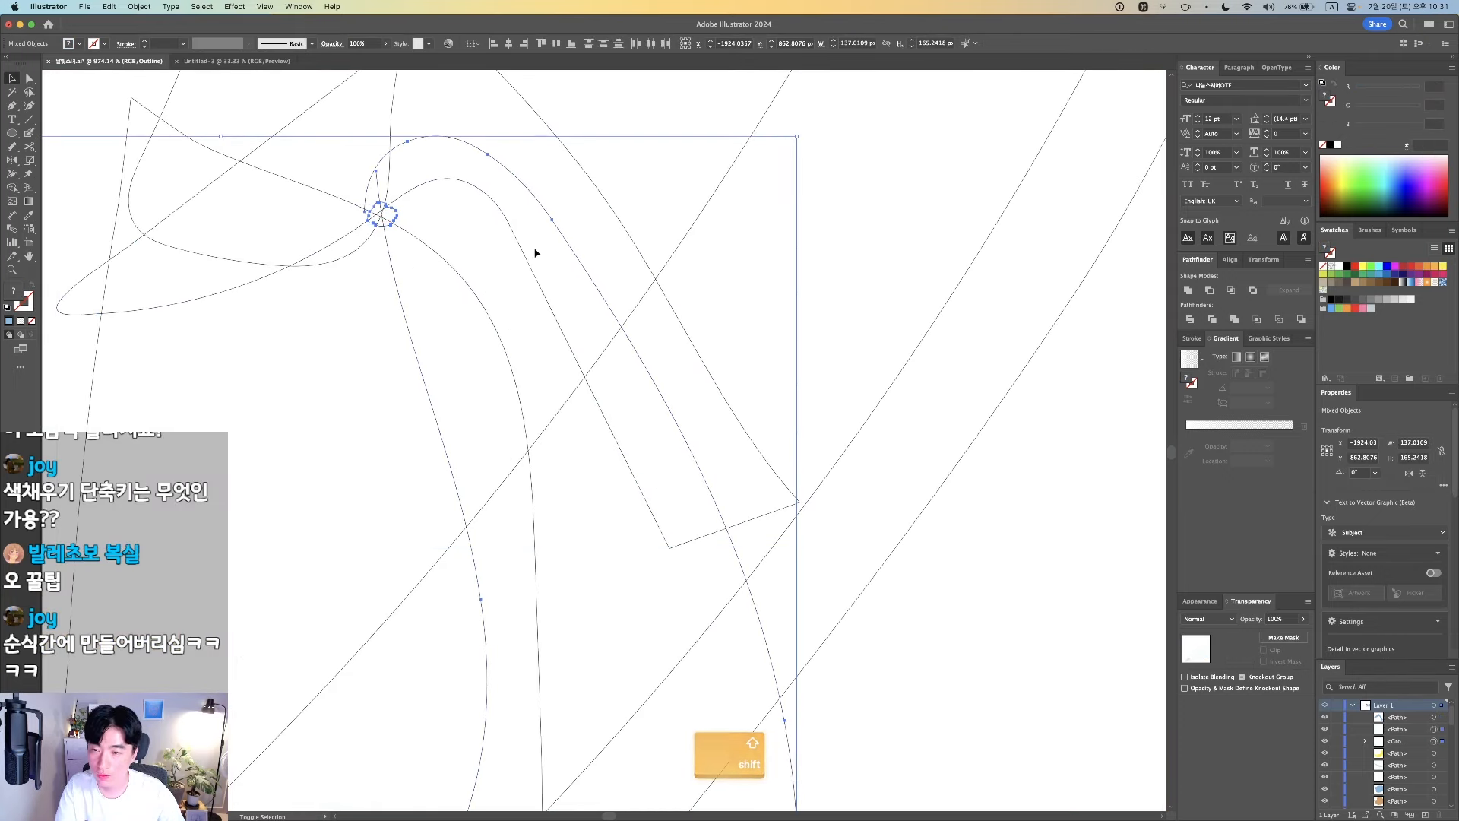
click(1184, 289)
key(super+y)
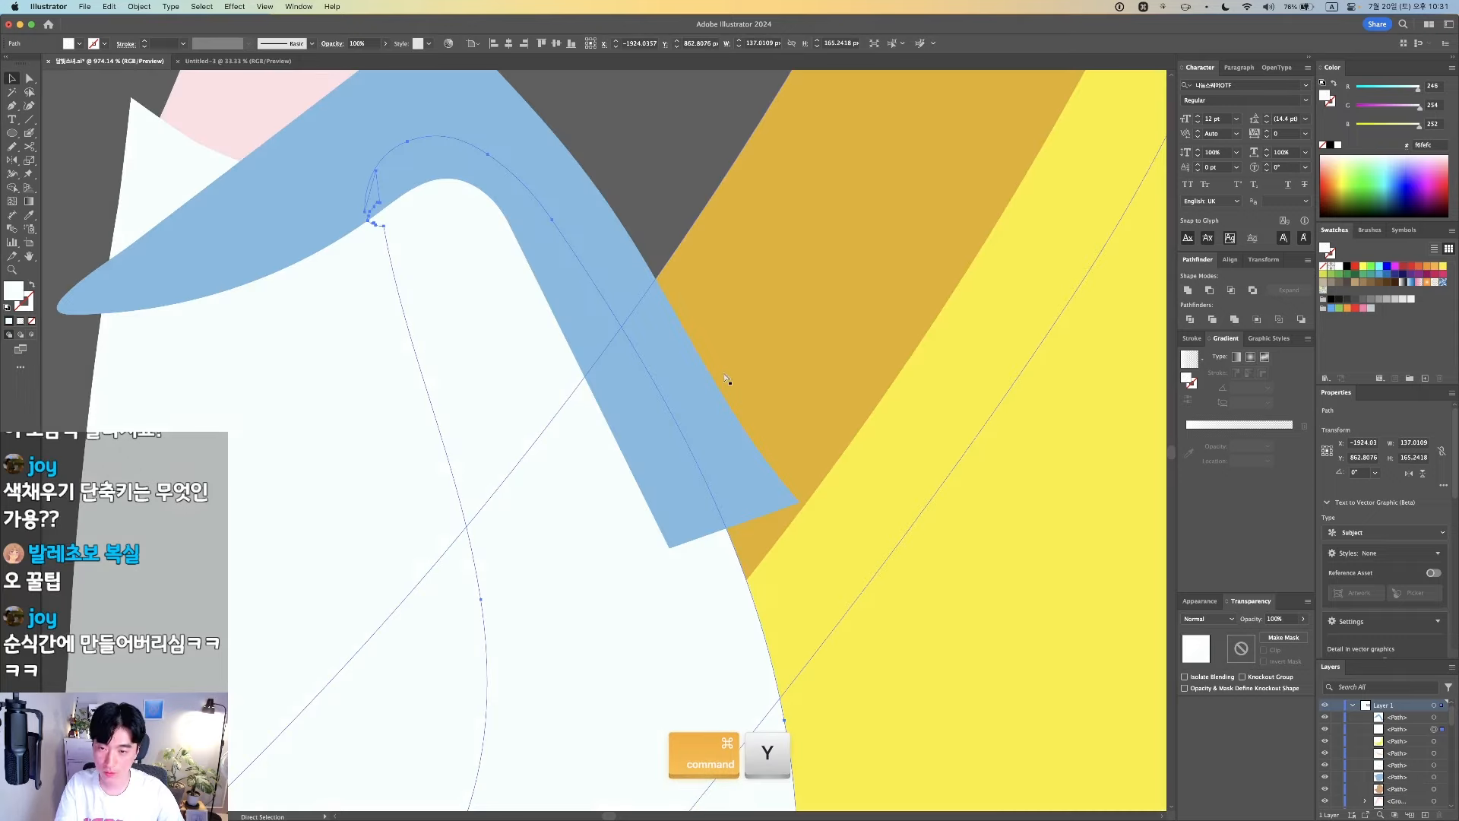
scroll(722, 377, down, 5)
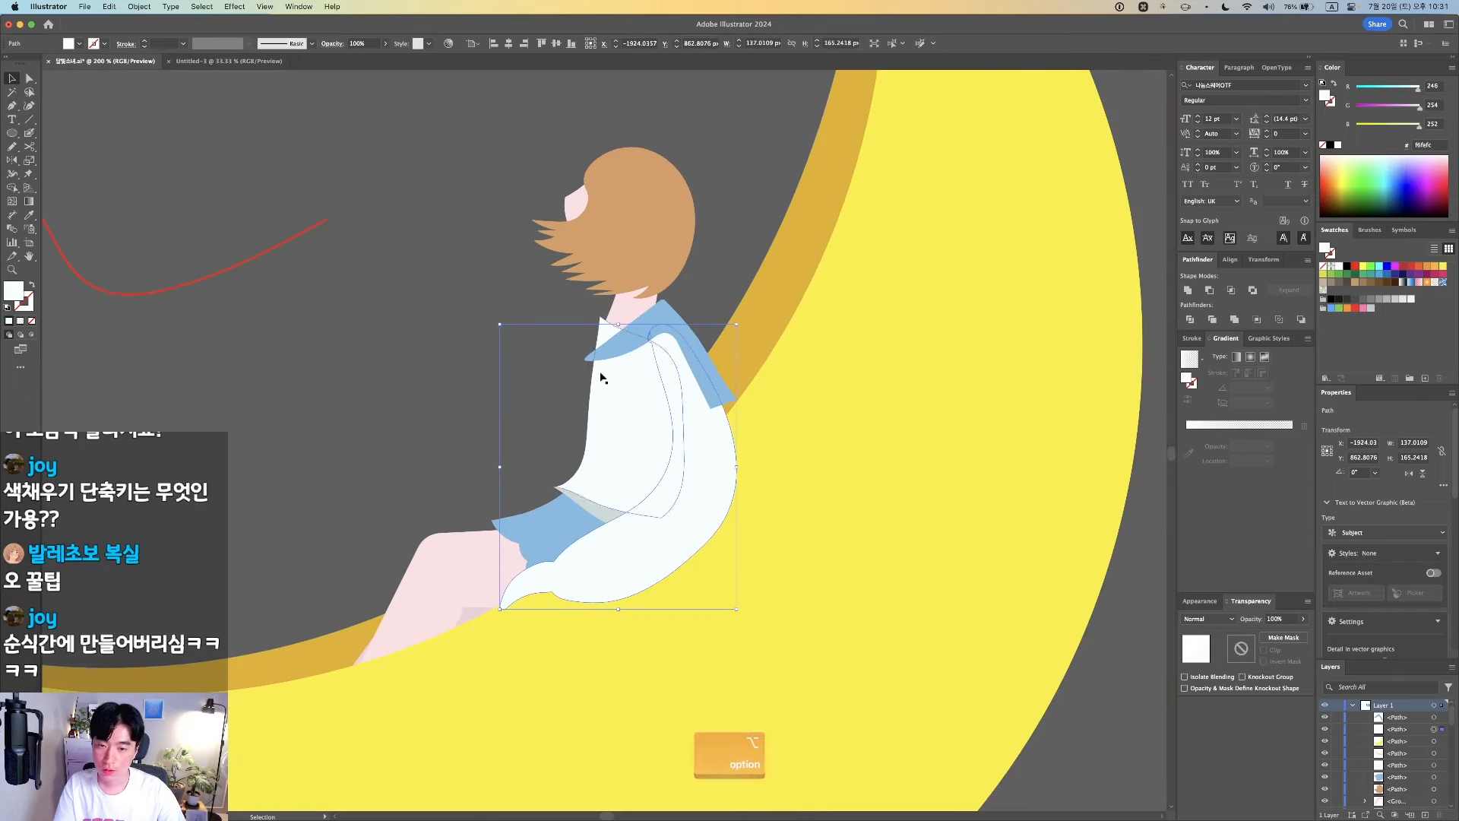
click(471, 357)
Compare the new seated figure with the one on the moon in the finished illustration
scroll(471, 357, down, 3)
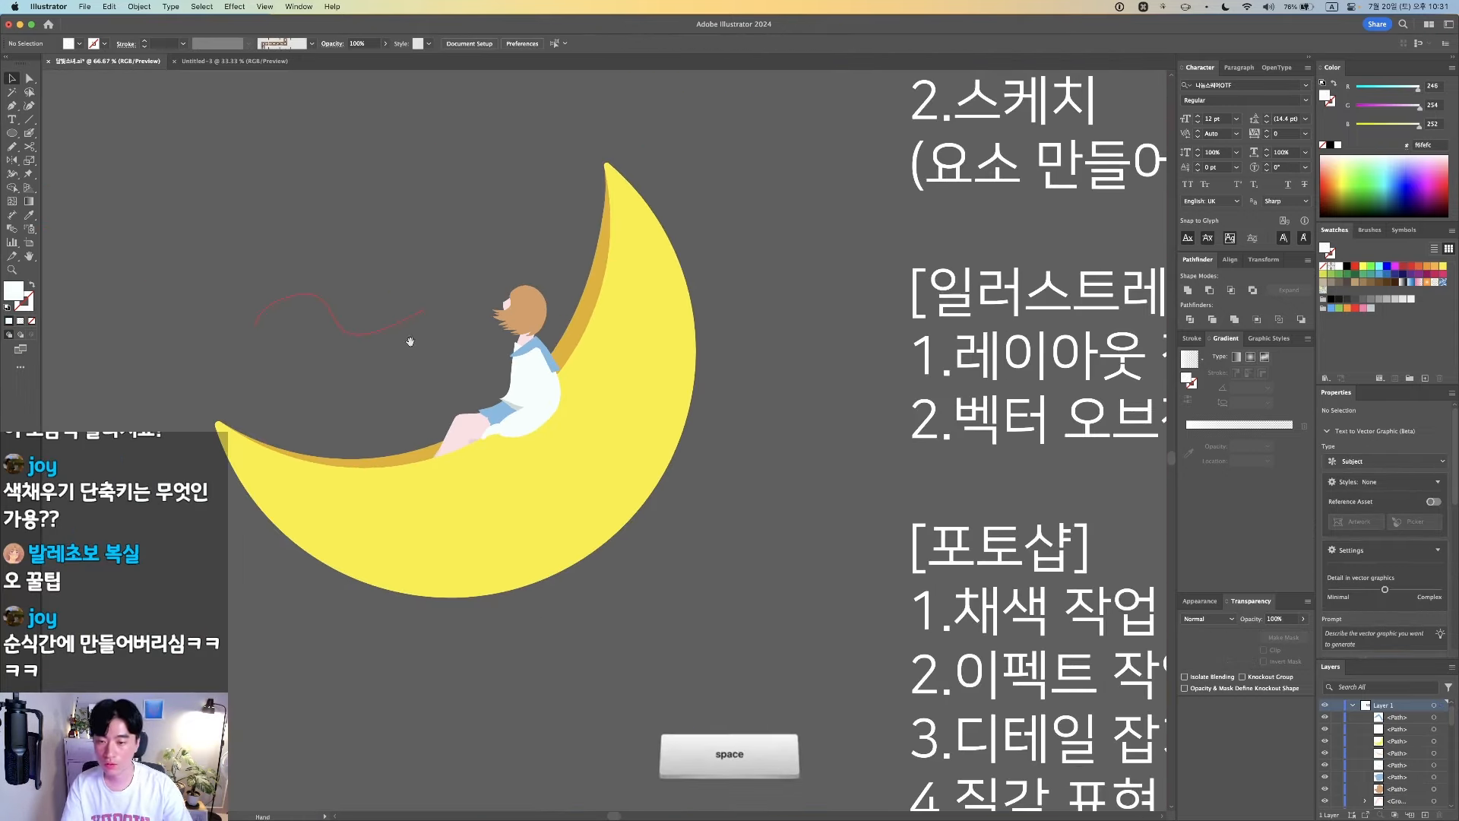
scroll(541, 391, down, 3)
drag(749, 420, 310, 409)
drag(650, 298, 730, 408)
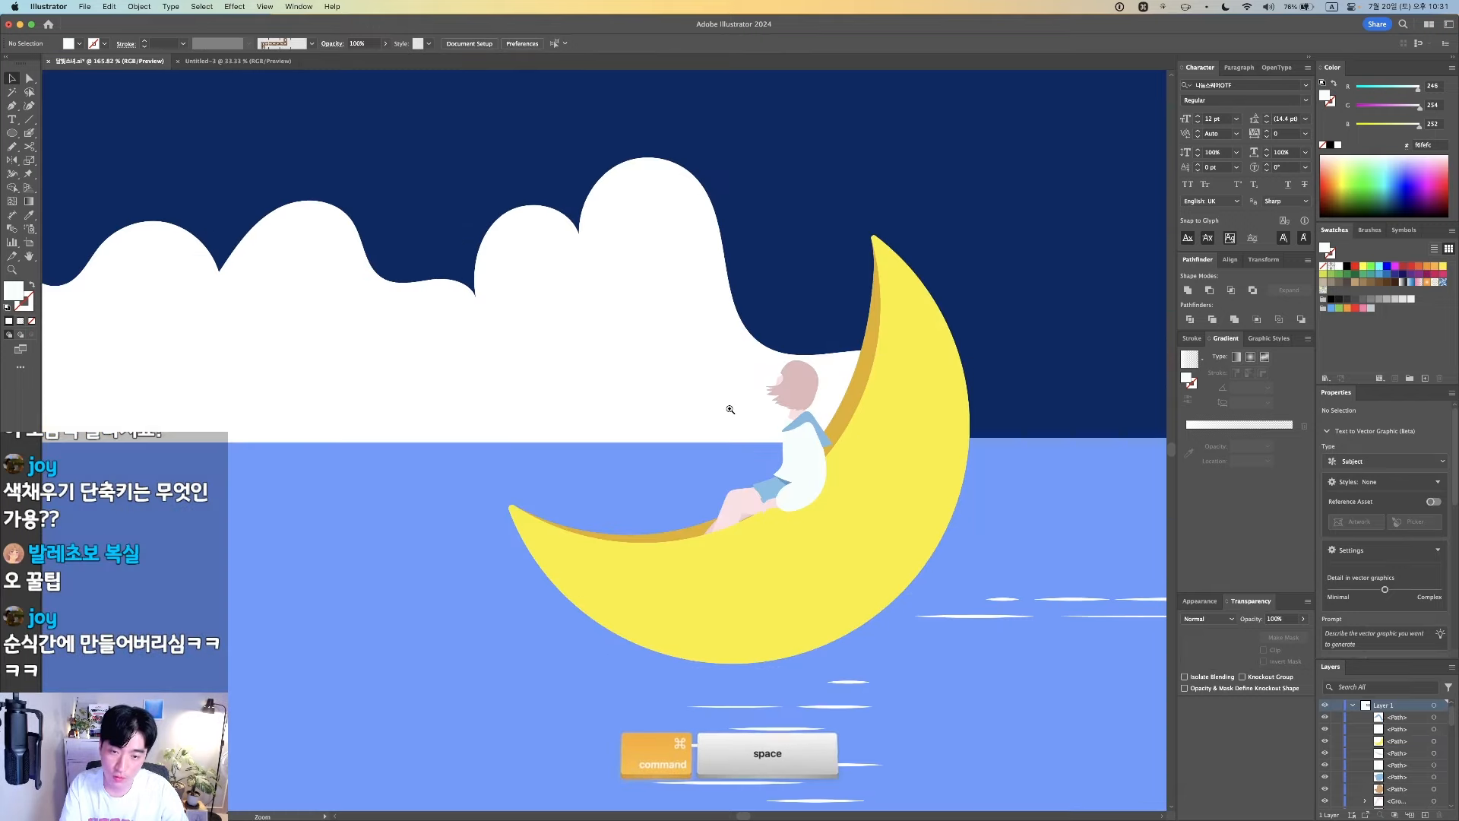
drag(499, 449, 791, 456)
scroll(757, 457, down, 4)
drag(313, 478, 801, 442)
scroll(532, 487, up, 5)
Recolour the grey wedge under the shirt hem with the skirt's blue darkened to 67a1c1, and deselect it
click(586, 482)
key(i)
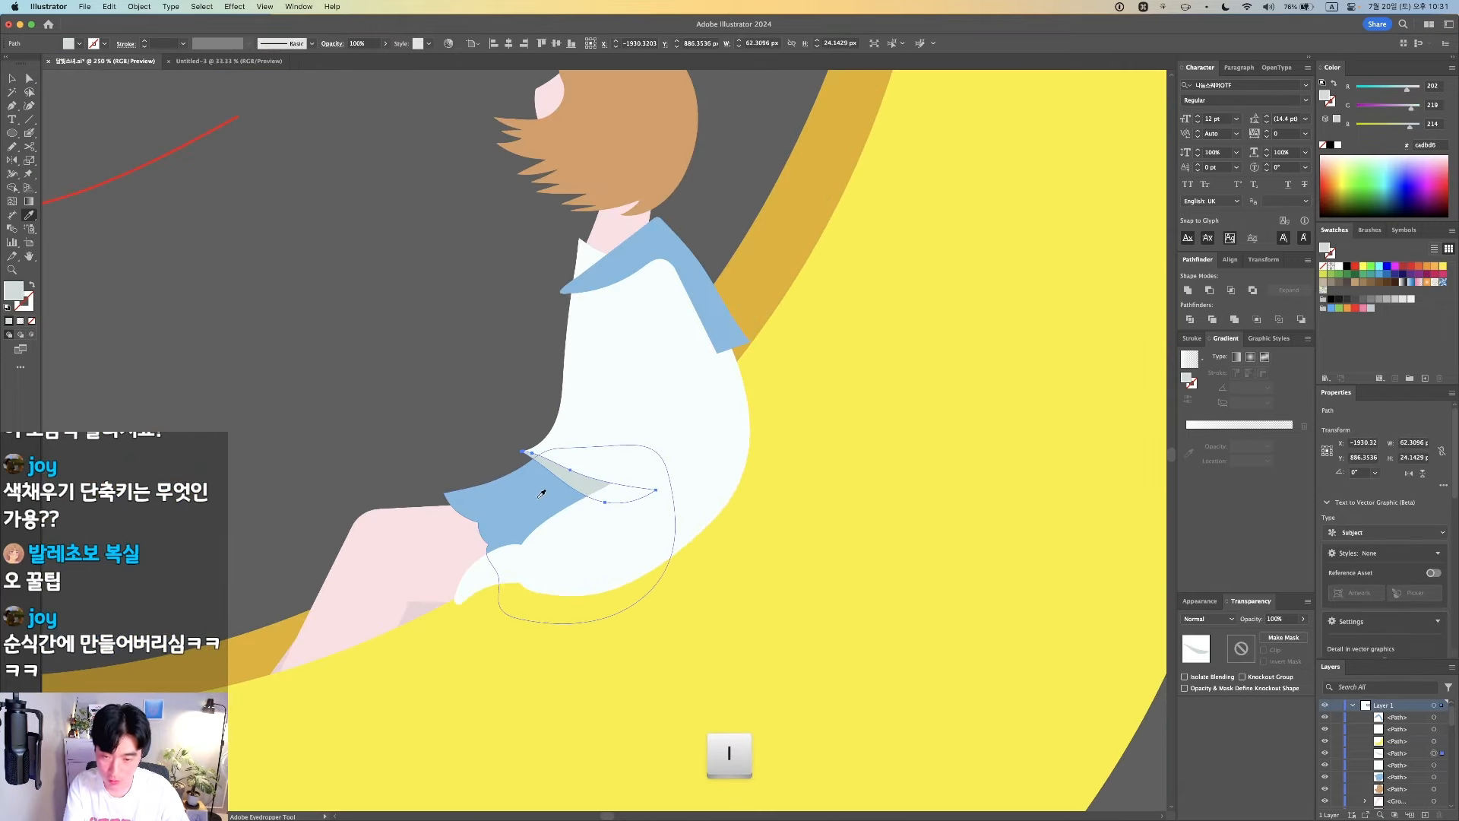
click(547, 493)
key(v)
double_click(16, 289)
key(Return)
click(380, 382)
Clear the leftover red wavy line from beside the large moon and group the moon with the seated figure
scroll(380, 382, down, 7)
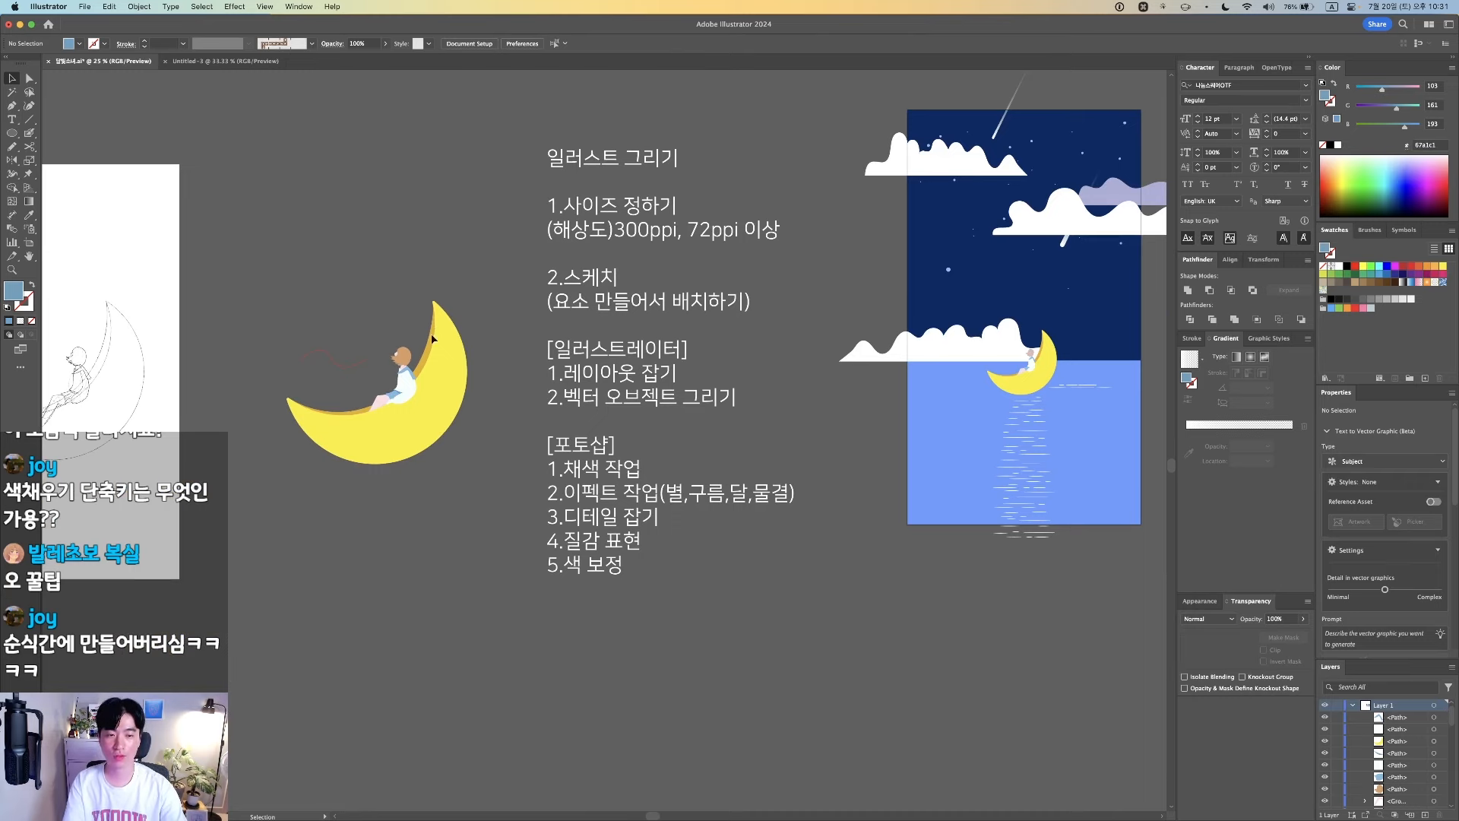
scroll(420, 350, down, 1)
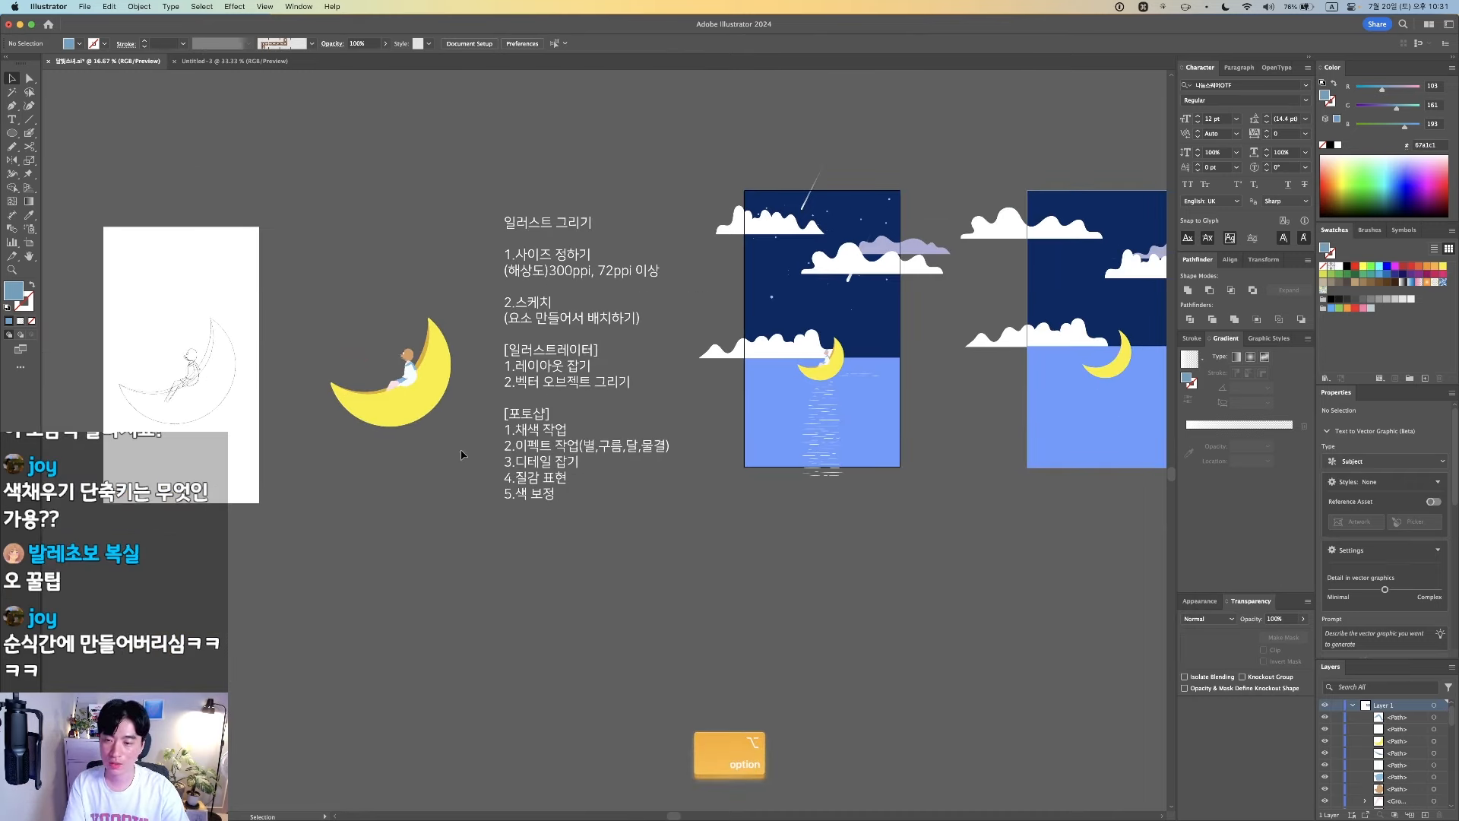
click(396, 326)
drag(417, 408, 174, 400)
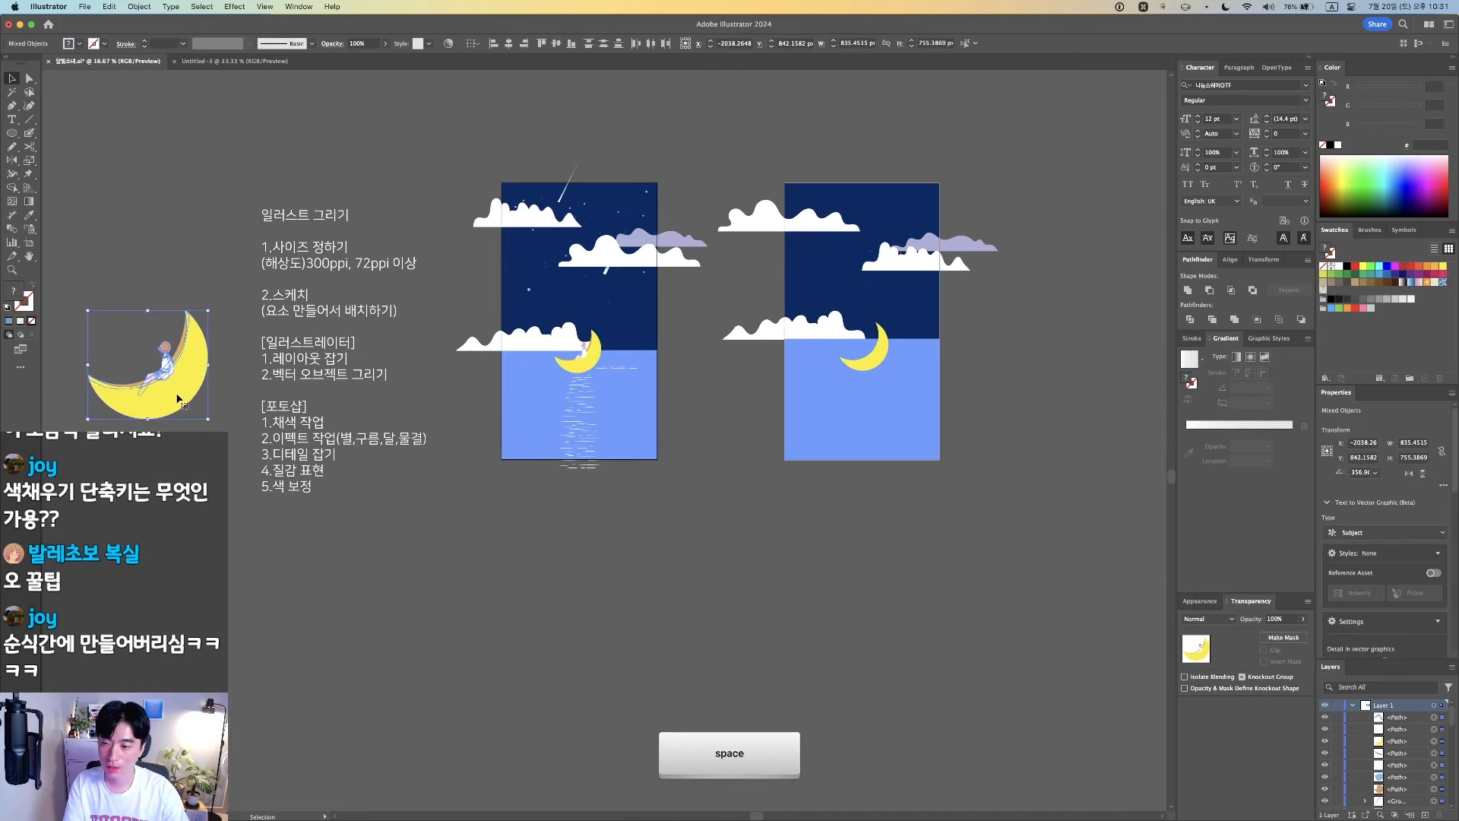
key(super+shift+a)
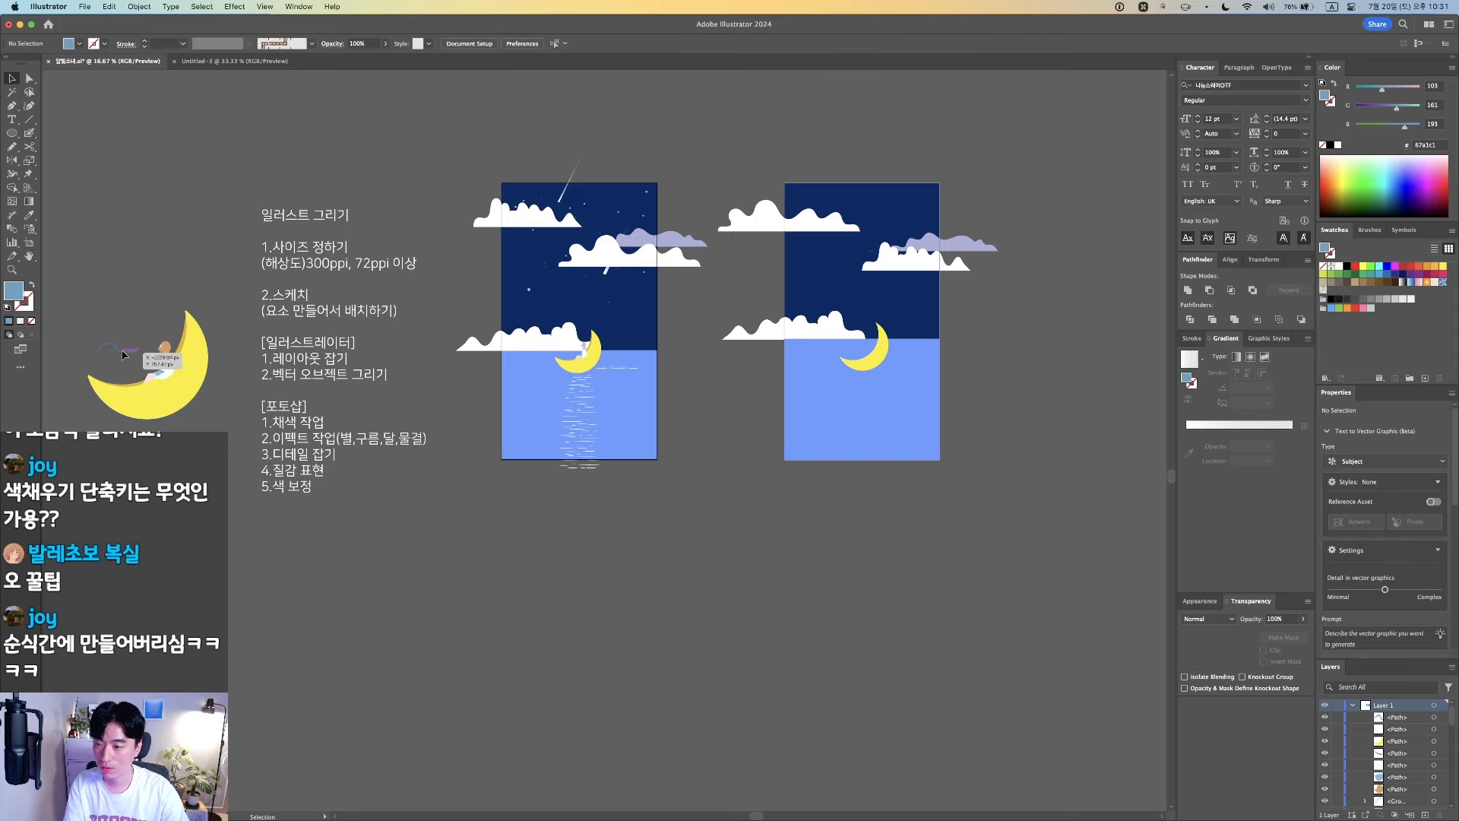
drag(121, 353, 98, 187)
click(149, 275)
drag(80, 261, 77, 260)
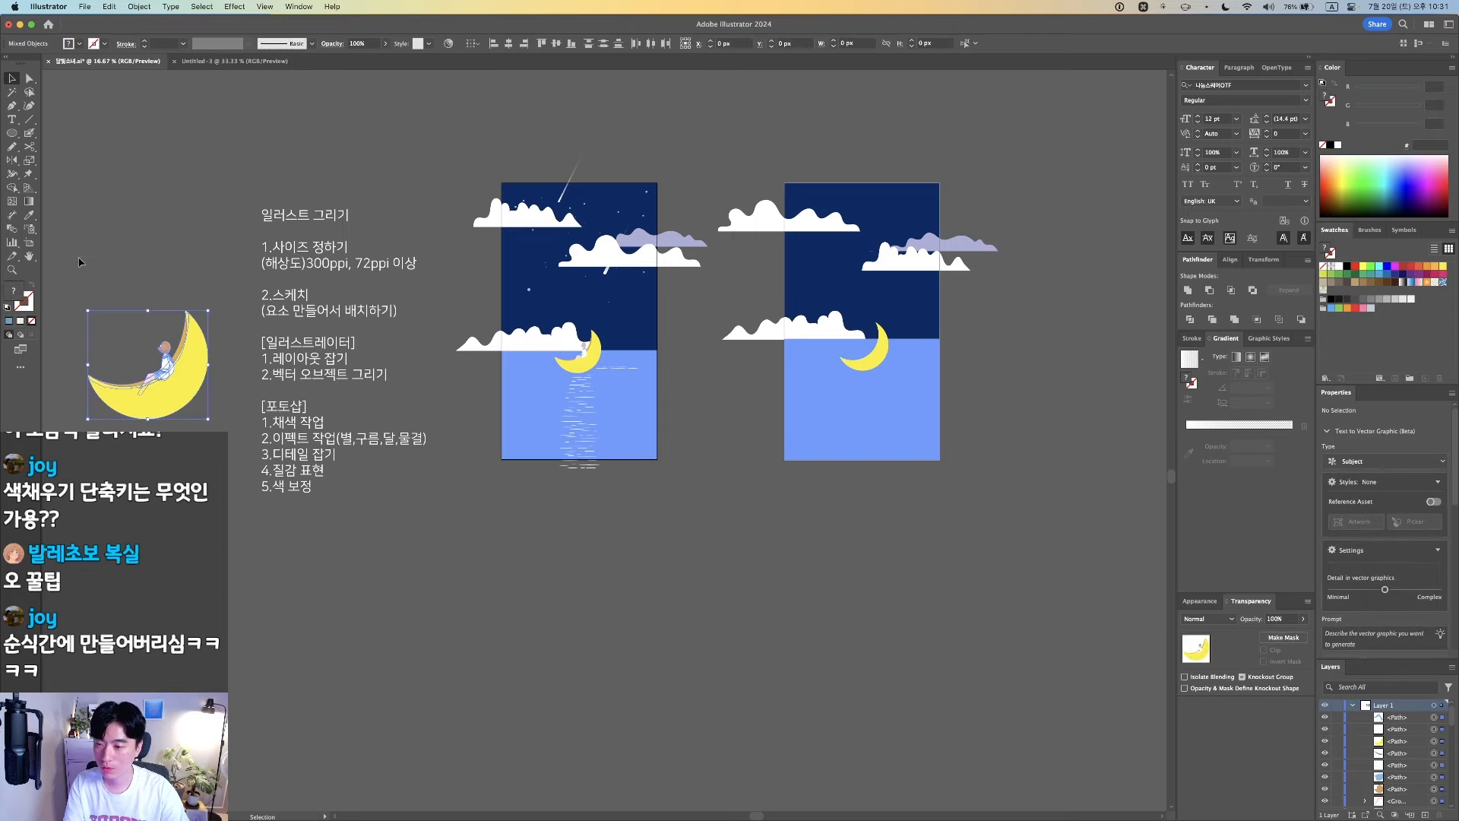
key(super+g)
Move the old small moon off the second artboard and try pasting the new moon group in its place
drag(858, 422, 785, 420)
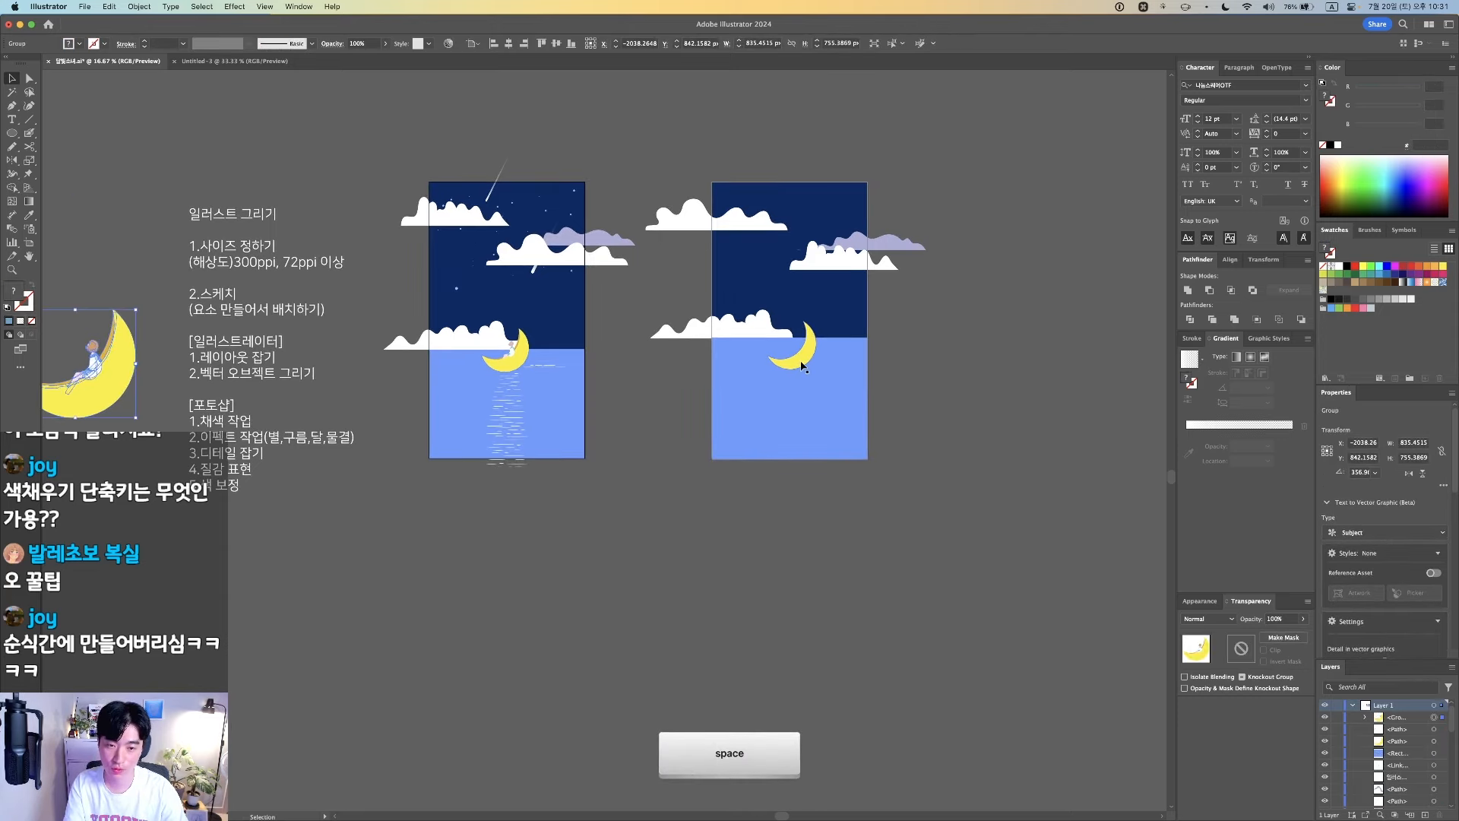
drag(801, 360, 1010, 396)
key(super+v)
drag(621, 443, 702, 414)
key(super+z)
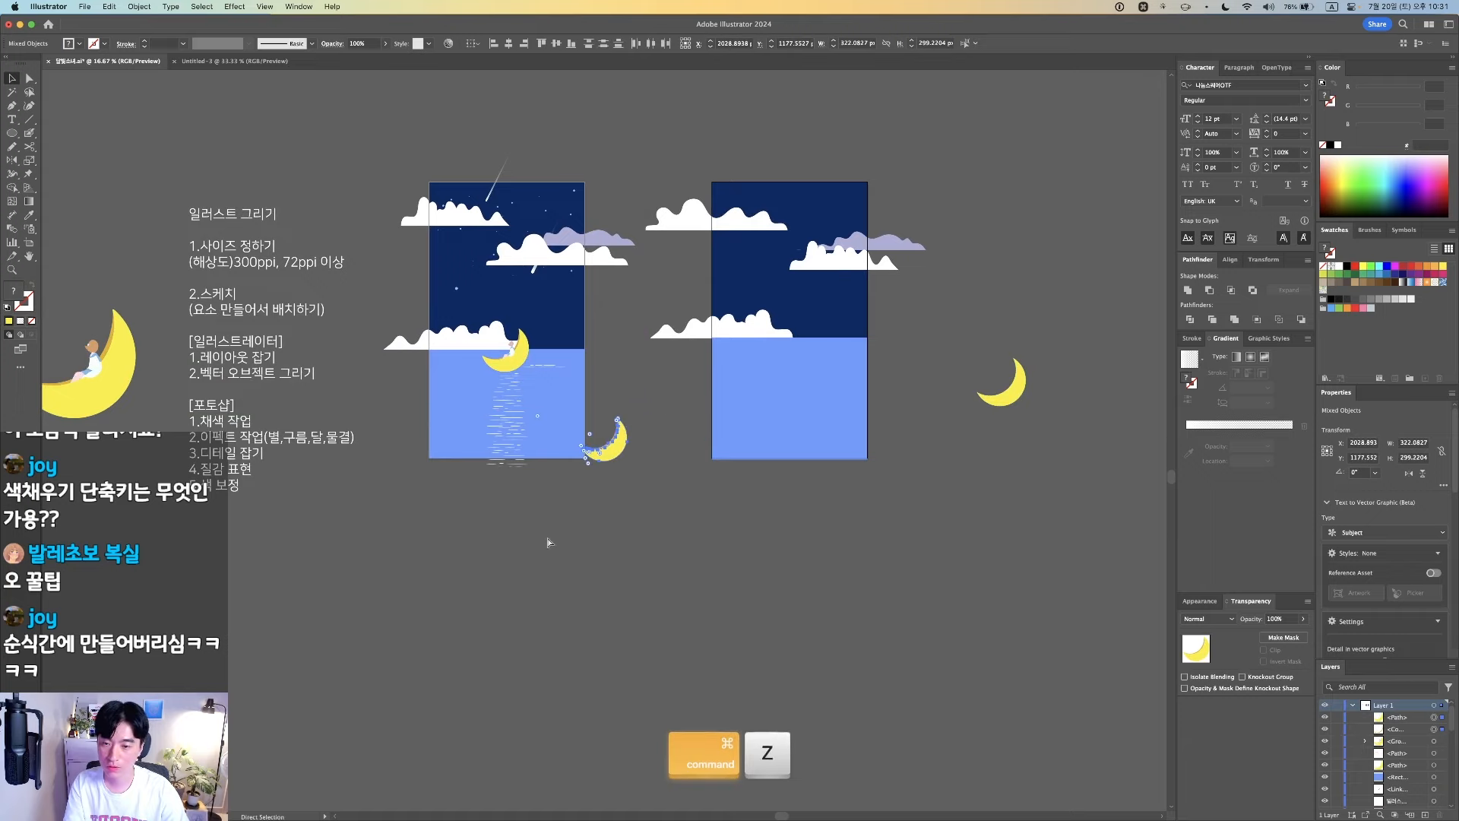
Reselect the large moon and figure group and try again to paste it onto the second artboard
drag(229, 568, 600, 560)
drag(525, 432, 398, 271)
key(super+g)
drag(964, 267, 480, 253)
drag(715, 299, 759, 449)
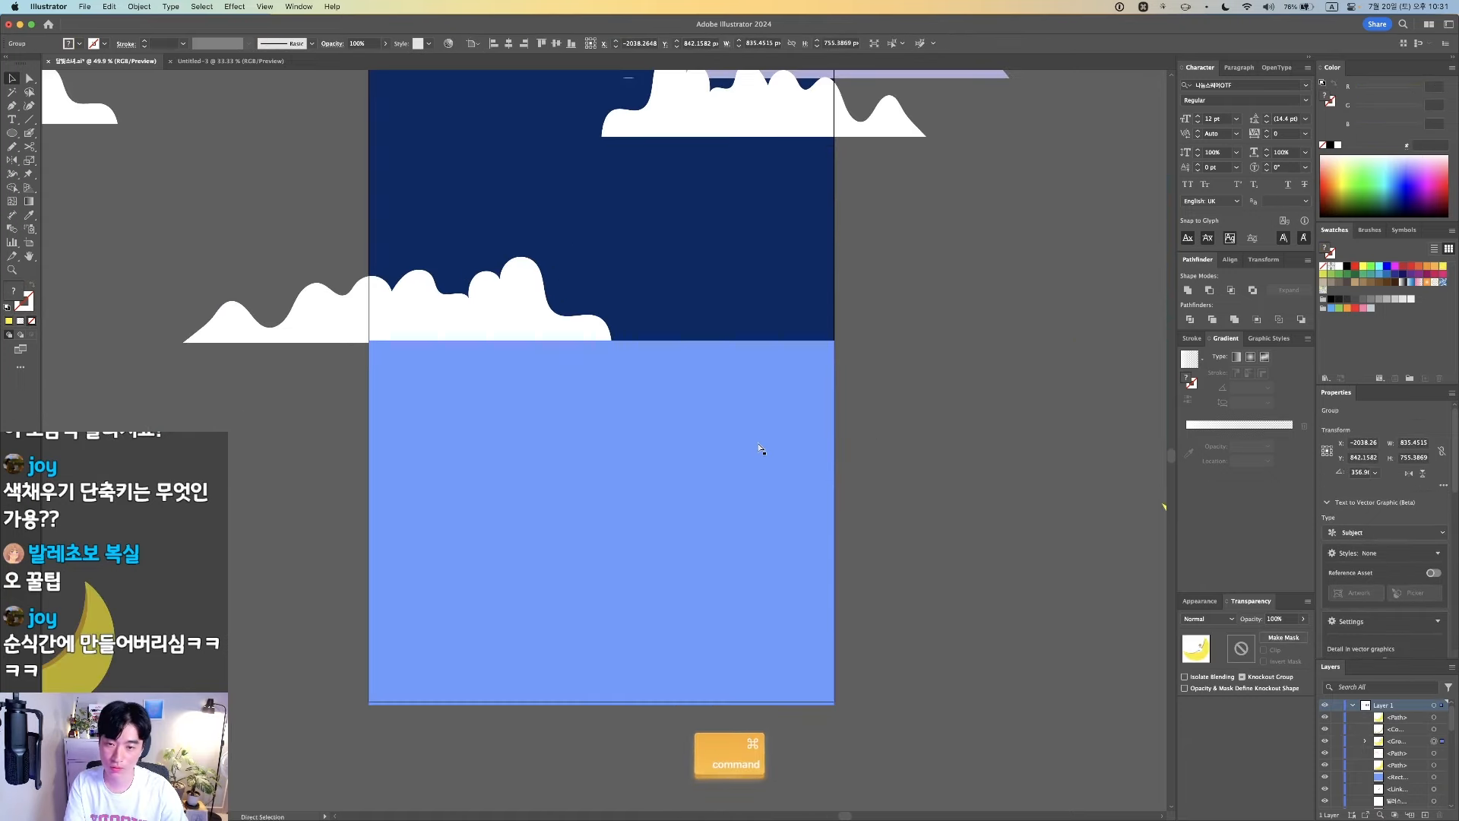
key(super+v)
scroll(649, 440, down, 6)
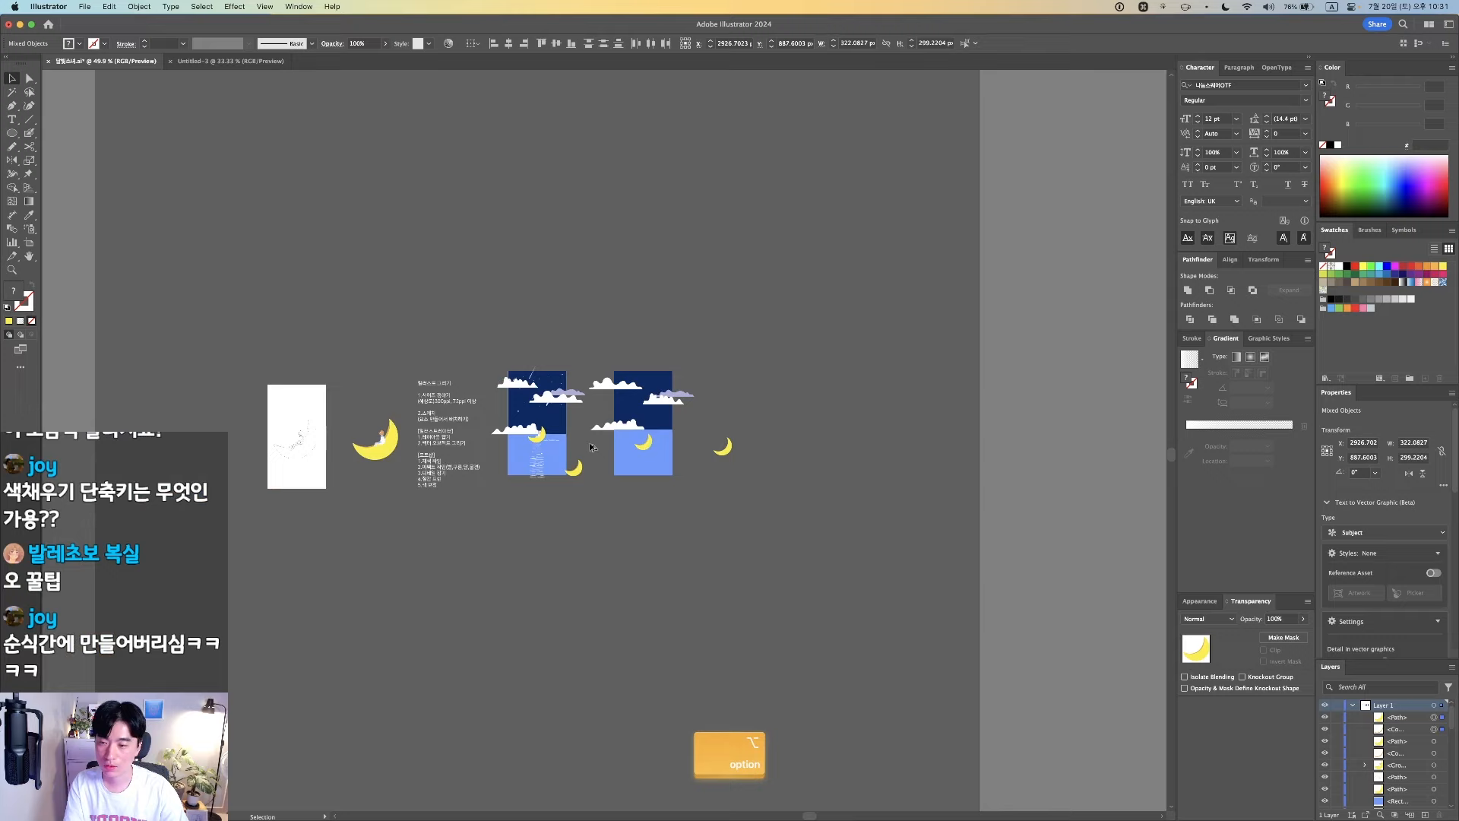
Copy the grouped large moon and seated figure from beside the sketch, undoing the accidental move
click(378, 375)
key(alt+super+2)
drag(342, 431, 417, 485)
click(649, 499)
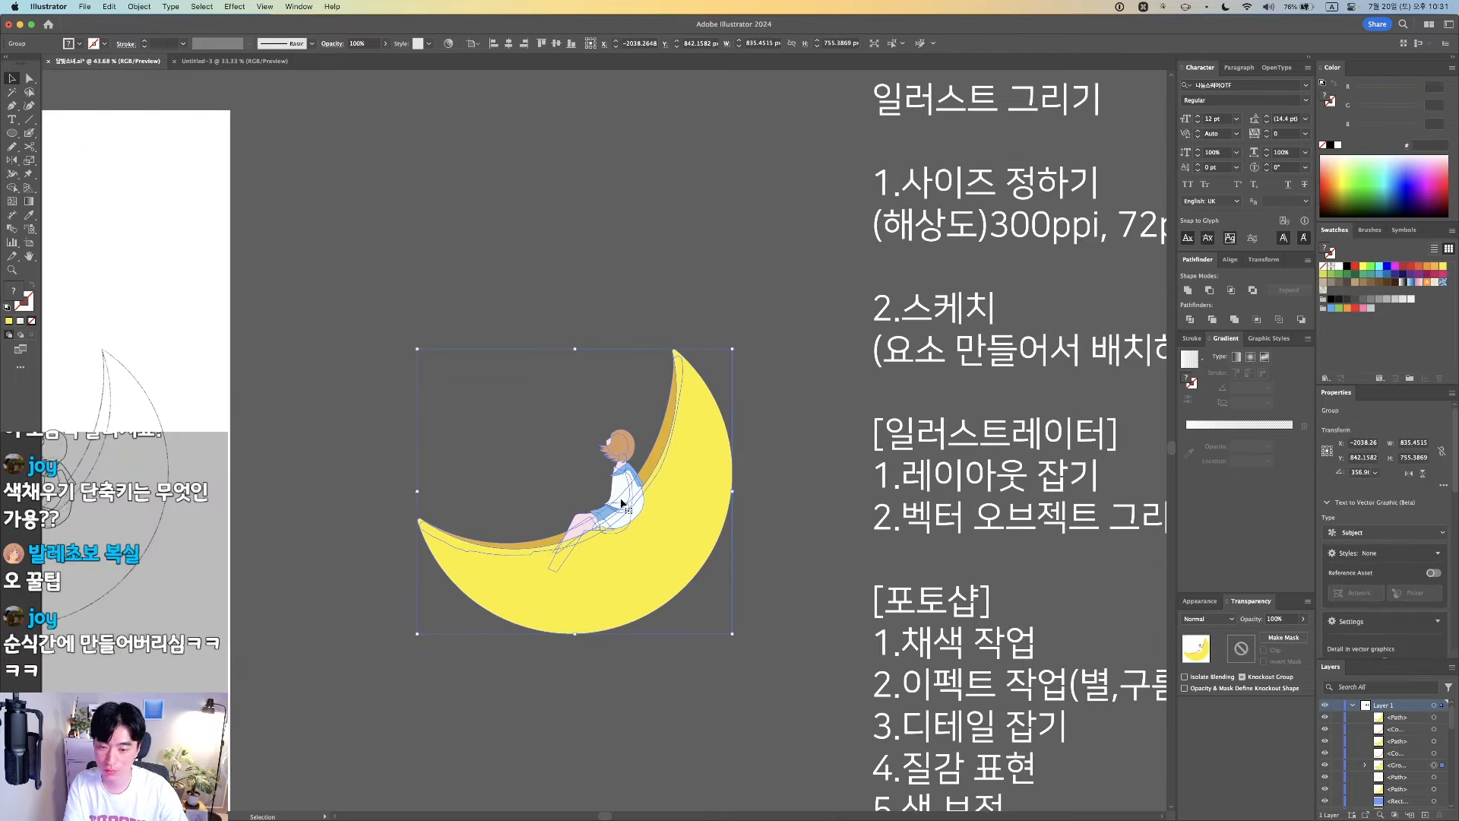
drag(649, 498, 508, 367)
key(super+z)
key(super+c)
Paste the moon and figure group at the second artboard, and move the stray small moon and its shading strip aside
drag(643, 427, 532, 432)
drag(840, 438, 635, 643)
key(super+v)
drag(570, 442, 769, 431)
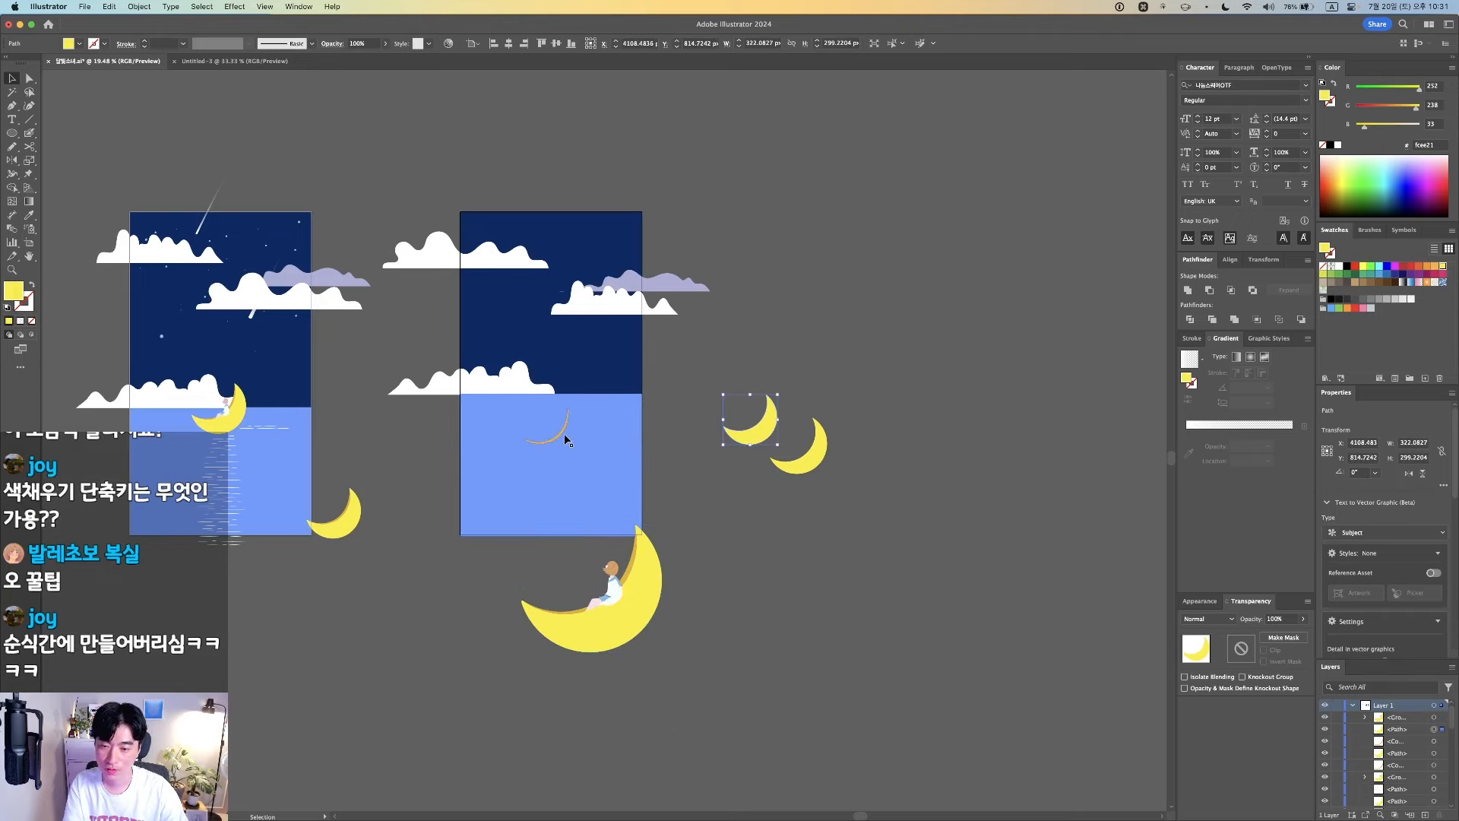
drag(564, 439, 805, 373)
Align the navy sky and light blue sea rectangles flush with the second artboard's edges
drag(483, 534, 641, 547)
drag(607, 462, 609, 404)
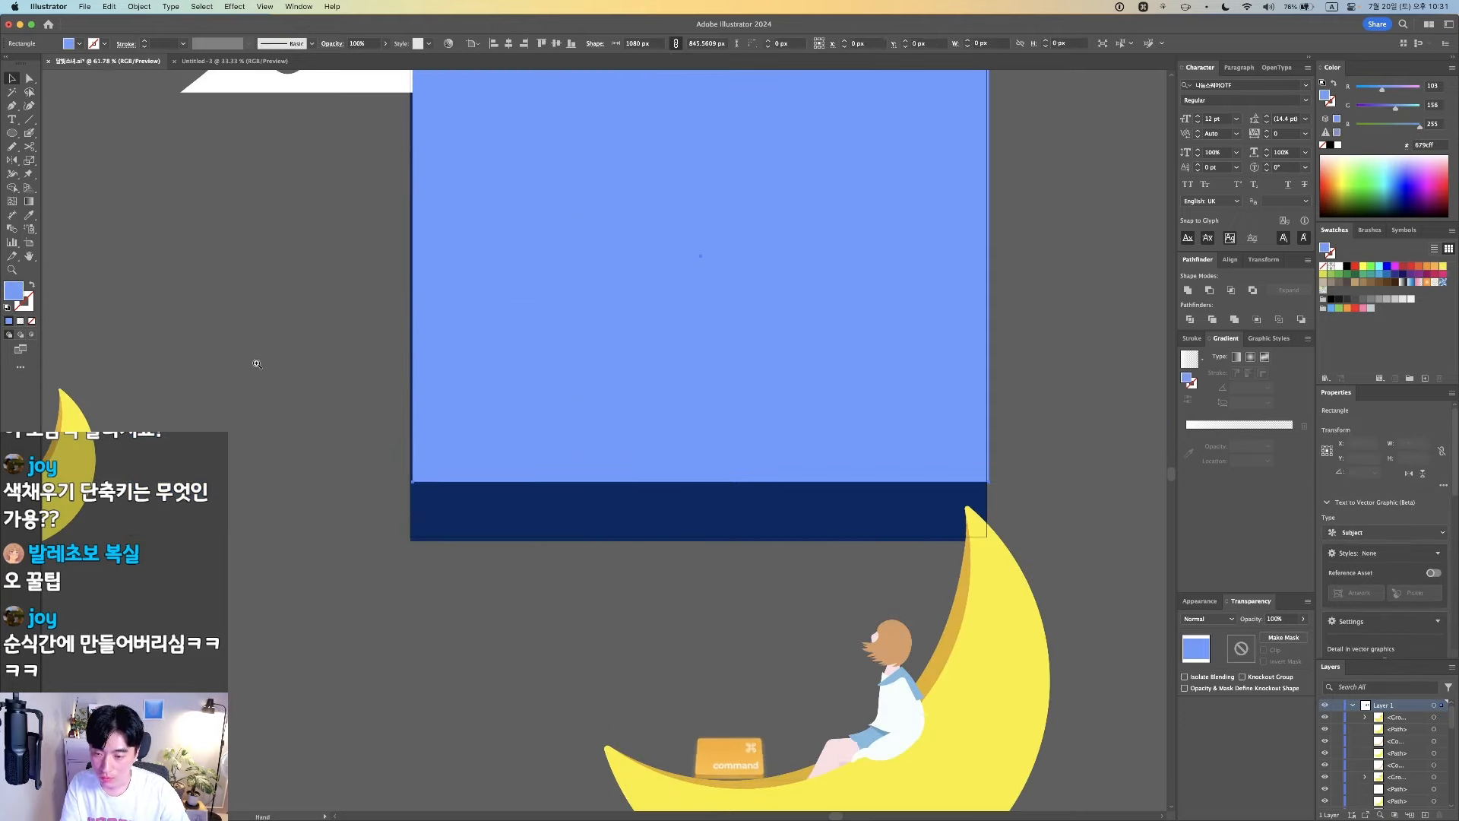
drag(453, 563, 608, 563)
drag(570, 322, 564, 384)
click(488, 483)
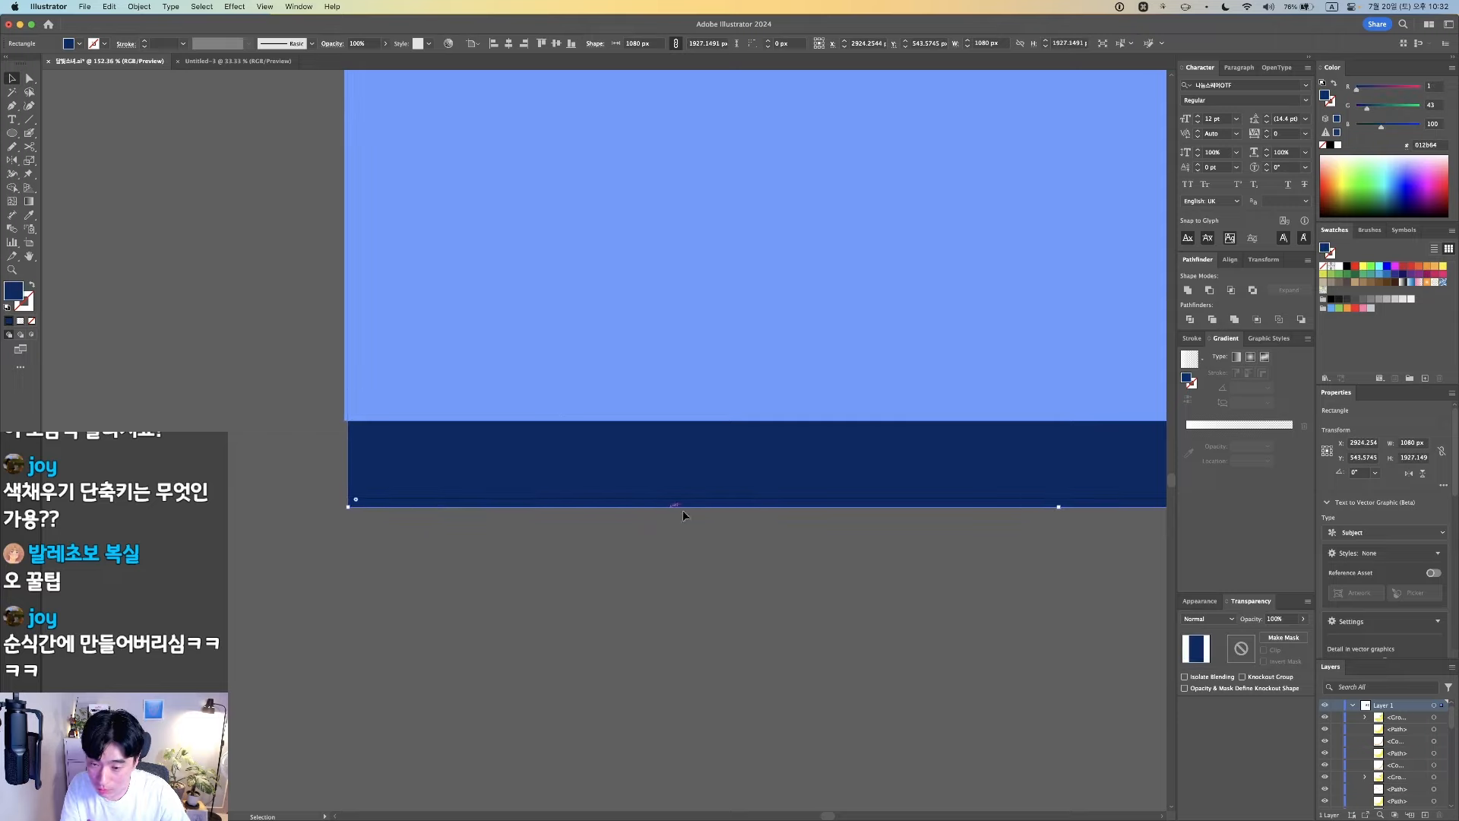
mouse_move(1059, 506)
mouse_down()
mouse_move(1055, 473)
mouse_move(1063, 500)
mouse_up()
drag(554, 335, 603, 449)
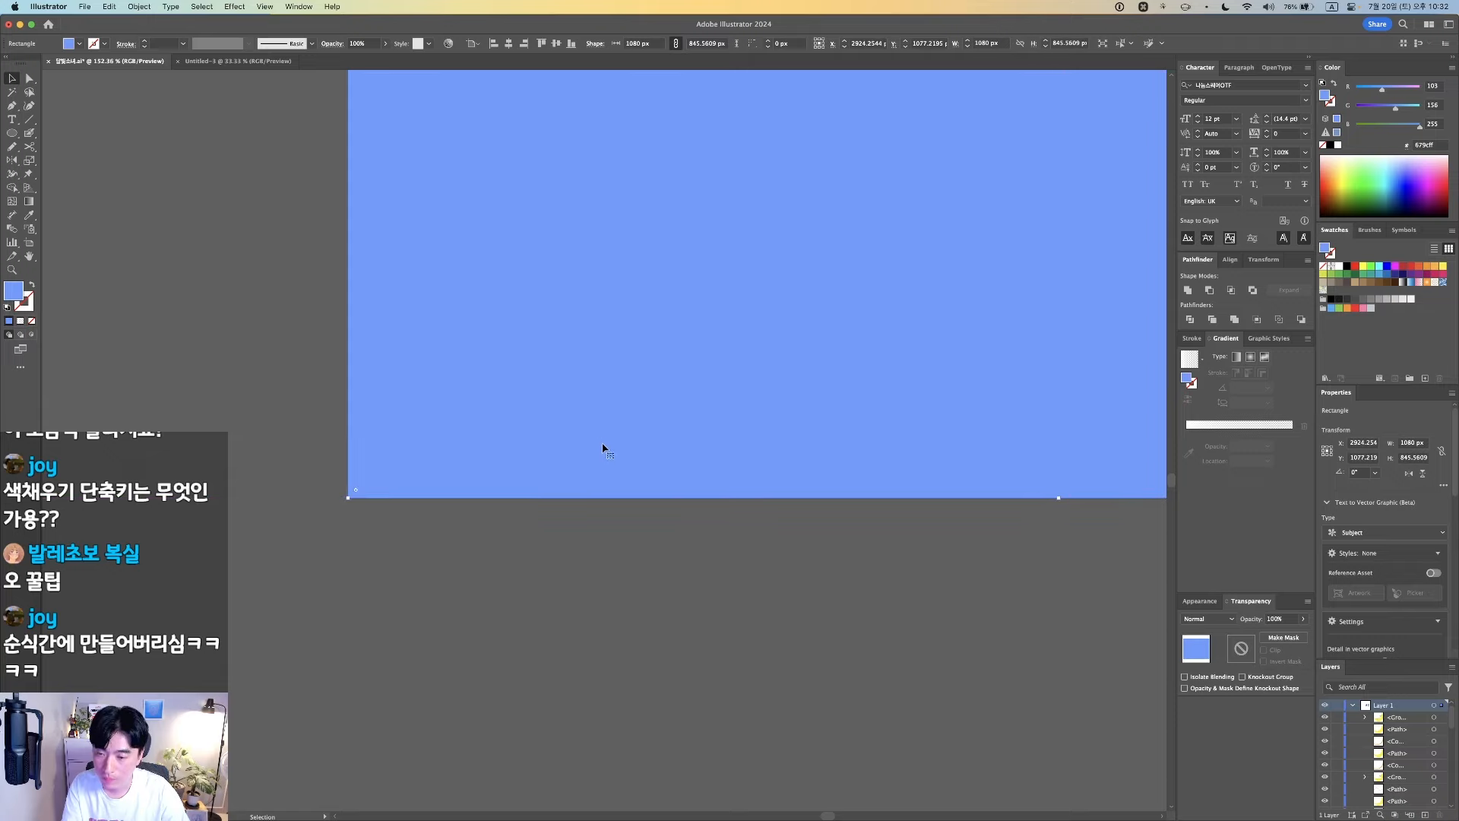
scroll(586, 440, down, 5)
drag(686, 472, 594, 603)
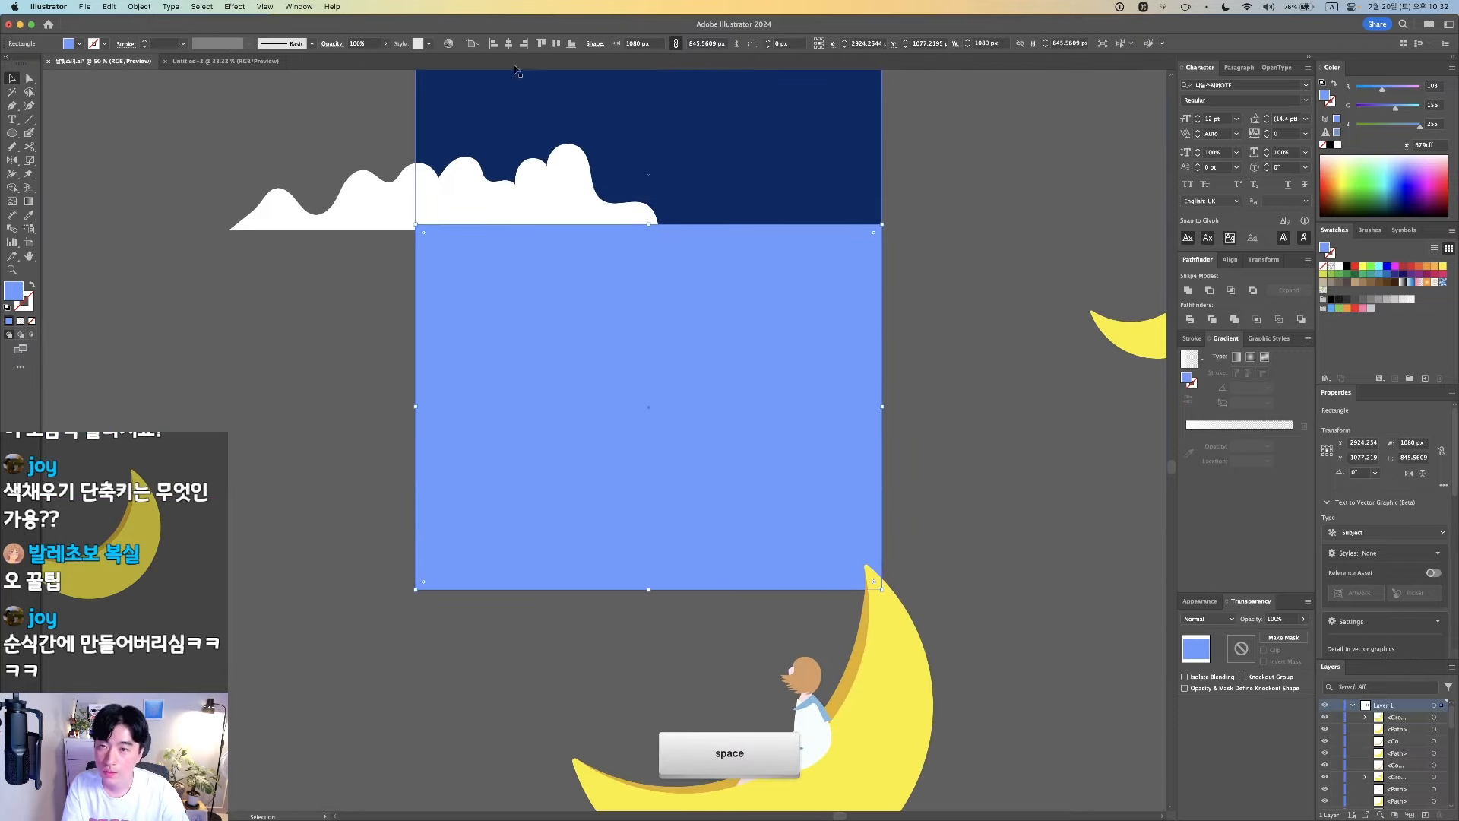
mouse_move(883, 406)
mouse_down()
mouse_move(854, 407)
mouse_move(882, 409)
mouse_up()
drag(415, 408, 505, 136)
Move the white and lilac clouds off the second artboard into the empty canvas around it
scroll(353, 449, down, 3)
drag(479, 286, 637, 207)
drag(549, 280, 731, 250)
drag(407, 256, 940, 240)
click(693, 506)
key(space)
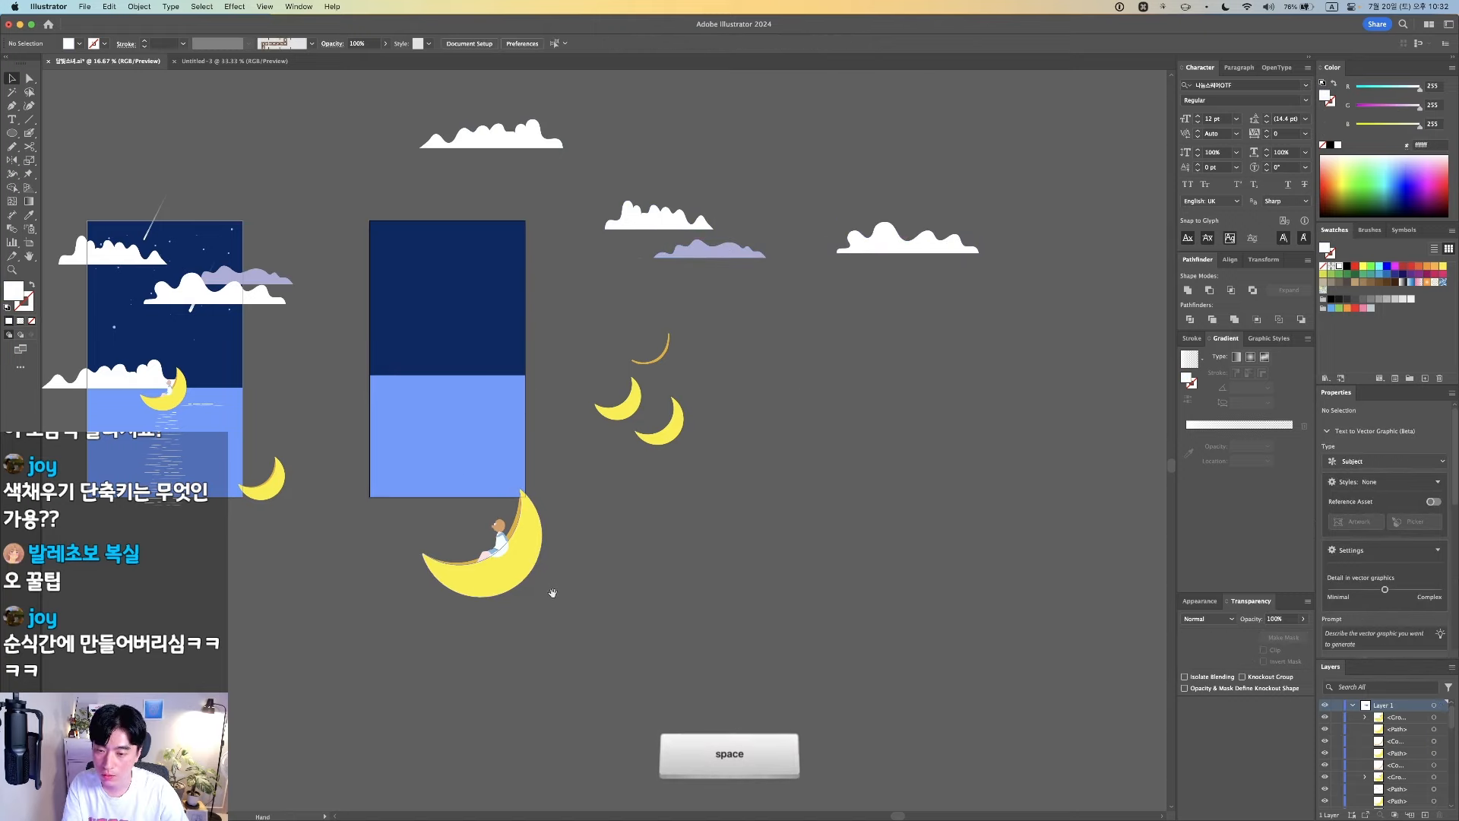
Move the moon and figure group onto the second artboard, across the horizon line
drag(383, 459, 479, 454)
drag(614, 567, 570, 400)
key(space)
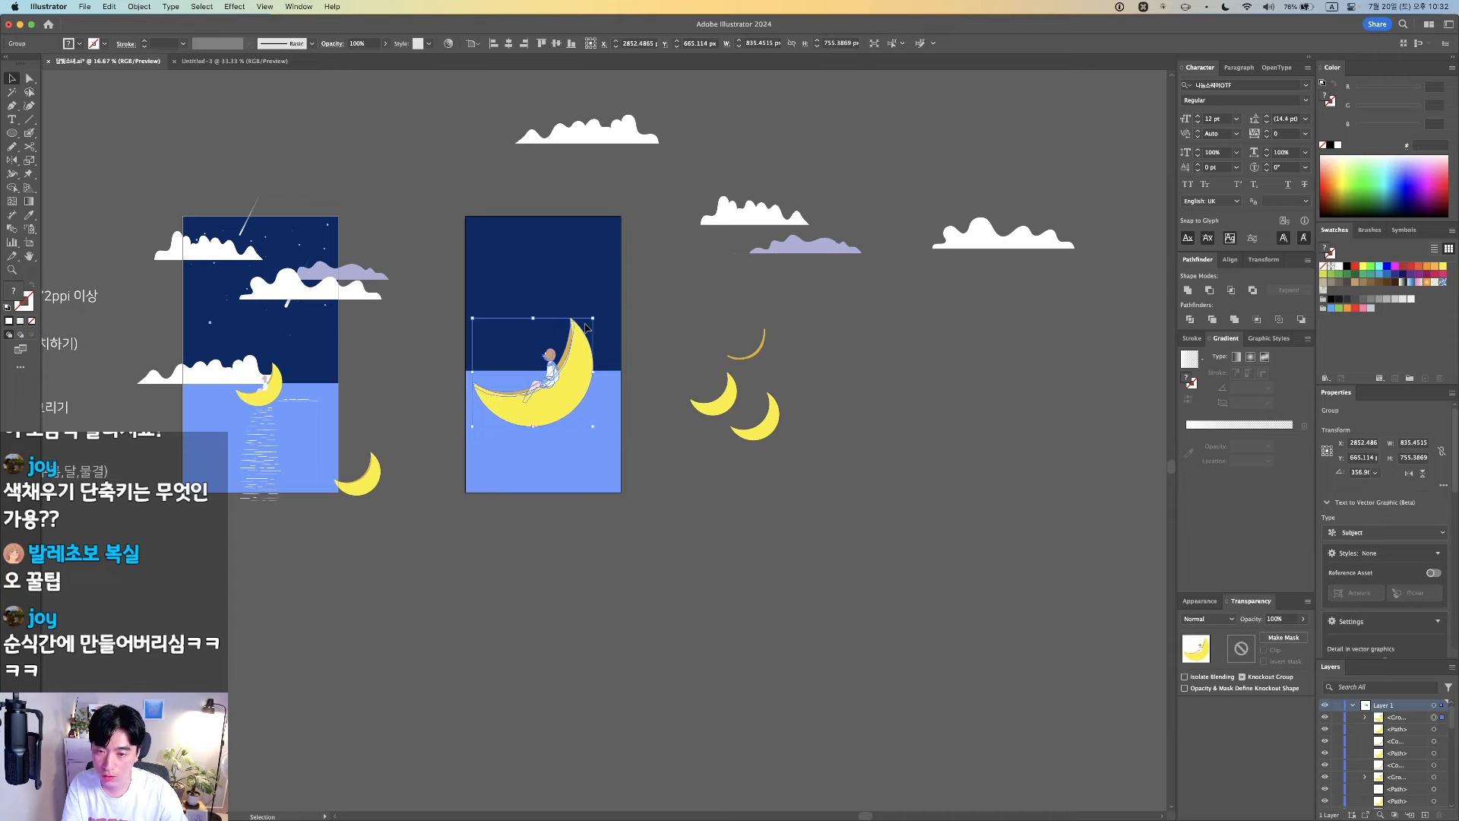
Scale the moon and figure group down to about 412 px wide, position it over the horizon, and deselect it
drag(593, 319, 906, 486)
key(space)
key(super+space)
drag(648, 341, 701, 400)
key(space)
drag(733, 335, 730, 342)
drag(698, 391, 699, 384)
click(785, 439)
Scale the moon and figure group down further to about a third of the artboard's width, keeping it on the horizon
super+drag(700, 312, 808, 475)
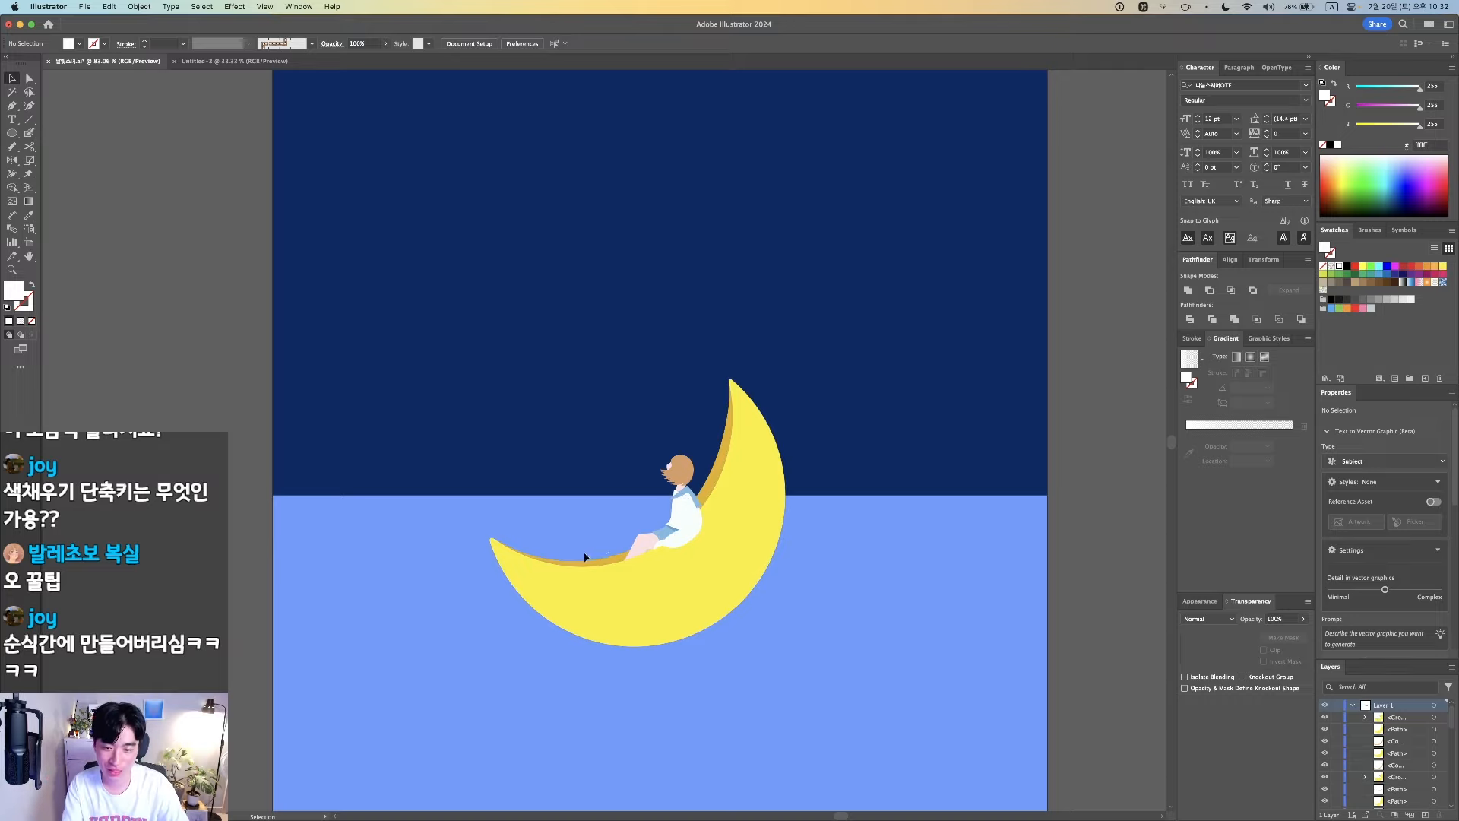
key(F1)
key(alt)
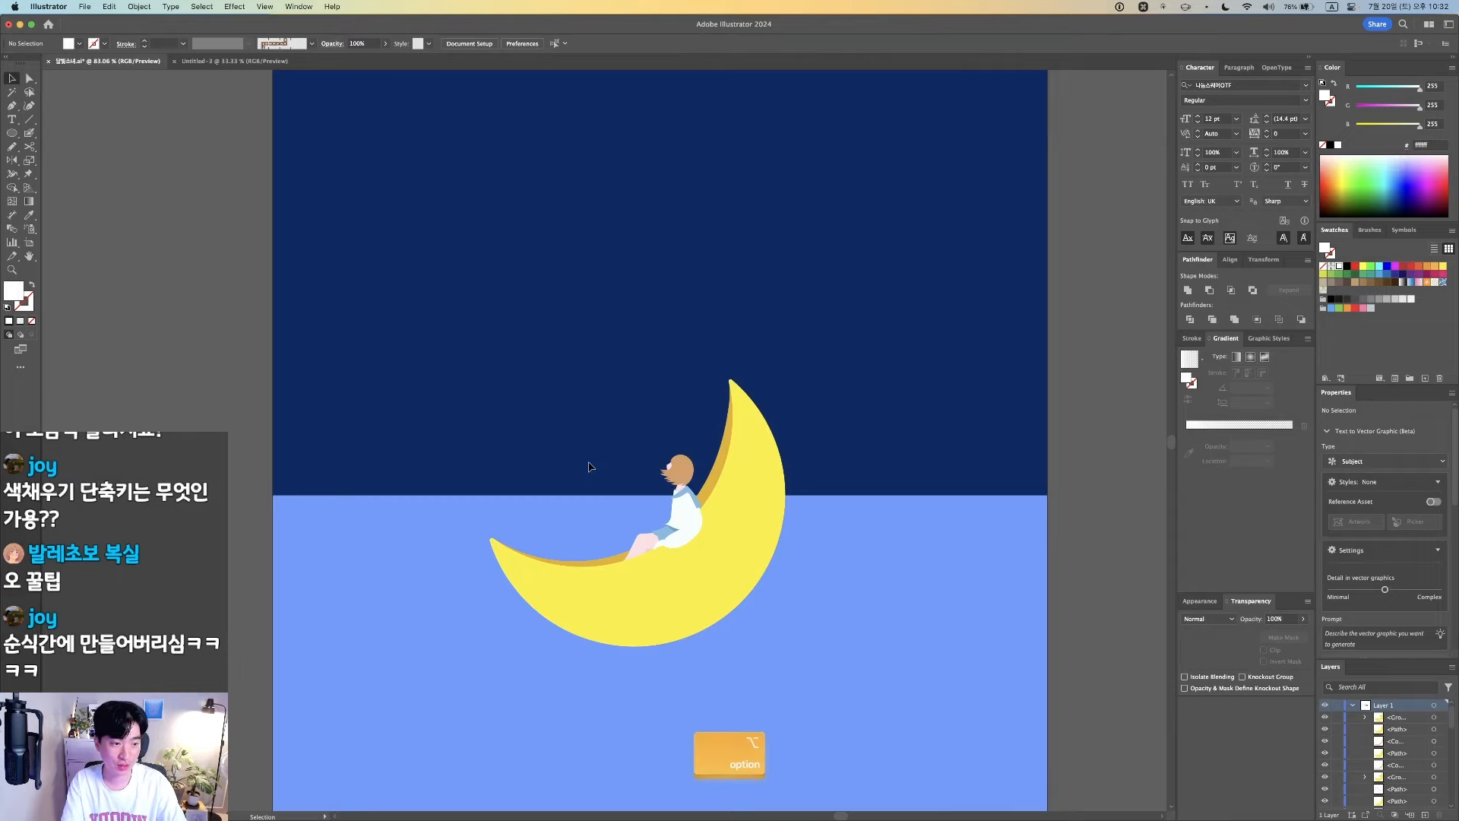
scroll(589, 467, down, 1)
key(v)
drag(604, 384, 763, 582)
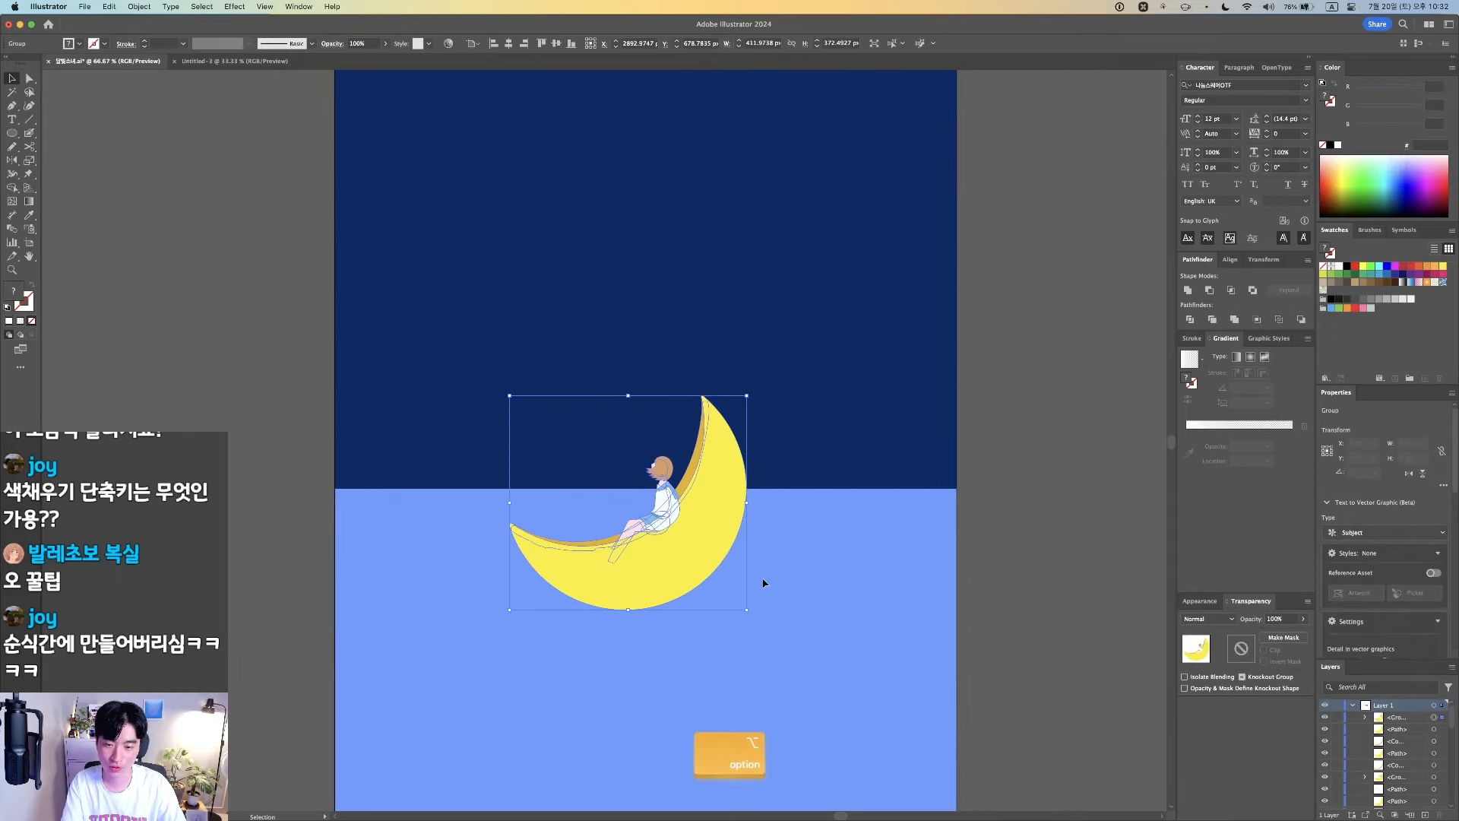
scroll(764, 581, down, 3)
click(897, 654)
drag(861, 619, 831, 494)
Draw a white circle about 11 px wide as a star in the second artboard's sky
scroll(897, 655, down, 5)
key(space)
scroll(831, 456, up, 1)
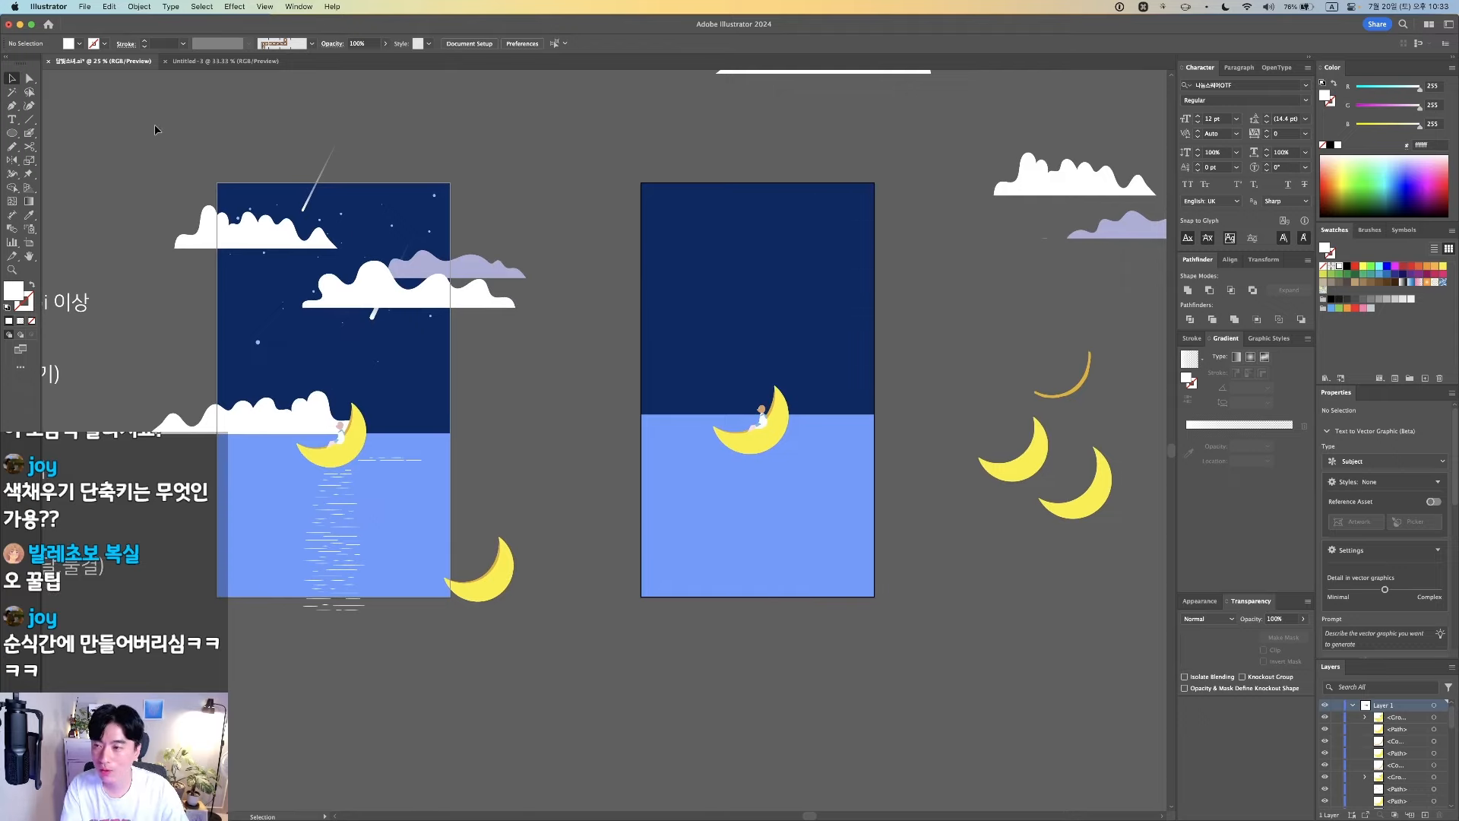
click(14, 135)
drag(716, 232, 719, 235)
key(v)
scroll(718, 234, up, 8)
Place copies of the star circle around the sky by hand, shrinking one of them to about half size
click(658, 429)
mouse_move(728, 243)
mouse_down()
mouse_move(657, 428)
mouse_move(951, 335)
mouse_up()
click(902, 430)
drag(648, 418, 915, 470)
click(915, 480)
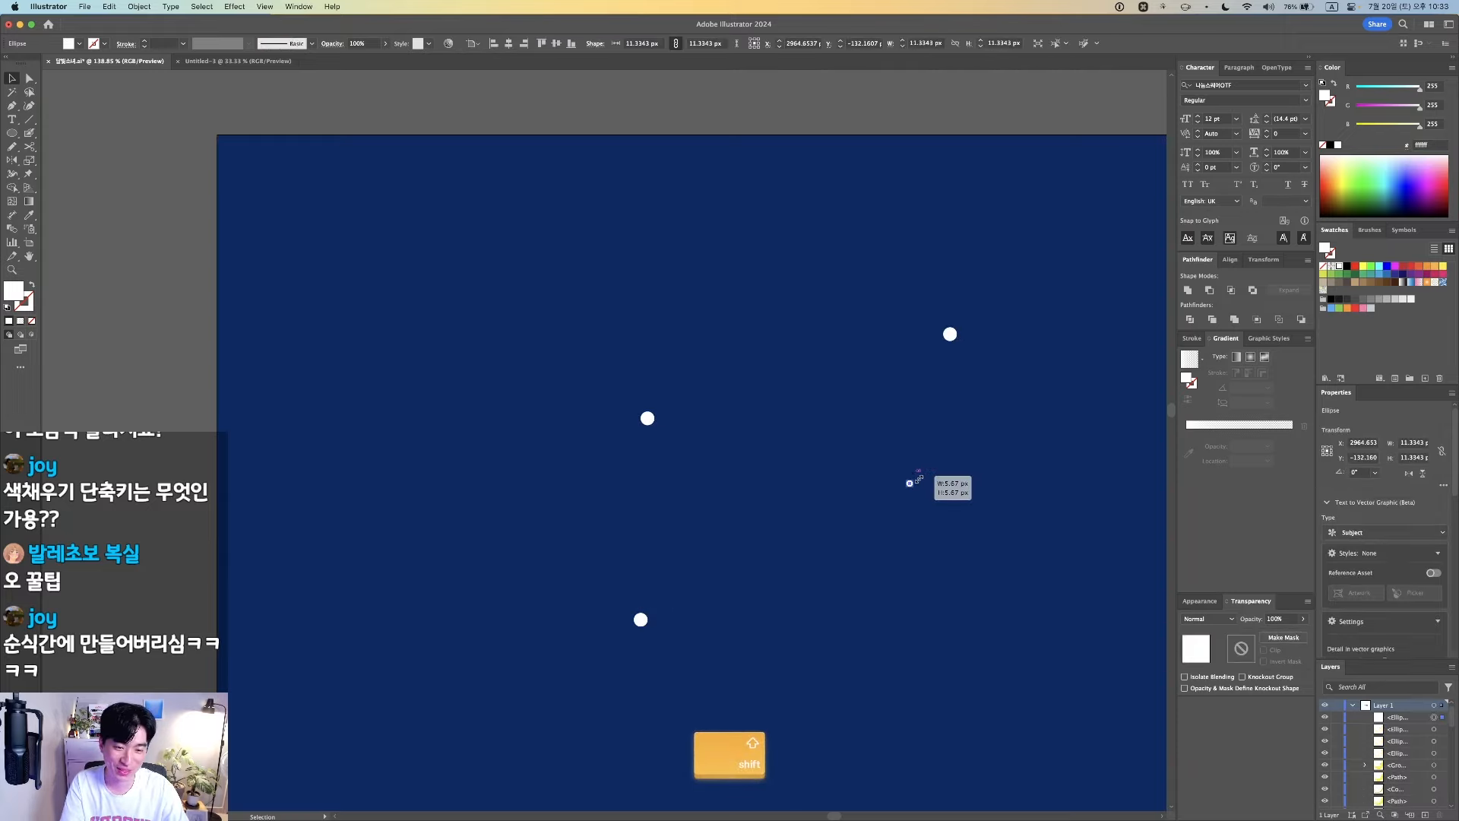
click(964, 491)
scroll(963, 490, down, 3)
scroll(963, 493, down, 5)
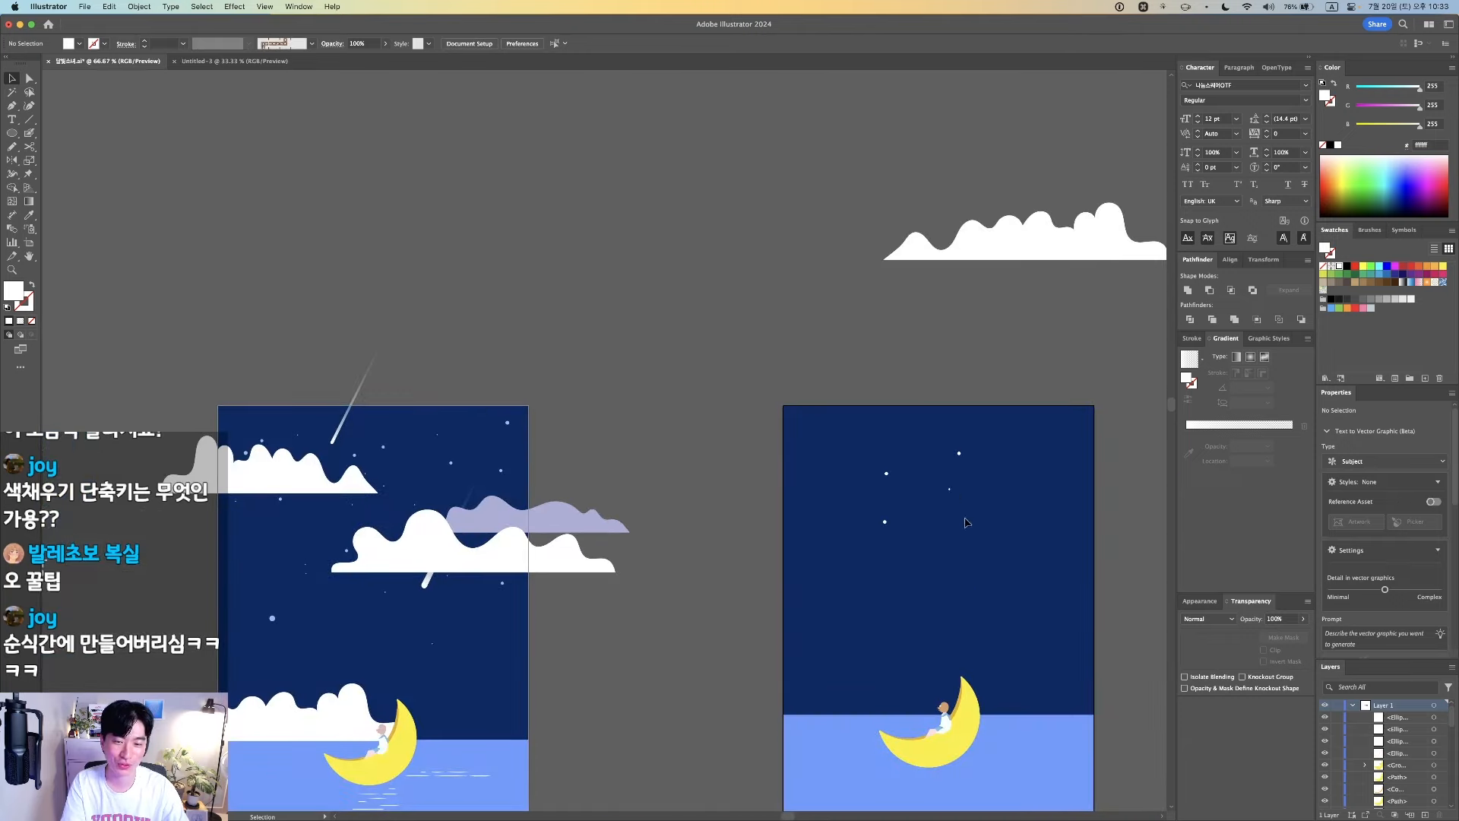
Delete the extra star circles, keeping only one 11 px circle in the sky
drag(940, 535, 920, 517)
drag(846, 413, 846, 413)
drag(968, 407, 833, 527)
click(930, 441)
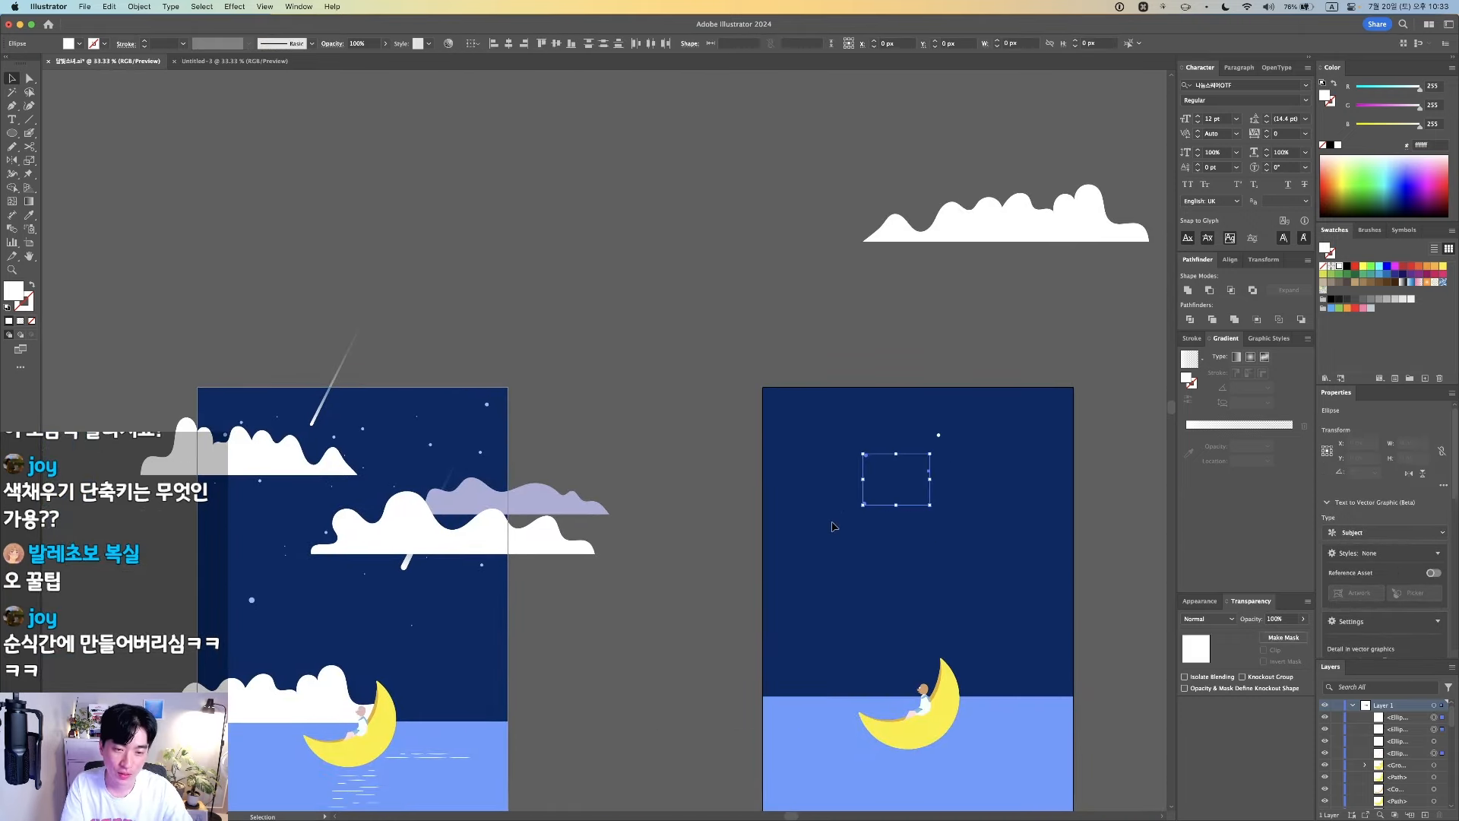
key(BackSpace)
Save the star circle as a dynamic Movie Clip symbol named New Symbol, and move its instance just above the artboard
drag(888, 473, 971, 479)
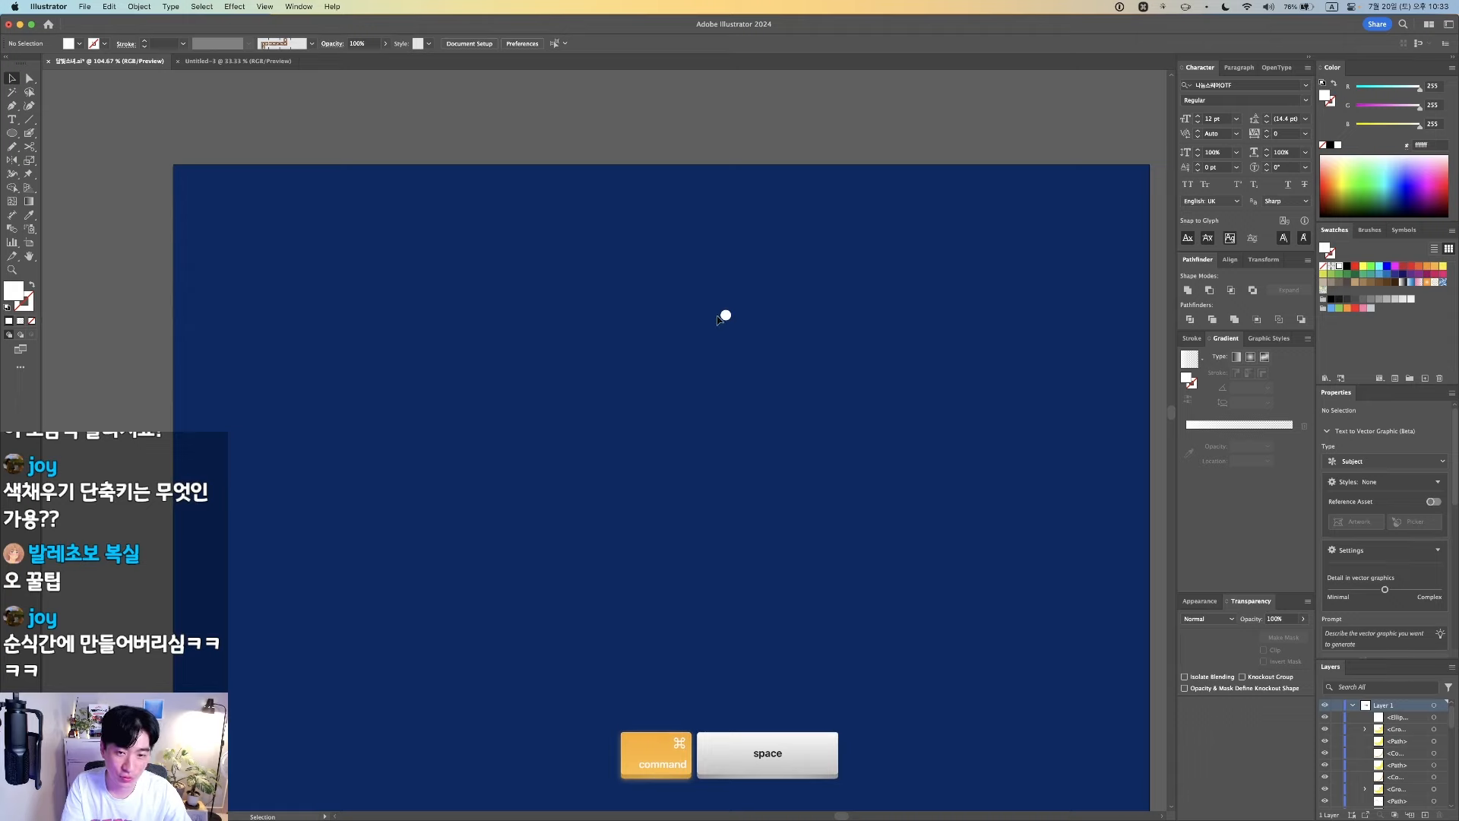
click(722, 315)
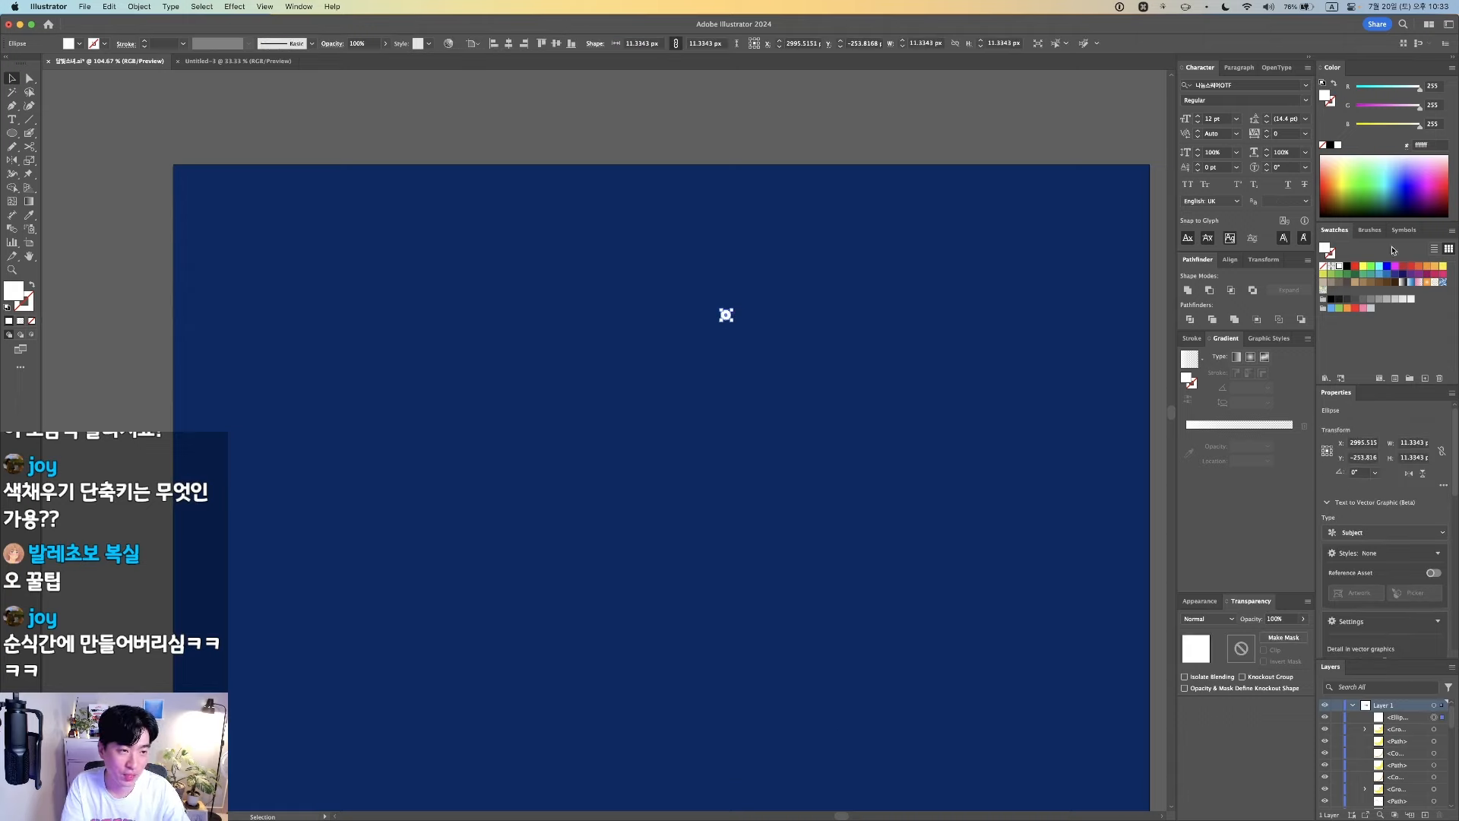
click(1404, 229)
click(1424, 379)
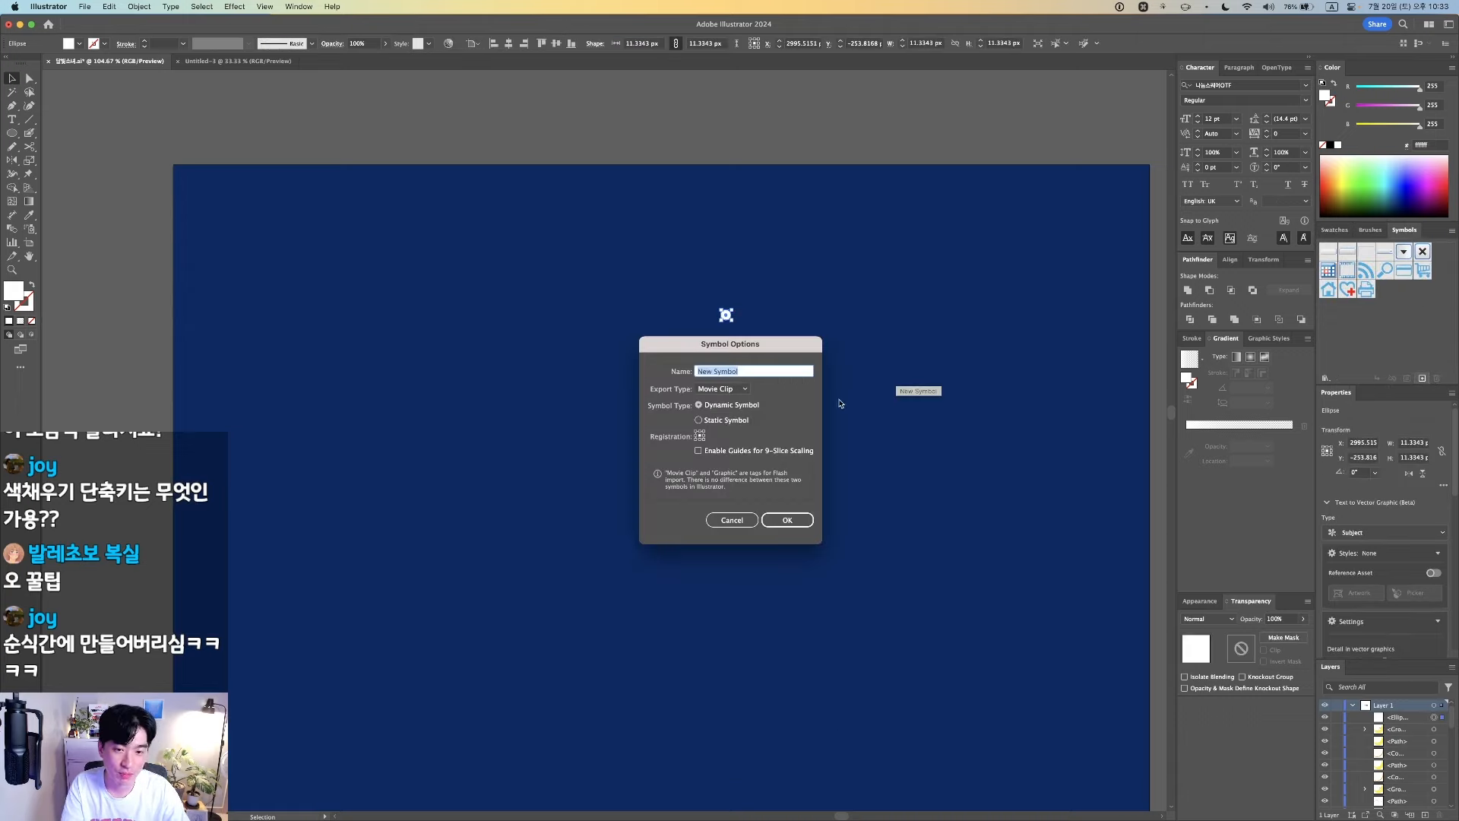
click(790, 521)
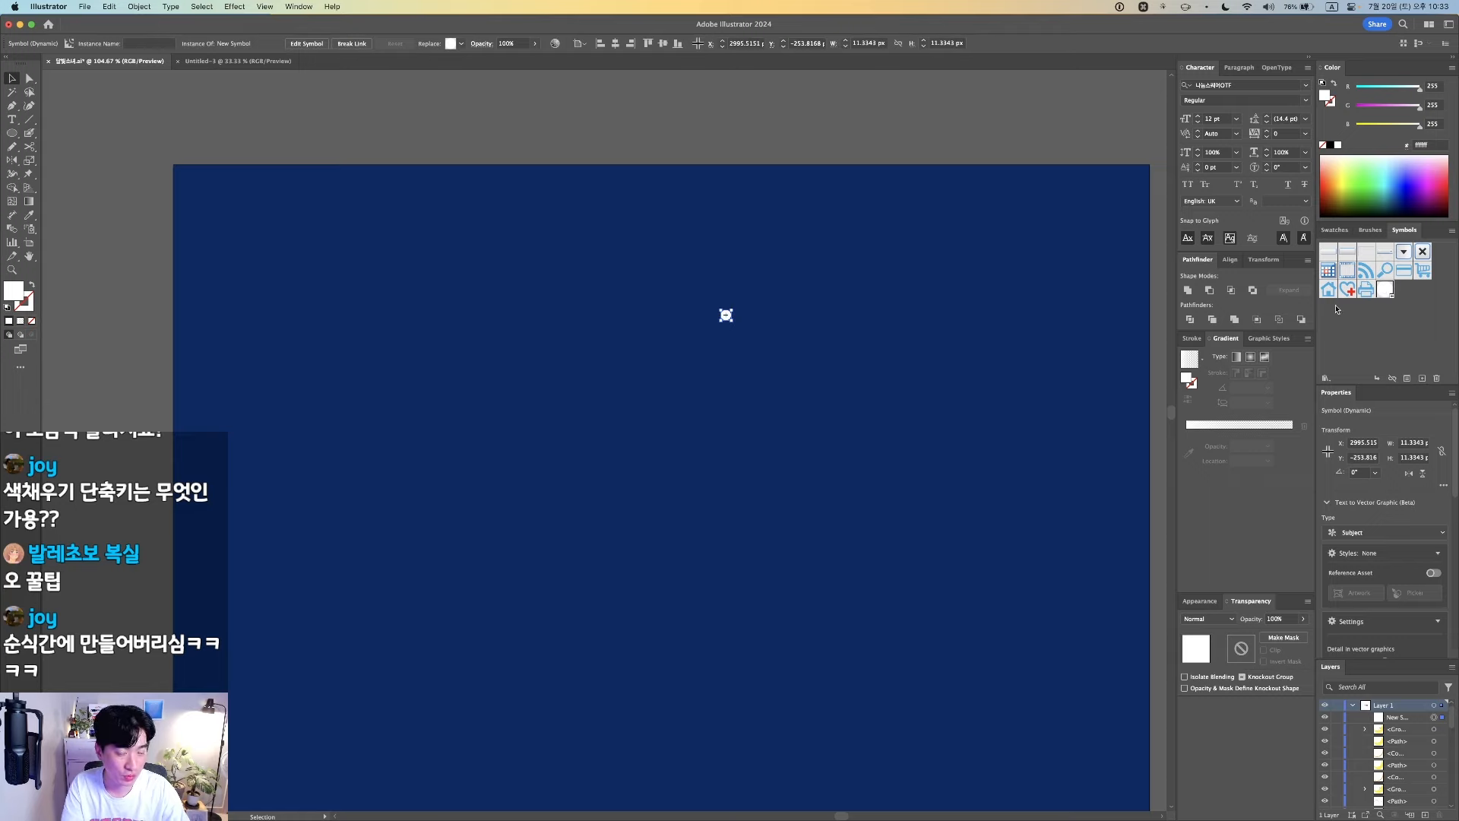
click(748, 336)
drag(593, 167, 560, 138)
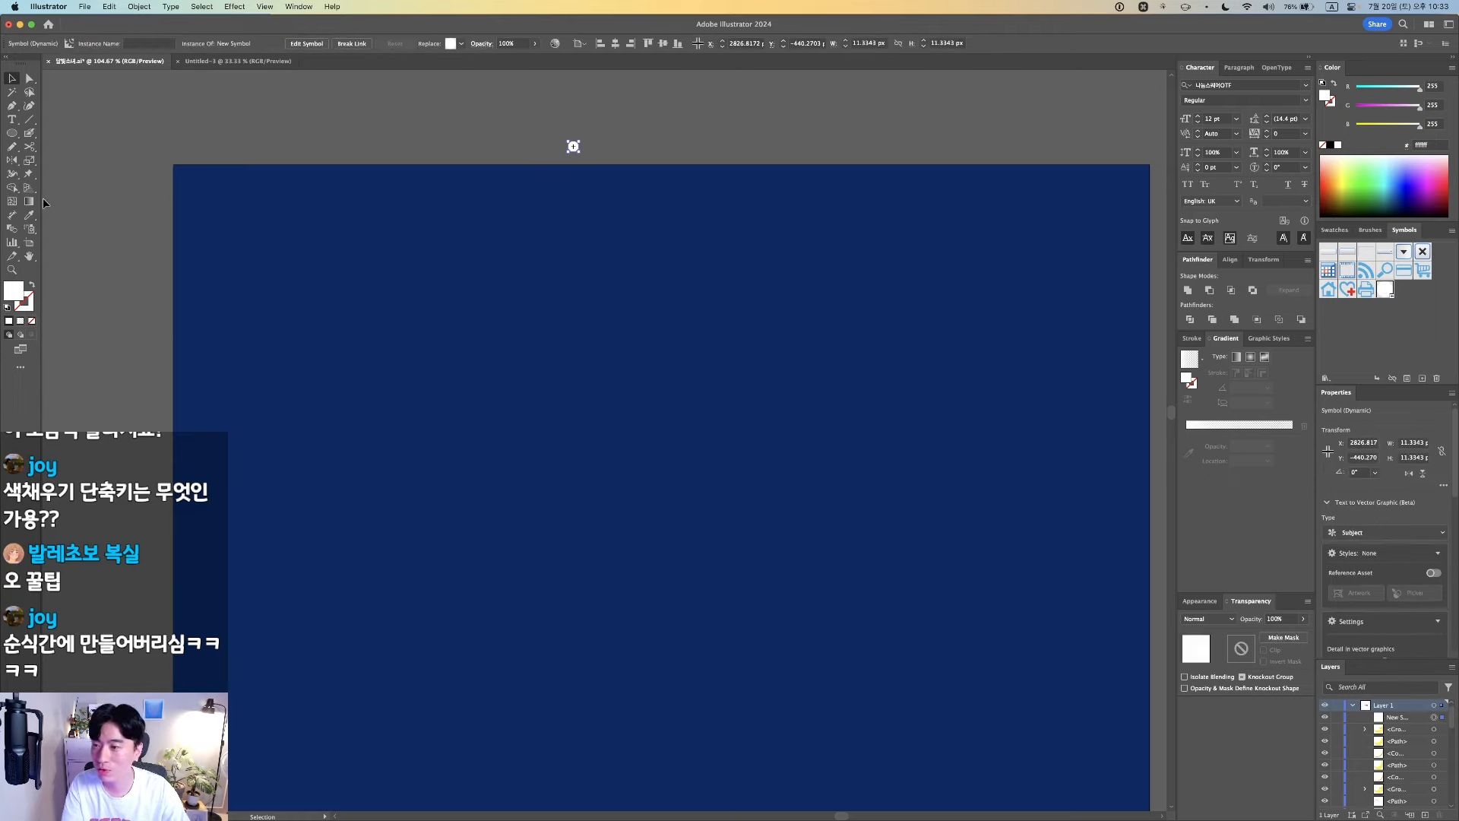
Activate the Symbol Sprayer tool with the star symbol
click(31, 235)
click(60, 235)
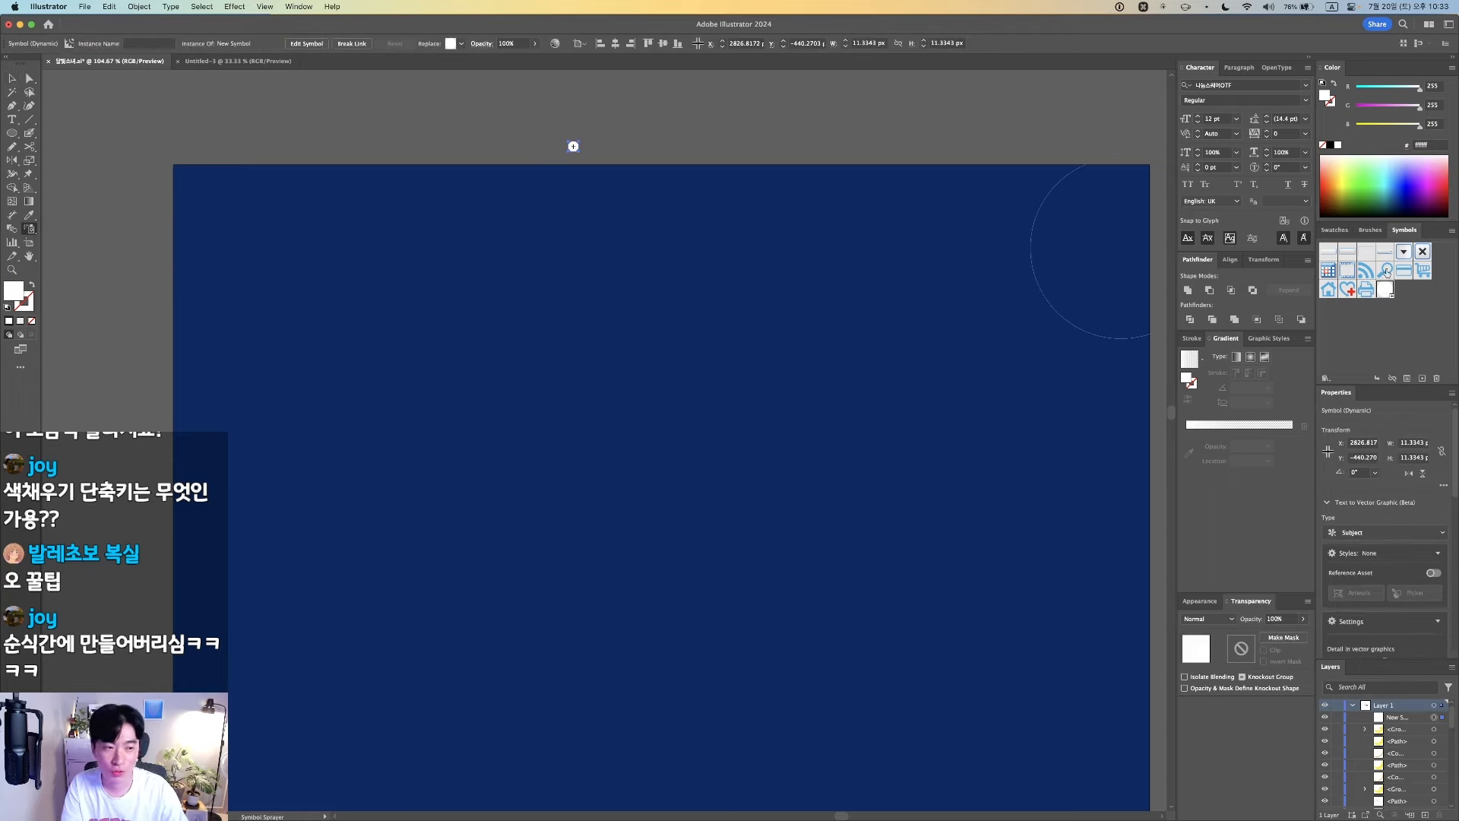